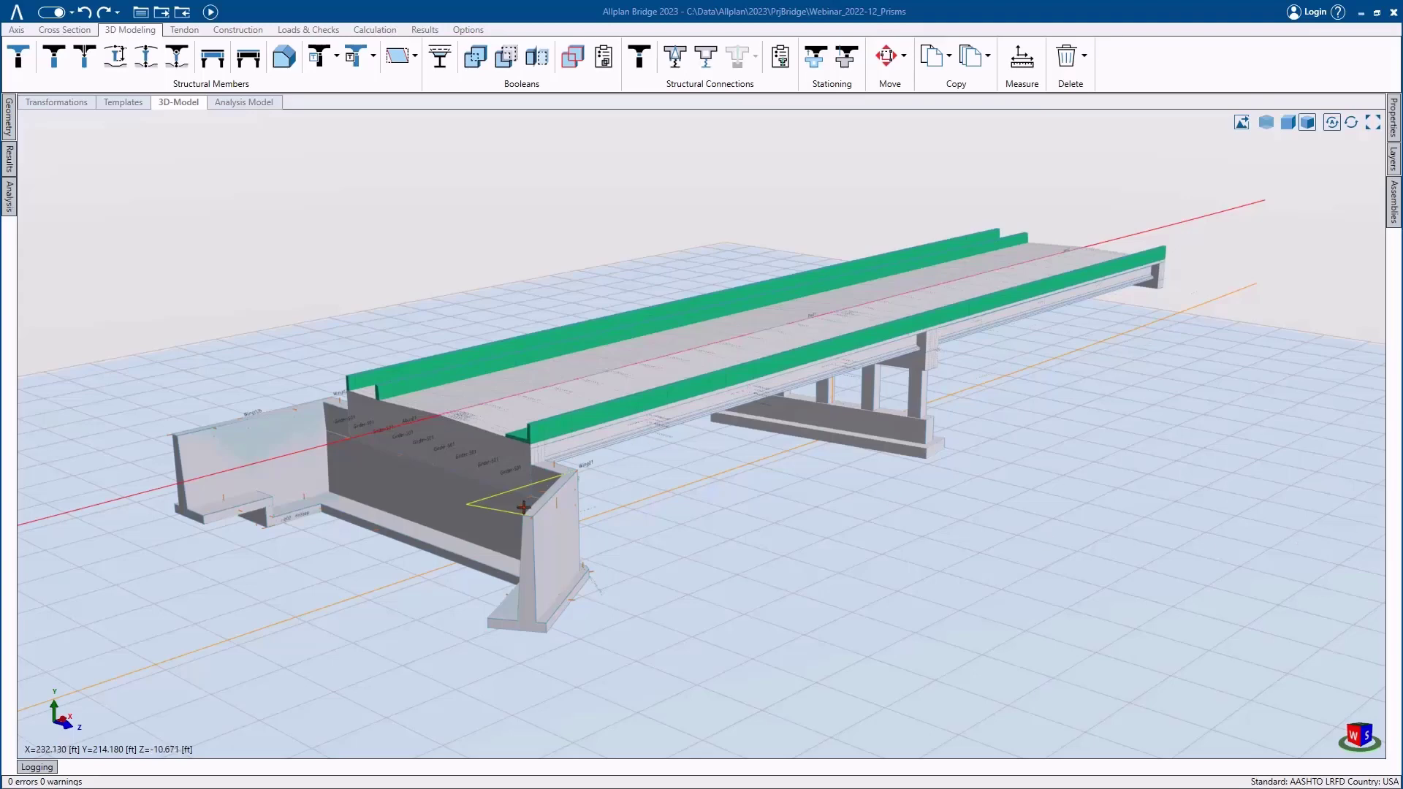
# - Examine the abutment's retaining wall, corner block, wing walls and footings from several angles and distances
pyautogui.moveTo(477, 506); pyautogui.dragTo(683, 495, button='middle')
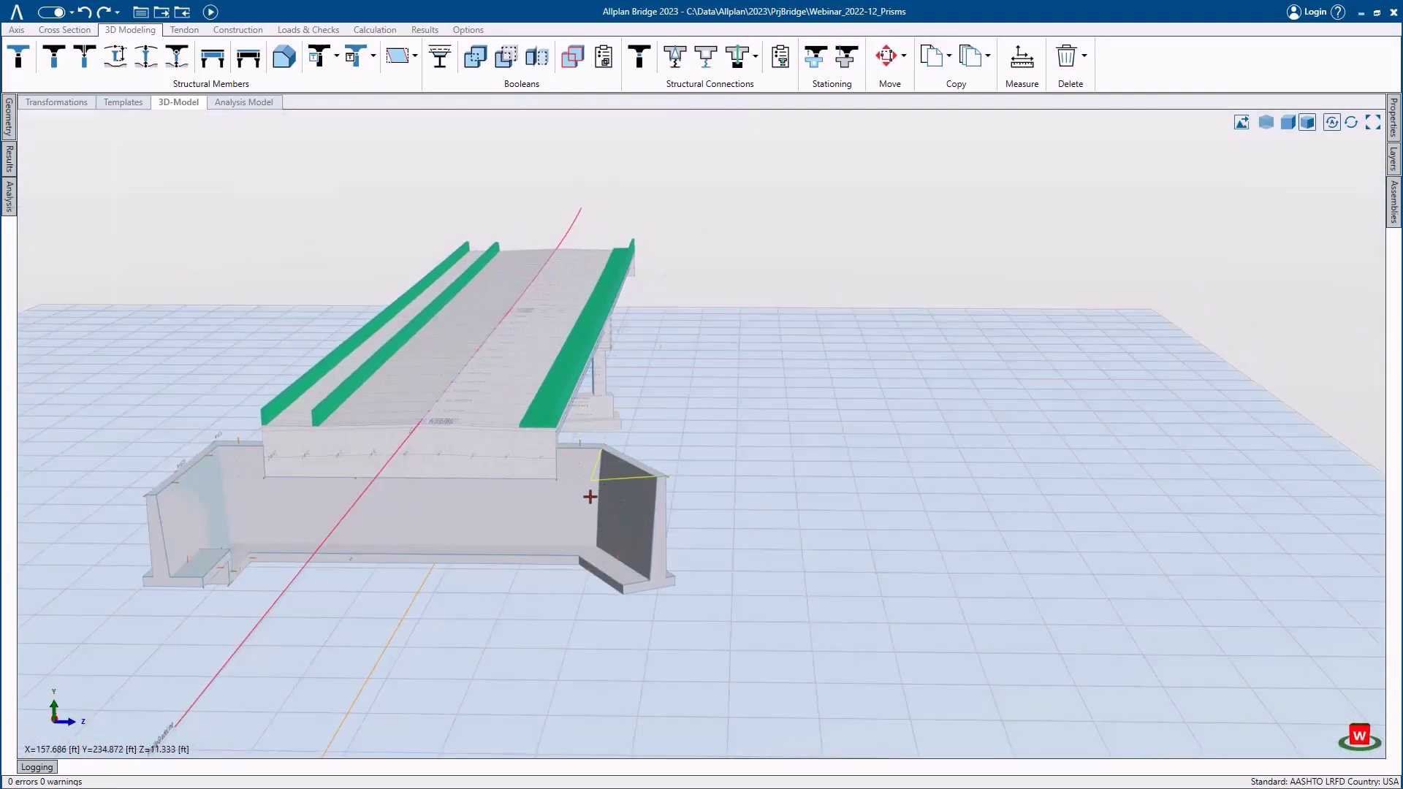
pyautogui.scroll(8, 599, 503)
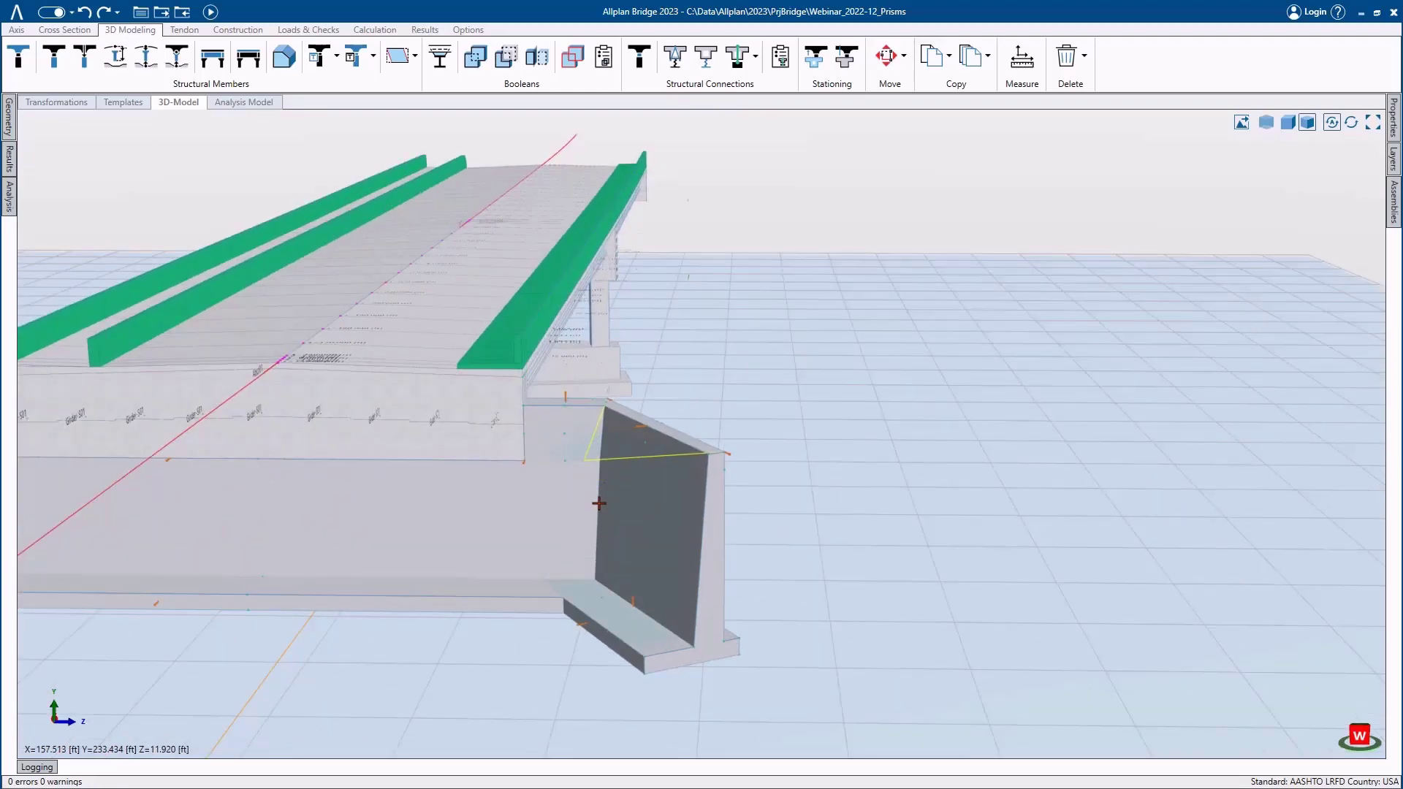
pyautogui.moveTo(599, 503); pyautogui.dragTo(448, 501, button='middle')
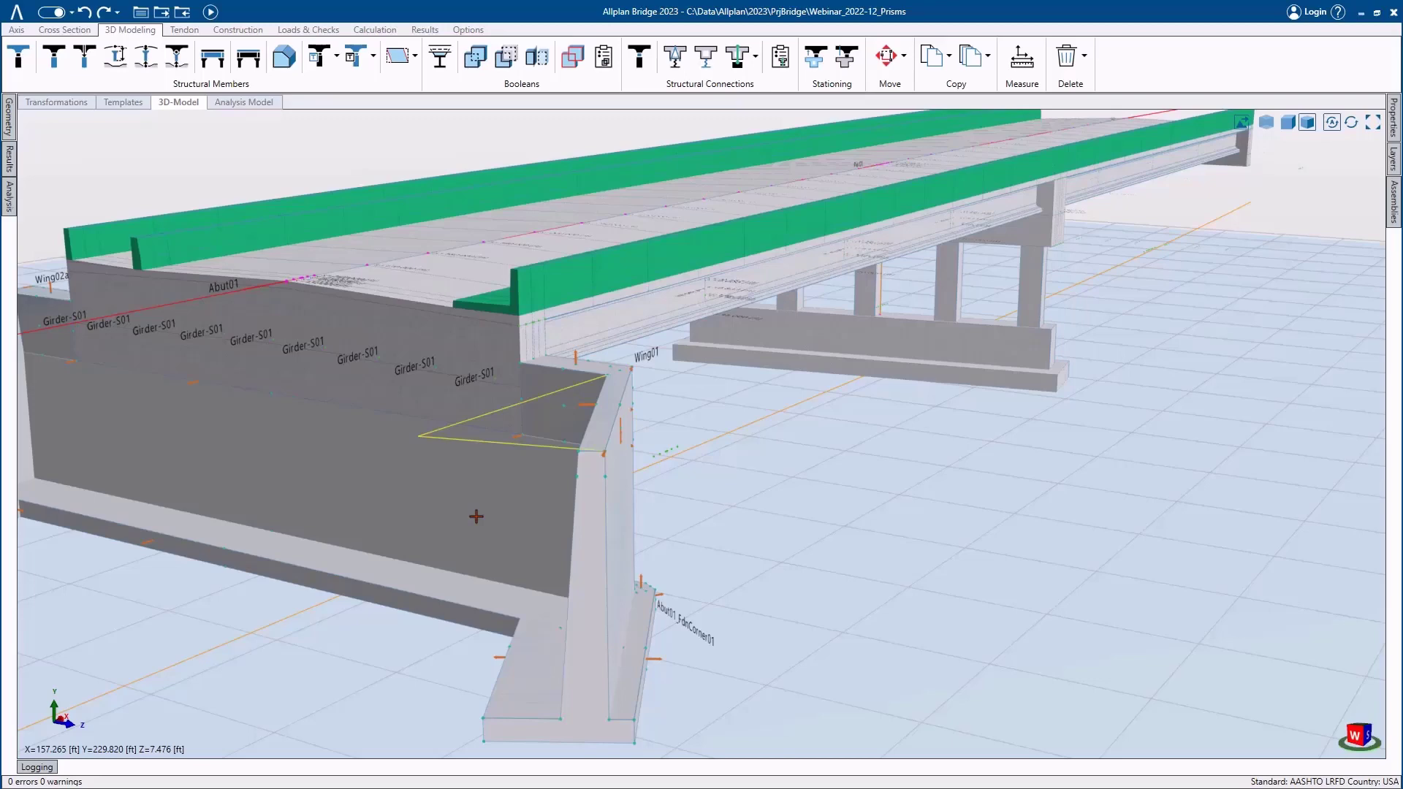
pyautogui.moveTo(476, 517); pyautogui.dragTo(554, 508, button='middle')
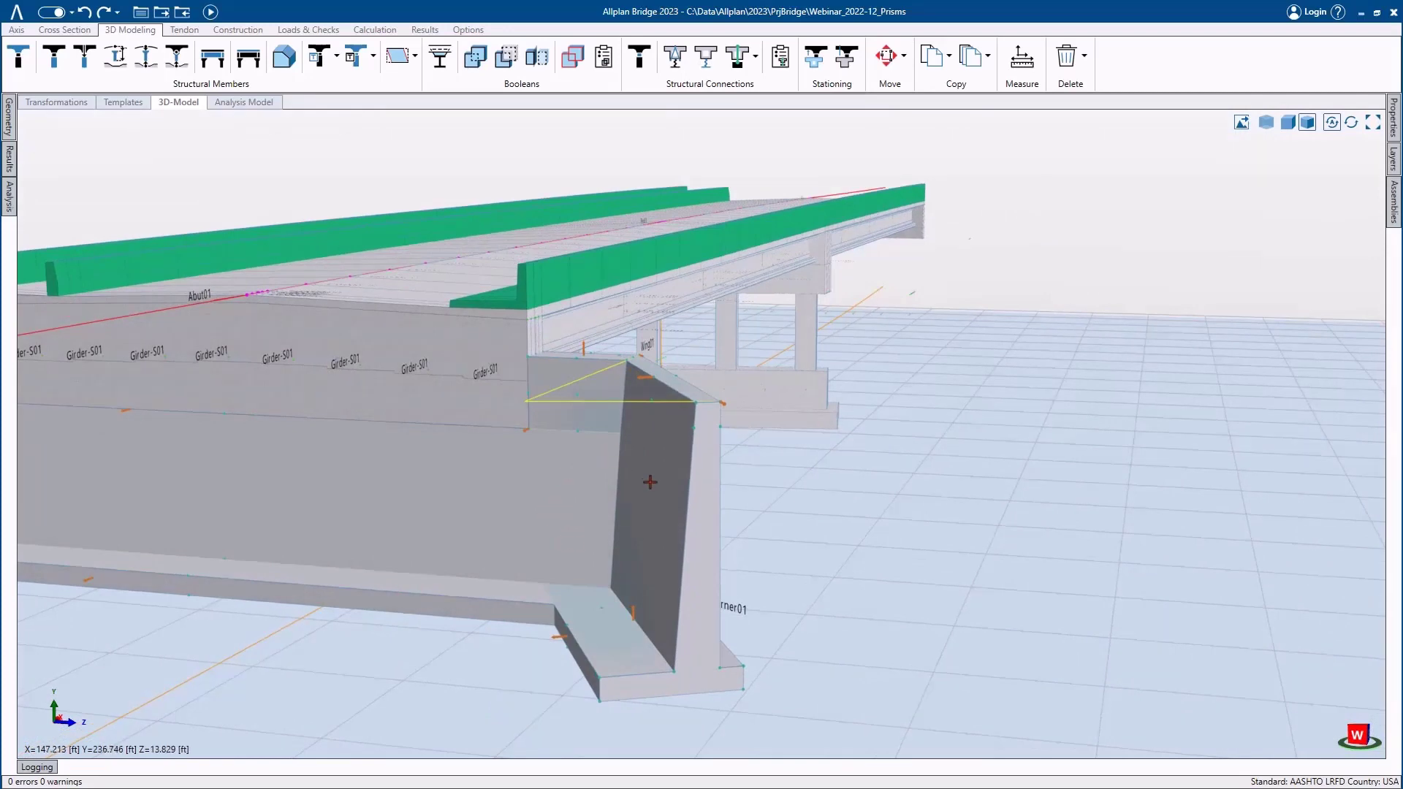
pyautogui.scroll(5, 605, 512)
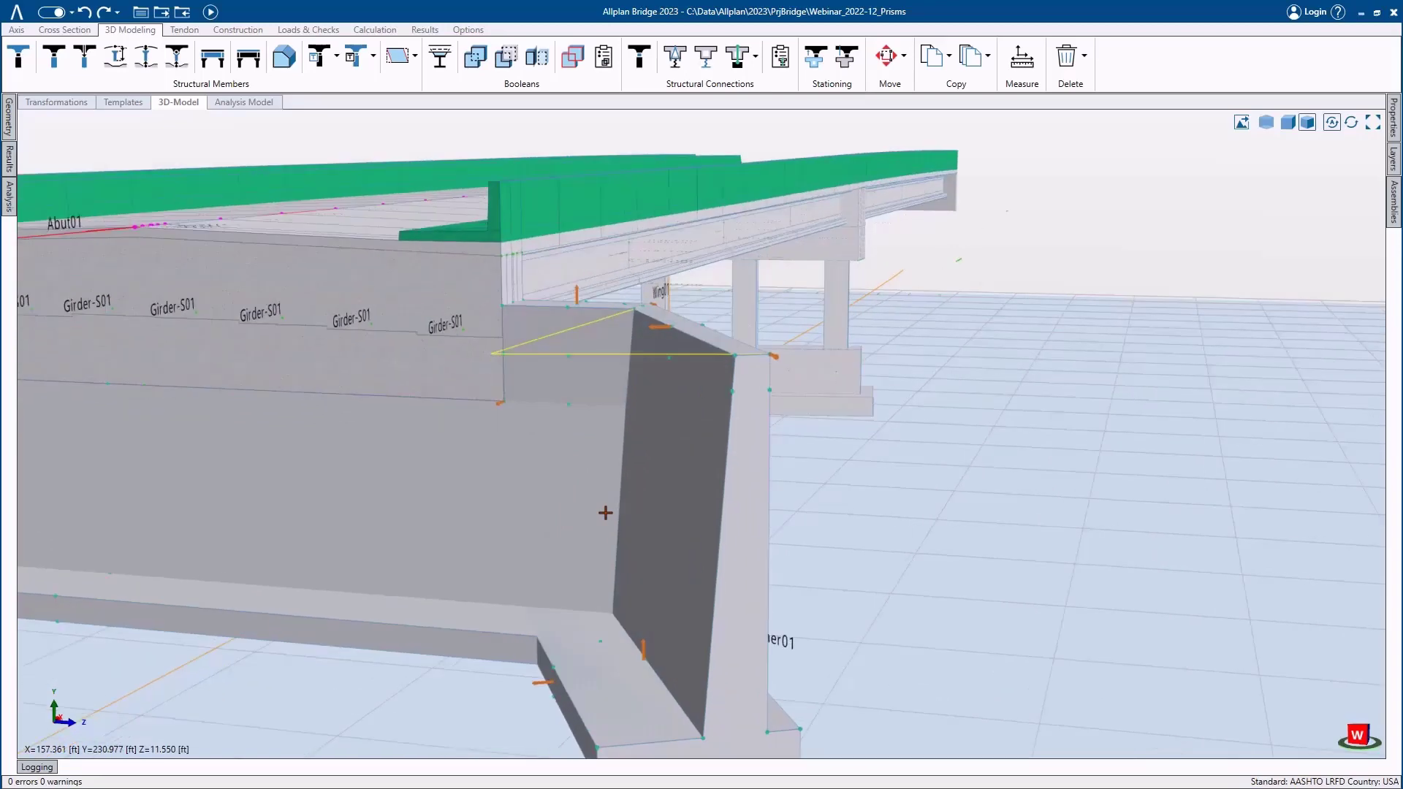
pyautogui.moveTo(605, 512); pyautogui.dragTo(510, 401, button='middle')
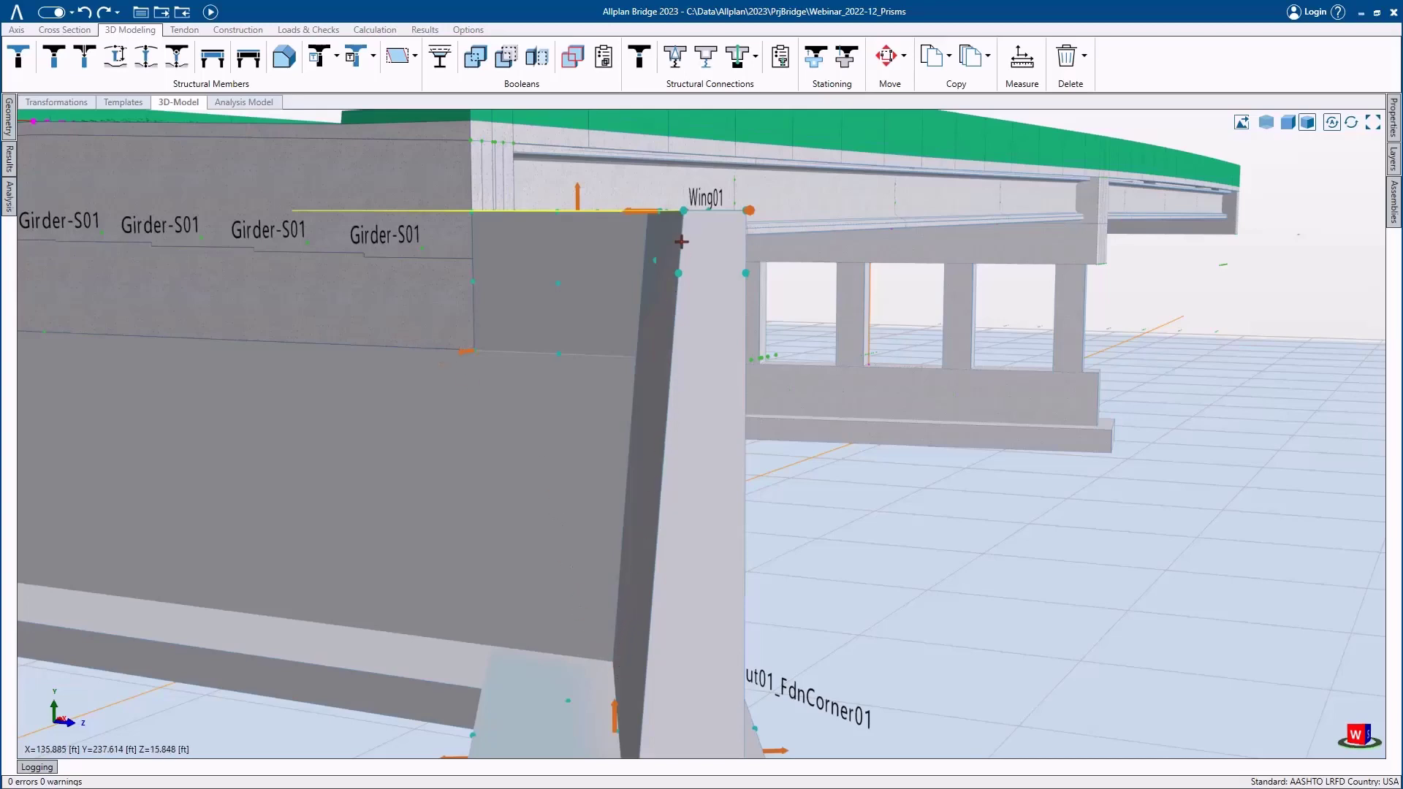
pyautogui.moveTo(681, 231); pyautogui.dragTo(686, 278, button='middle')
pyautogui.moveTo(680, 157); pyautogui.dragTo(761, 476, button='middle')
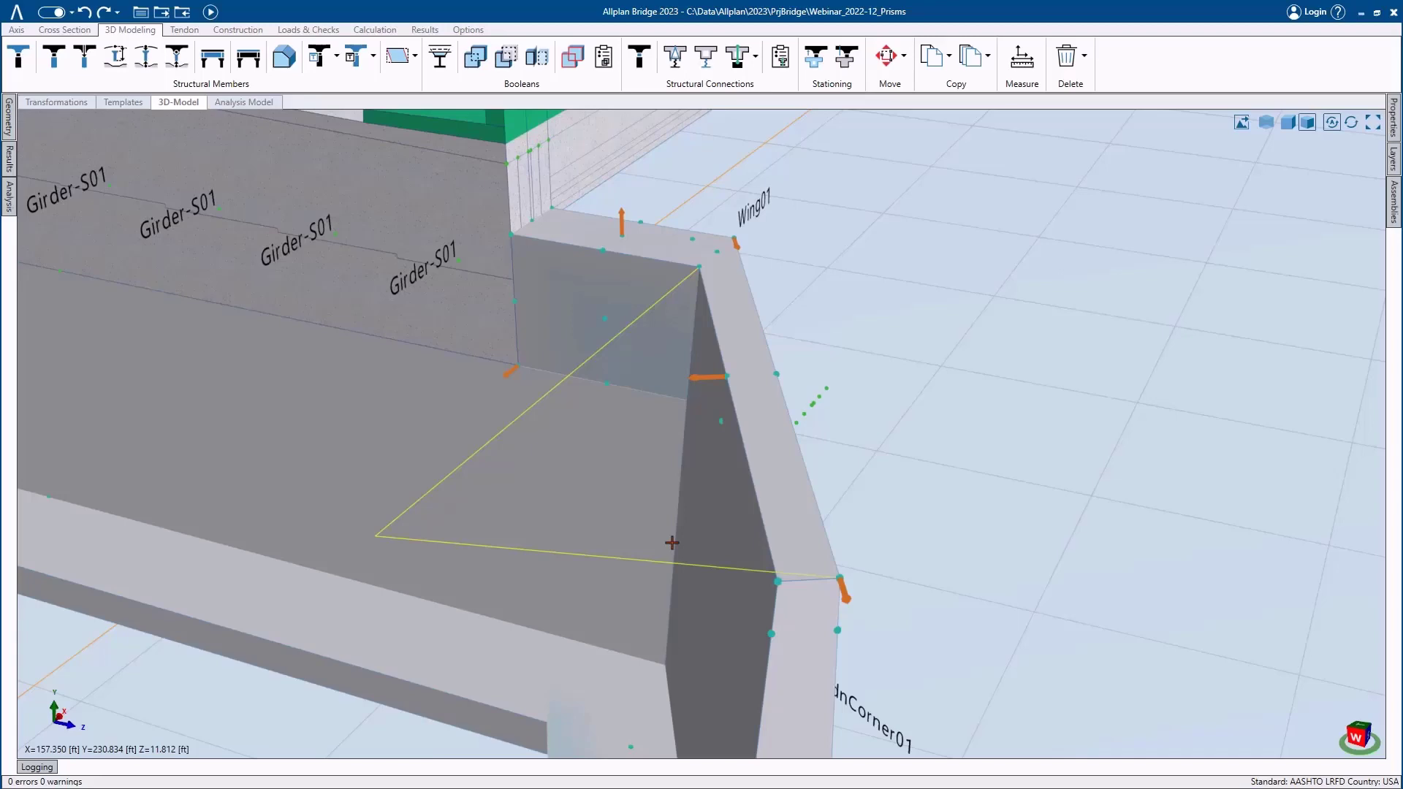
pyautogui.scroll(-5, 669, 501)
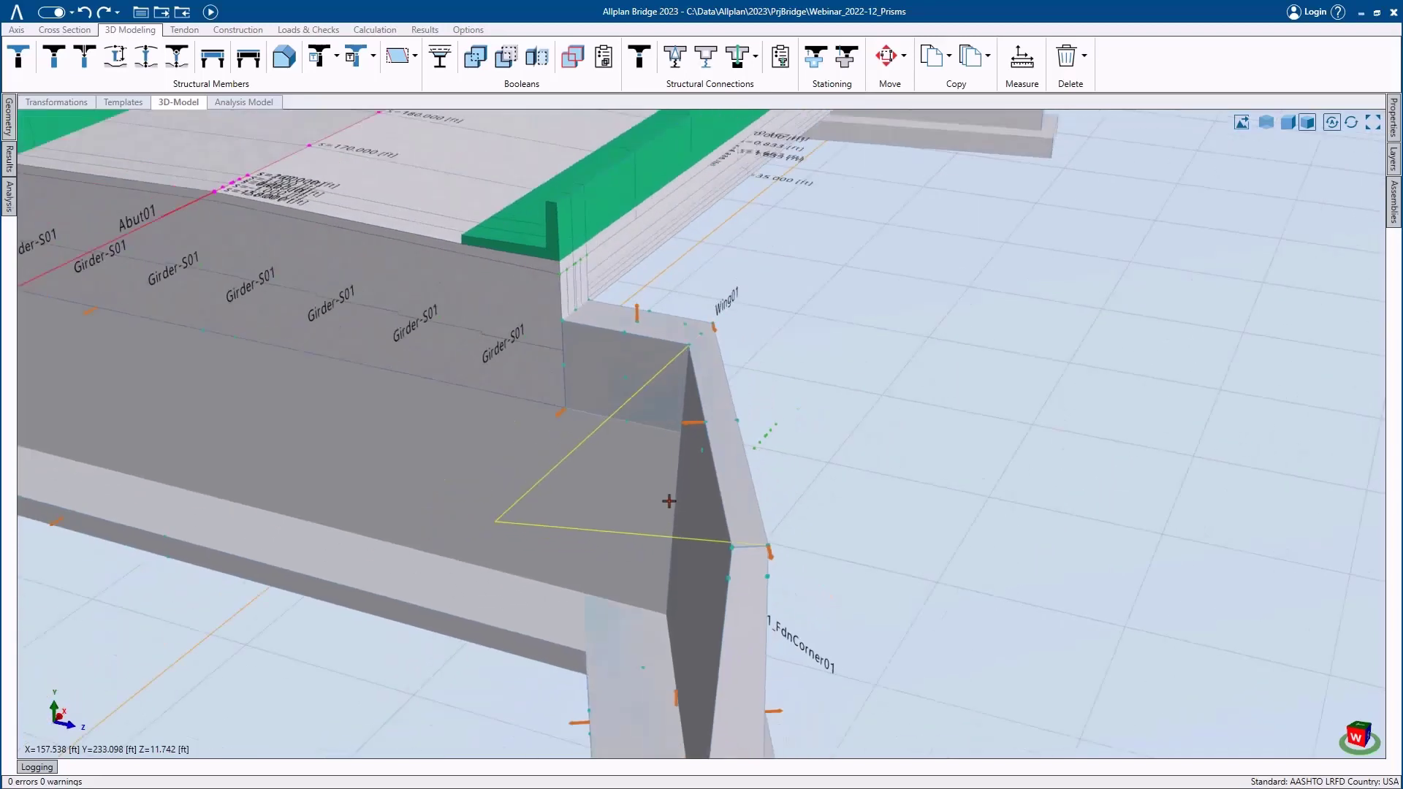
pyautogui.moveTo(391, 388); pyautogui.dragTo(464, 401, button='middle')
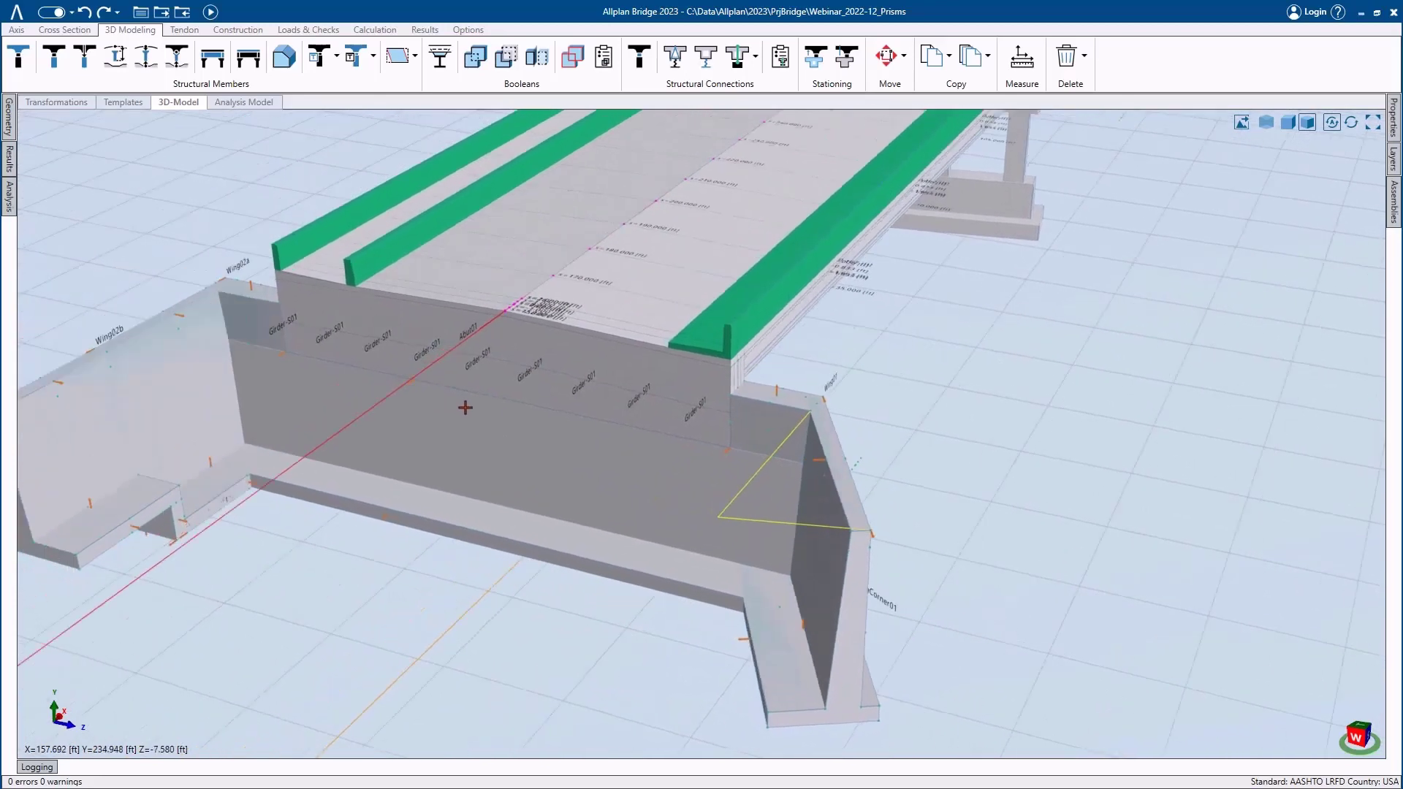
# - Examine how the abutment is composed by highlighting Abut01 and Wing02a in the transparent display, and restore the shaded display
pyautogui.click(9, 117)
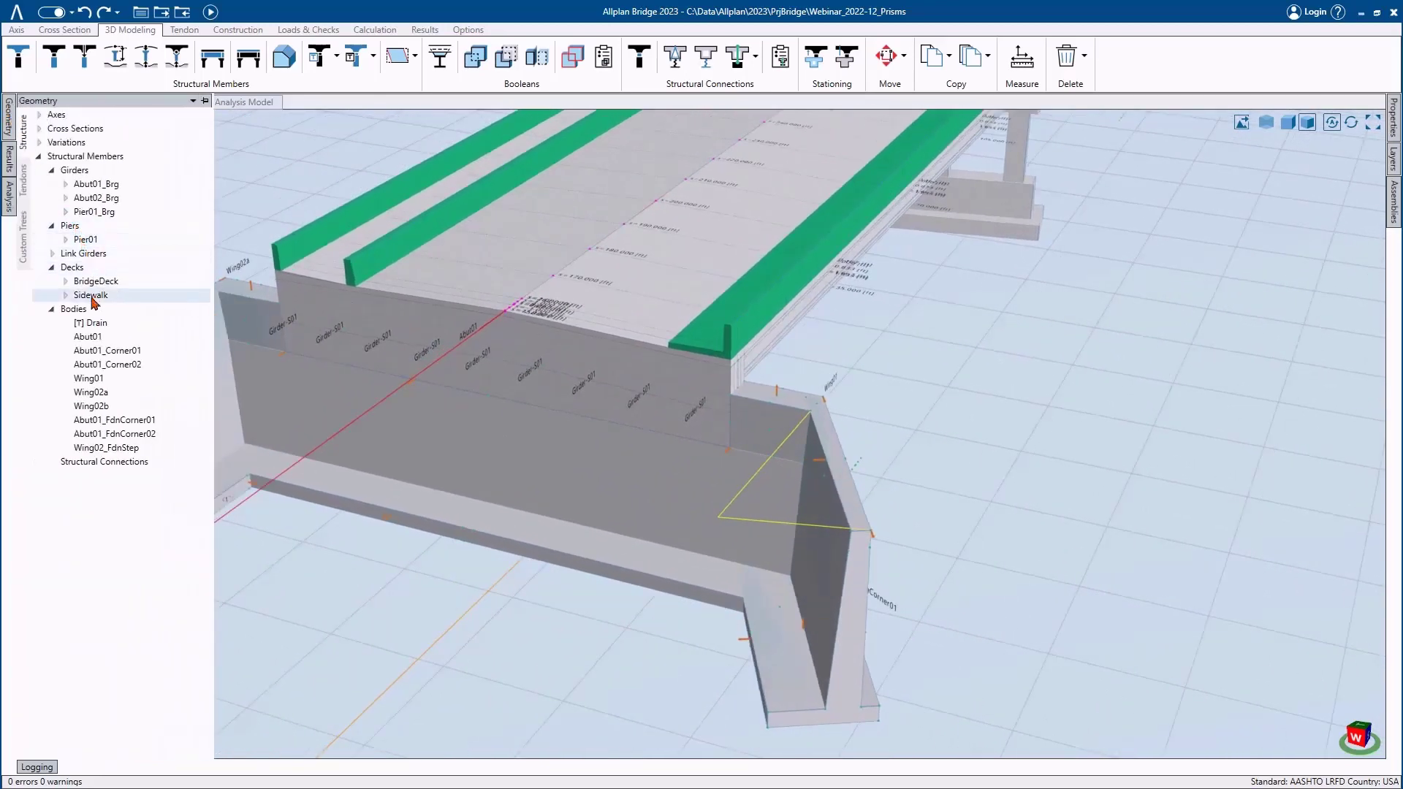
pyautogui.click(100, 338)
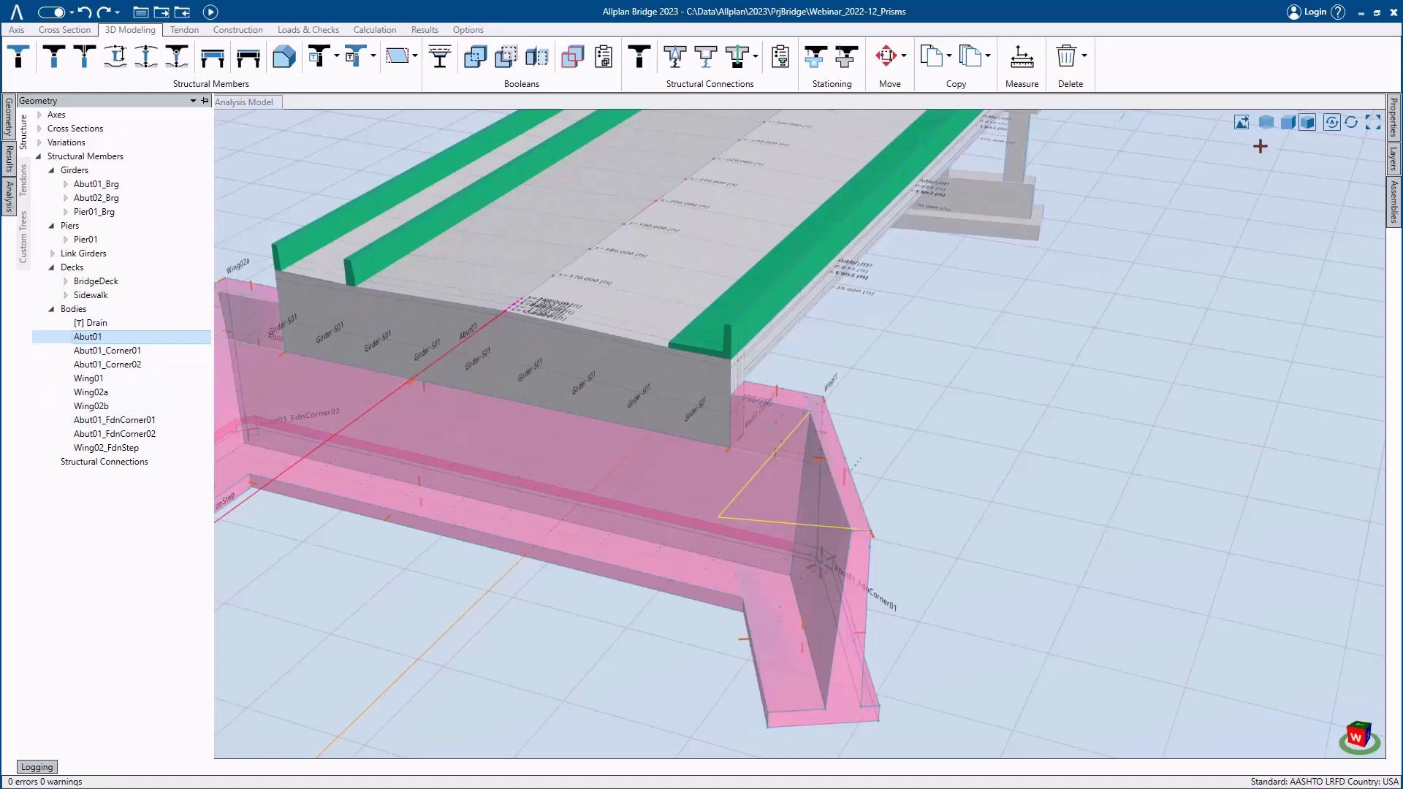
pyautogui.click(1268, 124)
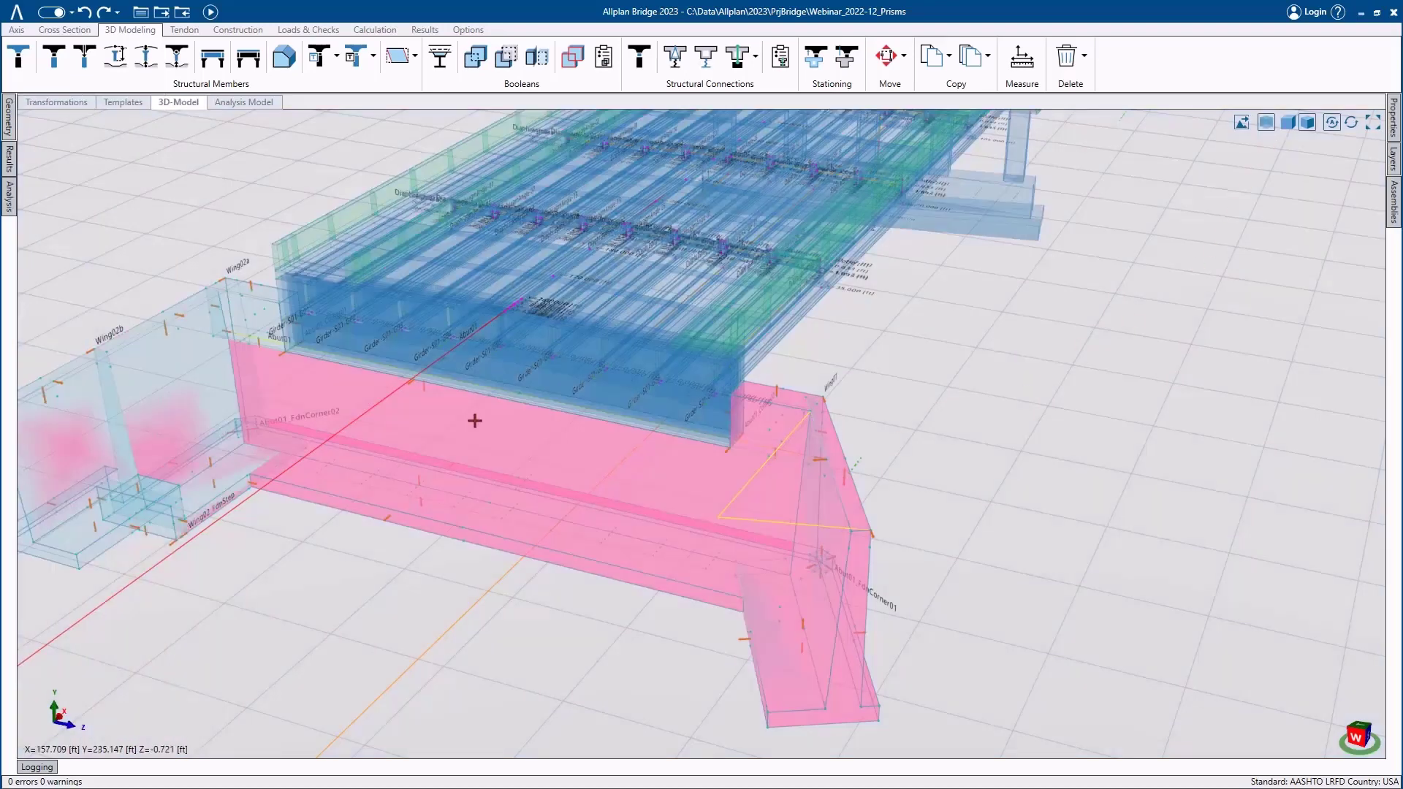
pyautogui.moveTo(475, 421); pyautogui.dragTo(635, 405, button='middle')
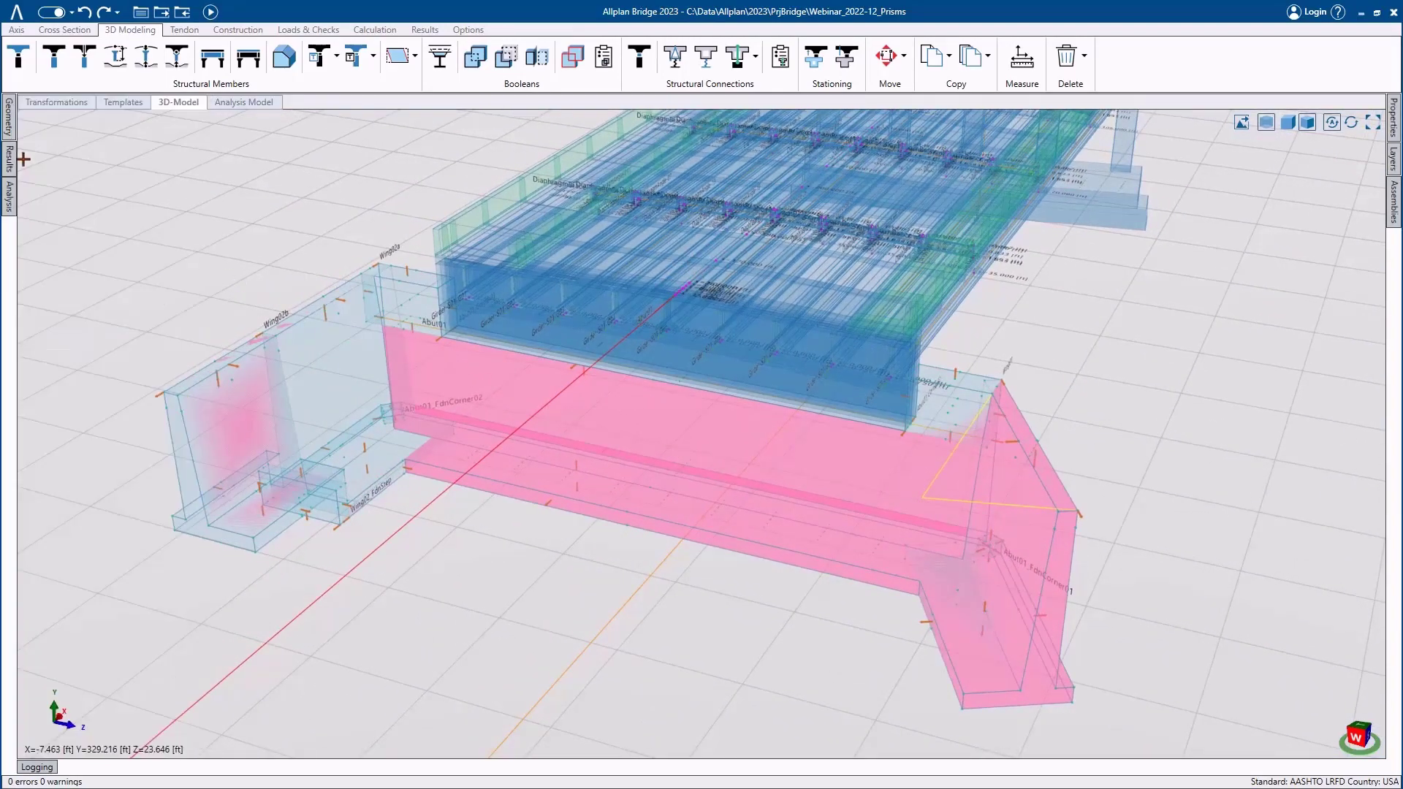
pyautogui.moveTo(9, 117)
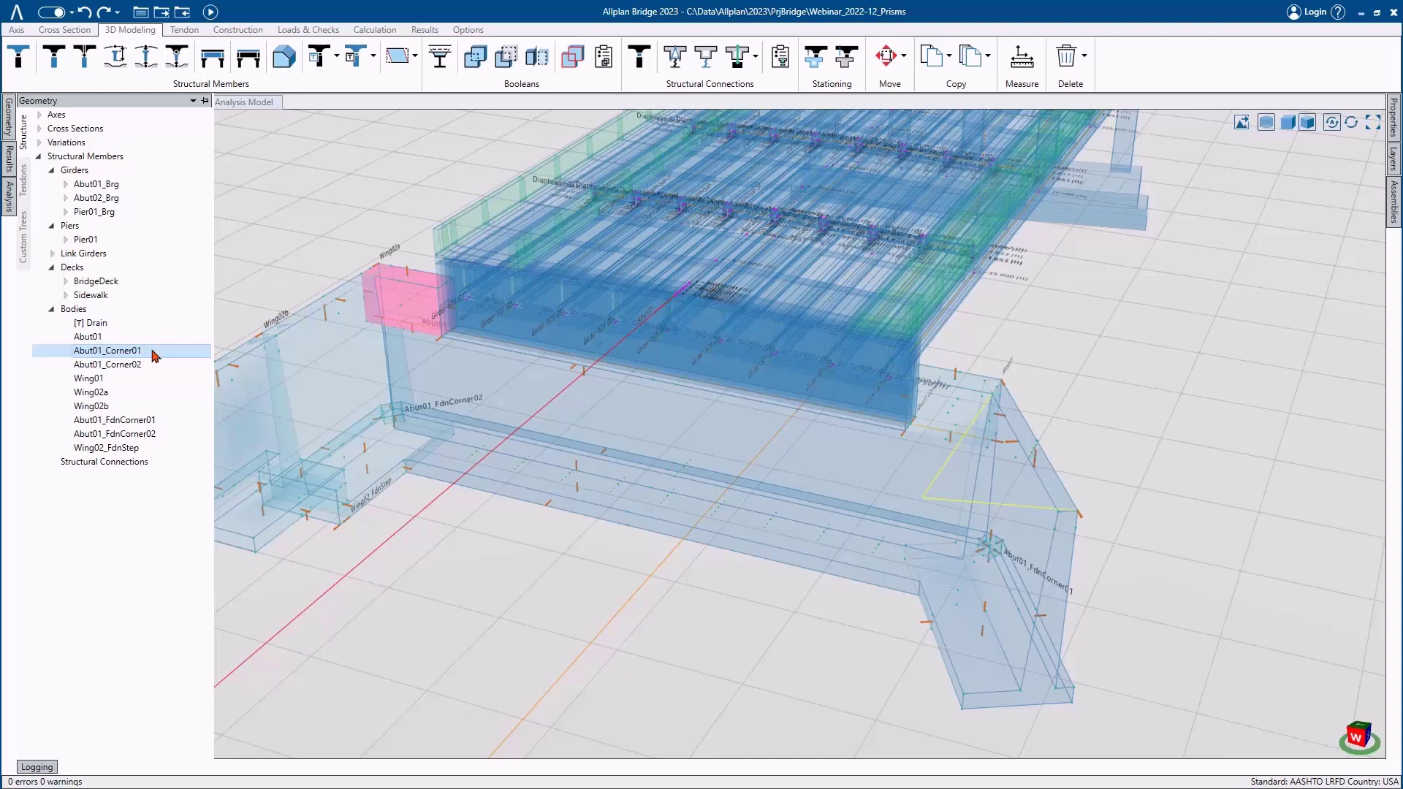
pyautogui.click(134, 395)
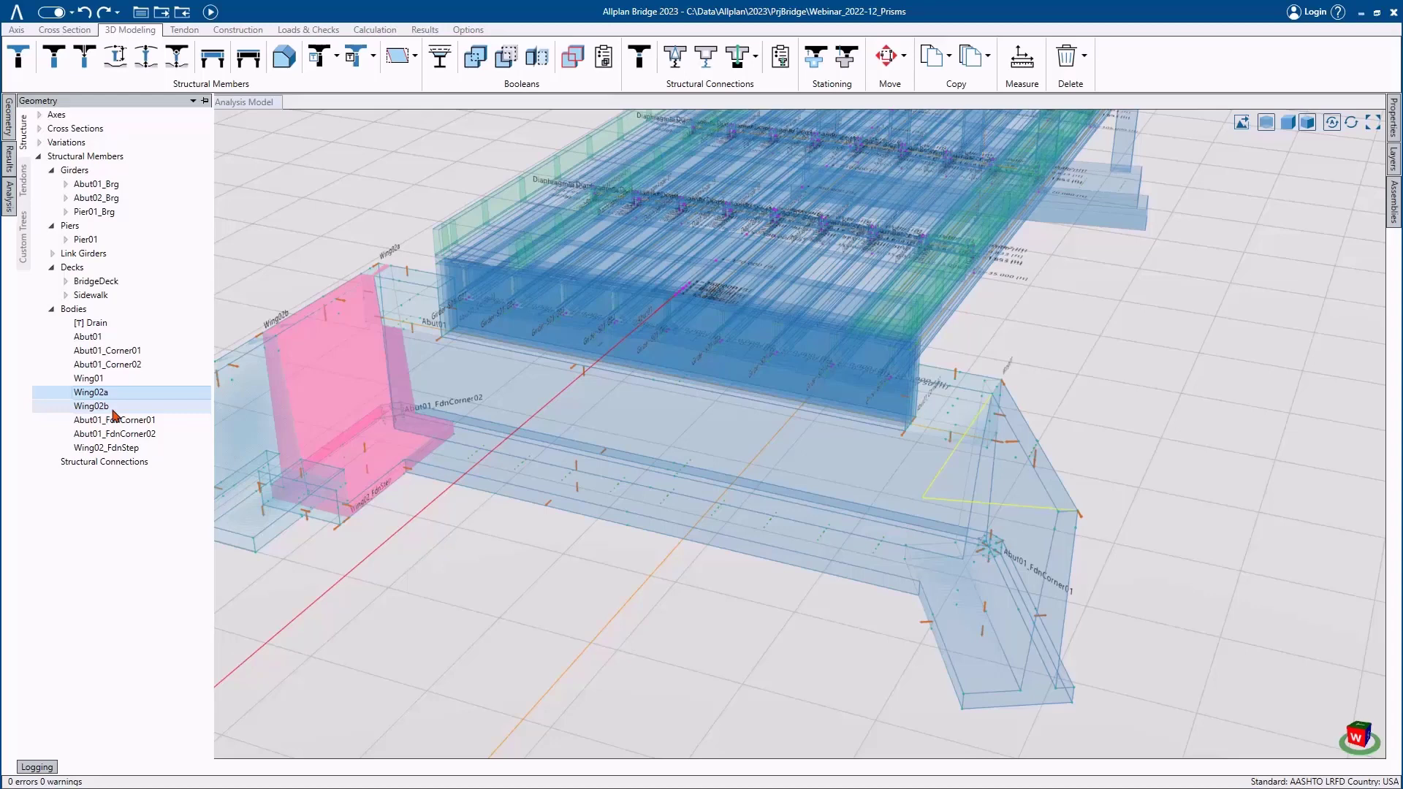
pyautogui.click(113, 341)
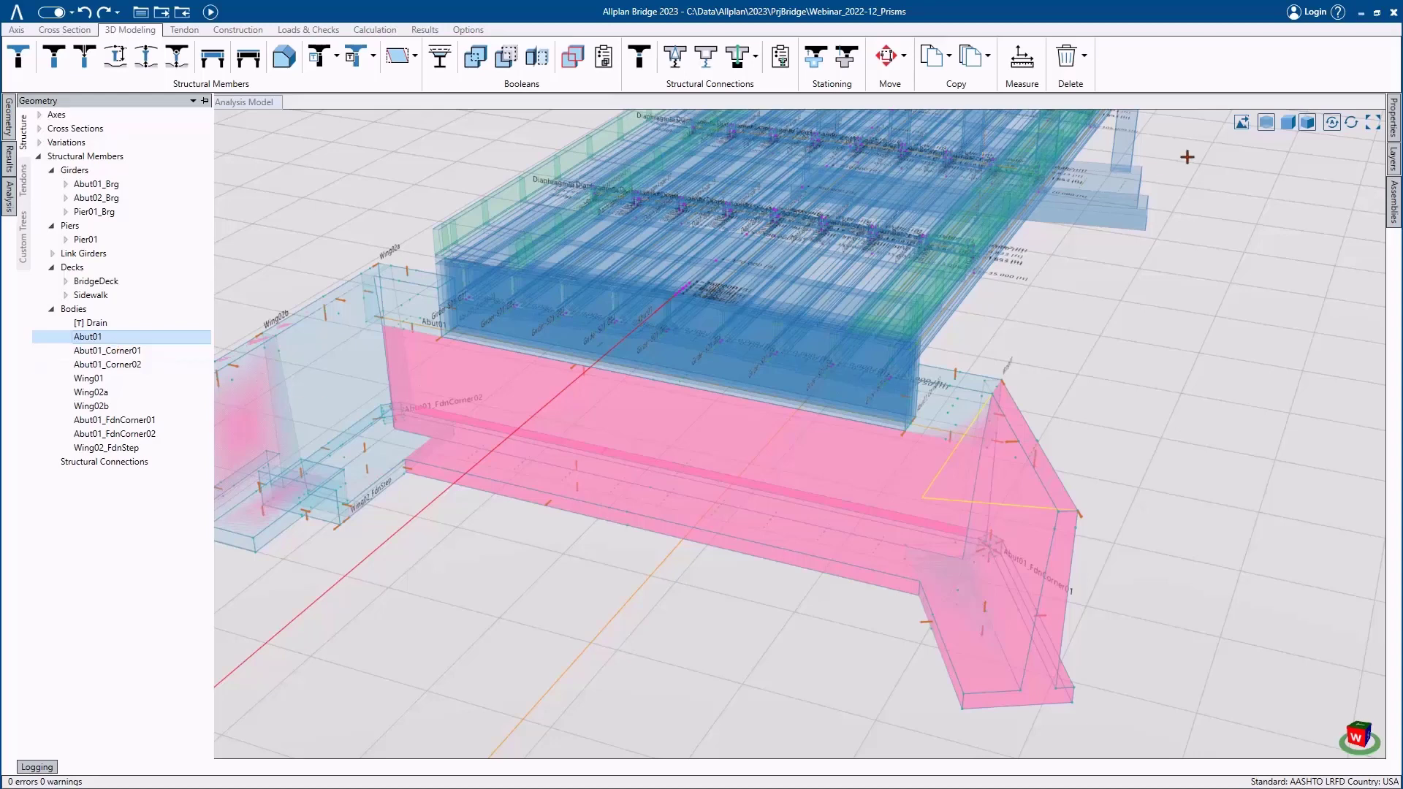
pyautogui.click(1266, 124)
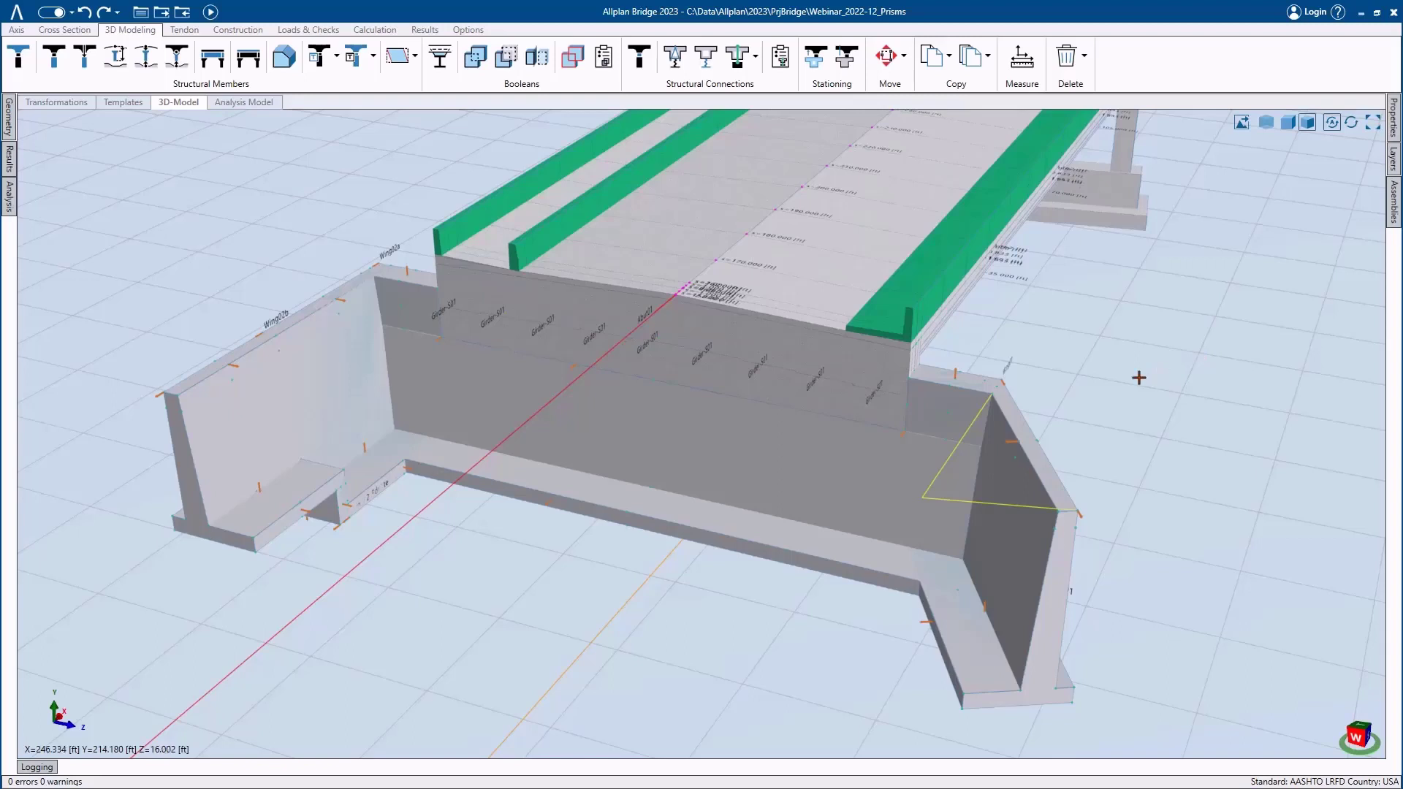
# - Move the yPos slider on the corner block beside Wing01 up to the outer corner point at the deck's lower edge
pyautogui.click(936, 377)
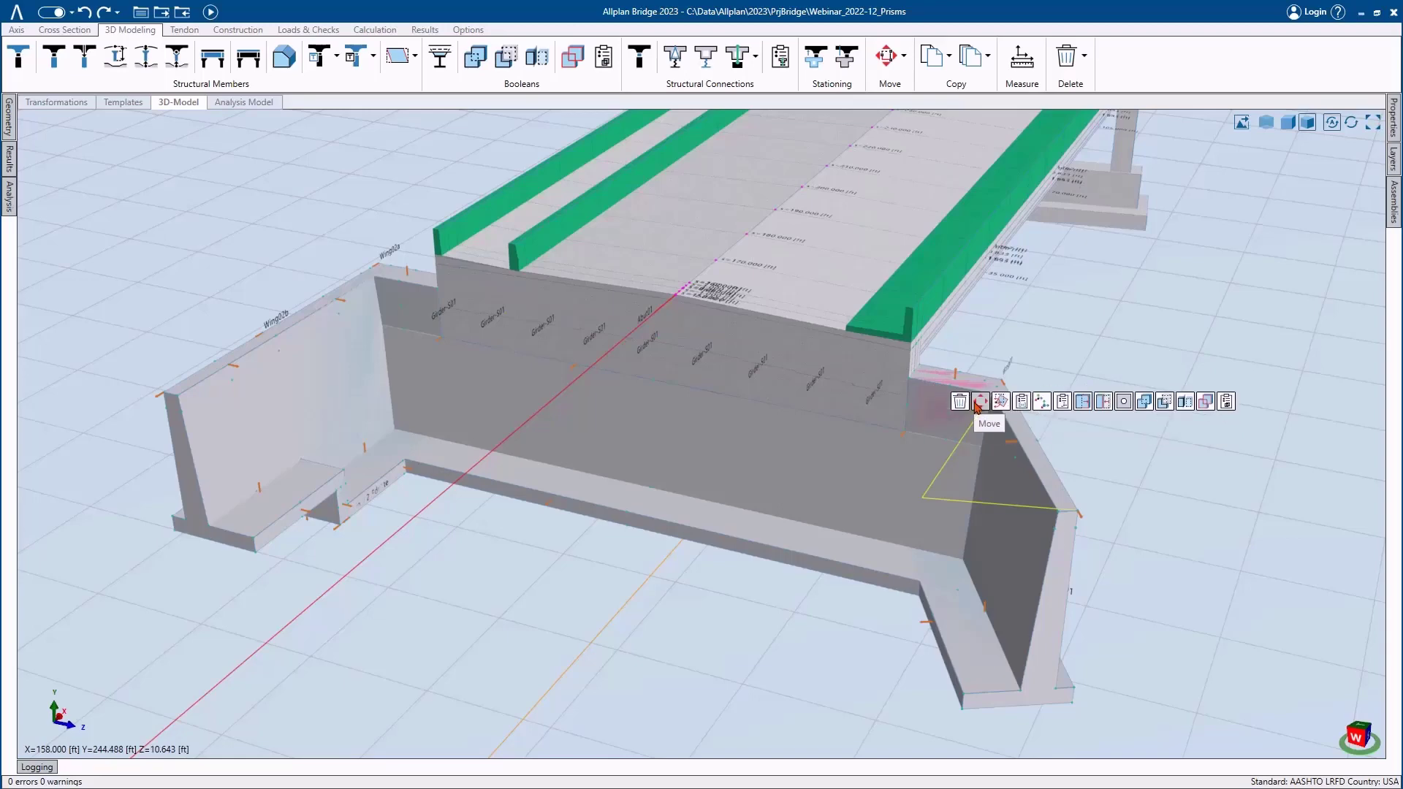
pyautogui.click(978, 403)
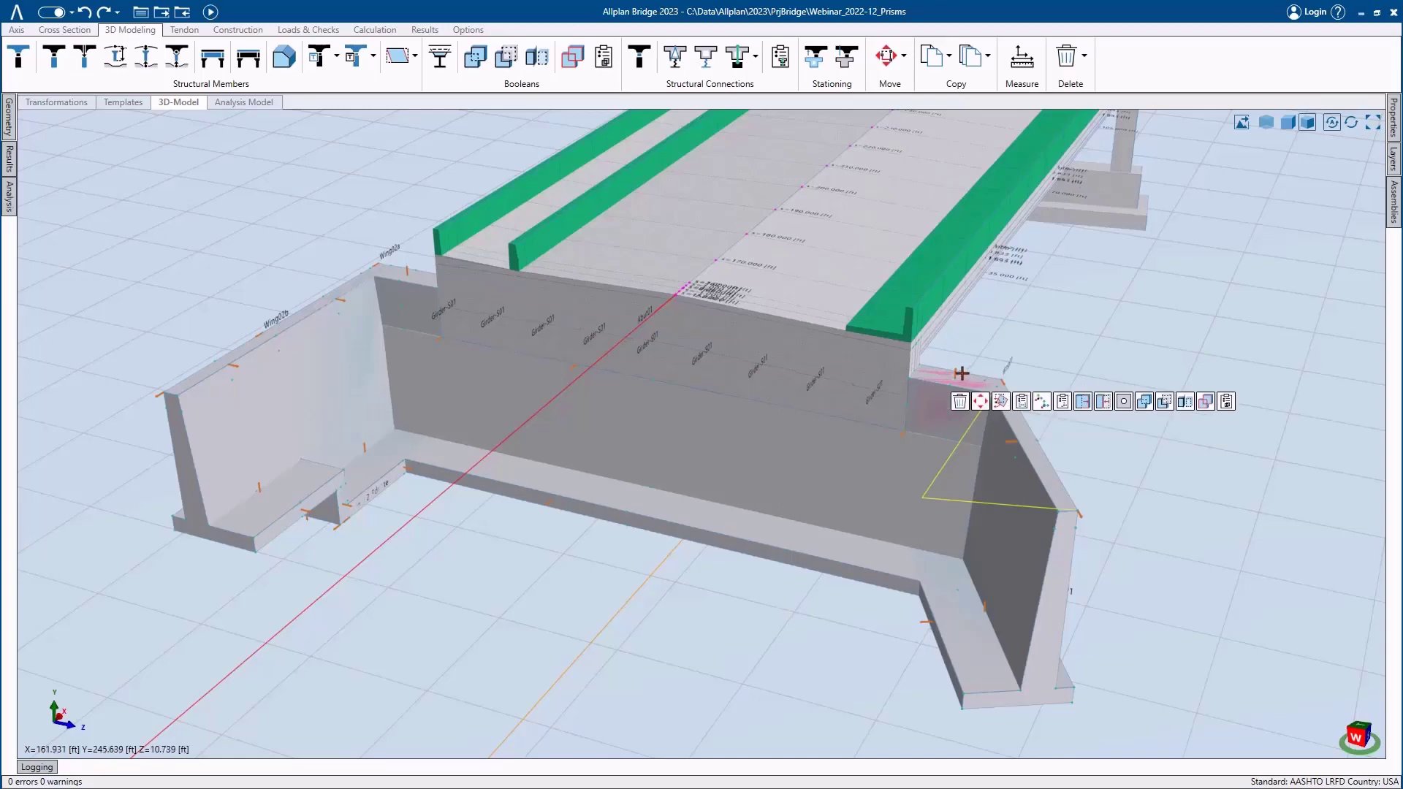
pyautogui.scroll(6, 961, 373)
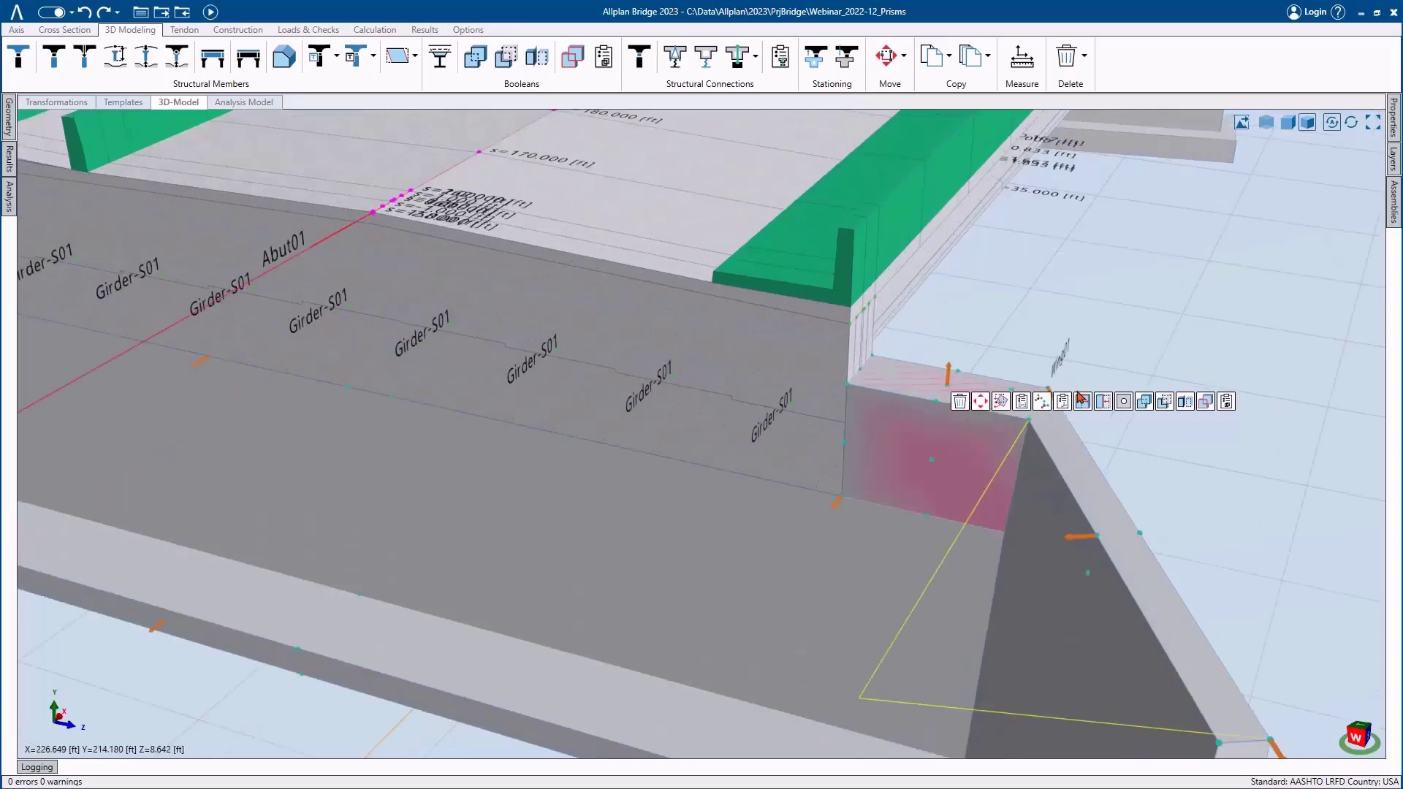
pyautogui.click(1083, 401)
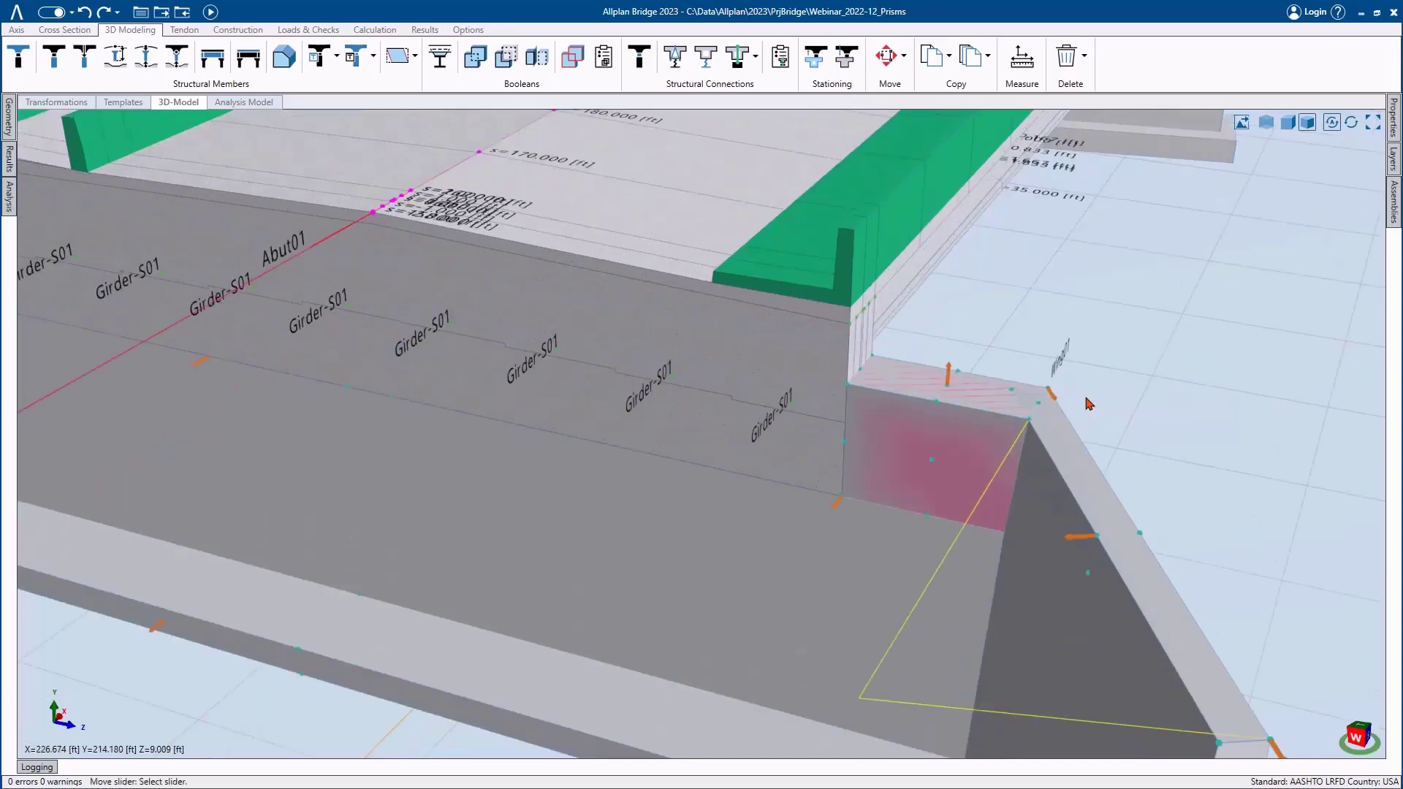
pyautogui.click(949, 373)
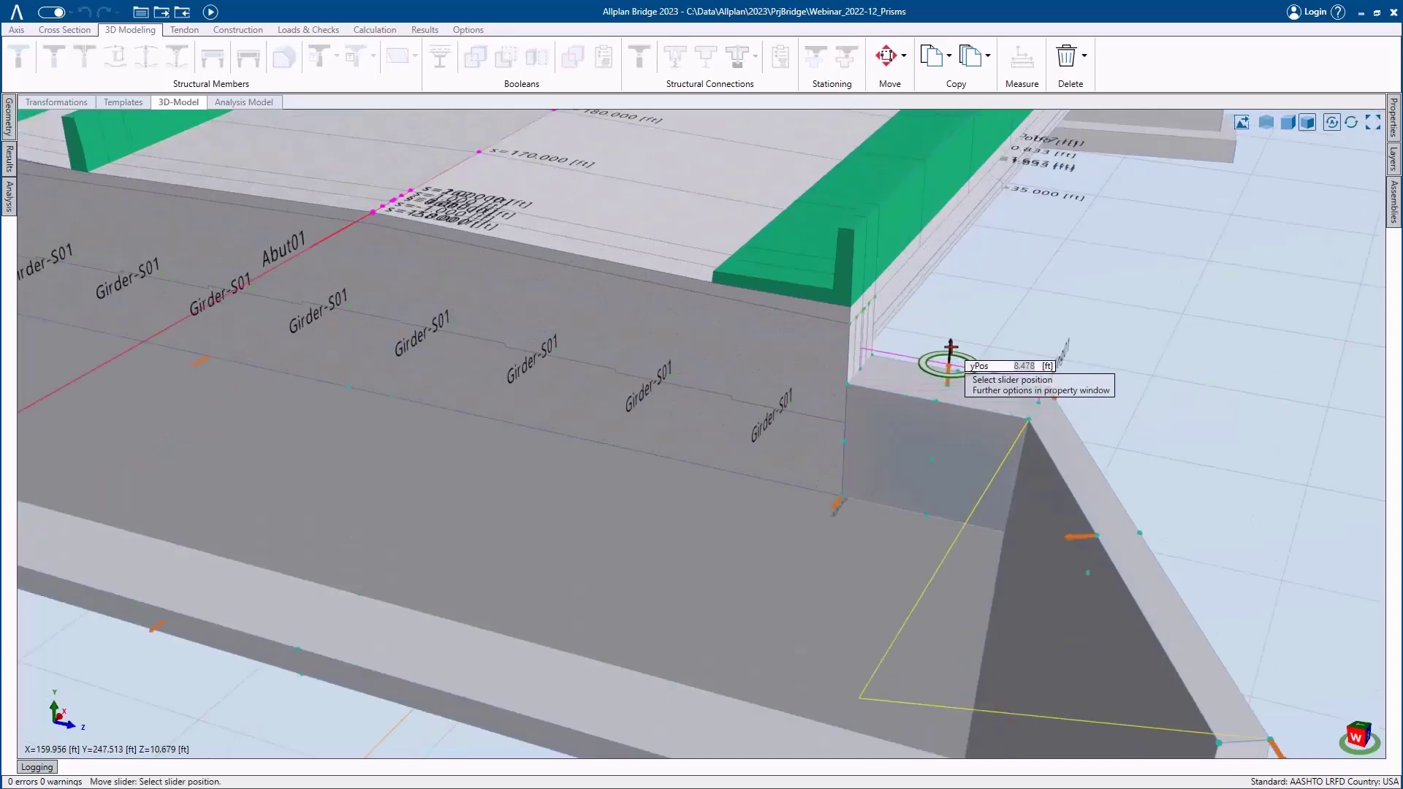
pyautogui.click(848, 321)
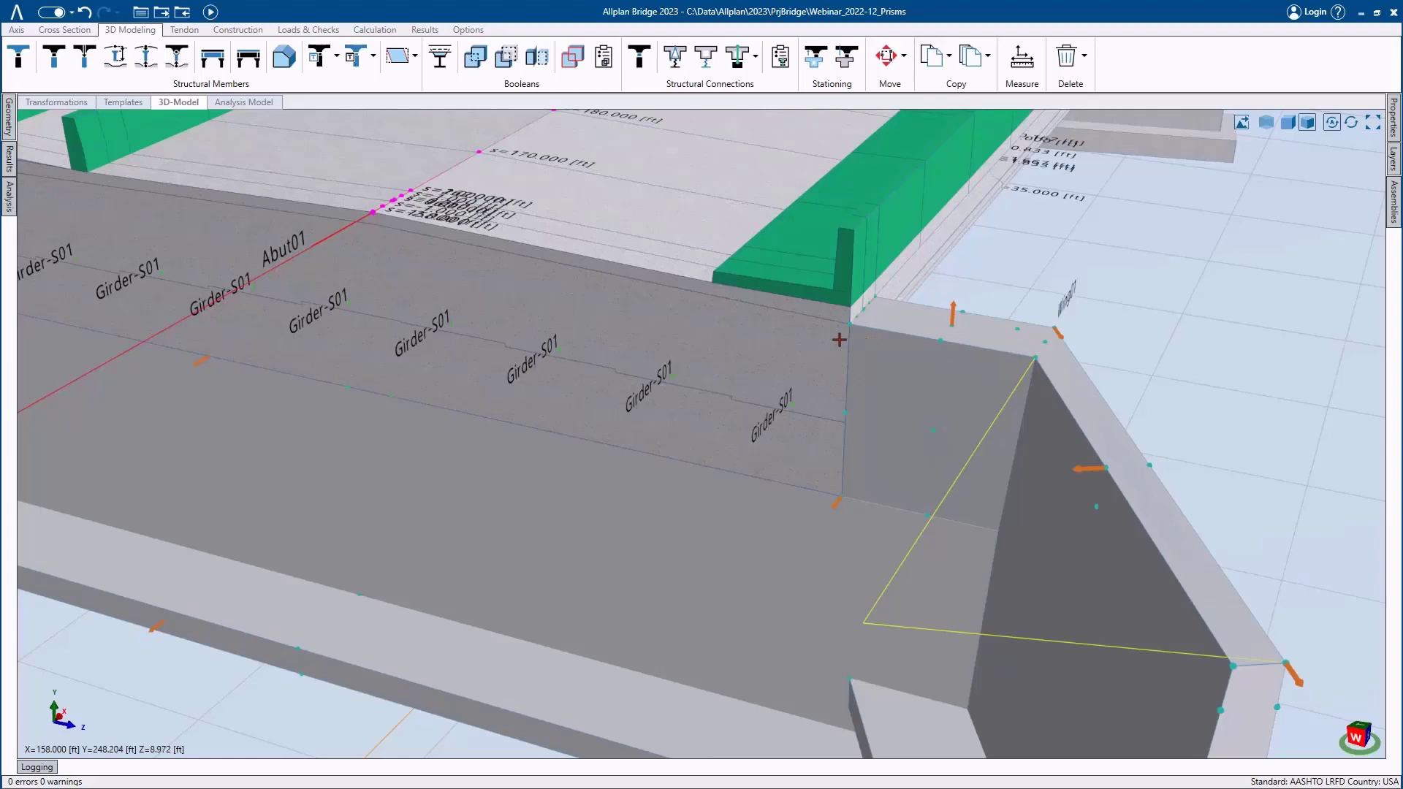
# - Move the hOverall slider of Wing01 down to the bottom corner point of the abutment footing
pyautogui.scroll(-2, 840, 340)
pyautogui.moveTo(882, 541); pyautogui.dragTo(961, 511, button='middle')
pyautogui.moveTo(984, 561); pyautogui.dragTo(962, 412, button='middle')
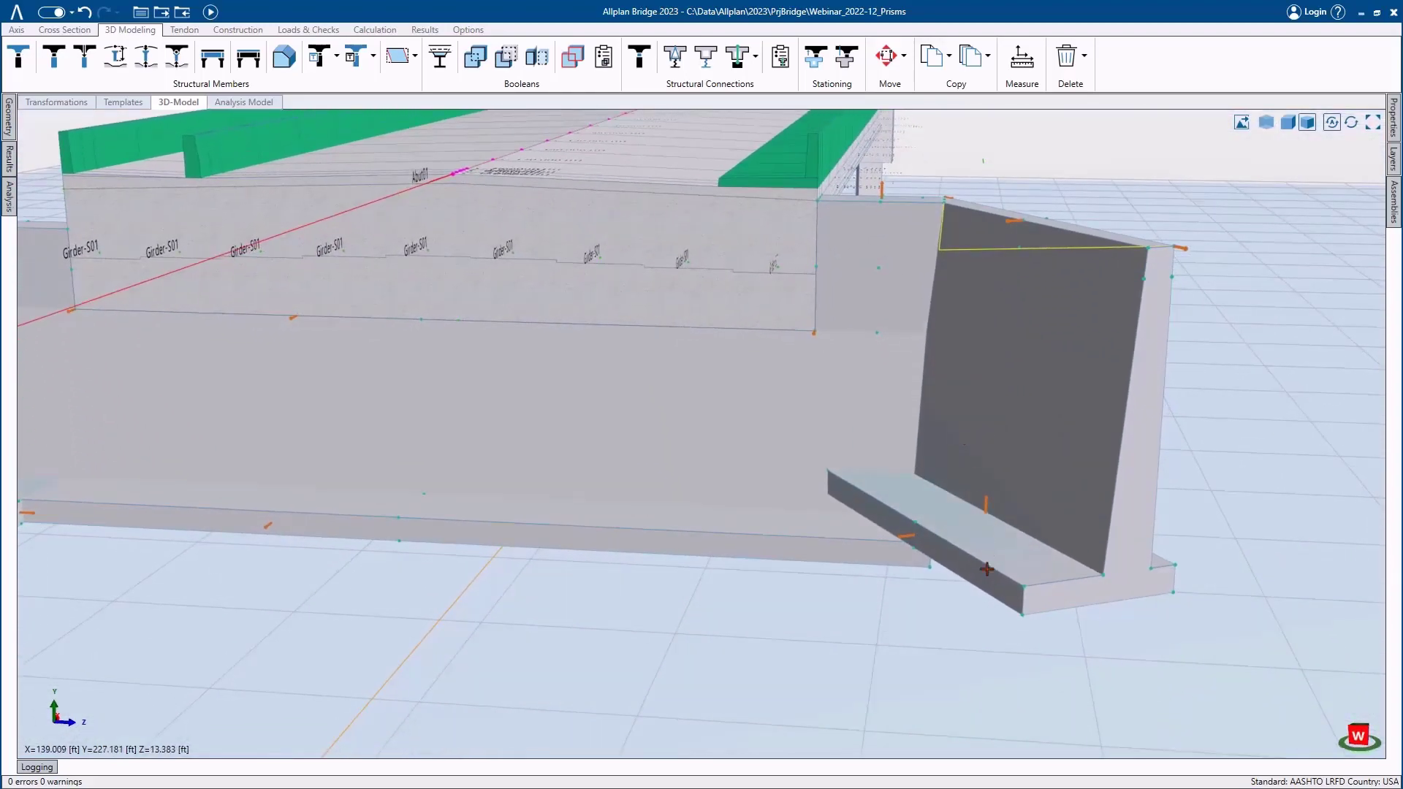
pyautogui.scroll(3, 987, 581)
pyautogui.moveTo(987, 581)
pyautogui.mouseDown(button='middle')
pyautogui.moveTo(1042, 549)
pyautogui.moveTo(975, 601)
pyautogui.mouseUp(button='middle')
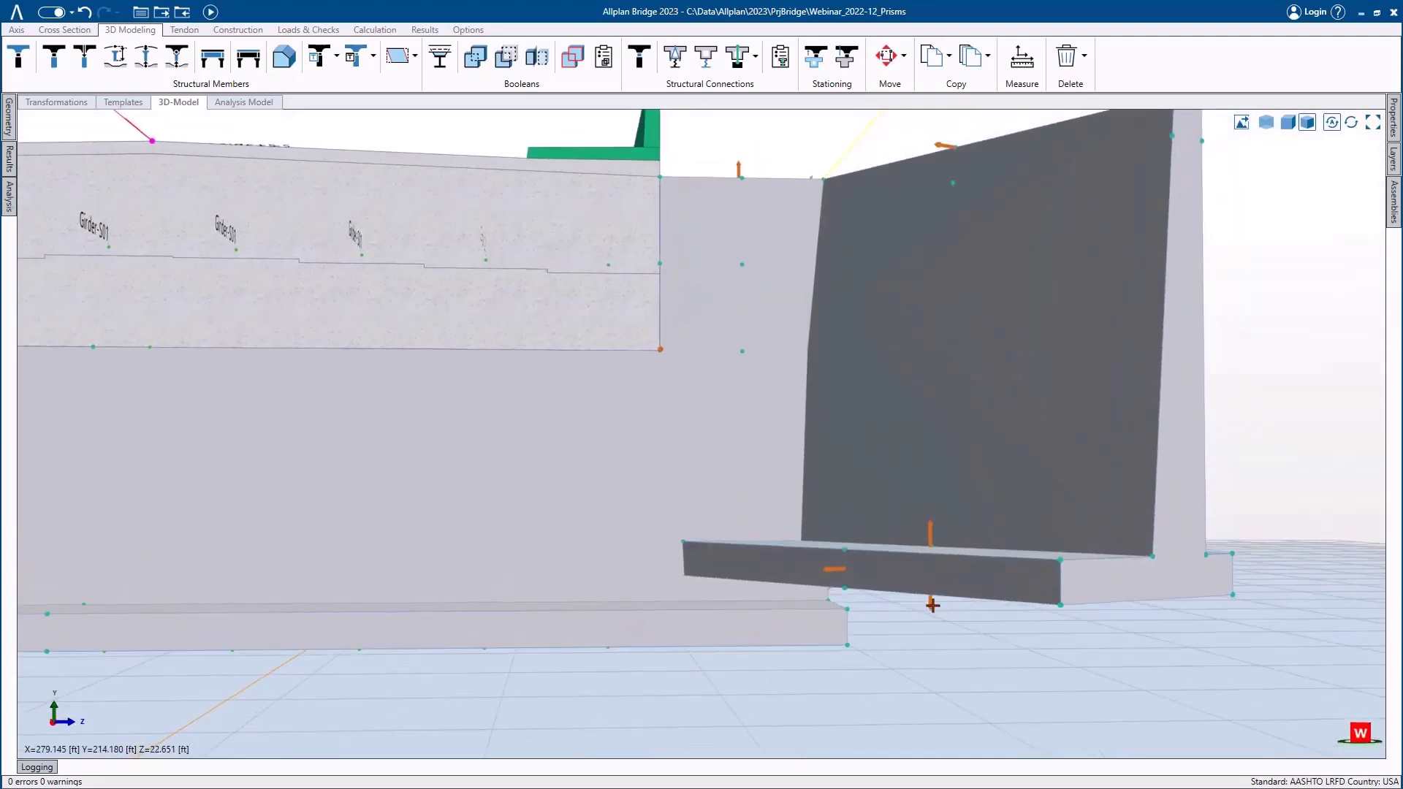
pyautogui.click(956, 630)
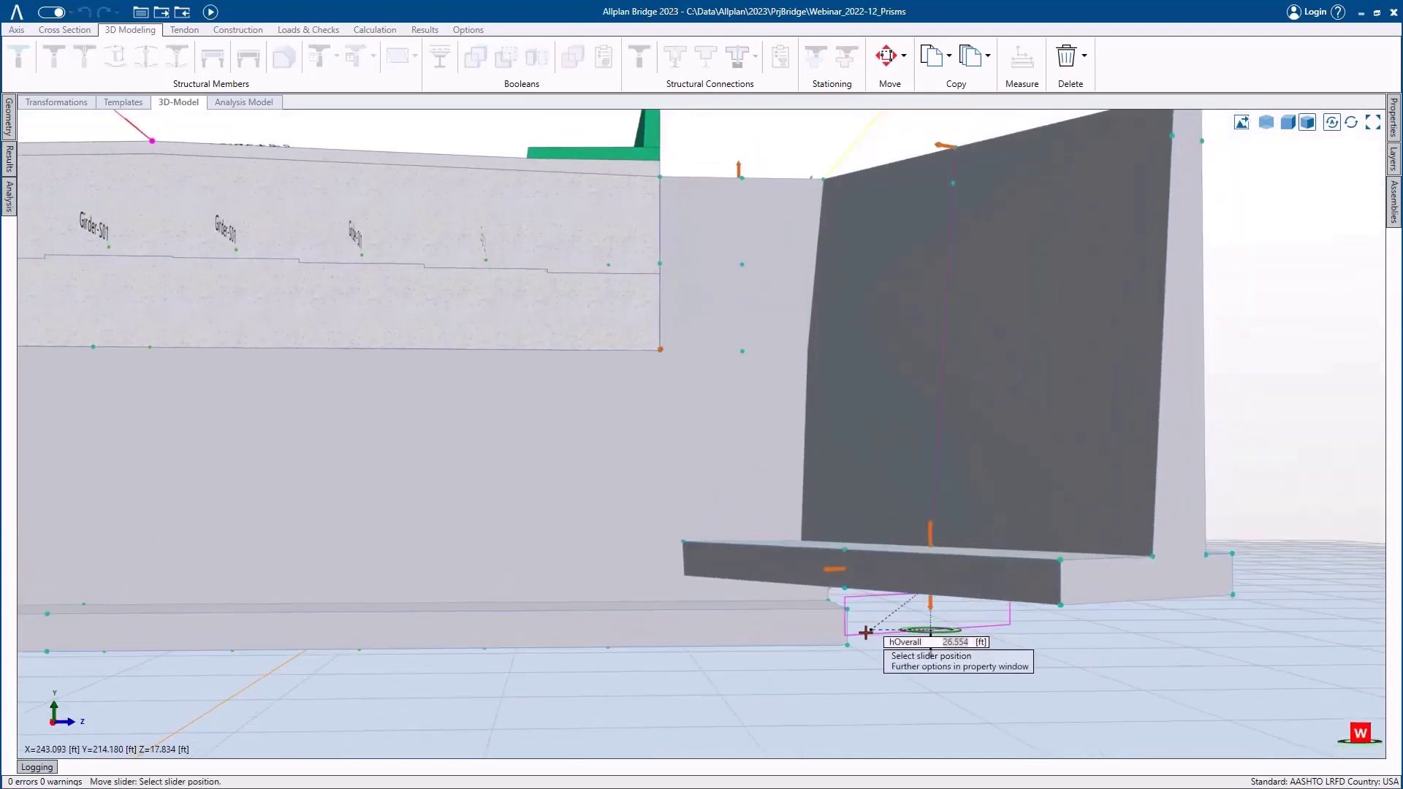
pyautogui.click(850, 644)
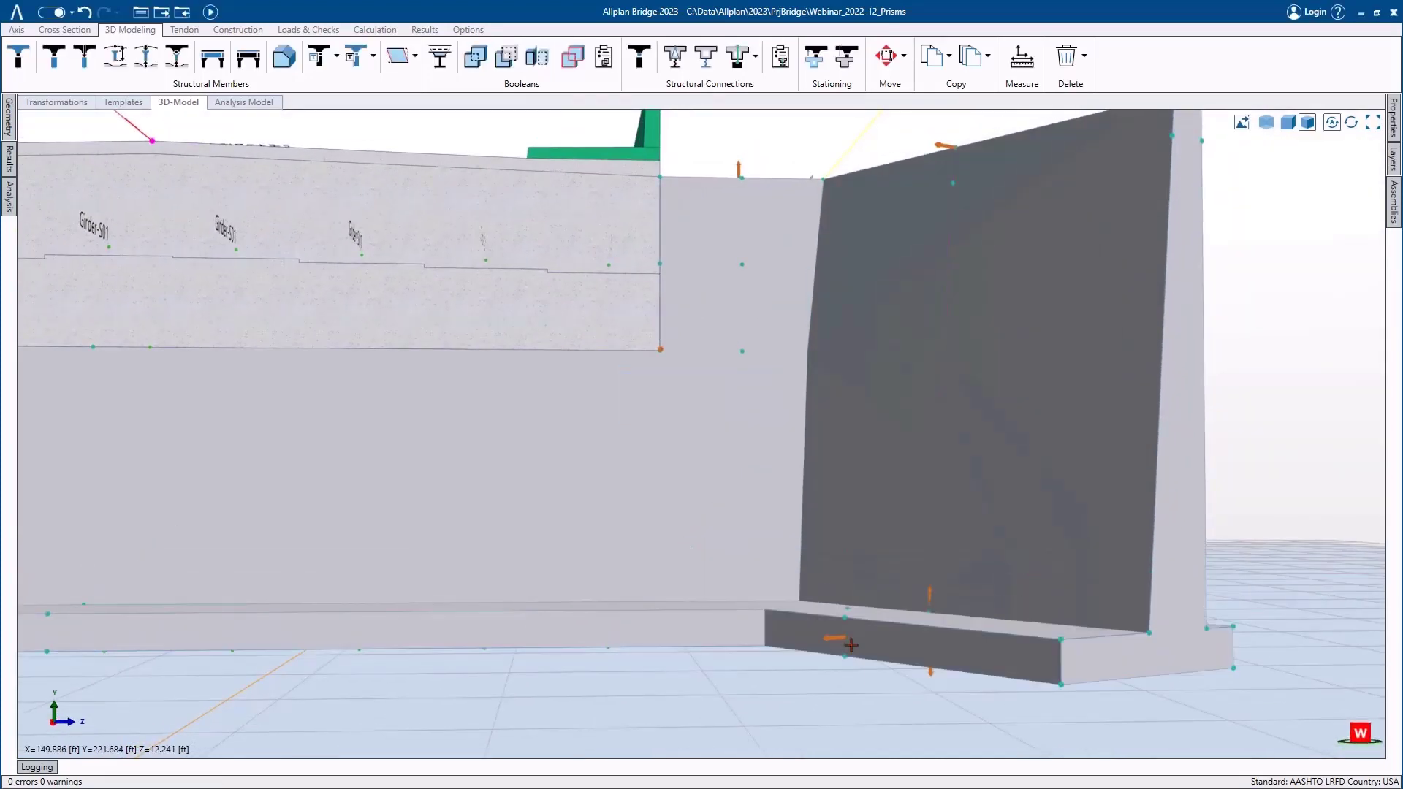
# - Set the heel width wHeel of Wing01 to 12 ft and recalculate the model
pyautogui.moveTo(980, 339); pyautogui.dragTo(932, 406, button='middle')
pyautogui.scroll(-5, 933, 406)
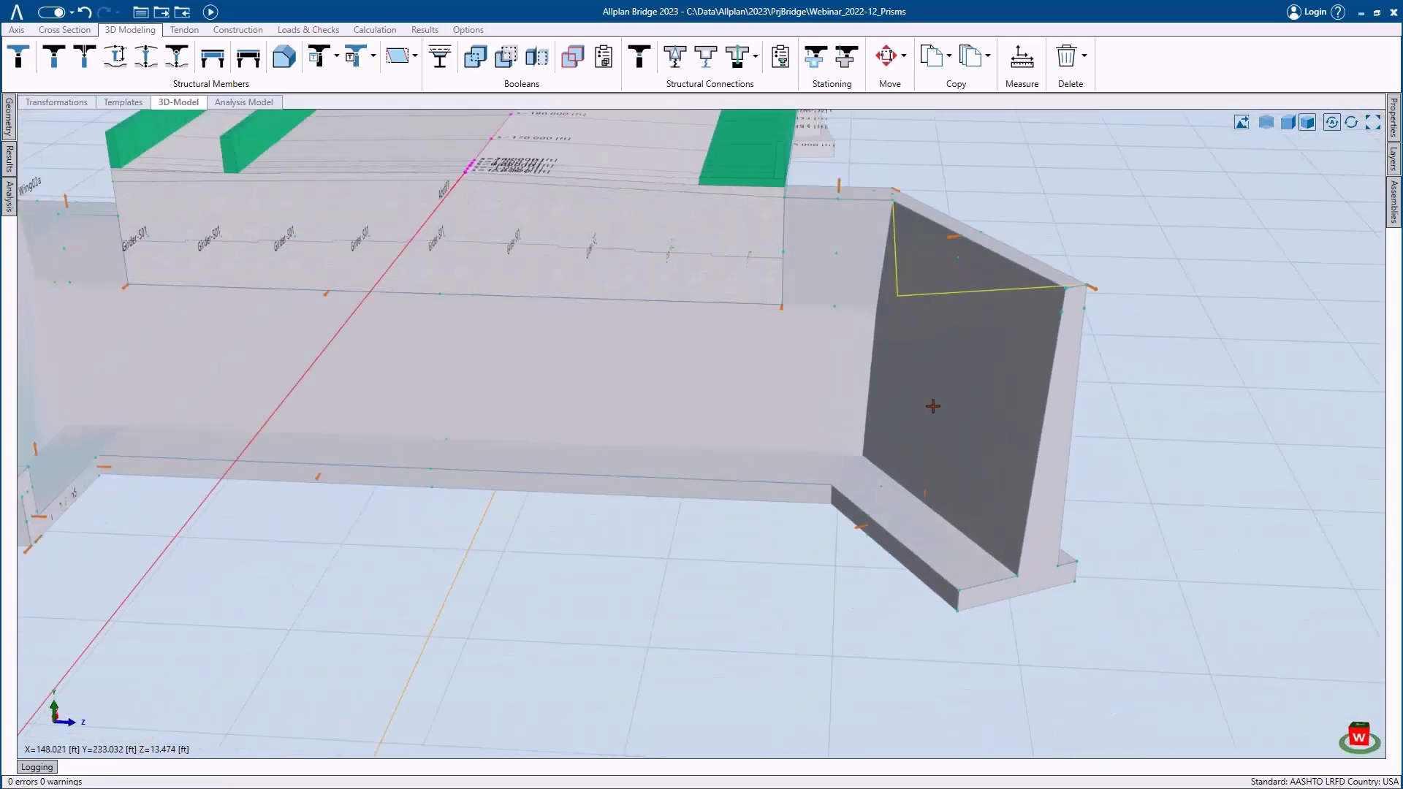
pyautogui.click(966, 363)
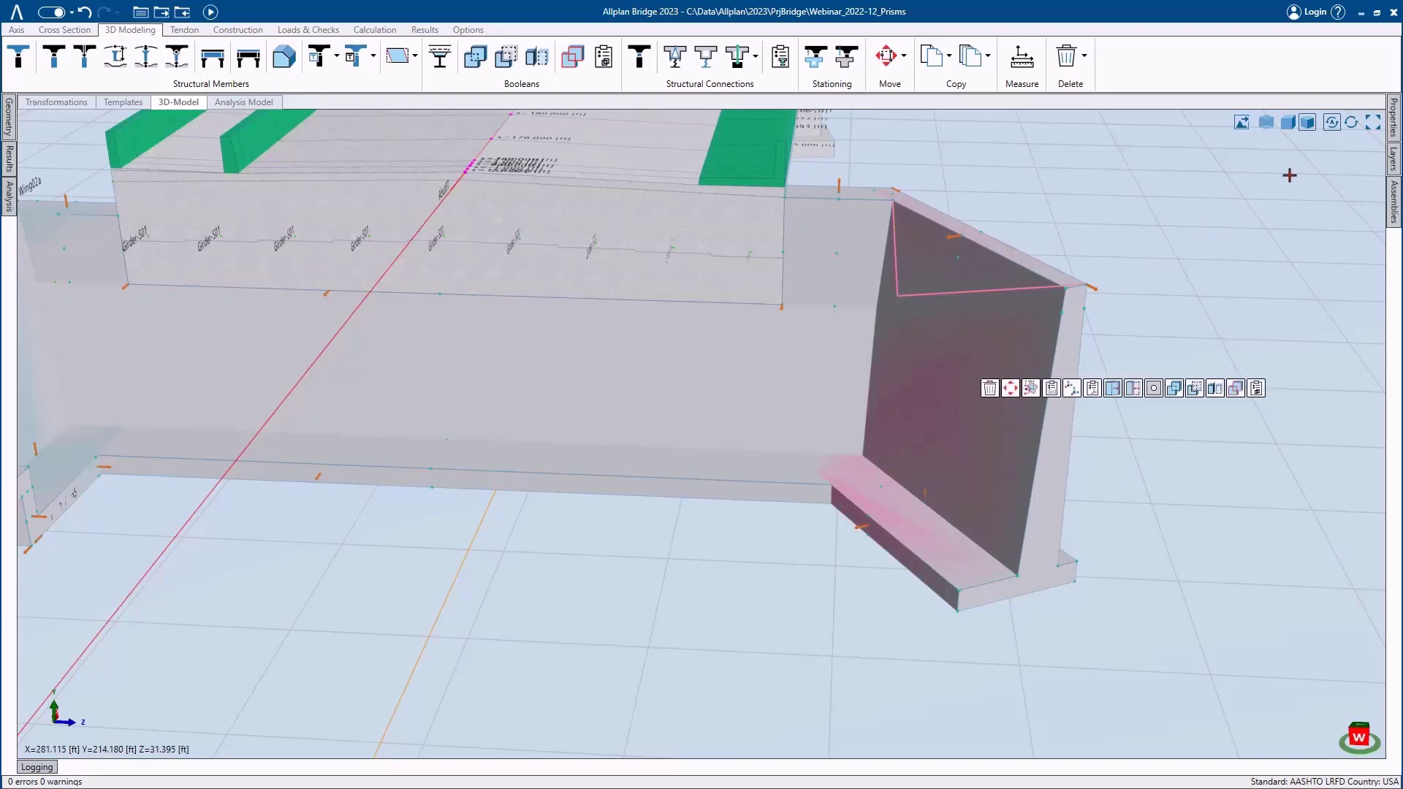
pyautogui.click(1395, 118)
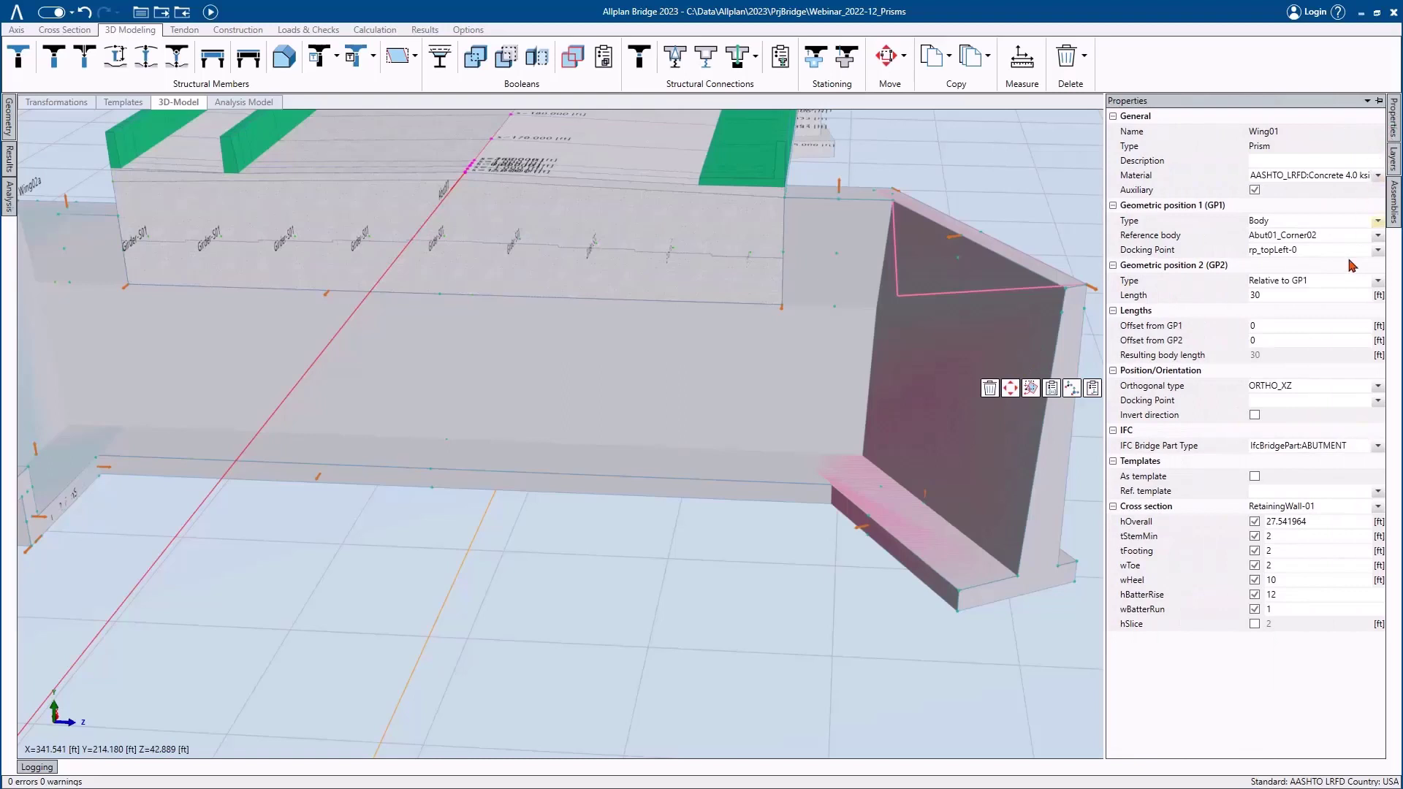
pyautogui.click(1284, 584)
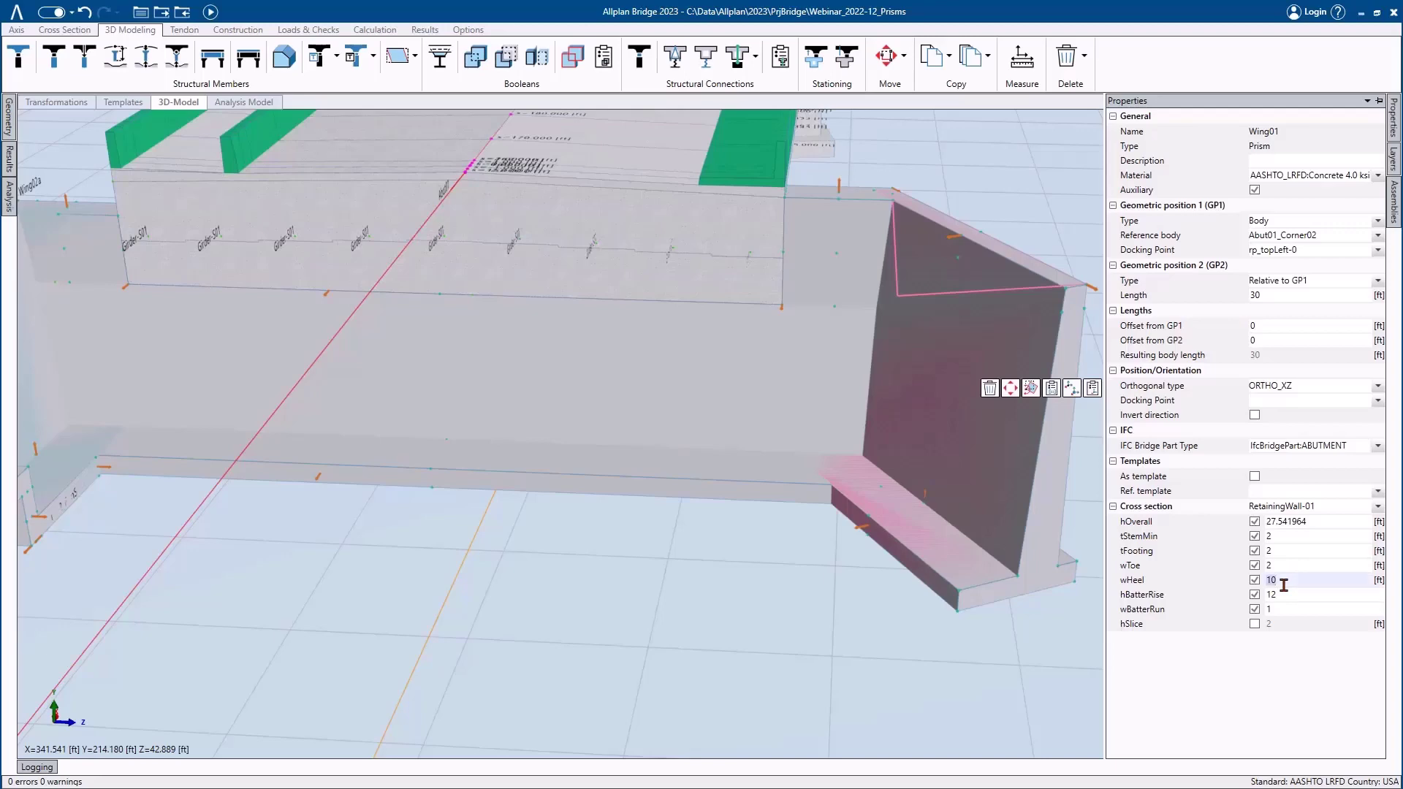
pyautogui.write('12')
pyautogui.press('Return')
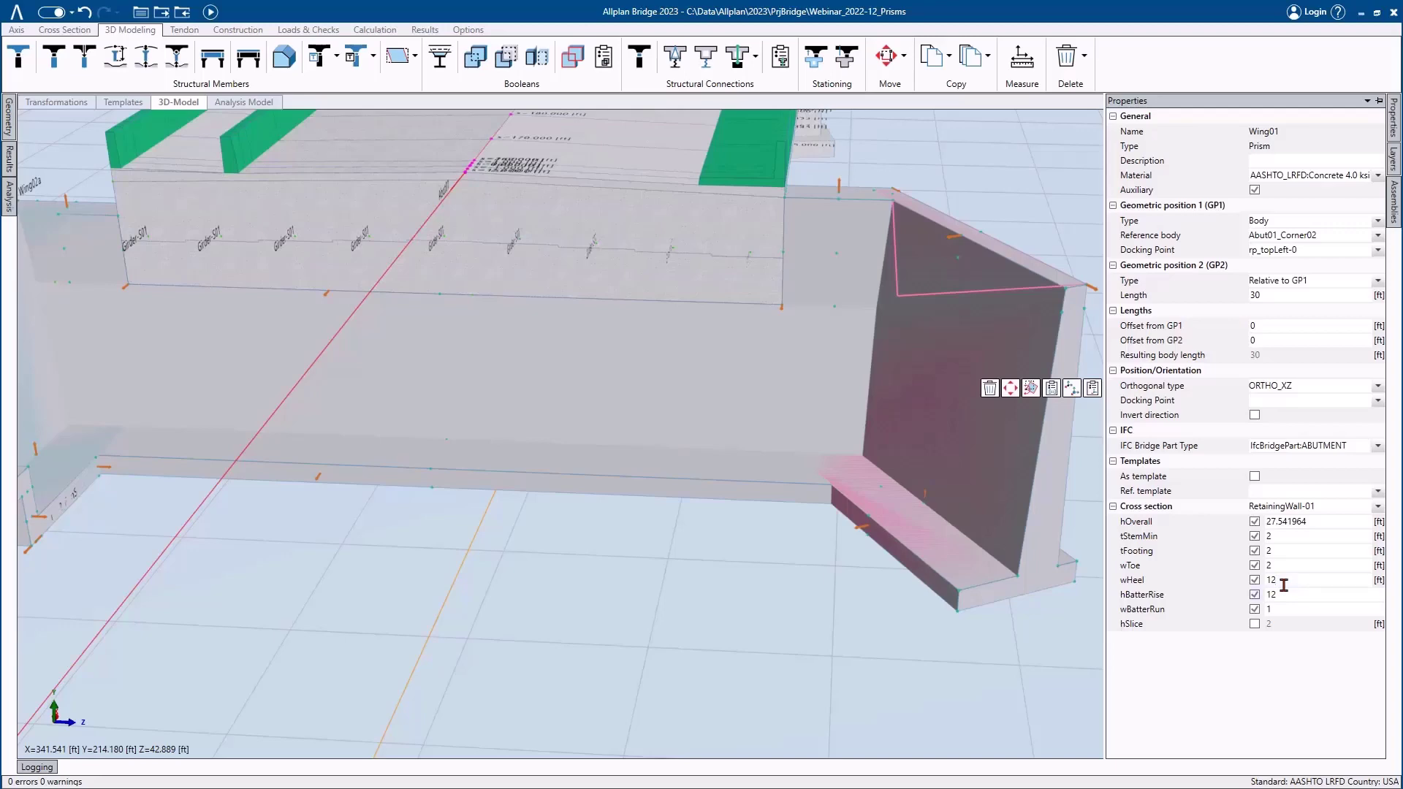
pyautogui.click(1052, 144)
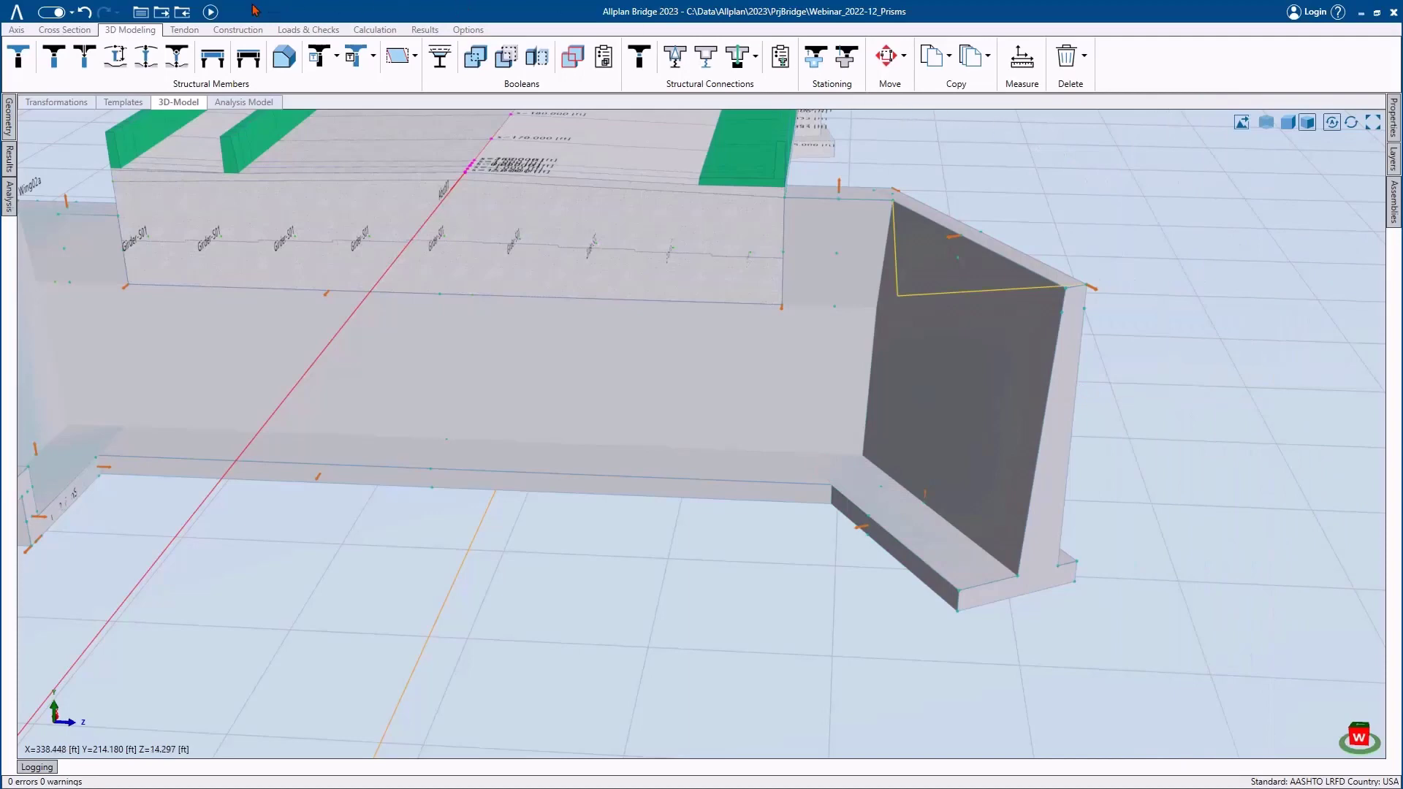
pyautogui.click(211, 10)
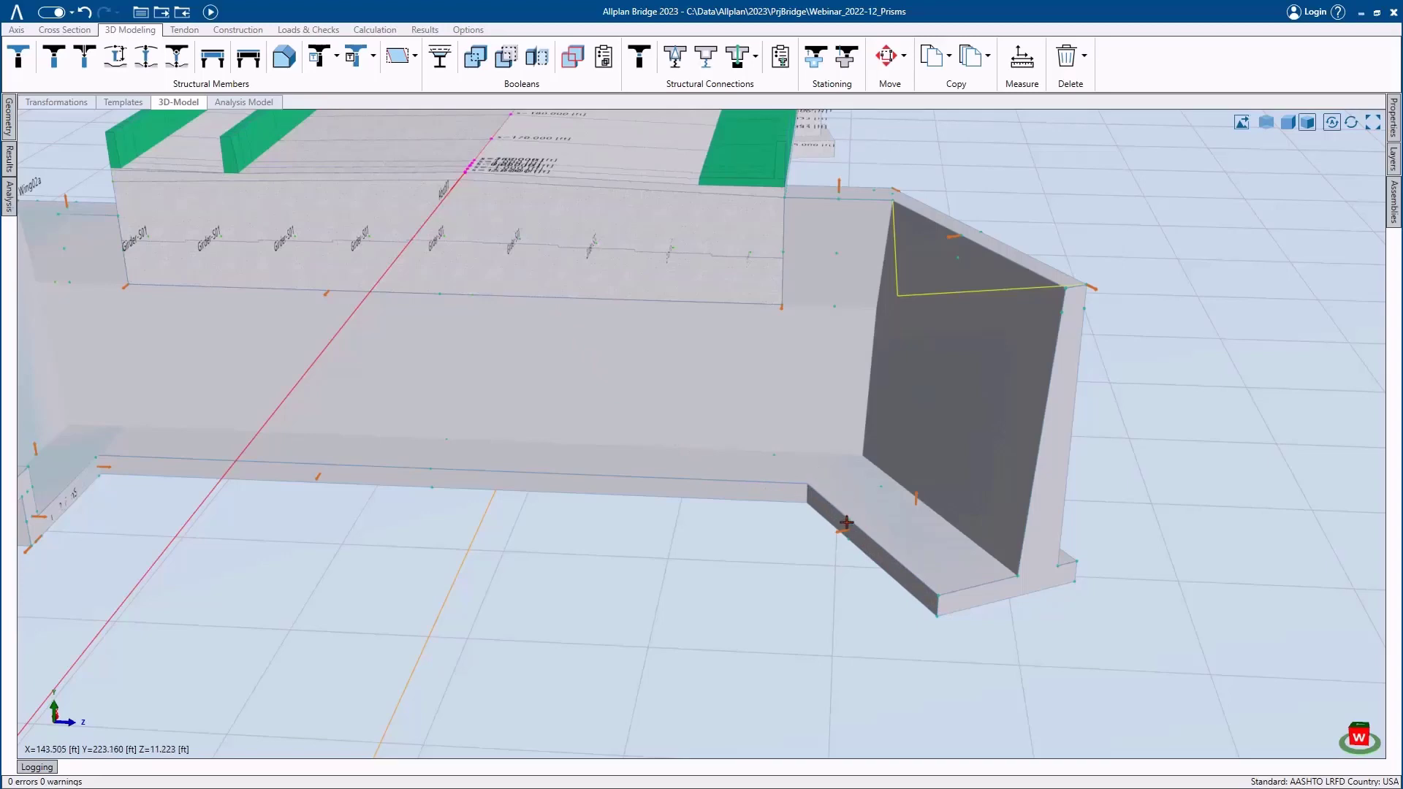
pyautogui.click(999, 250)
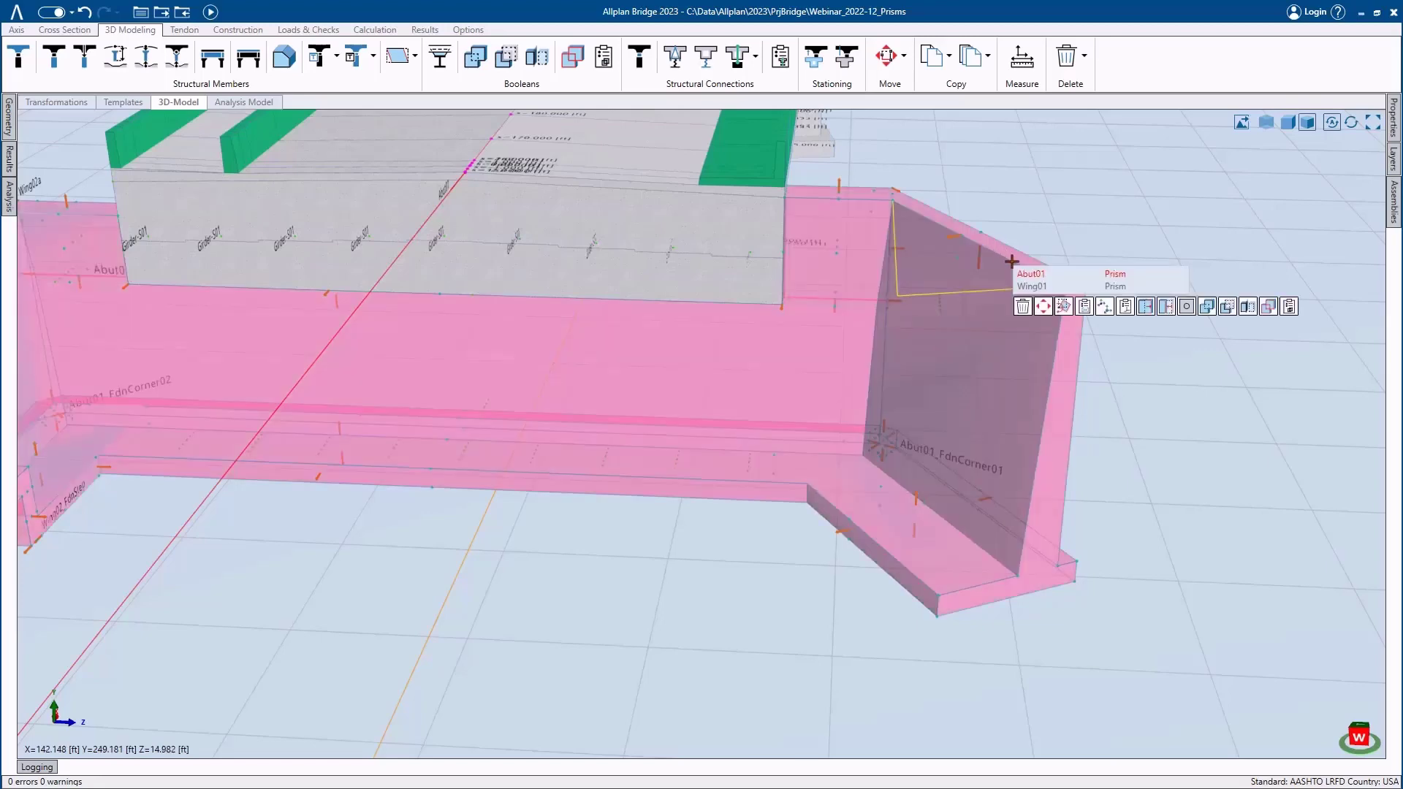
pyautogui.click(1064, 309)
pyautogui.click(1085, 307)
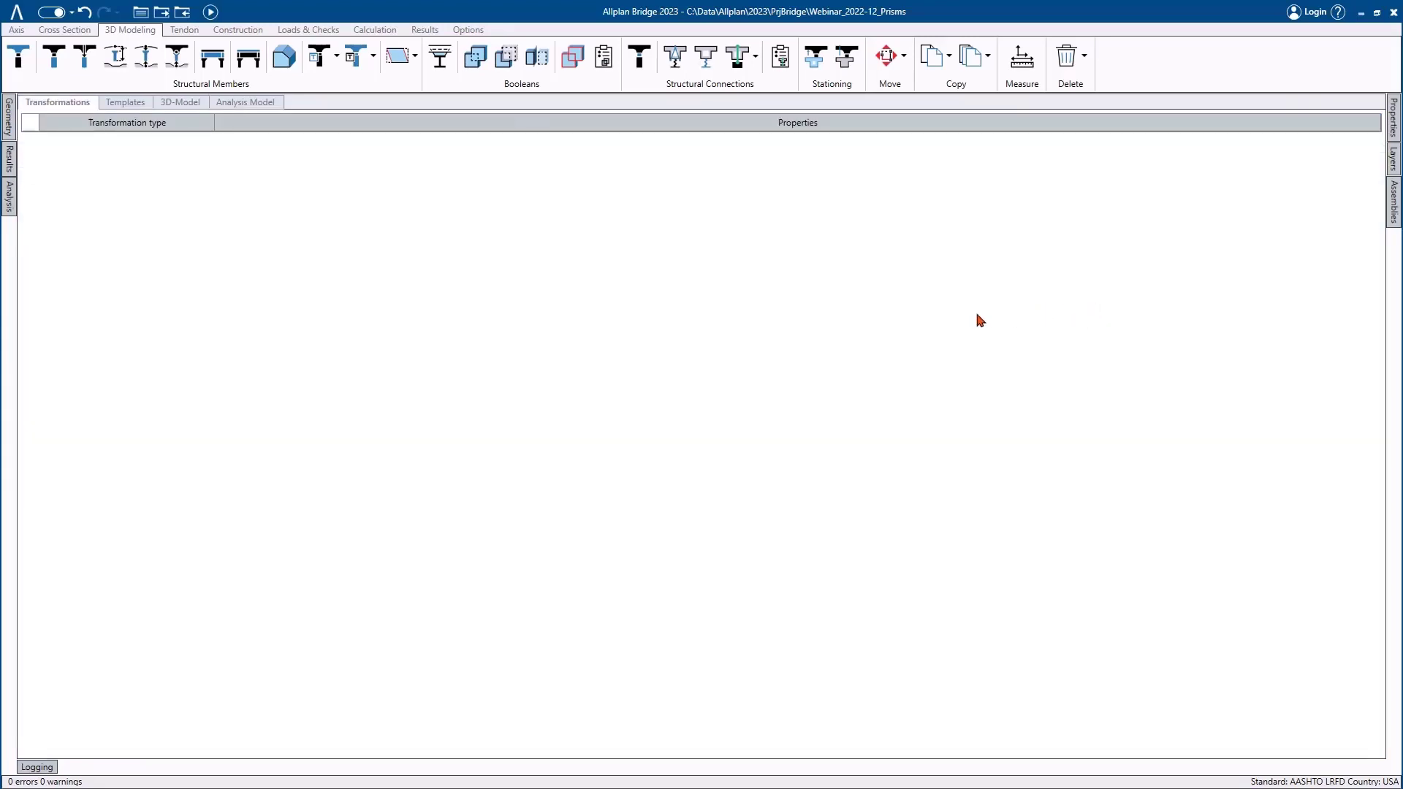
pyautogui.click(177, 102)
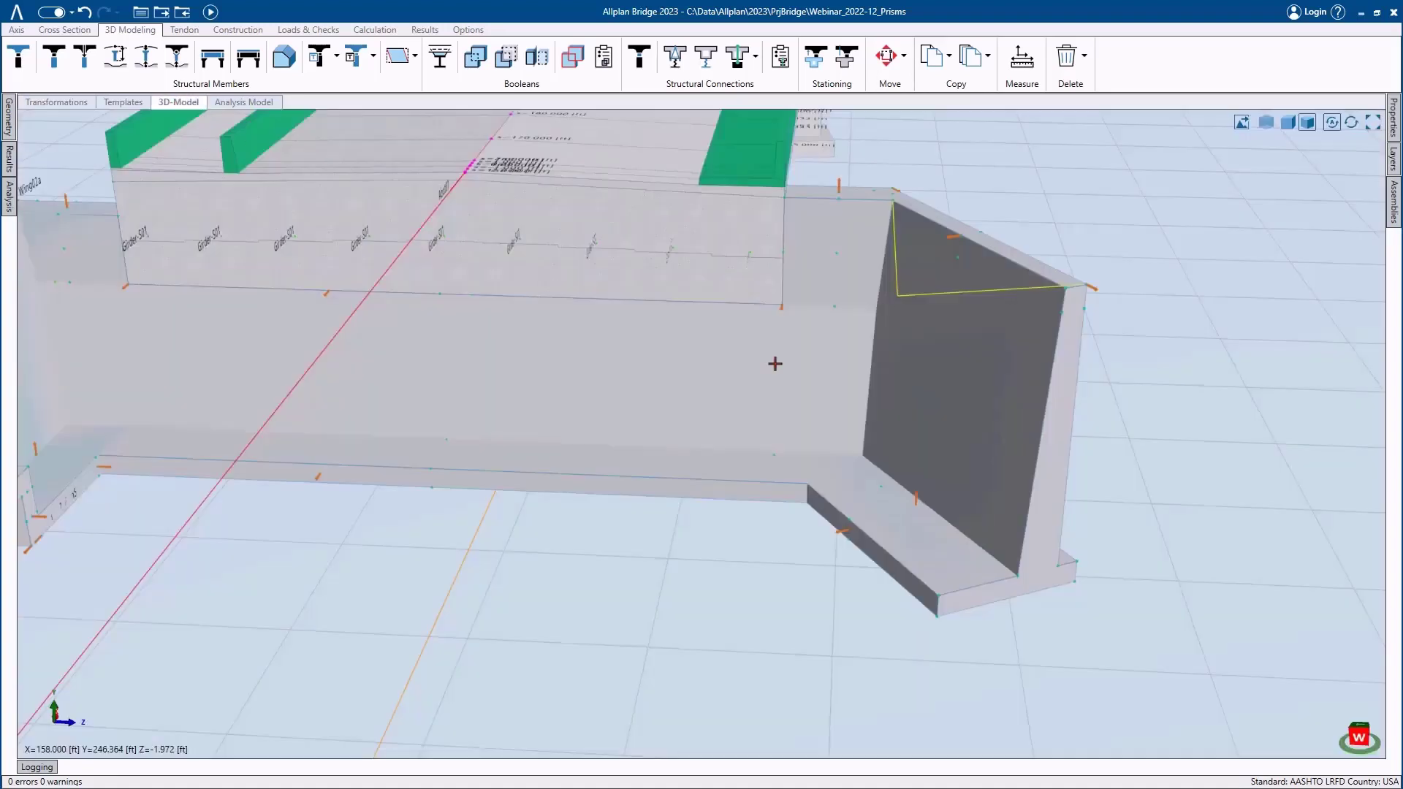
# - Set the angle of Wing01's rotation about axis to 85 degrees in its transformations and recalculate the model
pyautogui.click(988, 361)
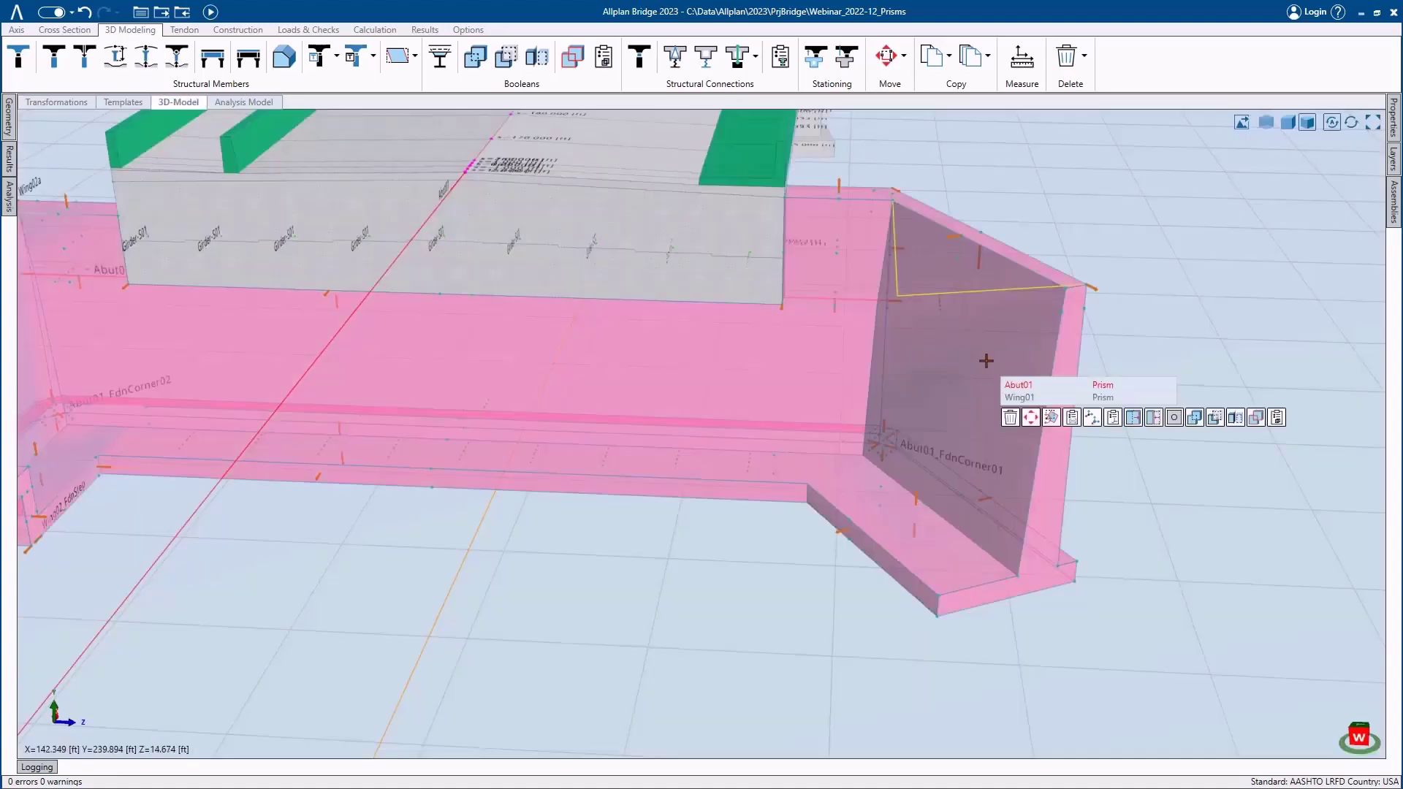
pyautogui.click(1022, 397)
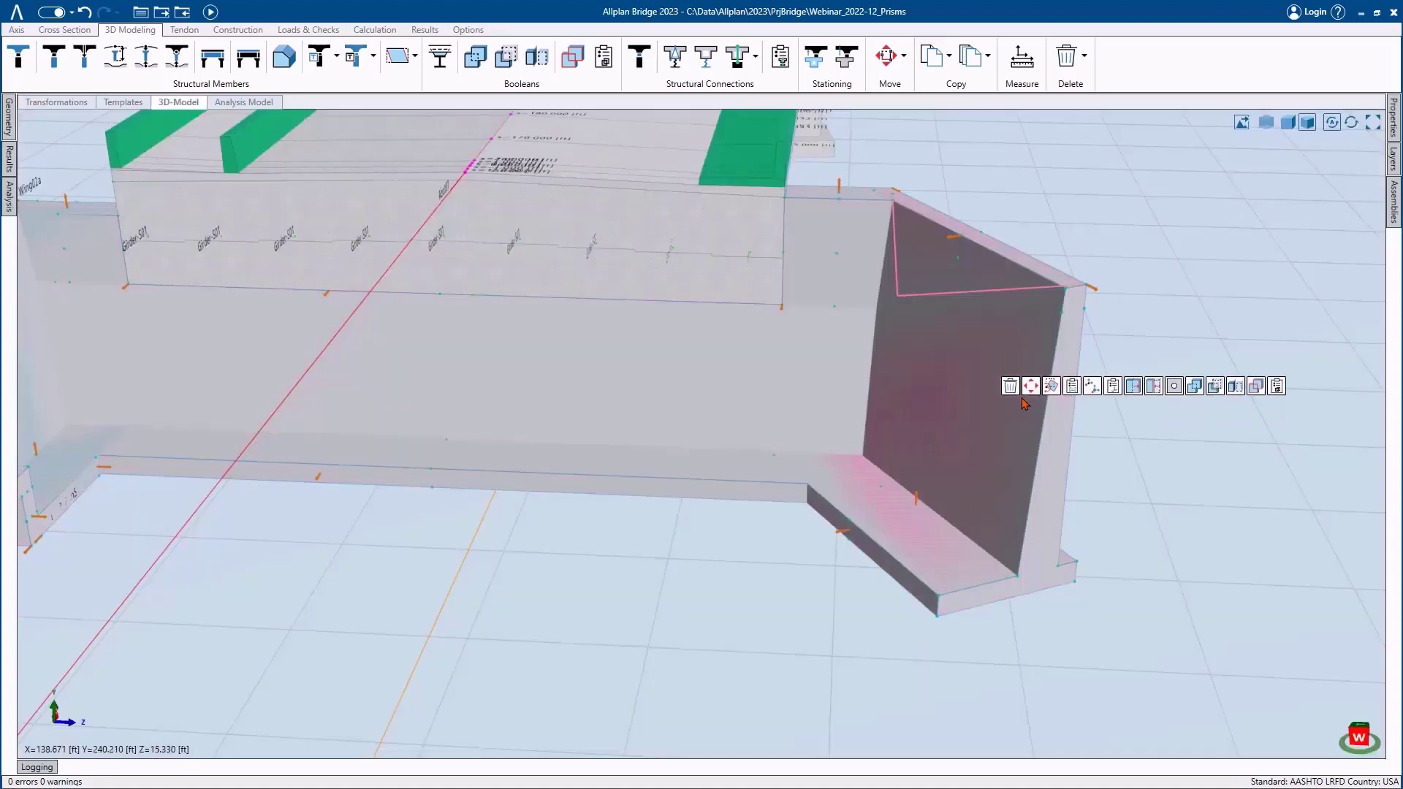
pyautogui.click(1072, 387)
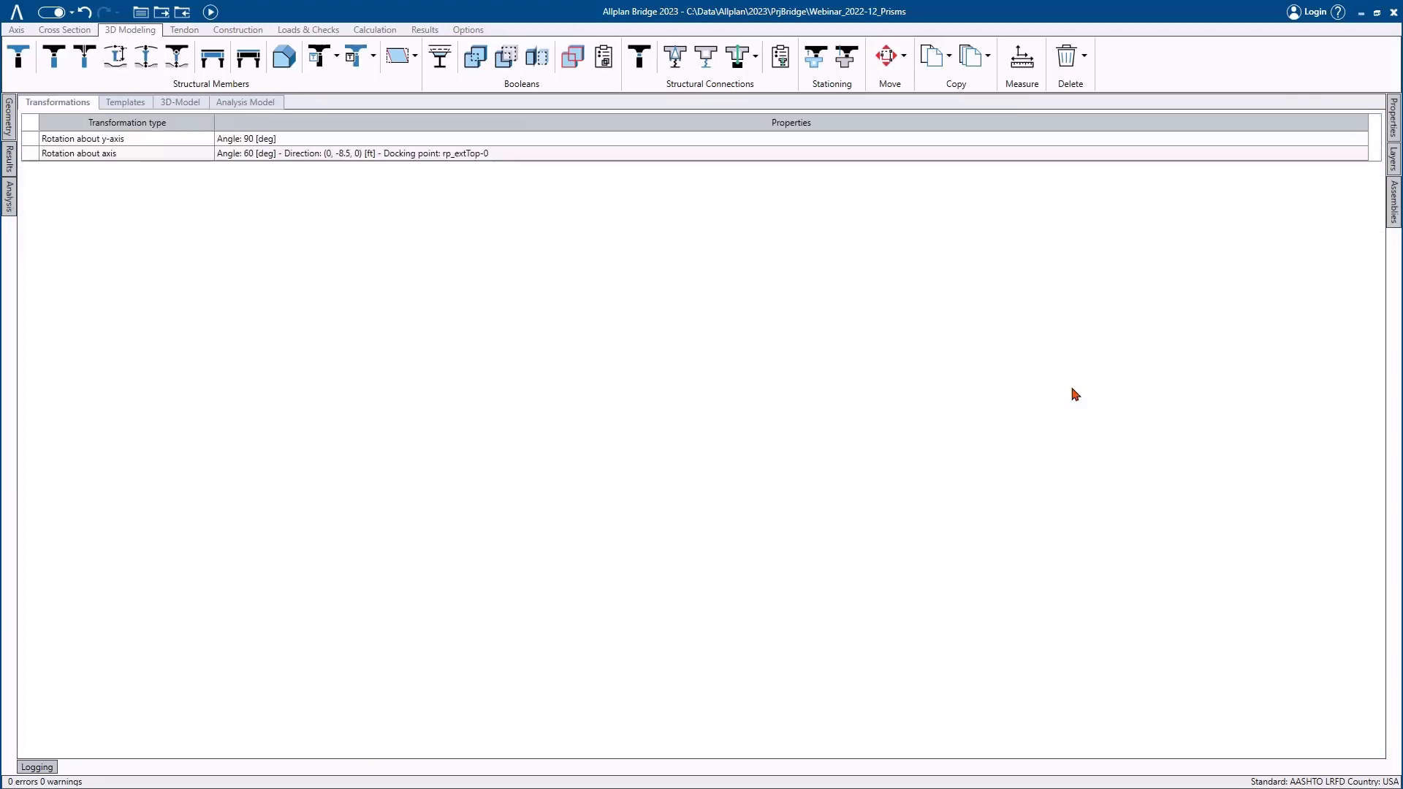
pyautogui.click(327, 154)
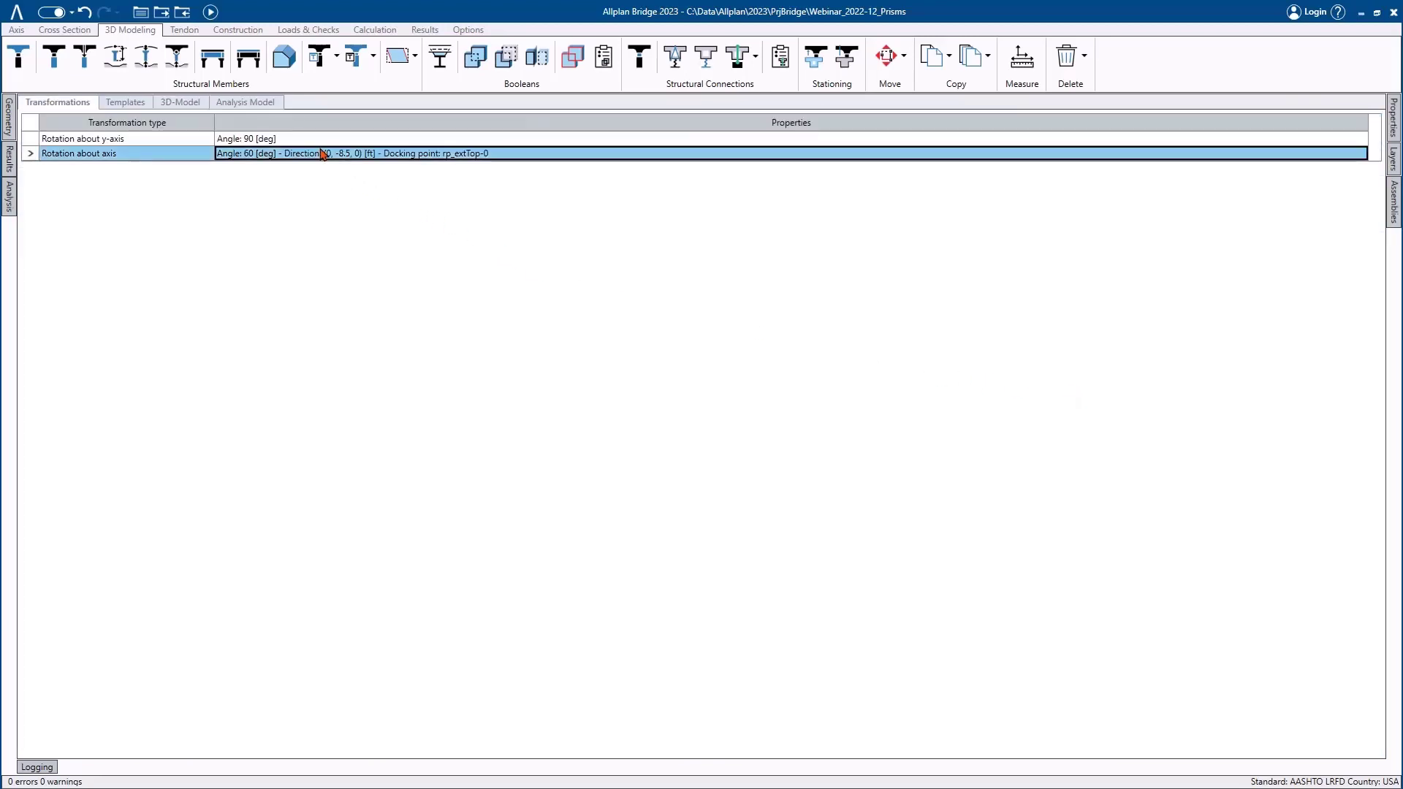
pyautogui.click(1396, 124)
pyautogui.click(1281, 228)
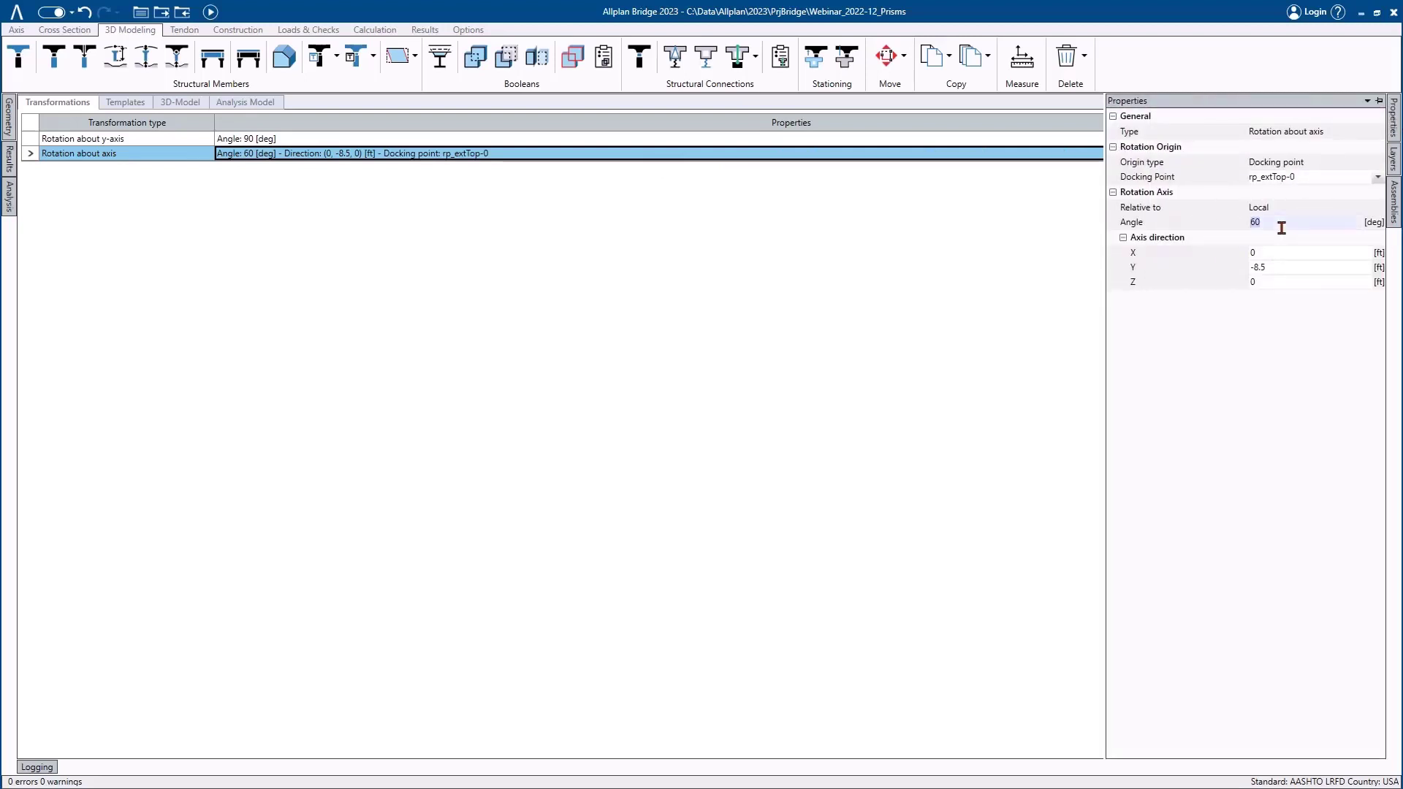
pyautogui.write('85')
pyautogui.press('Tab')
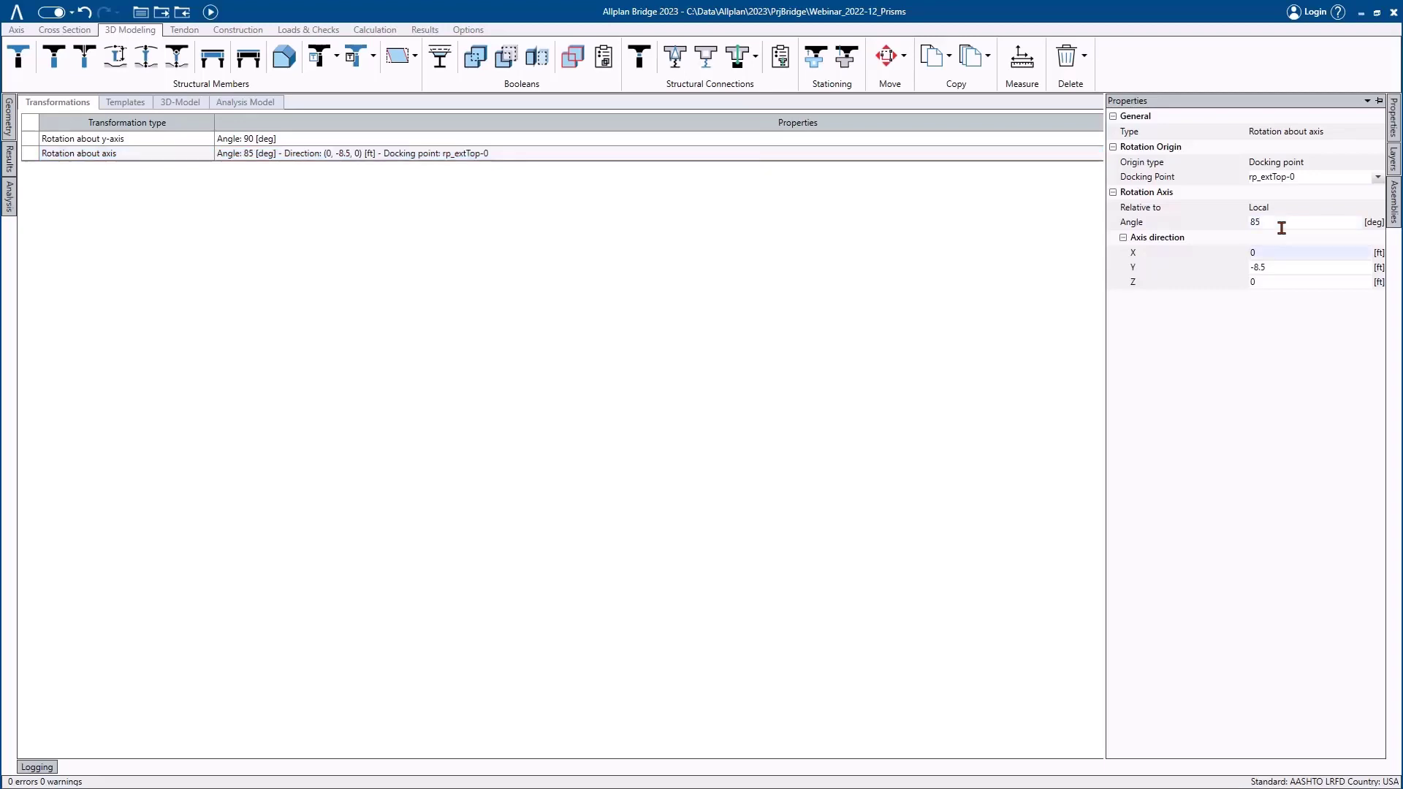
pyautogui.click(193, 105)
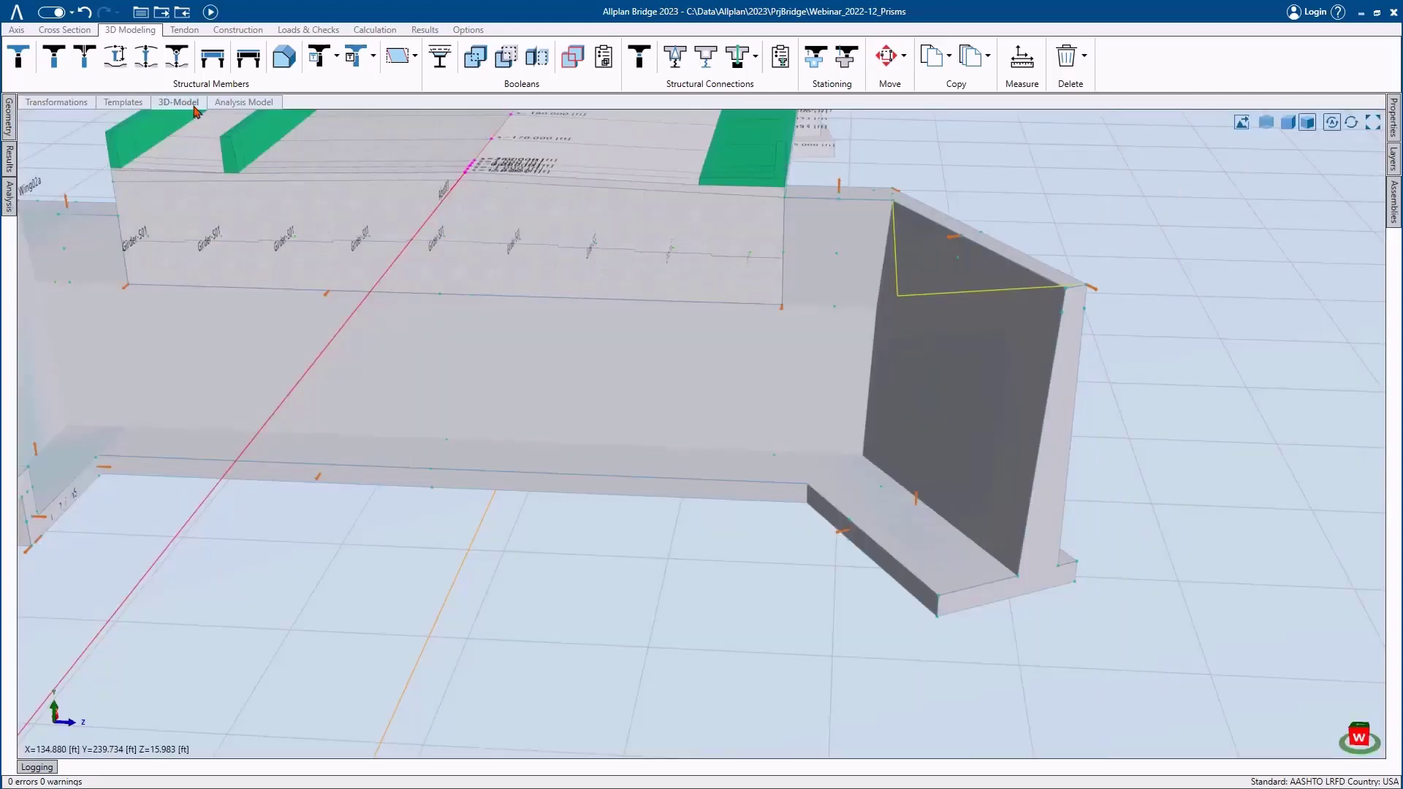
pyautogui.click(211, 12)
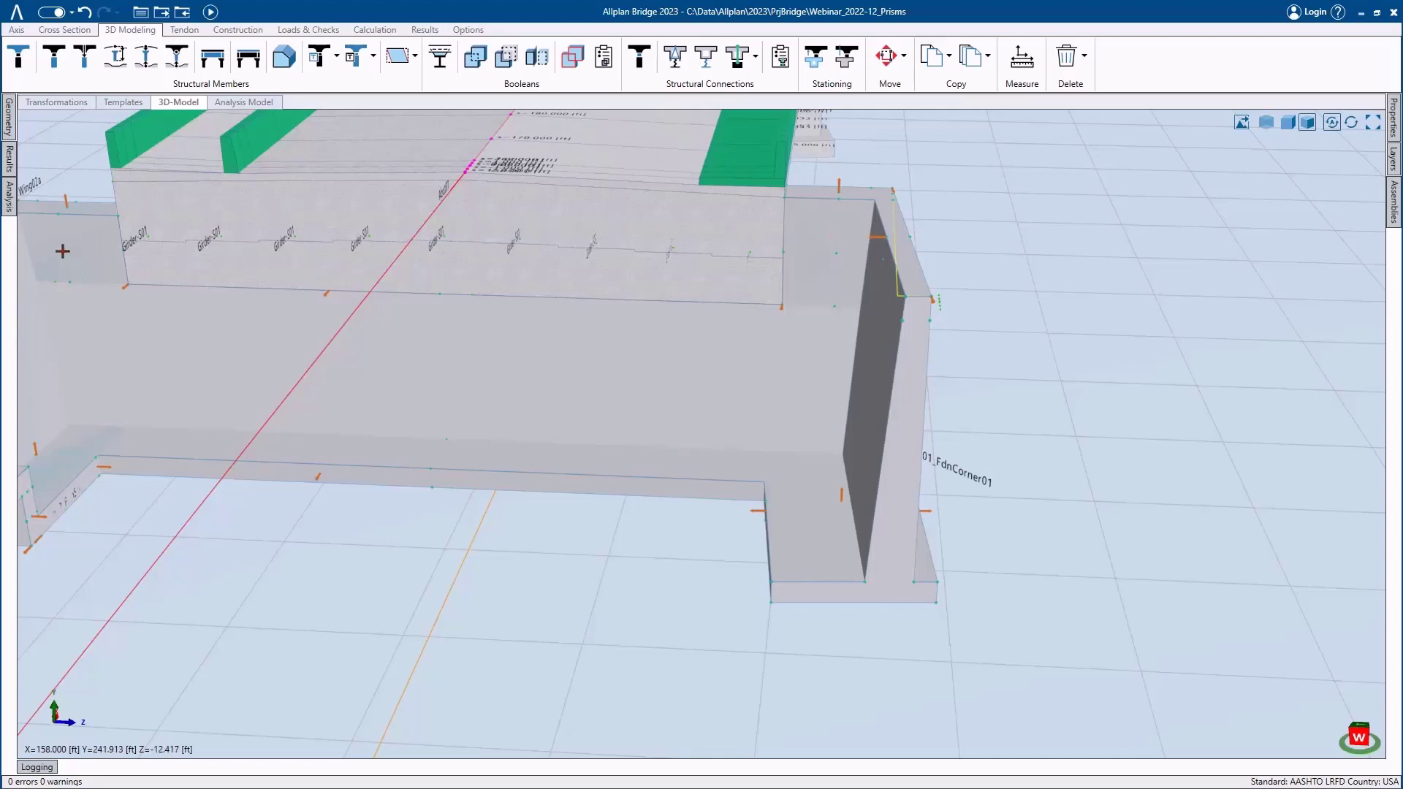
# - Examine the updated abutment by highlighting its Abut01 bodies, and view the whole bridge in an isometric view
pyautogui.moveTo(11, 202)
pyautogui.moveTo(7, 109)
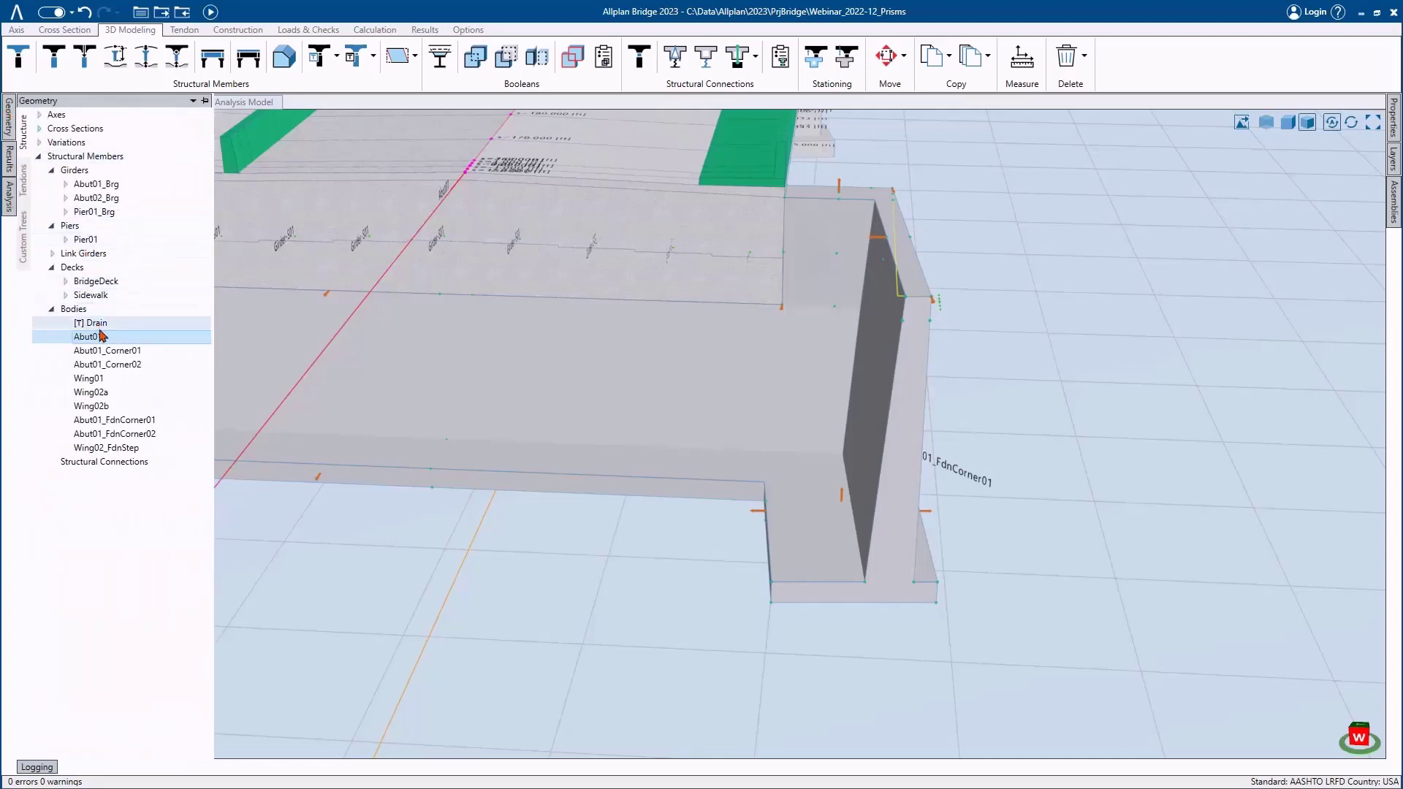
pyautogui.keyDown('ctrl'); pyautogui.click(110, 353); pyautogui.keyUp('ctrl')
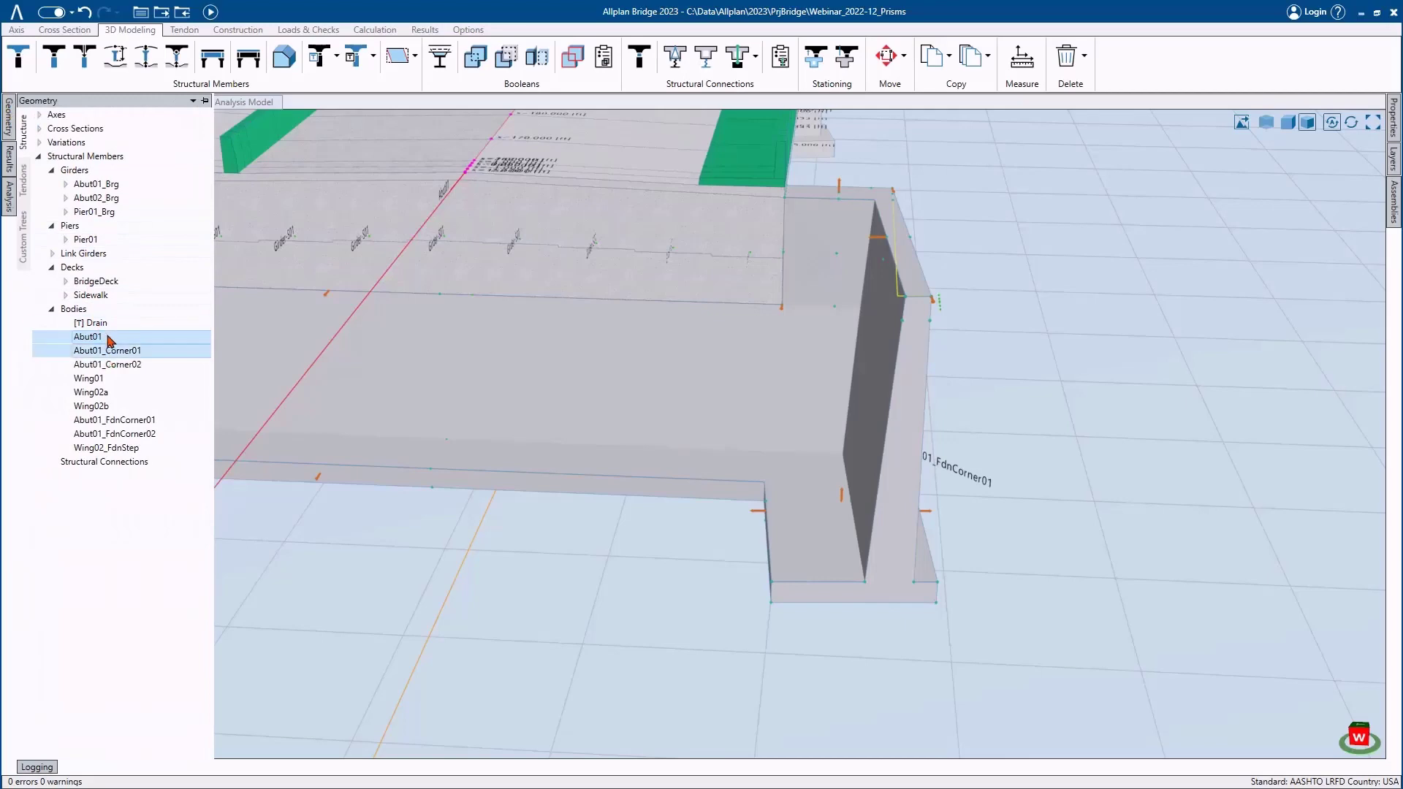
pyautogui.scroll(-5, 523, 326)
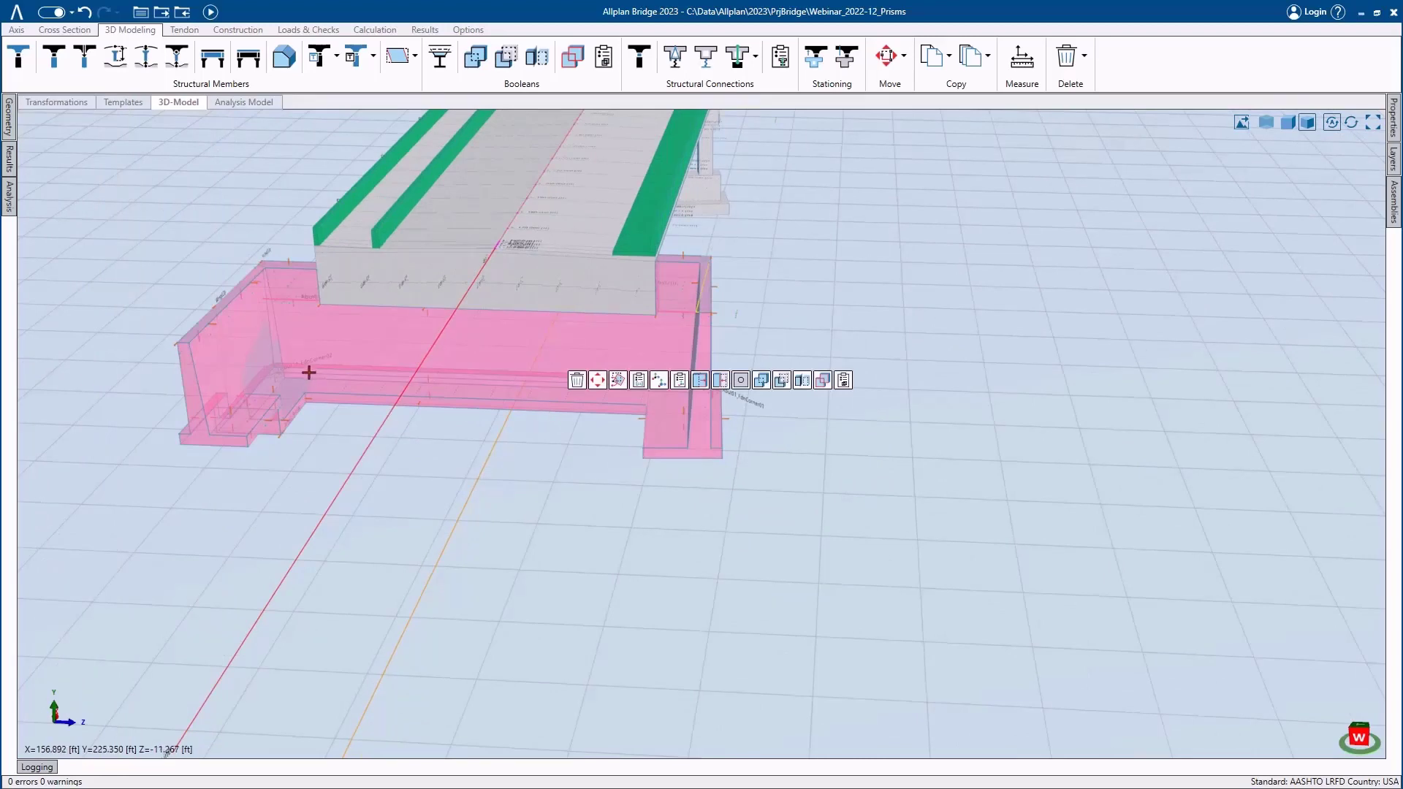
pyautogui.click(278, 476)
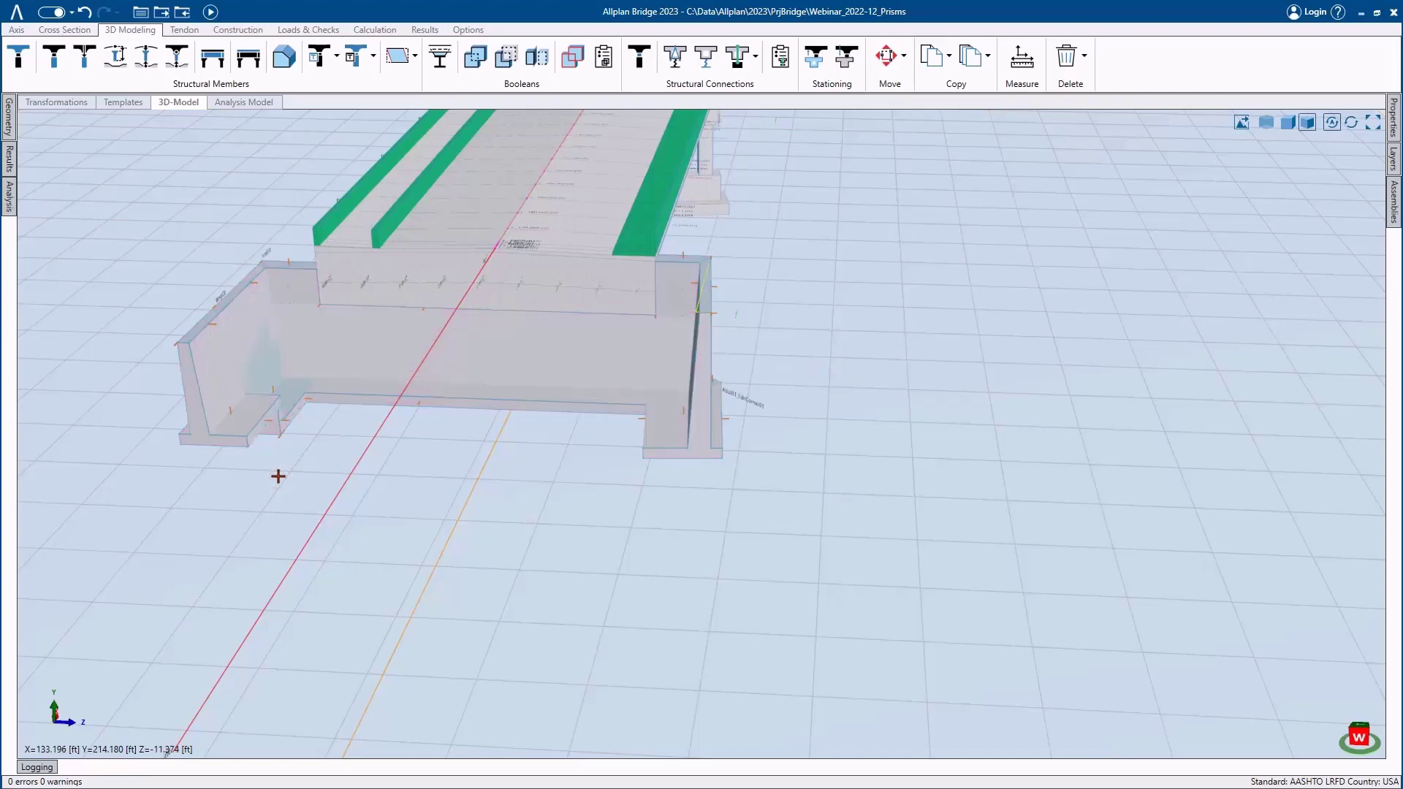
pyautogui.middleClick(278, 476)
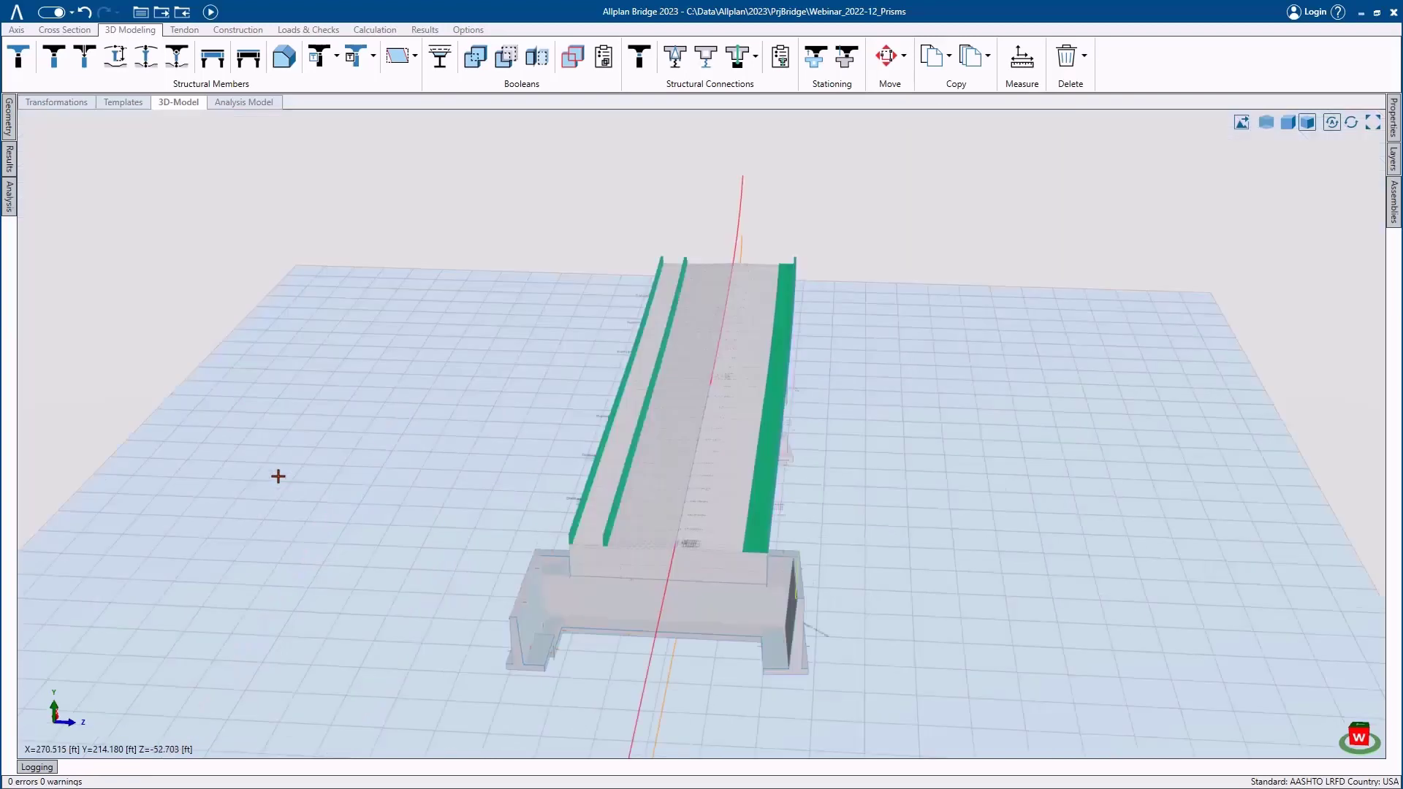
pyautogui.click(1372, 738)
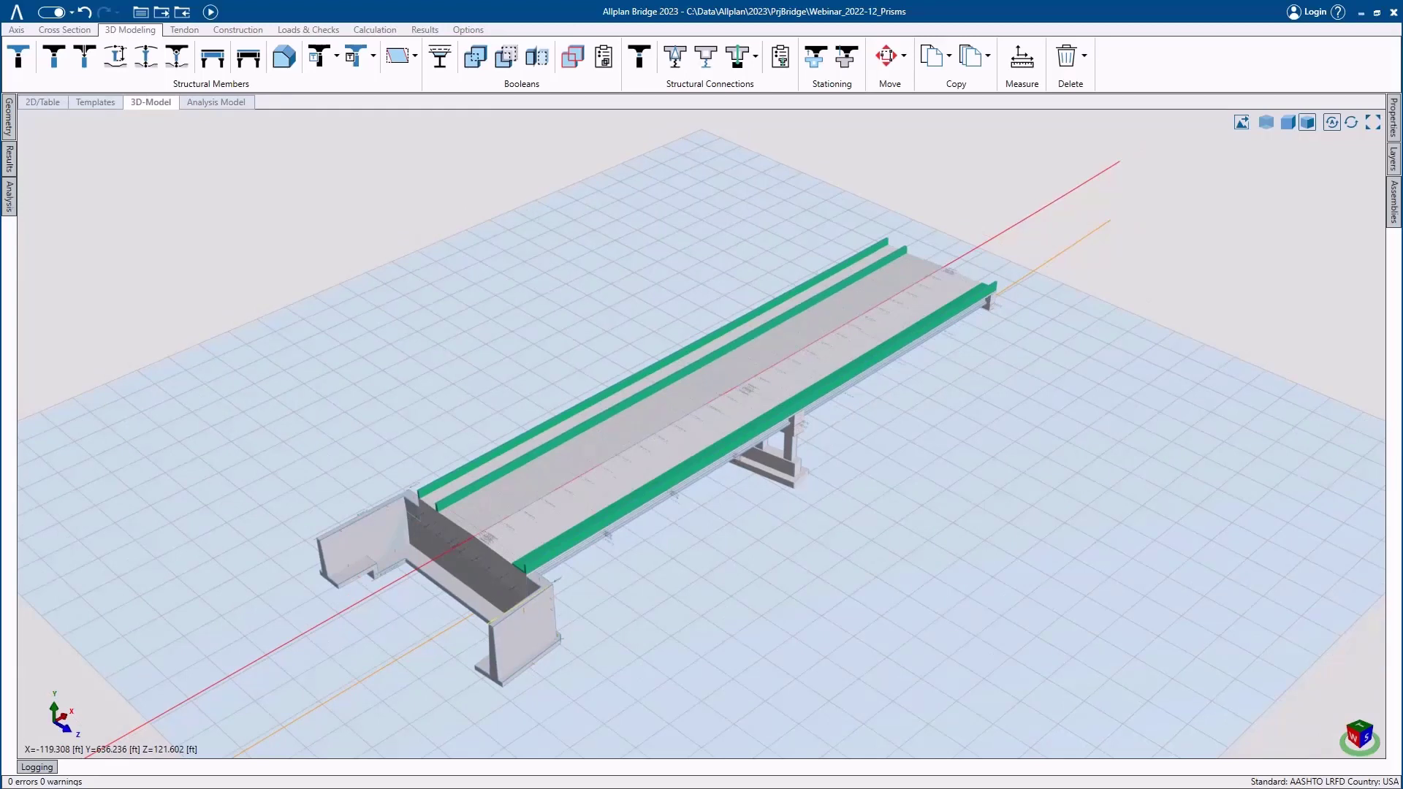
# - Create a new body under Bodies and name it Abut02
pyautogui.click(10, 123)
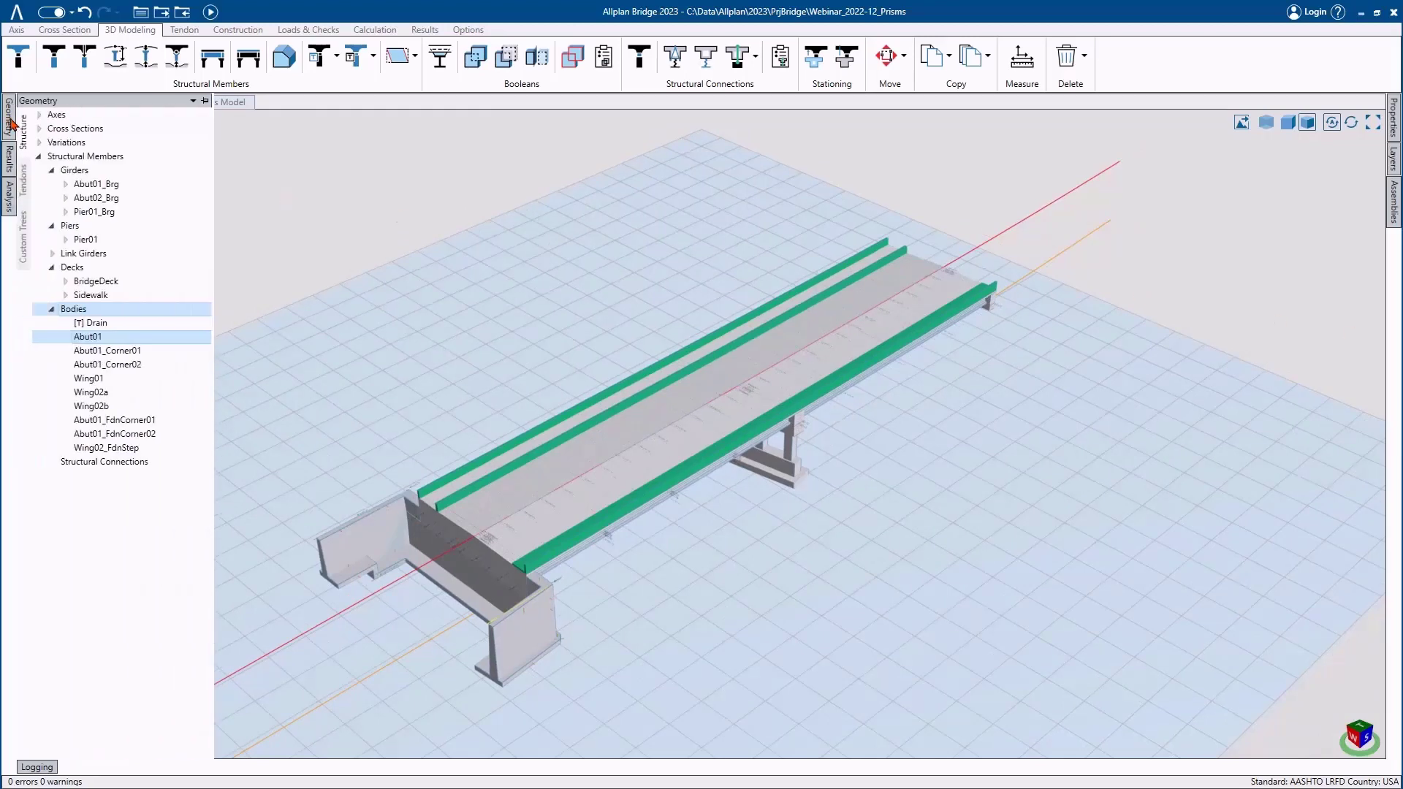
pyautogui.rightClick(114, 310)
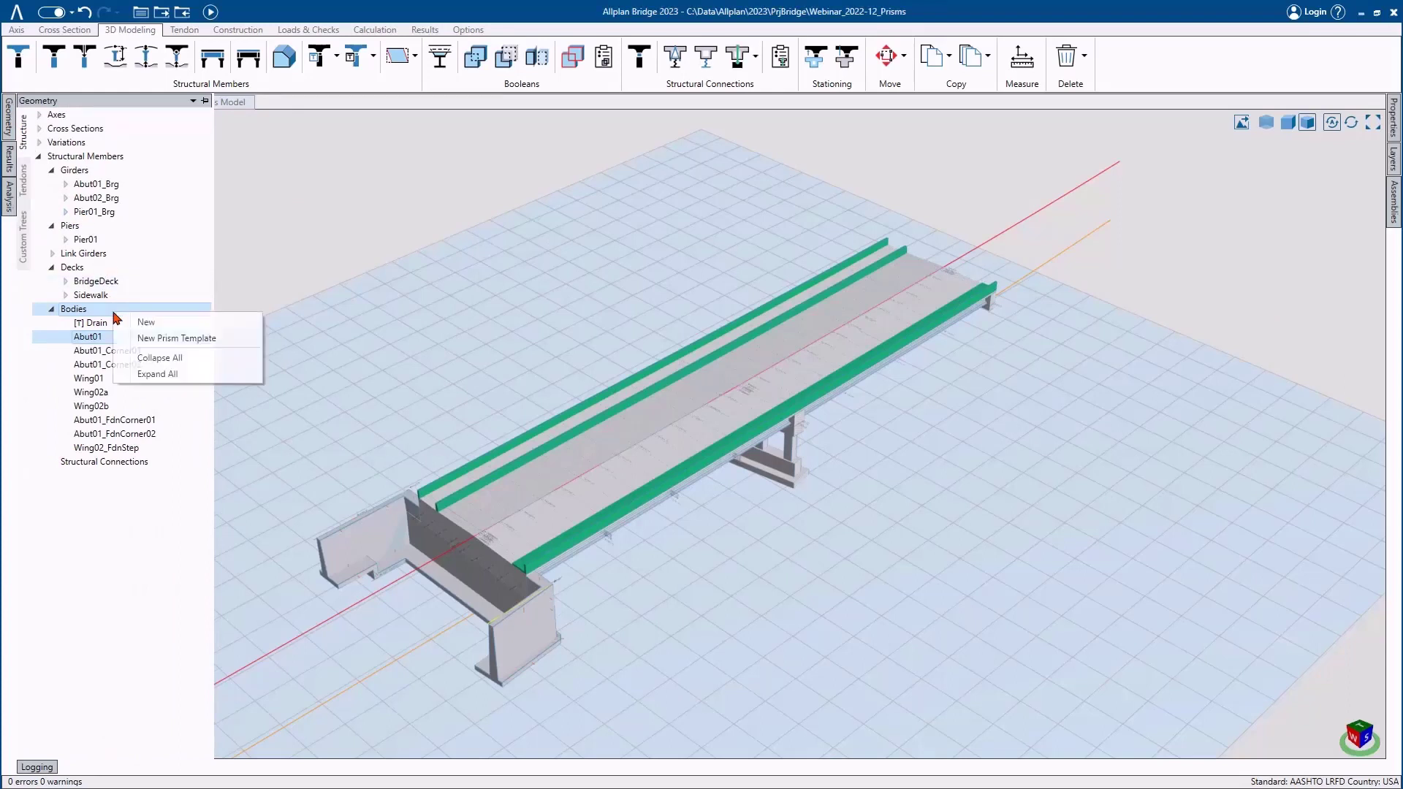
pyautogui.click(168, 328)
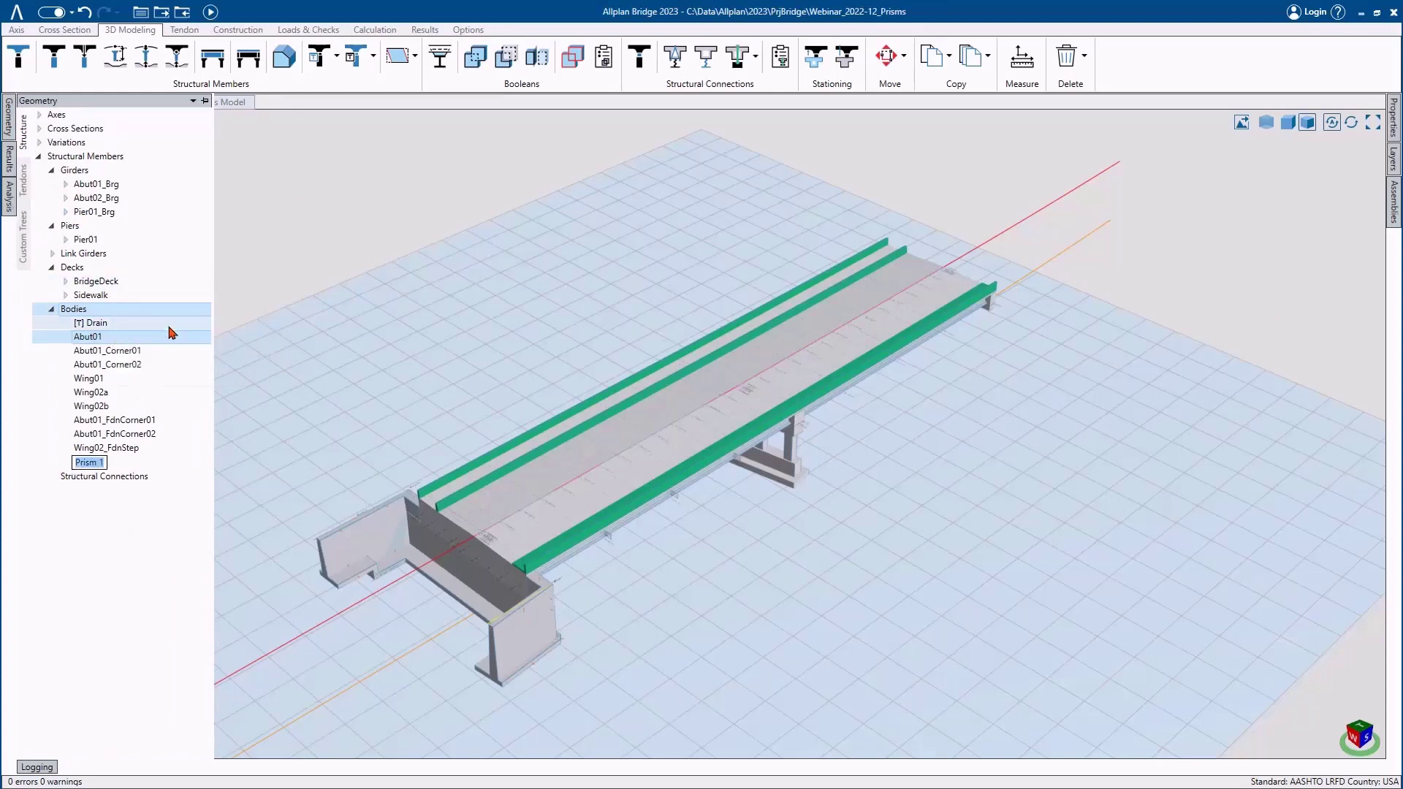
pyautogui.write('Abut02')
pyautogui.press('Return')
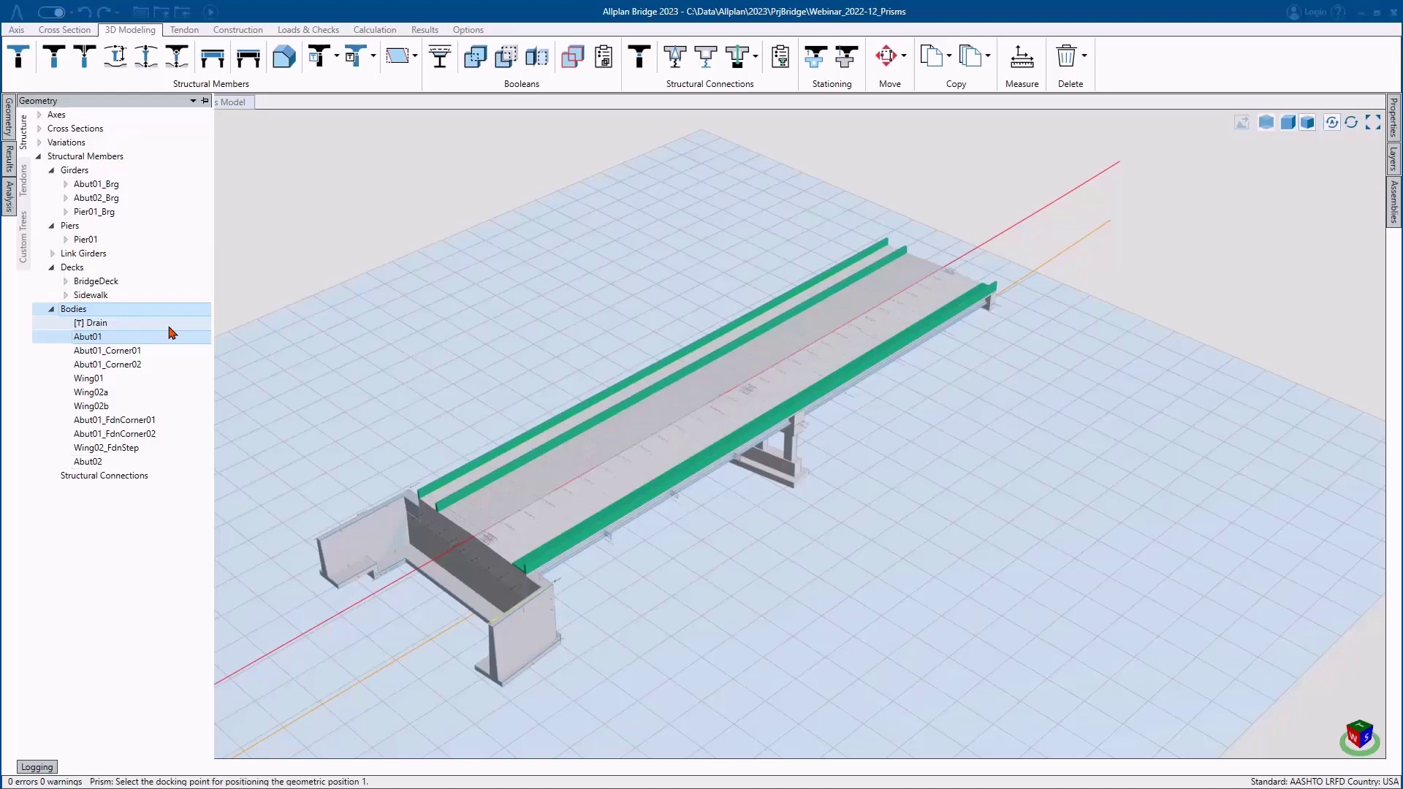
# - Assign cross section Abutment-02 to the new Abut02 prism and set both geometric positions to use reference points
pyautogui.scroll(5, 1098, 288)
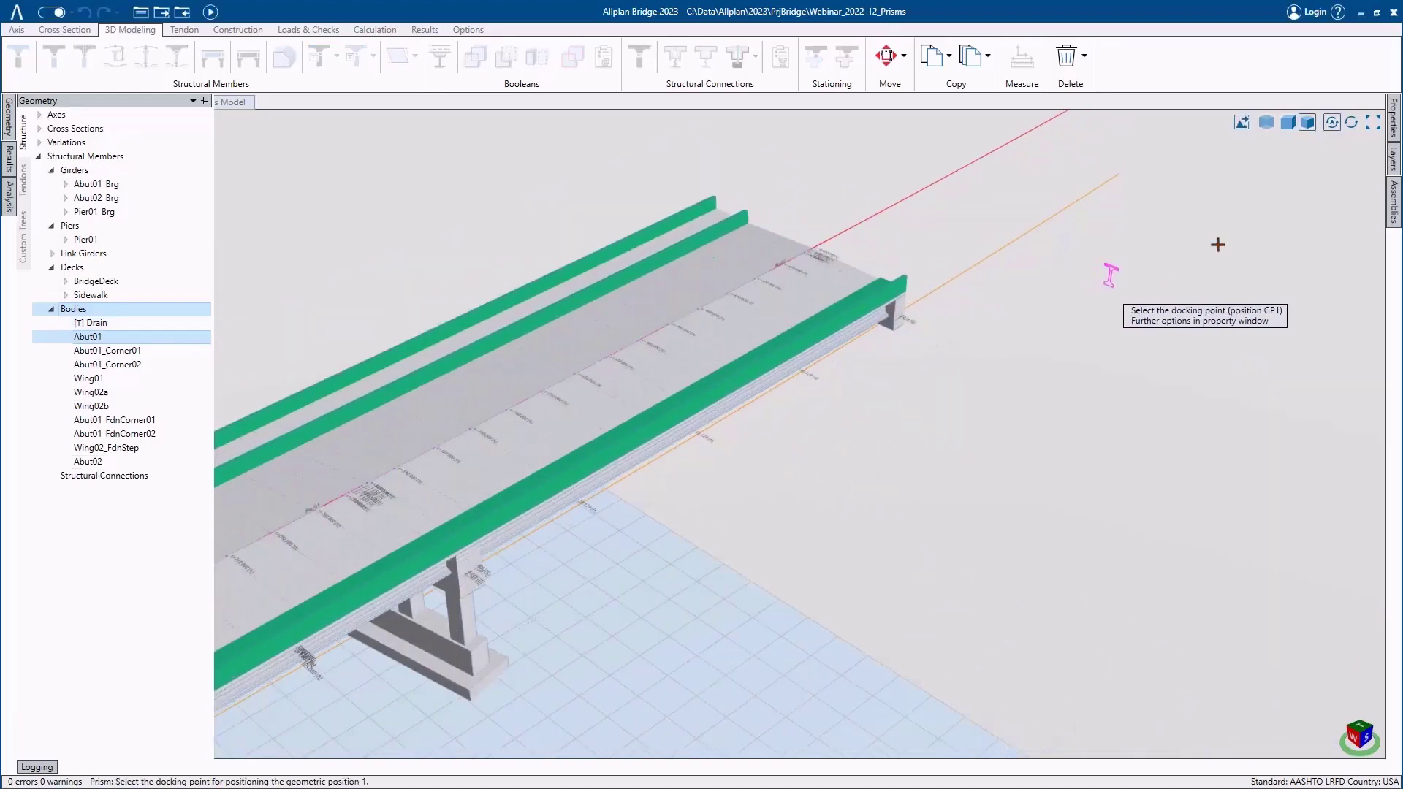
pyautogui.click(1395, 121)
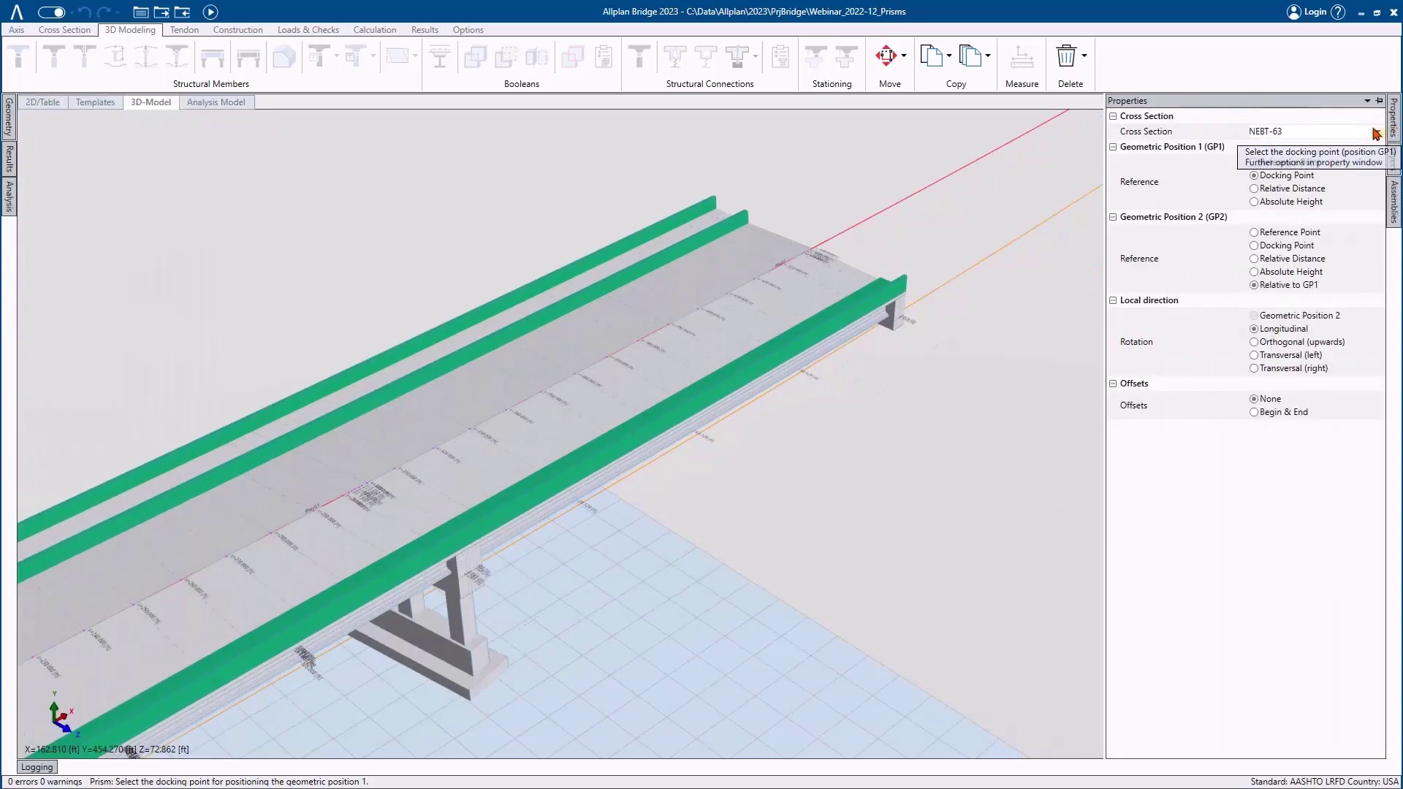
pyautogui.click(1378, 131)
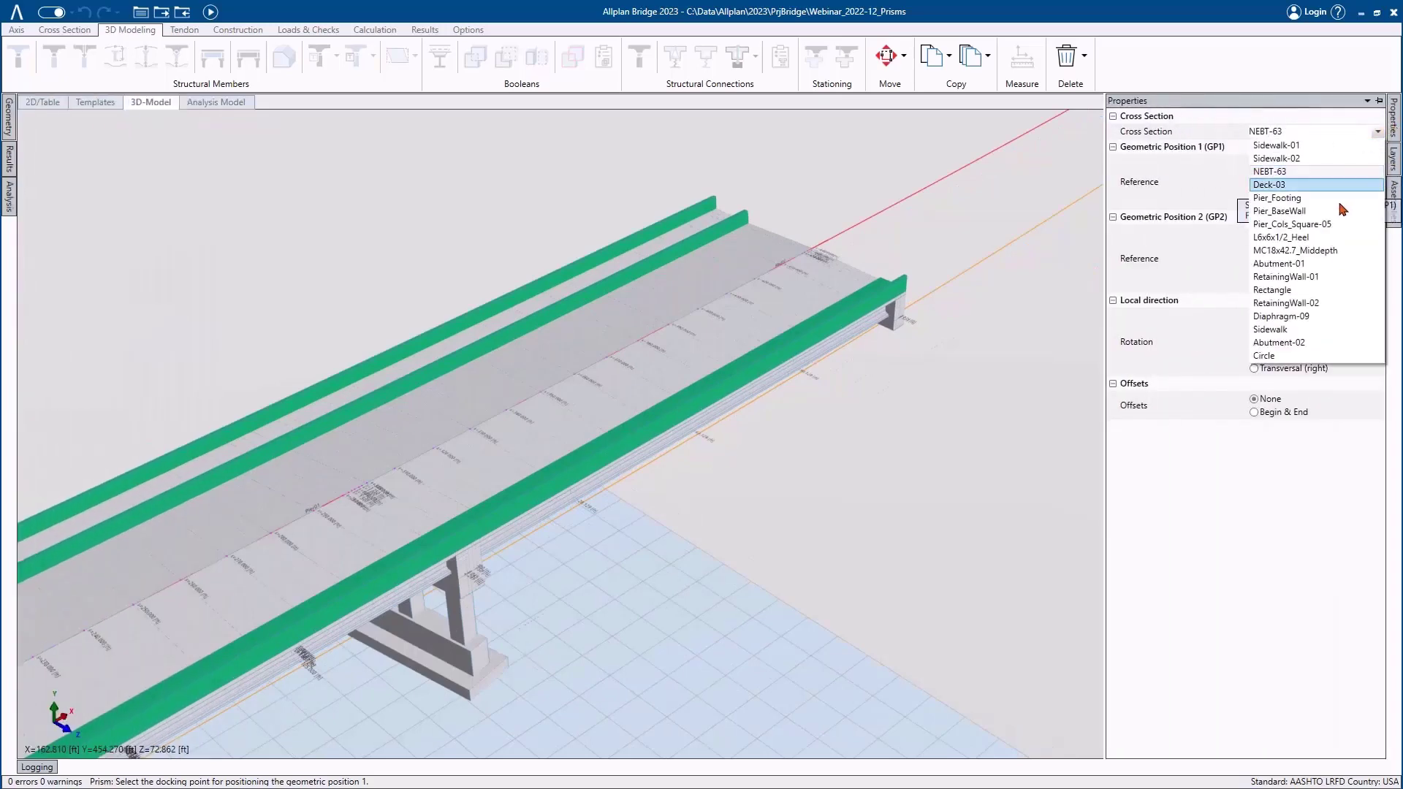
pyautogui.click(1301, 342)
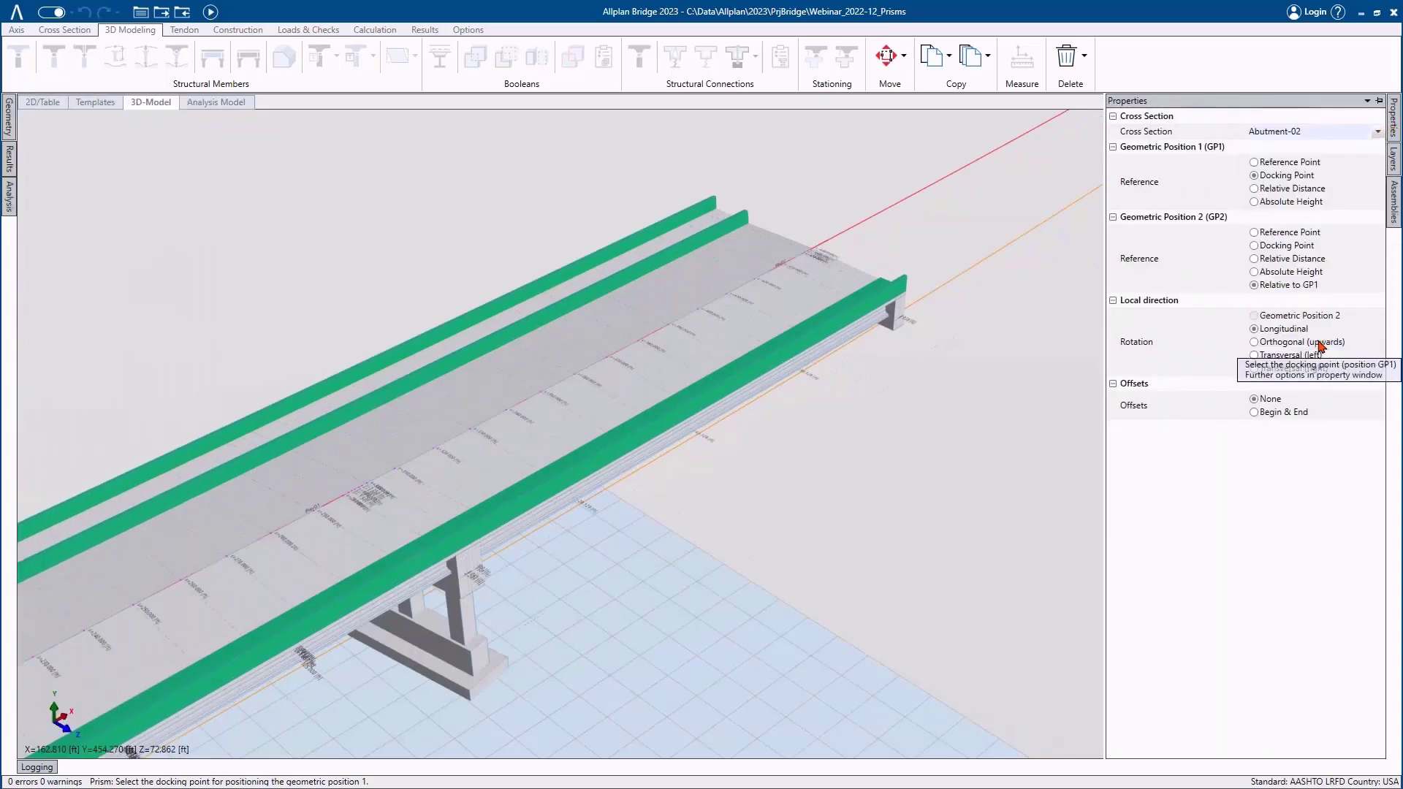
pyautogui.click(1290, 163)
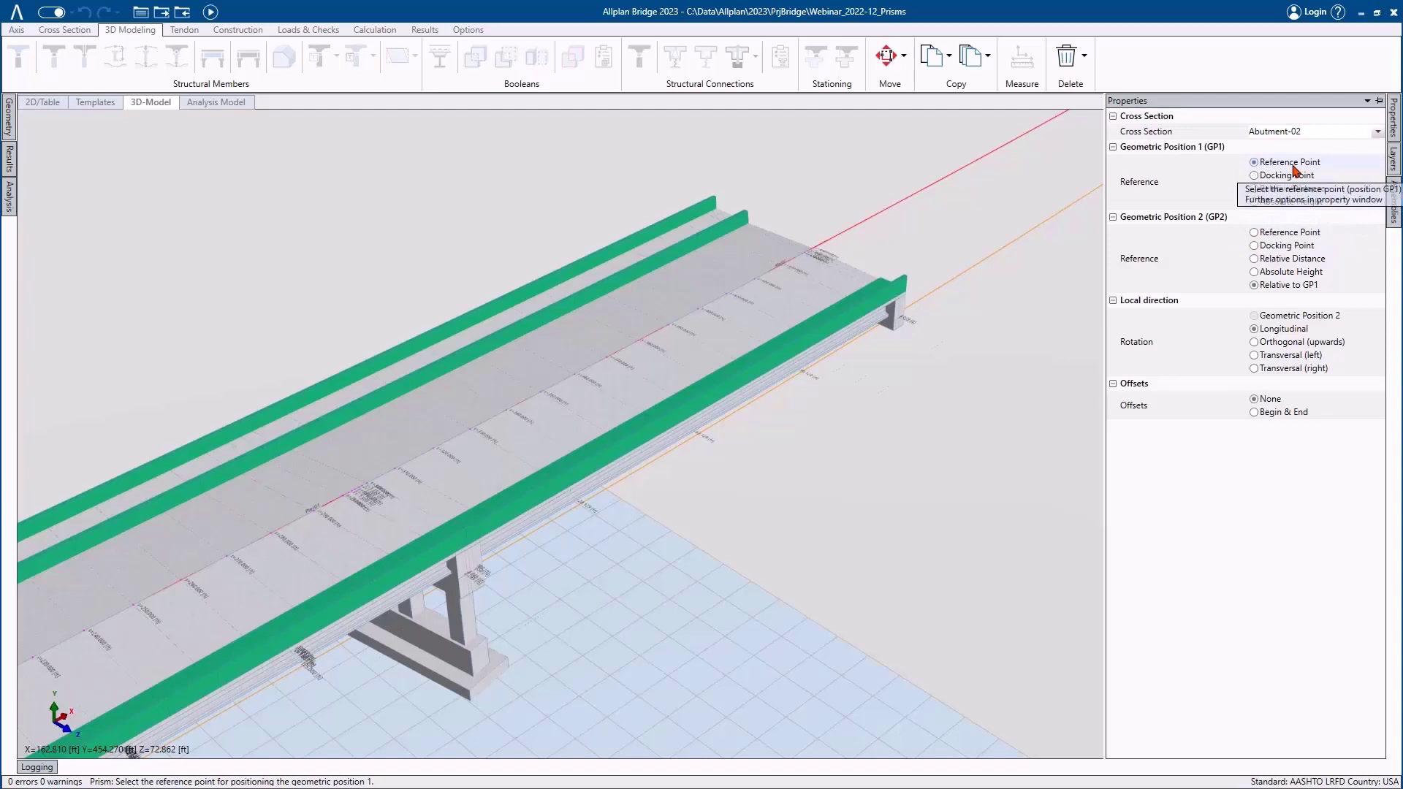
pyautogui.click(1303, 235)
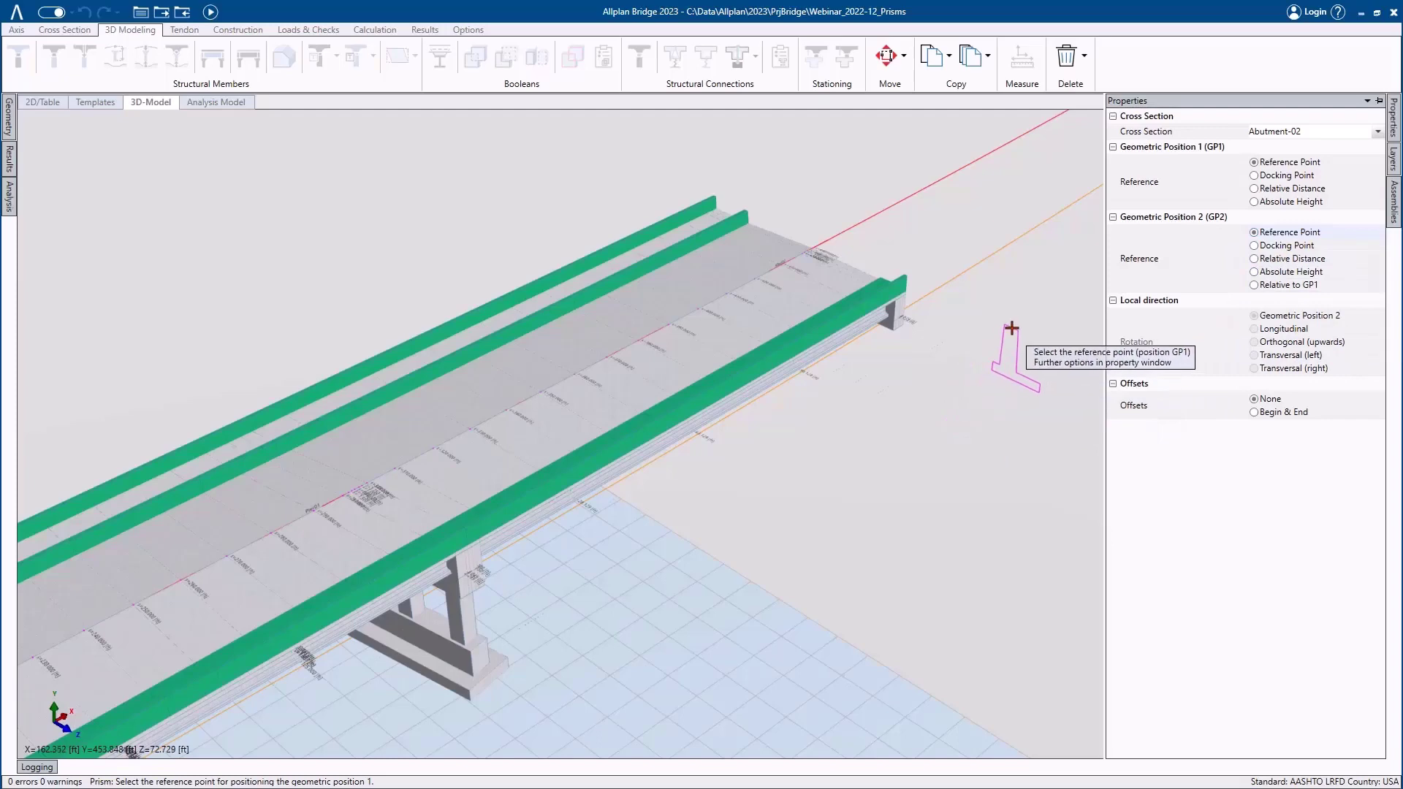
# - Place geometric position 1 of Abut02 on the reference point just outside the single-barrier edge at the bridge's far end
pyautogui.scroll(5, 1011, 328)
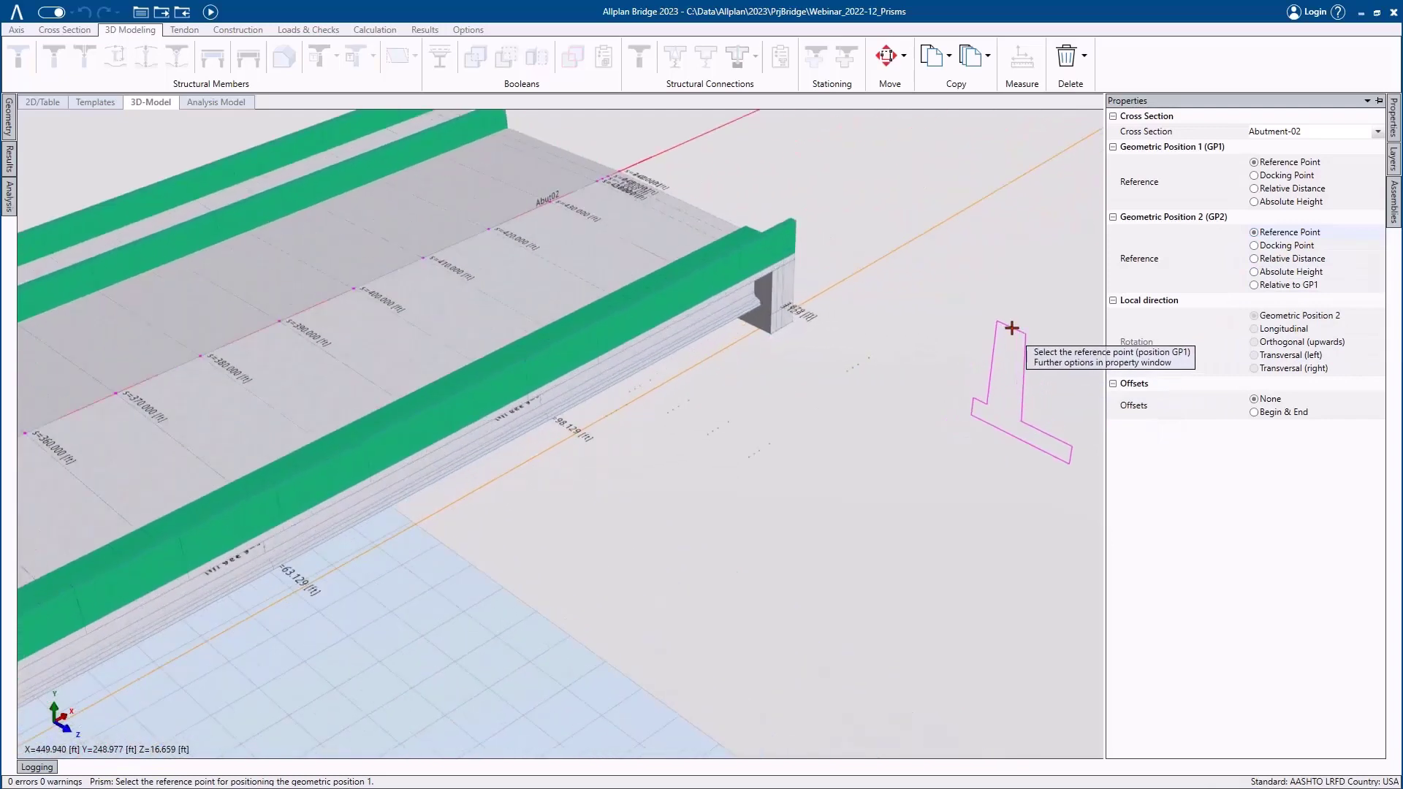
pyautogui.scroll(2, 986, 324)
pyautogui.moveTo(875, 443); pyautogui.dragTo(858, 426, button='middle')
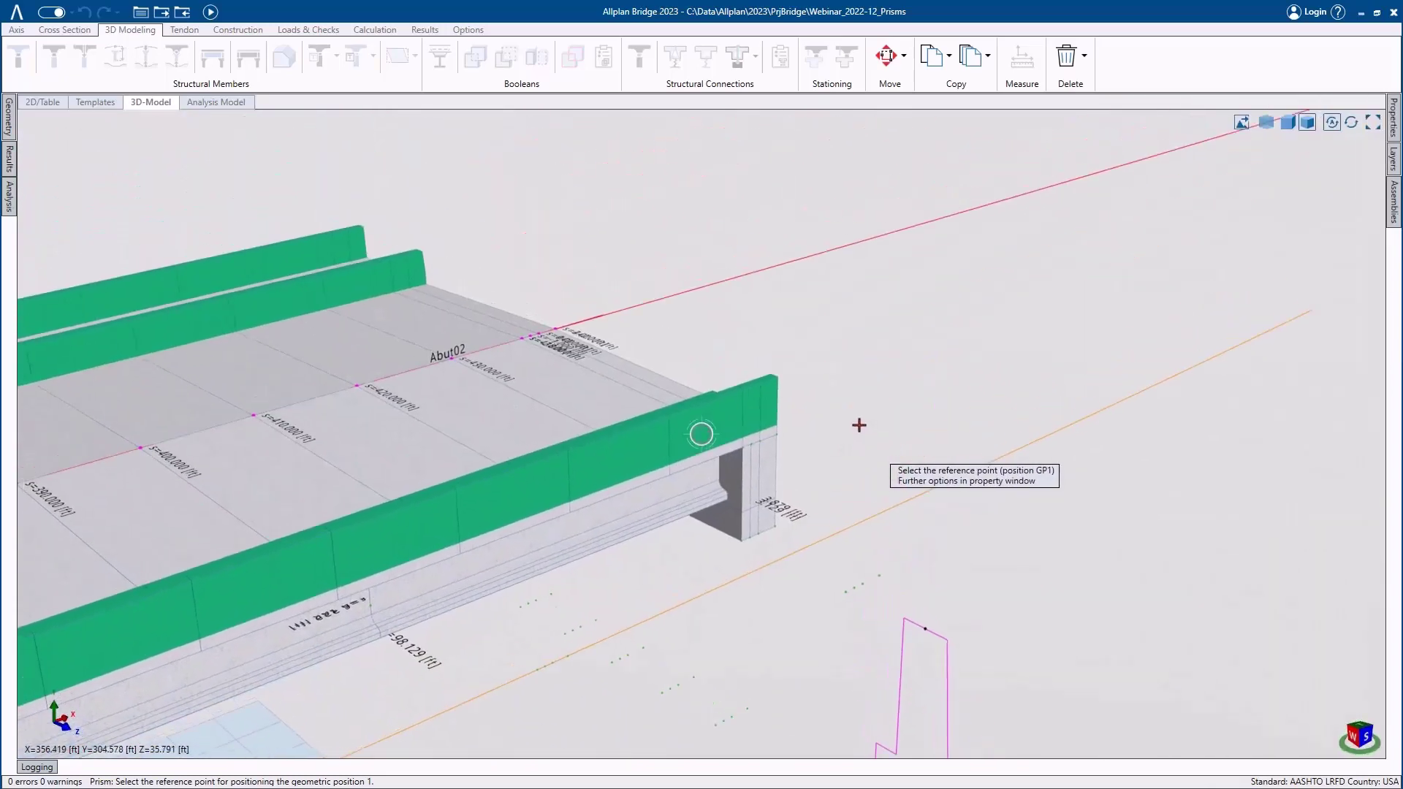
pyautogui.moveTo(815, 517); pyautogui.dragTo(902, 538, button='middle')
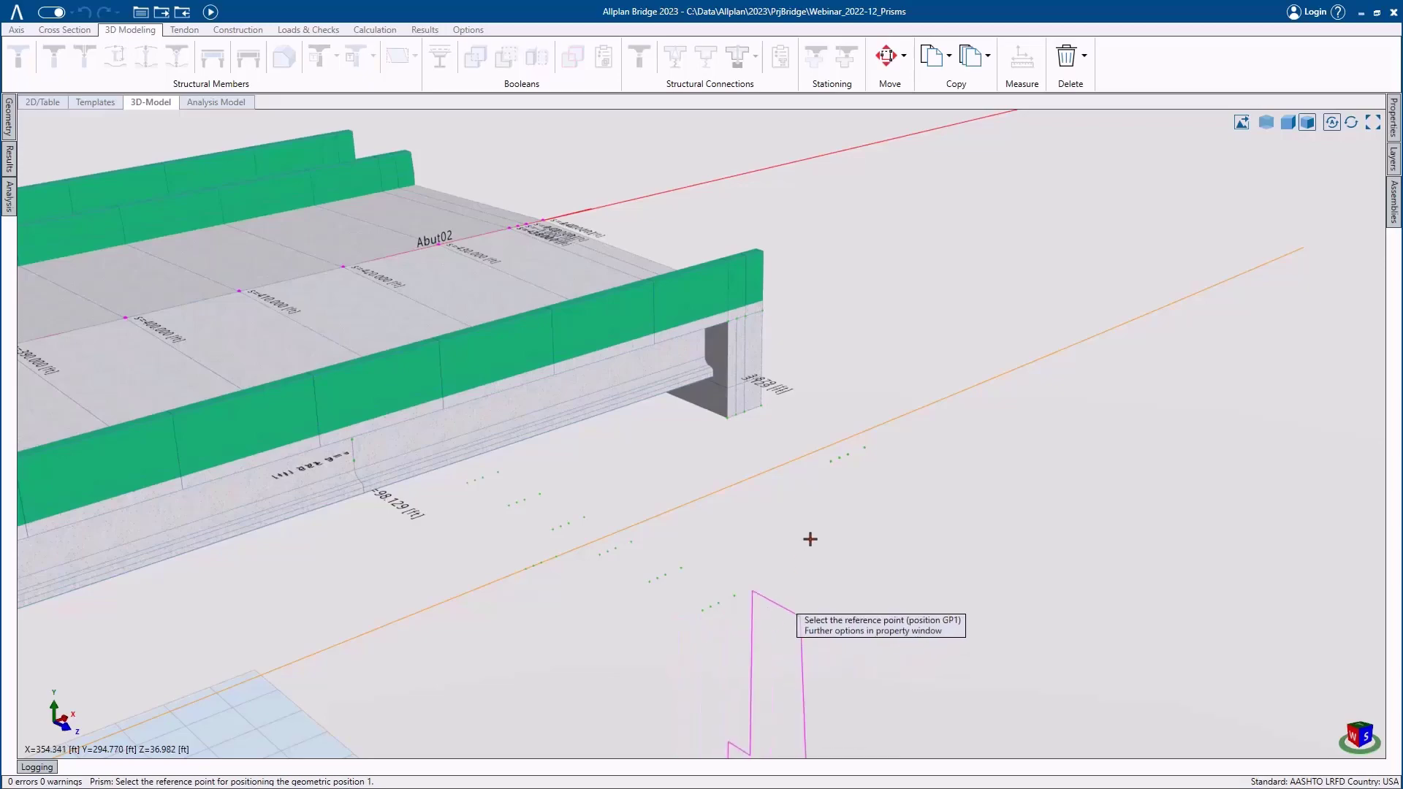
pyautogui.click(852, 463)
# - Place geometric position 2 of Abut02 on the reference point farthest from the deck end, on the double-barrier side, and inspect the prism
pyautogui.moveTo(858, 469); pyautogui.dragTo(456, 476, button='middle')
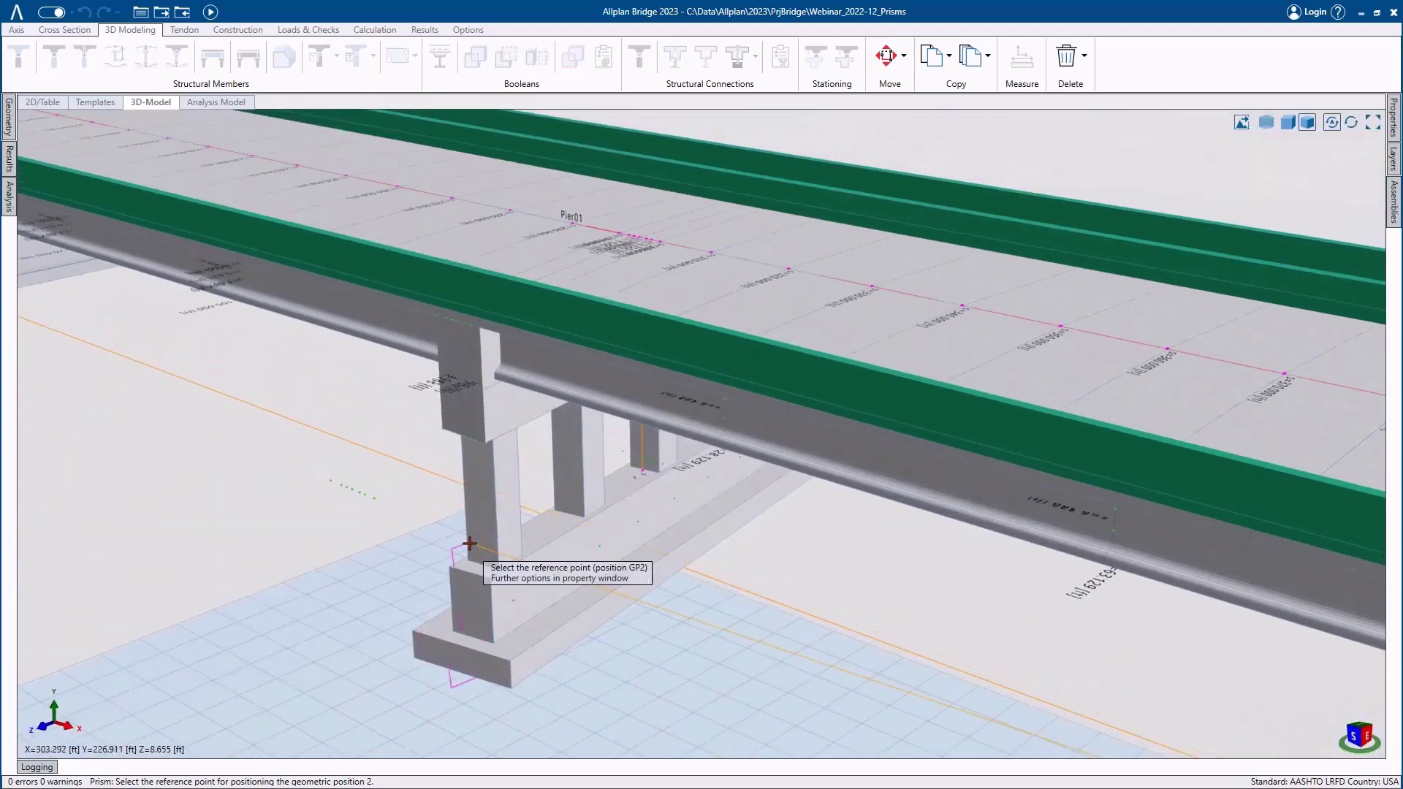
pyautogui.scroll(-5, 482, 541)
pyautogui.scroll(8, 964, 554)
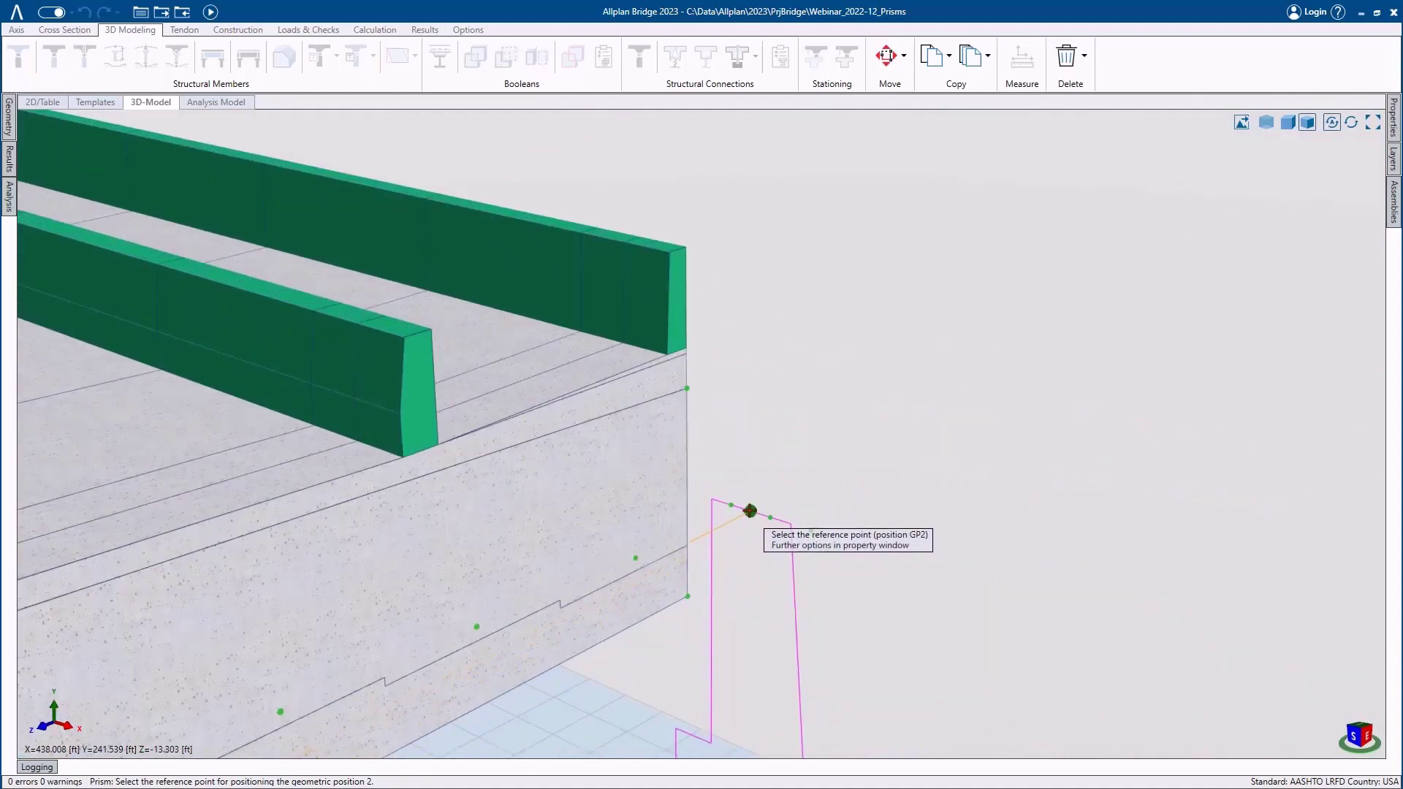
pyautogui.click(770, 518)
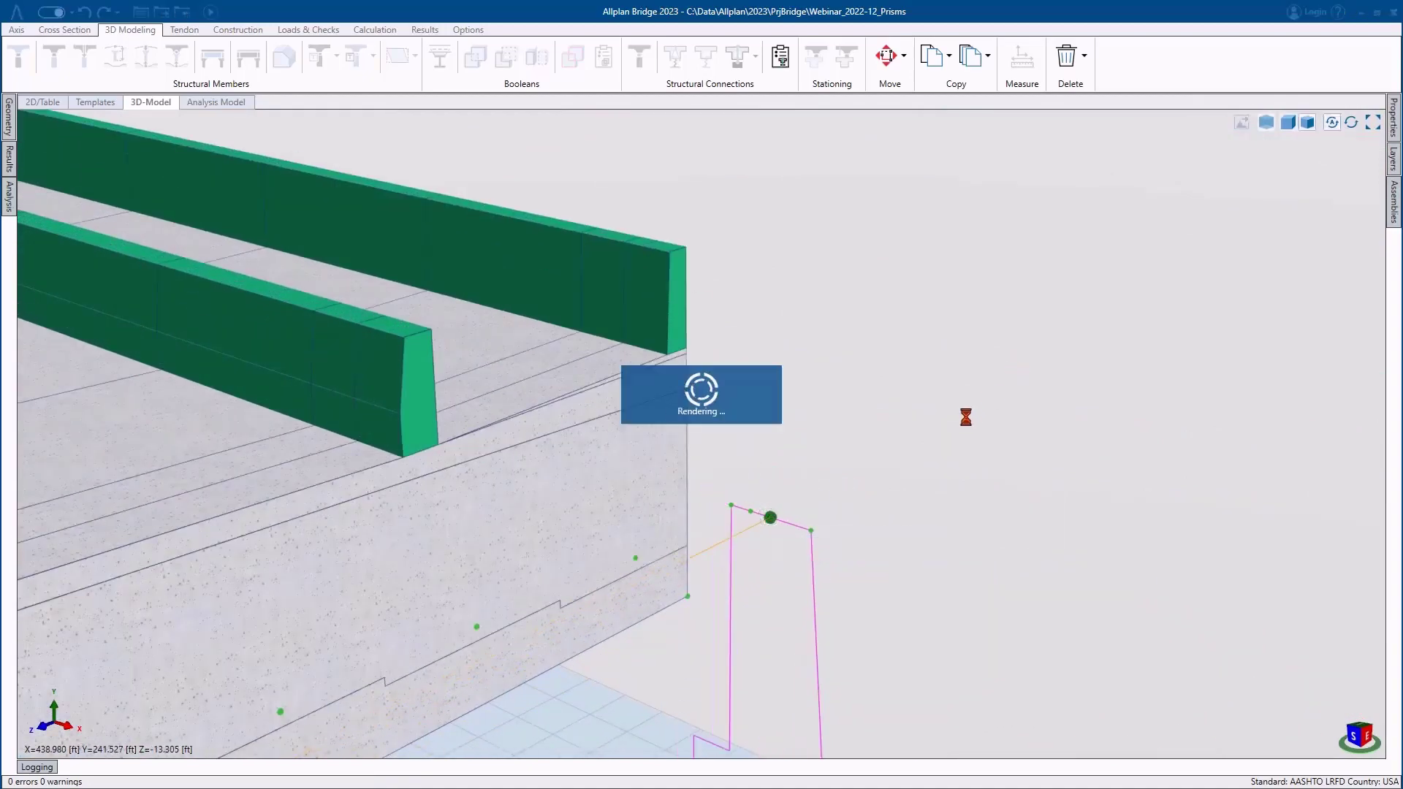
pyautogui.scroll(-5, 956, 350)
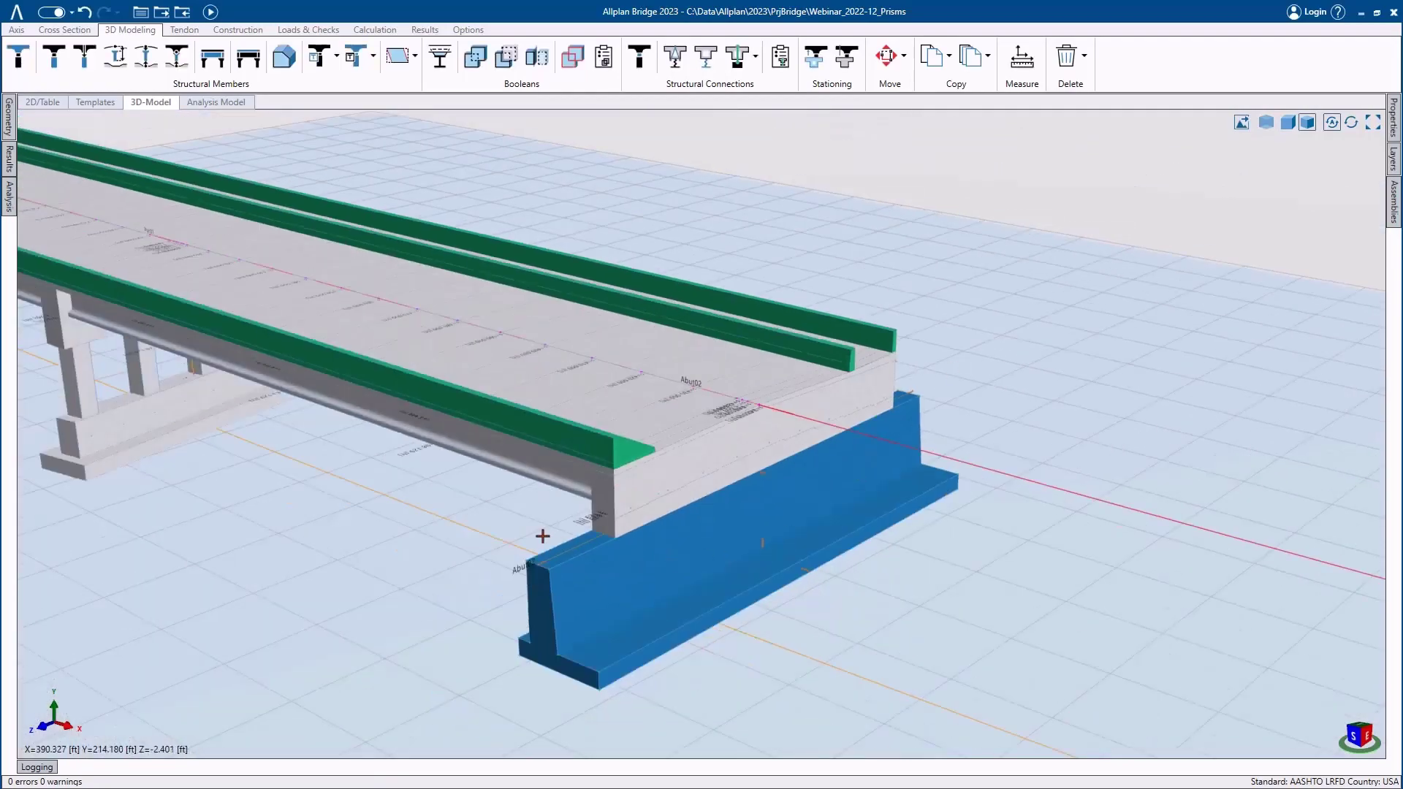
pyautogui.moveTo(582, 543); pyautogui.dragTo(930, 517, button='middle')
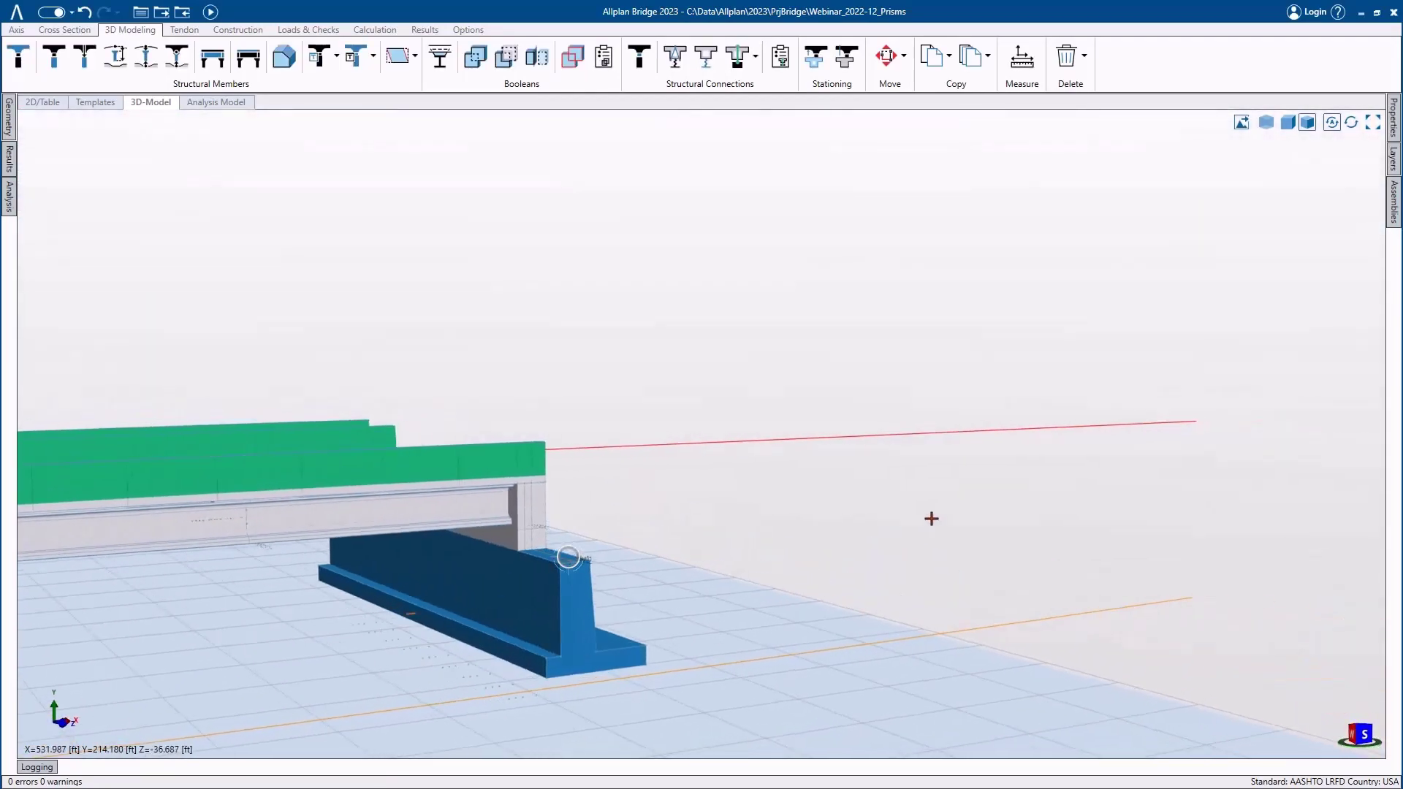
# - Extend the overall height (hOverall) of Abut02 downward to the reference points near the ground, about 26.4 ft
pyautogui.scroll(4, 496, 587)
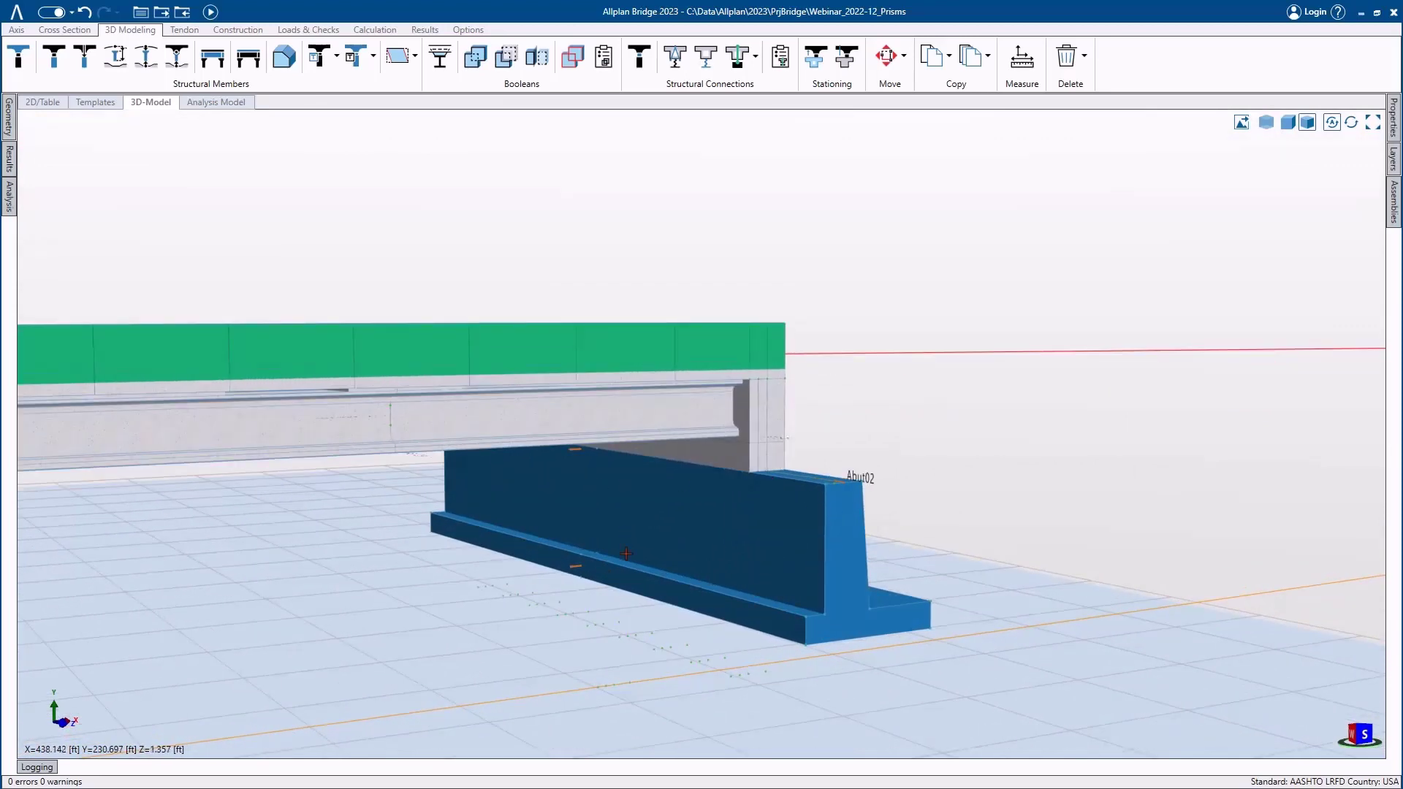
pyautogui.moveTo(607, 545); pyautogui.dragTo(605, 542, button='middle')
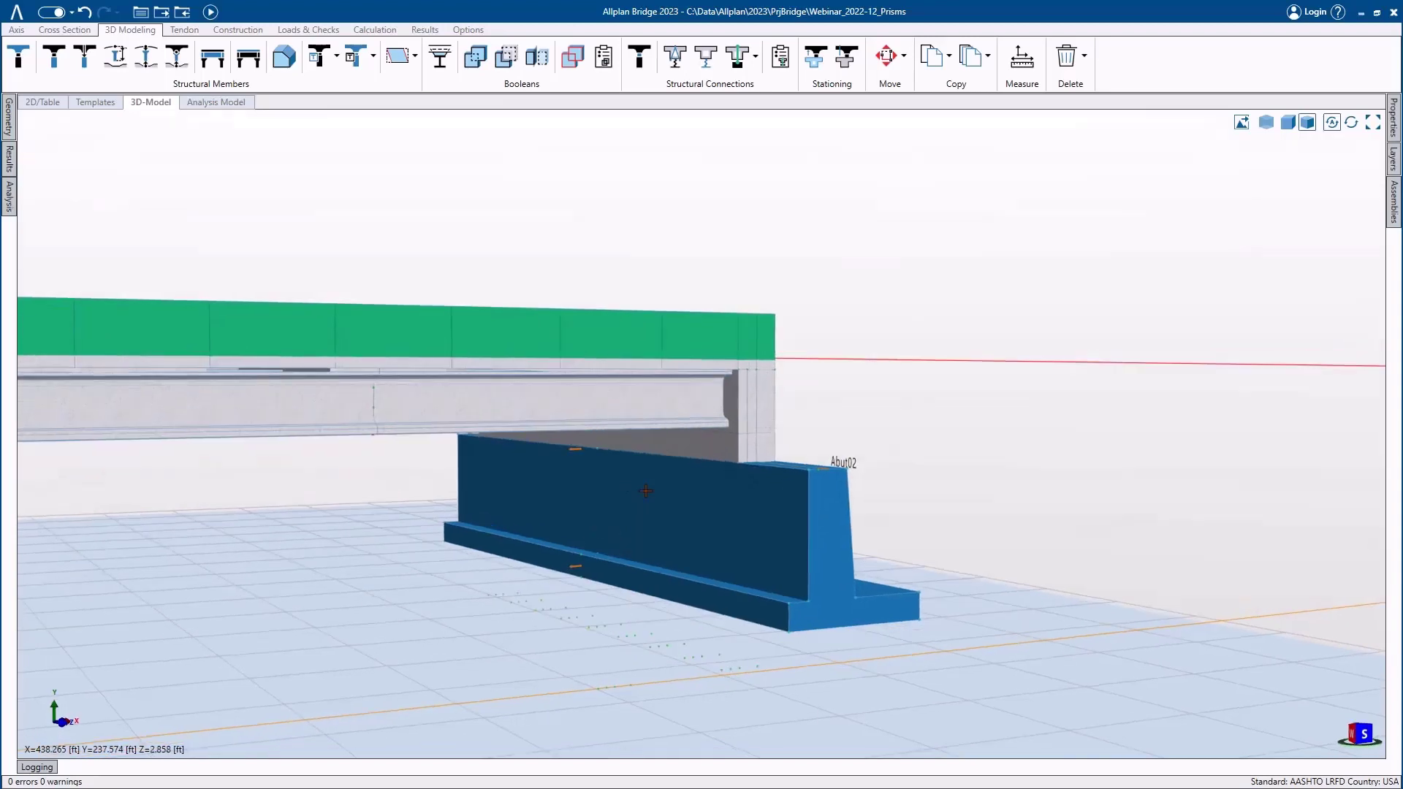
pyautogui.click(646, 490)
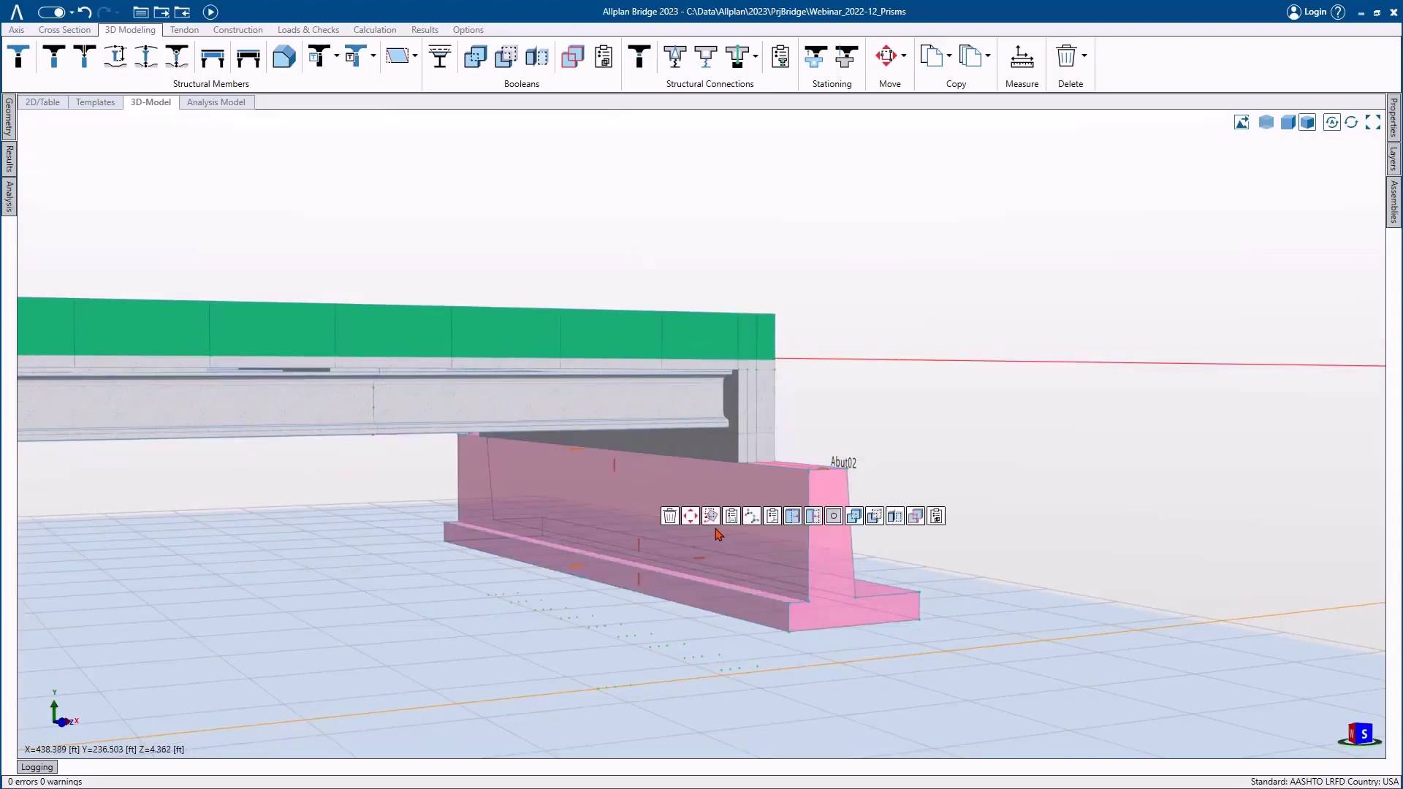
pyautogui.click(675, 614)
pyautogui.scroll(2, 572, 458)
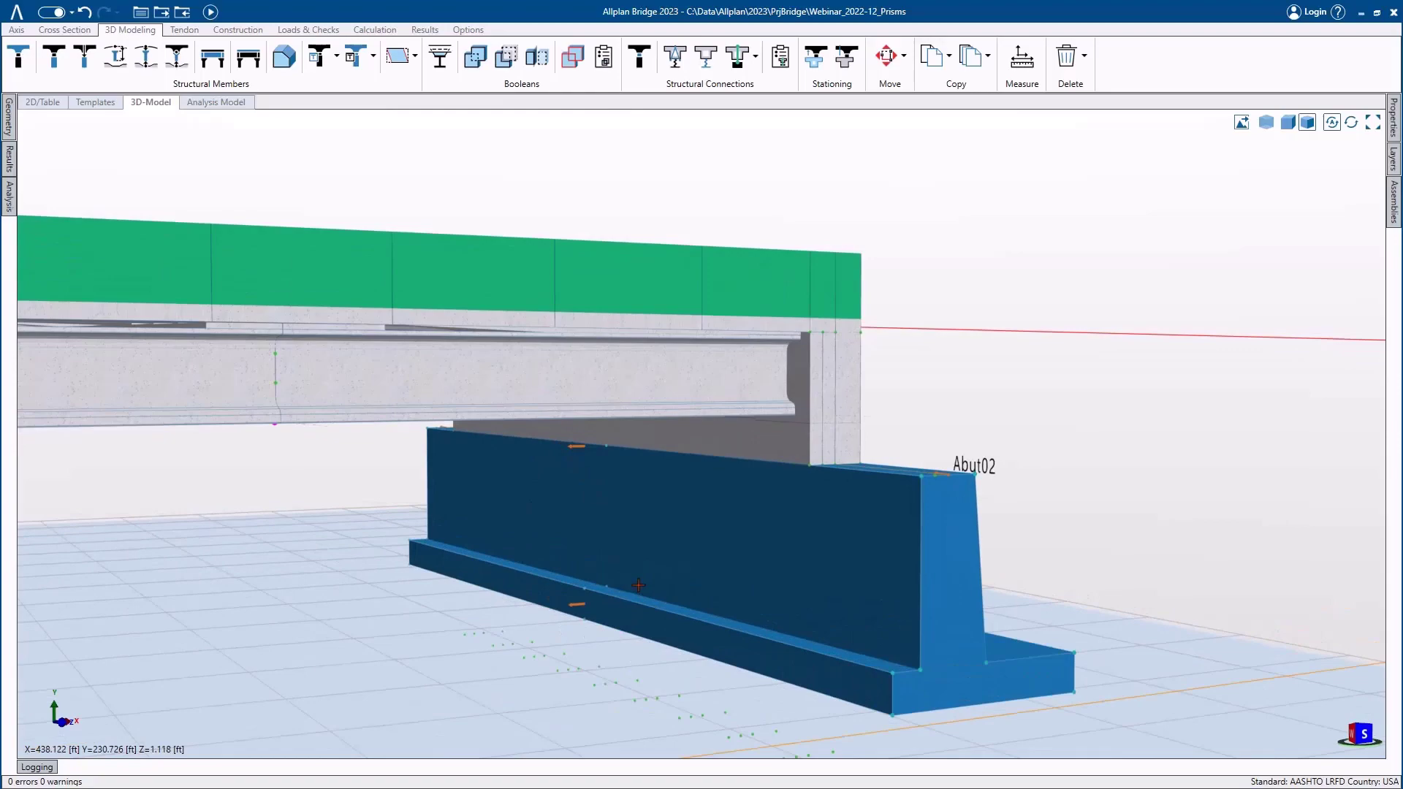
pyautogui.moveTo(630, 638); pyautogui.dragTo(630, 627, button='middle')
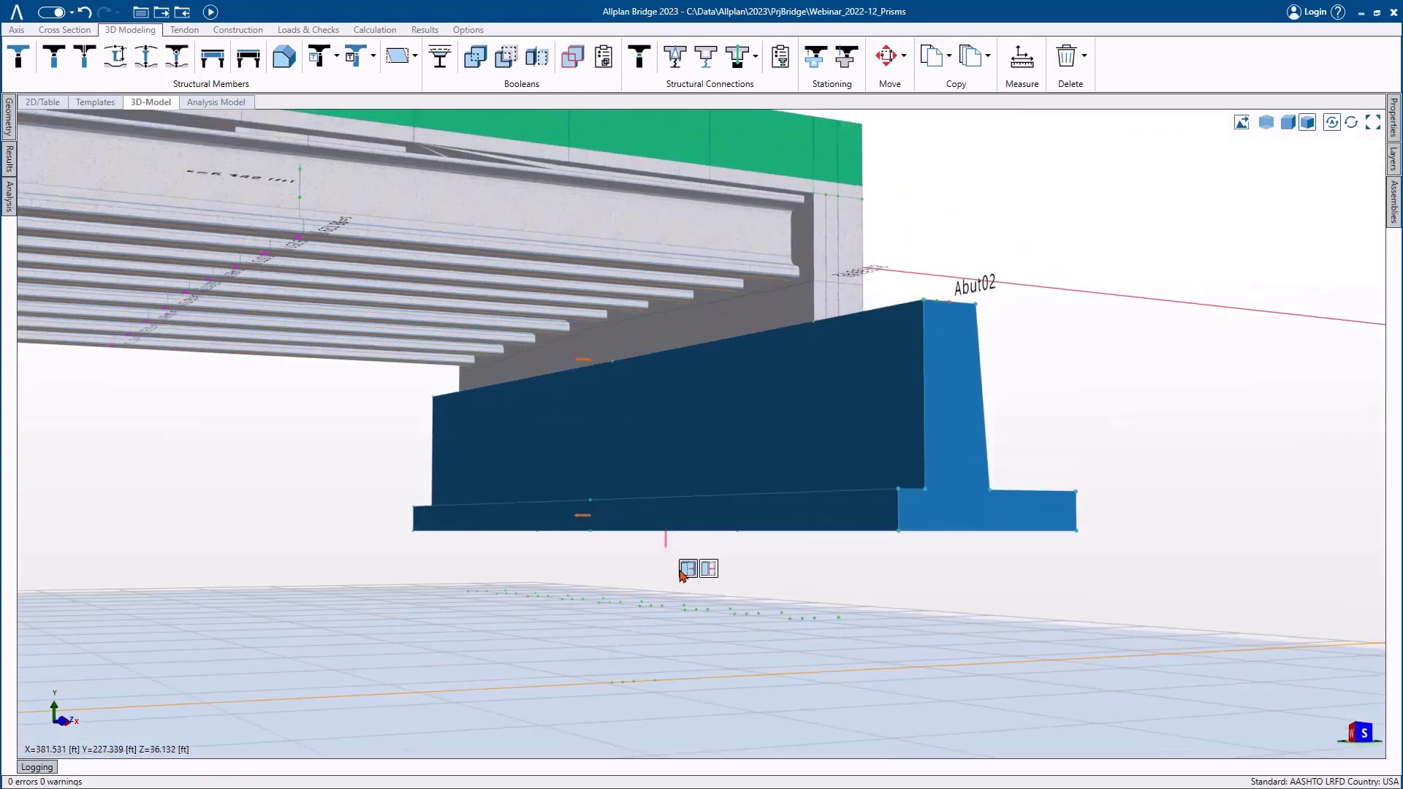
pyautogui.click(664, 542)
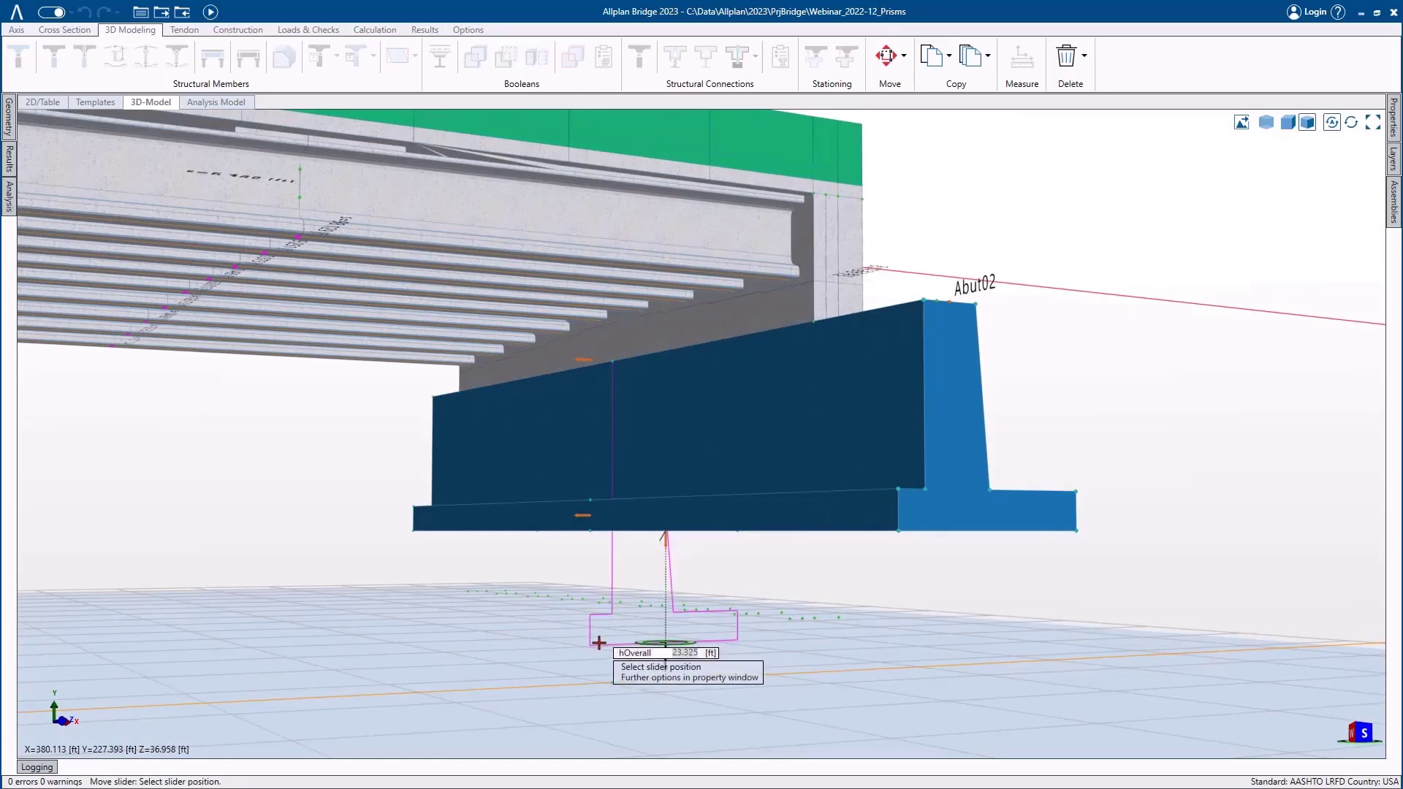
pyautogui.moveTo(591, 649); pyautogui.dragTo(580, 640, button='middle')
pyautogui.scroll(2, 601, 603)
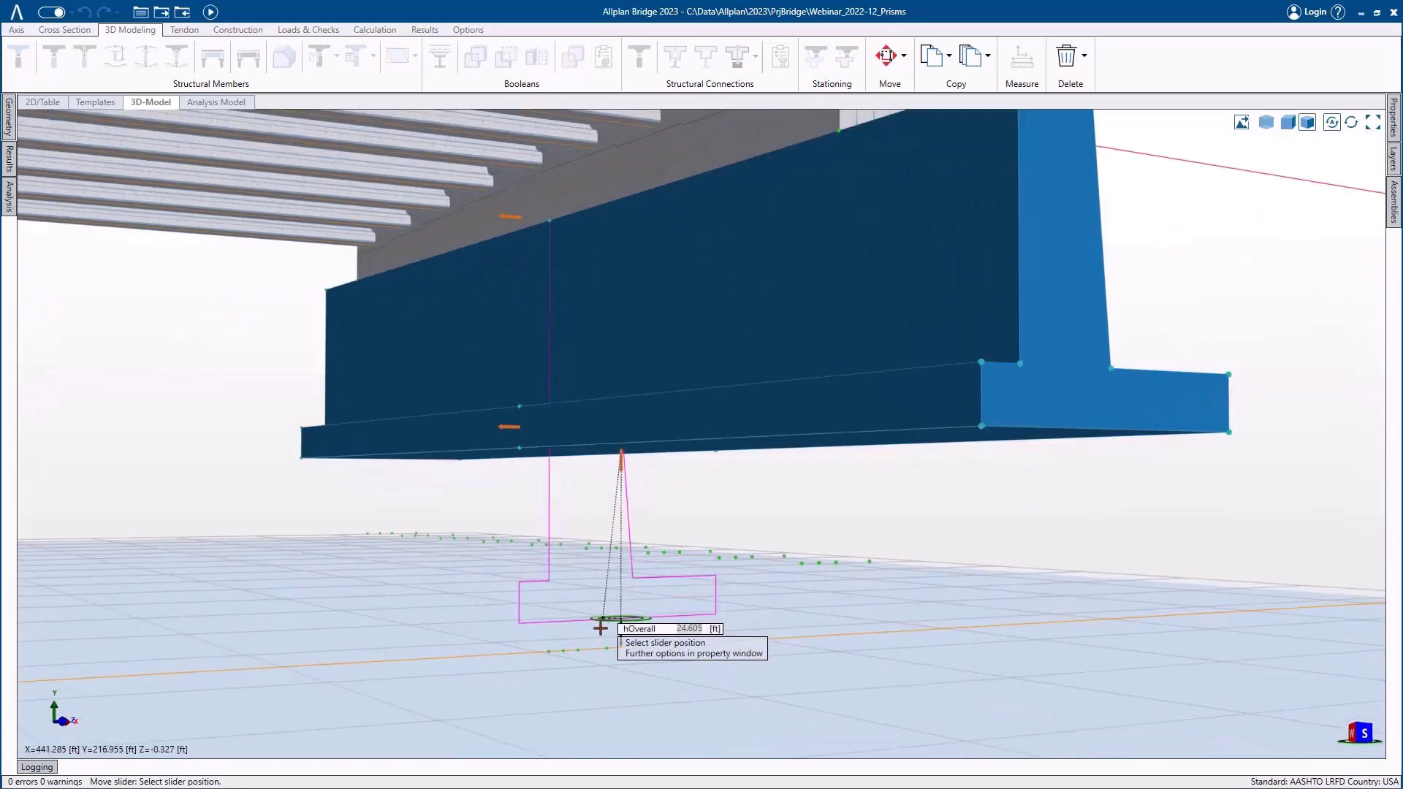
pyautogui.click(580, 649)
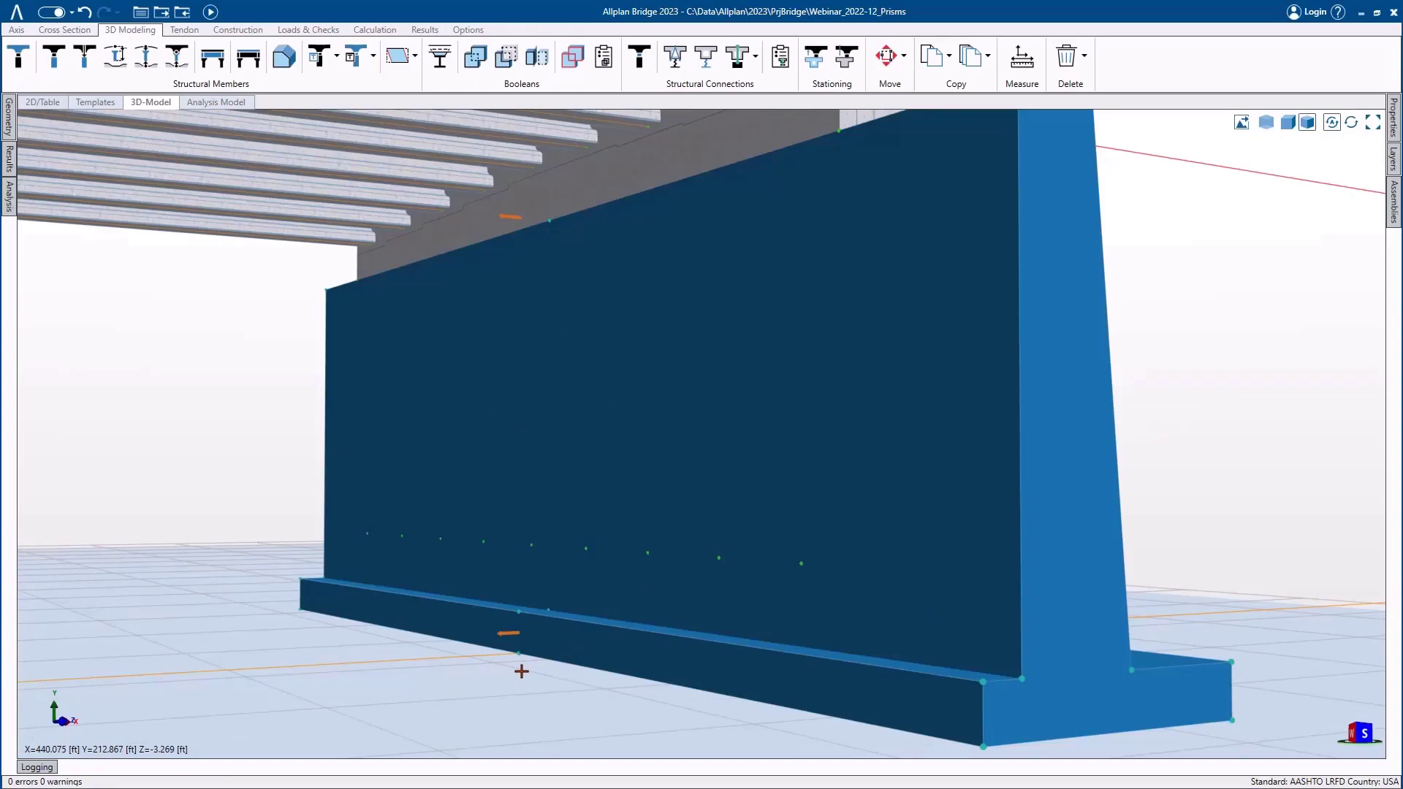
pyautogui.scroll(-3, 521, 671)
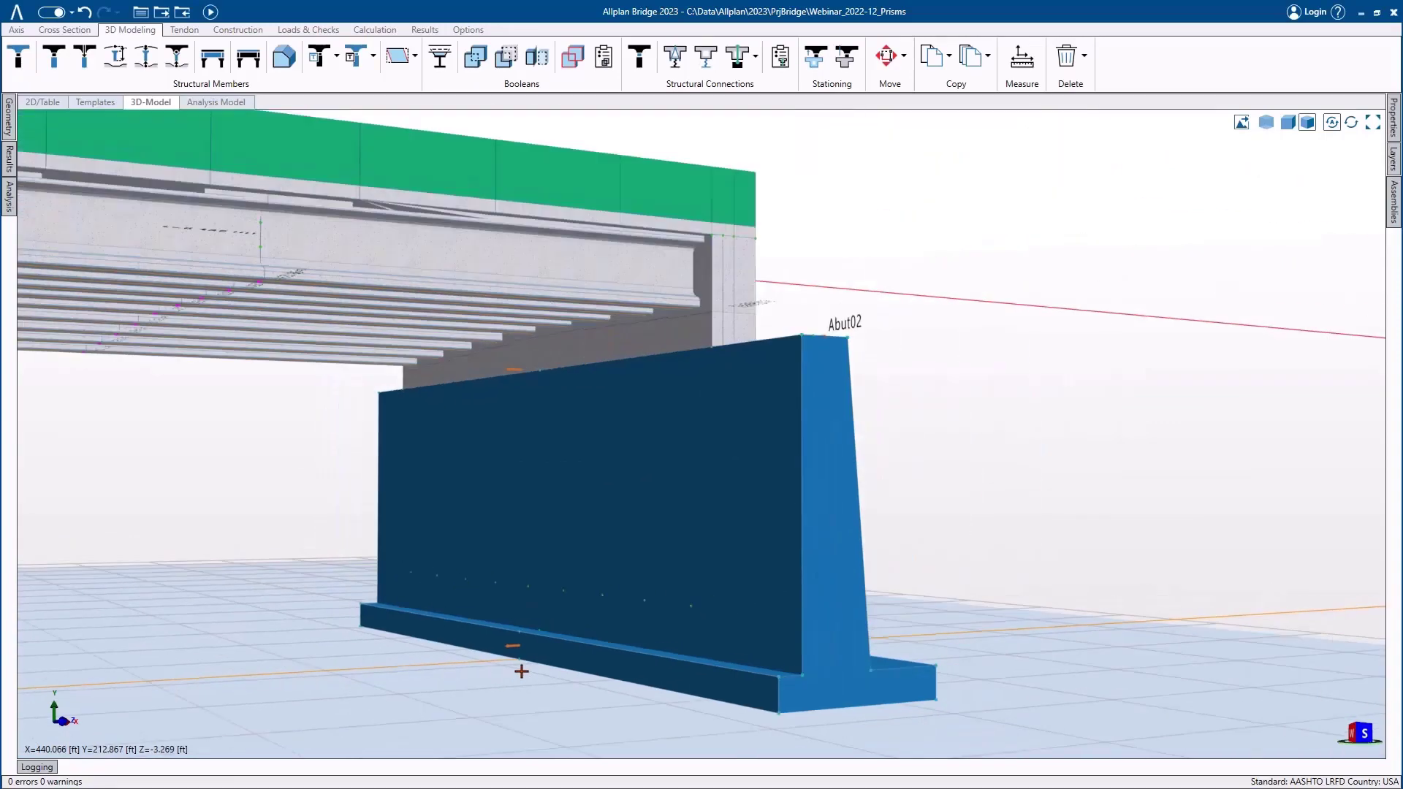
# - Inspect the Abut02 prism from its back side and review its geometric positions and cross-section variables
pyautogui.scroll(2, 839, 398)
pyautogui.moveTo(757, 429); pyautogui.dragTo(526, 438, button='middle')
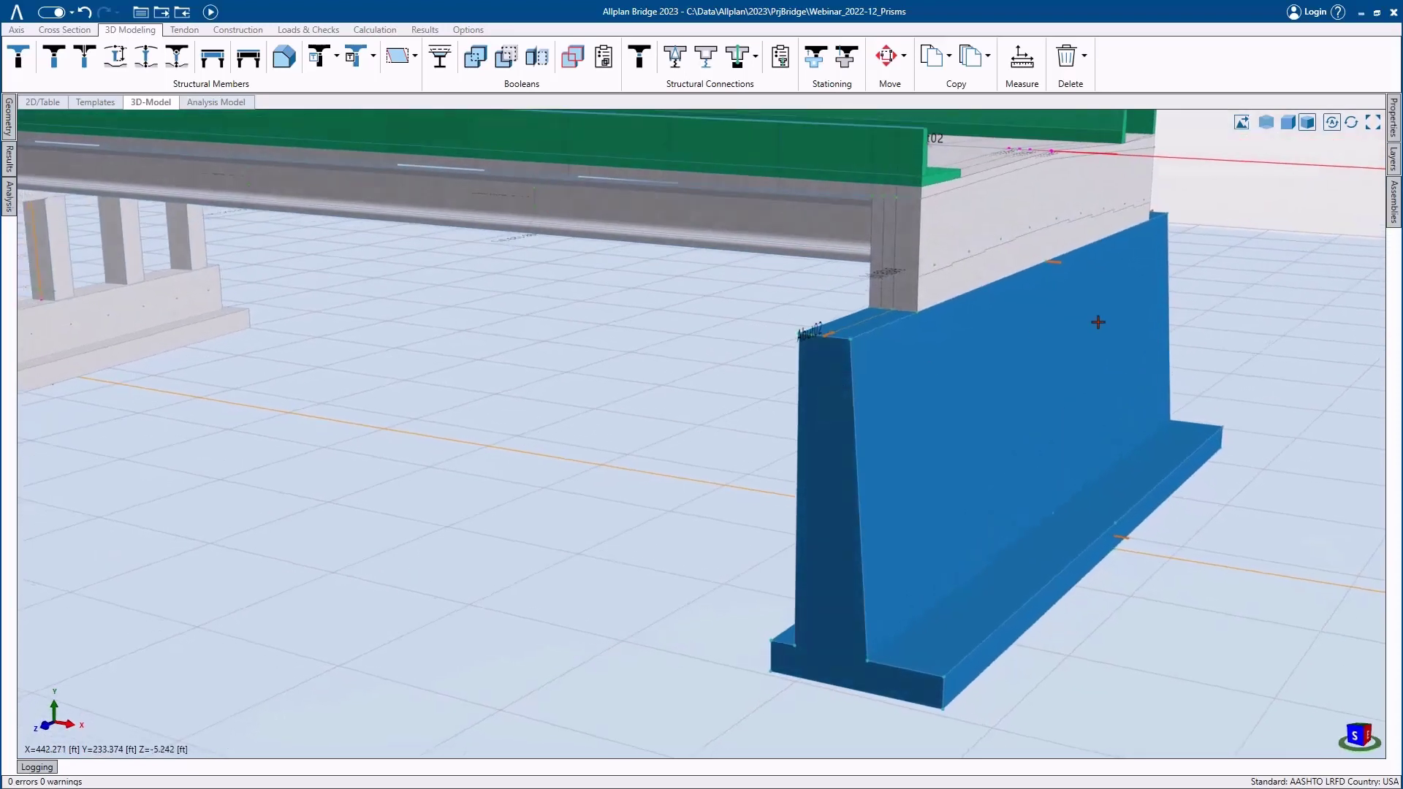
pyautogui.moveTo(1097, 323)
pyautogui.mouseDown(button='middle')
pyautogui.moveTo(1002, 341)
pyautogui.moveTo(928, 315)
pyautogui.mouseUp(button='middle')
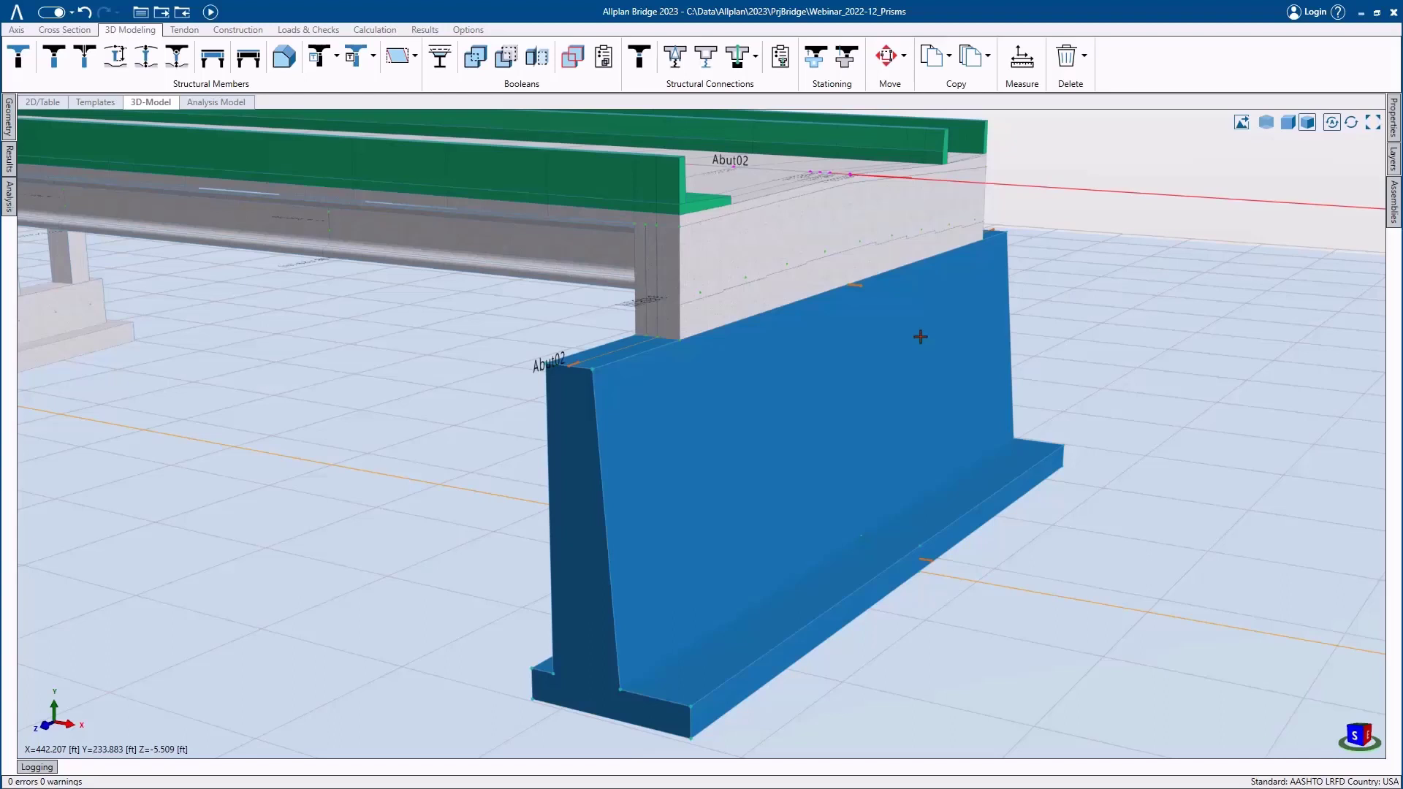
pyautogui.click(837, 433)
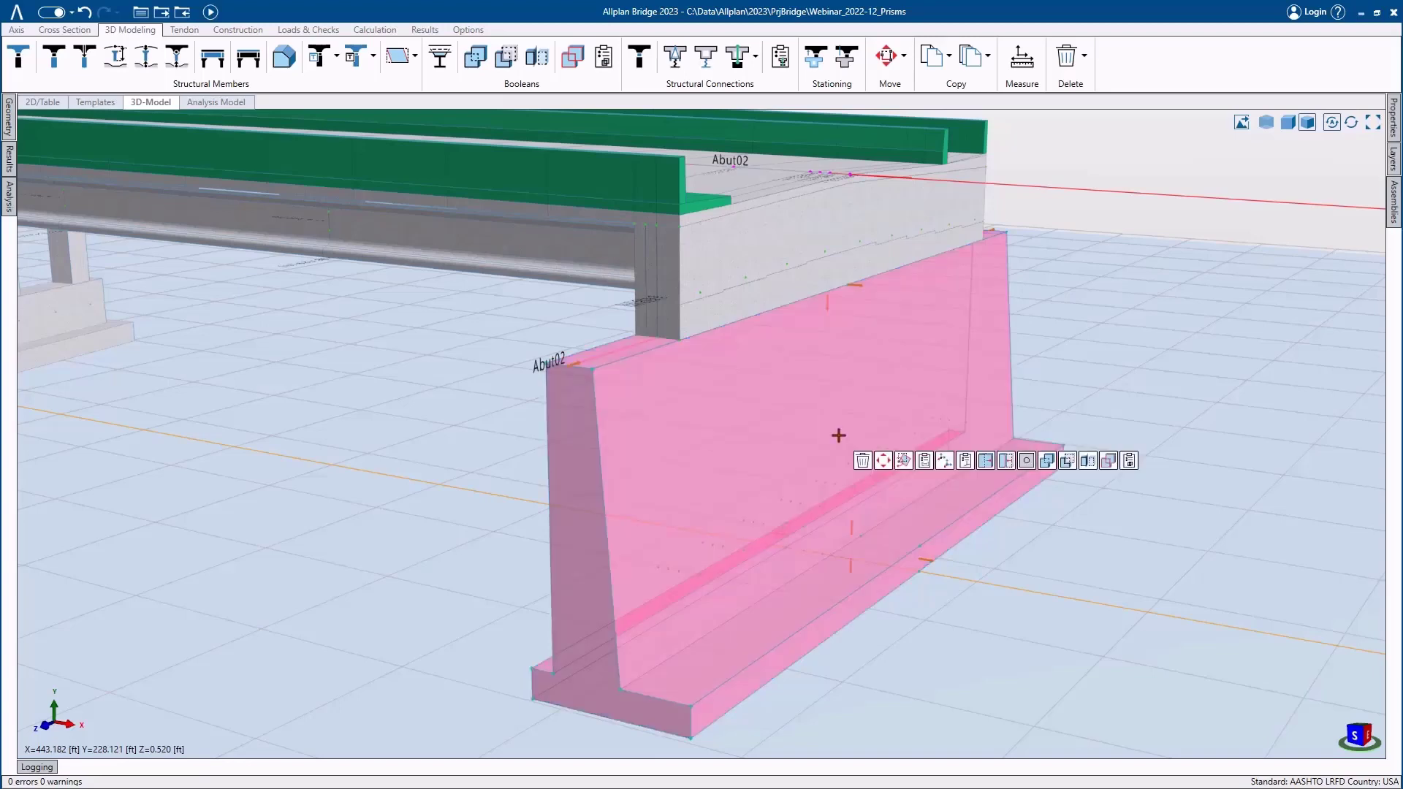
pyautogui.click(1394, 118)
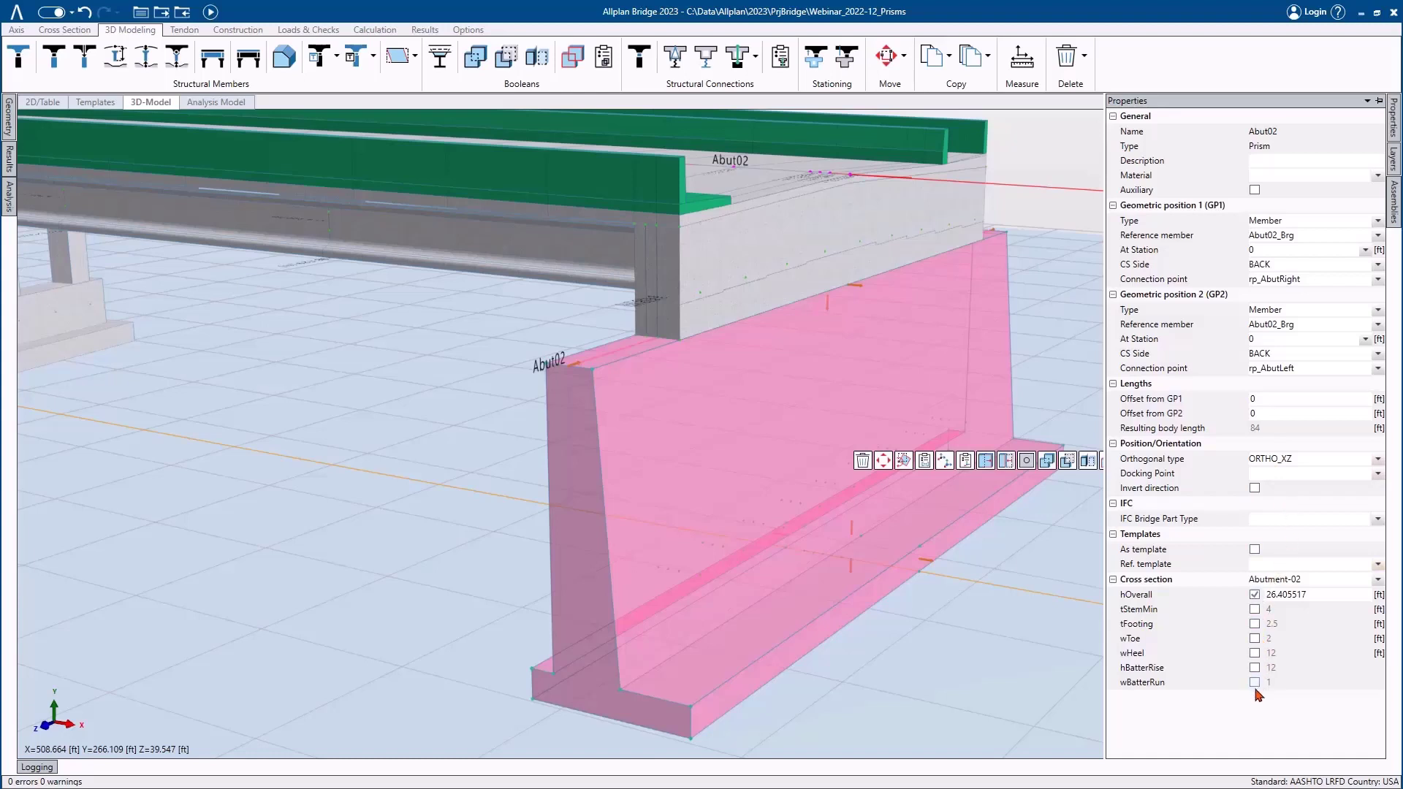
pyautogui.click(1100, 328)
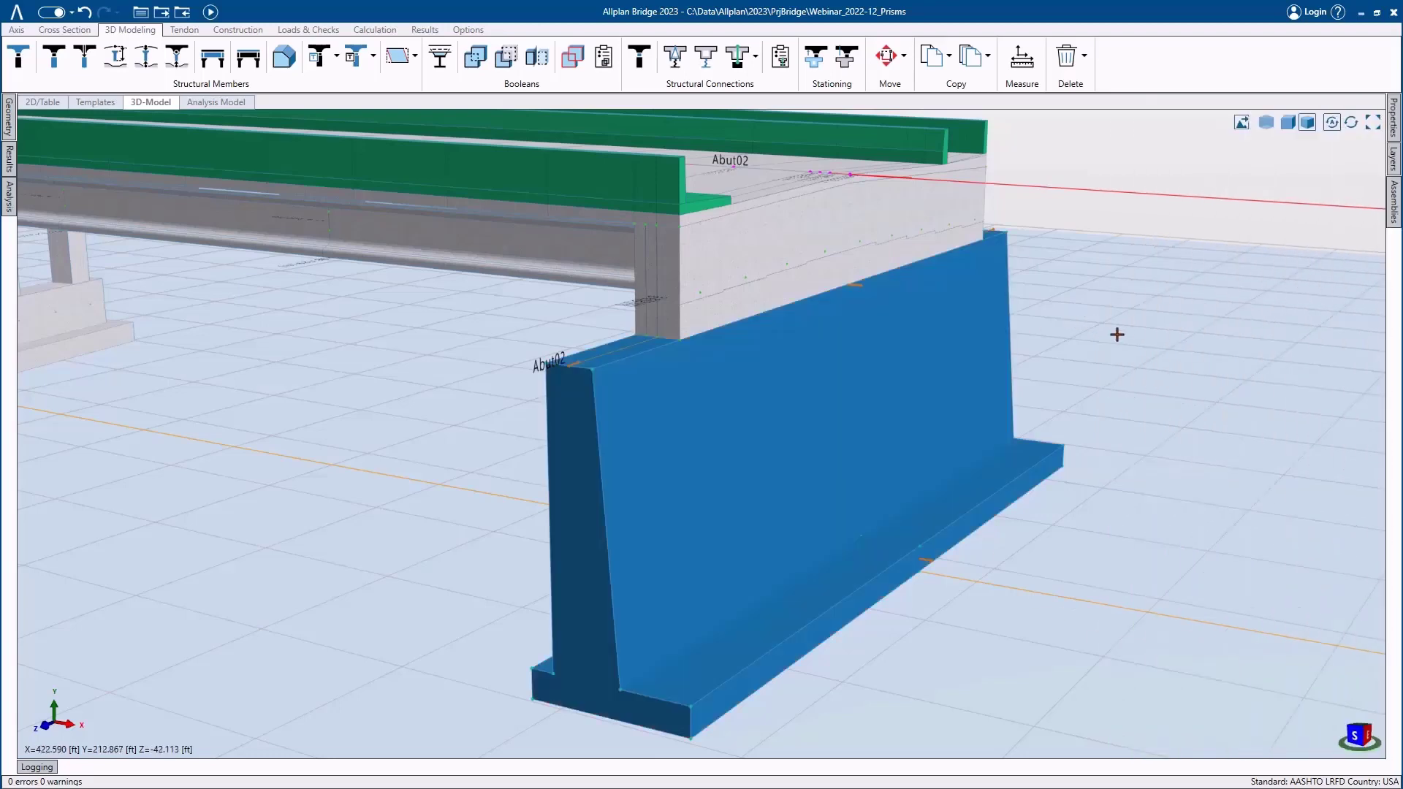
# - Create a new prism under Bodies and name it Abut02_Corner01
pyautogui.moveTo(1121, 340); pyautogui.dragTo(1049, 382, button='middle')
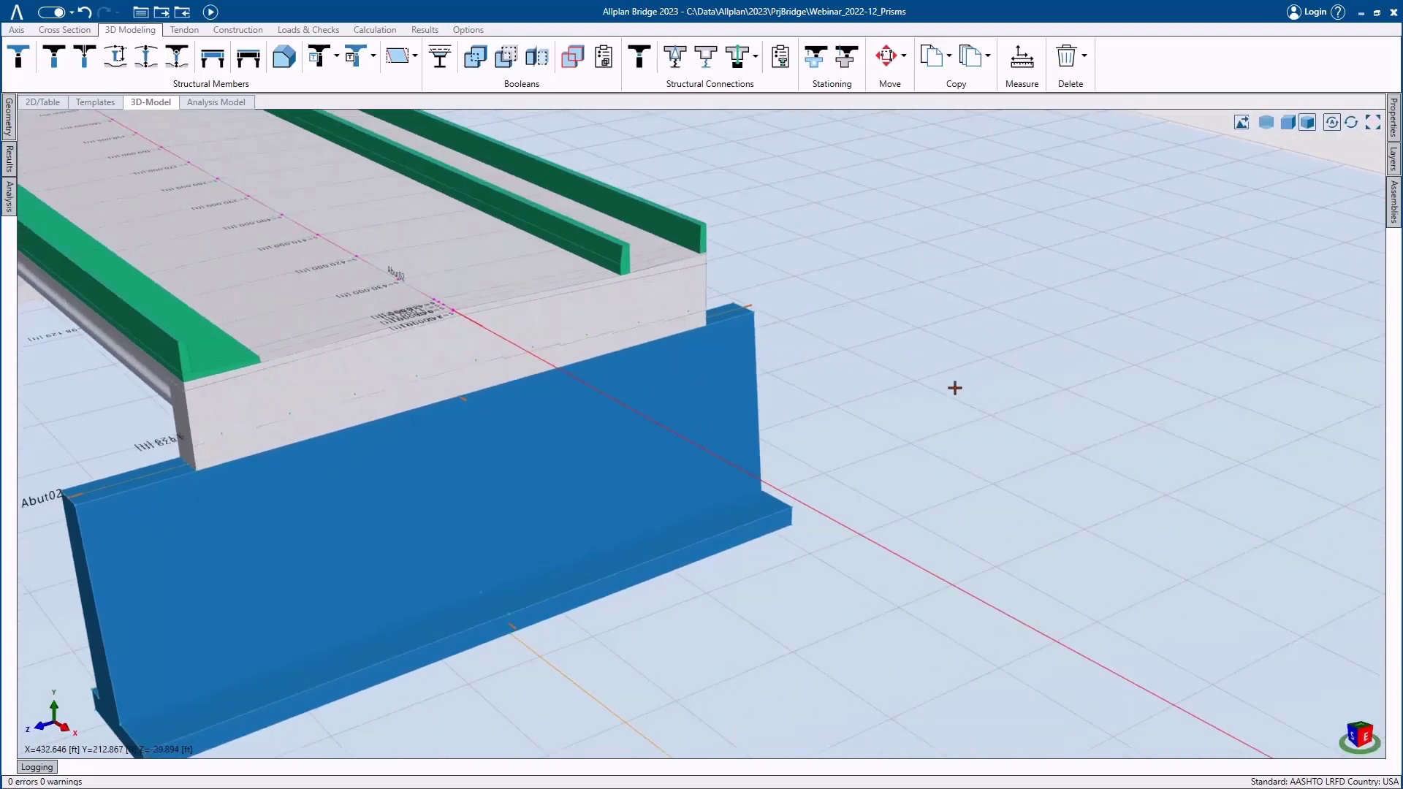
pyautogui.moveTo(537, 357); pyautogui.dragTo(657, 348, button='middle')
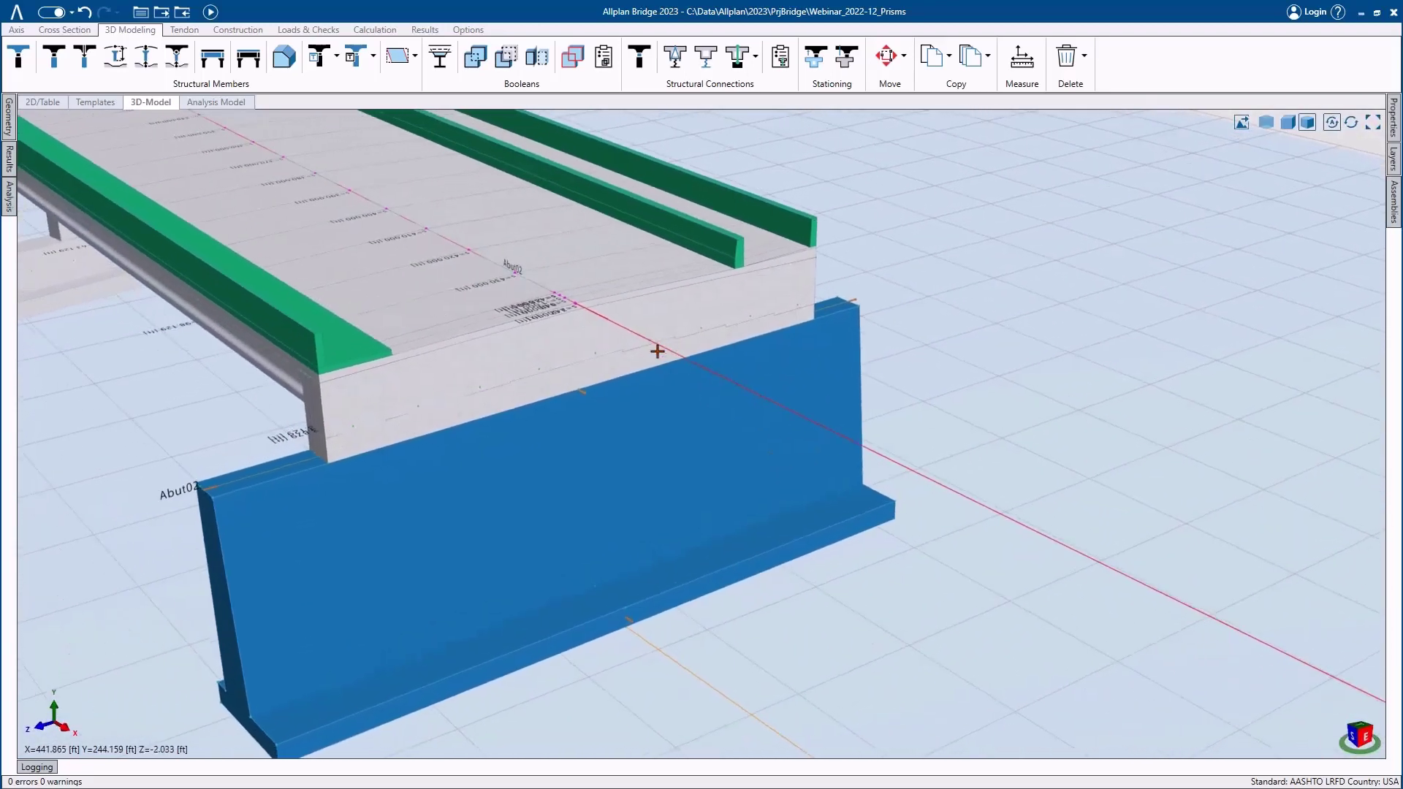
pyautogui.click(9, 121)
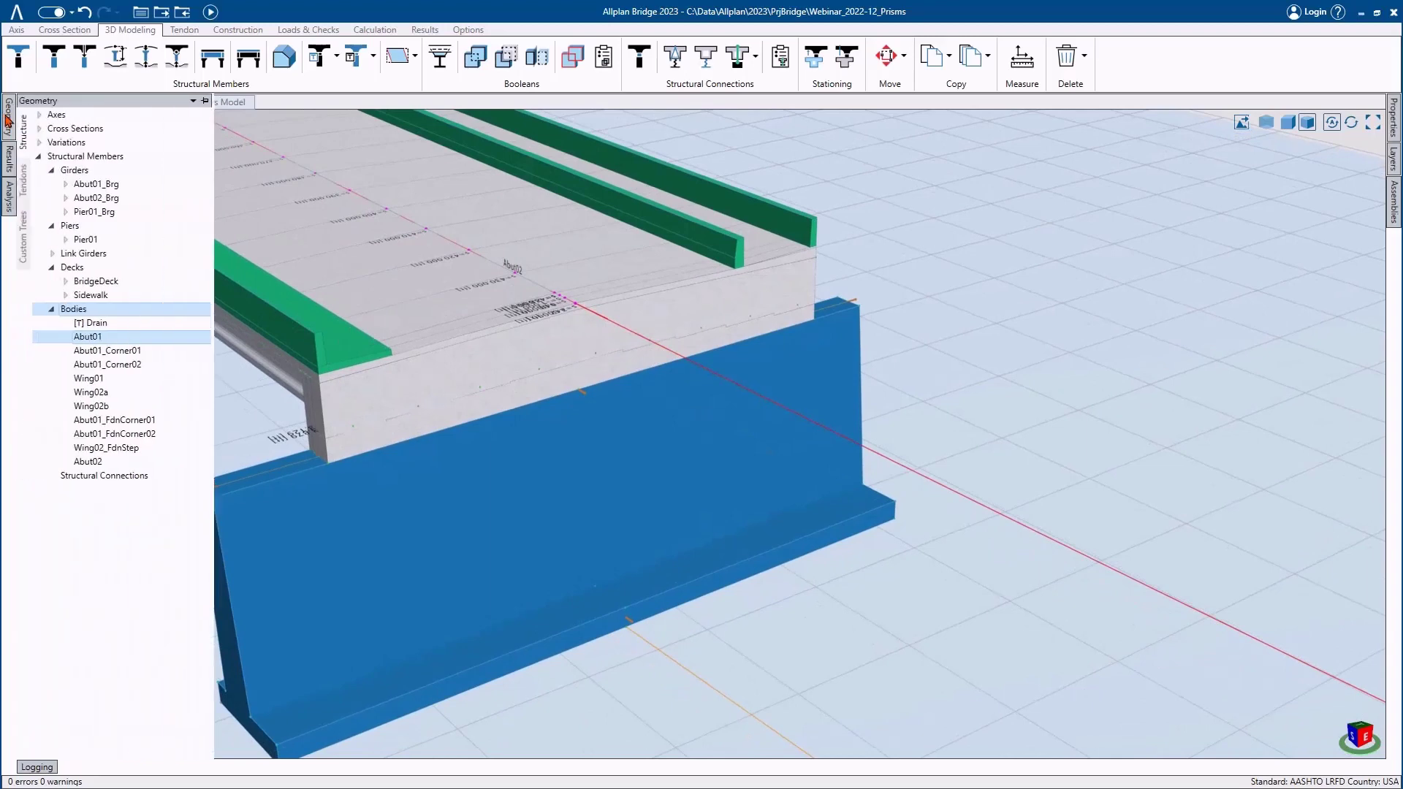
pyautogui.rightClick(92, 310)
pyautogui.click(144, 323)
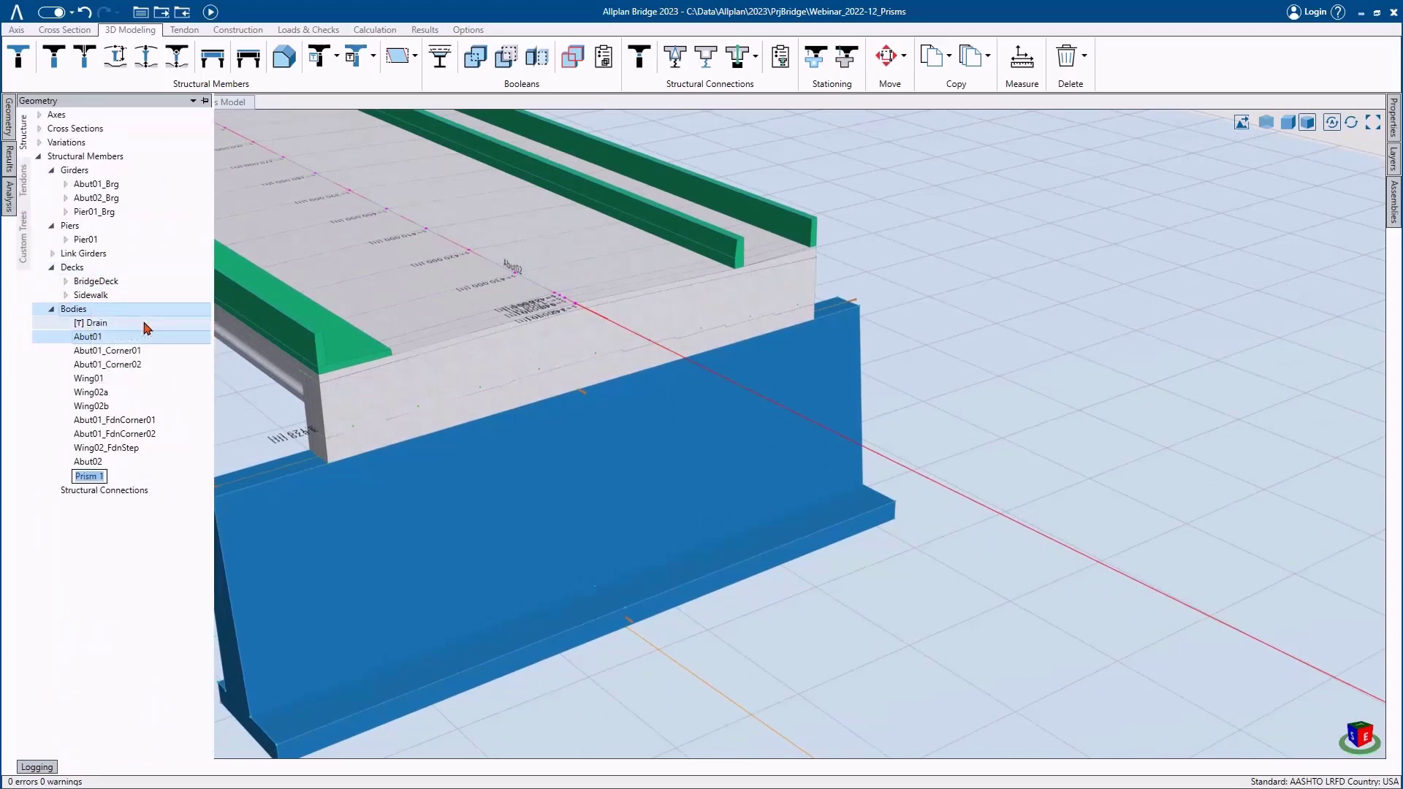
pyautogui.write('Abut02_Corner01')
pyautogui.press('Return')
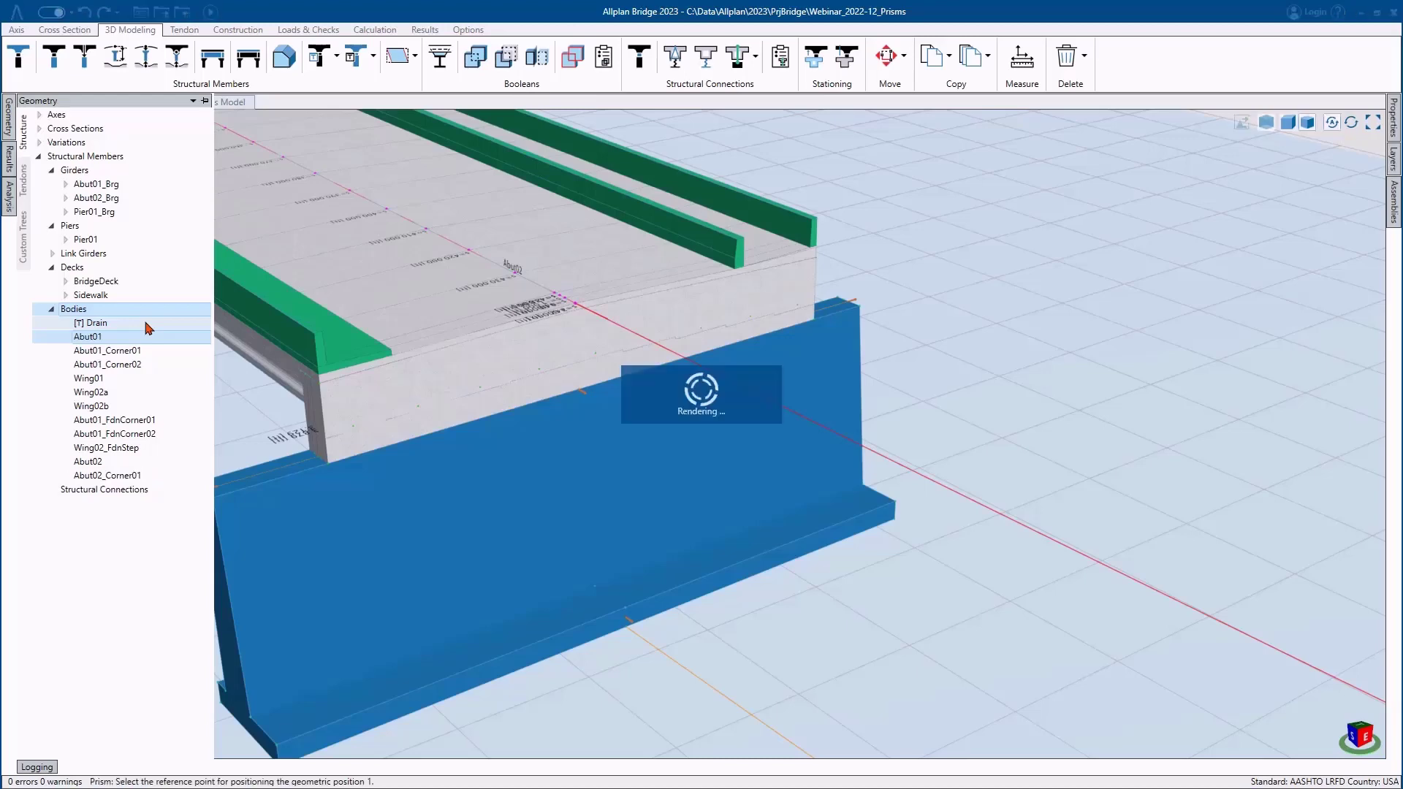
# - Assign the Rectangle cross section to Abut02_Corner01 and span it from the end diaphragm's bottom corner to the abutment's end on the double-barrier side
pyautogui.click(1395, 122)
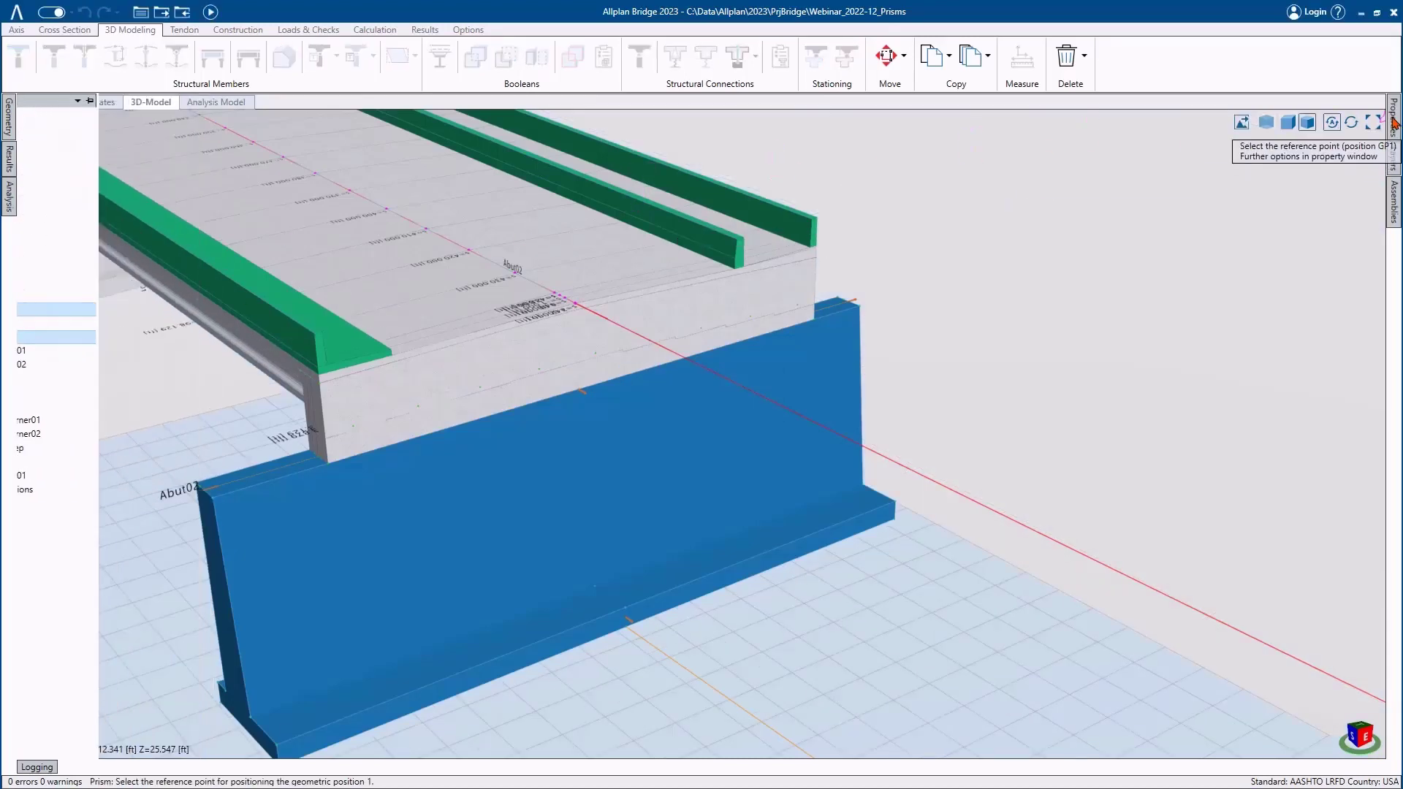
pyautogui.click(1349, 134)
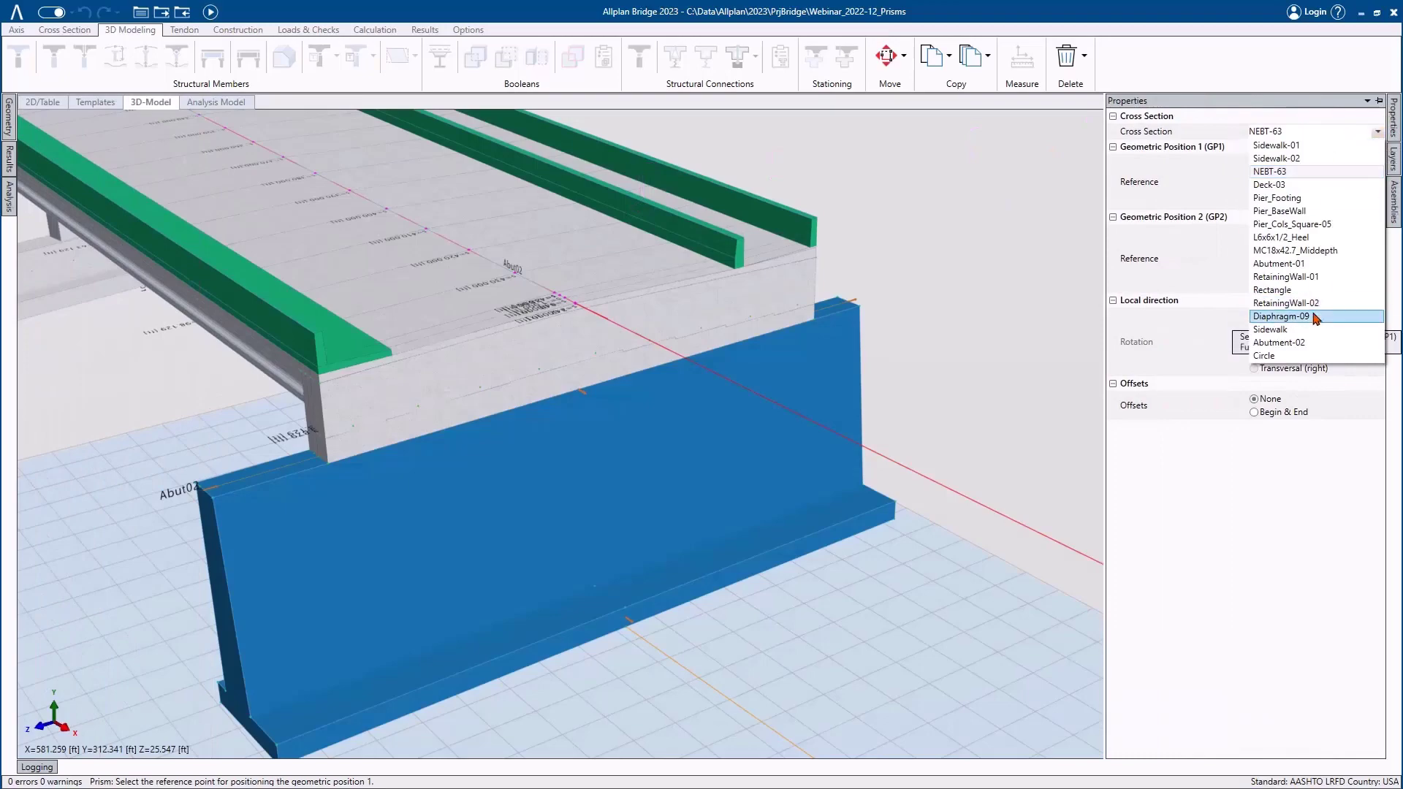
pyautogui.click(1314, 292)
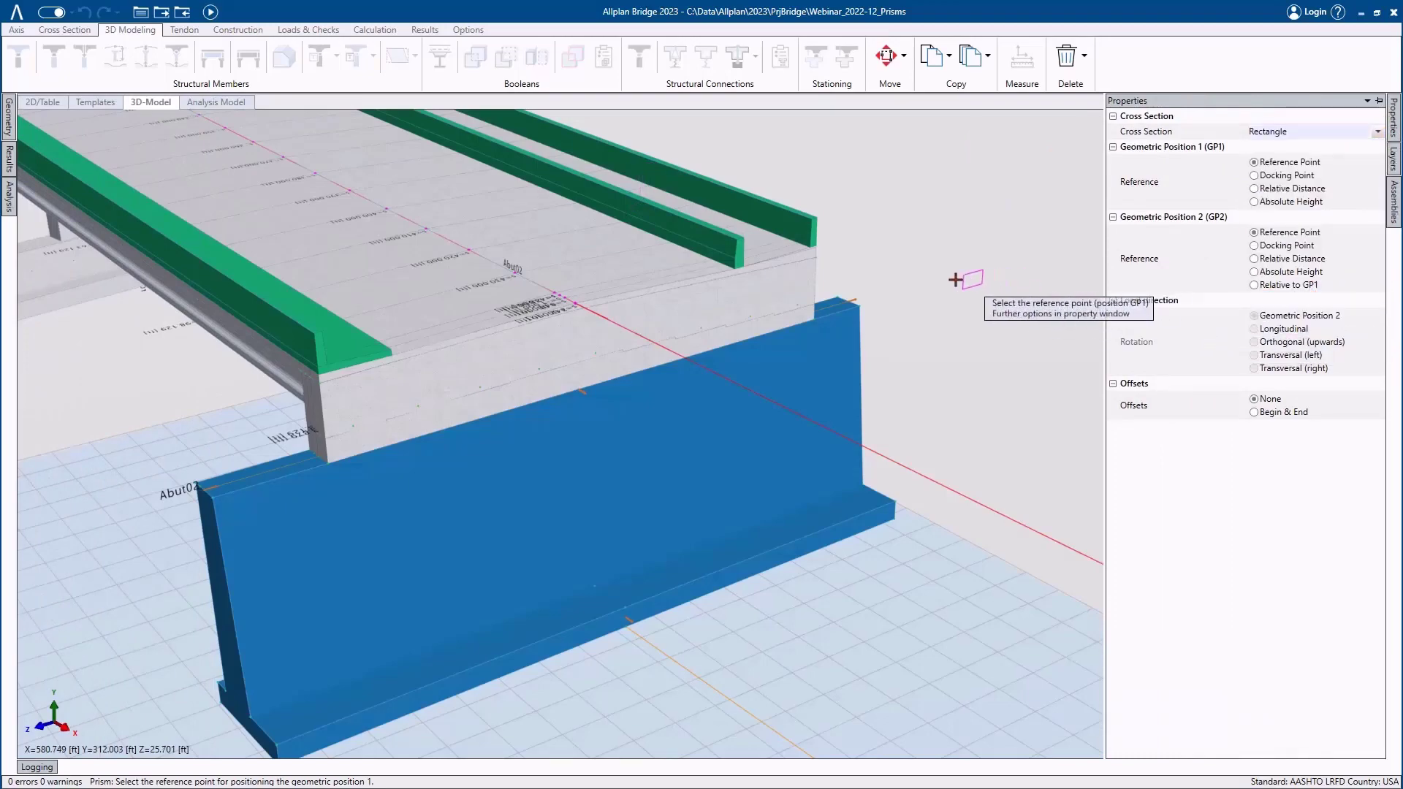
pyautogui.moveTo(903, 305)
pyautogui.mouseDown(button='middle')
pyautogui.moveTo(665, 329)
pyautogui.moveTo(573, 313)
pyautogui.mouseUp(button='middle')
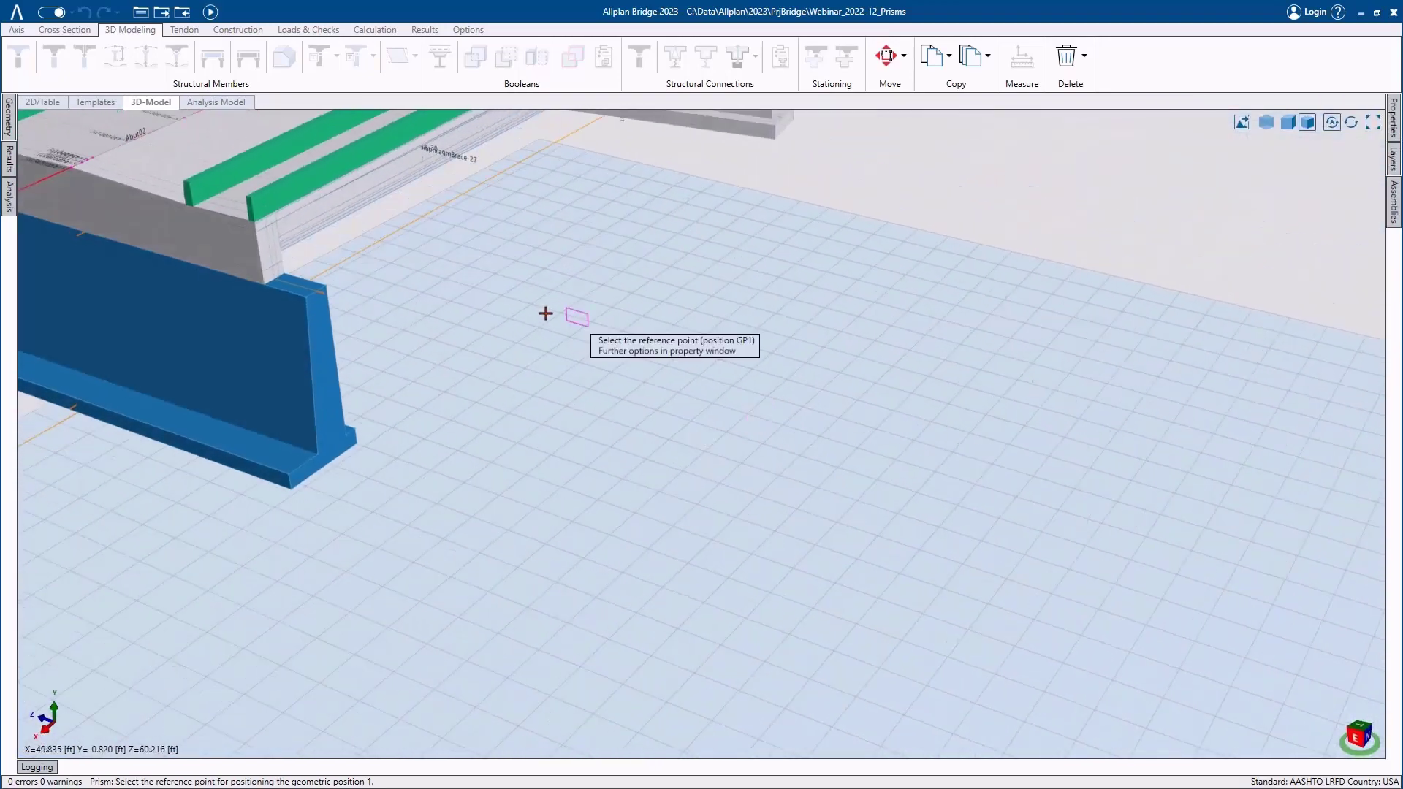
pyautogui.scroll(3, 267, 277)
pyautogui.click(264, 292)
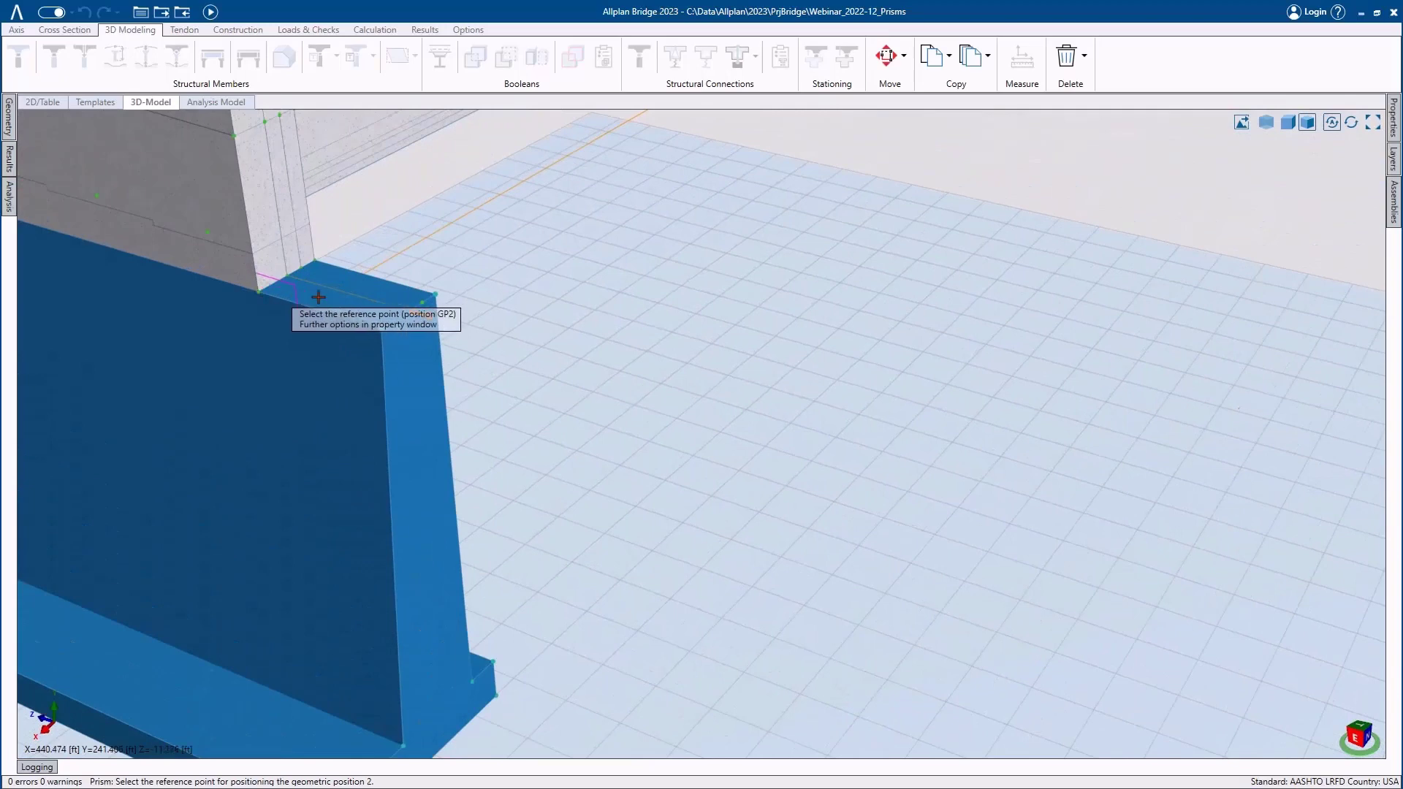
pyautogui.click(379, 329)
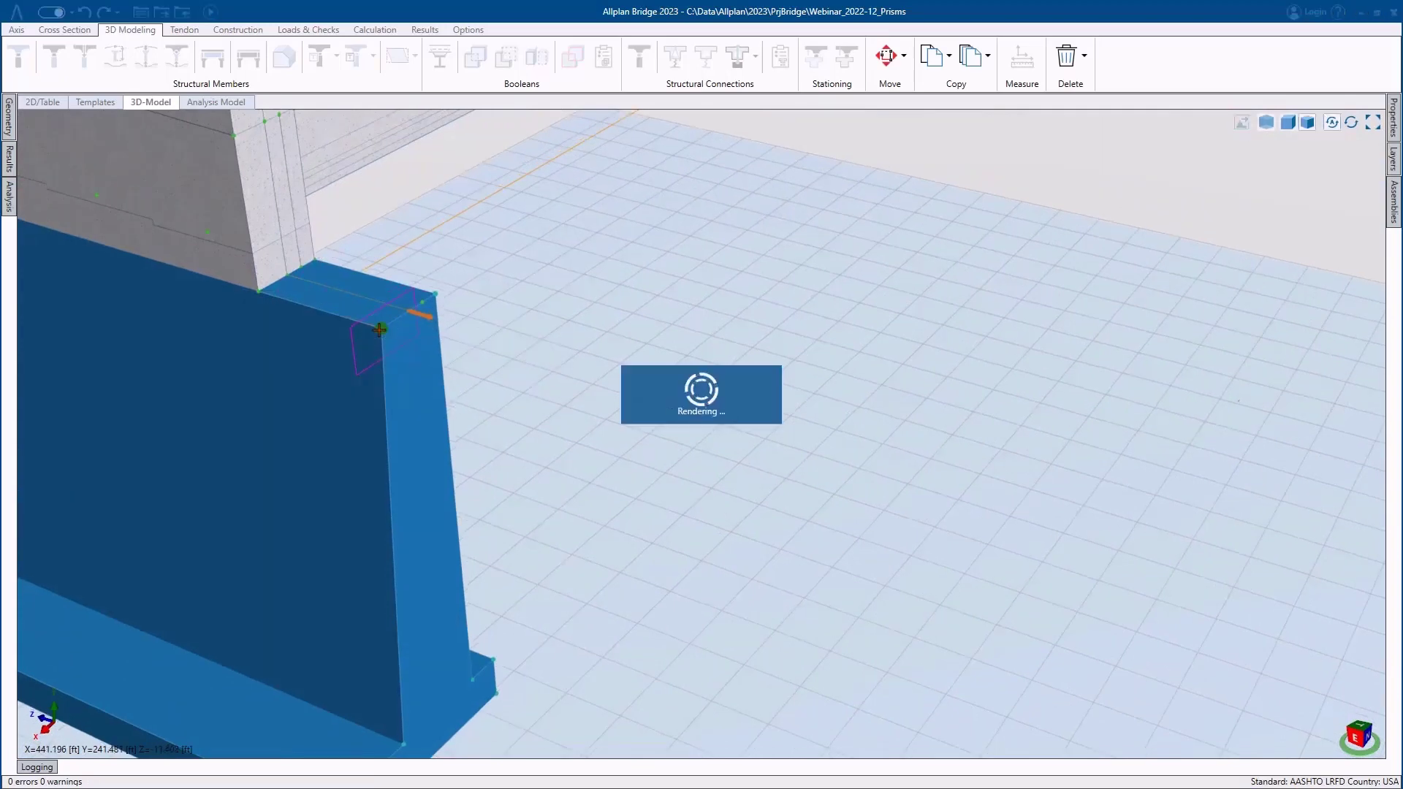
# - Raise the corner block's top (yPos) to the reference point at the deck's underside, about 7.89 ft
pyautogui.moveTo(350, 261); pyautogui.dragTo(493, 337, button='middle')
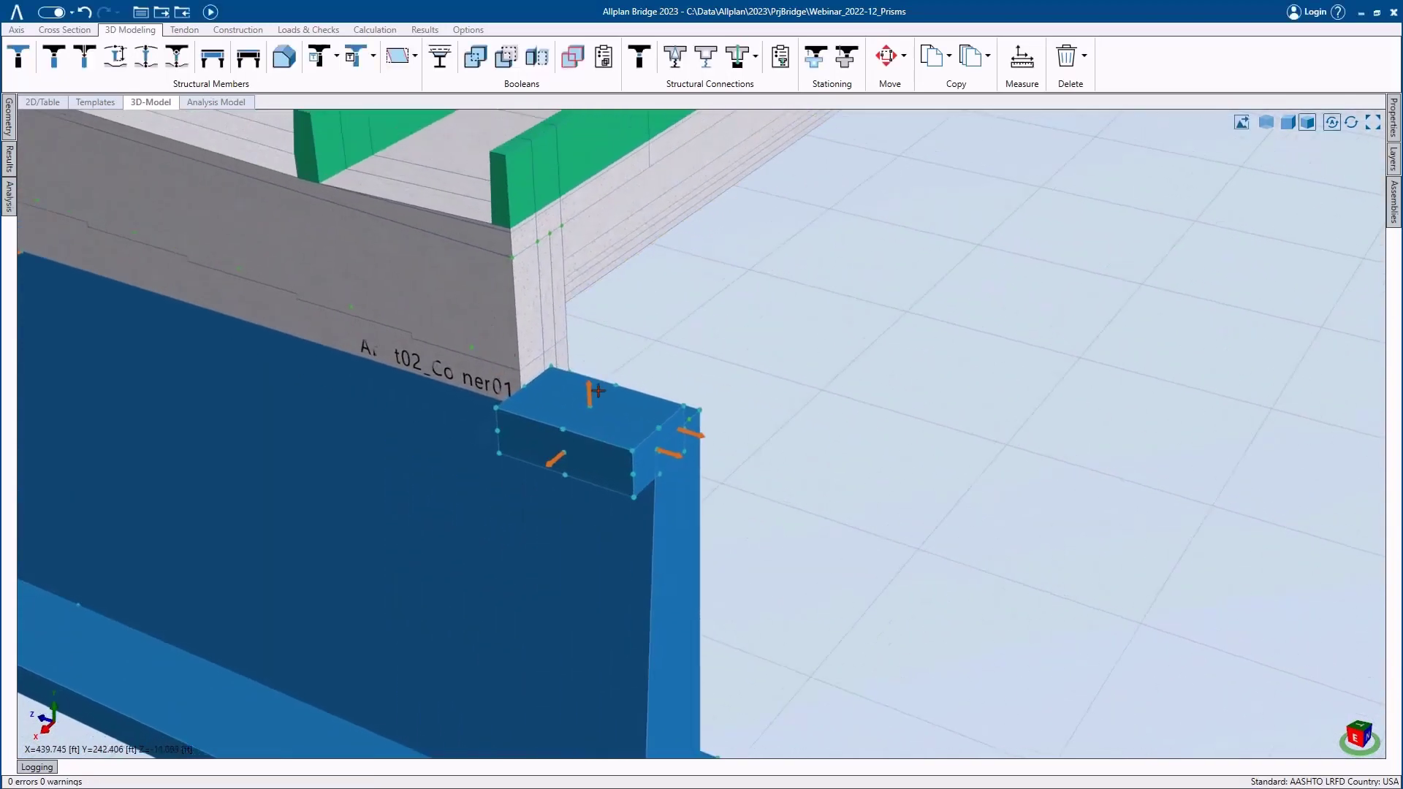
pyautogui.scroll(2, 594, 388)
pyautogui.click(586, 382)
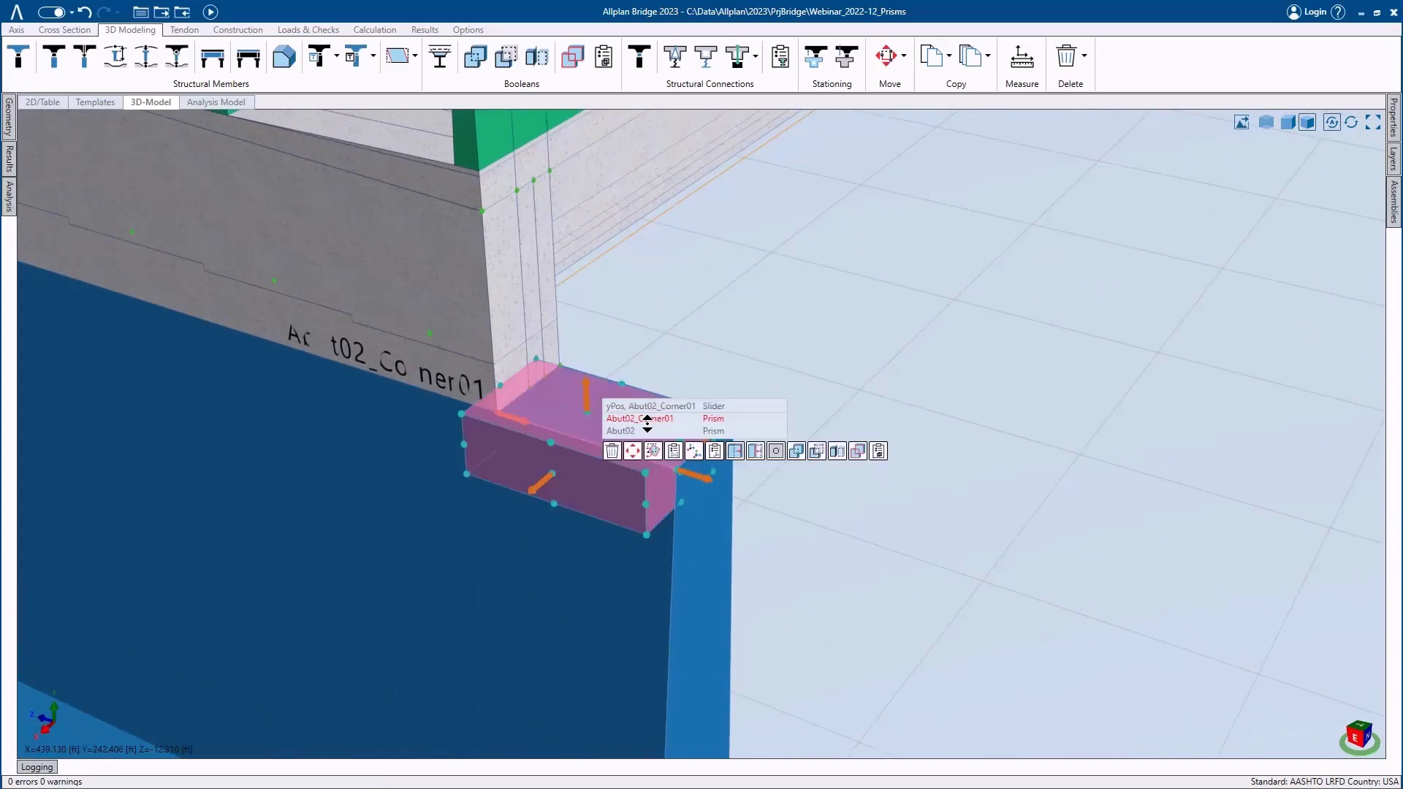
pyautogui.click(666, 407)
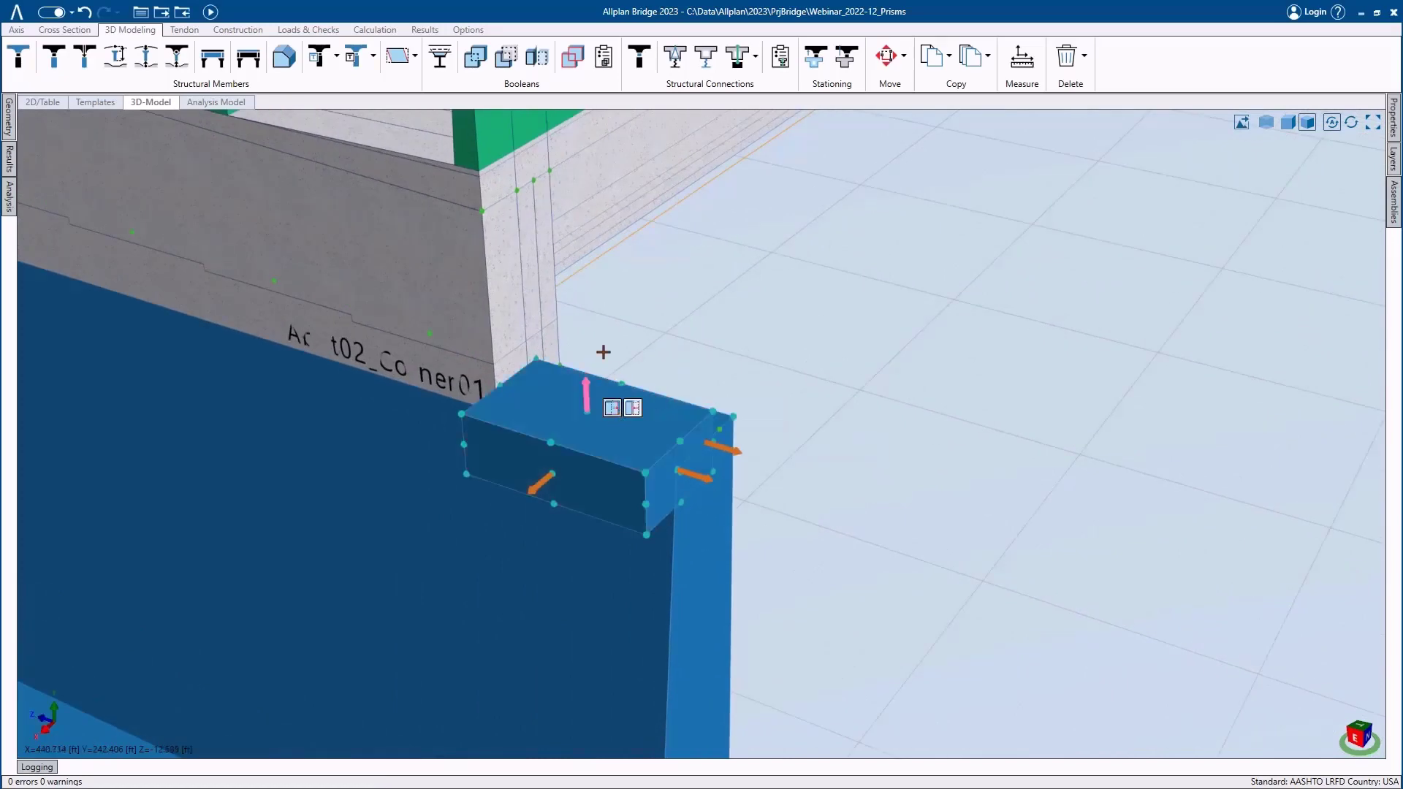
pyautogui.click(483, 209)
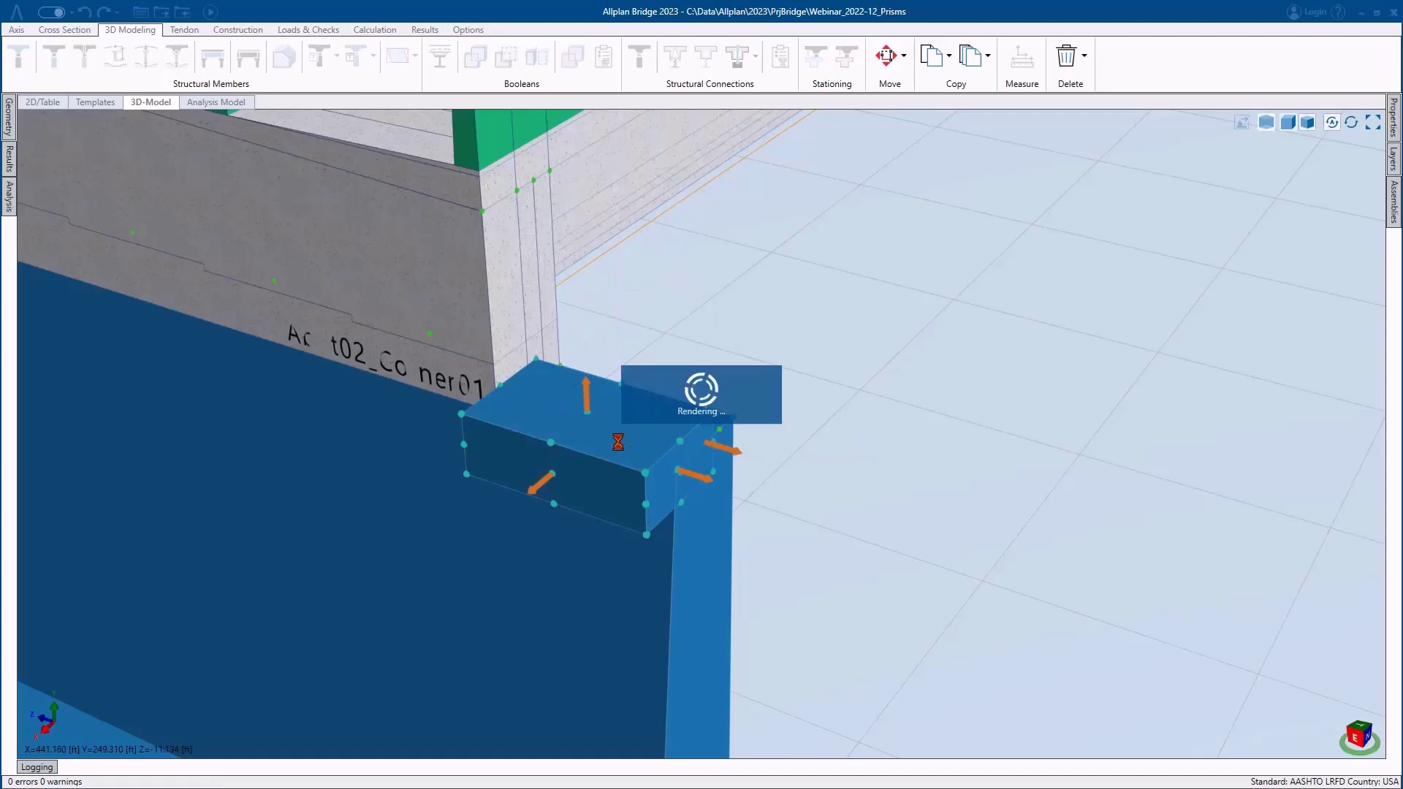
# - Extend the corner block toward the span (zNeg) to the abutment stem's front top corner, 4 ft
pyautogui.moveTo(605, 448); pyautogui.dragTo(241, 441, button='middle')
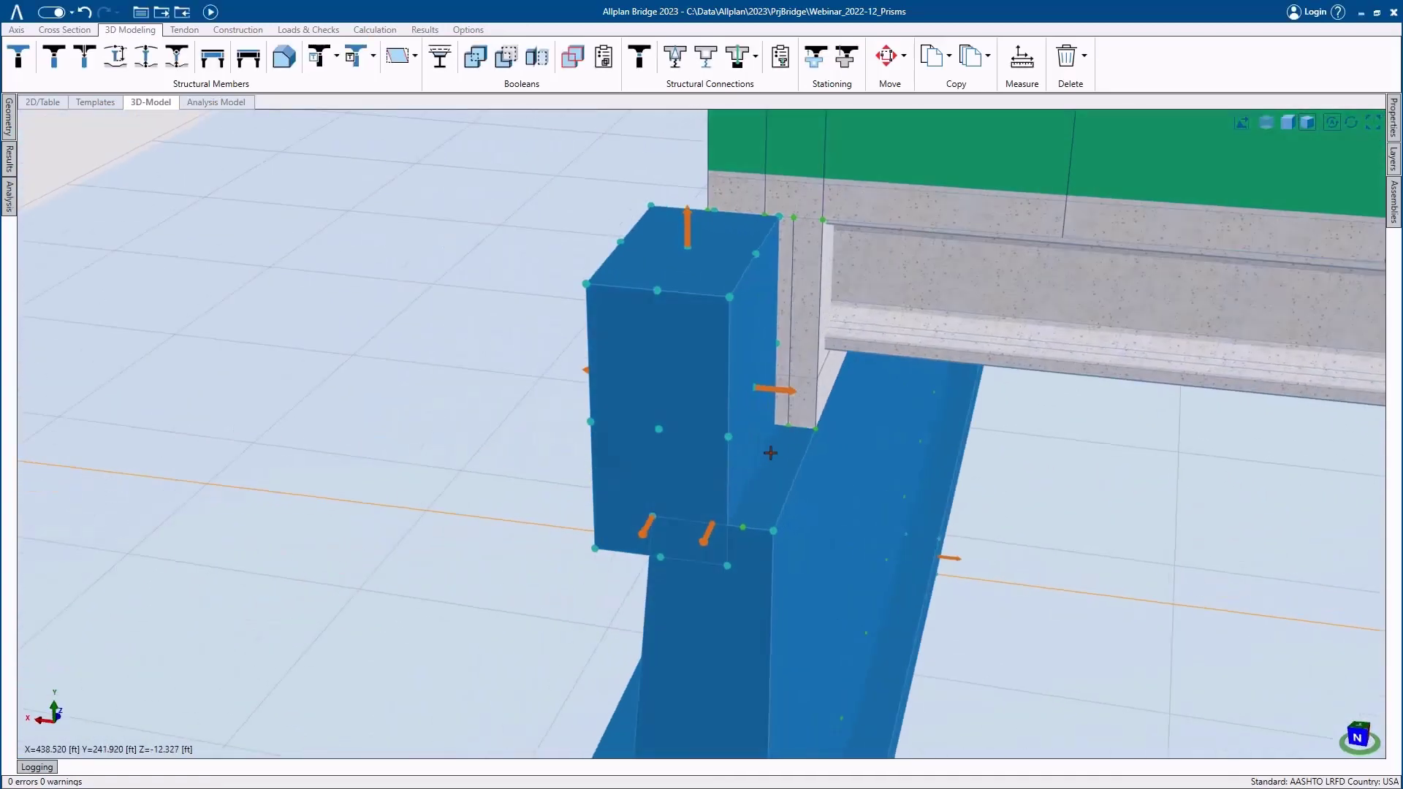
pyautogui.click(786, 389)
pyautogui.click(840, 442)
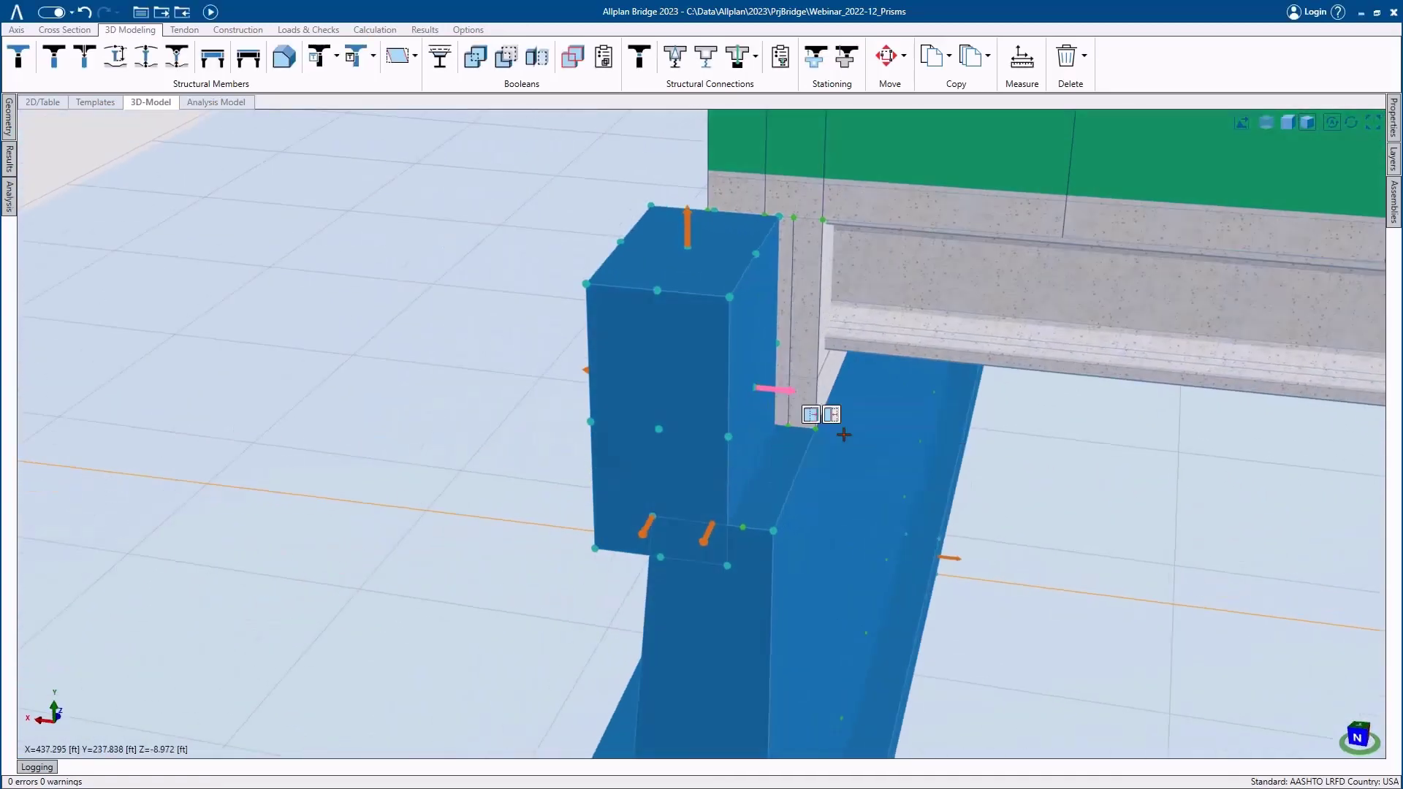
pyautogui.click(812, 415)
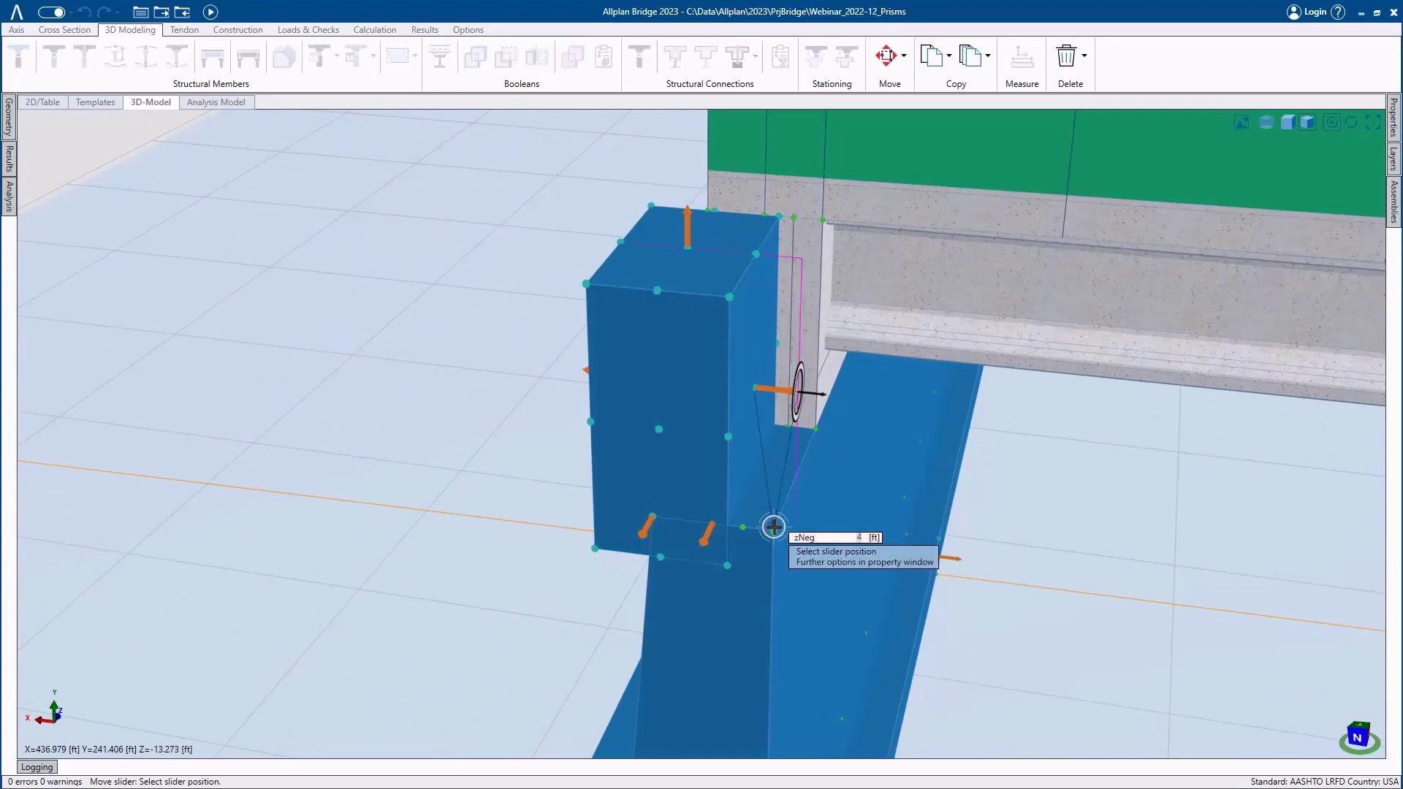
pyautogui.click(774, 526)
# - Set the yNeg and zPos dimensions of Abut02_Corner01 to 0 ft and recalculate the model
pyautogui.moveTo(756, 457); pyautogui.dragTo(927, 453, button='middle')
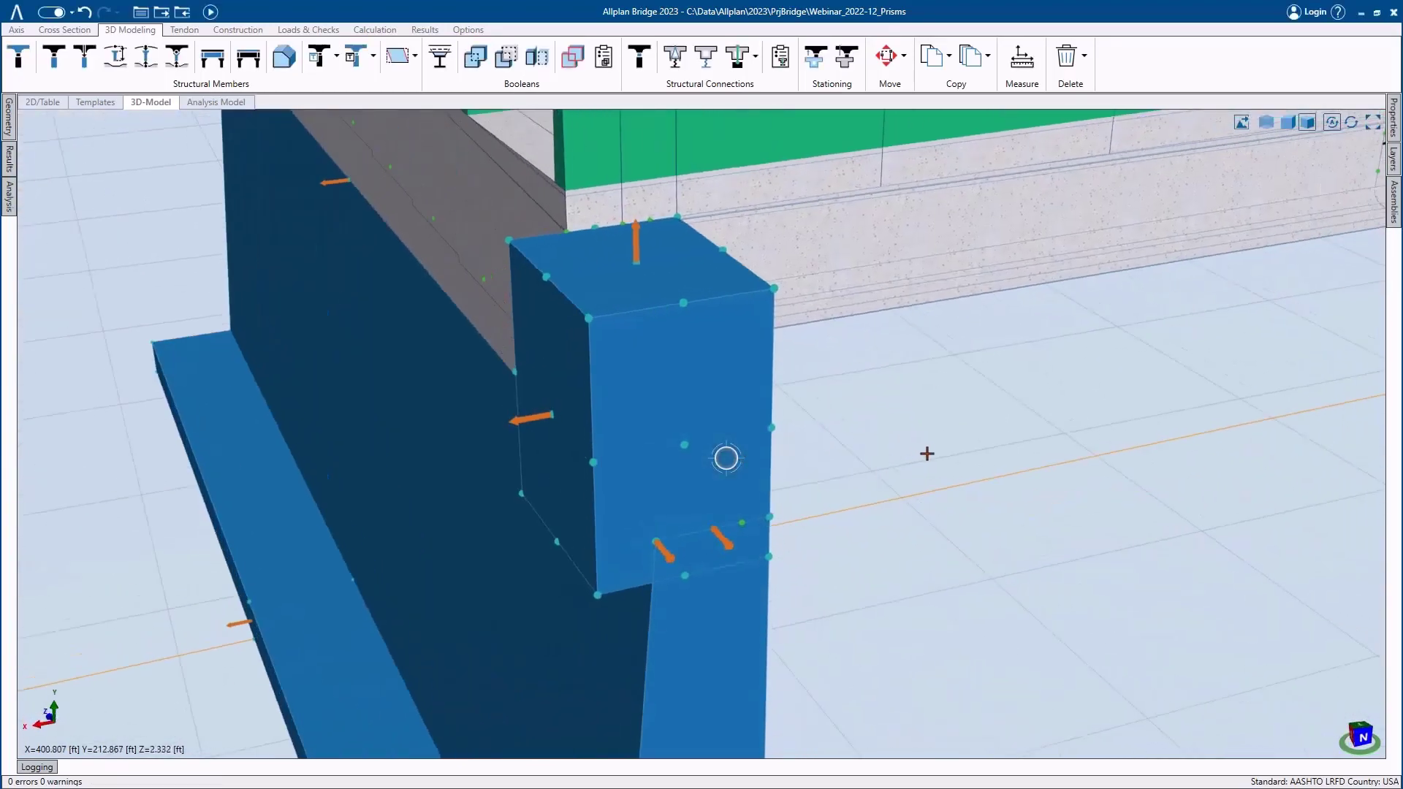
pyautogui.click(733, 296)
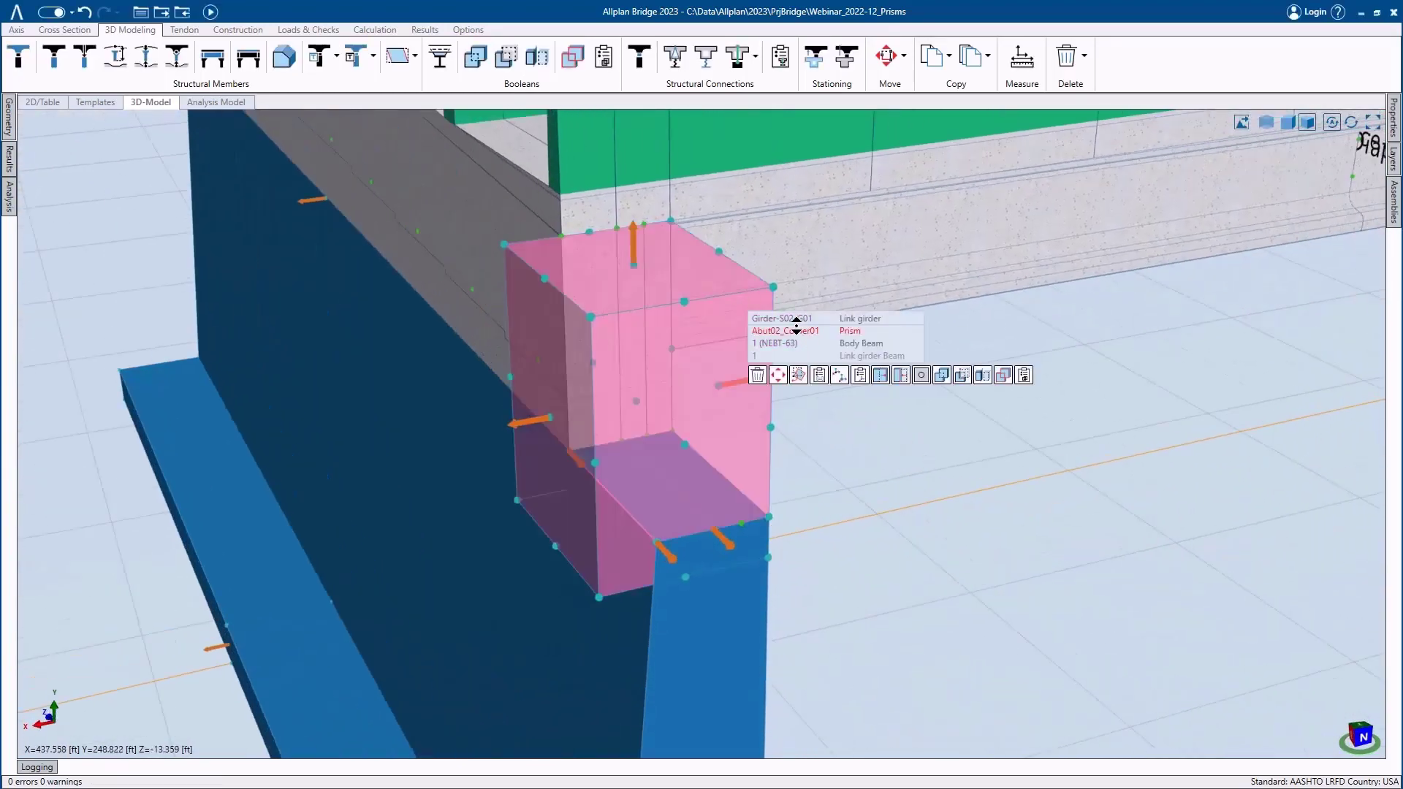
pyautogui.click(789, 331)
pyautogui.click(1393, 118)
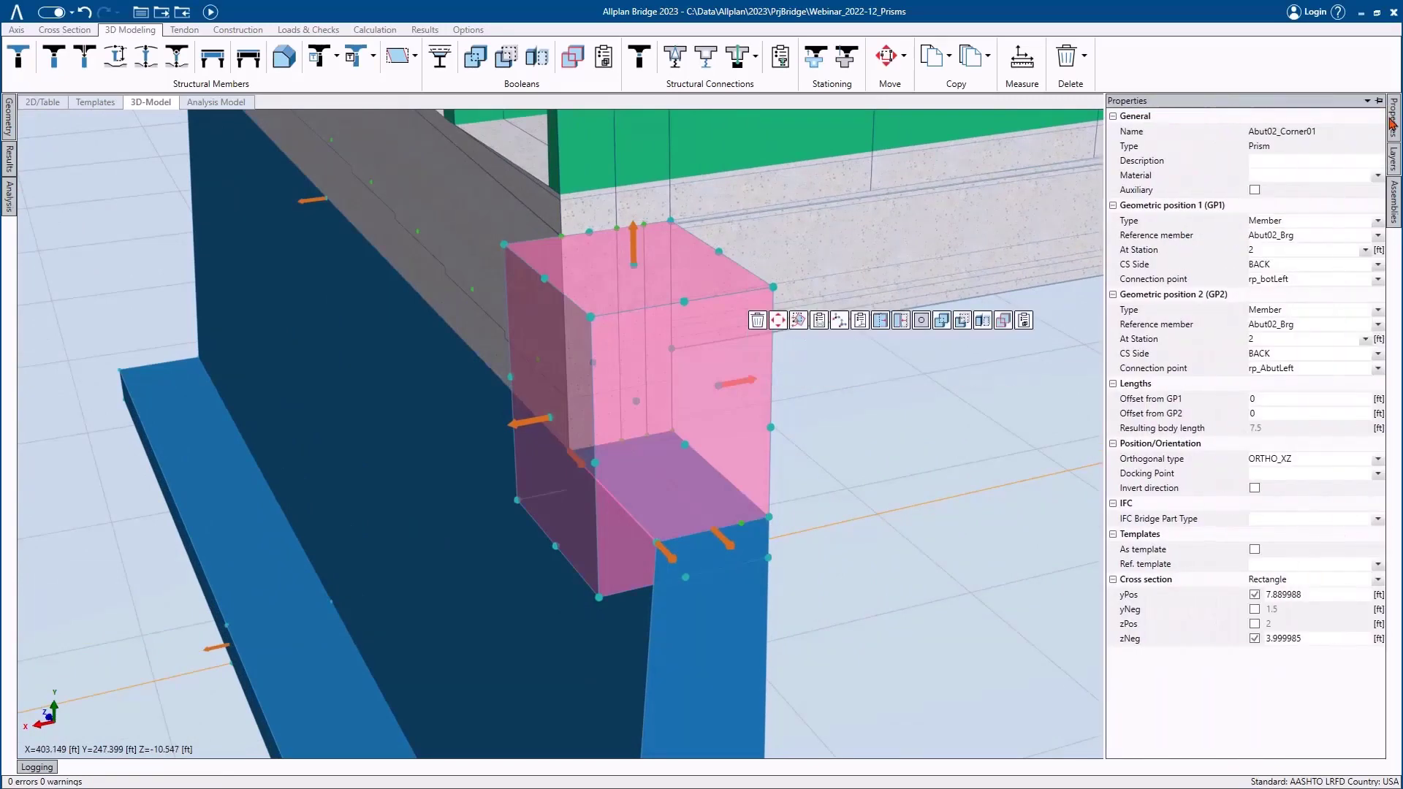
pyautogui.click(1254, 609)
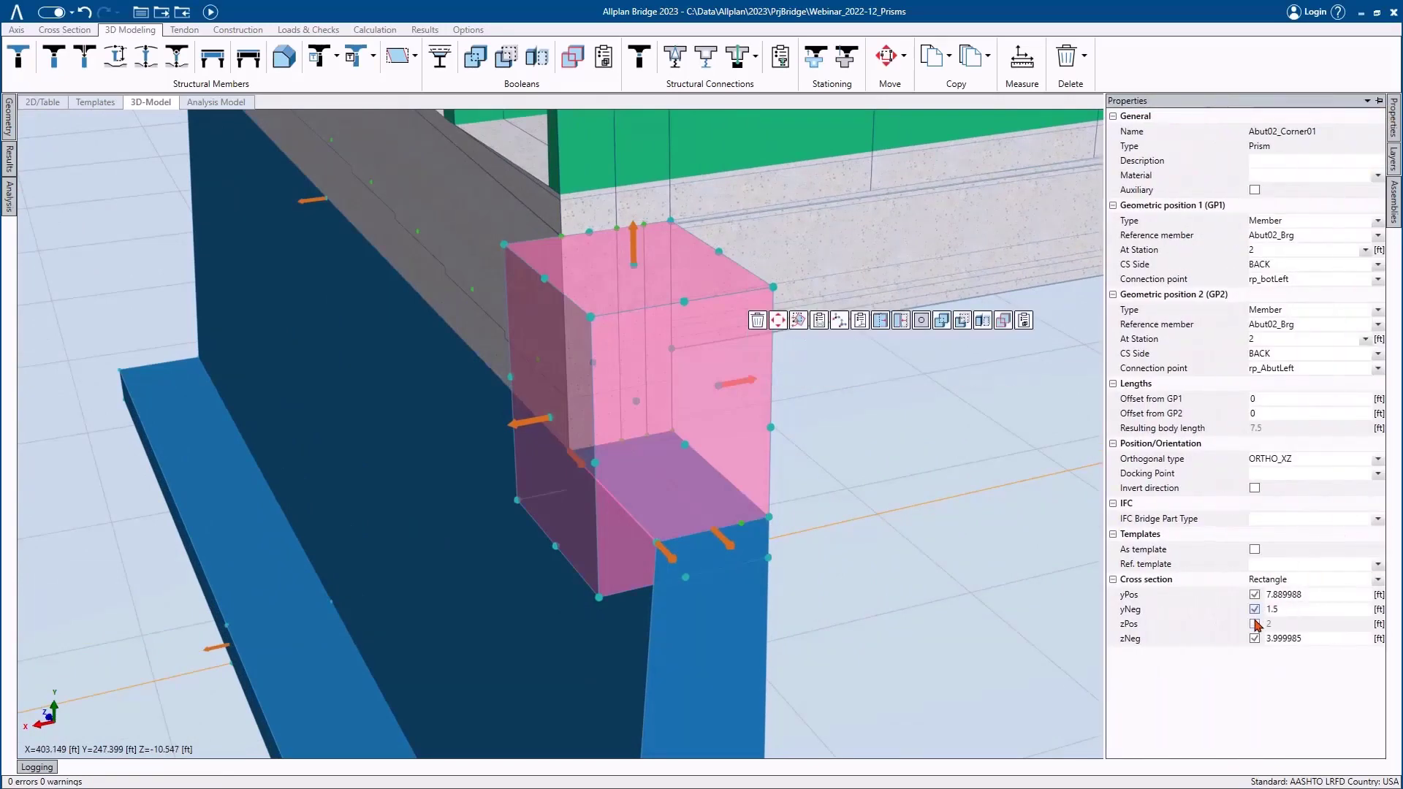
pyautogui.click(1254, 624)
pyautogui.click(1269, 625)
pyautogui.click(1118, 667)
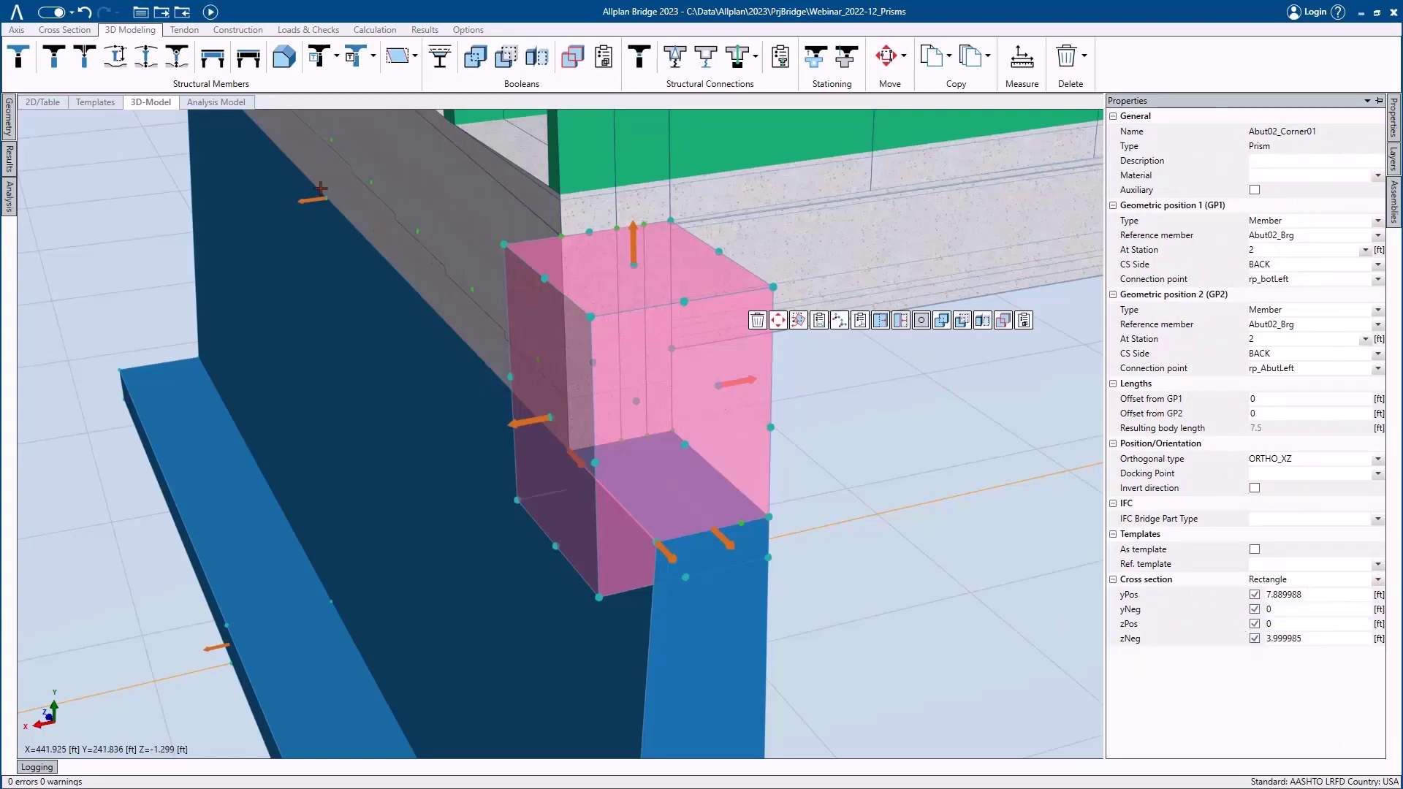
pyautogui.click(209, 11)
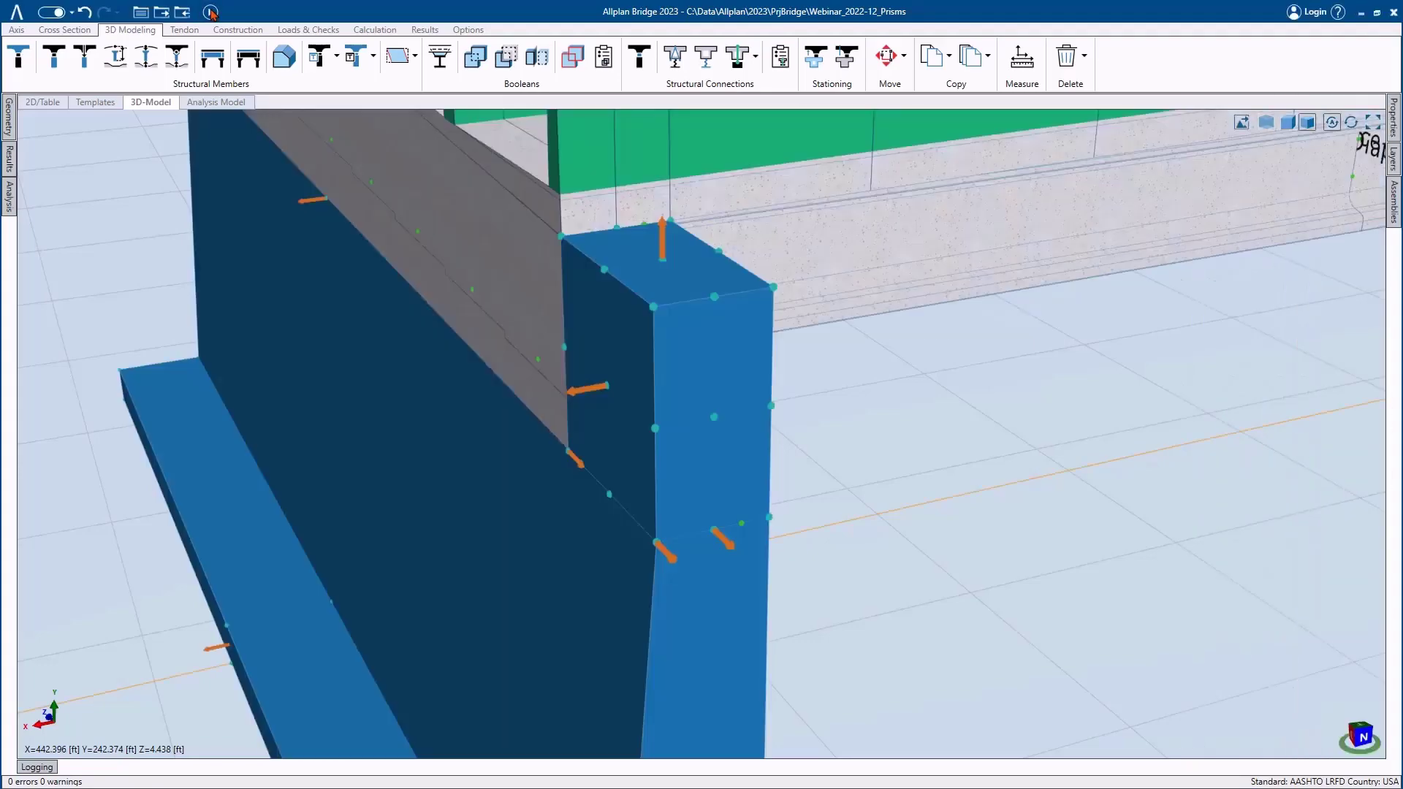
# - Create a new prism under Bodies and name it Abut02_Corner02
pyautogui.keyDown('shift'); pyautogui.moveTo(707, 335); pyautogui.dragTo(773, 424, button='middle'); pyautogui.keyUp('shift')
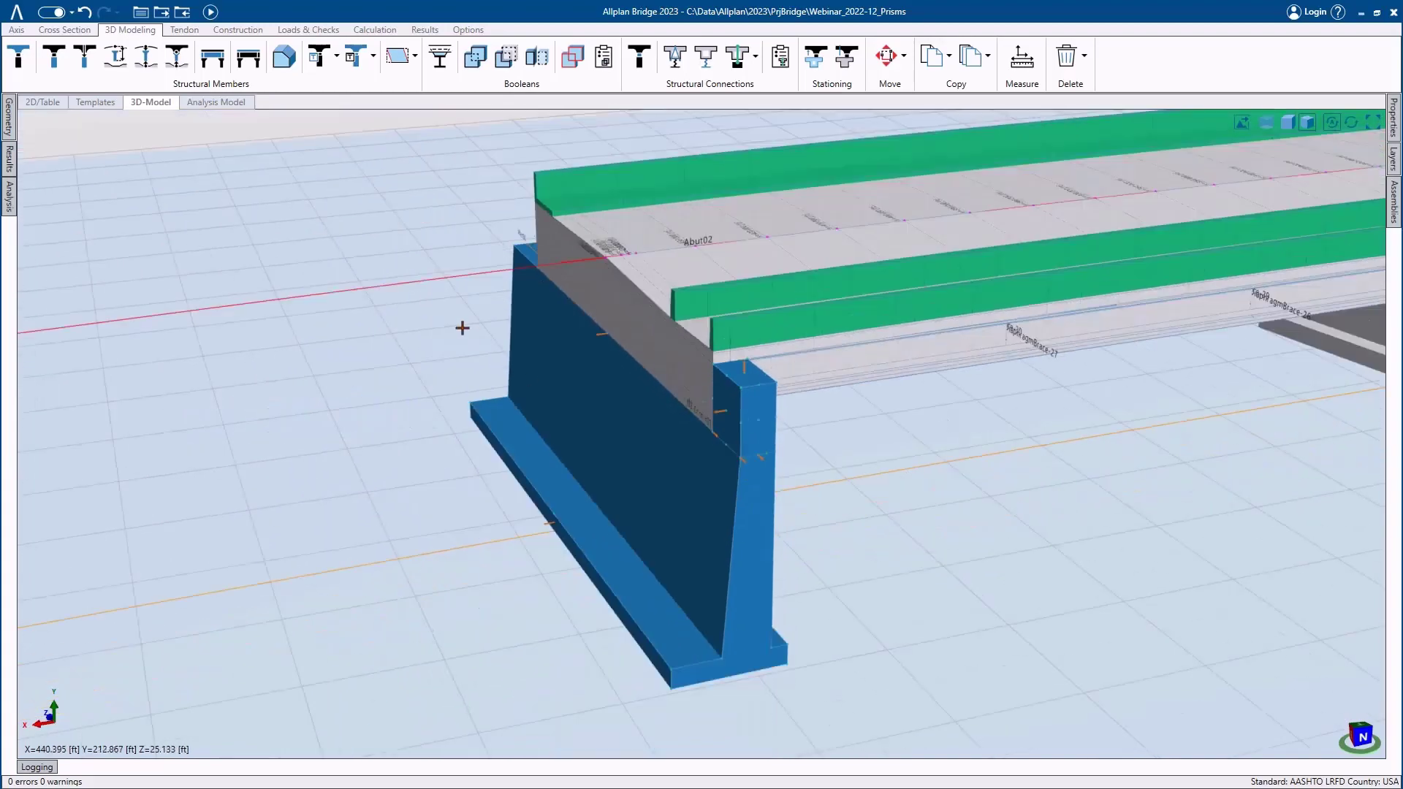
pyautogui.keyDown('shift'); pyautogui.moveTo(476, 321); pyautogui.dragTo(974, 354, button='middle'); pyautogui.keyUp('shift')
pyautogui.moveTo(823, 166); pyautogui.dragTo(805, 438, button='middle')
pyautogui.scroll(4, 755, 431)
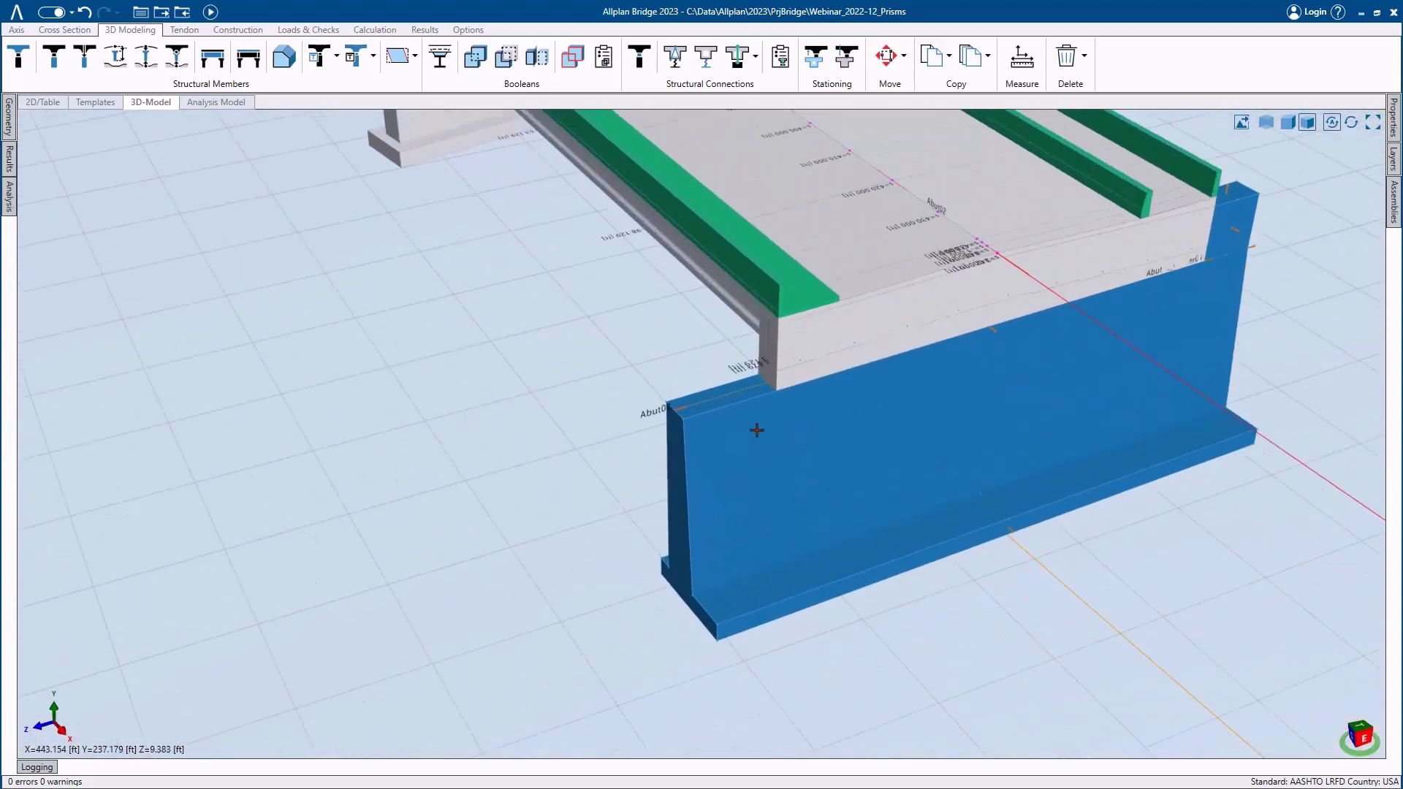
pyautogui.click(11, 131)
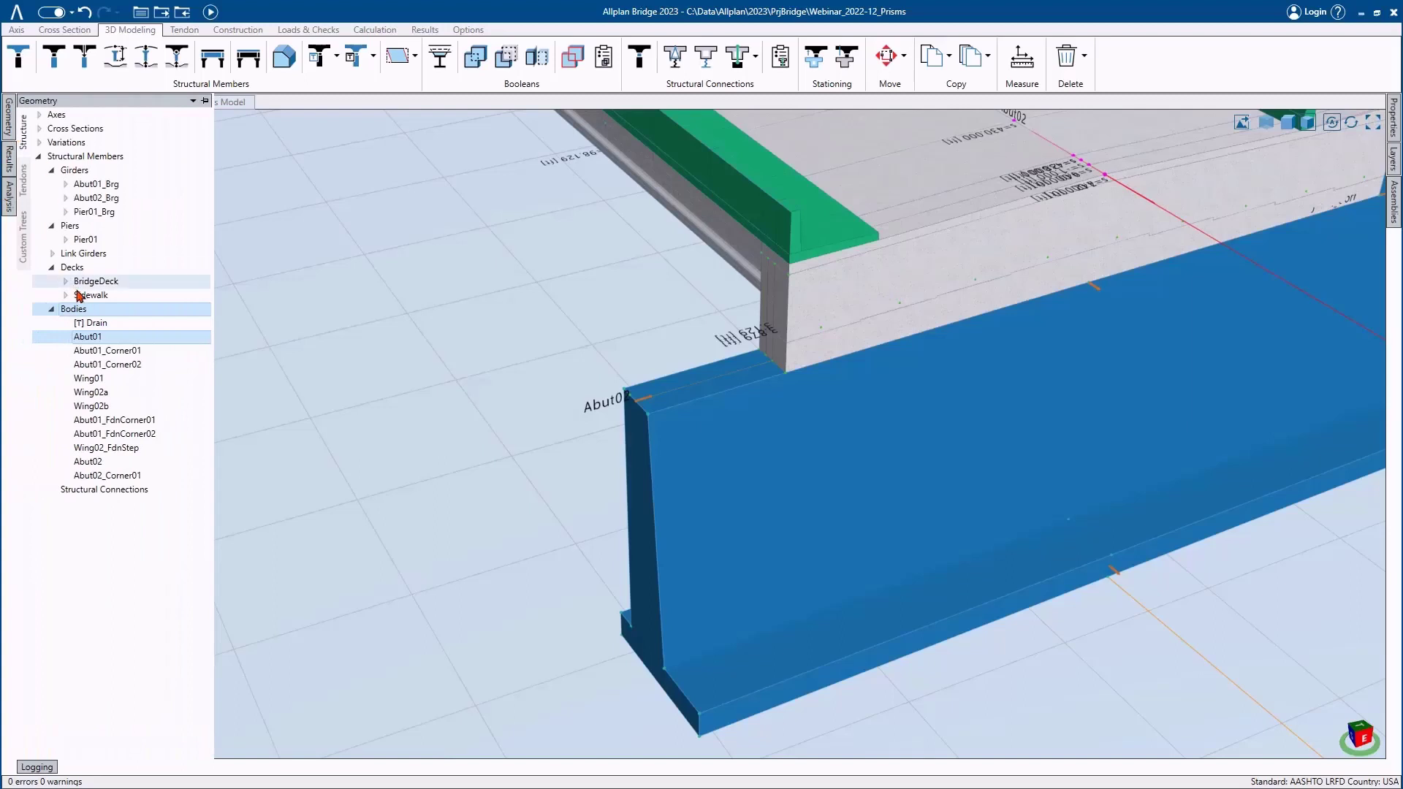
pyautogui.rightClick(90, 315)
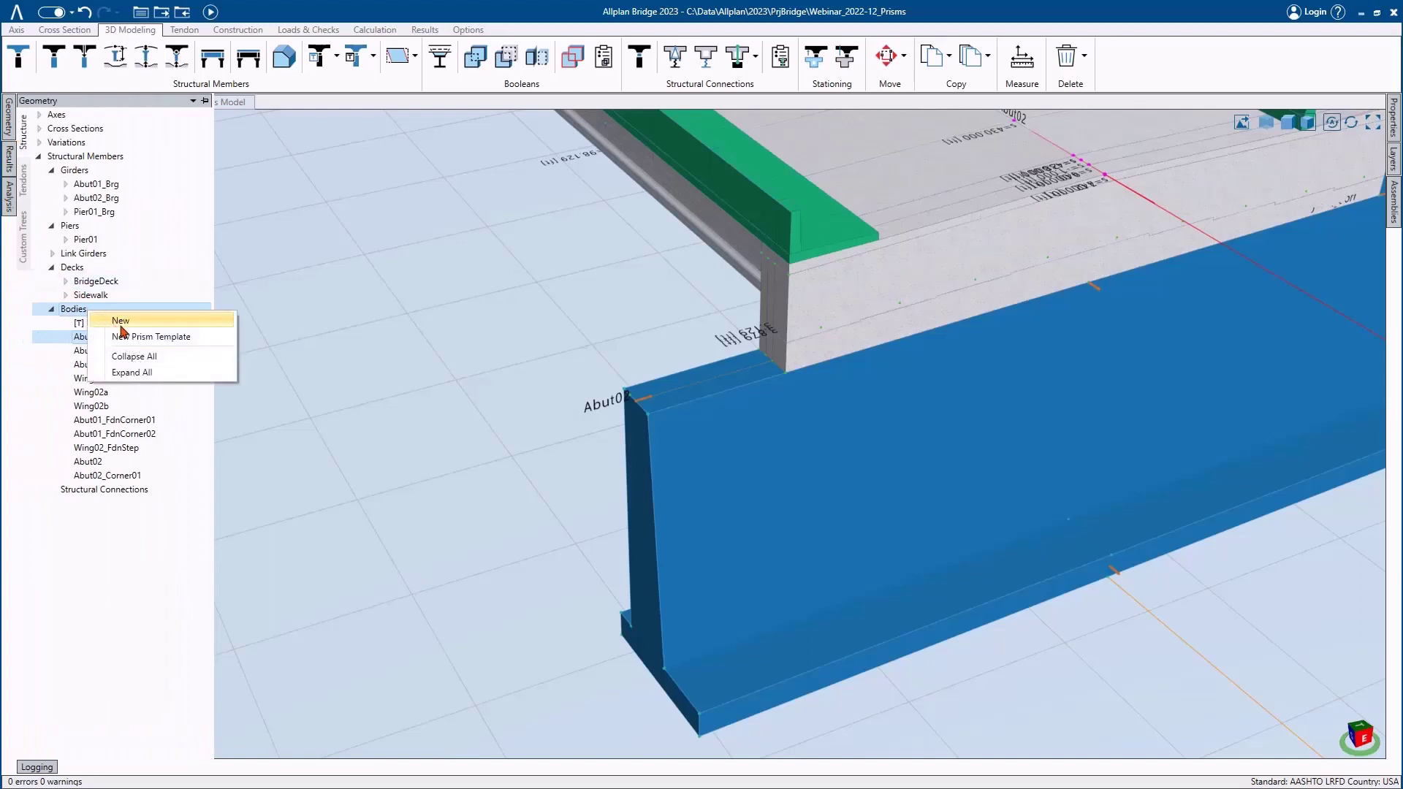
pyautogui.click(121, 321)
pyautogui.write('A')
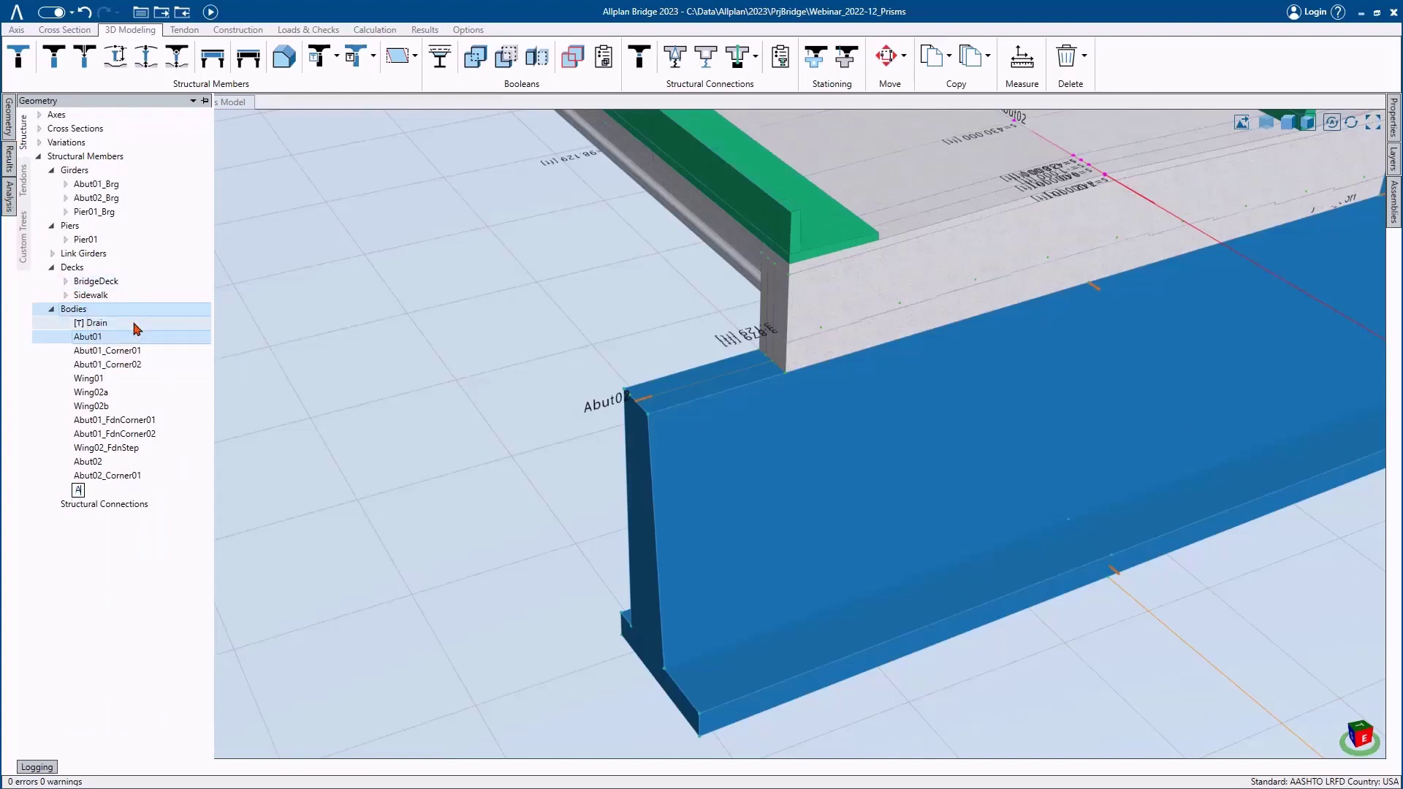
pyautogui.write('but02_Corner')
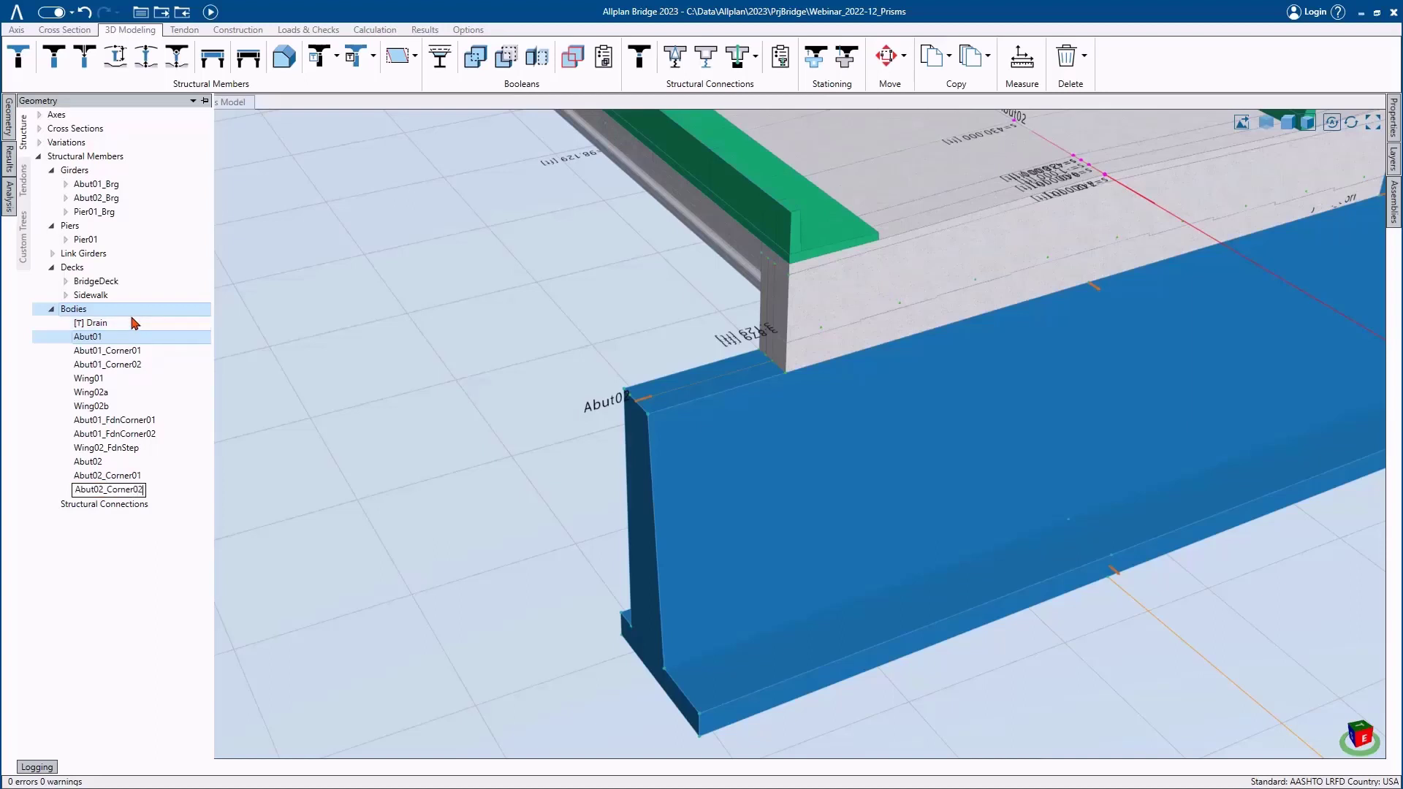
pyautogui.write('02')
pyautogui.press('Return')
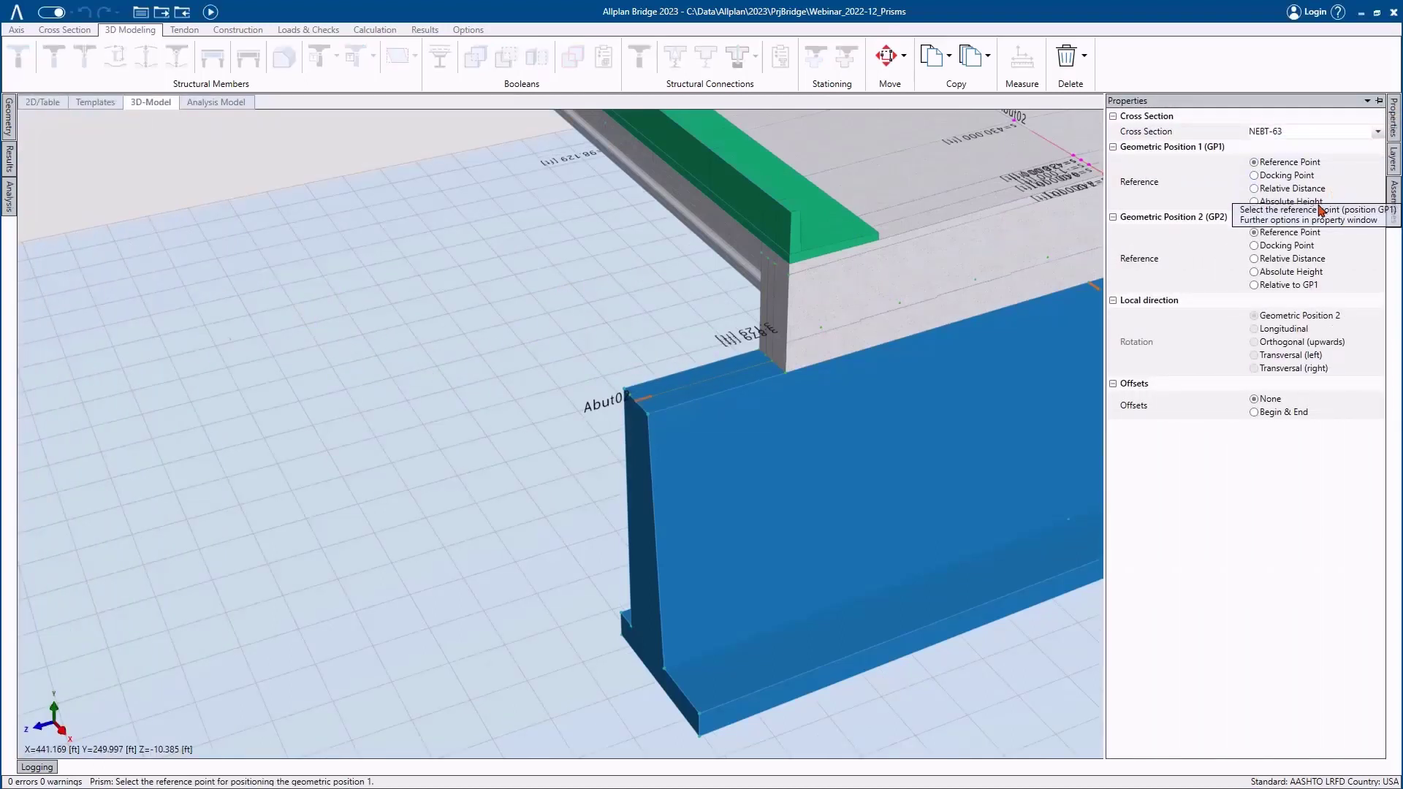
# - Assign the Rectangle cross section to Abut02_Corner02 and span it from the end diaphragm's bottom corner to the abutment's end on the single-barrier side
pyautogui.click(1378, 132)
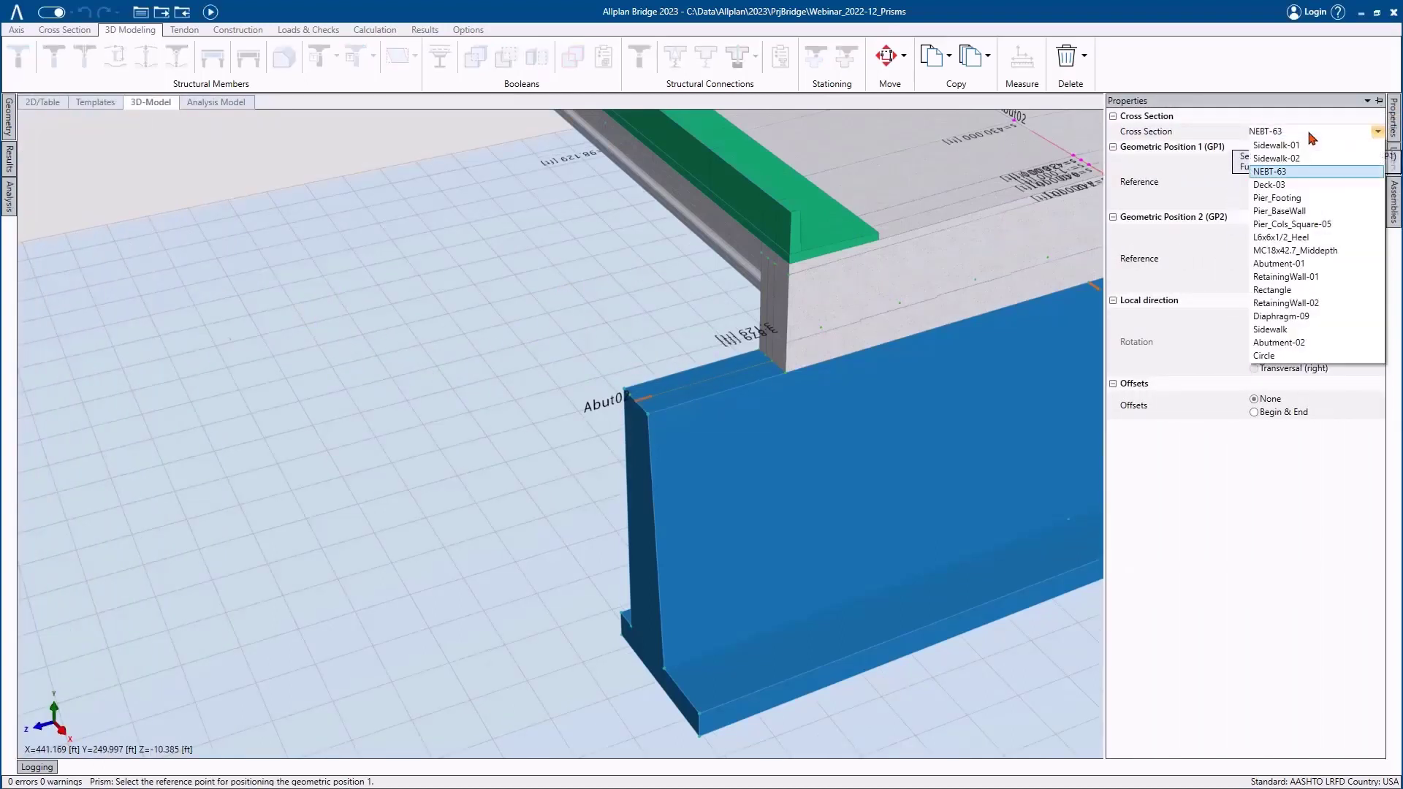
pyautogui.click(1291, 291)
pyautogui.moveTo(776, 454); pyautogui.dragTo(902, 456, button='middle')
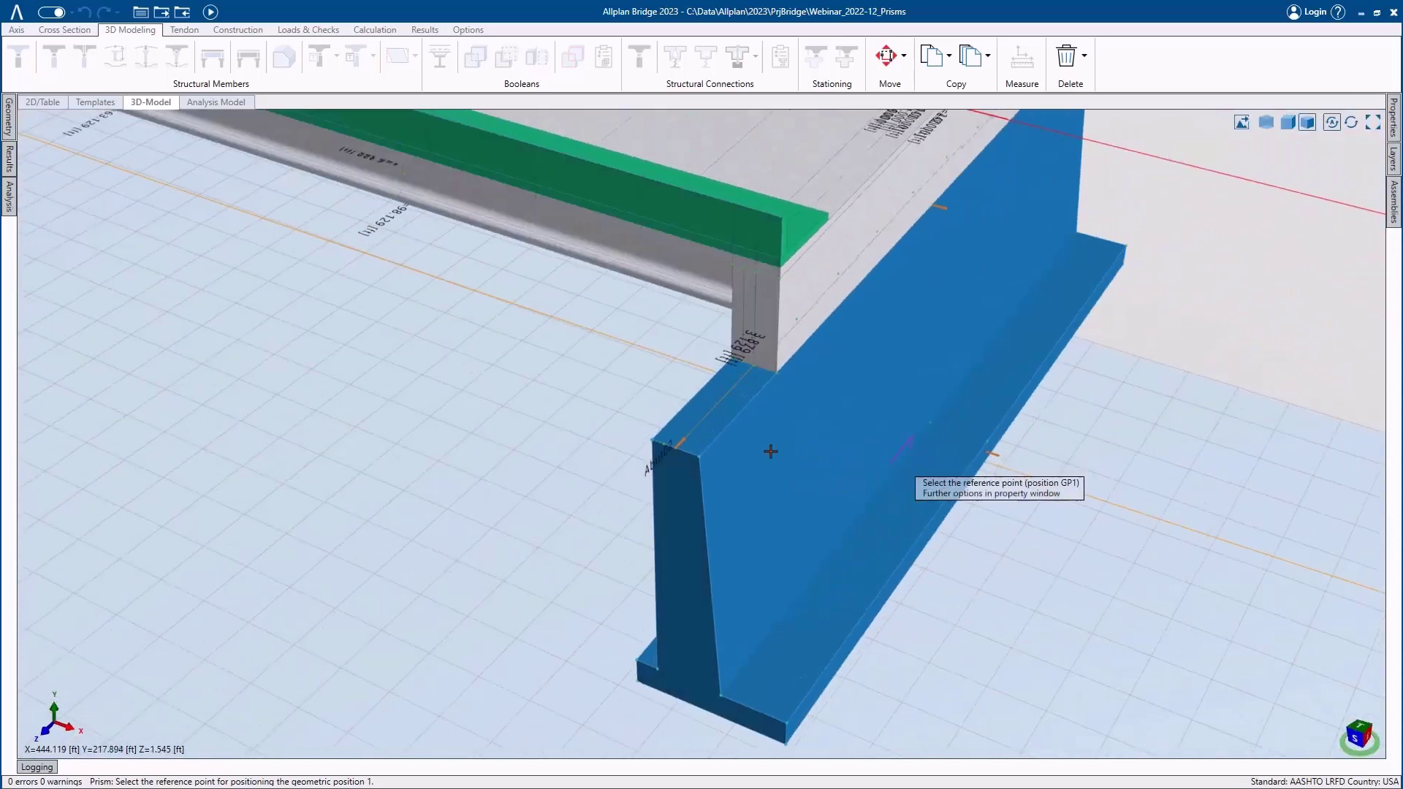
pyautogui.scroll(2, 732, 440)
pyautogui.scroll(2, 757, 409)
pyautogui.click(819, 309)
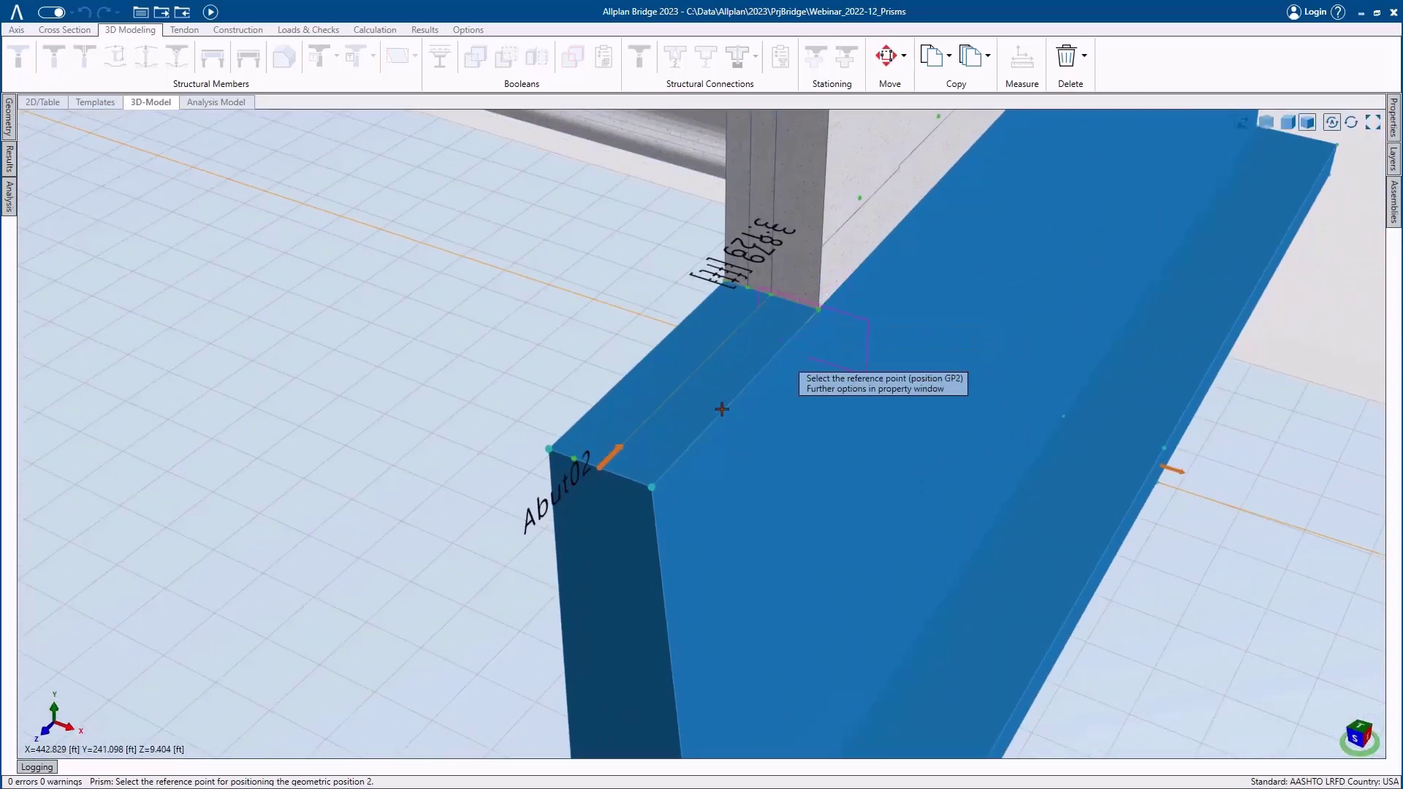
pyautogui.click(652, 484)
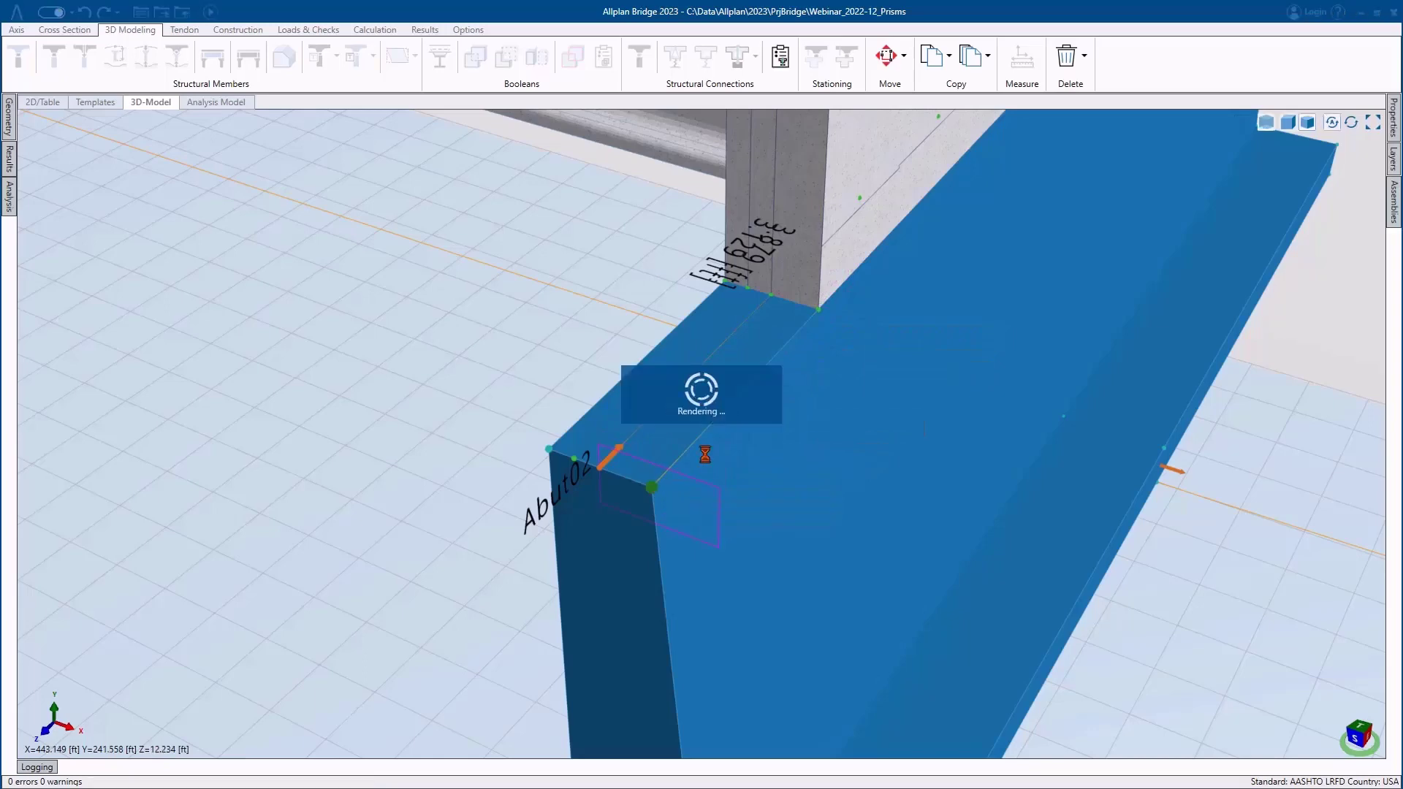
# - Raise the top of Abut02_Corner02 (yPos) to the diaphragm's reference point at the deck's underside, about 8.67 ft
pyautogui.moveTo(801, 365); pyautogui.dragTo(755, 348, button='middle')
pyautogui.click(747, 349)
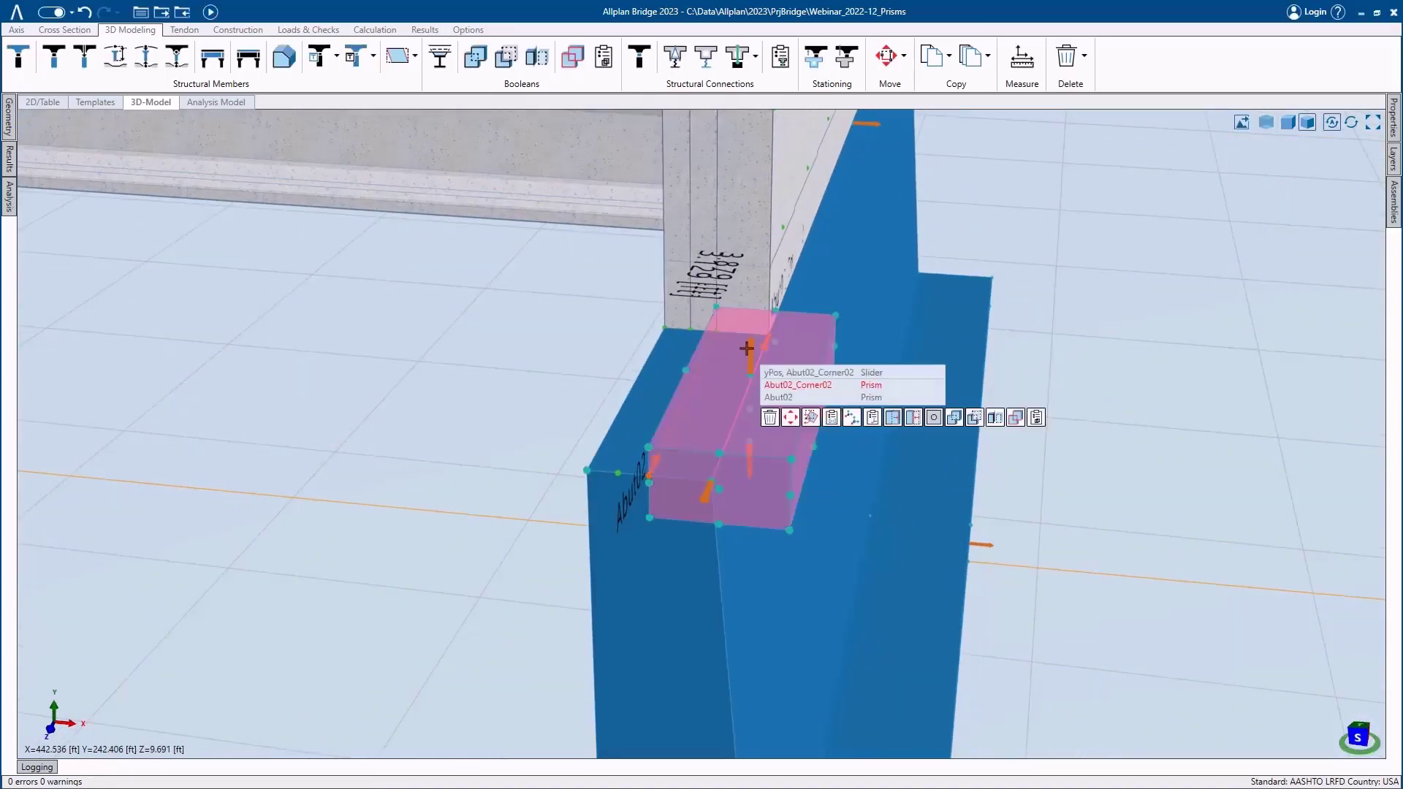
pyautogui.click(810, 373)
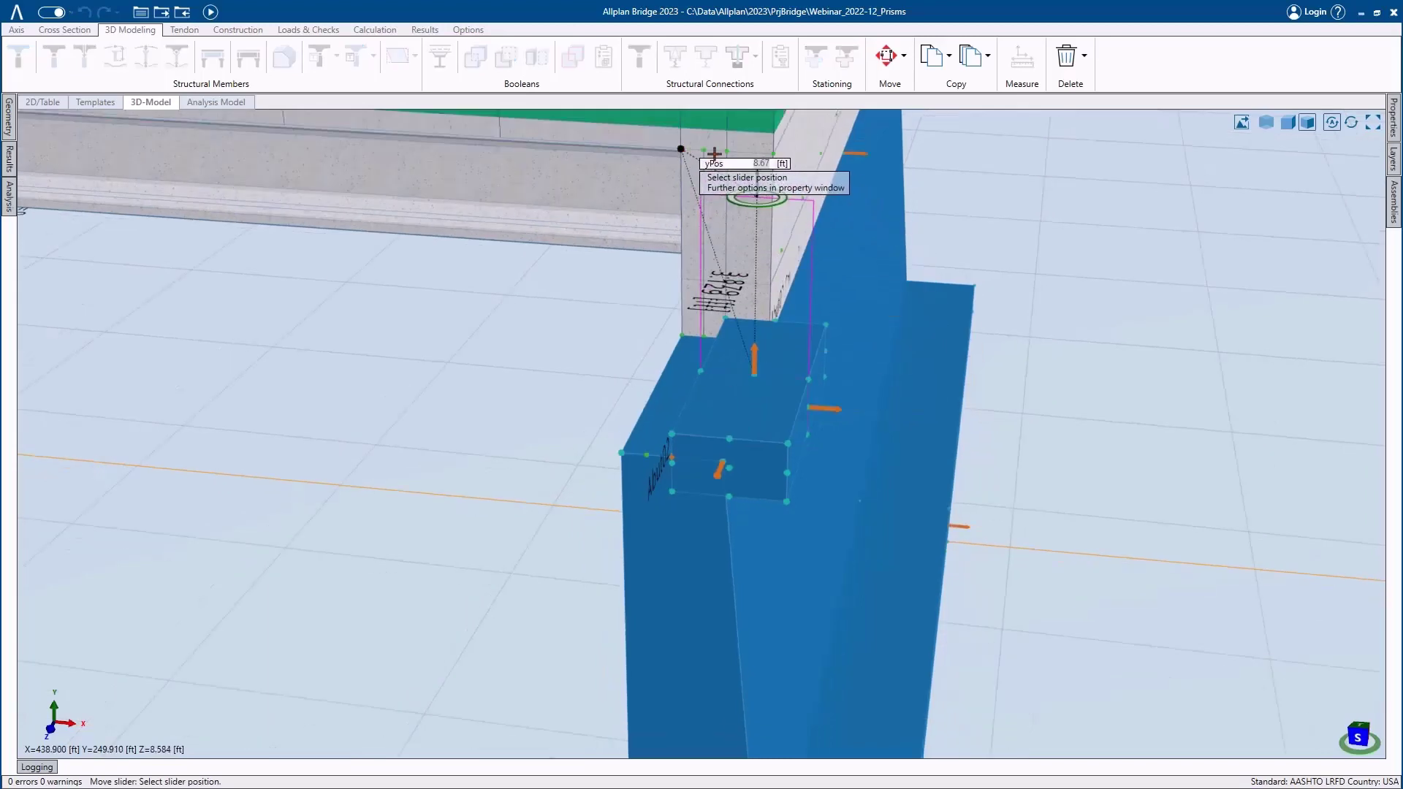
pyautogui.click(782, 162)
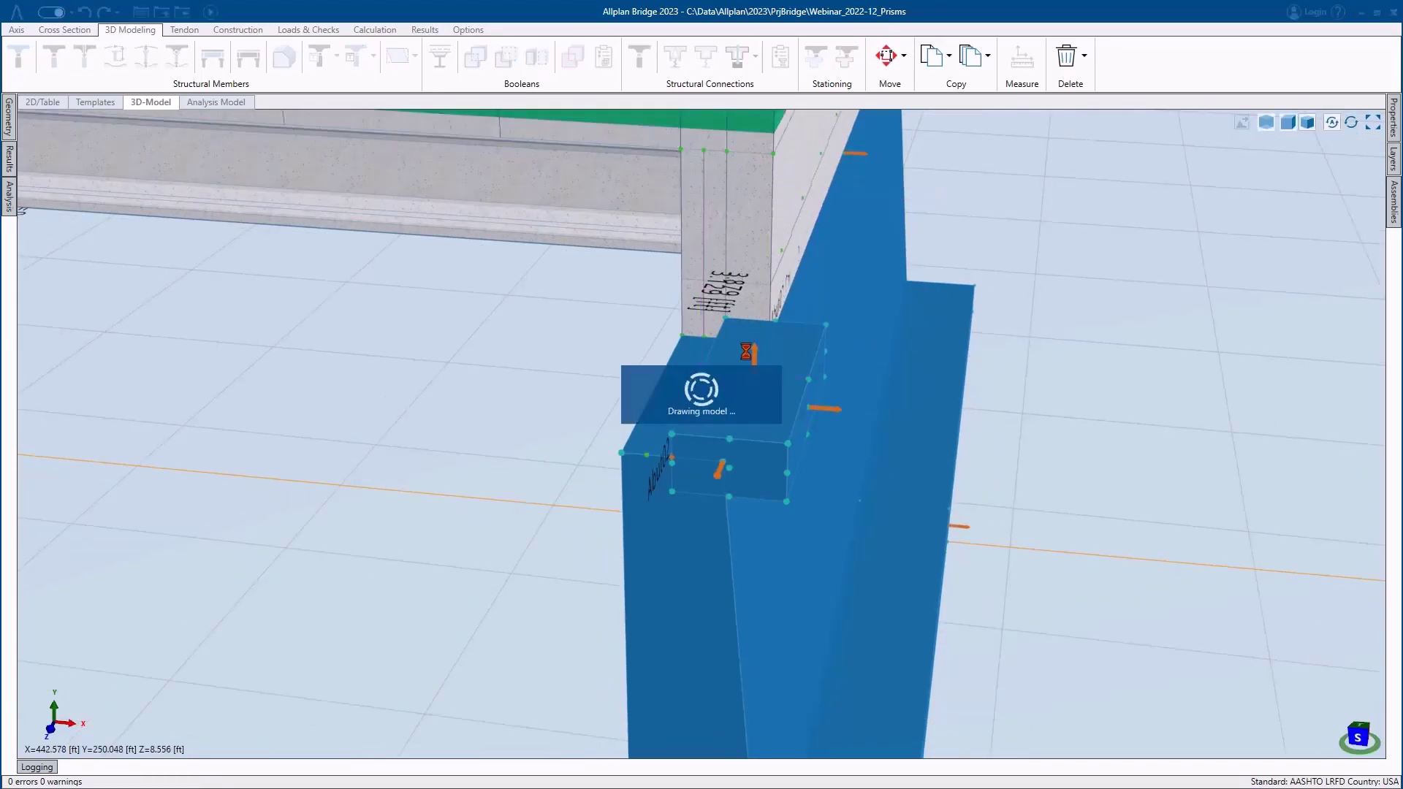
# - Extend Abut02_Corner02 toward the span (zPos) to the abutment stem's front top corner, about 4 ft
pyautogui.moveTo(731, 431); pyautogui.dragTo(760, 468, button='middle')
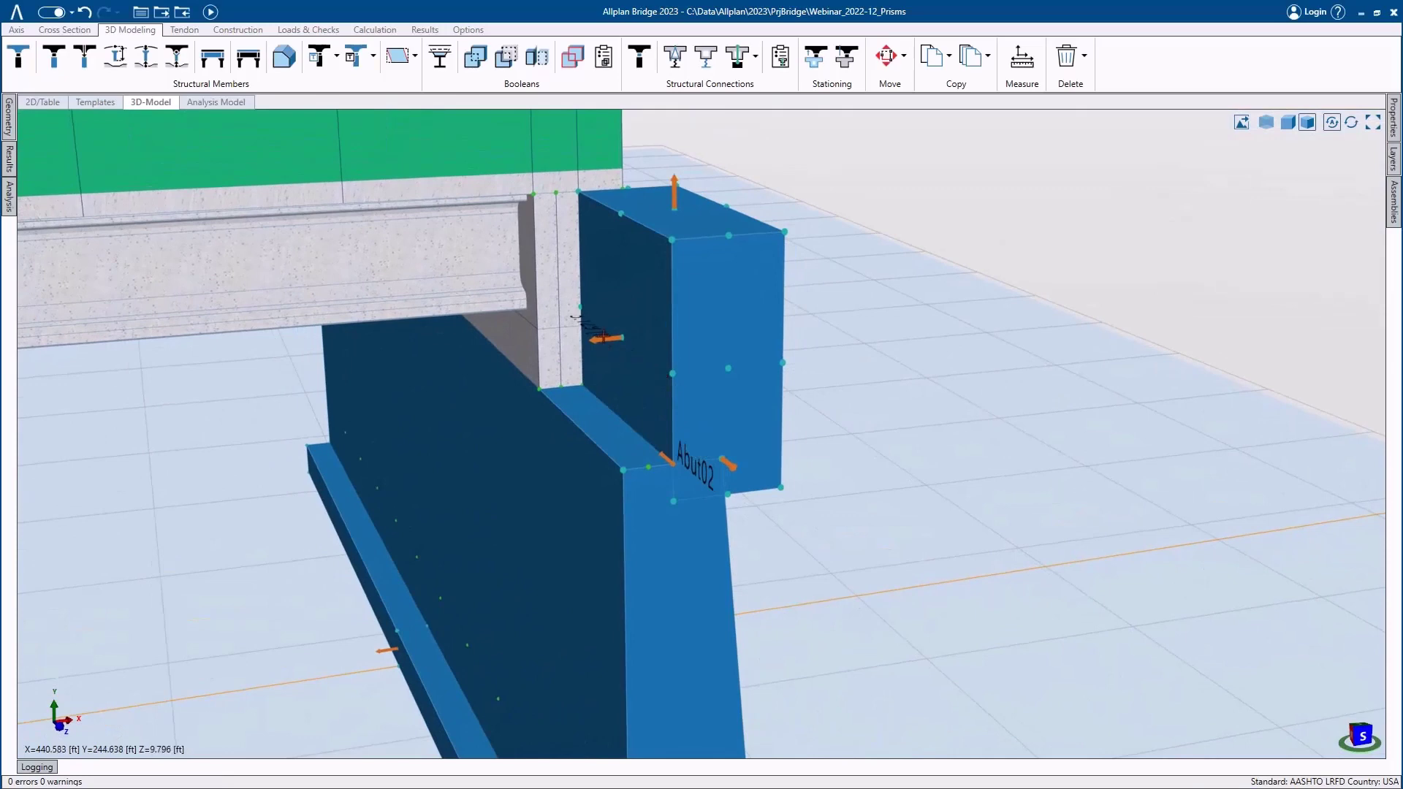
pyautogui.click(632, 356)
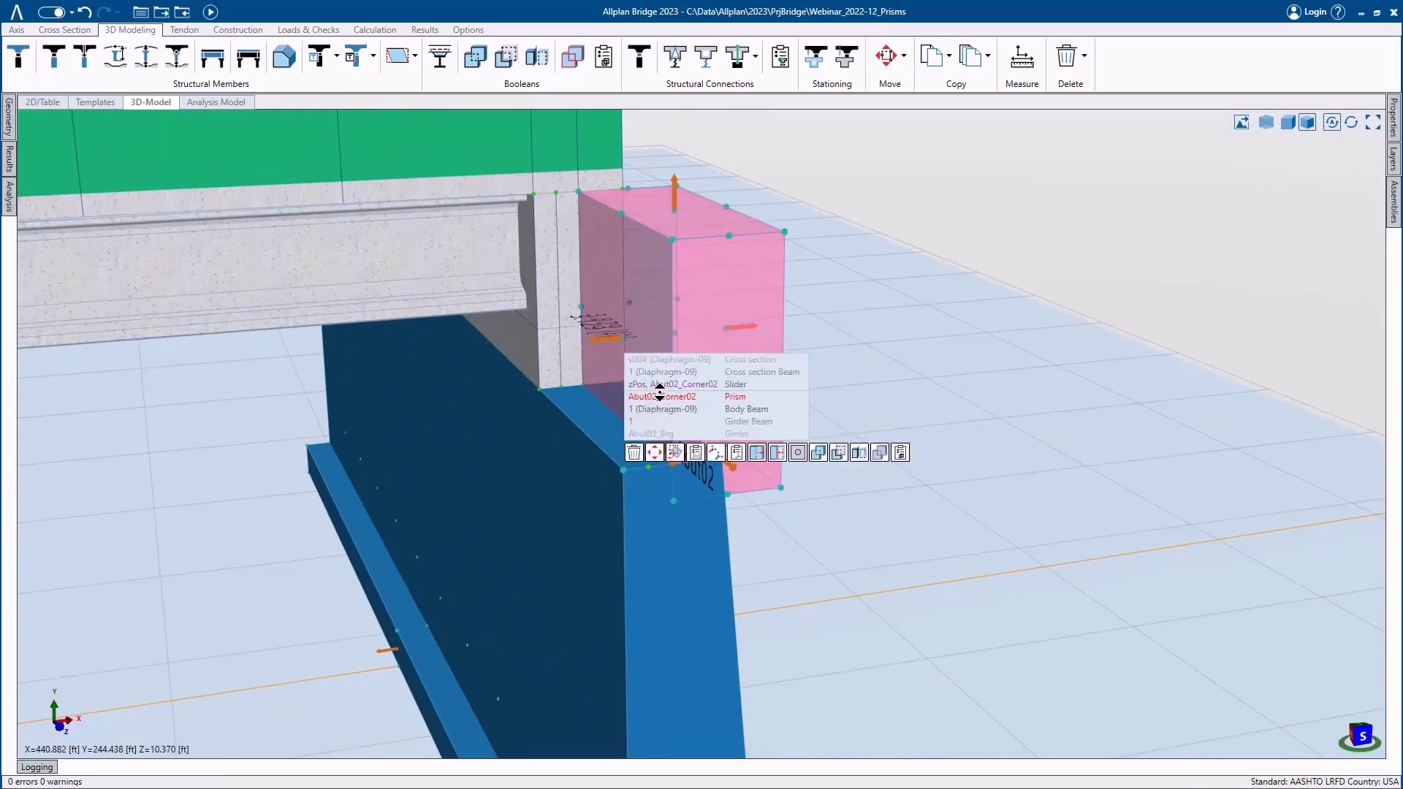
pyautogui.click(650, 383)
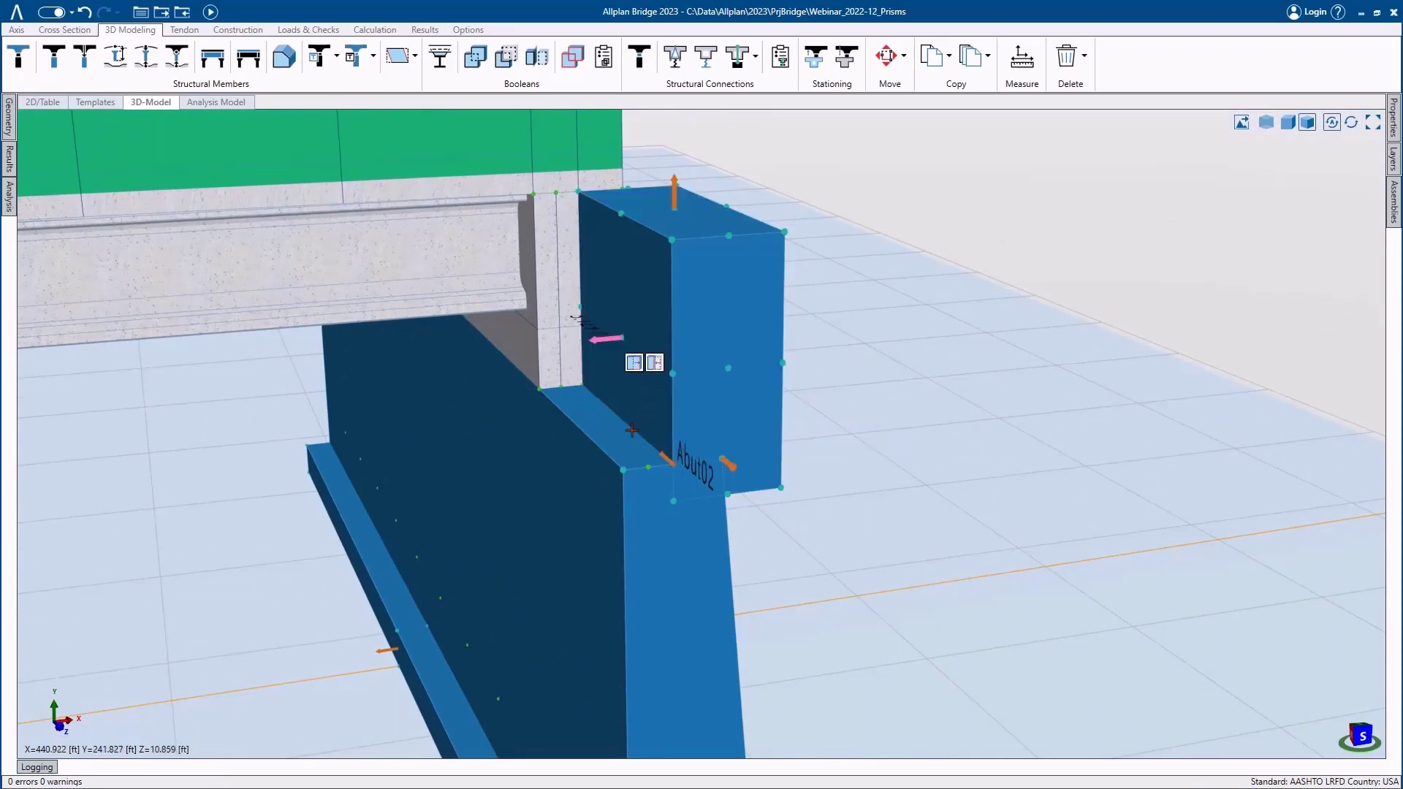
pyautogui.click(623, 469)
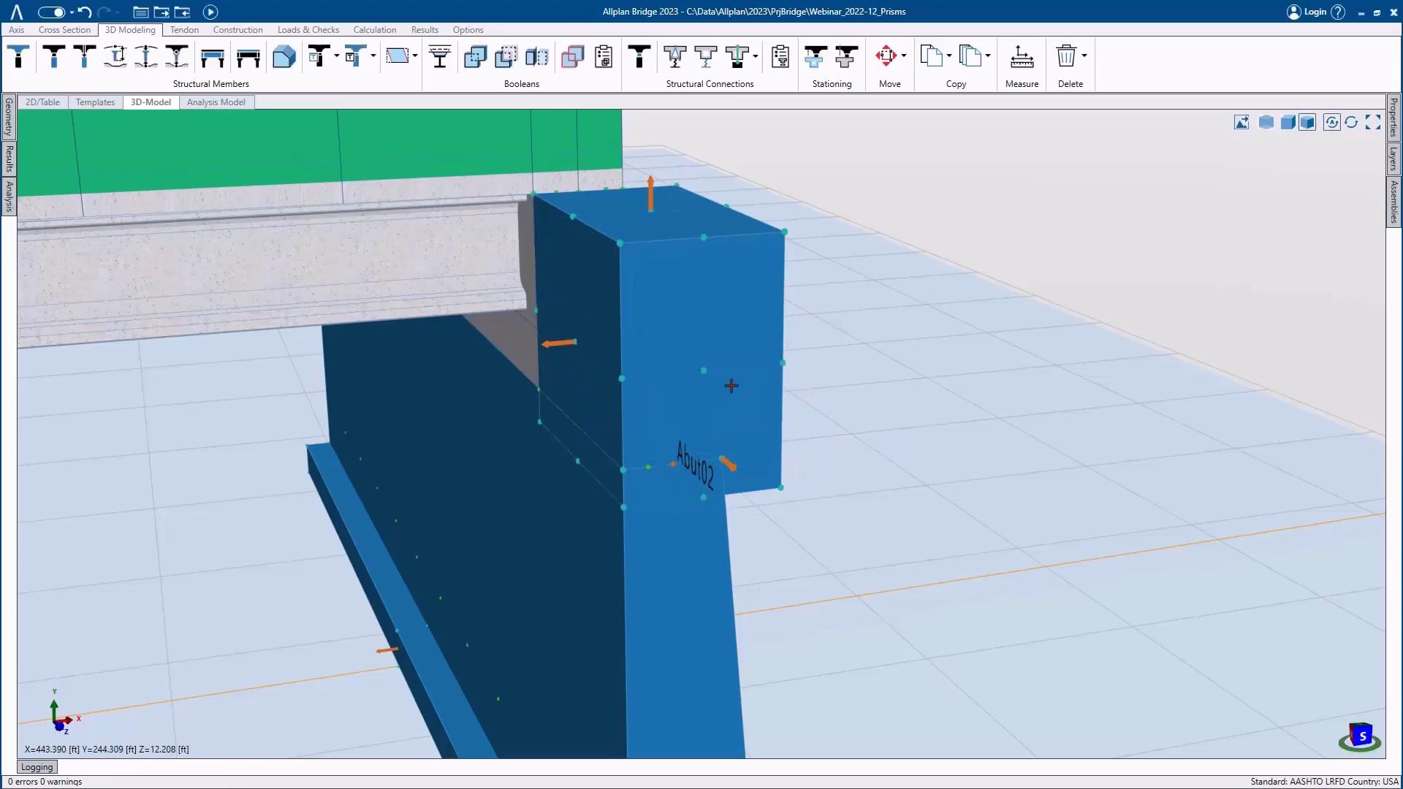
# - Set the yNeg and zNeg dimensions of Abut02_Corner02 to 0 ft and recalculate the model
pyautogui.click(721, 284)
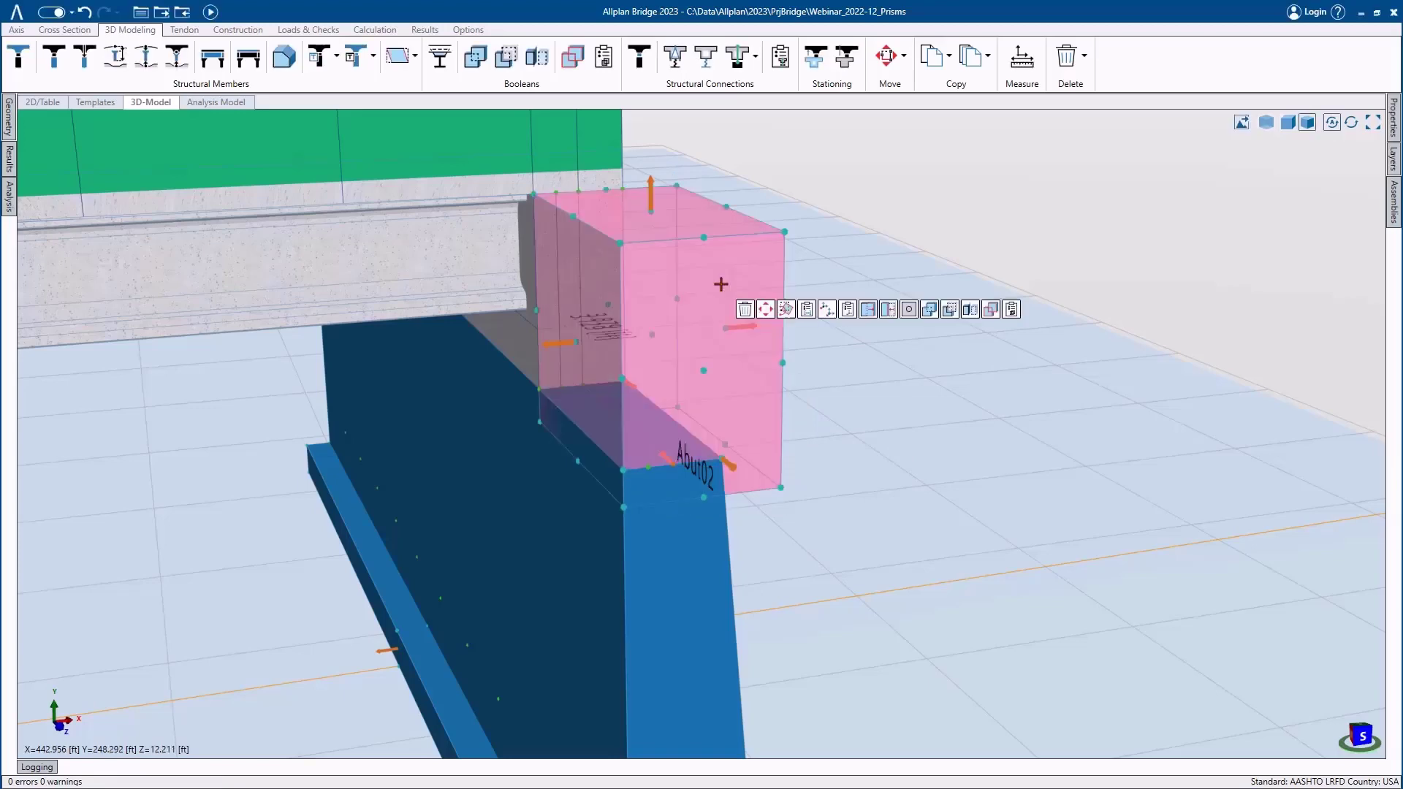
pyautogui.click(1393, 117)
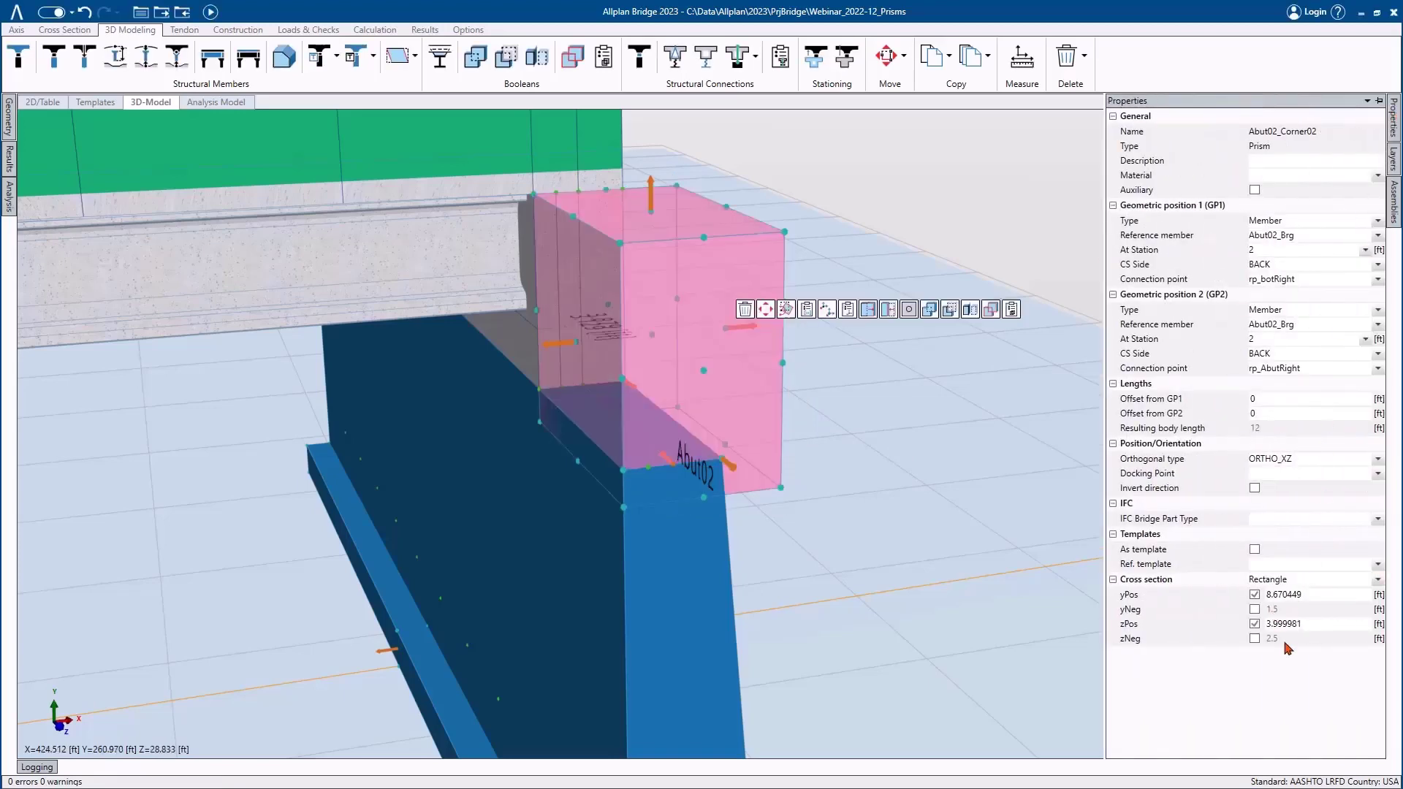
pyautogui.click(1254, 609)
pyautogui.click(1255, 638)
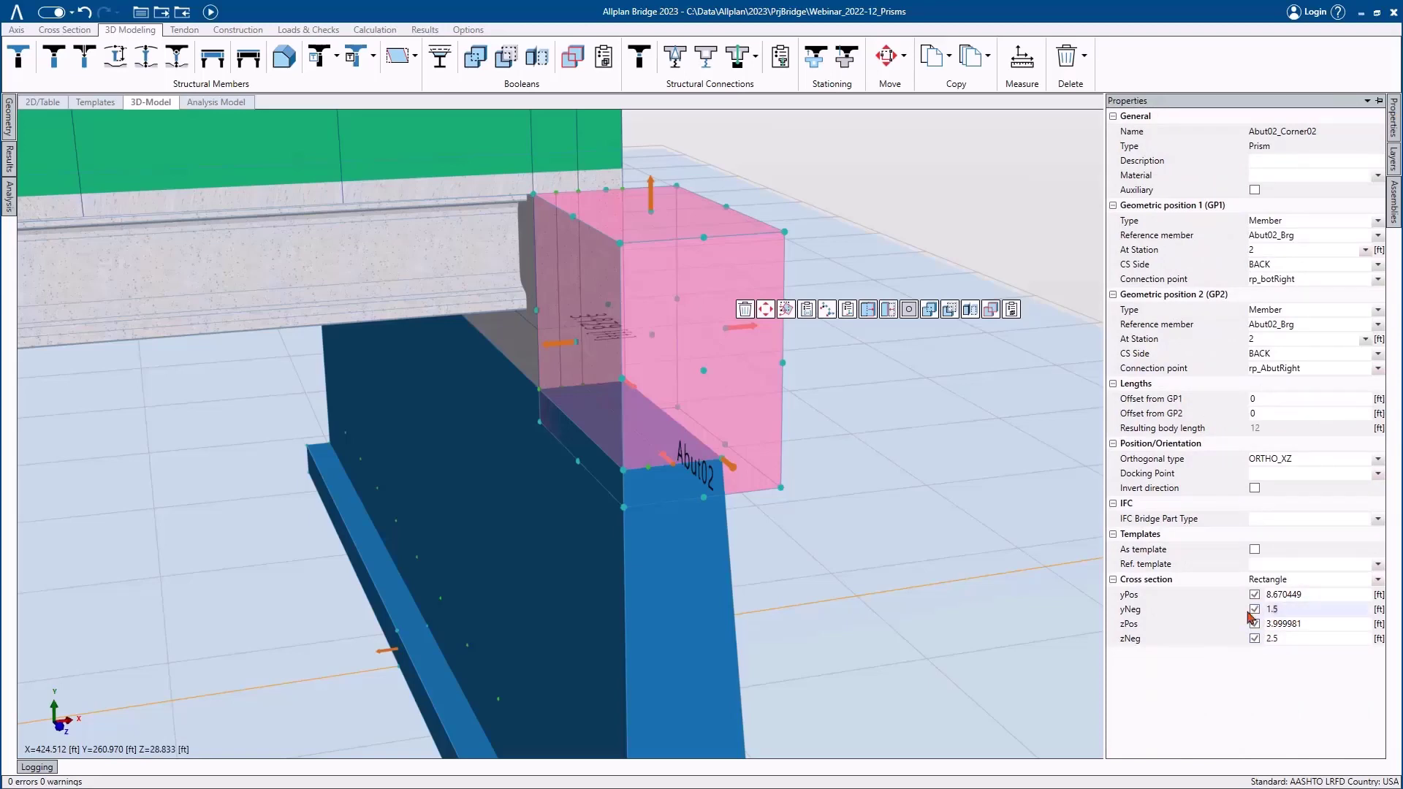
pyautogui.doubleClick(1284, 638)
pyautogui.write('0')
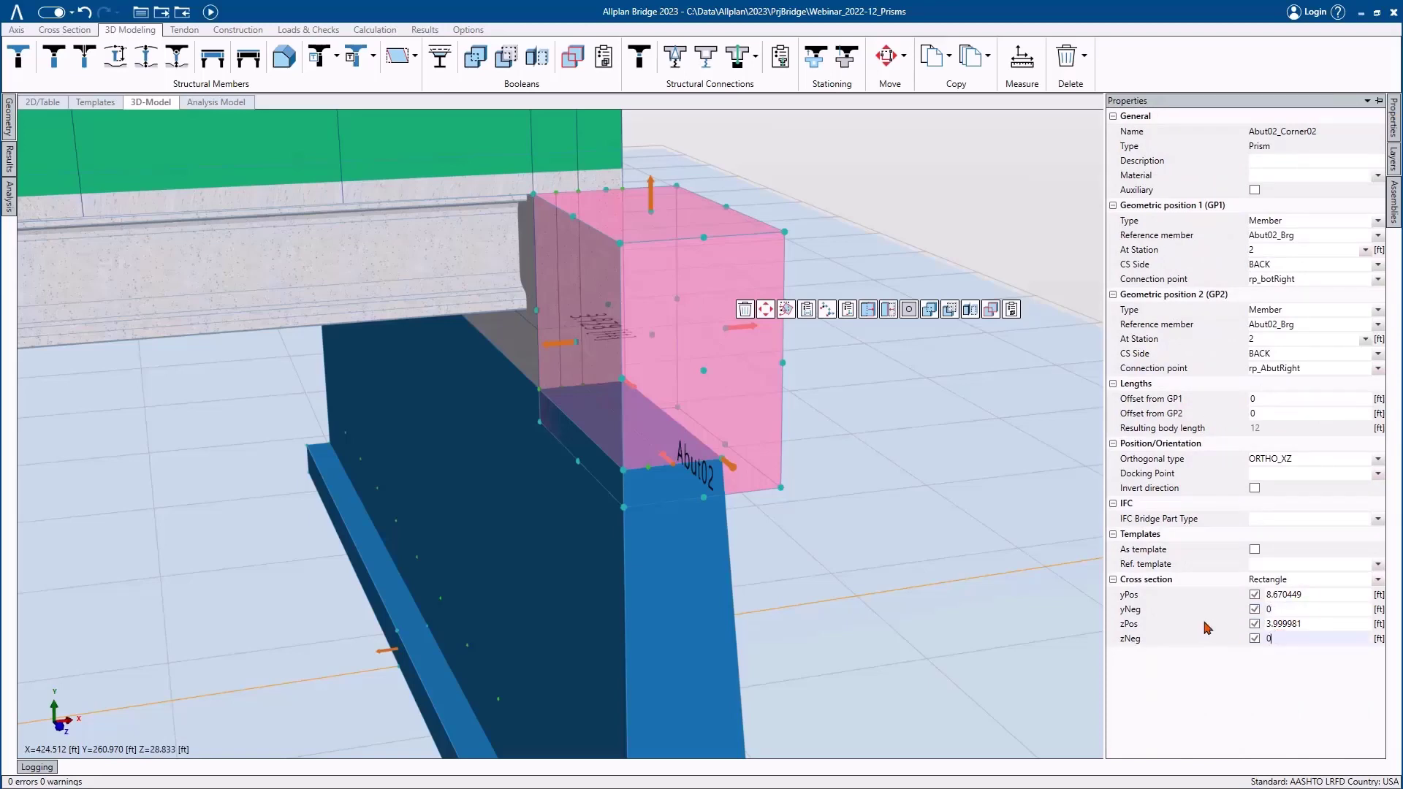
pyautogui.press('Return')
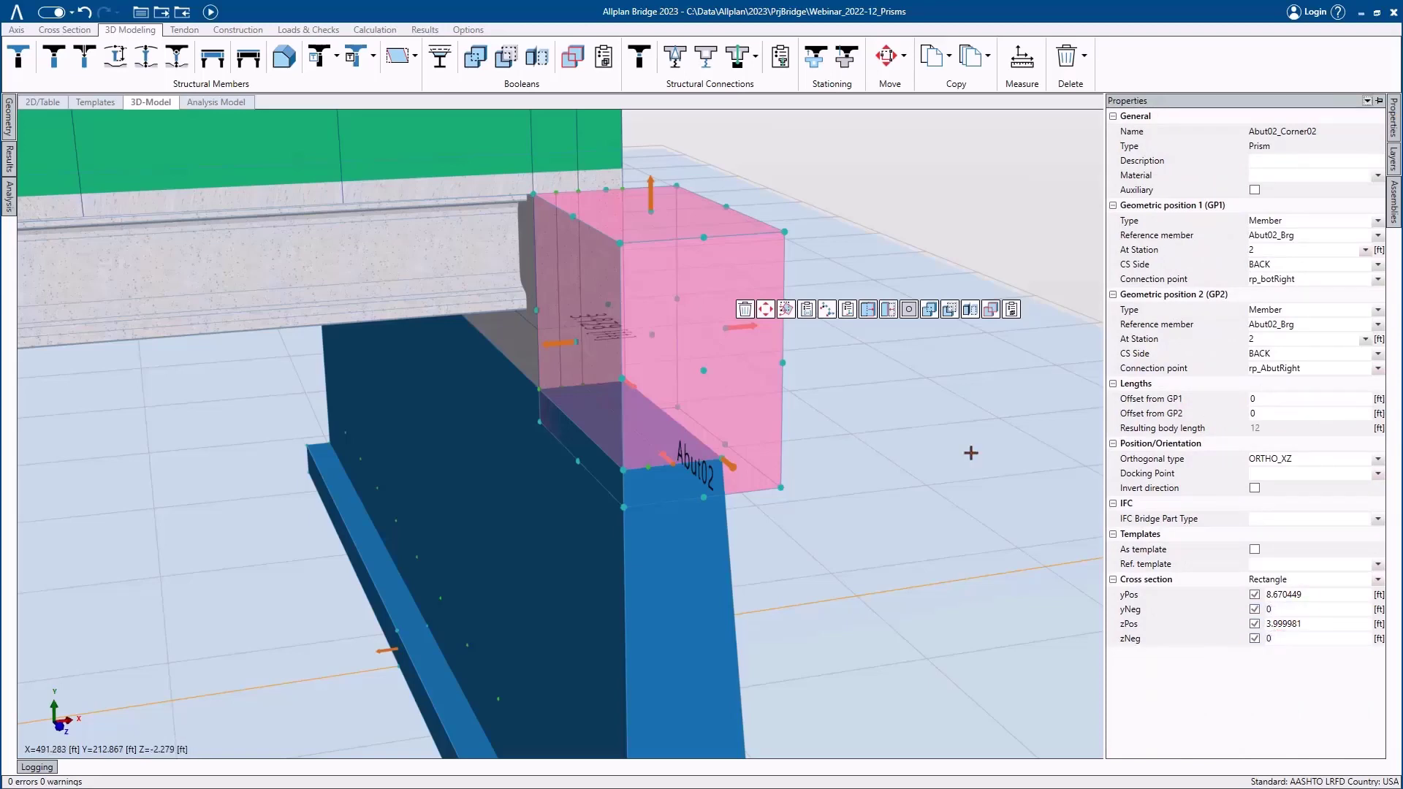
pyautogui.click(210, 12)
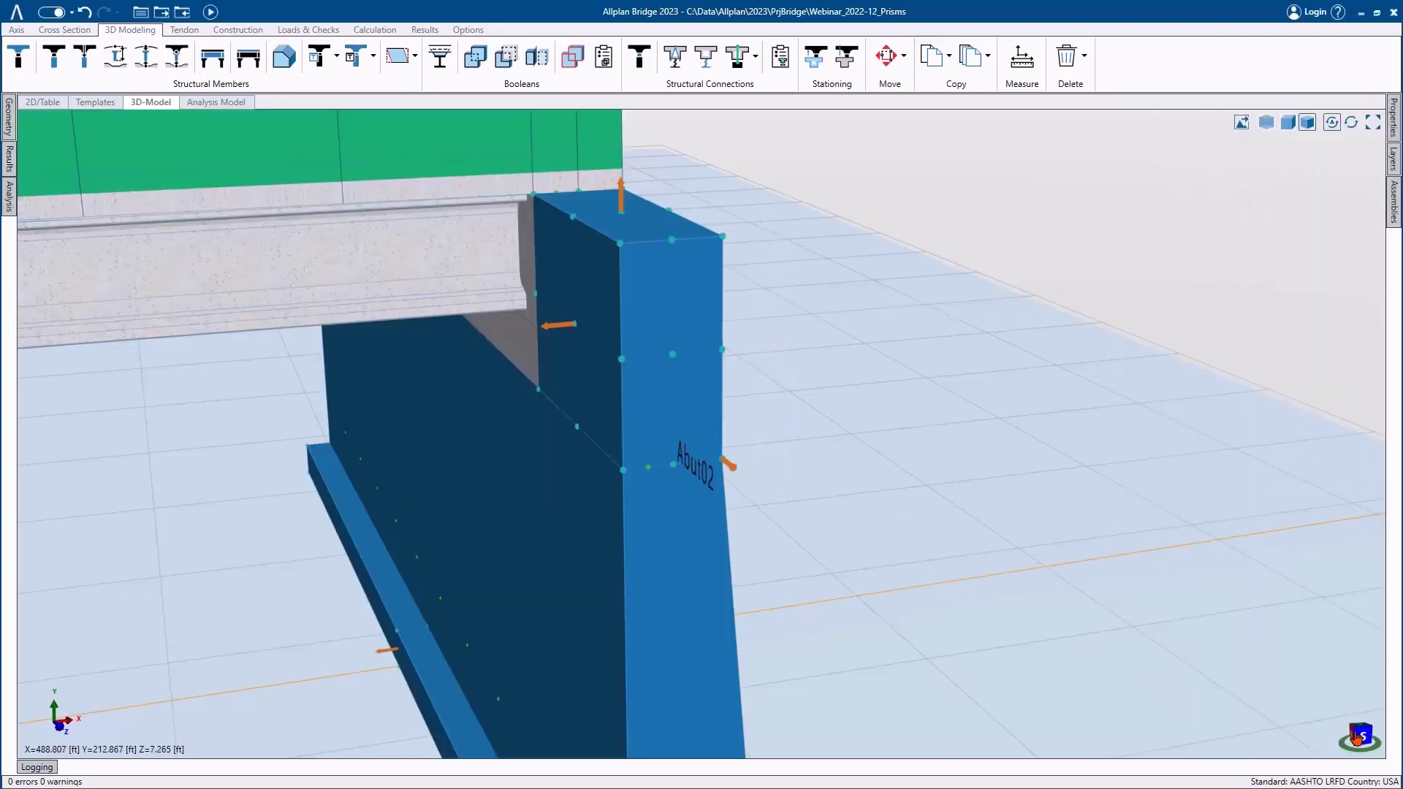
# - Create a new prism body named Wing03 in the Bodies group
pyautogui.click(1355, 738)
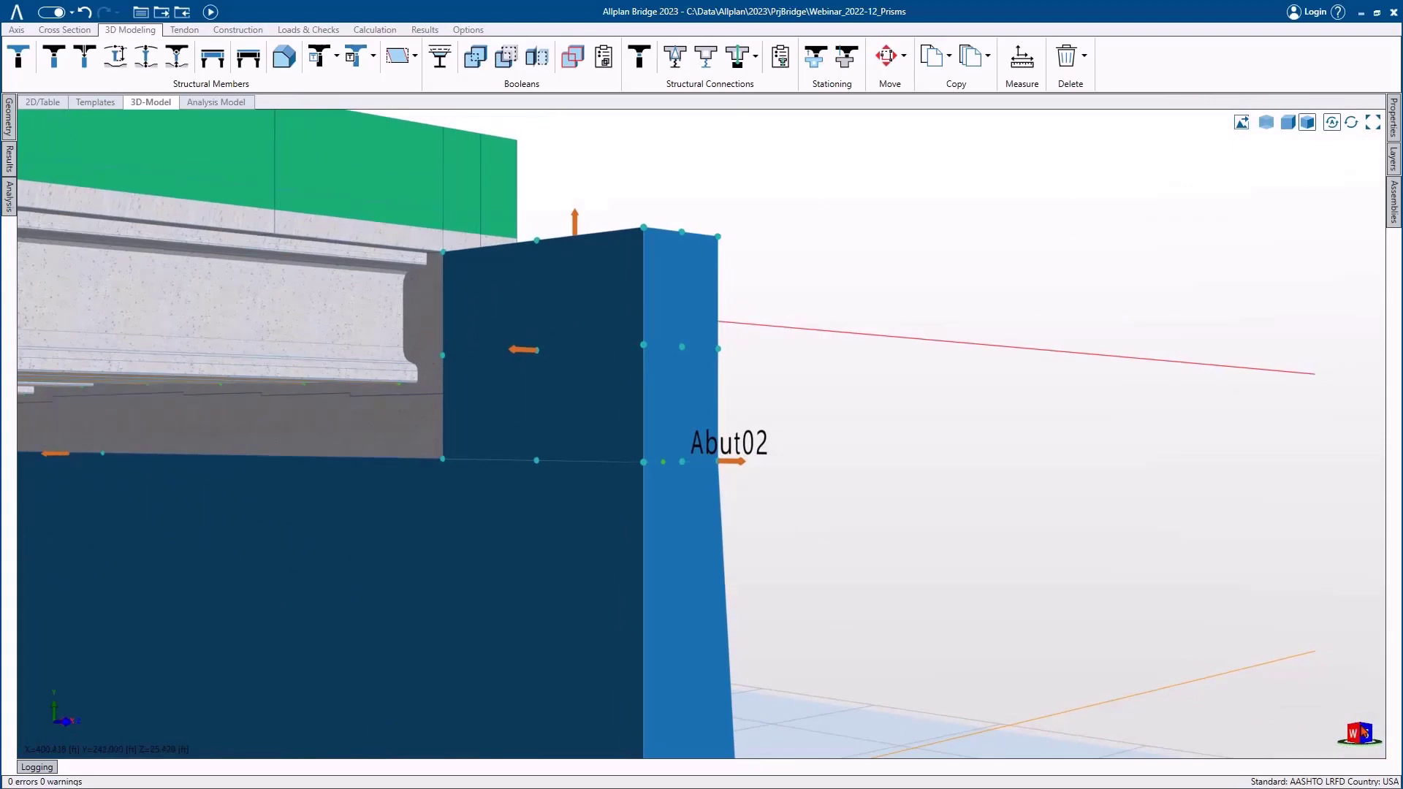
pyautogui.click(1361, 732)
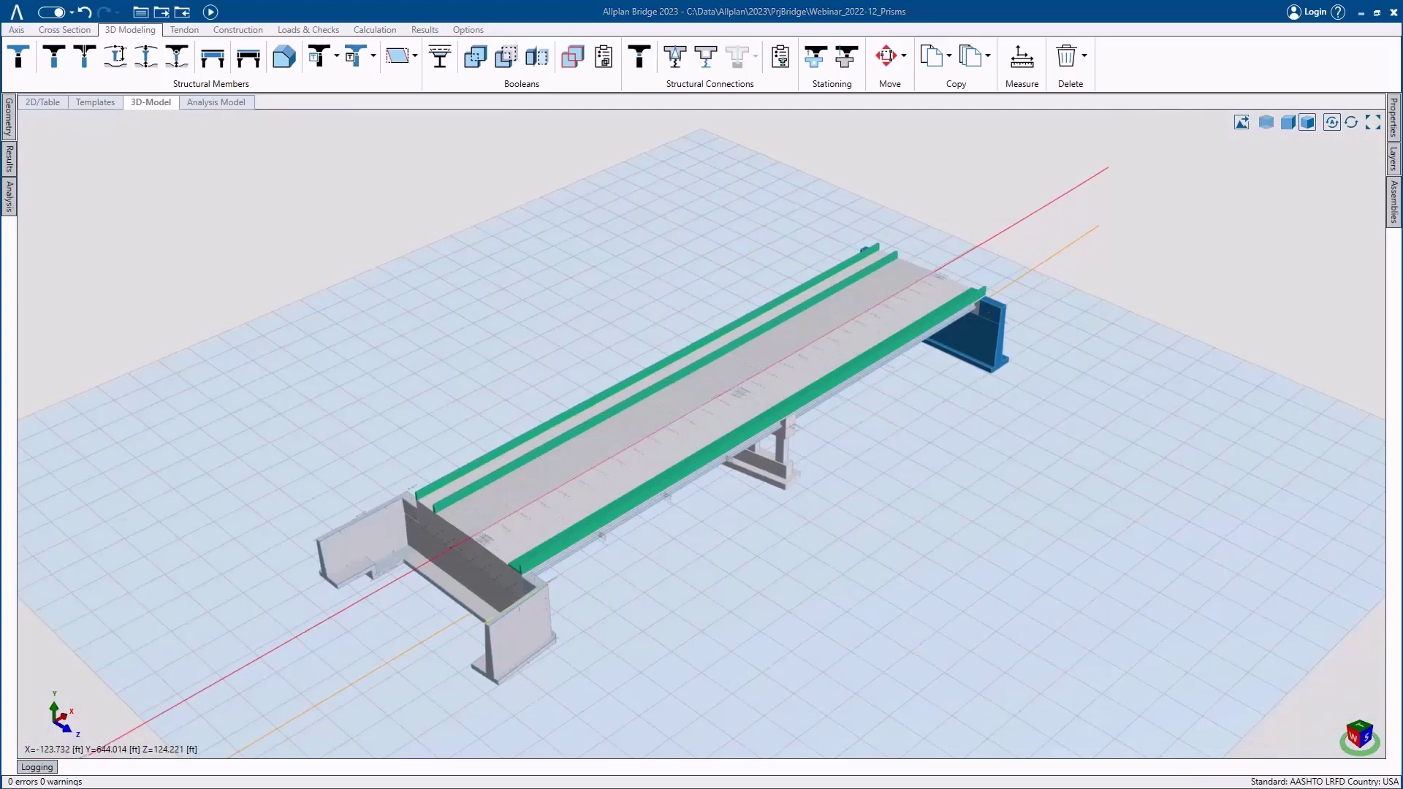
pyautogui.moveTo(700, 327); pyautogui.dragTo(747, 208, button='middle')
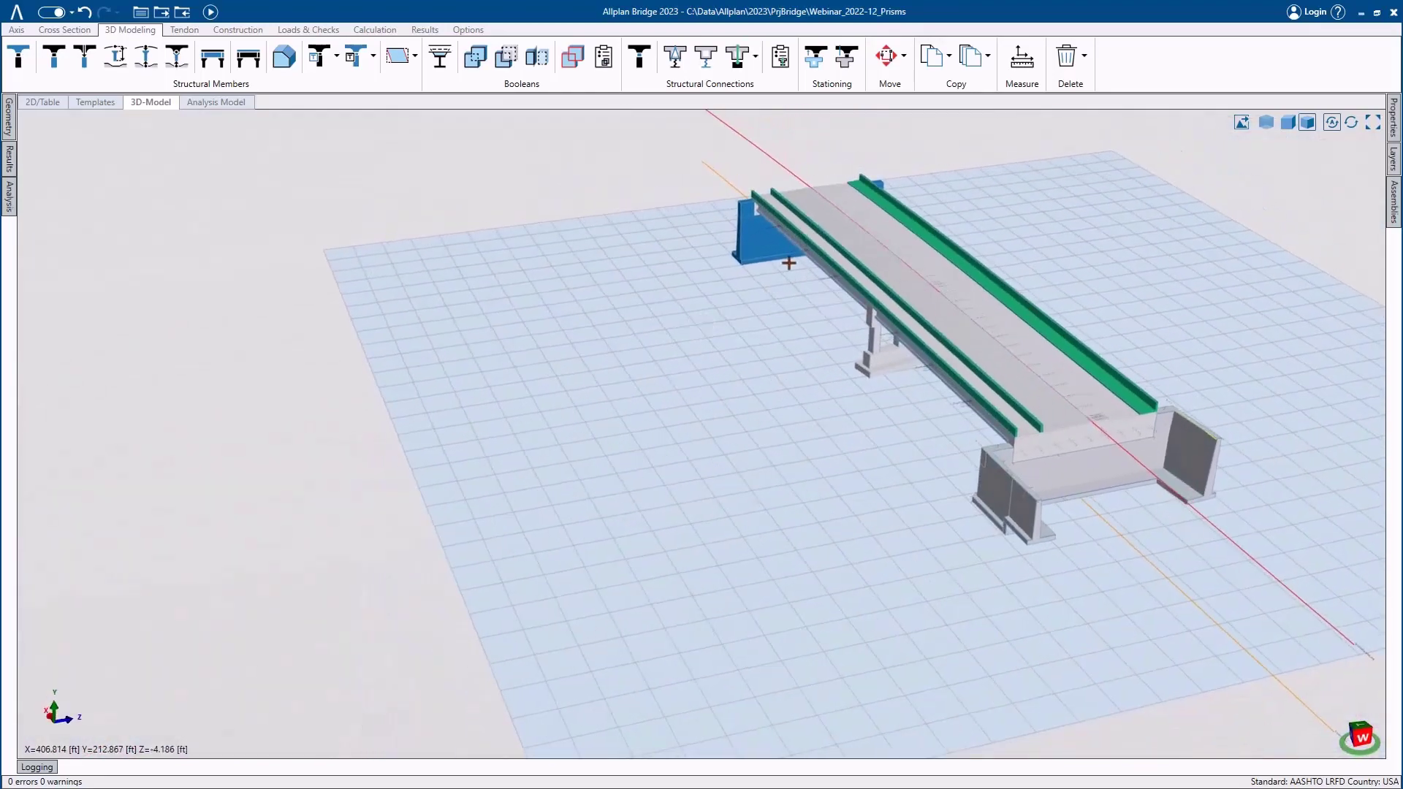
pyautogui.scroll(3, 747, 208)
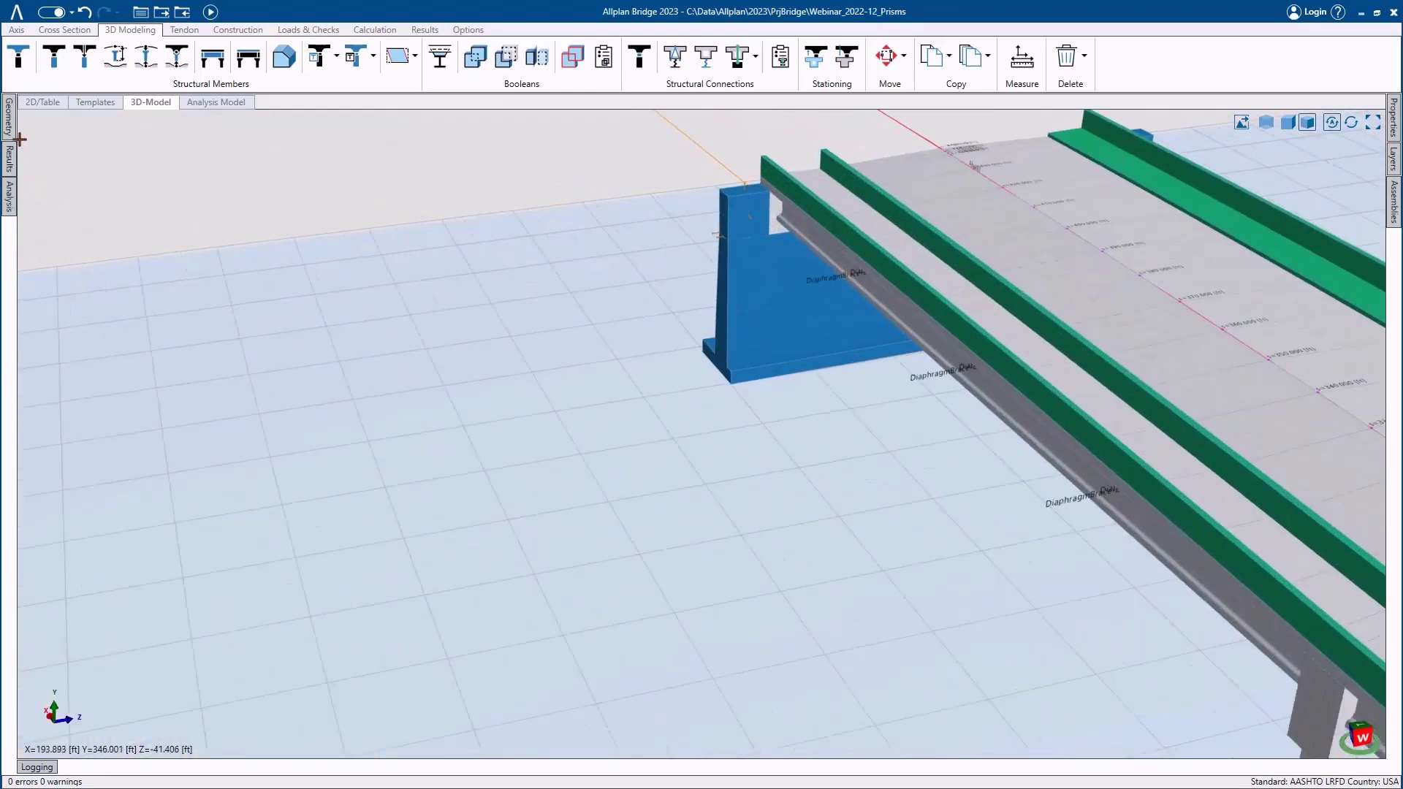
pyautogui.click(11, 123)
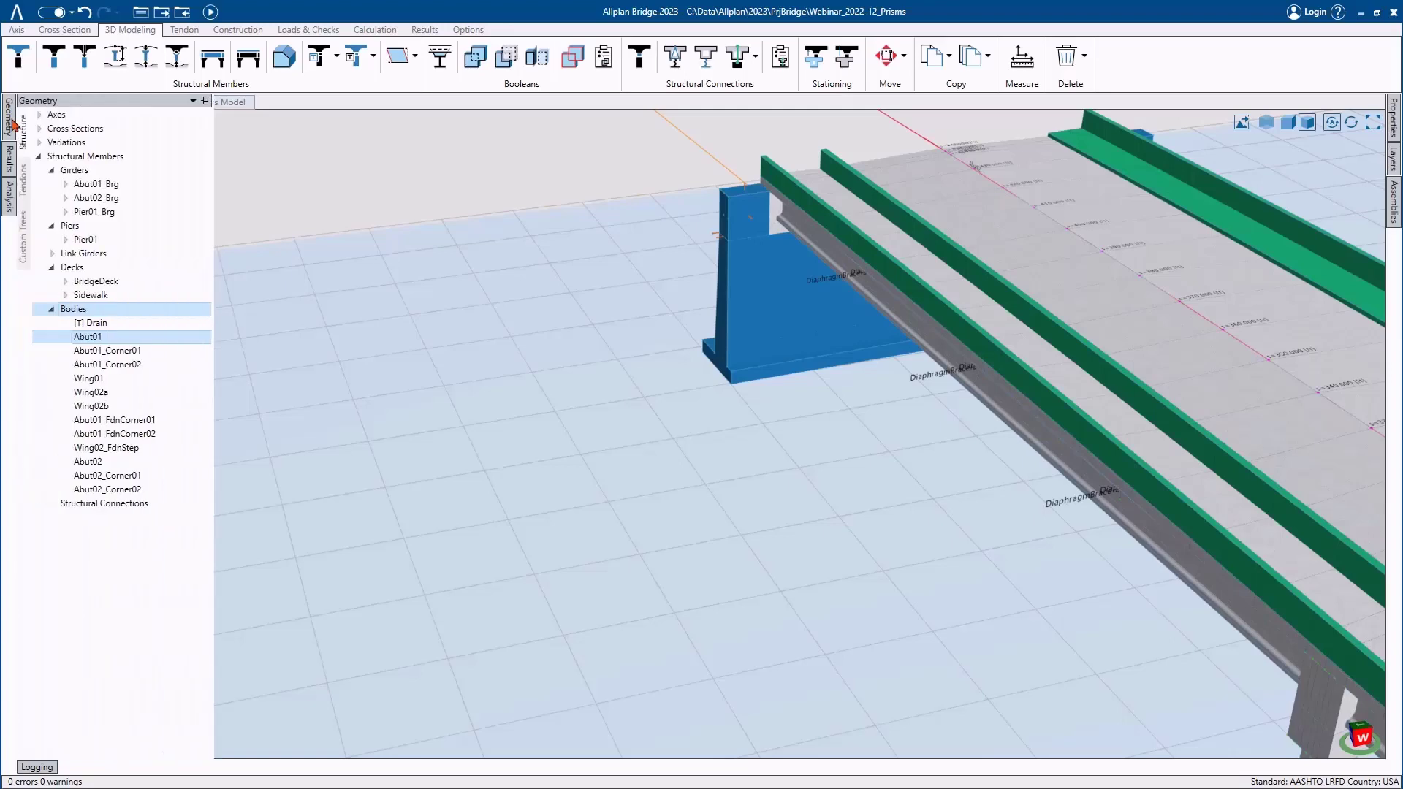
pyautogui.rightClick(95, 310)
pyautogui.click(133, 339)
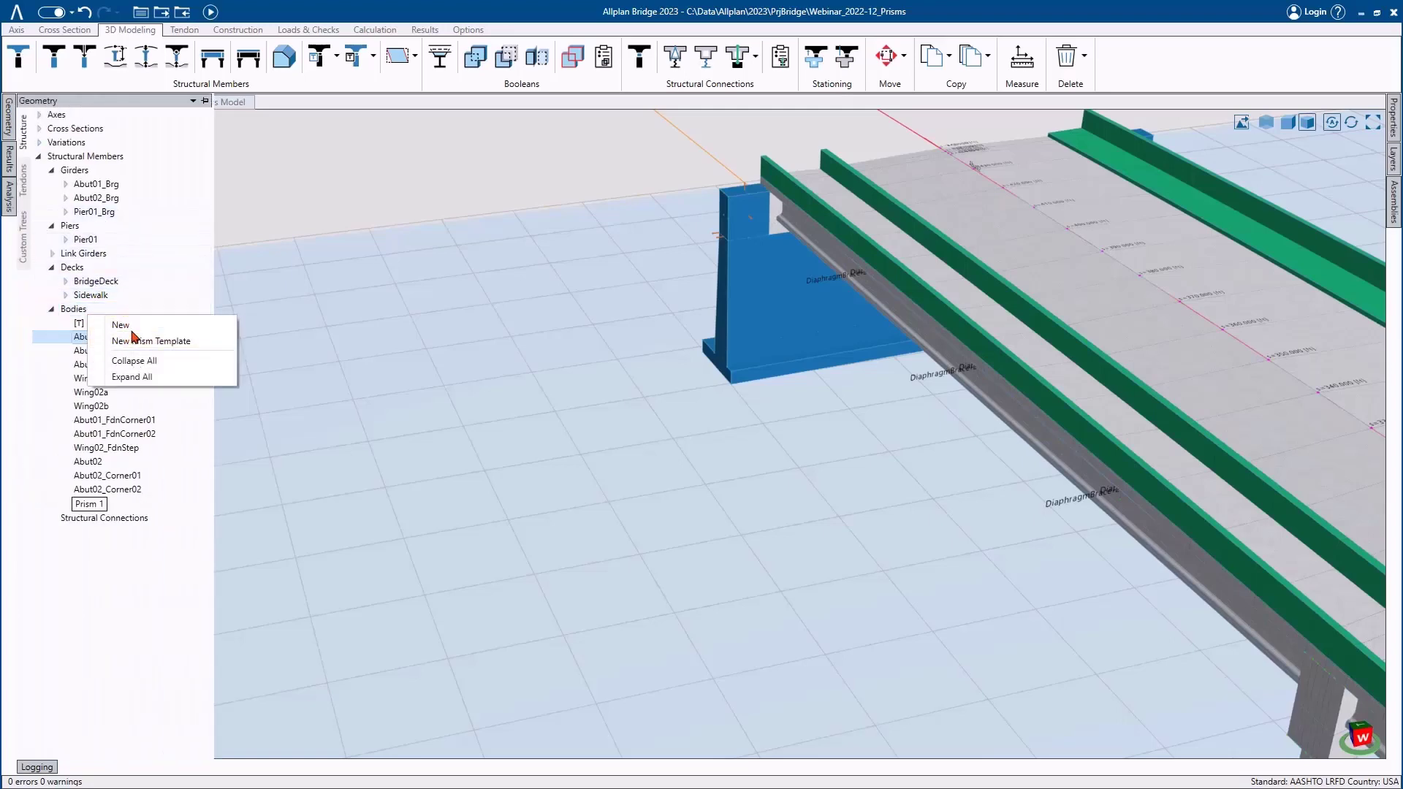
pyautogui.write('Wing')
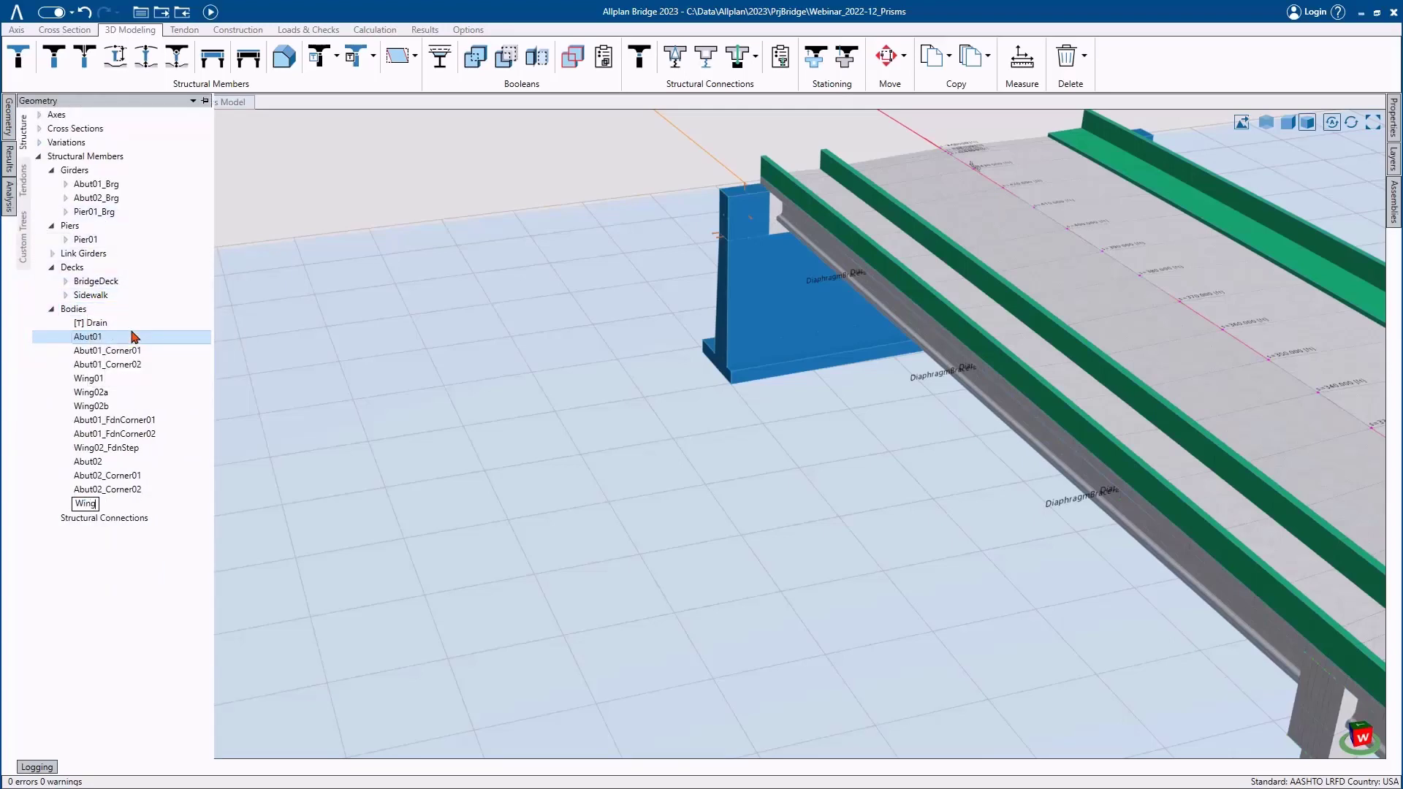
pyautogui.write('03')
pyautogui.press('Return')
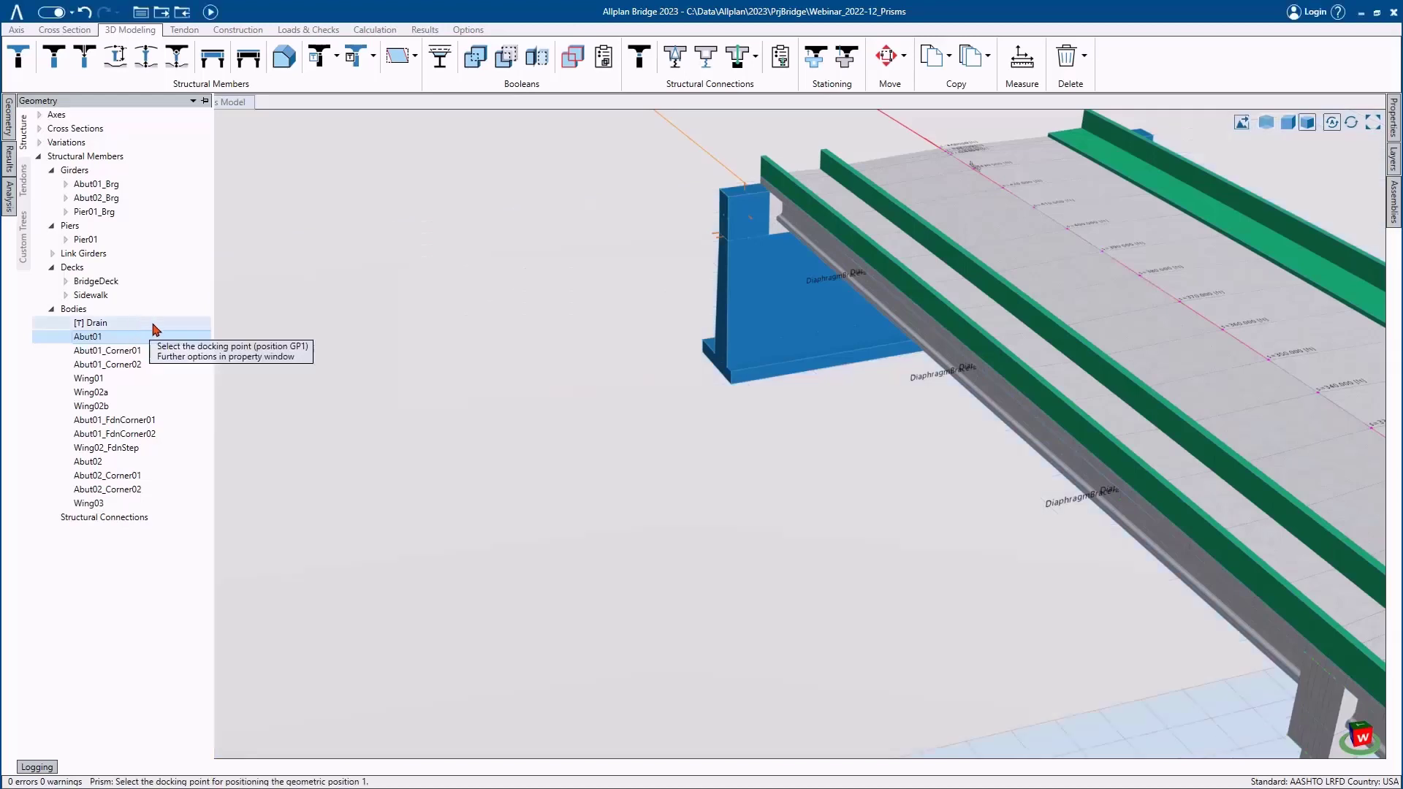
# - Assign the RetainingWall-01 cross section to Wing03, dock it at the outer top corner of Abut02_Corner01 and give it a 35 ft length
pyautogui.moveTo(1392, 117)
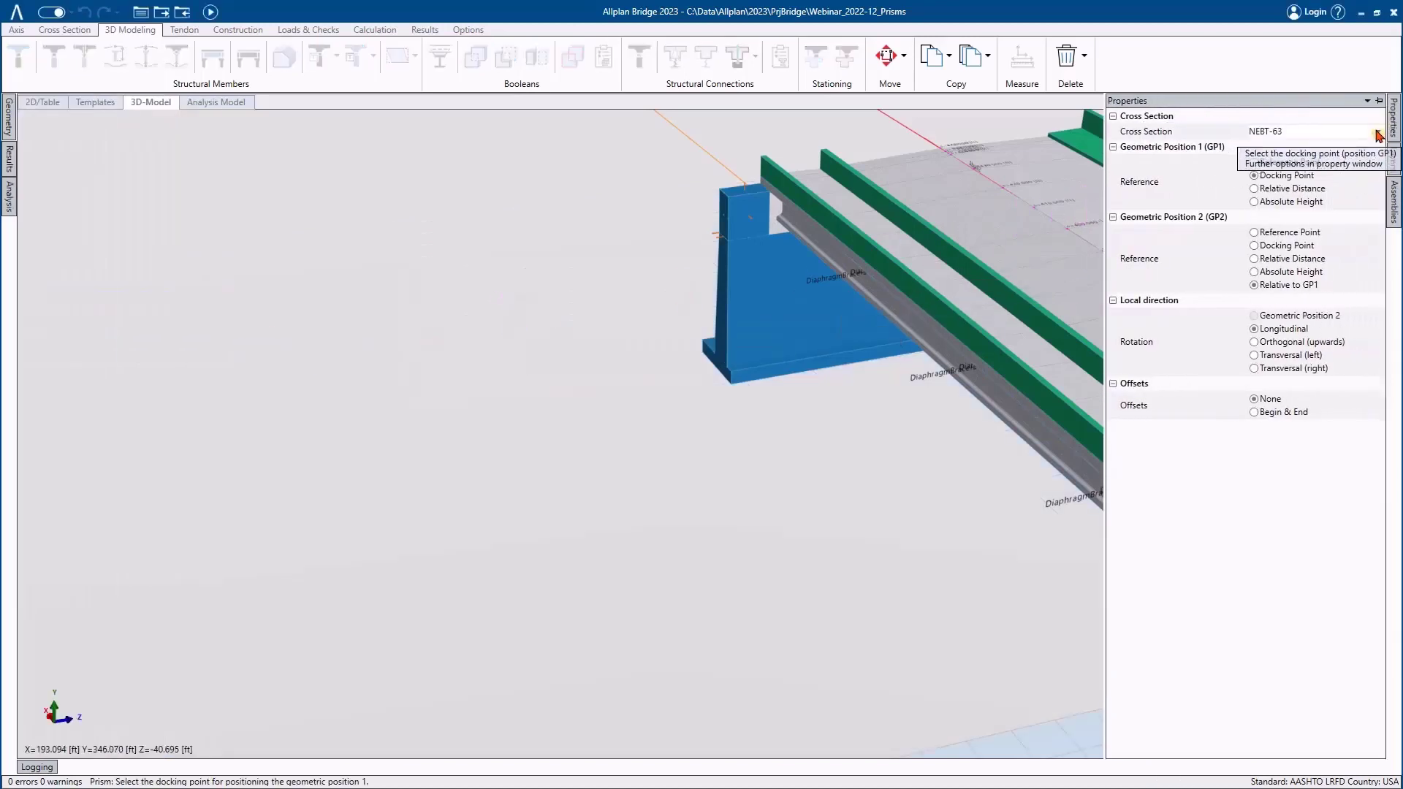
pyautogui.click(1349, 133)
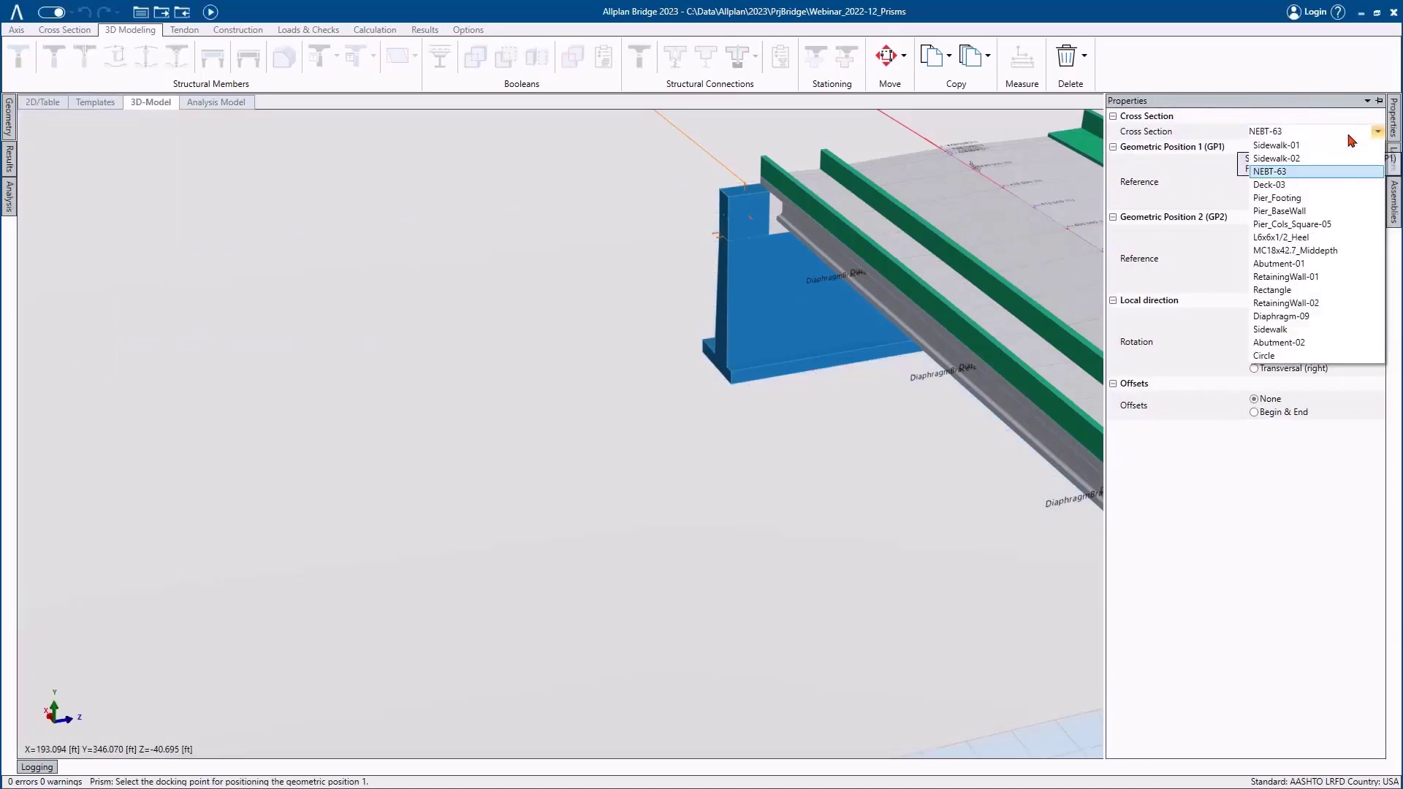
pyautogui.click(1306, 278)
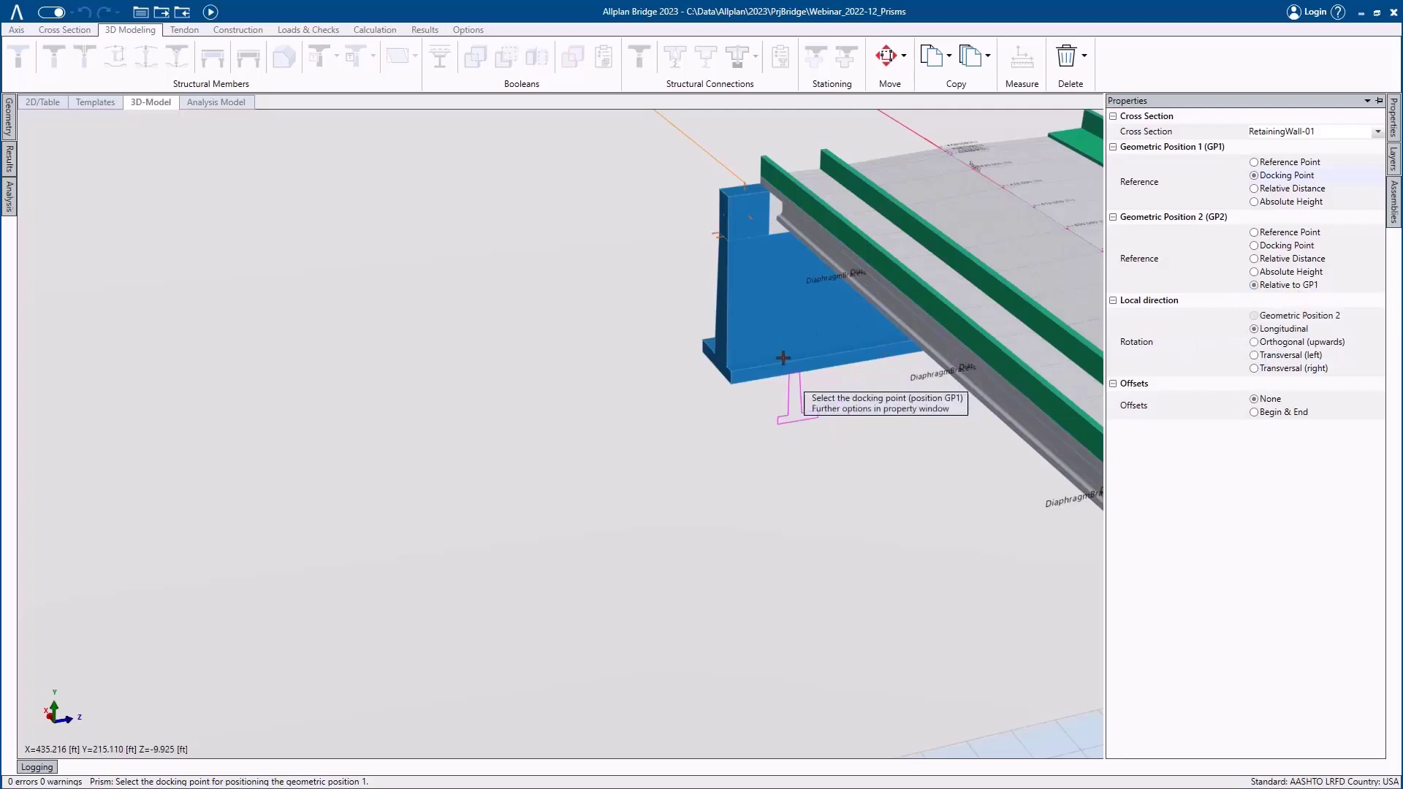
pyautogui.scroll(1, 633, 226)
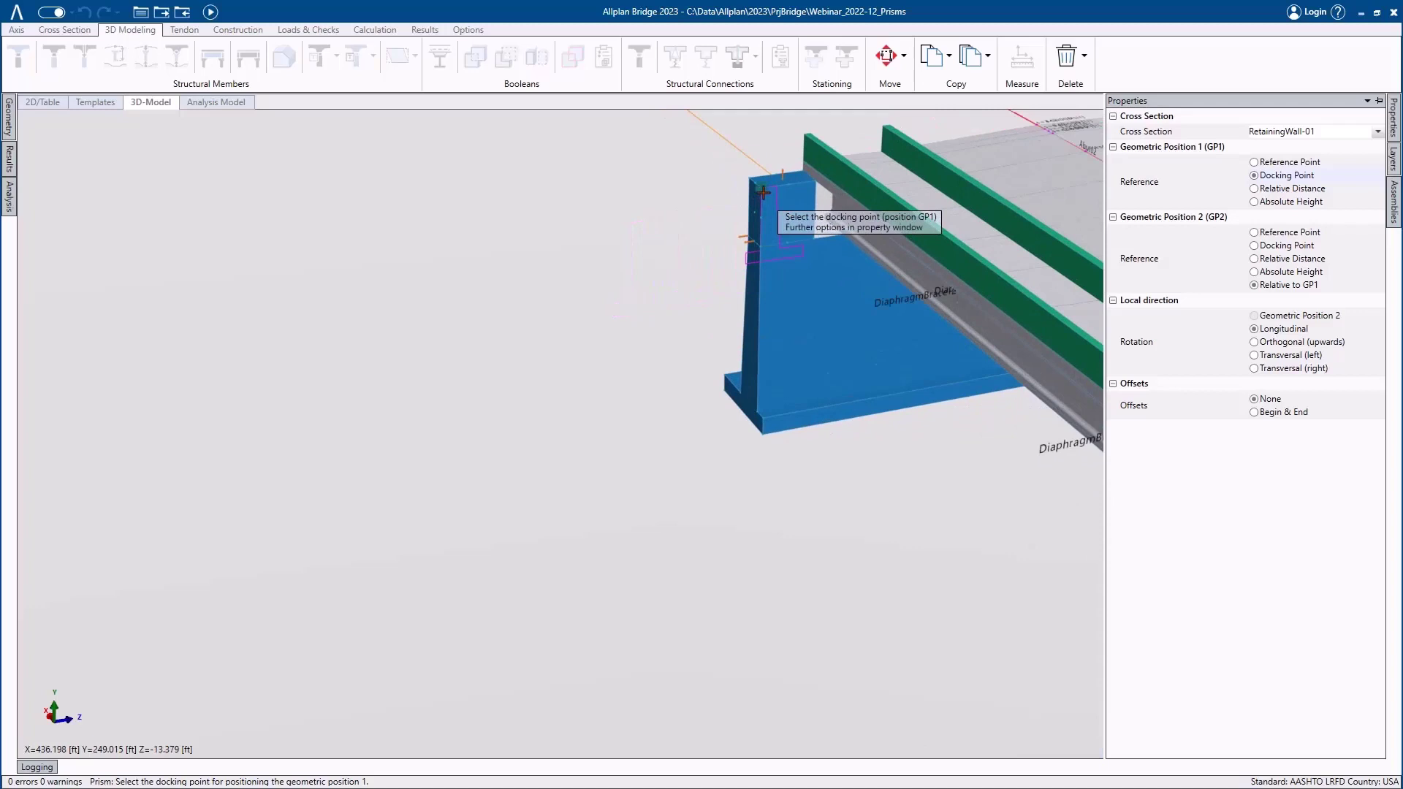
pyautogui.click(763, 192)
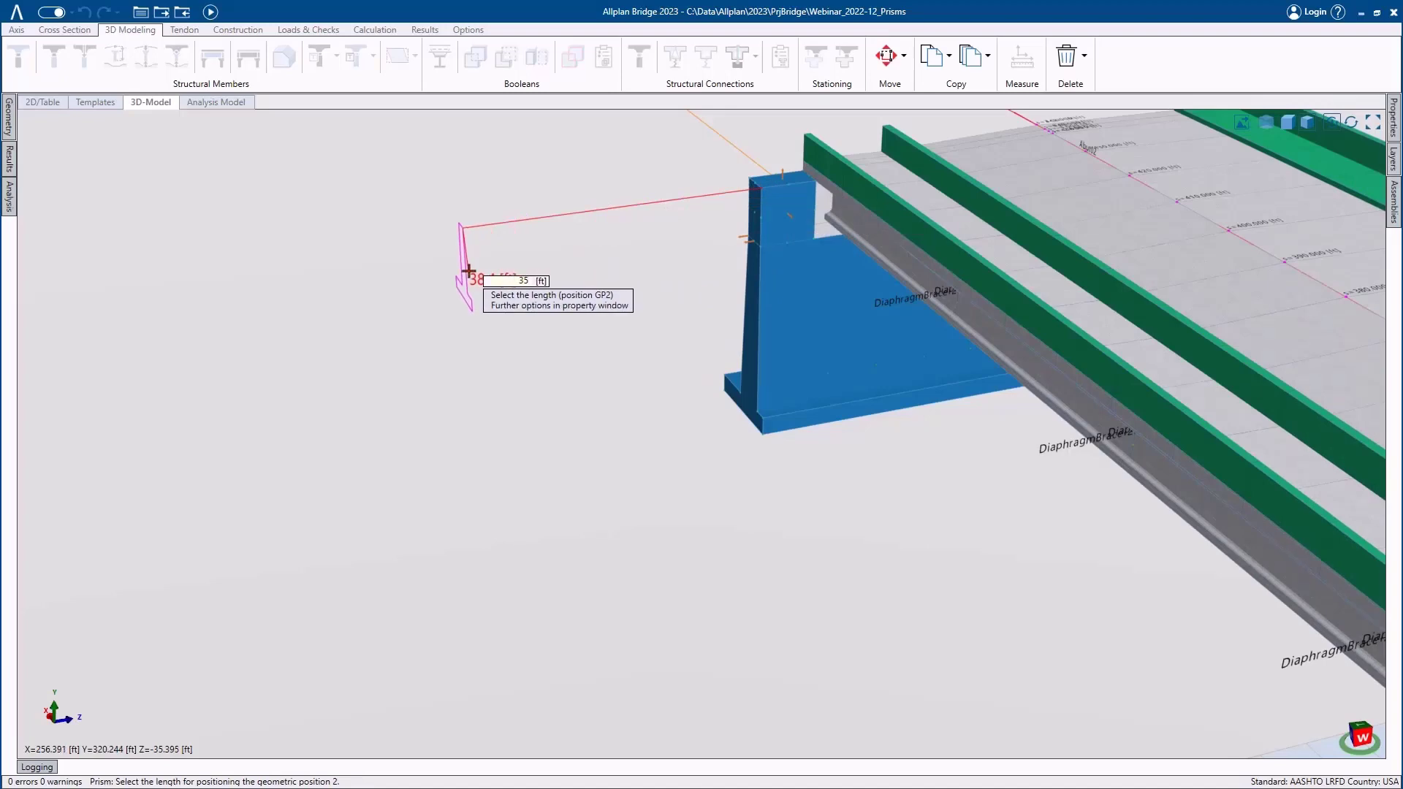
pyautogui.write('35')
pyautogui.press('Return')
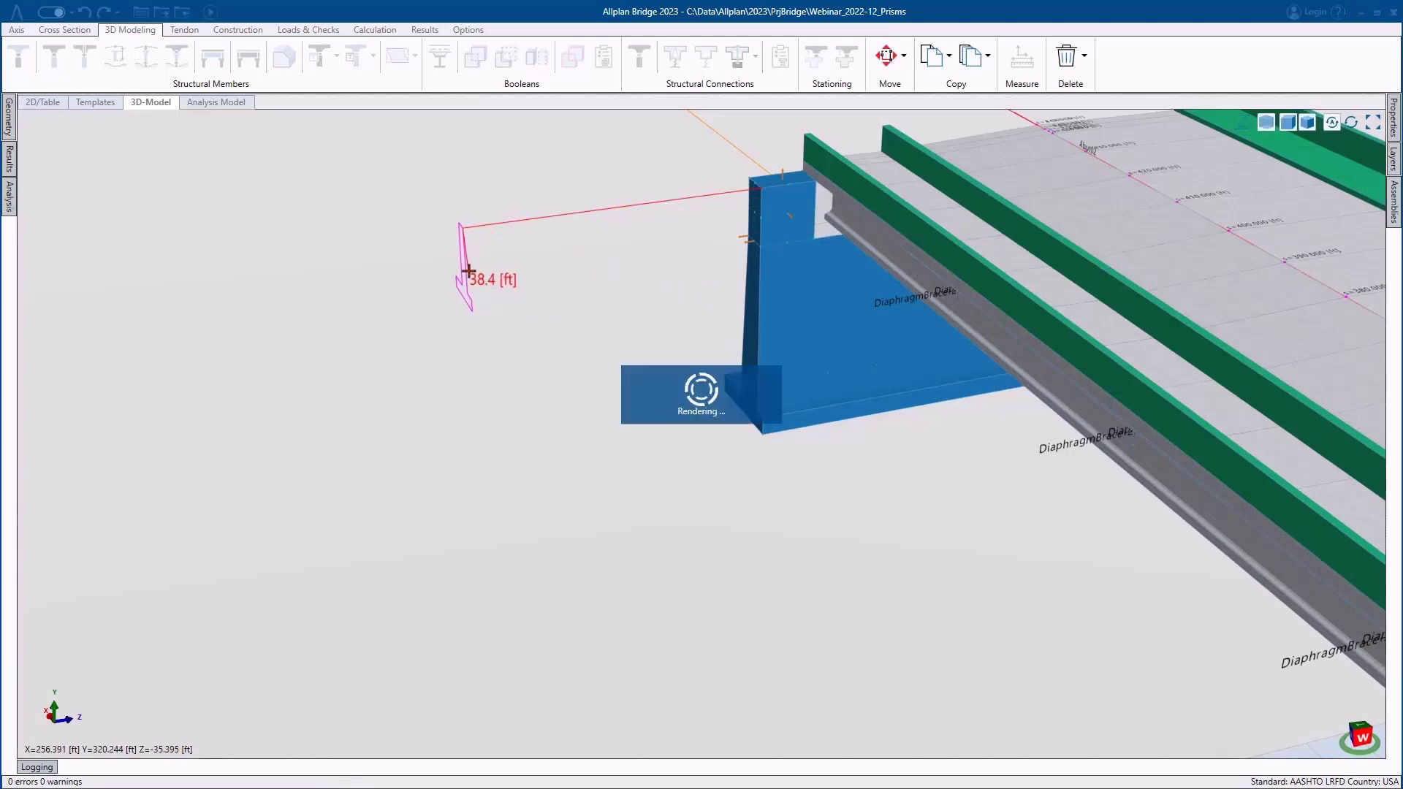
# - Extend the overall height (hOverall) of Wing03 down to the bottom corner of the Abut02 footing
pyautogui.moveTo(474, 276); pyautogui.dragTo(888, 511, button='middle')
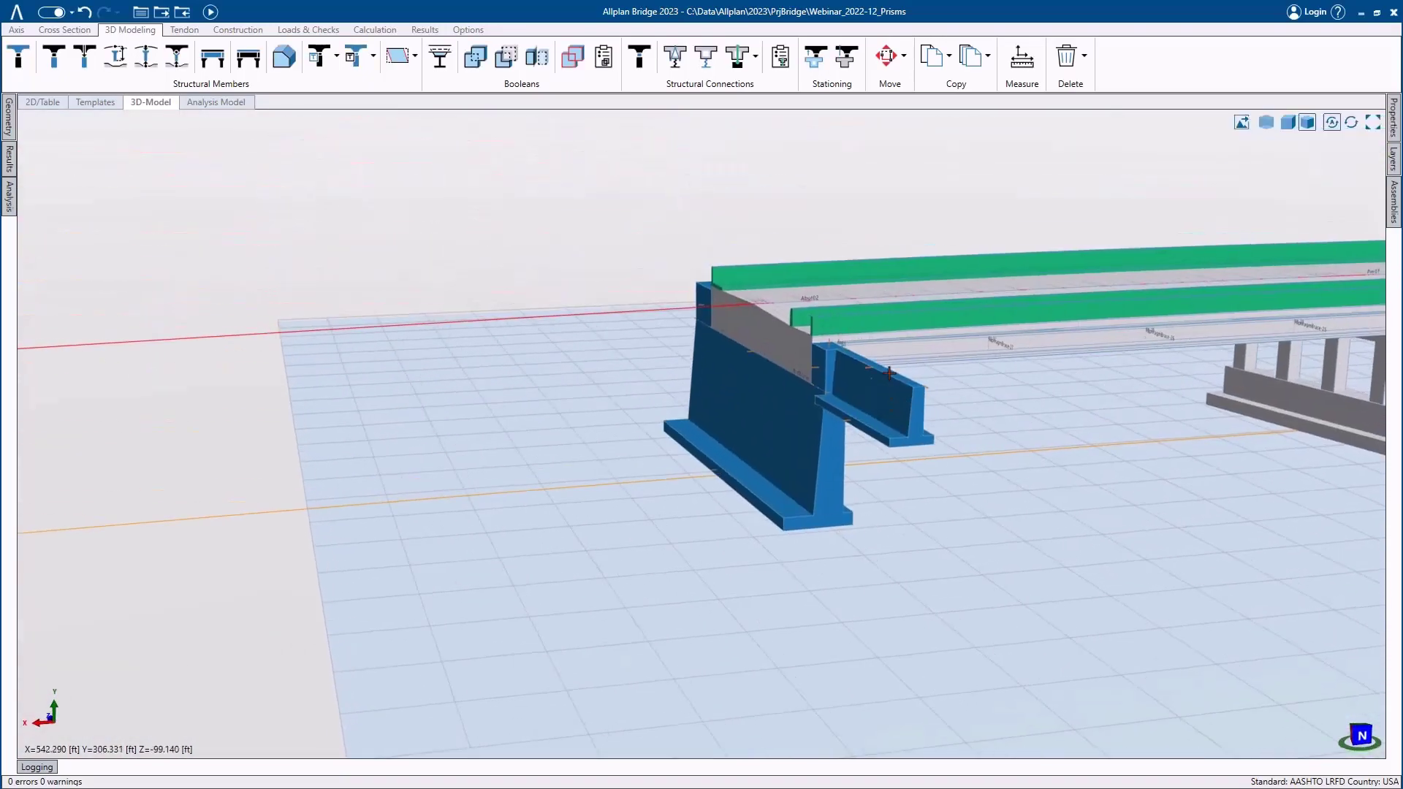
pyautogui.scroll(3, 858, 471)
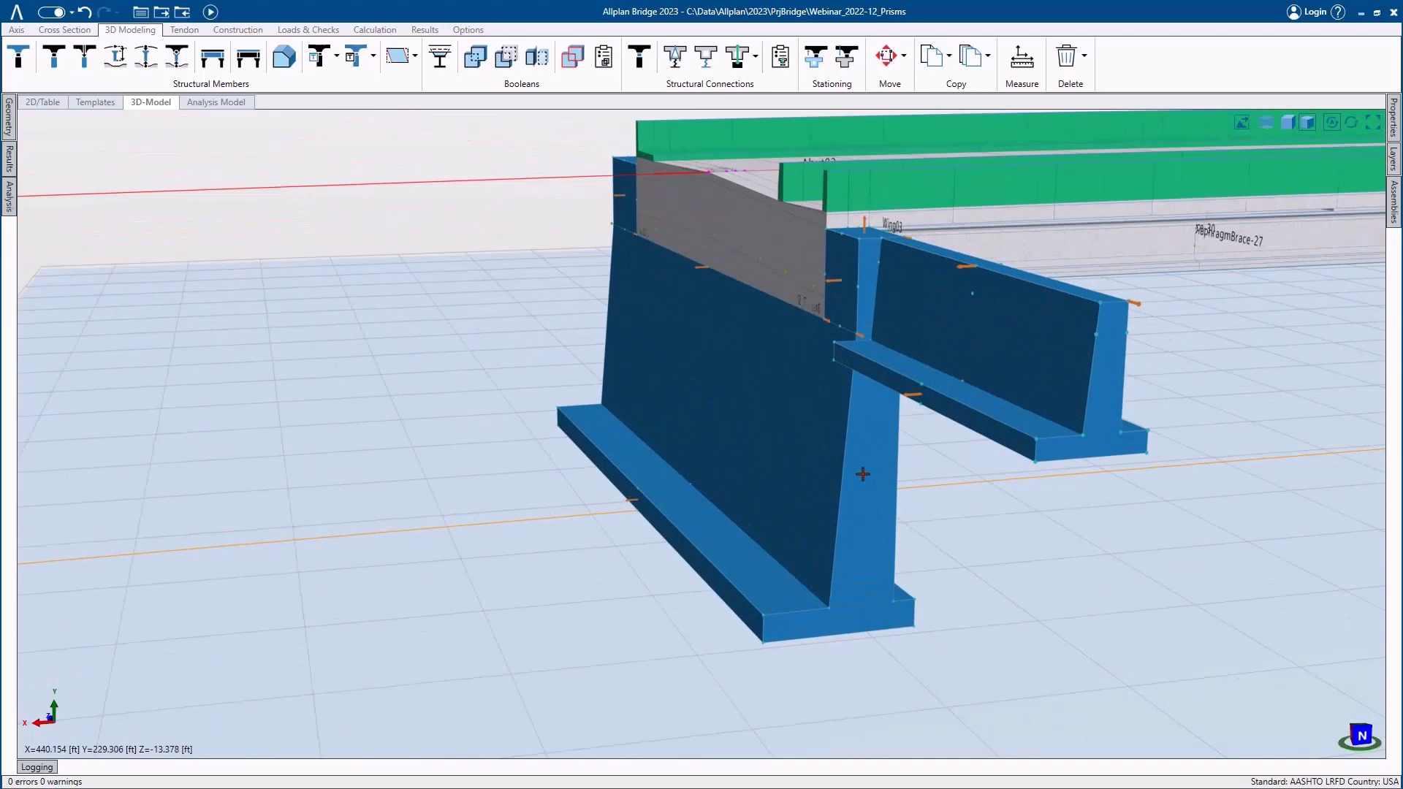
pyautogui.moveTo(893, 486); pyautogui.dragTo(907, 456, button='middle')
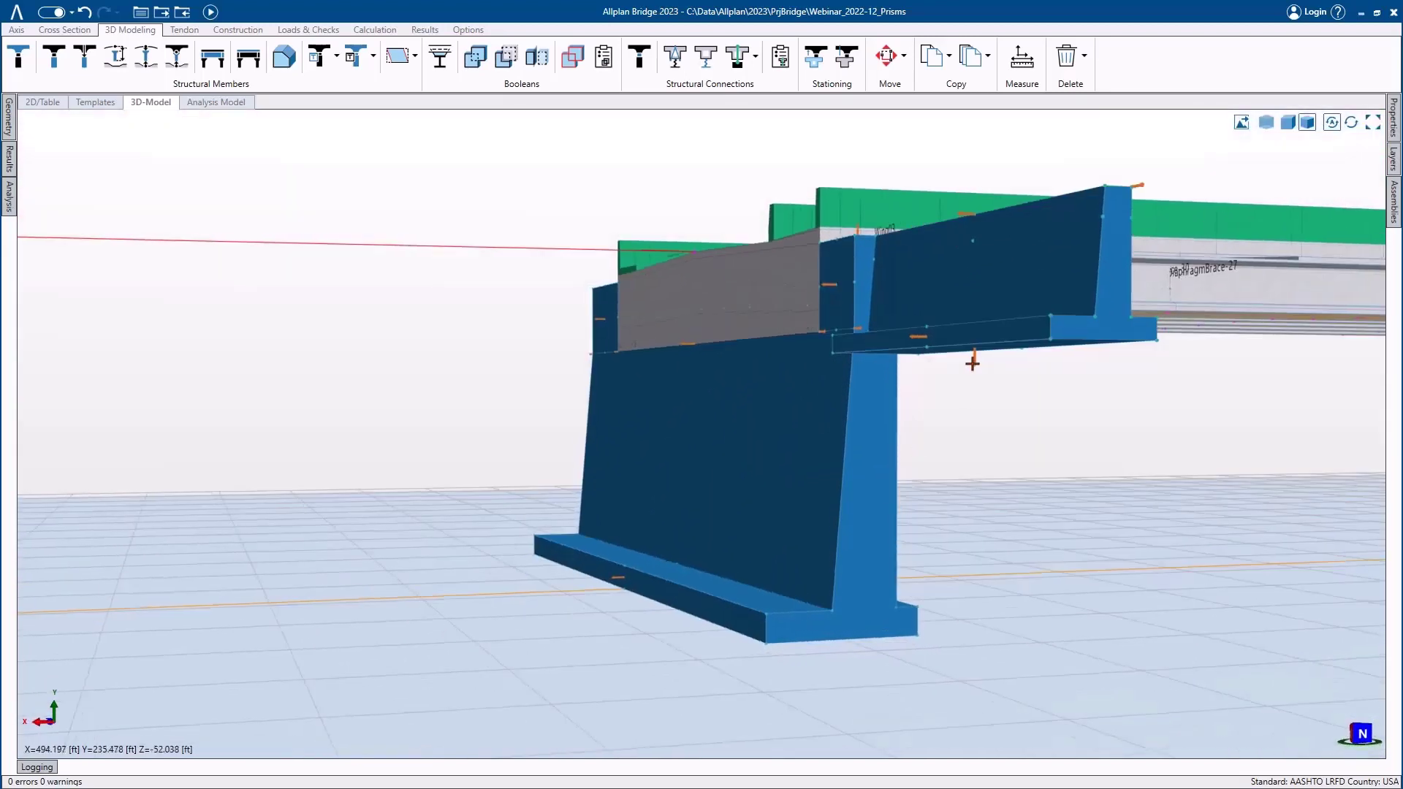
pyautogui.click(974, 356)
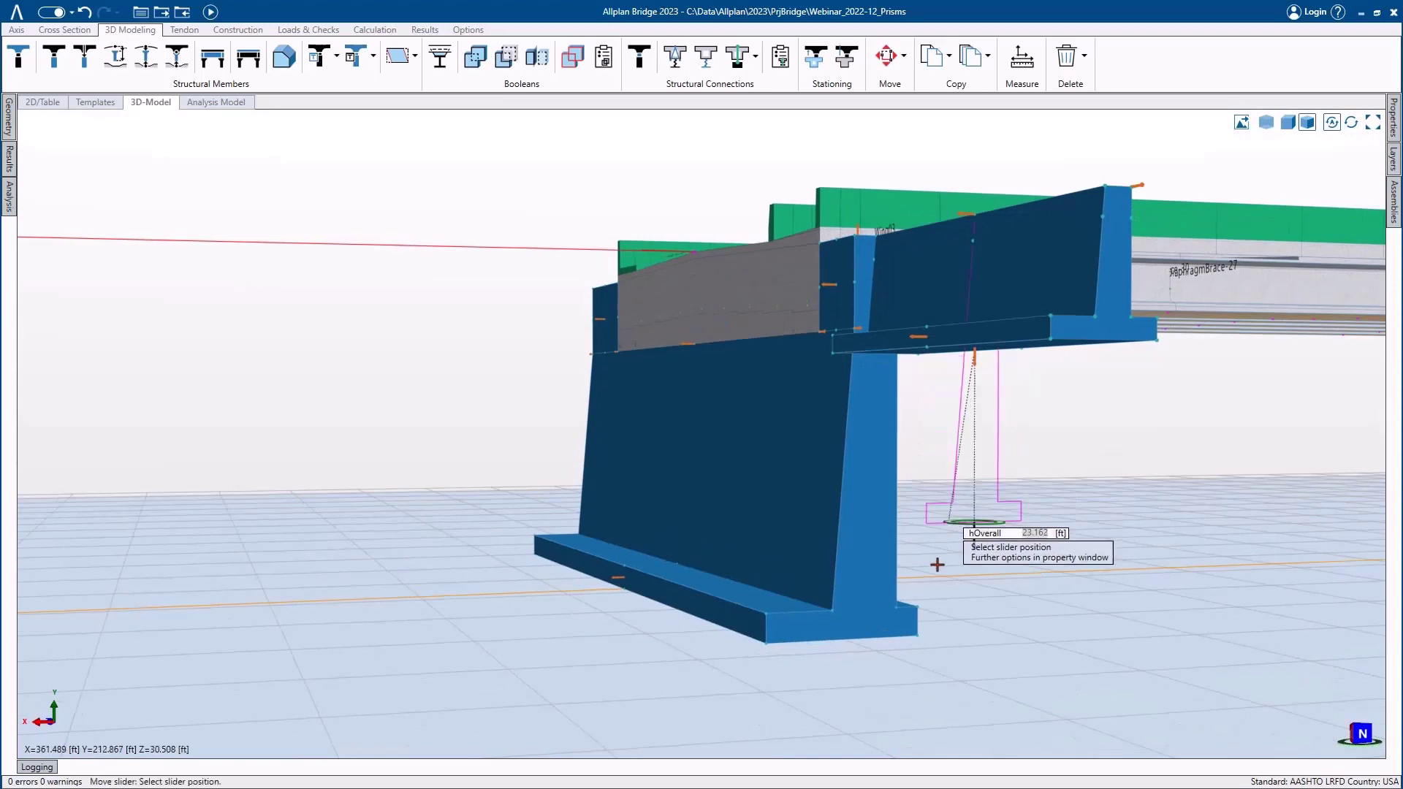
pyautogui.click(915, 629)
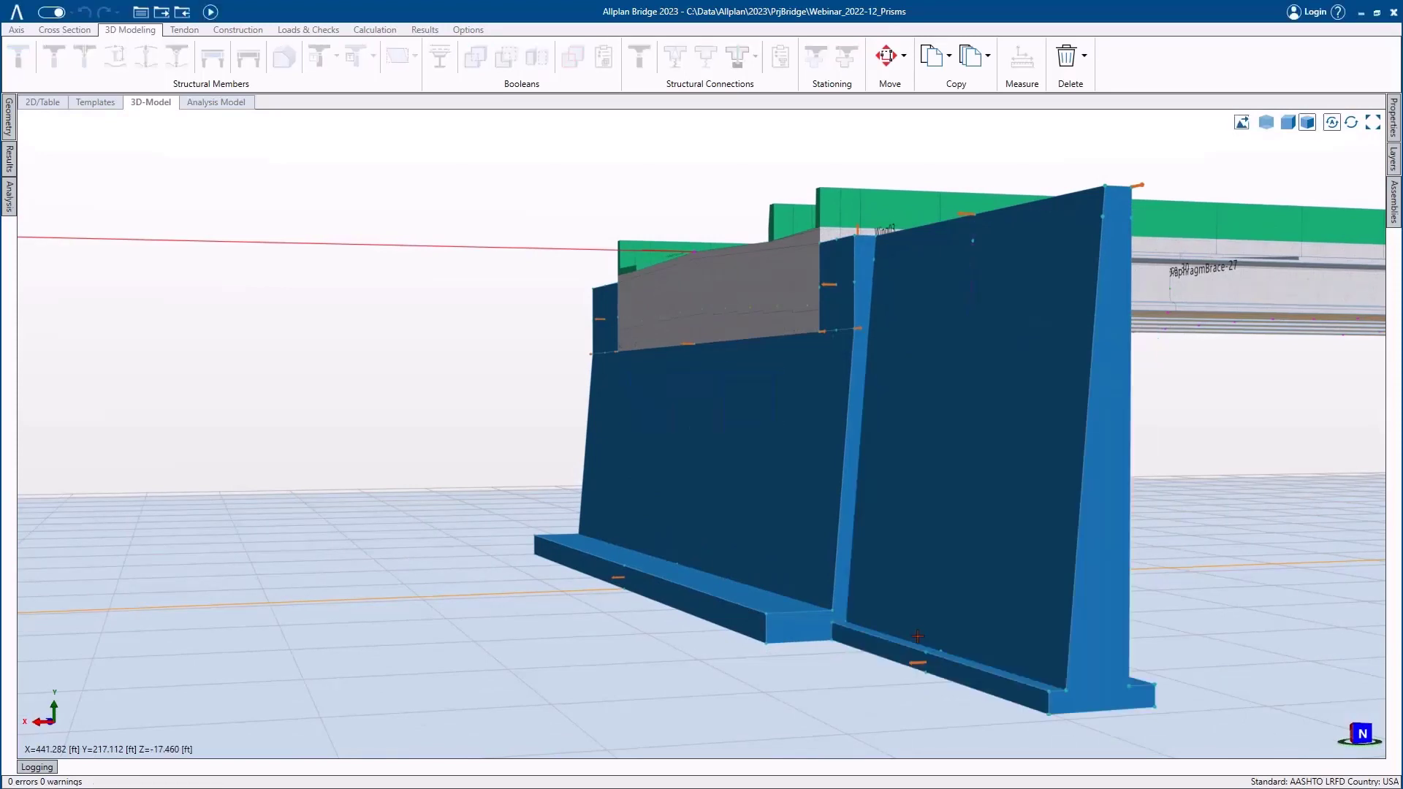
# - Match the footing thickness (tFooting) of Wing03 to the top corner of the Abut02 footing
pyautogui.click(1266, 122)
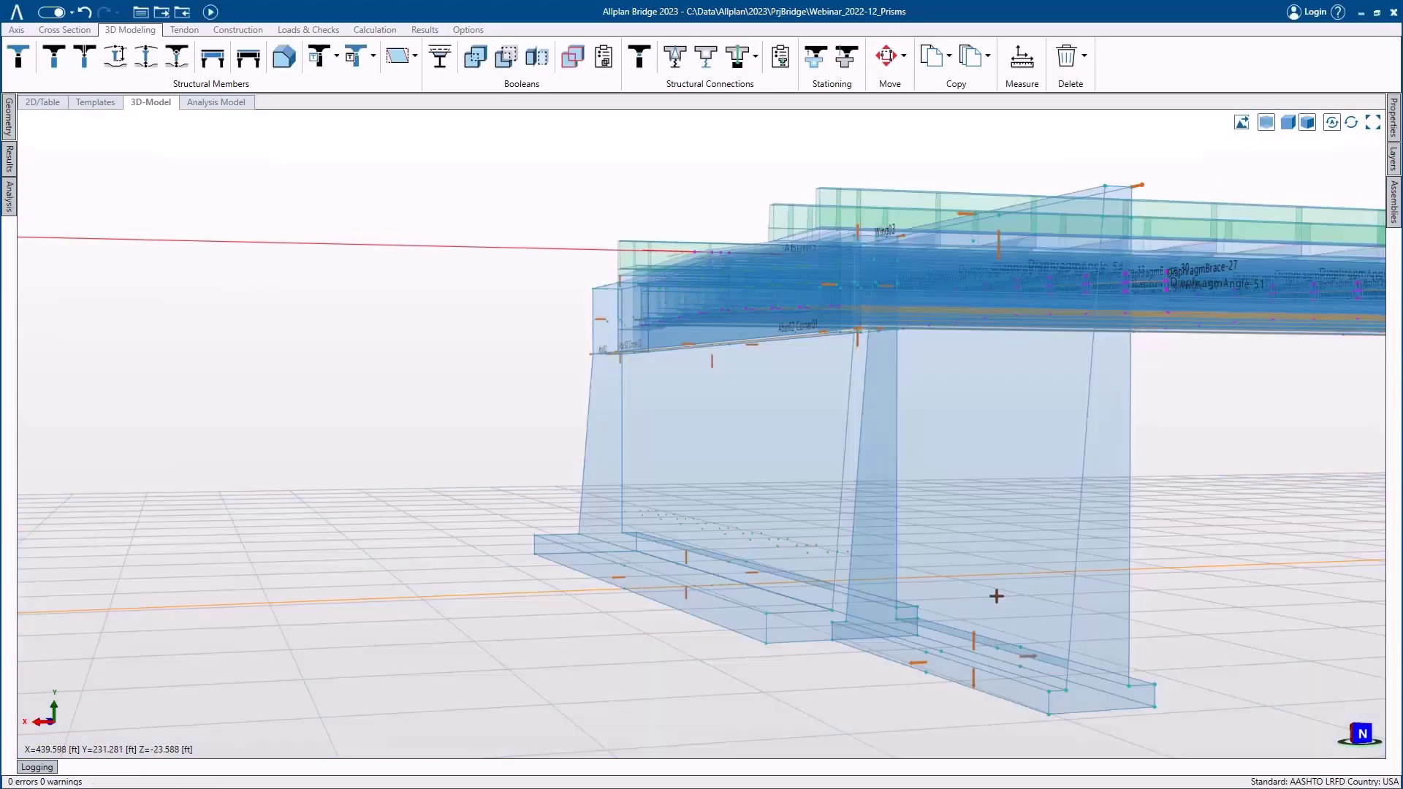
pyautogui.click(975, 638)
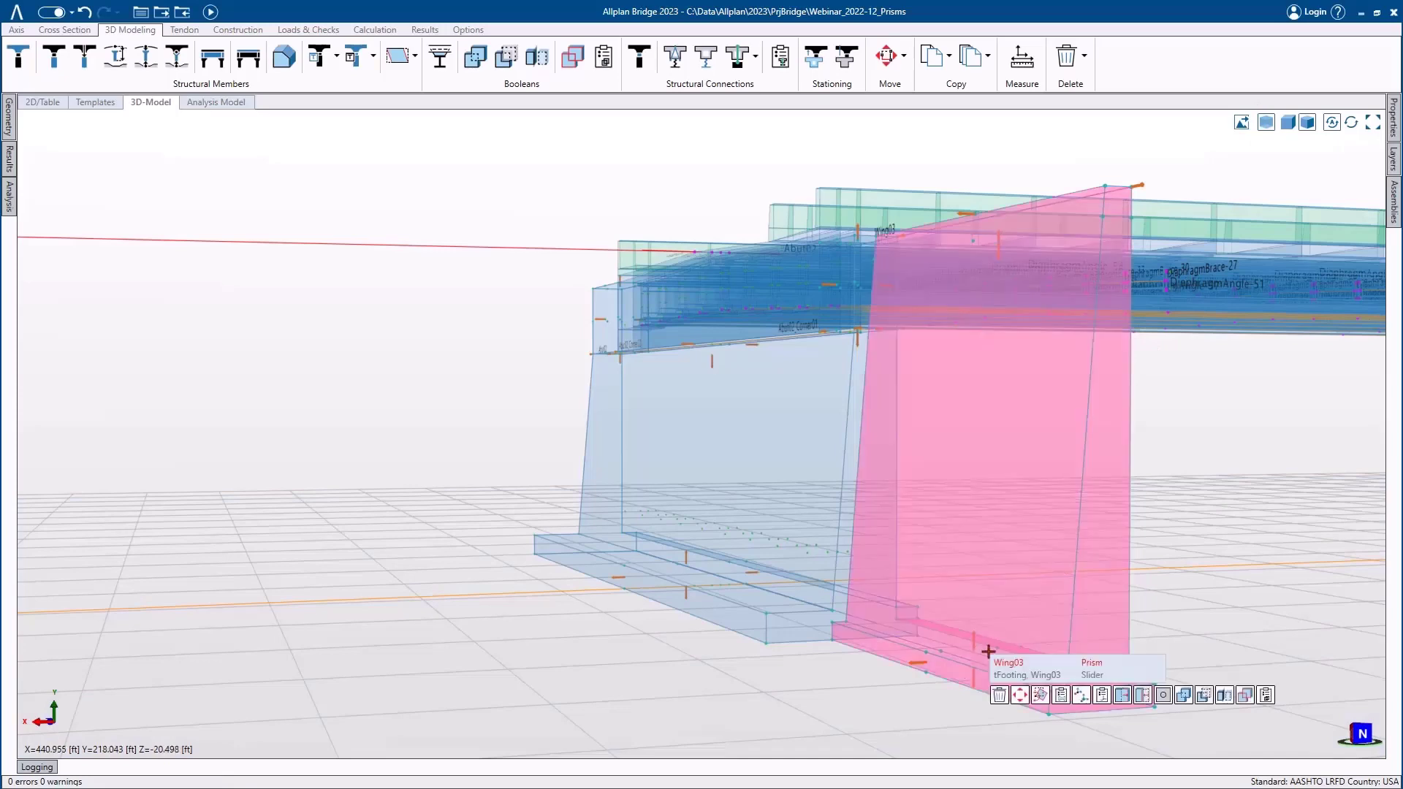
pyautogui.click(1024, 673)
pyautogui.click(1005, 661)
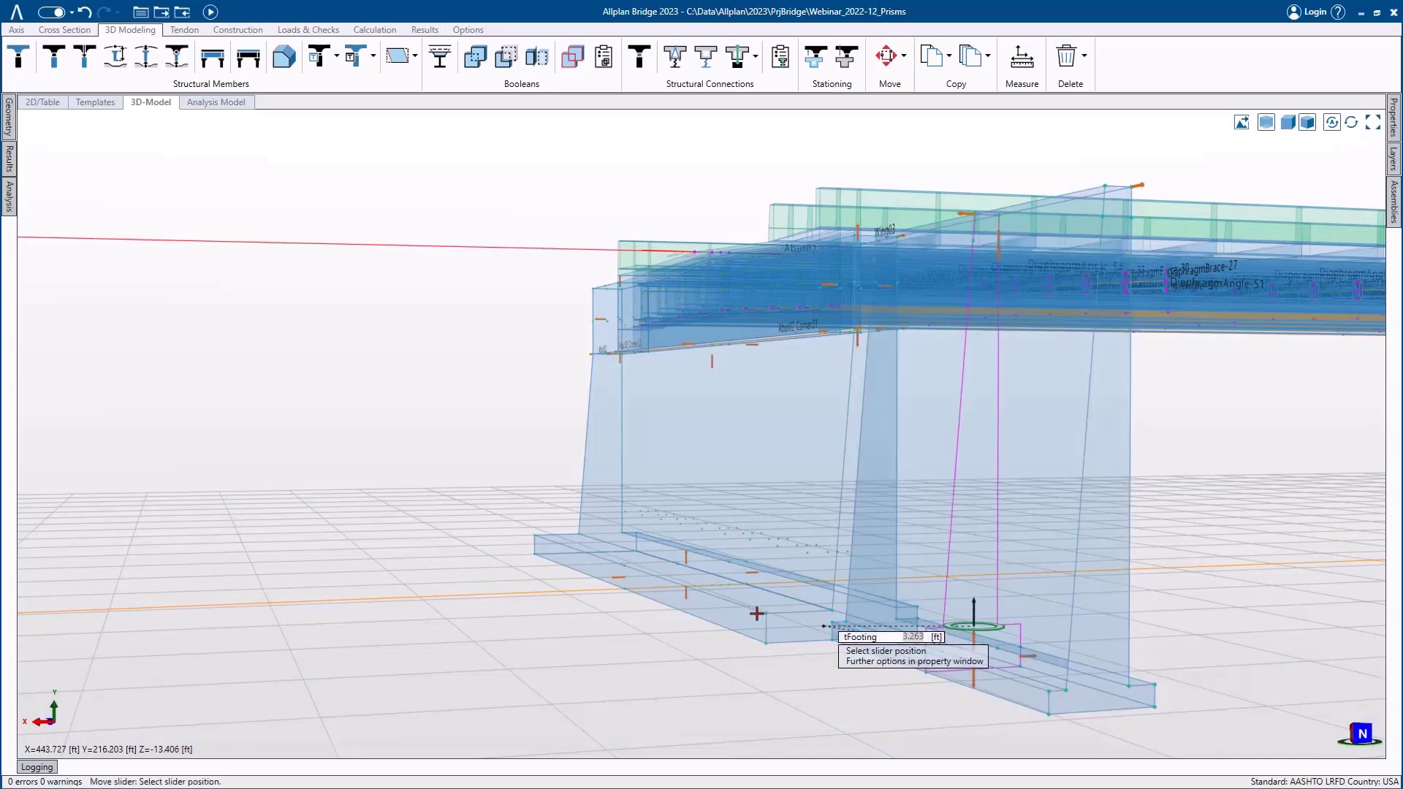
pyautogui.click(764, 615)
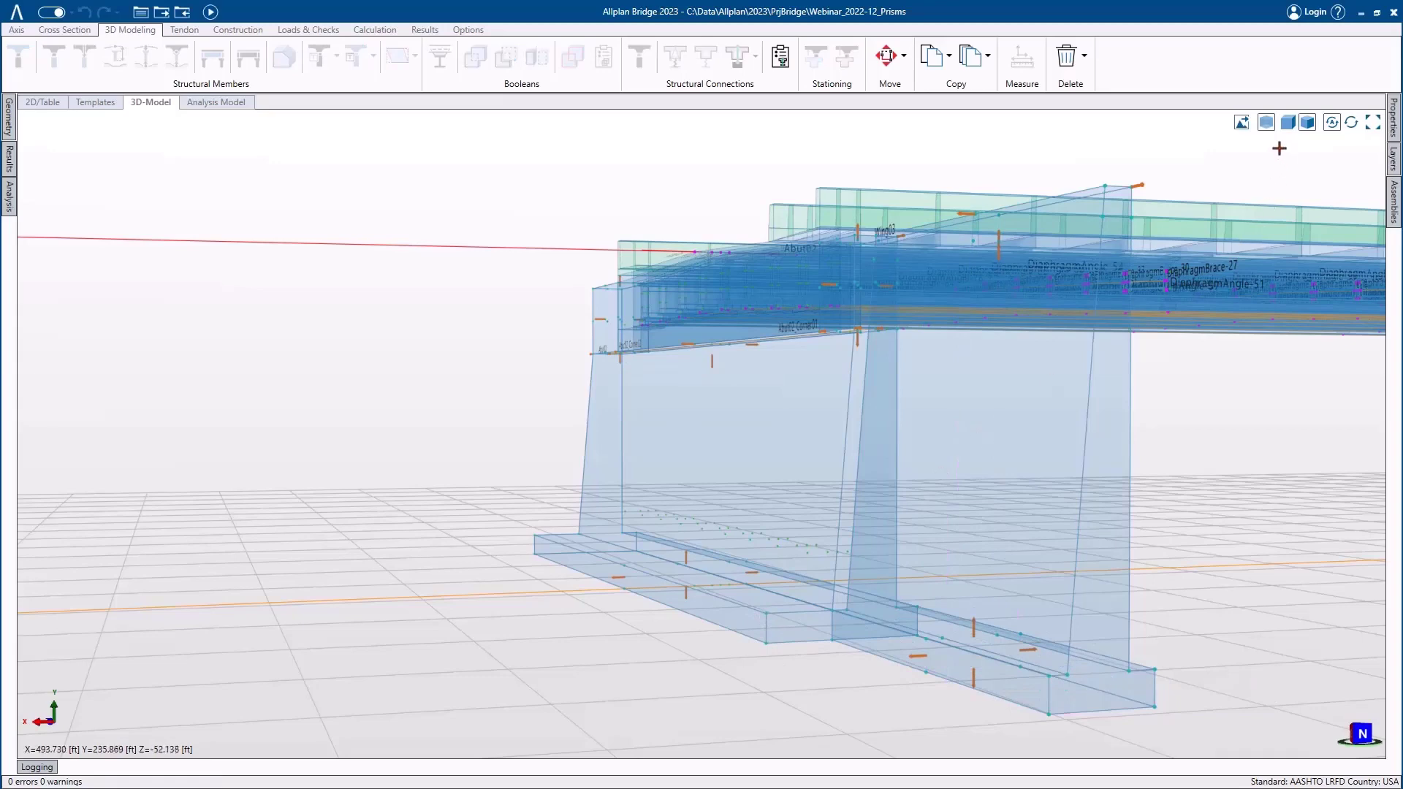
pyautogui.click(1267, 122)
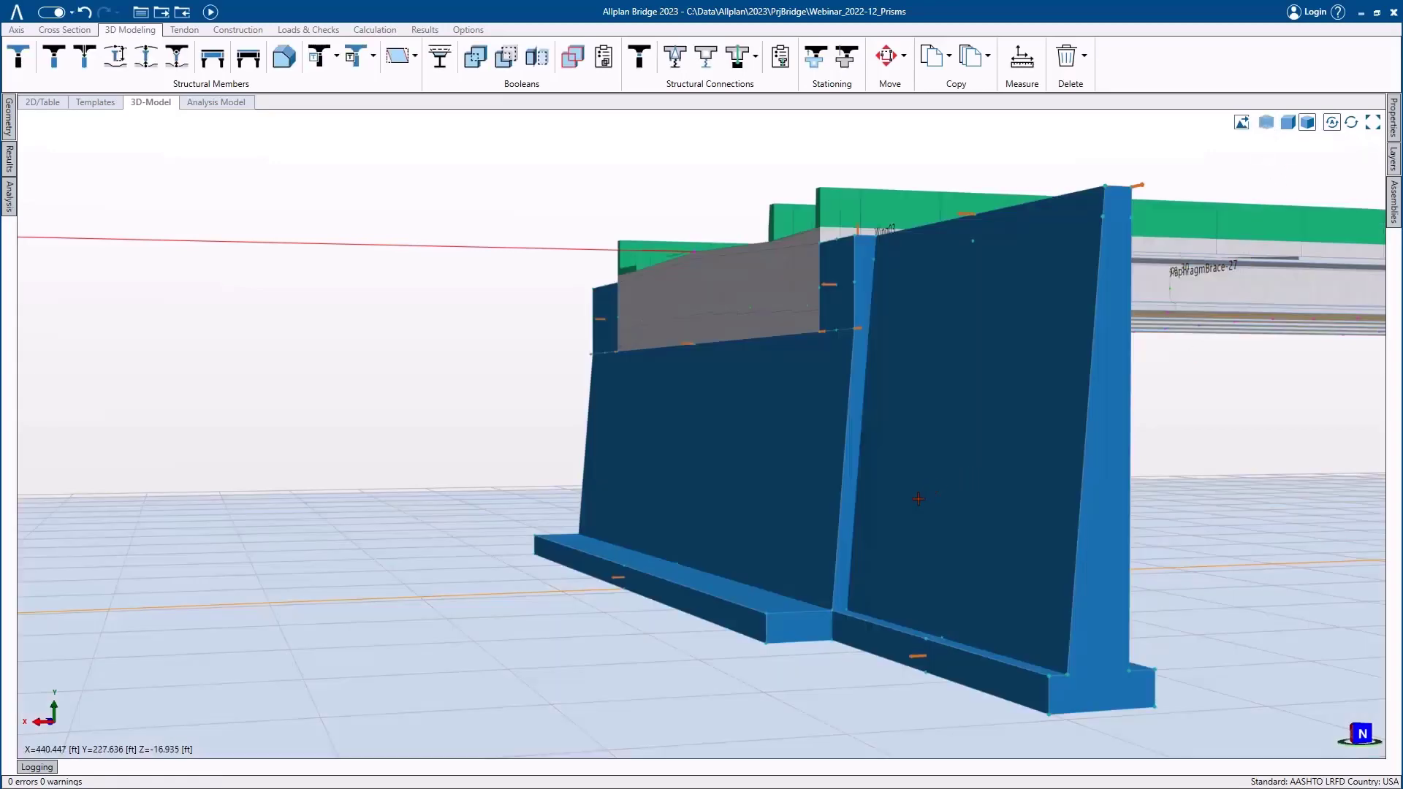
# - Start rotating Wing03 with the rotation origin and rotation axis restricted to the local Y direction
pyautogui.moveTo(918, 498)
pyautogui.mouseDown(button='middle')
pyautogui.moveTo(952, 539)
pyautogui.moveTo(950, 502)
pyautogui.moveTo(933, 514)
pyautogui.mouseUp(button='middle')
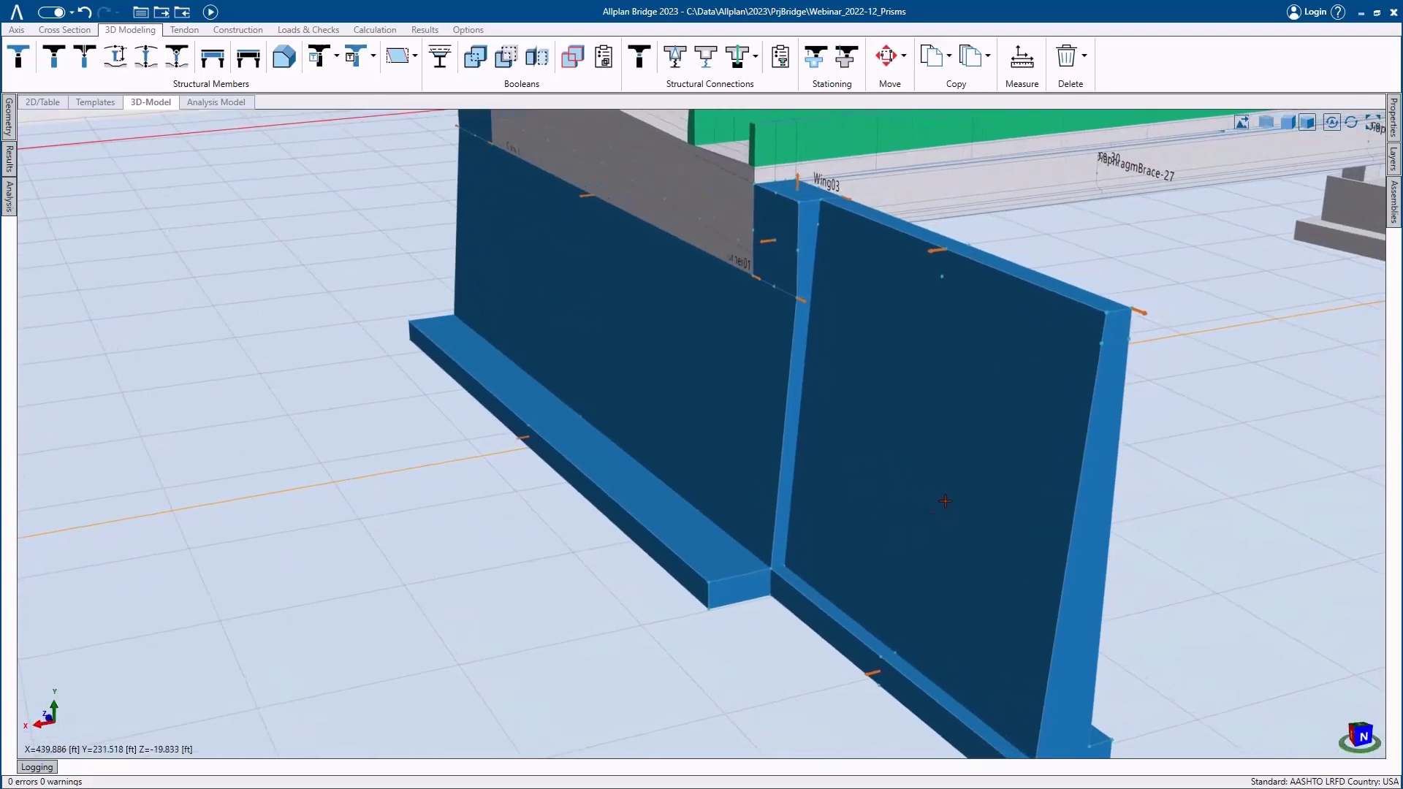
pyautogui.rightClick(956, 505)
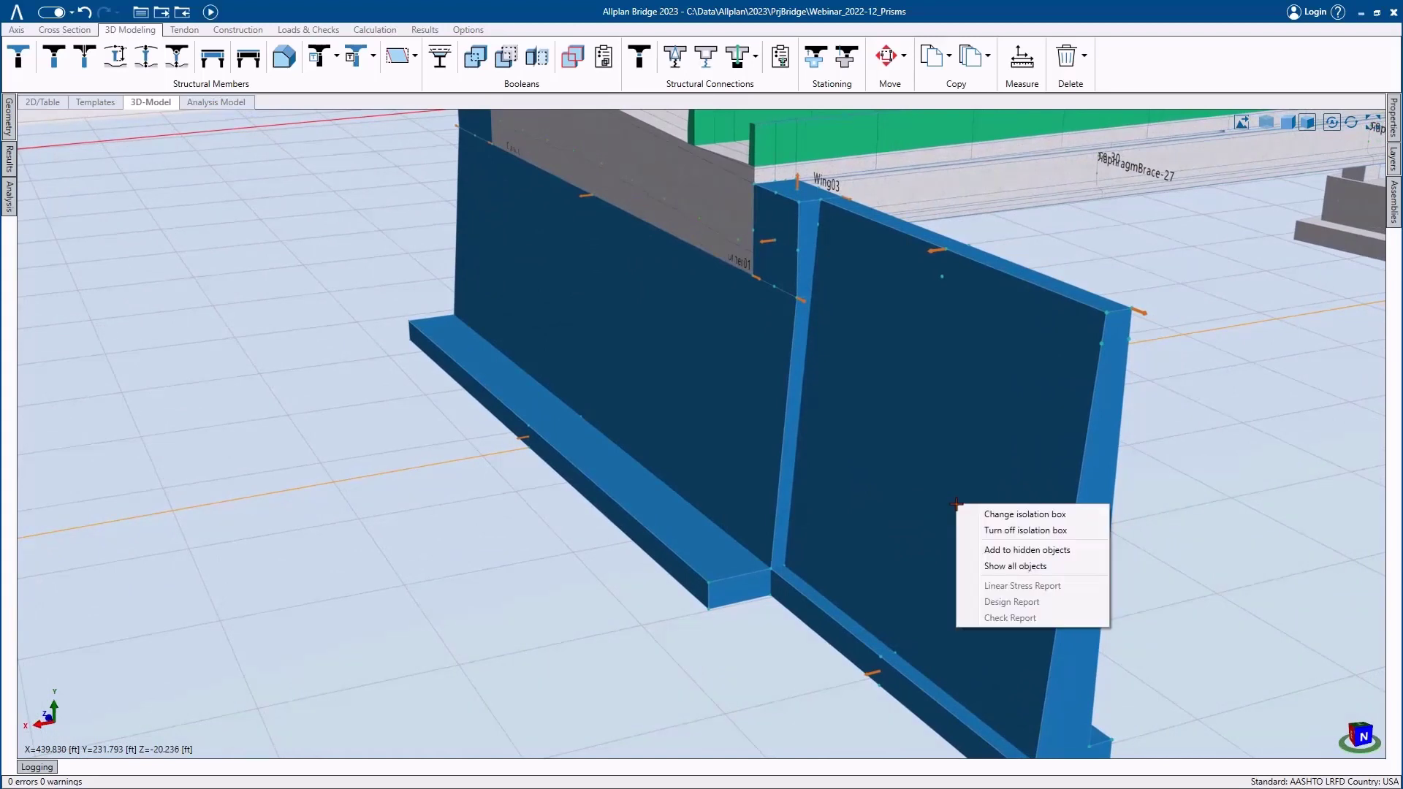
pyautogui.press('Escape')
pyautogui.click(969, 477)
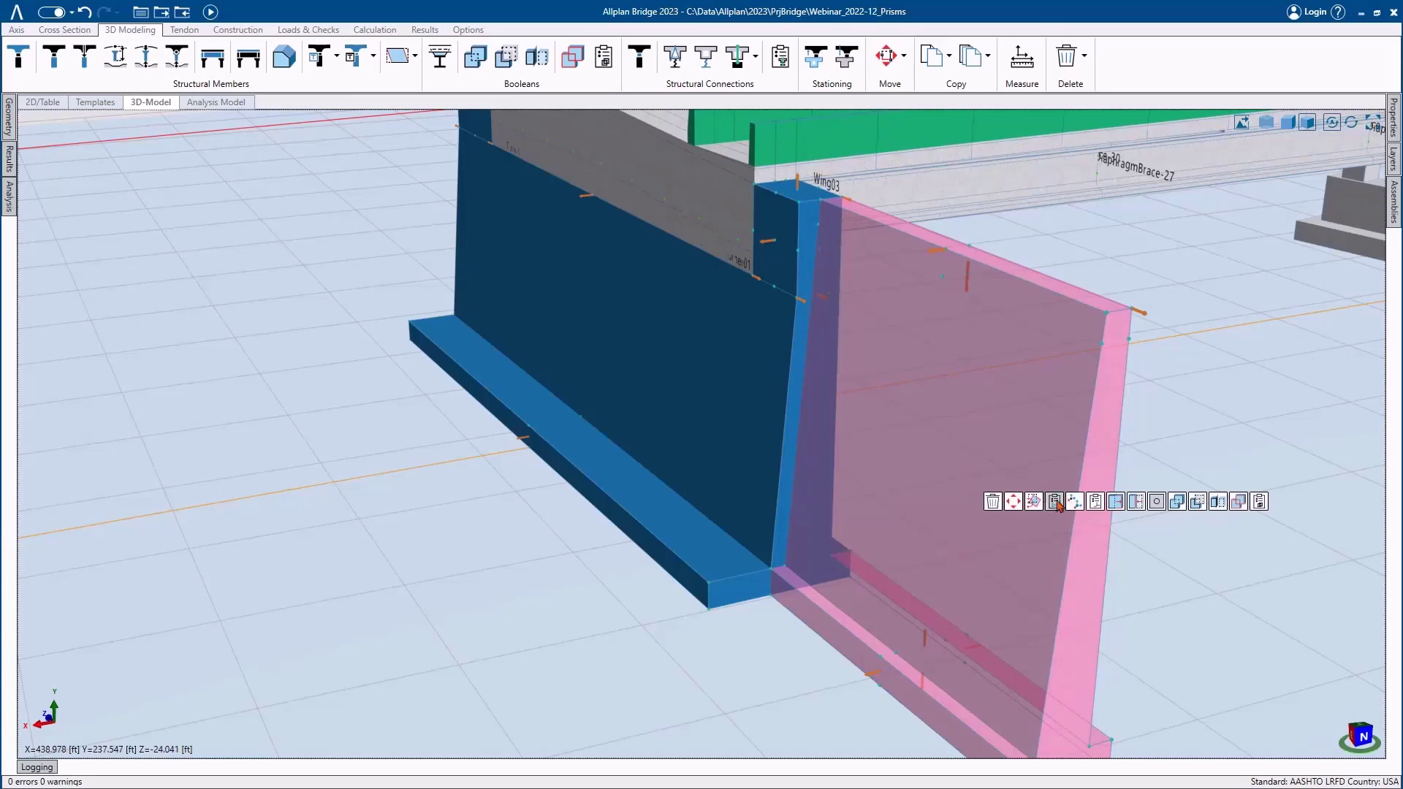
pyautogui.click(1035, 501)
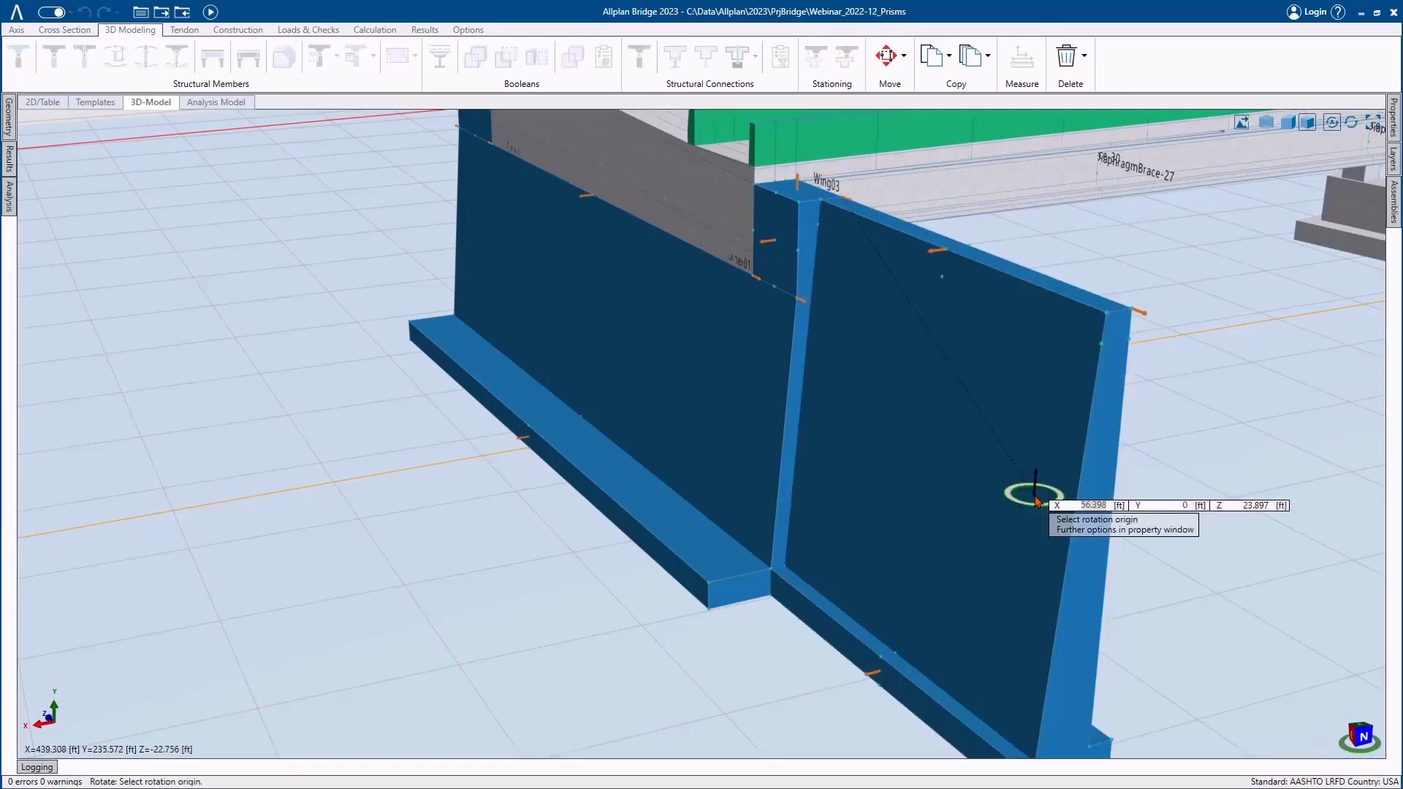
pyautogui.click(1395, 115)
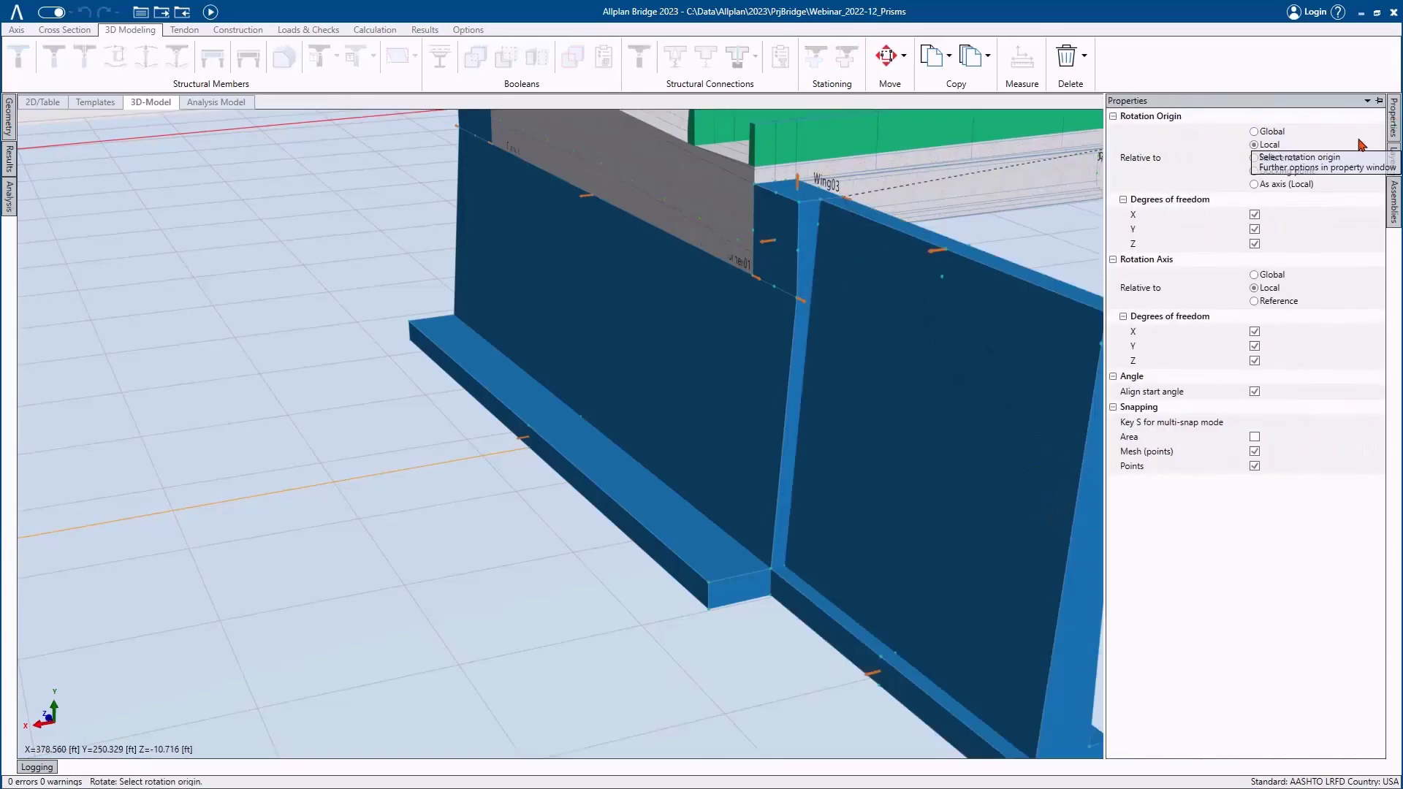
pyautogui.click(1255, 214)
pyautogui.click(1255, 243)
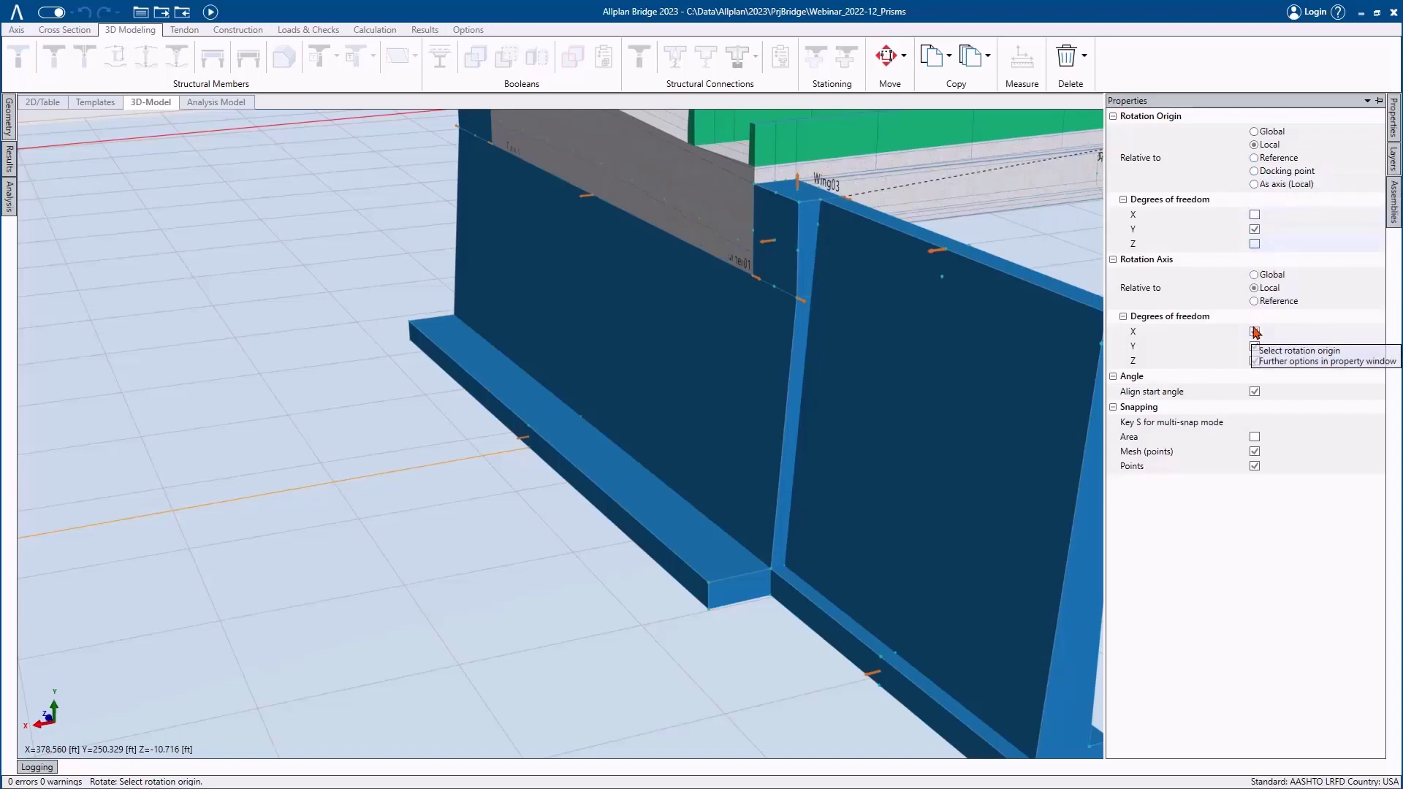
pyautogui.click(1255, 331)
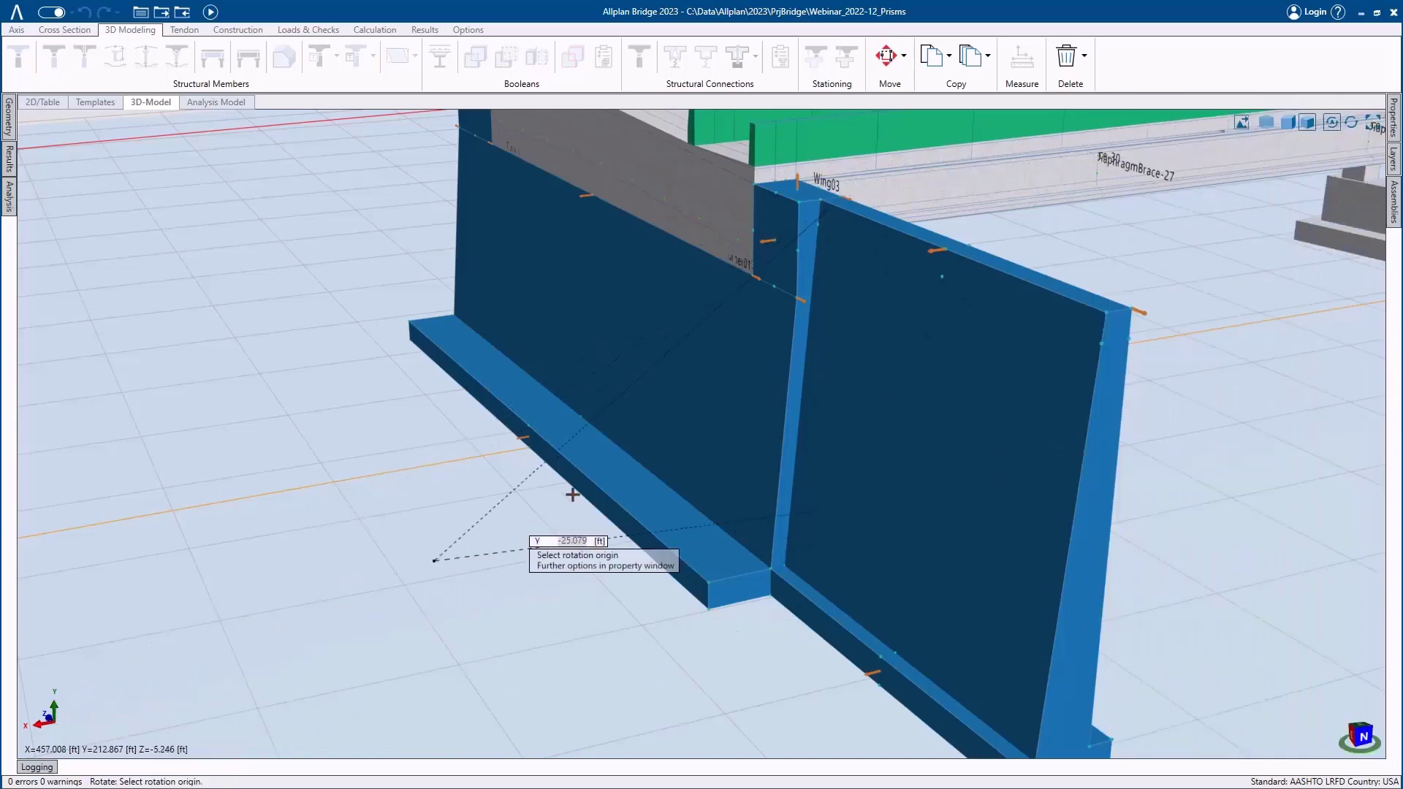
# - Rotate Wing03 by -90° about the local Y axis through the base corner where it meets Abut02, taking the start angle along its footing
pyautogui.click(1267, 125)
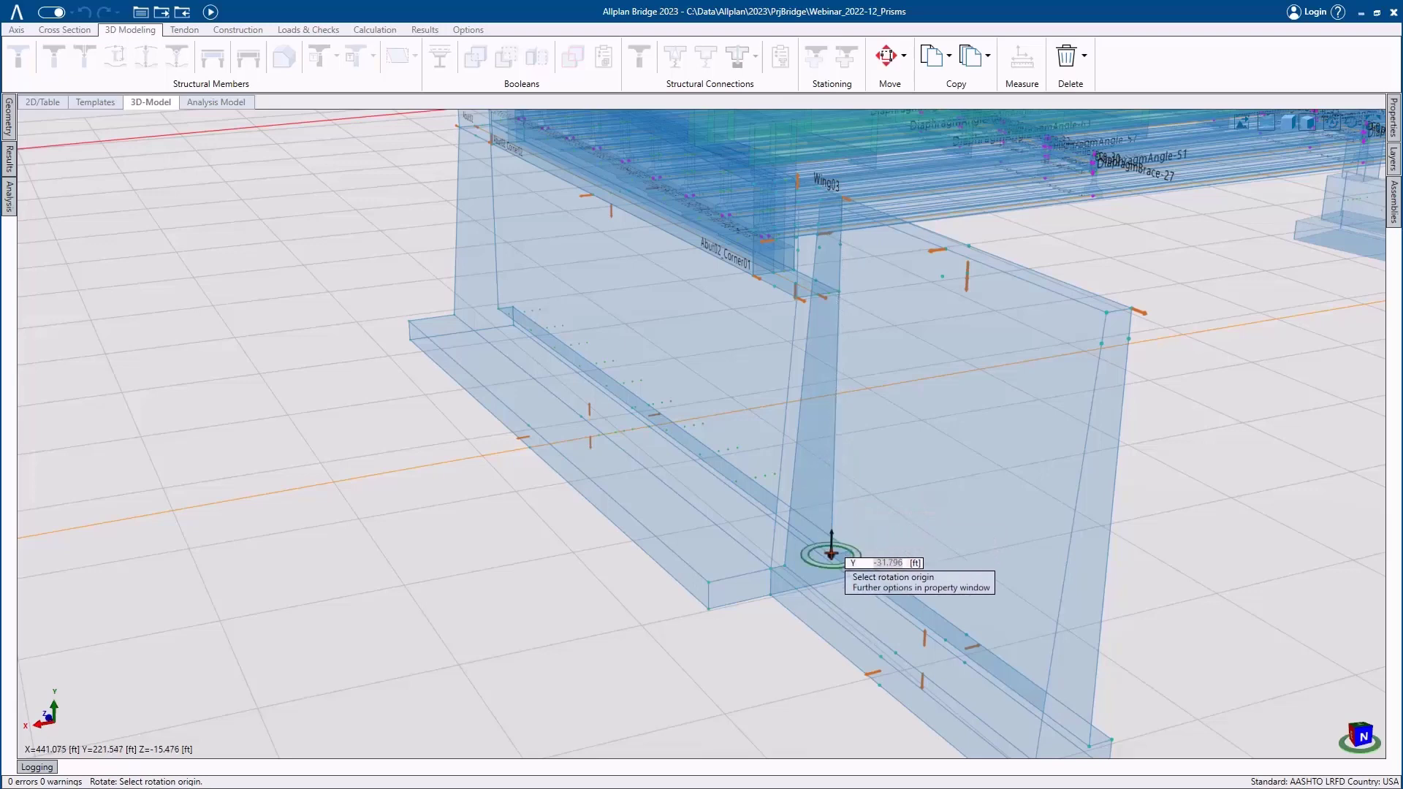
pyautogui.click(831, 553)
pyautogui.scroll(-2, 988, 545)
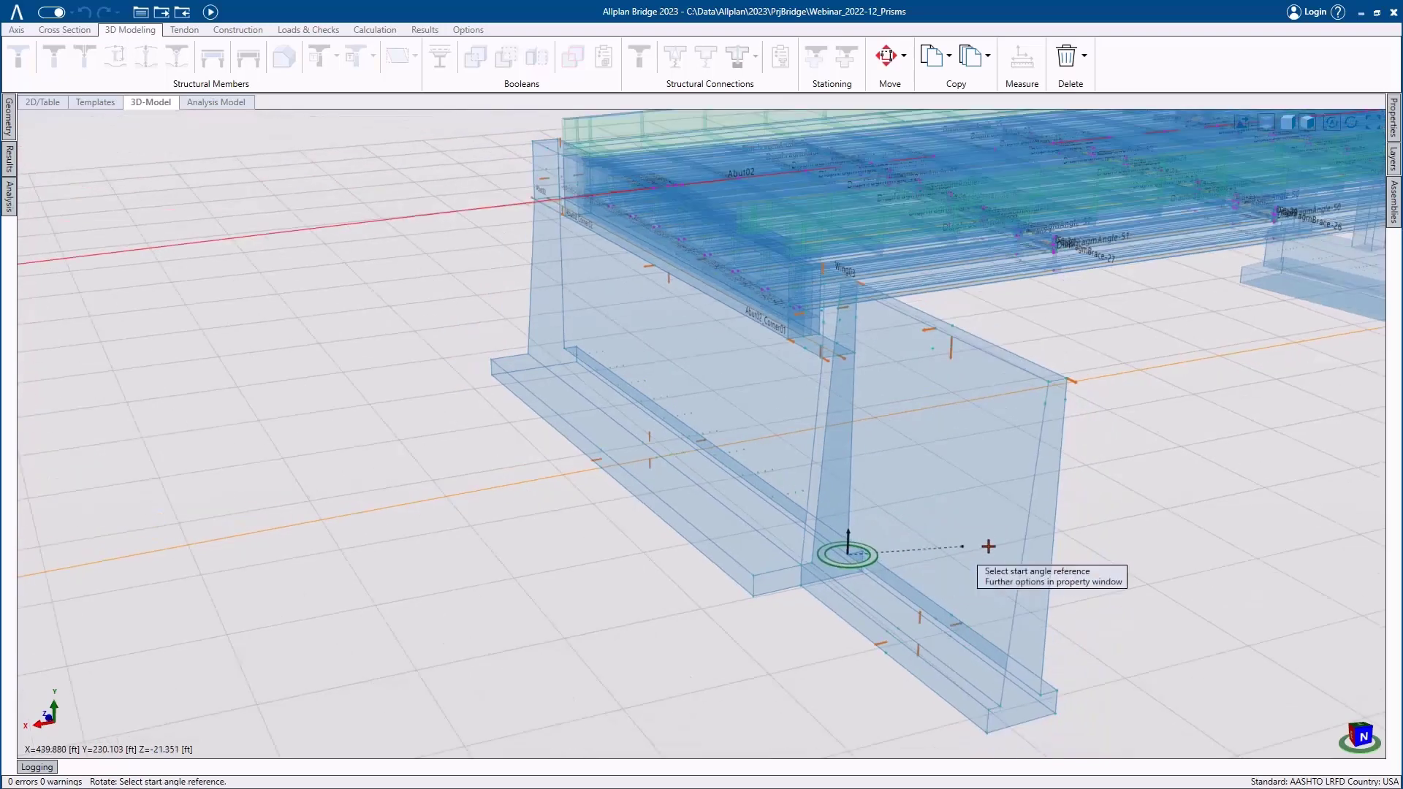
pyautogui.click(1040, 694)
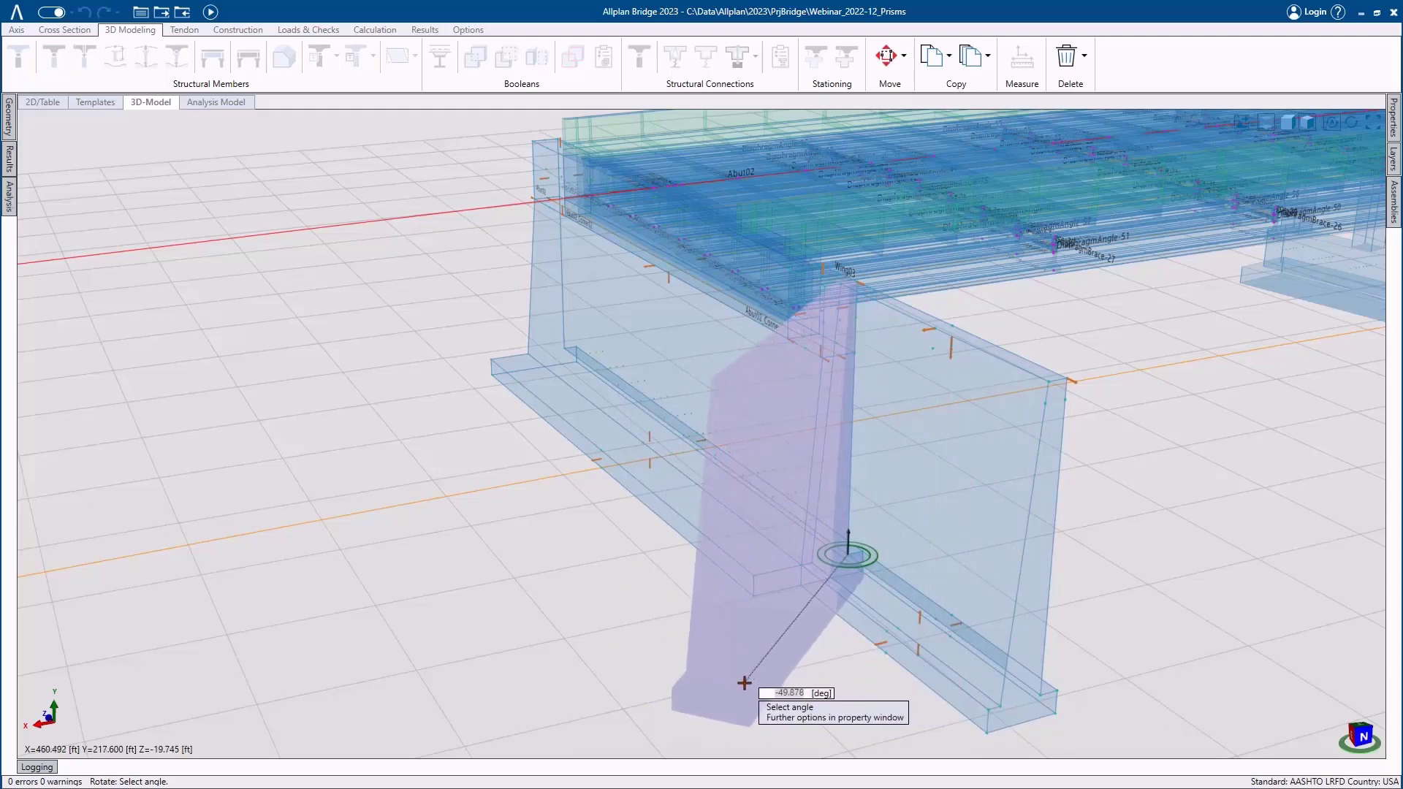
pyautogui.write('-90')
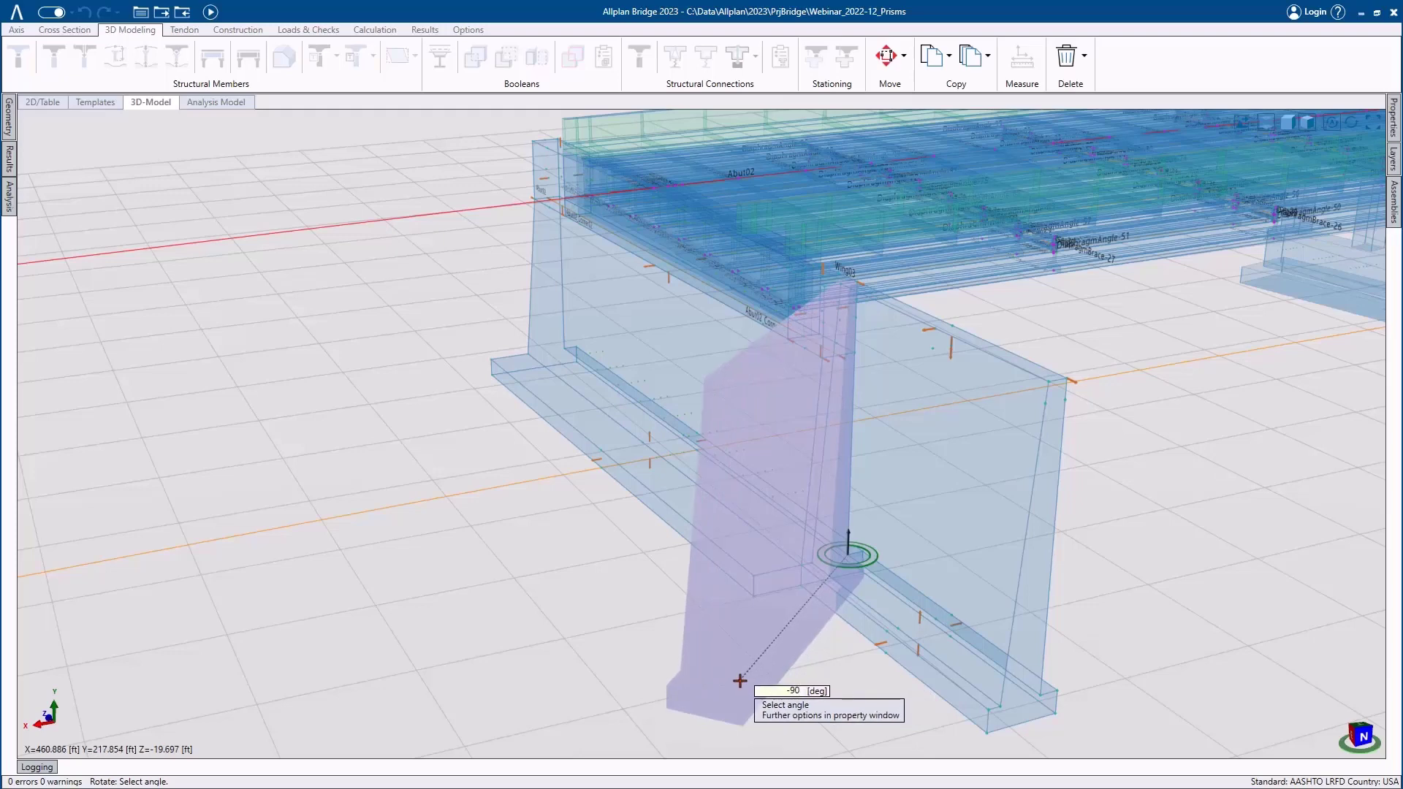
pyautogui.press('Return')
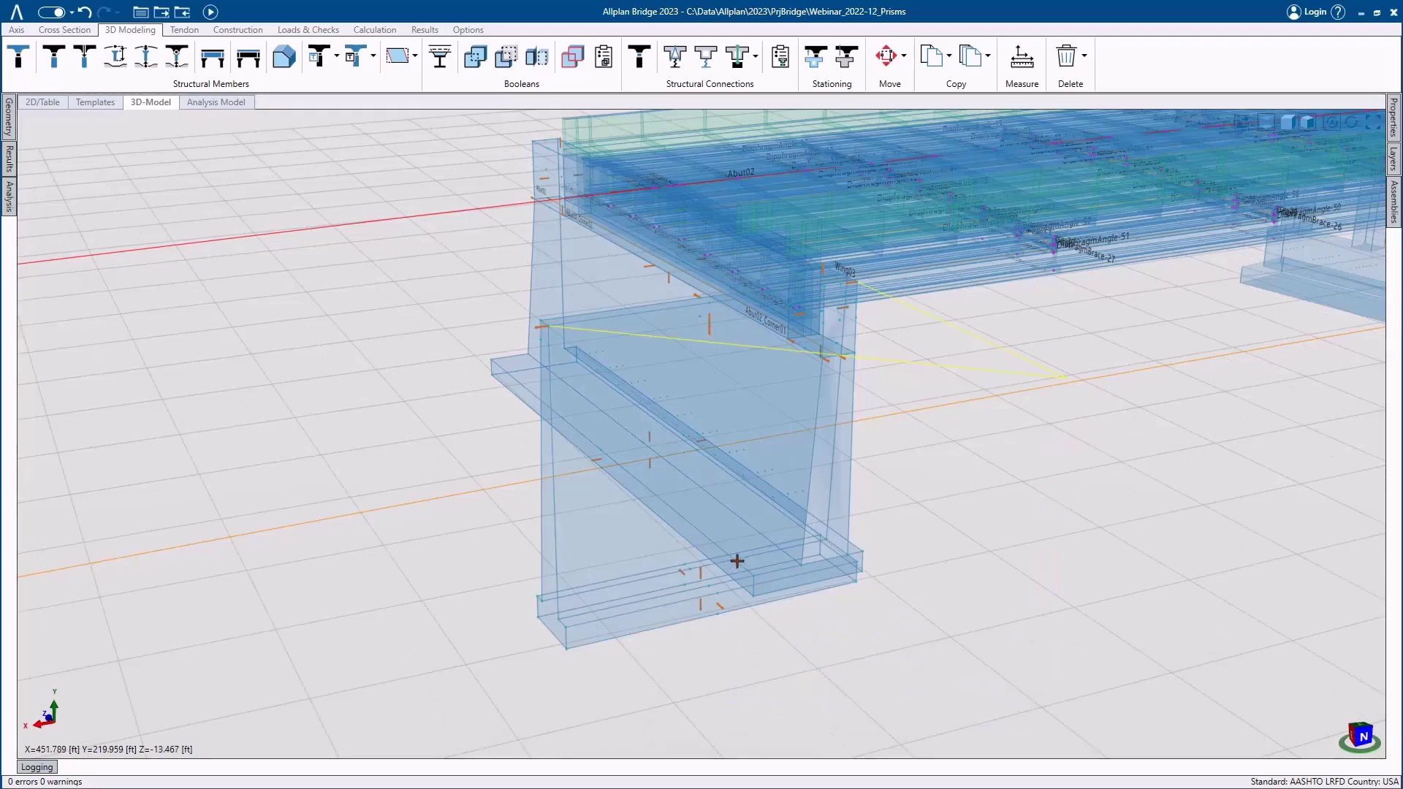
pyautogui.moveTo(736, 561); pyautogui.dragTo(1089, 550, button='middle')
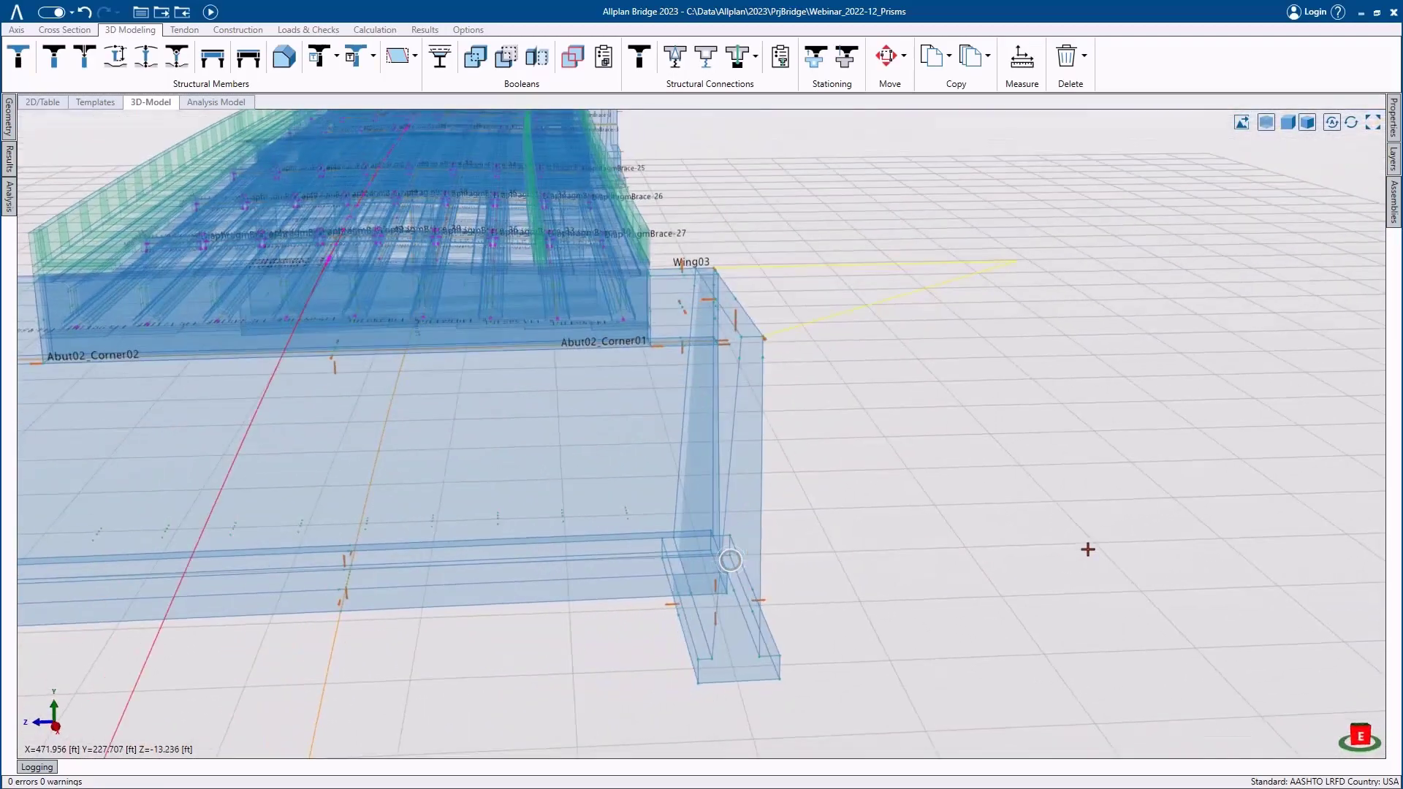
pyautogui.click(1266, 122)
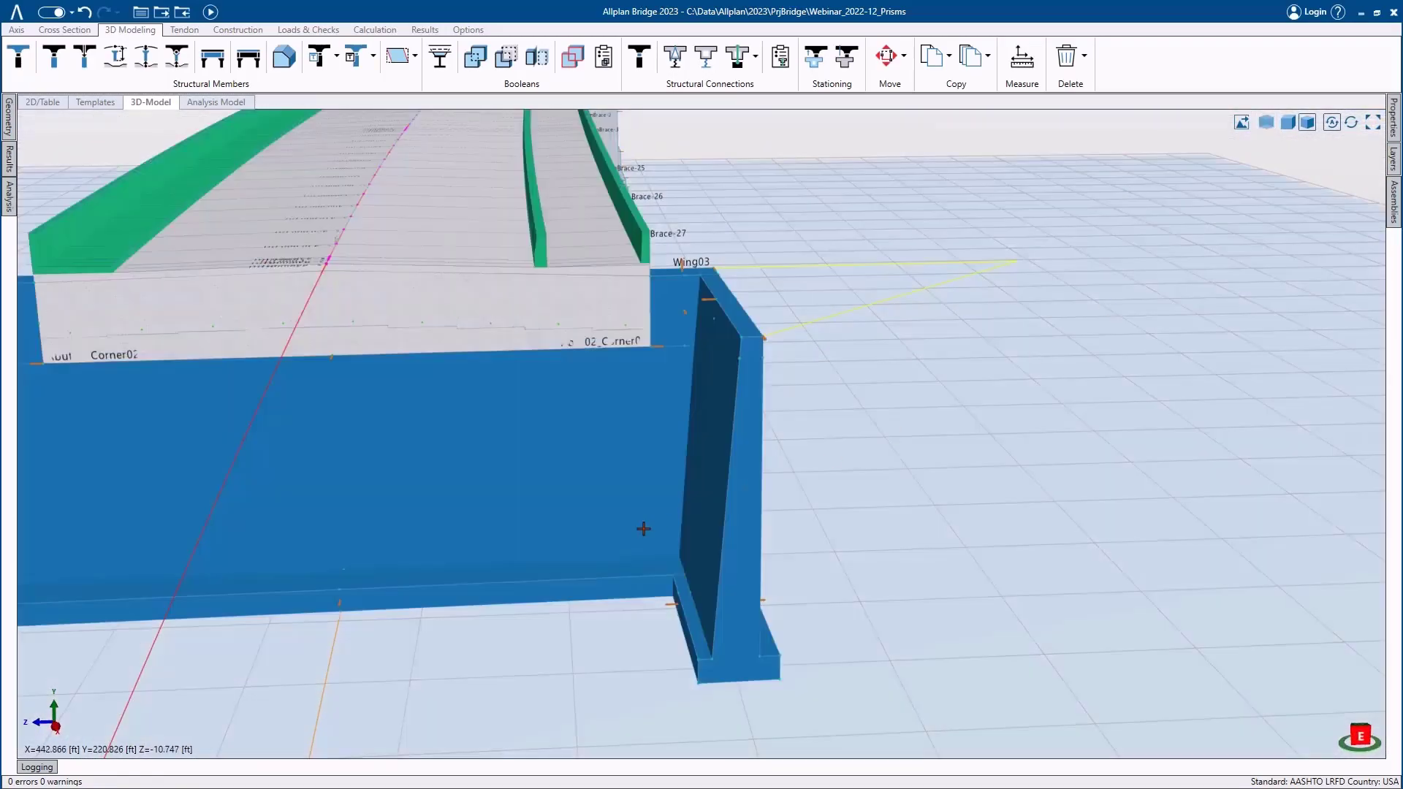
# - Override Wing03's minimum stem thickness (tStemMin) with 1.5 ft, widen its heel (wHeel), and recalculate the model
pyautogui.scroll(2, 643, 528)
pyautogui.click(756, 402)
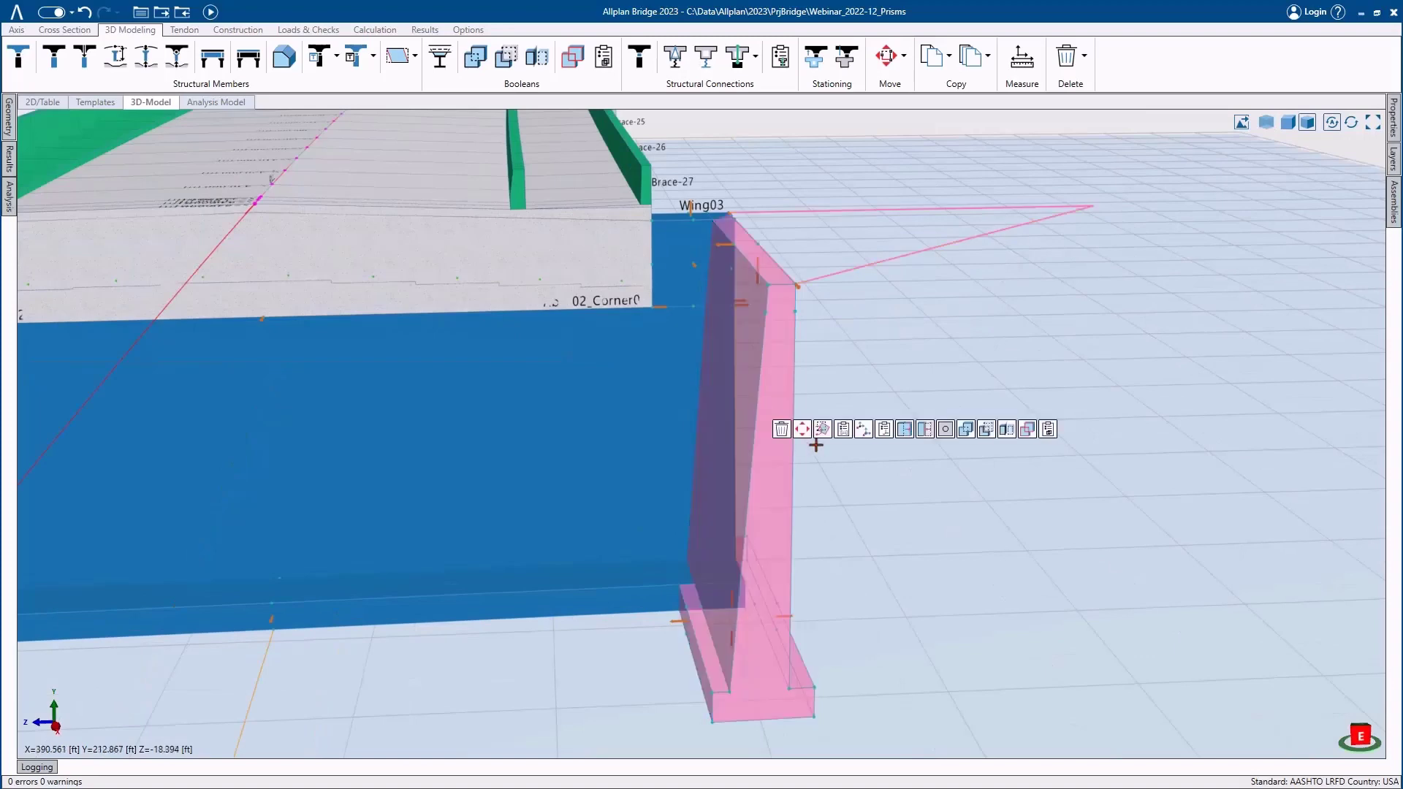
pyautogui.click(1393, 132)
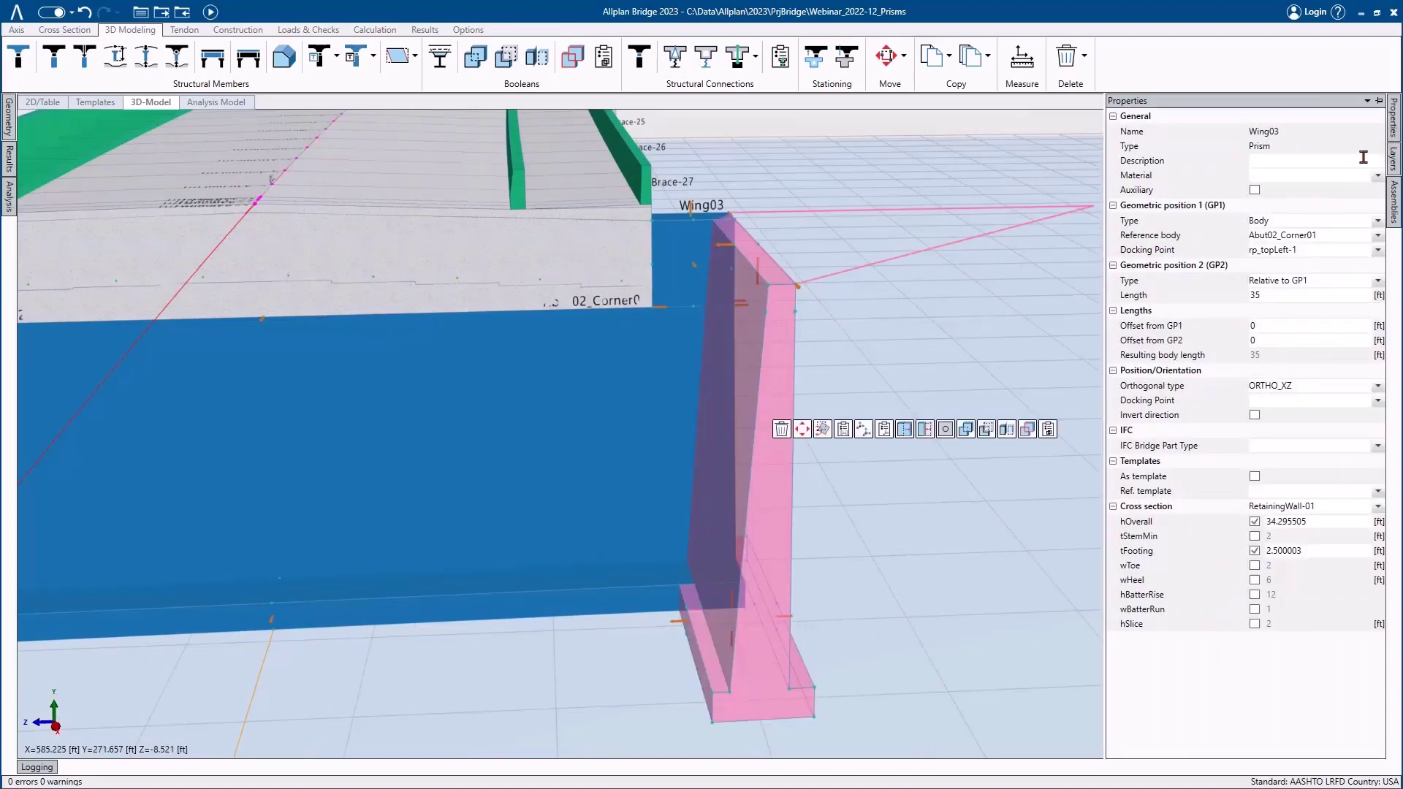
pyautogui.click(1255, 537)
pyautogui.click(1296, 535)
pyautogui.click(1254, 581)
pyautogui.click(1272, 579)
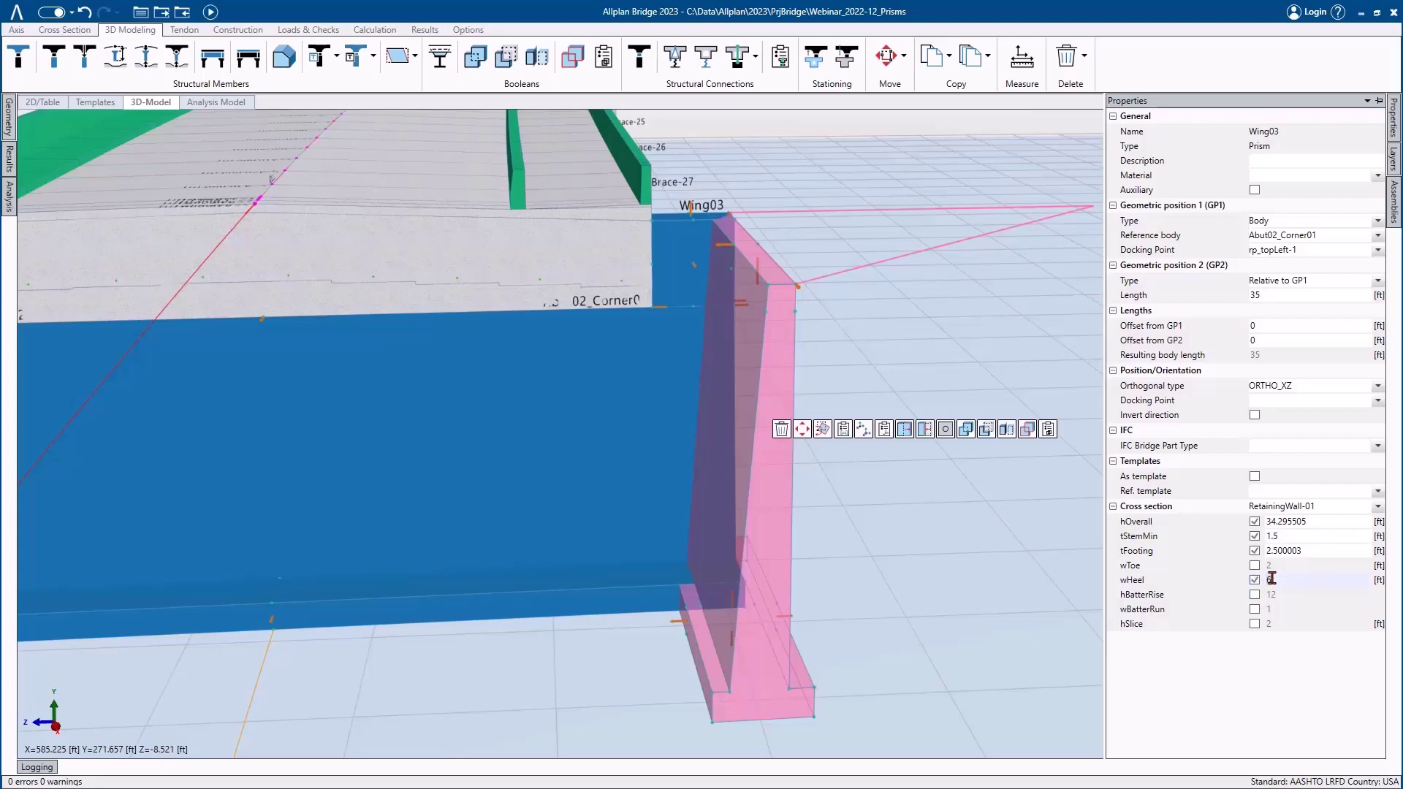
pyautogui.press('Return')
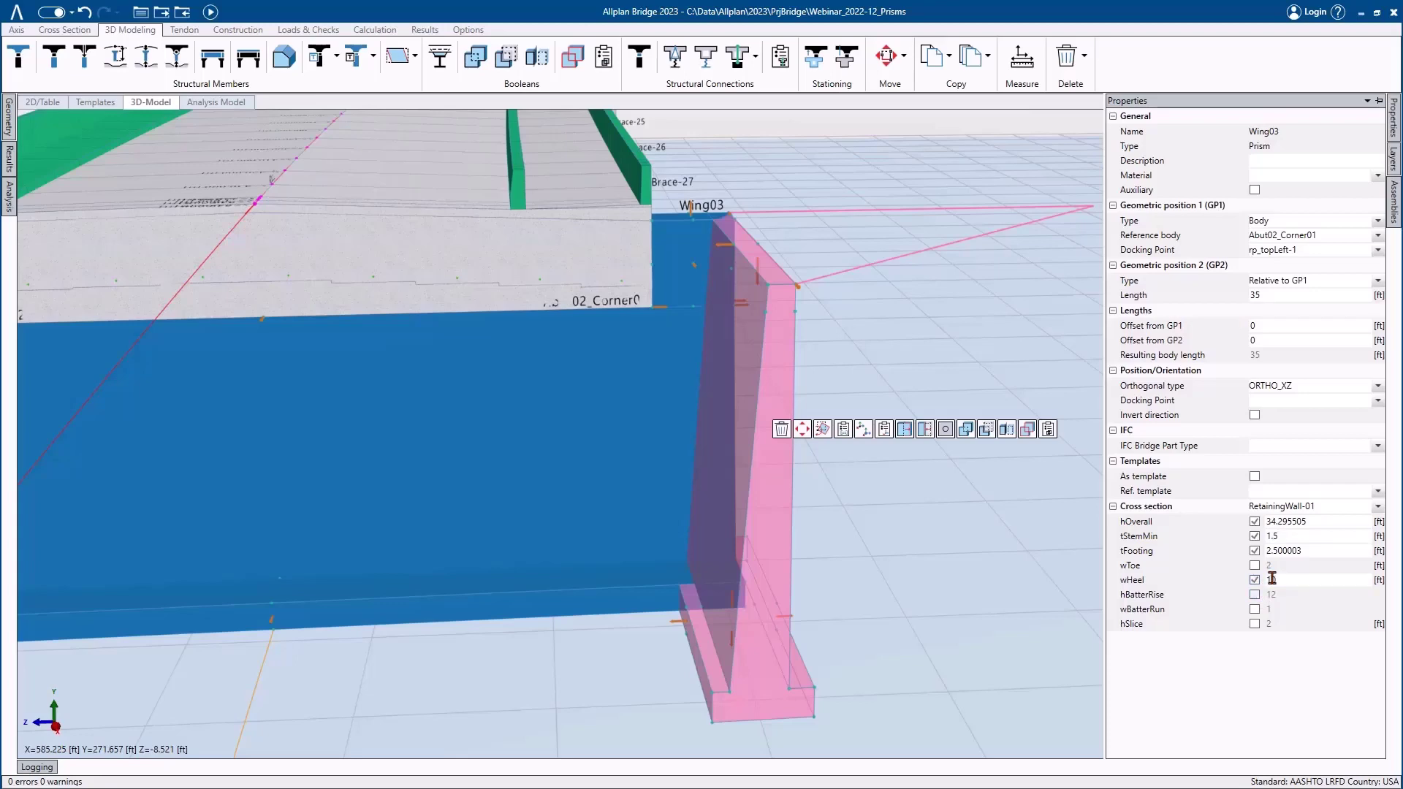
pyautogui.click(1031, 689)
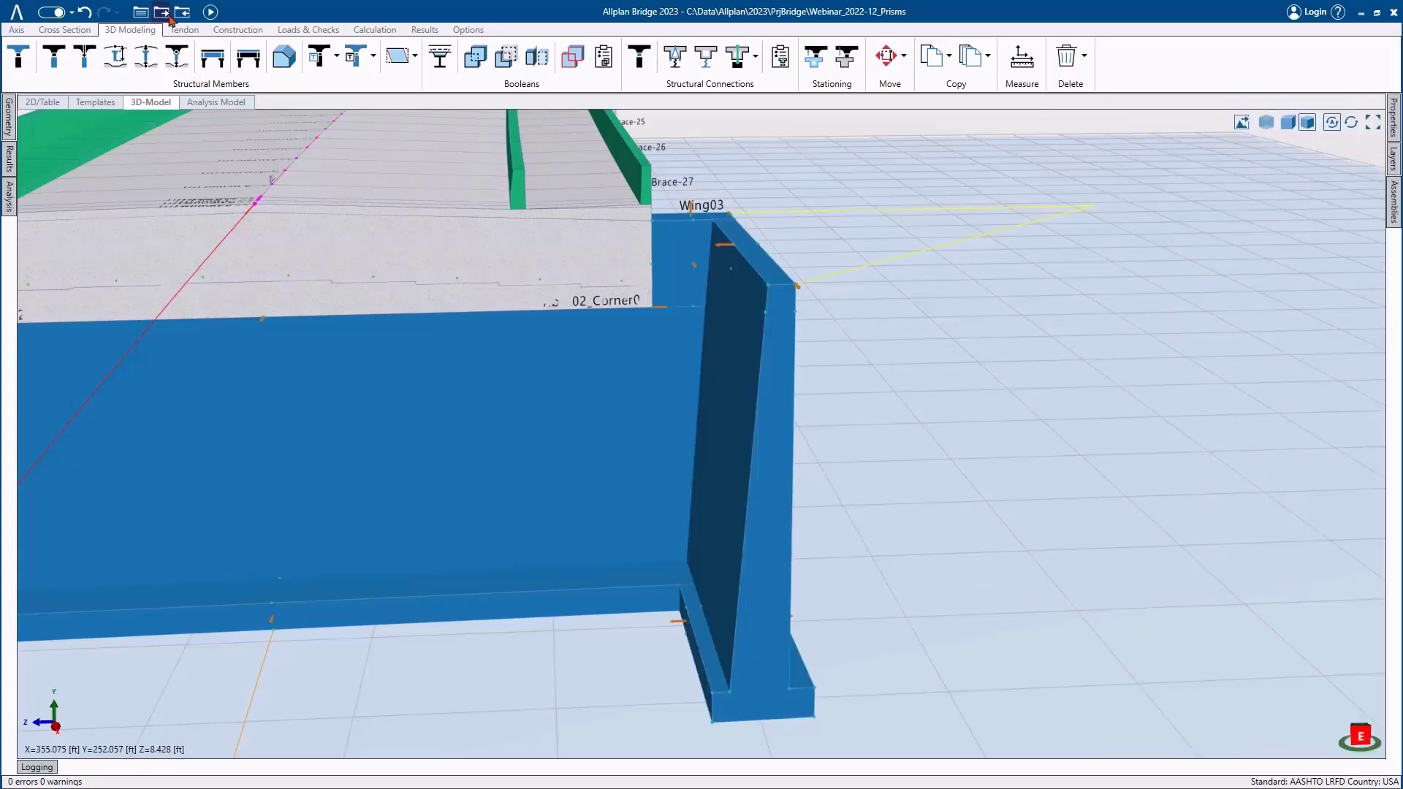
pyautogui.click(210, 12)
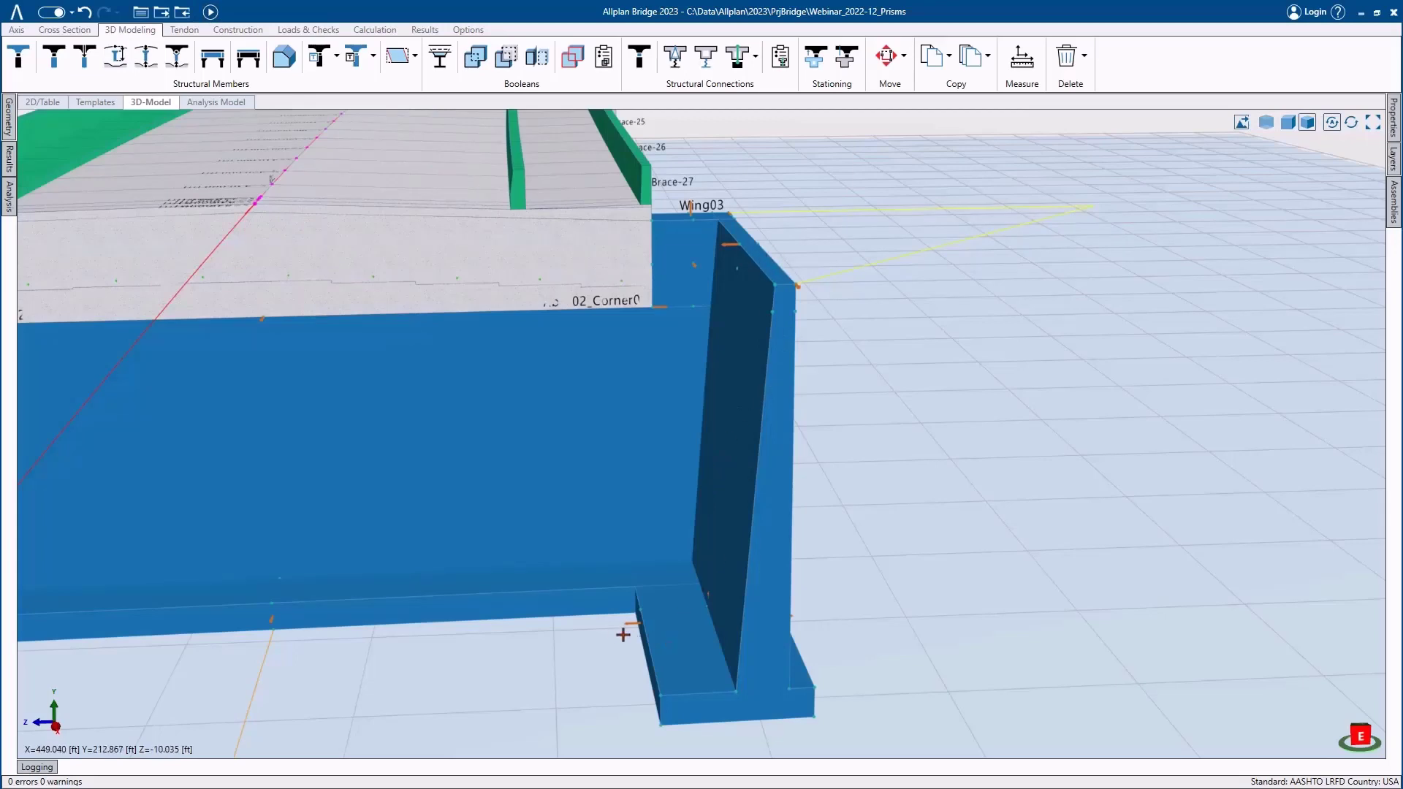
# - Create a new prism body named Wing04 under the structural members' bodies
pyautogui.moveTo(678, 610); pyautogui.dragTo(957, 533, button='middle')
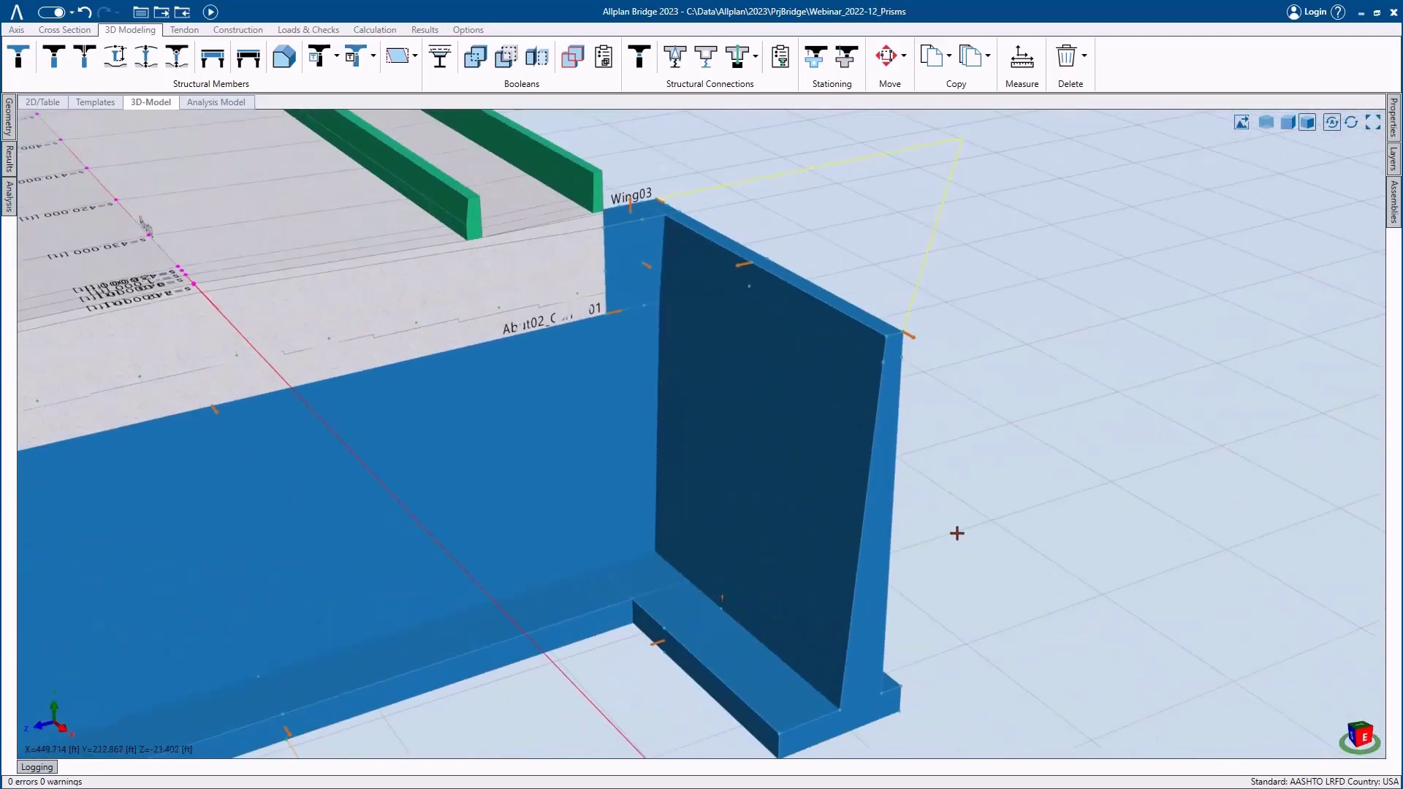
pyautogui.scroll(-5, 959, 518)
pyautogui.moveTo(523, 588); pyautogui.dragTo(658, 501, button='middle')
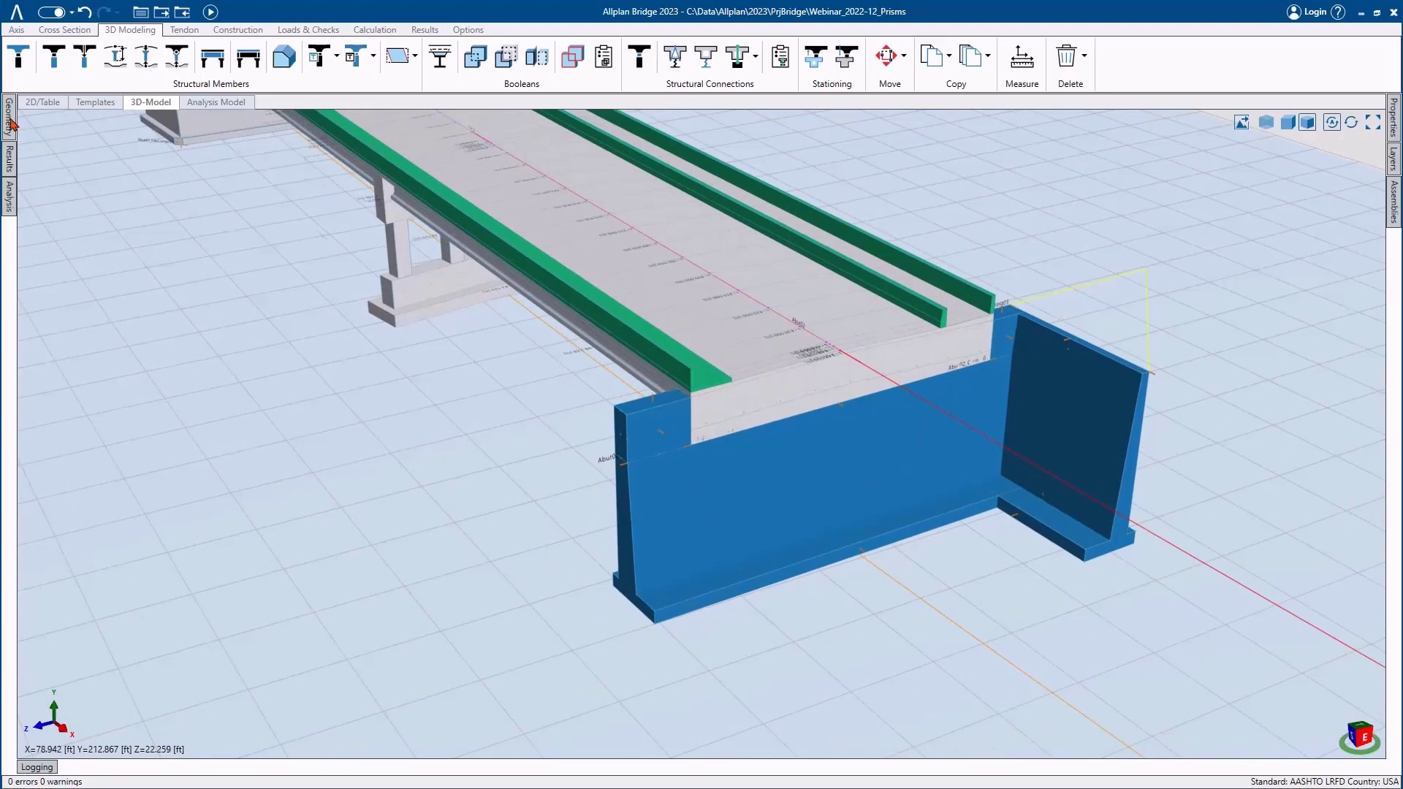
pyautogui.click(10, 120)
pyautogui.rightClick(85, 311)
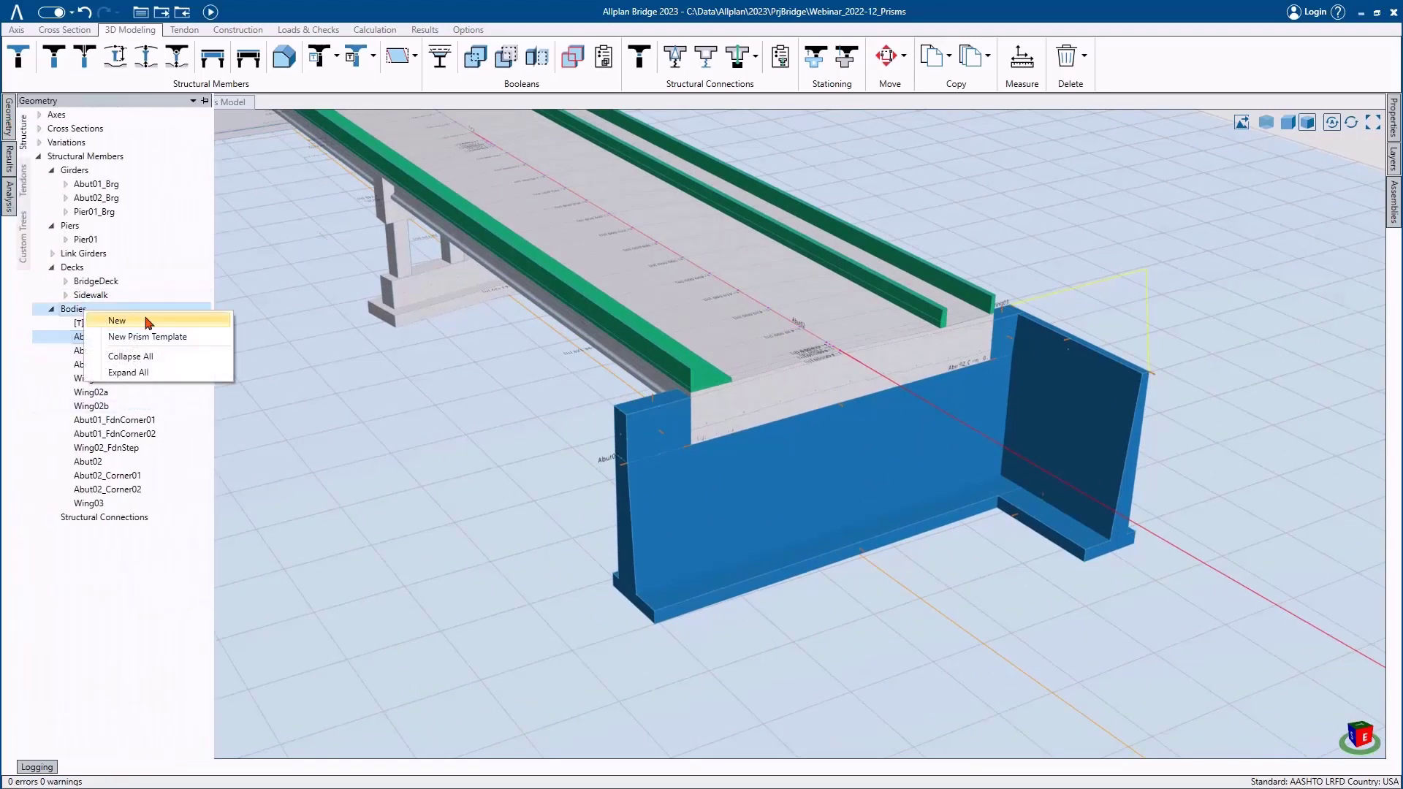
pyautogui.click(117, 320)
pyautogui.write('W')
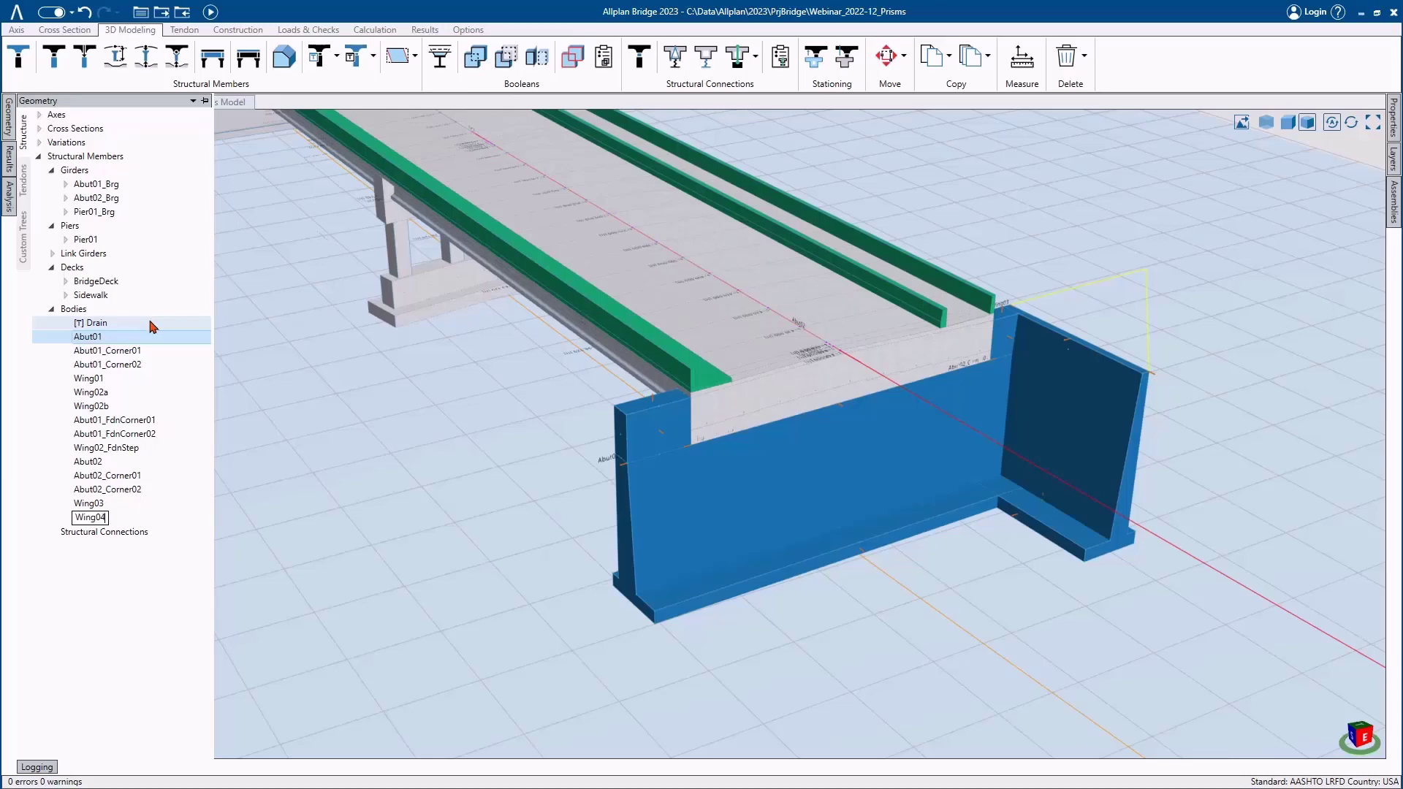
pyautogui.write('ing04')
pyautogui.press('Return')
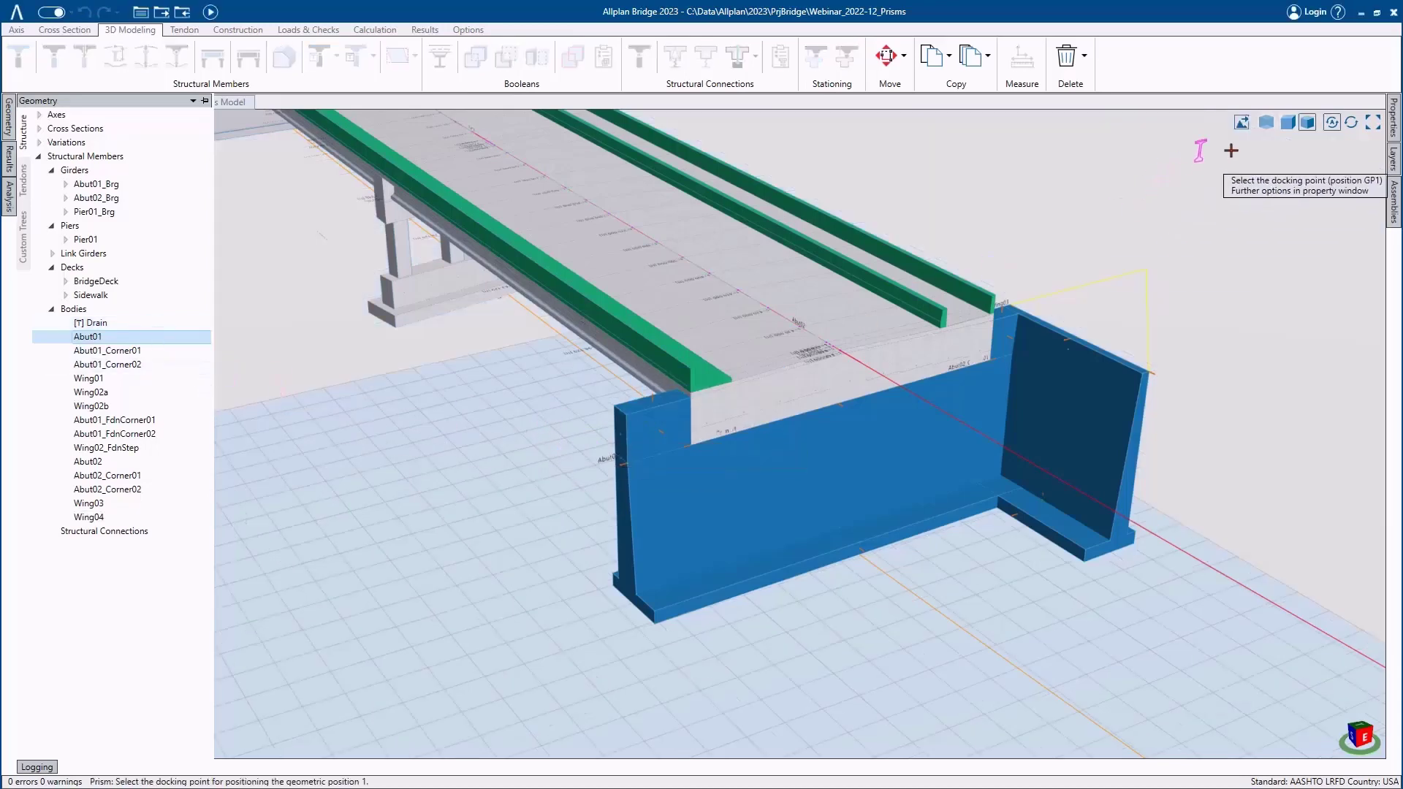
# - Assign the RetainingWall-02 cross section to Wing04, dock it at the outer top corner of Abut02_Corner02 and give it a 40 ft length
pyautogui.click(1393, 118)
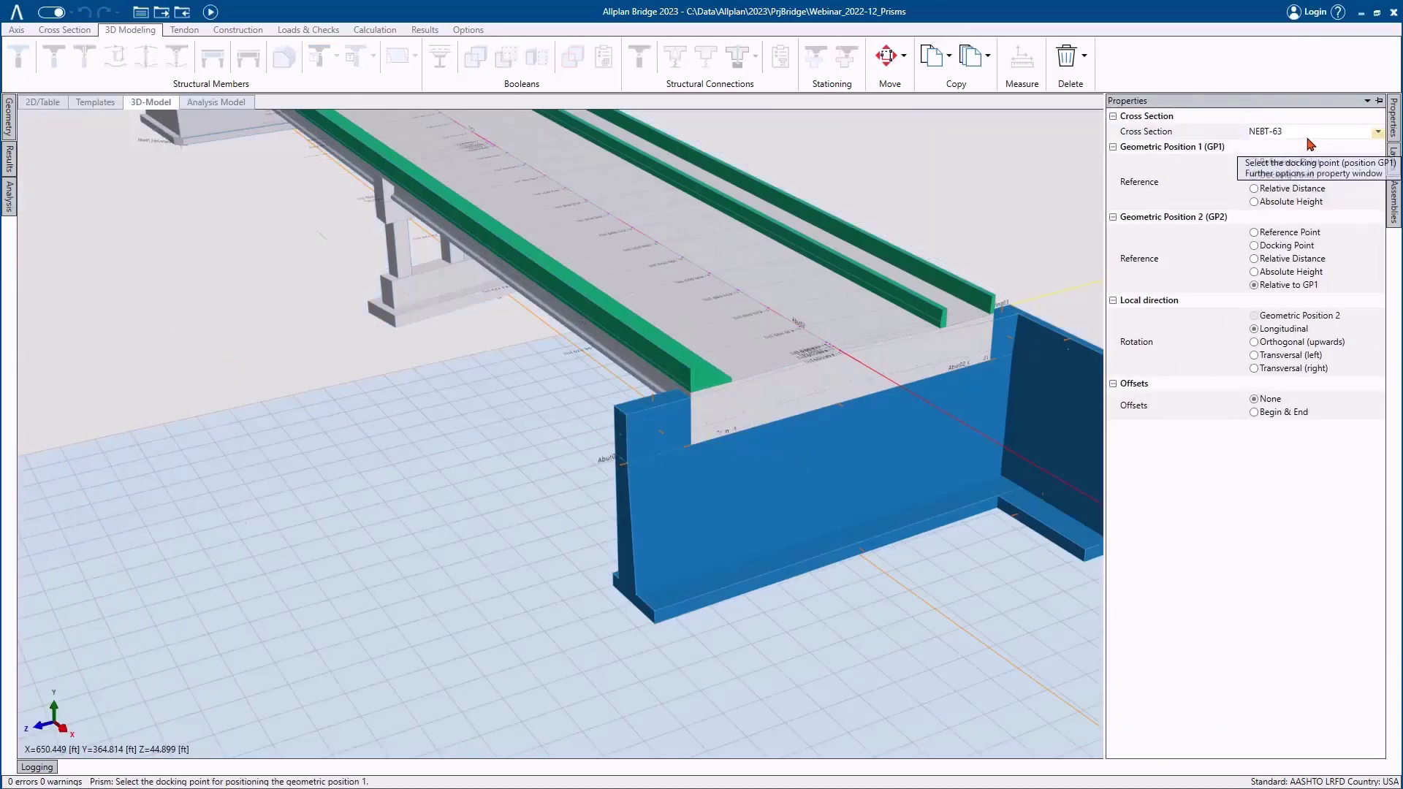
pyautogui.click(1309, 134)
pyautogui.click(1298, 306)
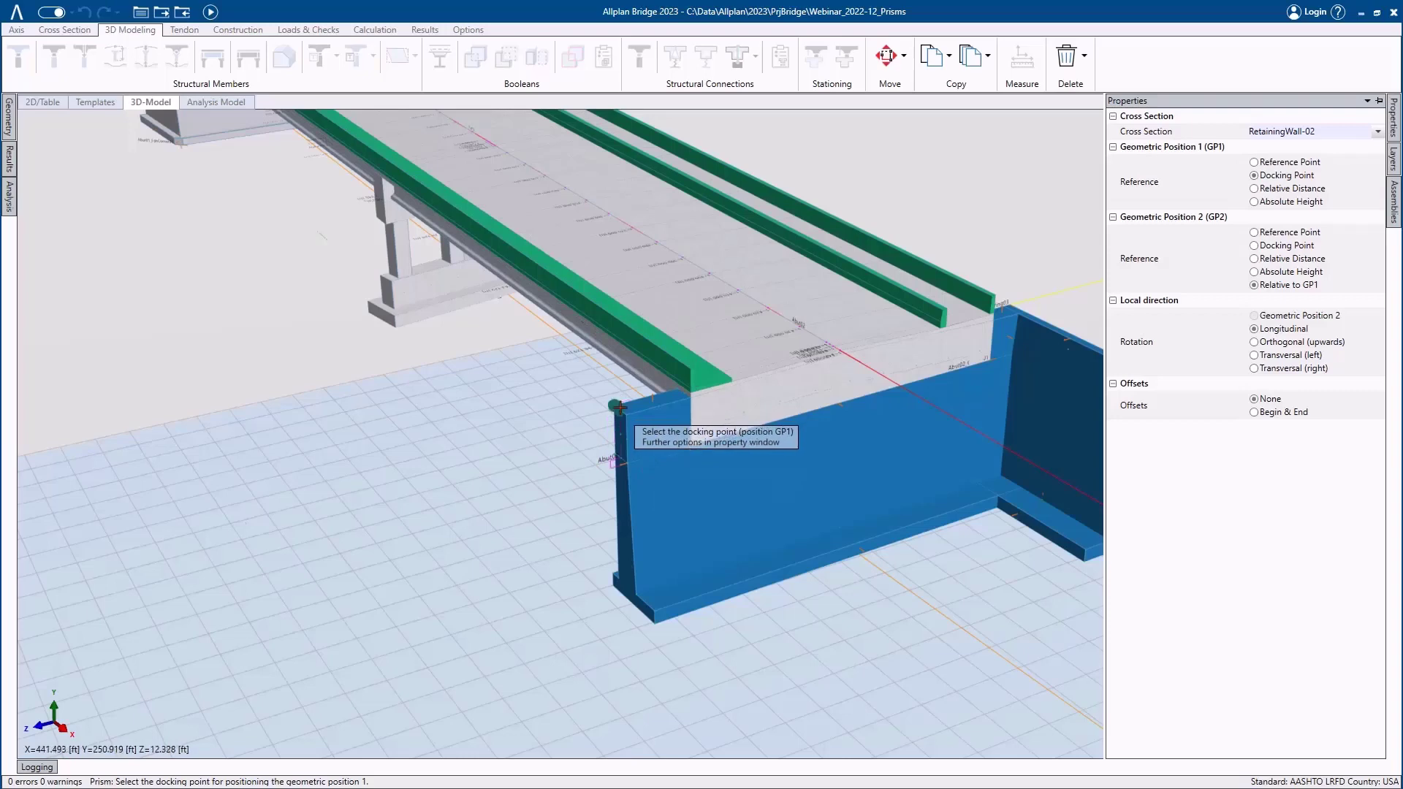
pyautogui.scroll(3, 599, 413)
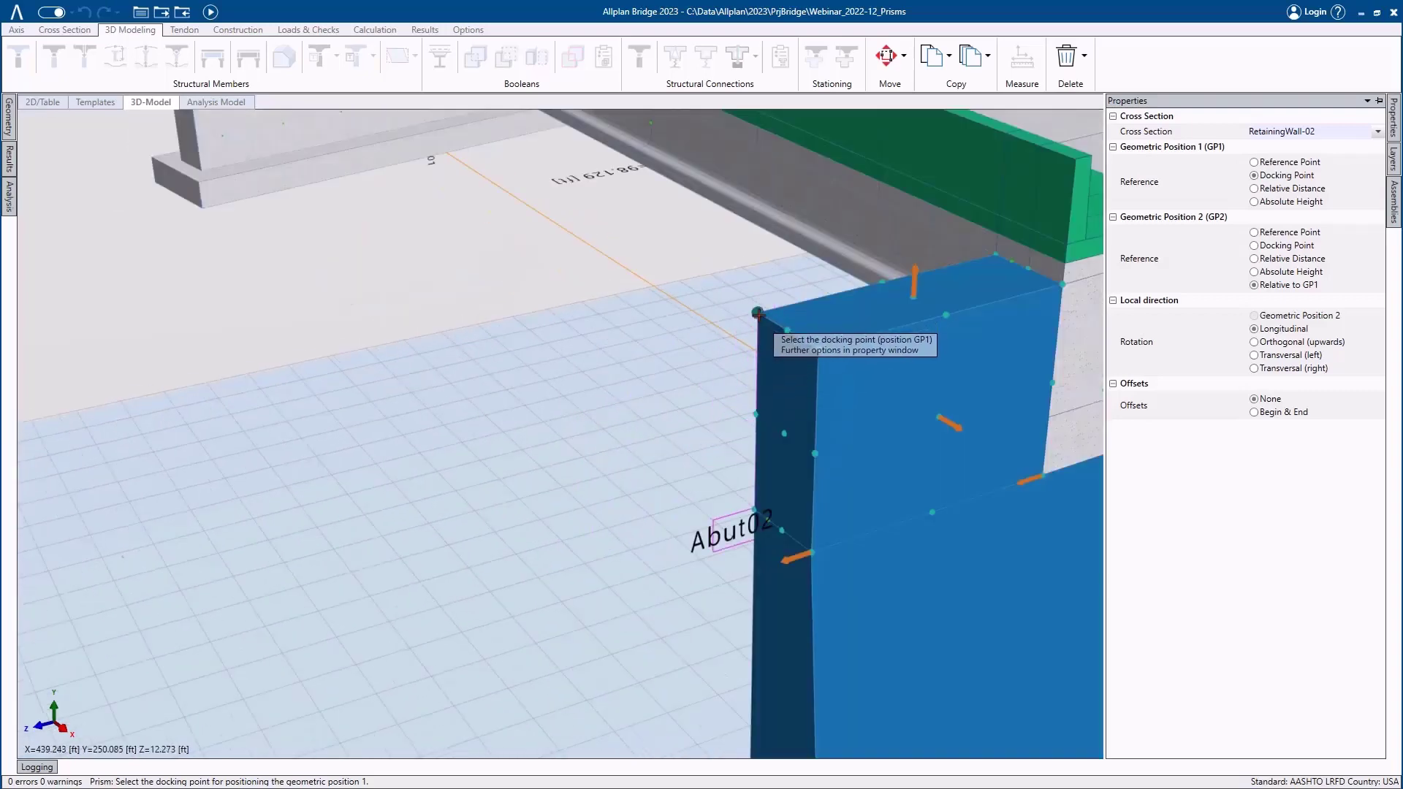
pyautogui.click(757, 308)
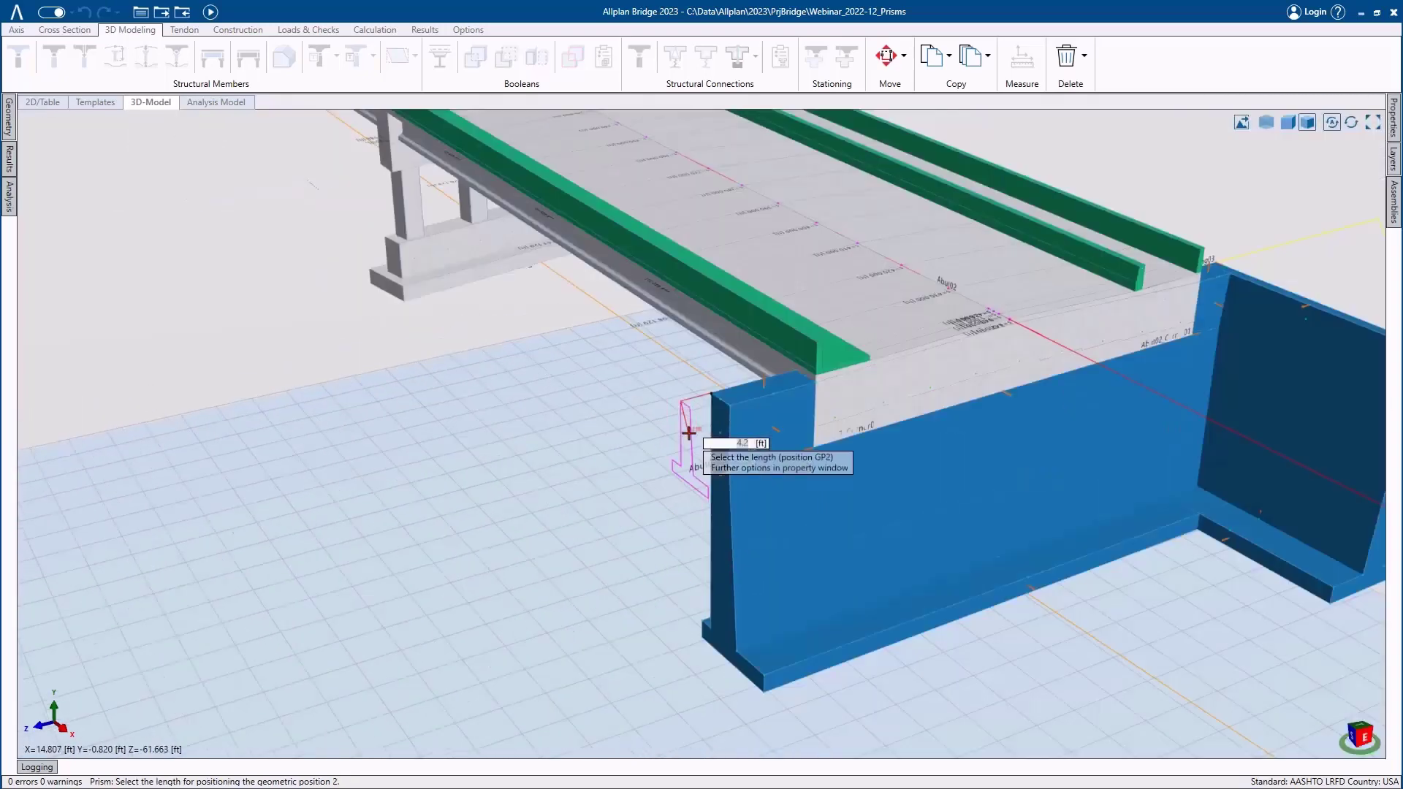
pyautogui.scroll(-2, 689, 432)
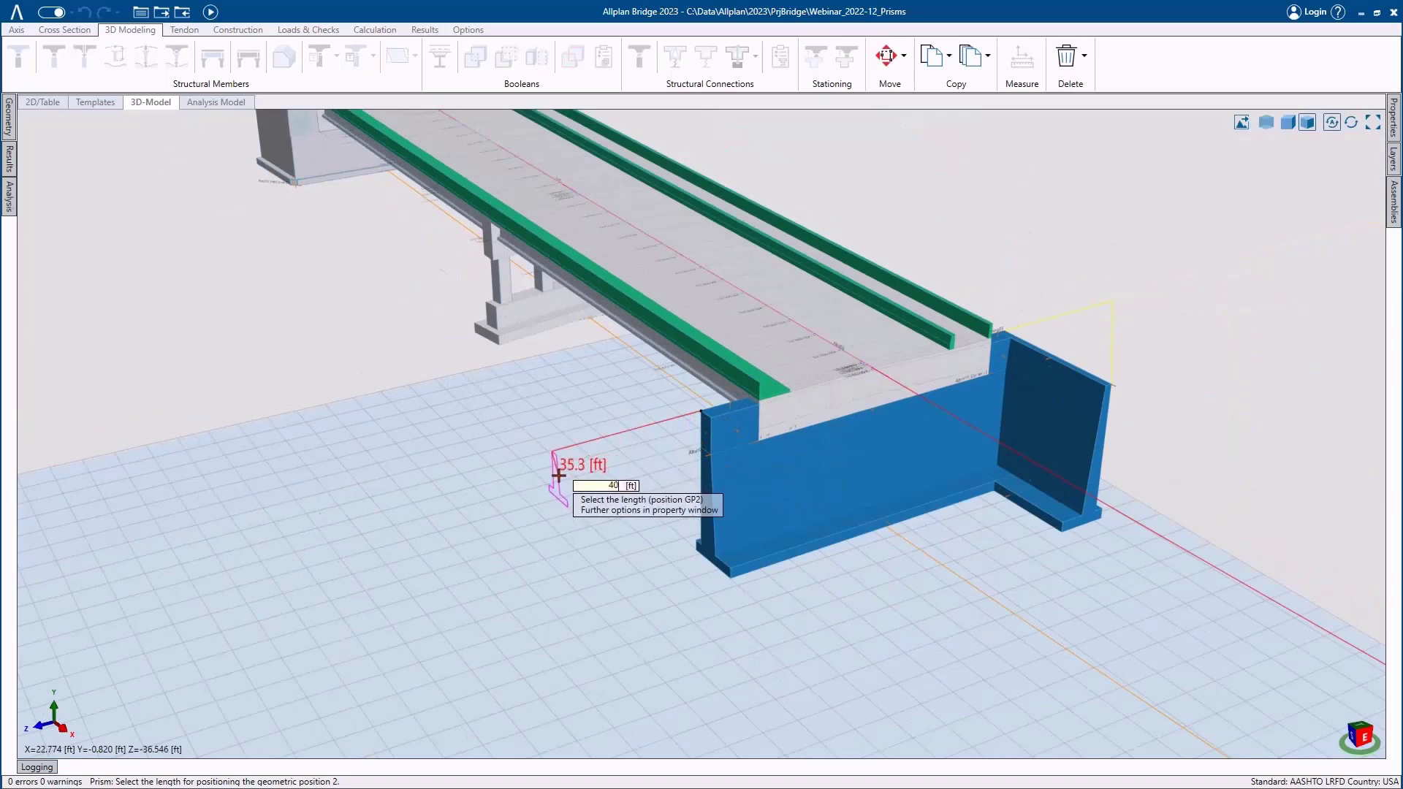
pyautogui.write('40')
pyautogui.press('Return')
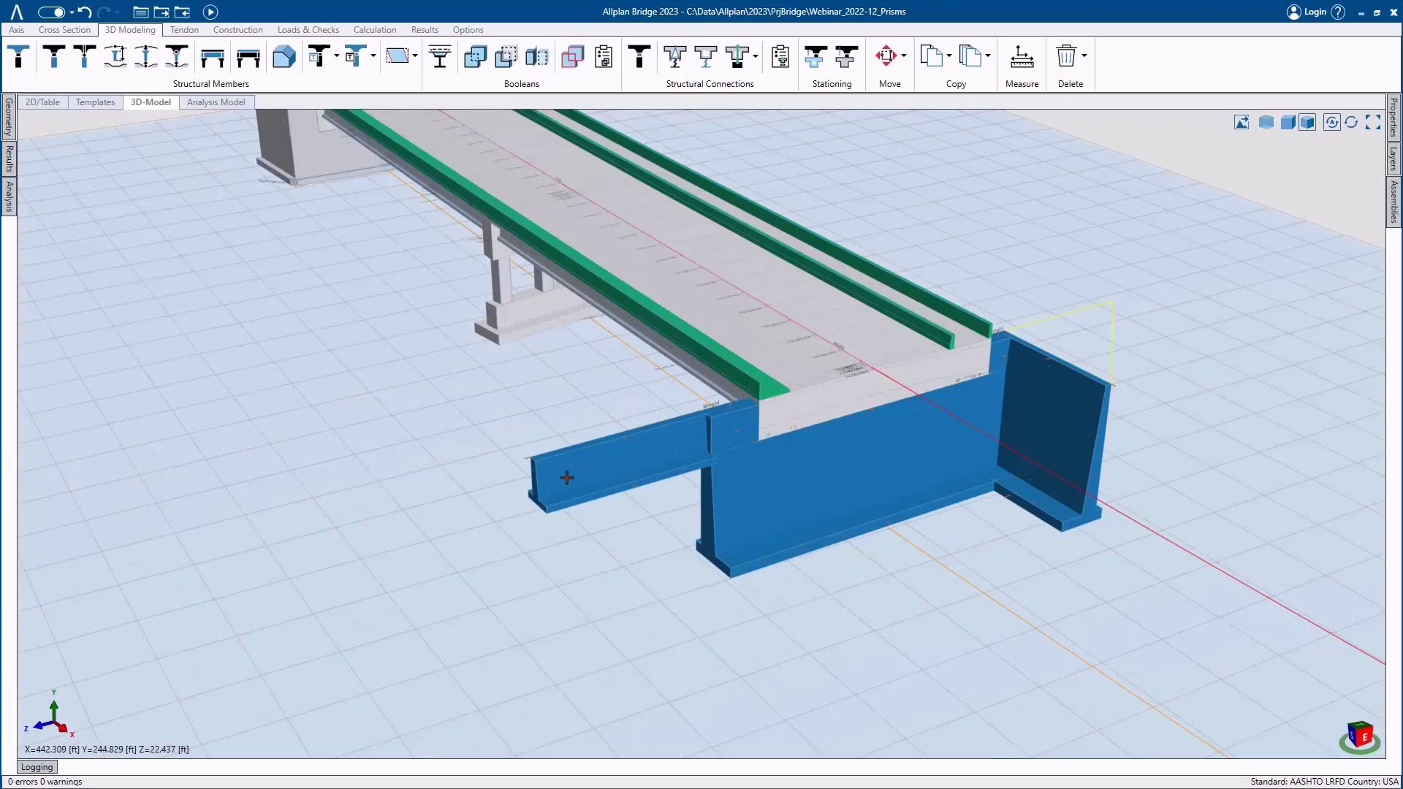
# - Rotate Wing04 by 70° about the local Y axis with the rotation origin at its abutment end
pyautogui.click(568, 478)
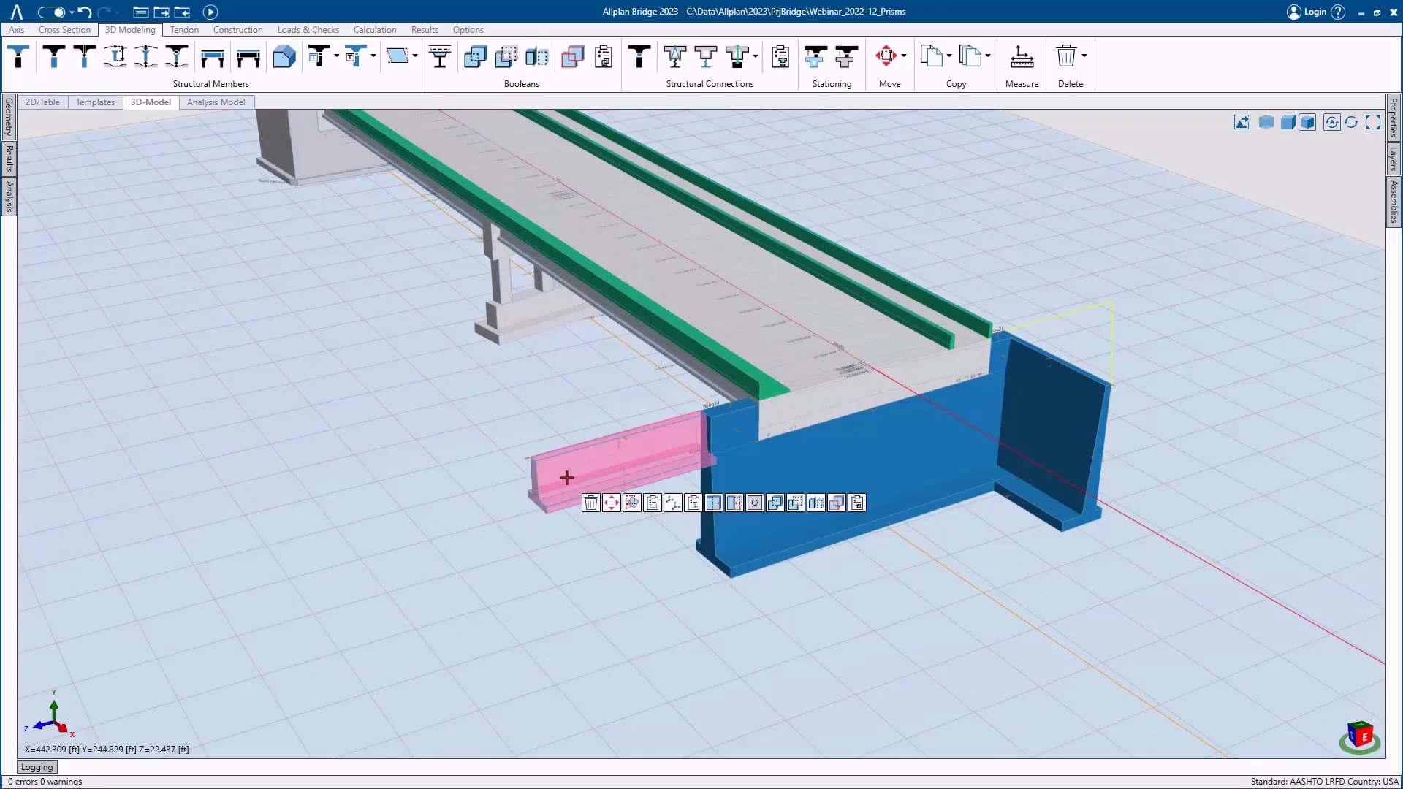
pyautogui.click(631, 503)
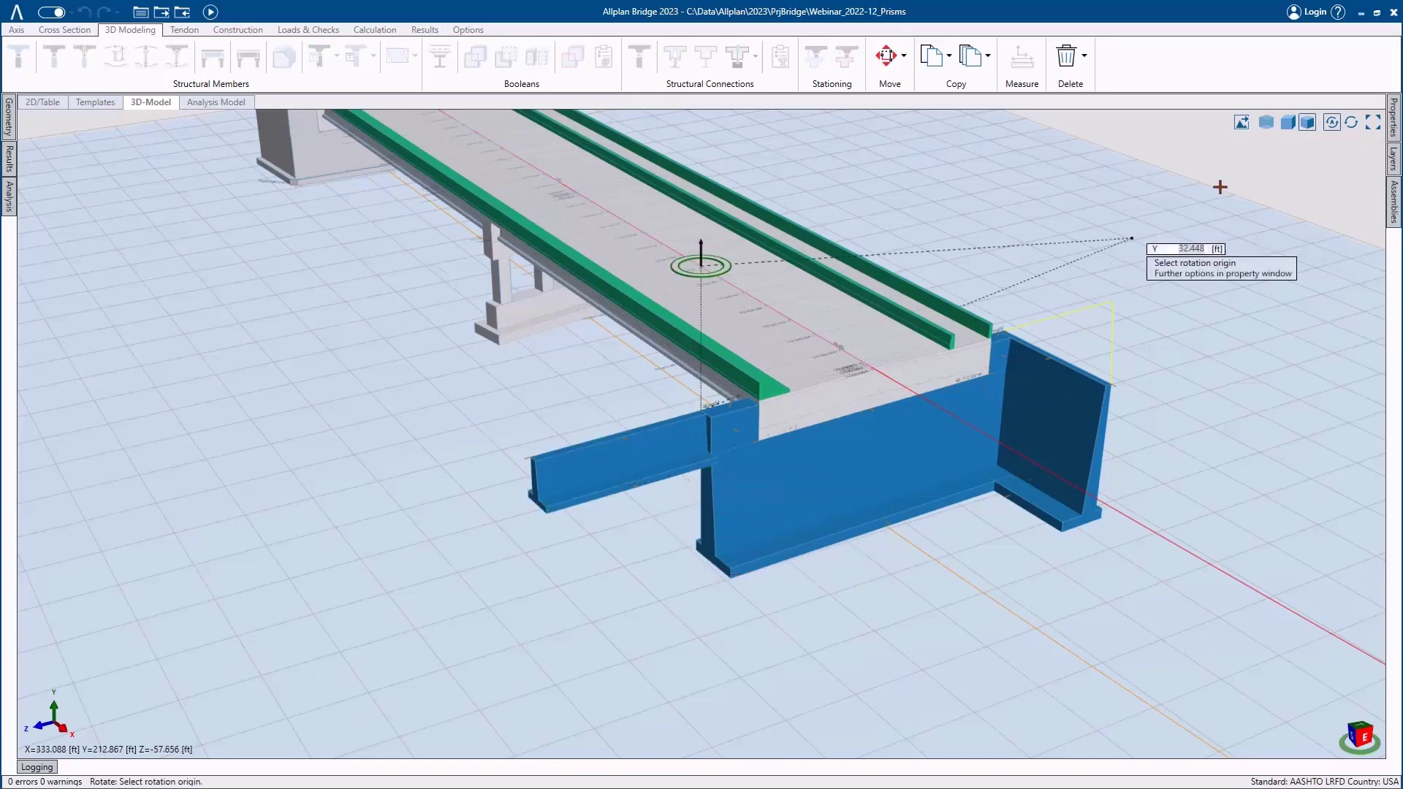
pyautogui.click(1266, 122)
pyautogui.scroll(3, 672, 456)
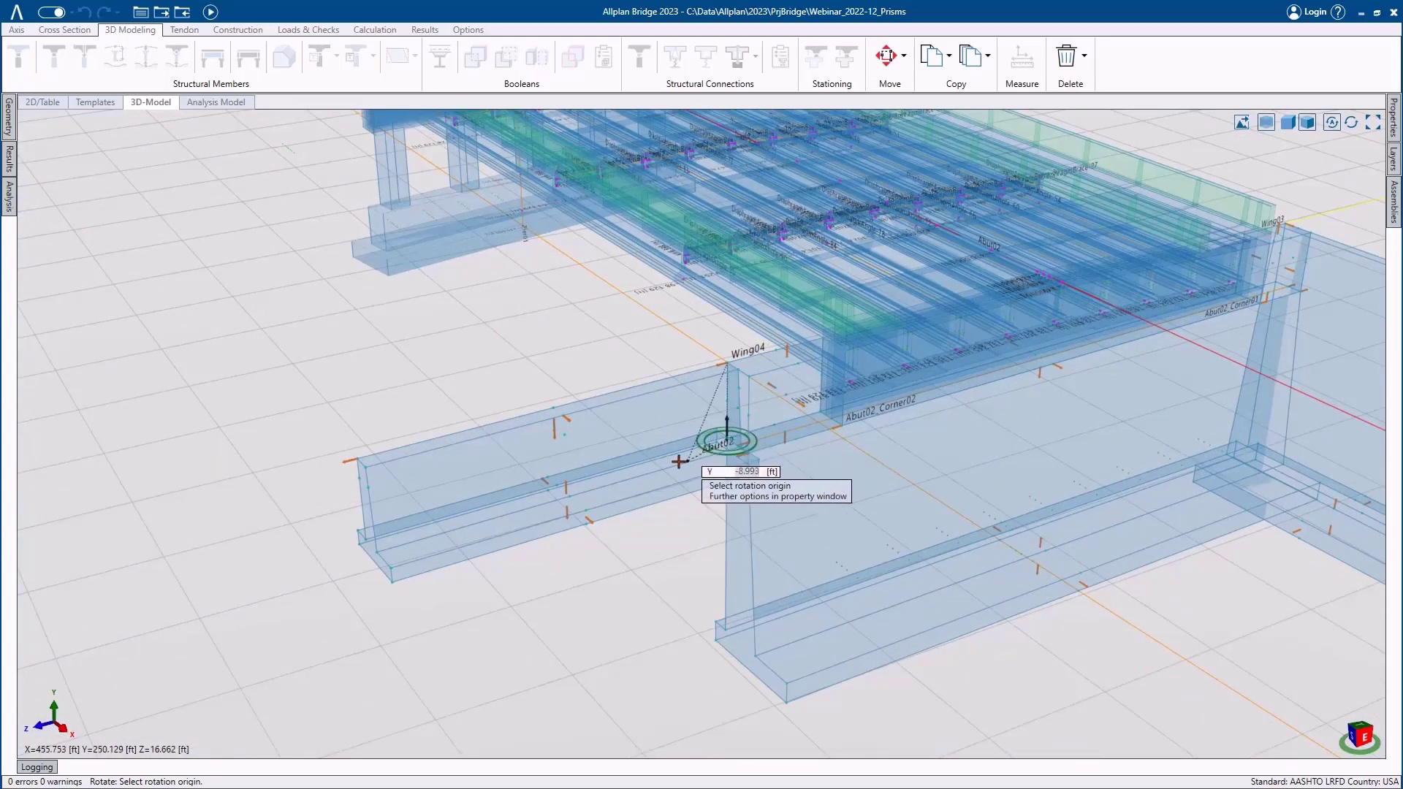
pyautogui.keyDown('shift'); pyautogui.moveTo(680, 464); pyautogui.dragTo(888, 492, button='middle'); pyautogui.keyUp('shift')
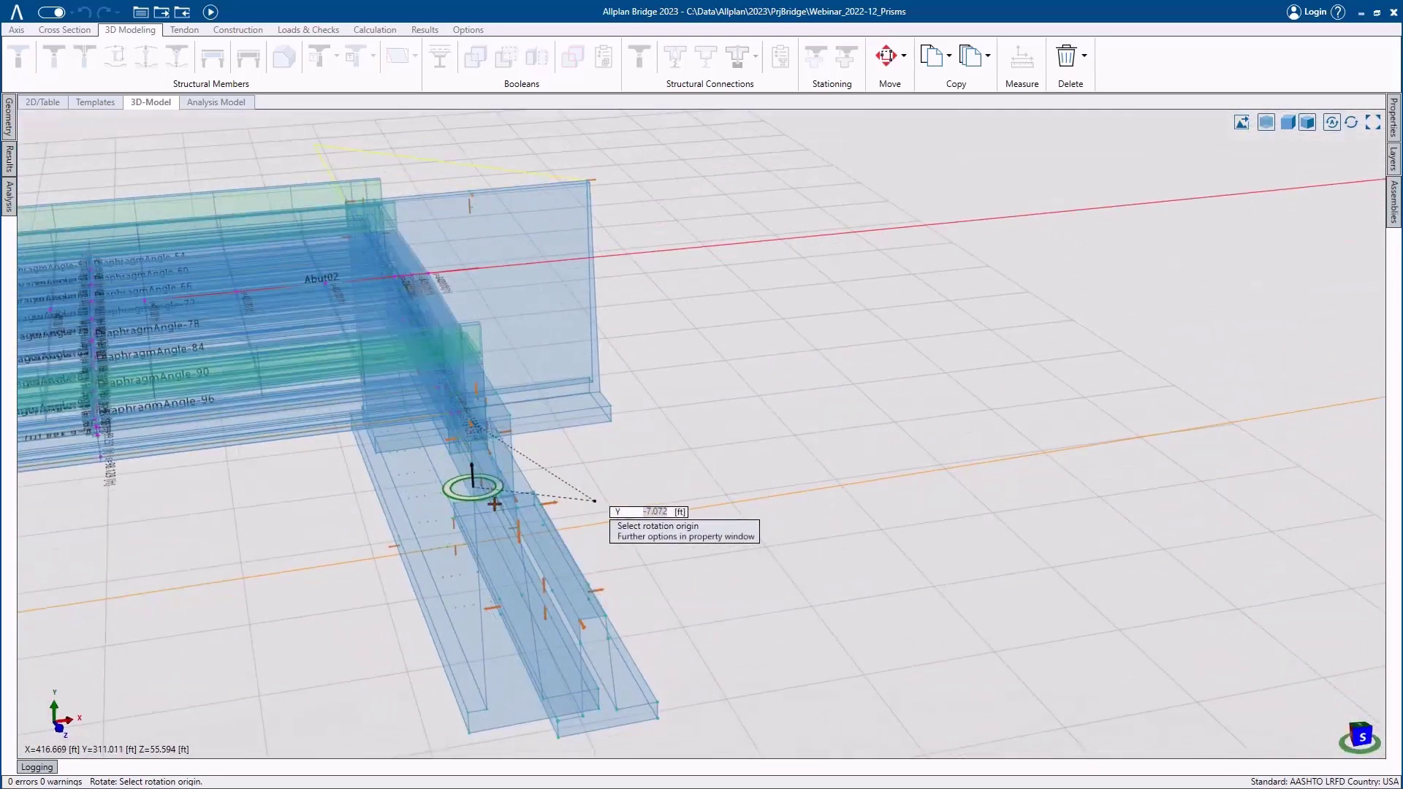
pyautogui.click(473, 500)
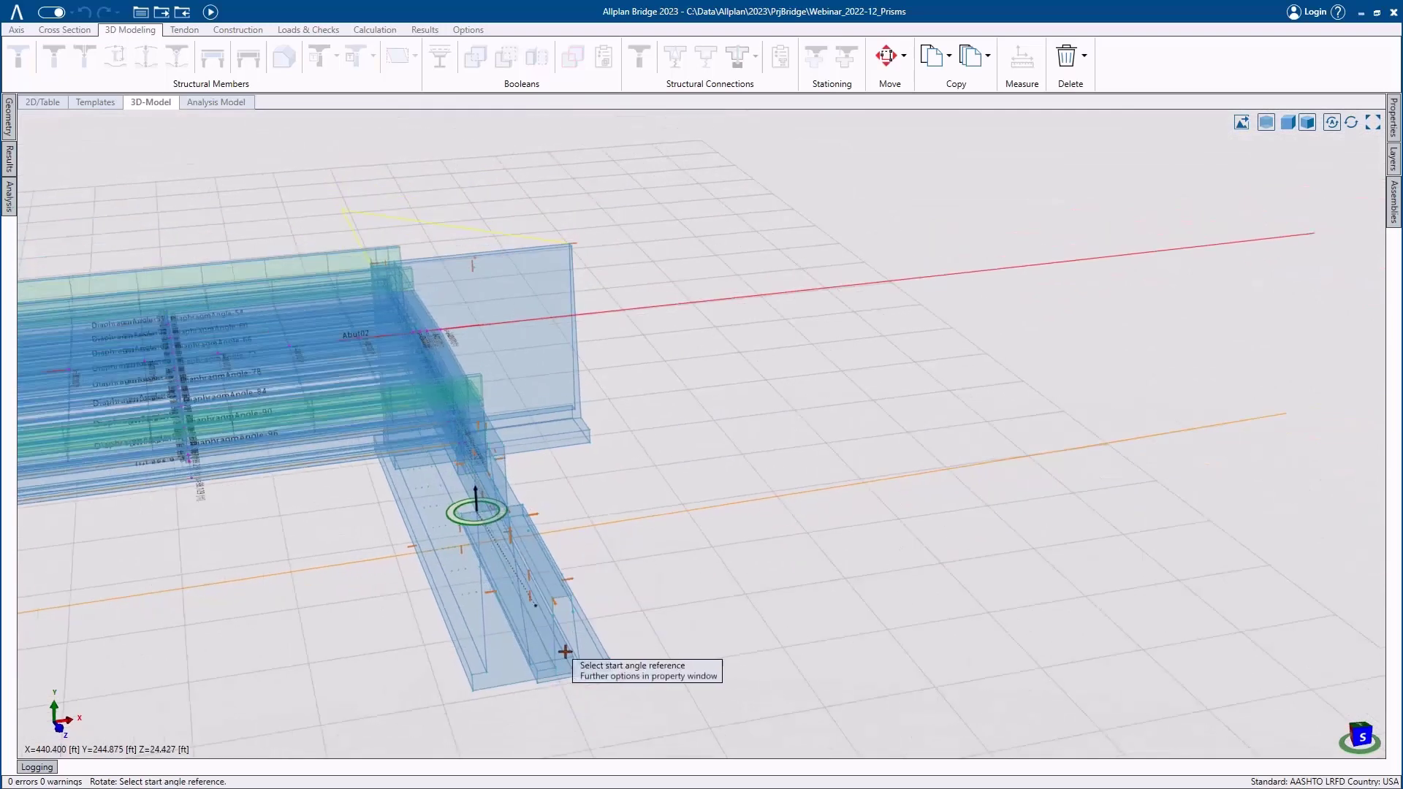
pyautogui.click(732, 641)
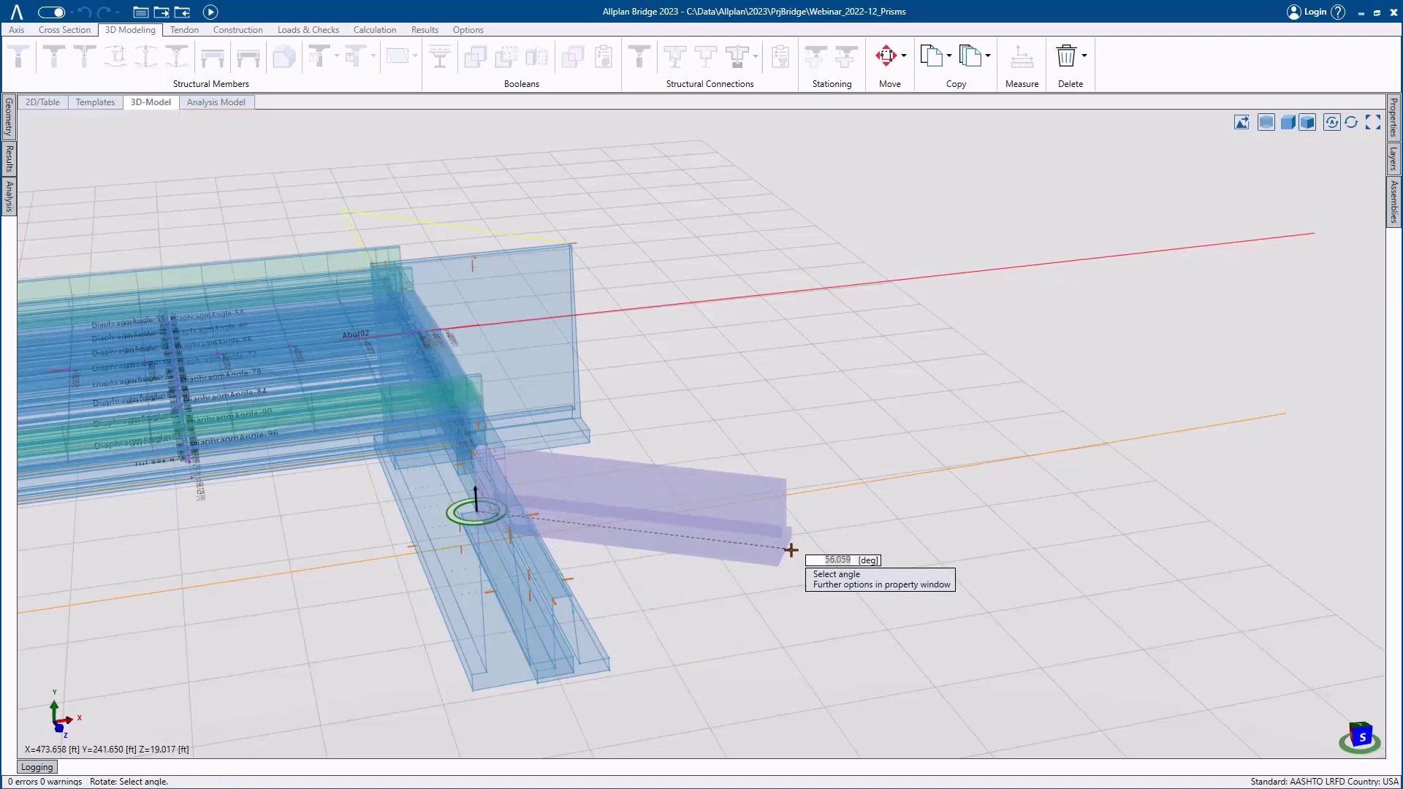
pyautogui.write('70')
pyautogui.press('Return')
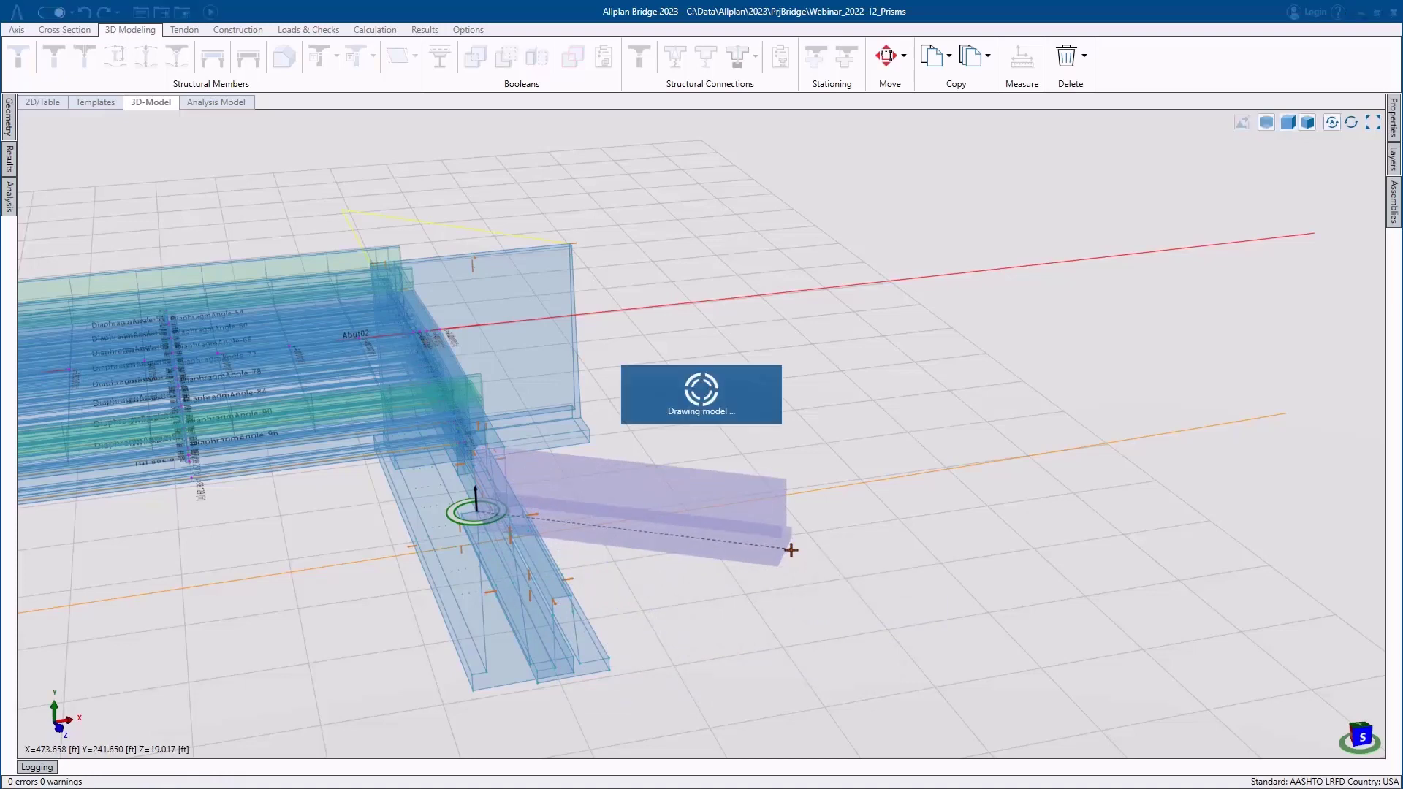
pyautogui.click(1267, 122)
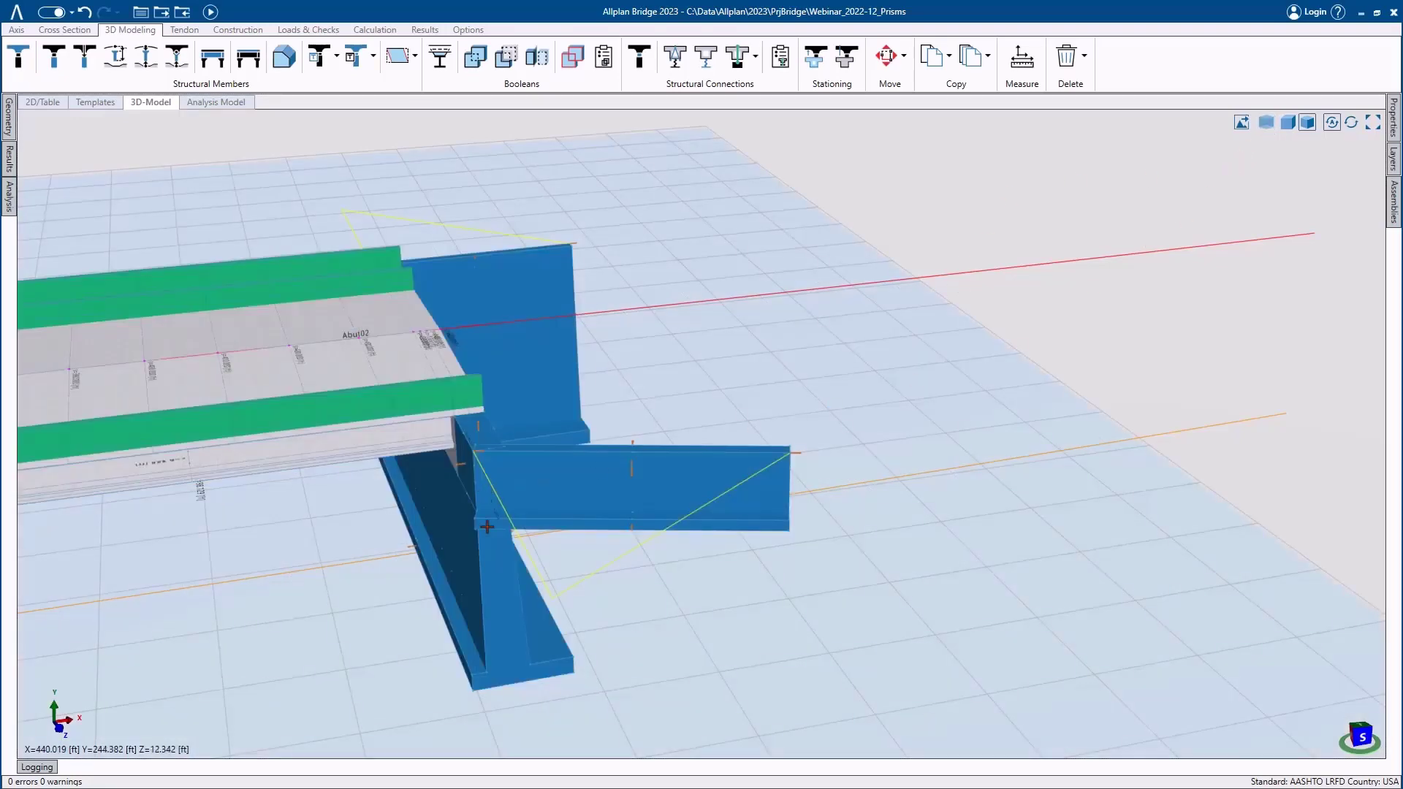
# - Override Wing04's minimum stem thickness (tStemMin) with 1.5 ft and its heel width (wHeel) with 10 ft
pyautogui.scroll(1, 496, 548)
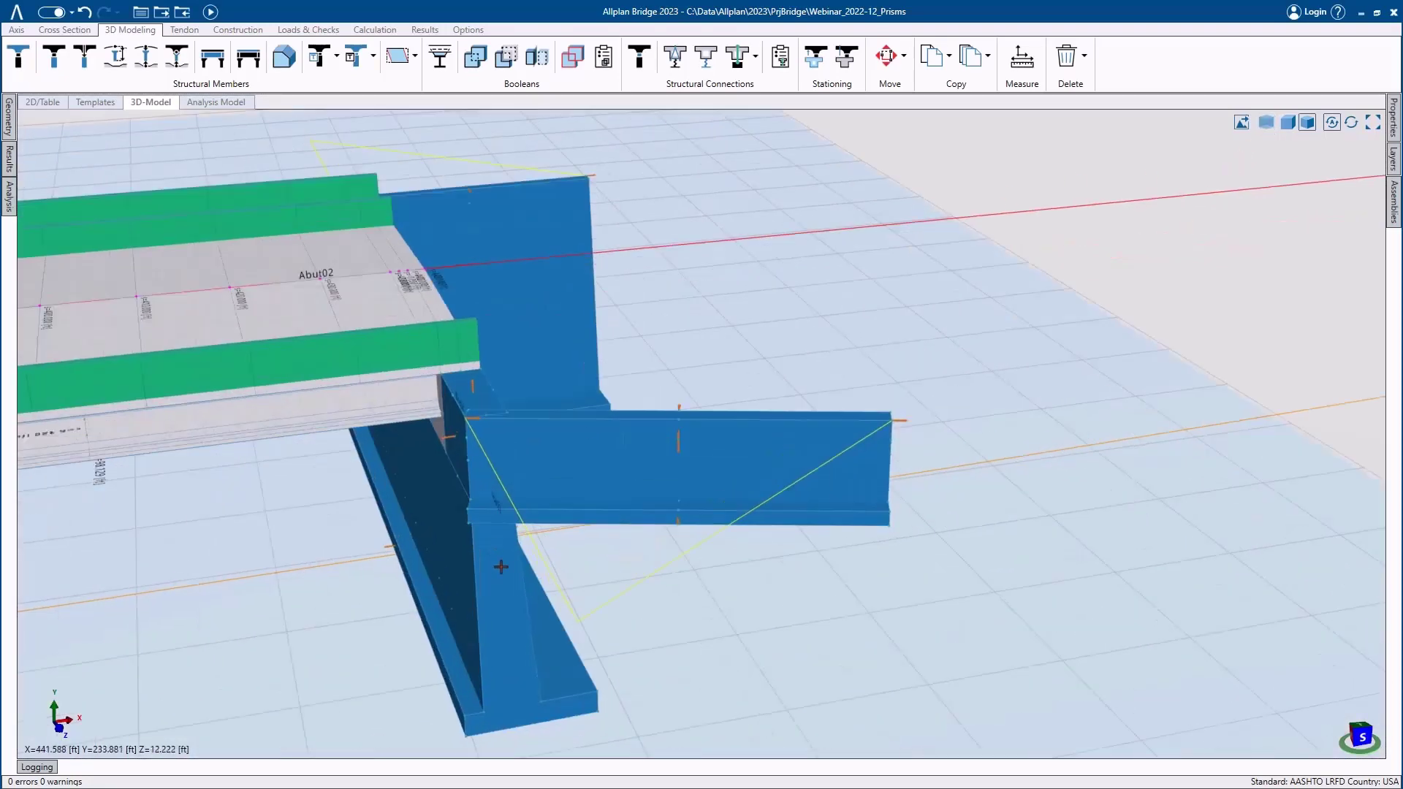
pyautogui.click(737, 440)
pyautogui.click(1395, 113)
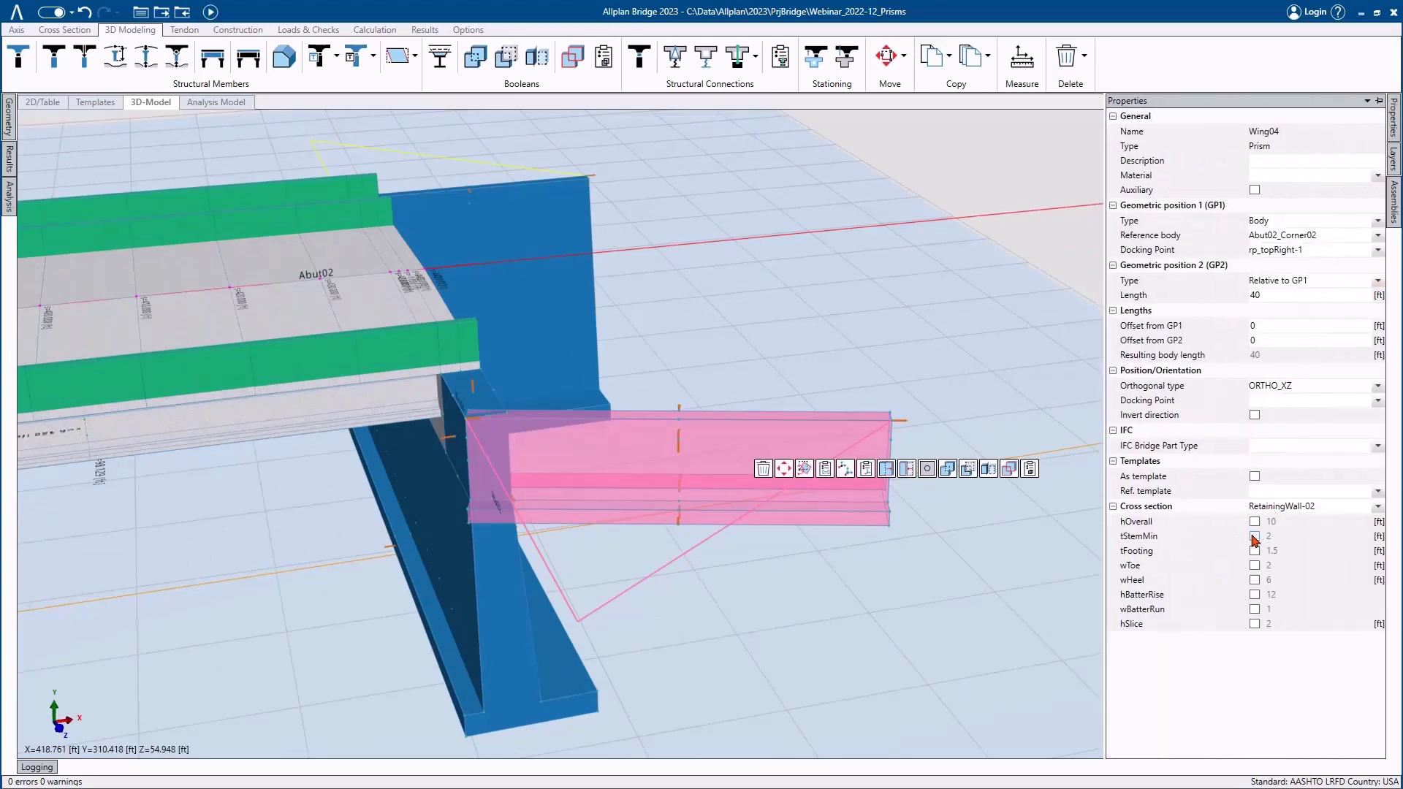
pyautogui.click(1254, 538)
pyautogui.click(1254, 581)
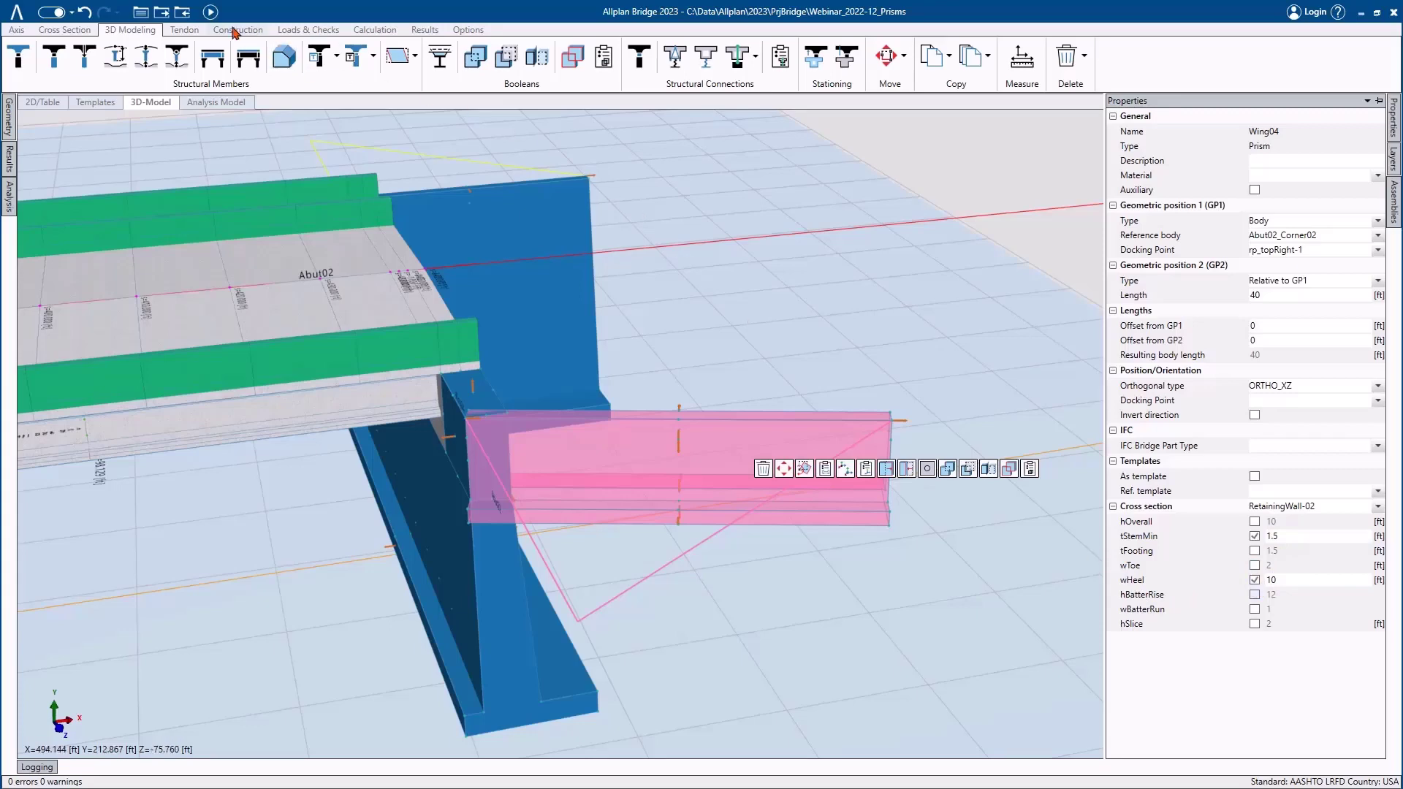
# - Recalculate the model and snap Wing04's overall height (hOverall) slider to the bottom heel corner of Abut02's footing
pyautogui.click(211, 12)
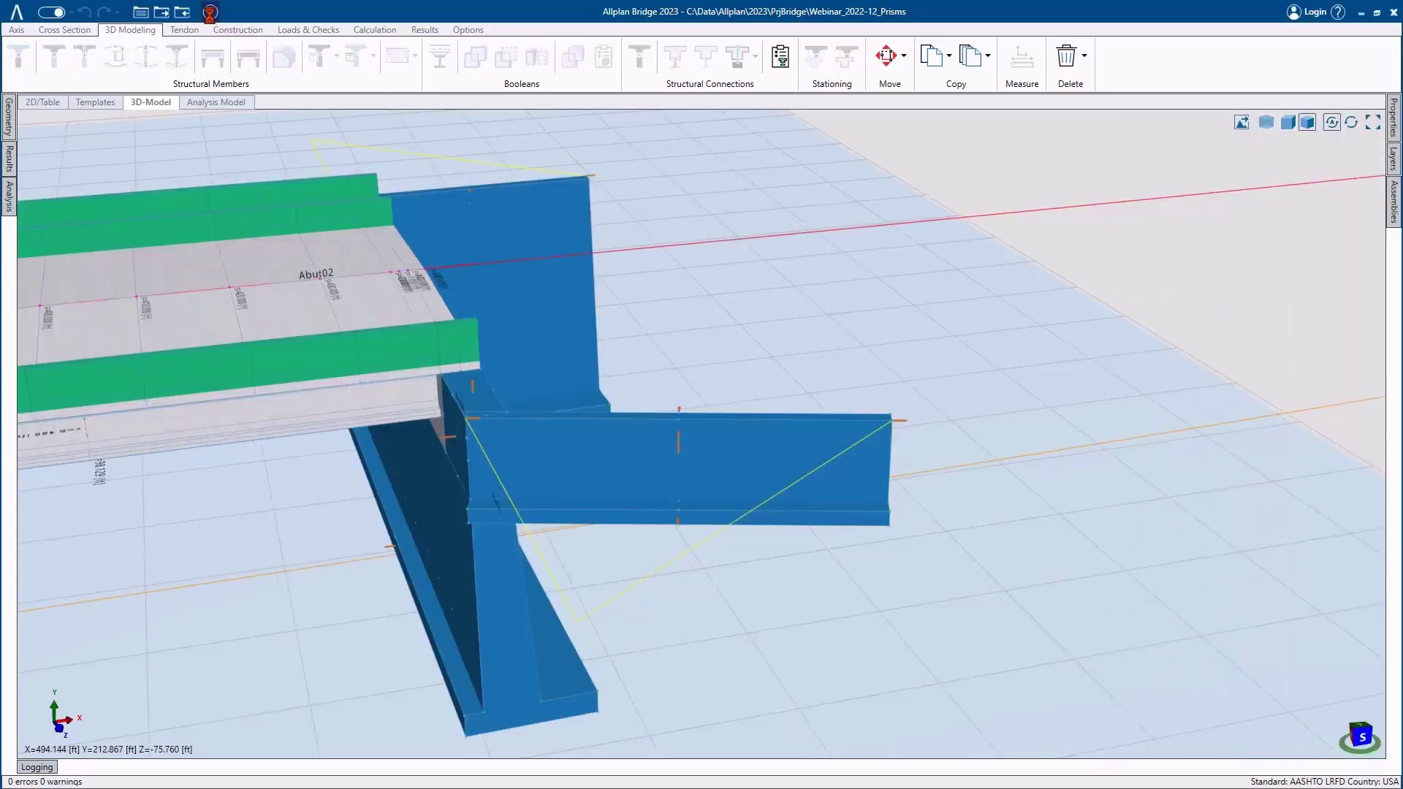
pyautogui.scroll(5, 695, 420)
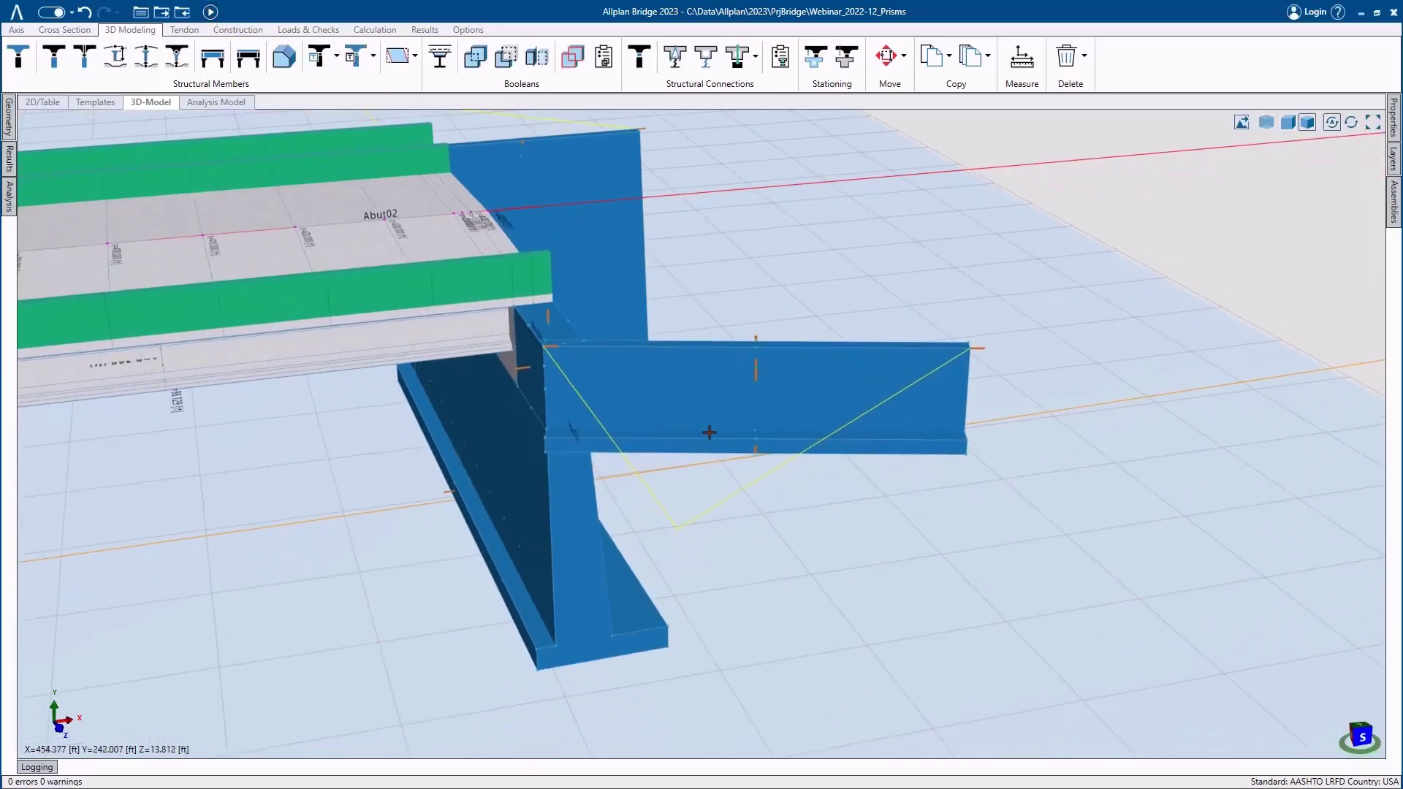
pyautogui.moveTo(752, 344); pyautogui.dragTo(629, 292)
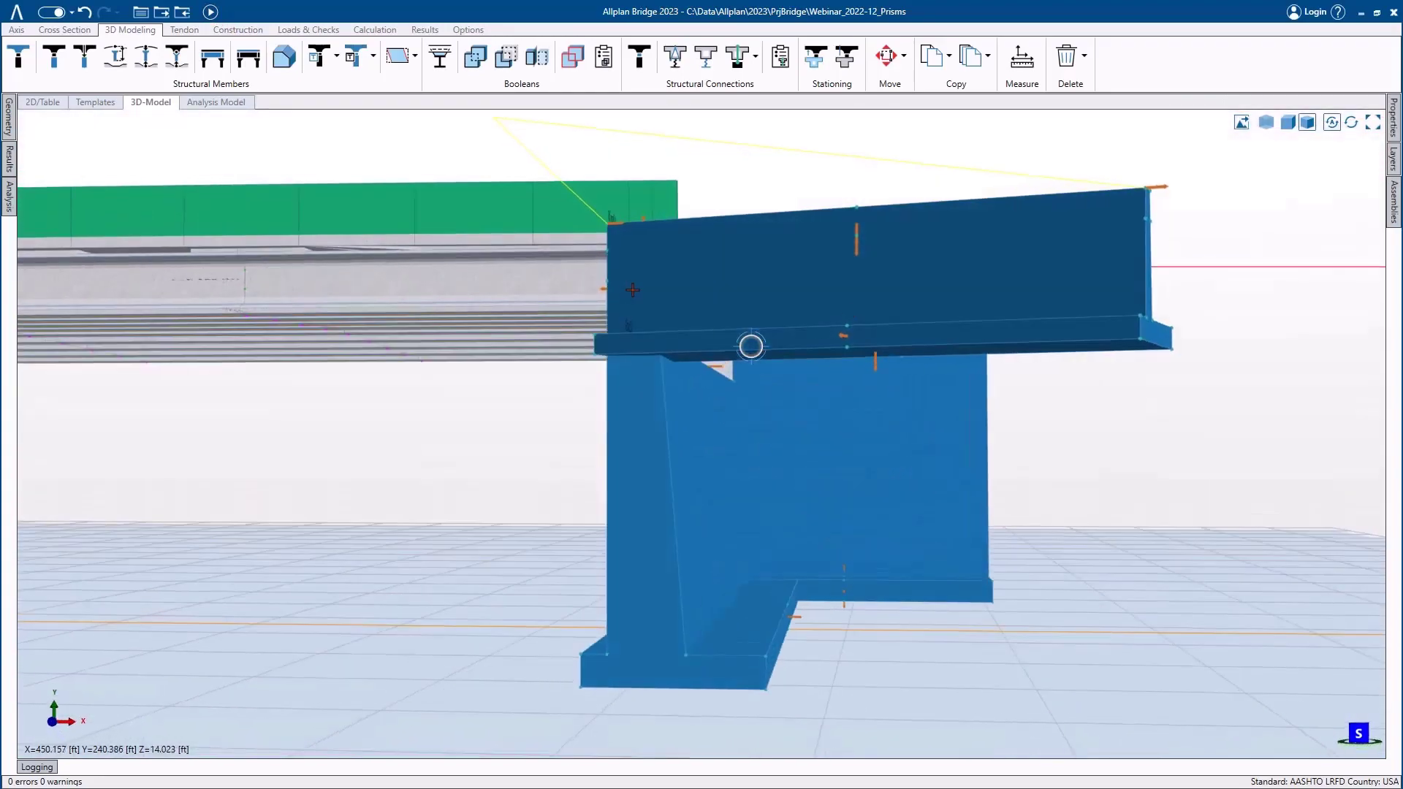
pyautogui.click(893, 332)
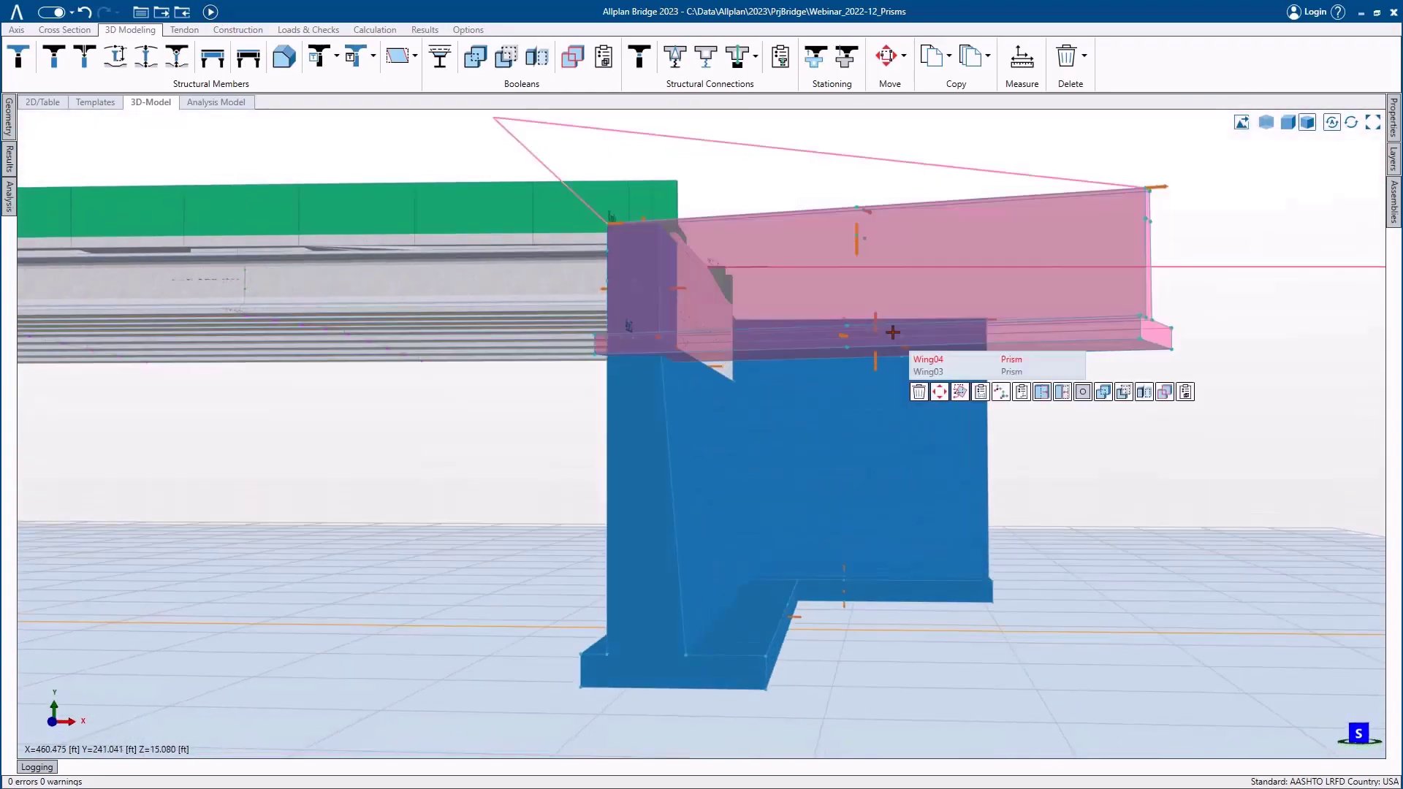
pyautogui.click(942, 359)
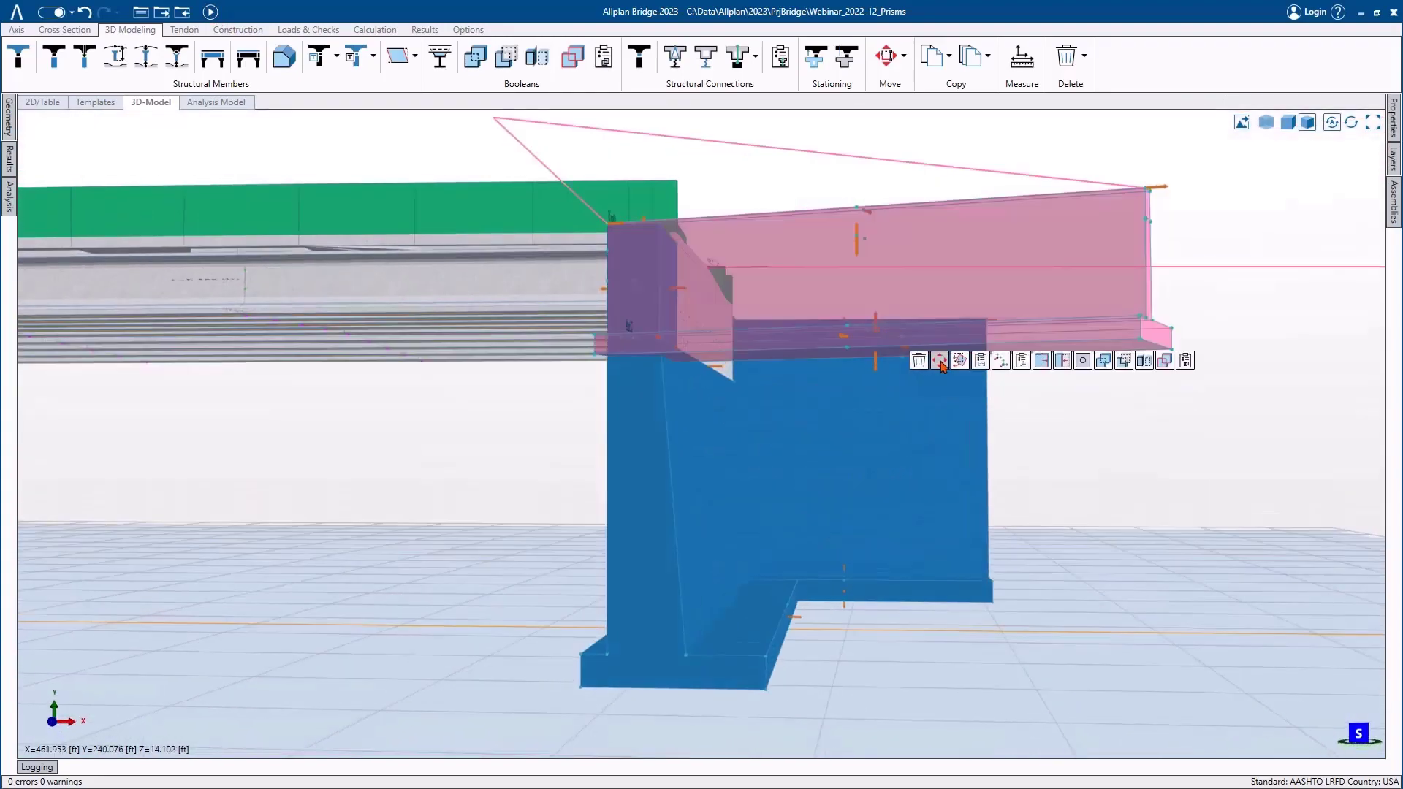
pyautogui.click(1045, 363)
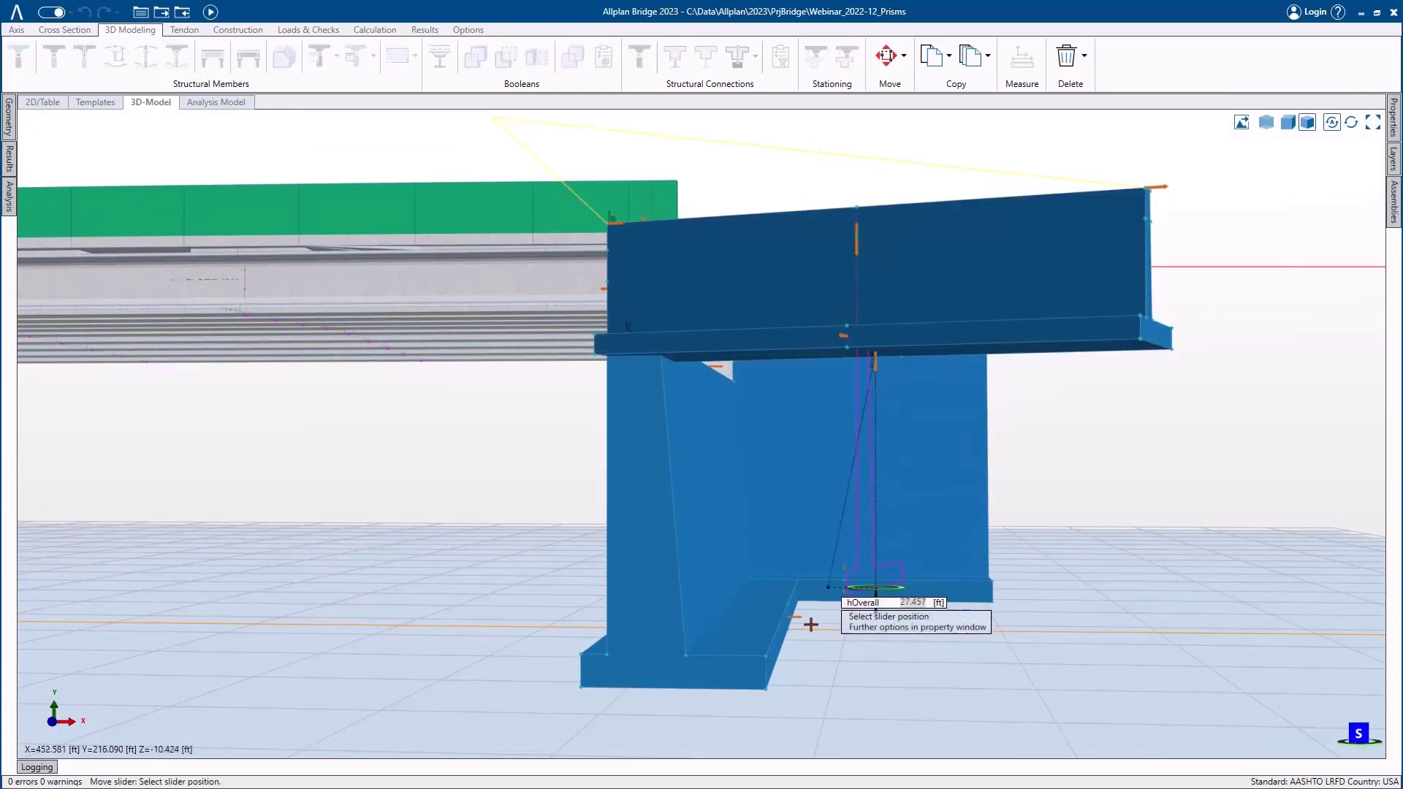
pyautogui.click(769, 687)
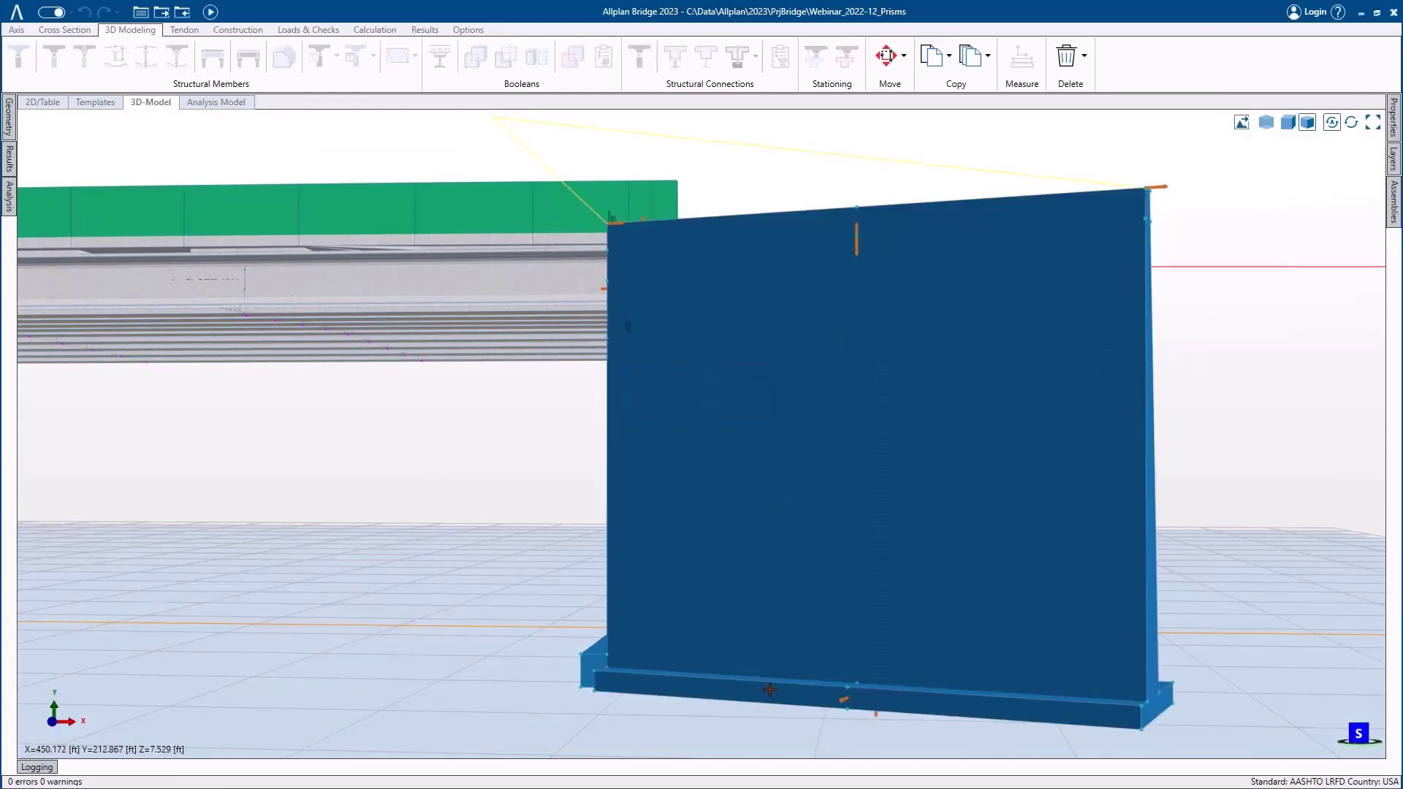
# - Snap Wing04's footing thickness (tFooting) slider to the top heel corner of Abut02's footing, using the transparent display only while picking
pyautogui.click(1267, 123)
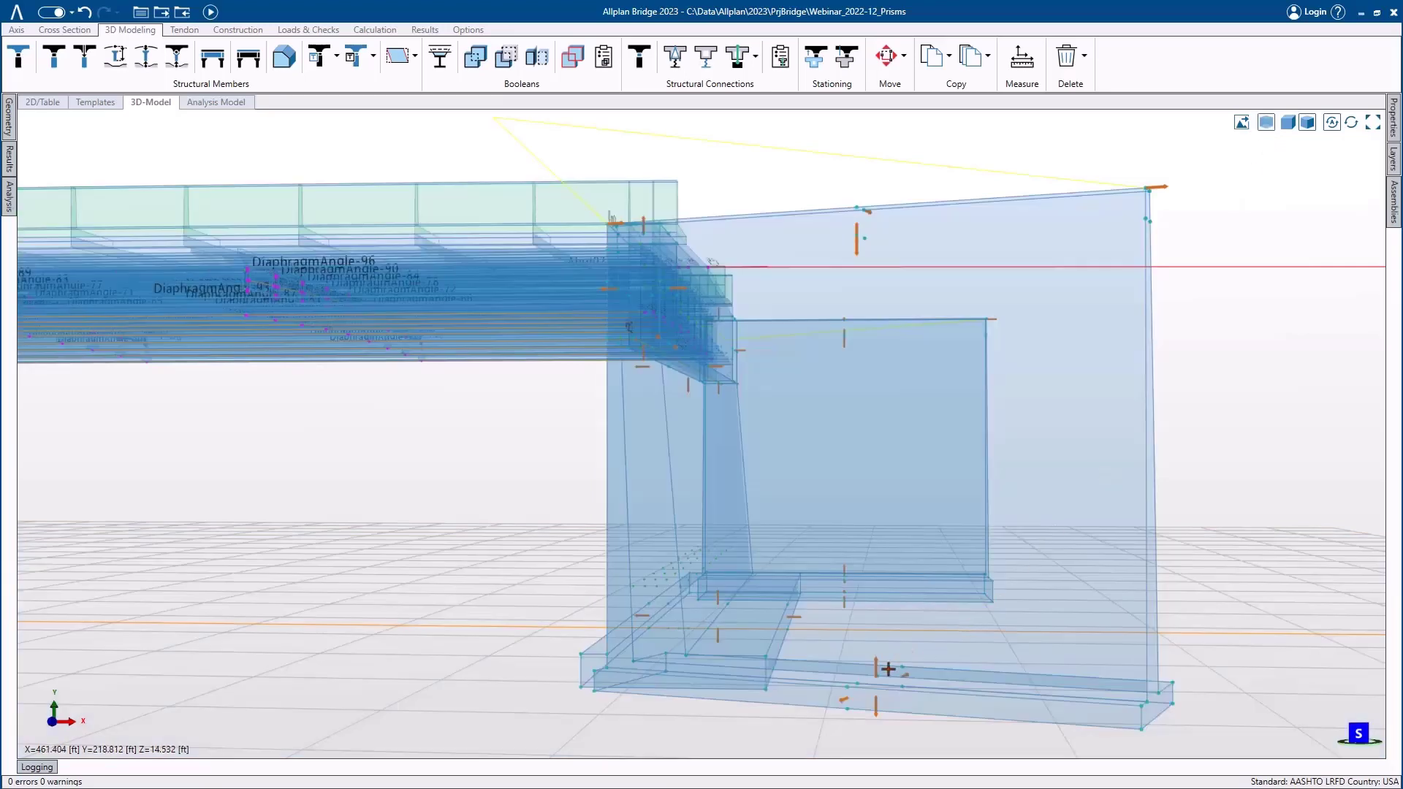
pyautogui.click(913, 685)
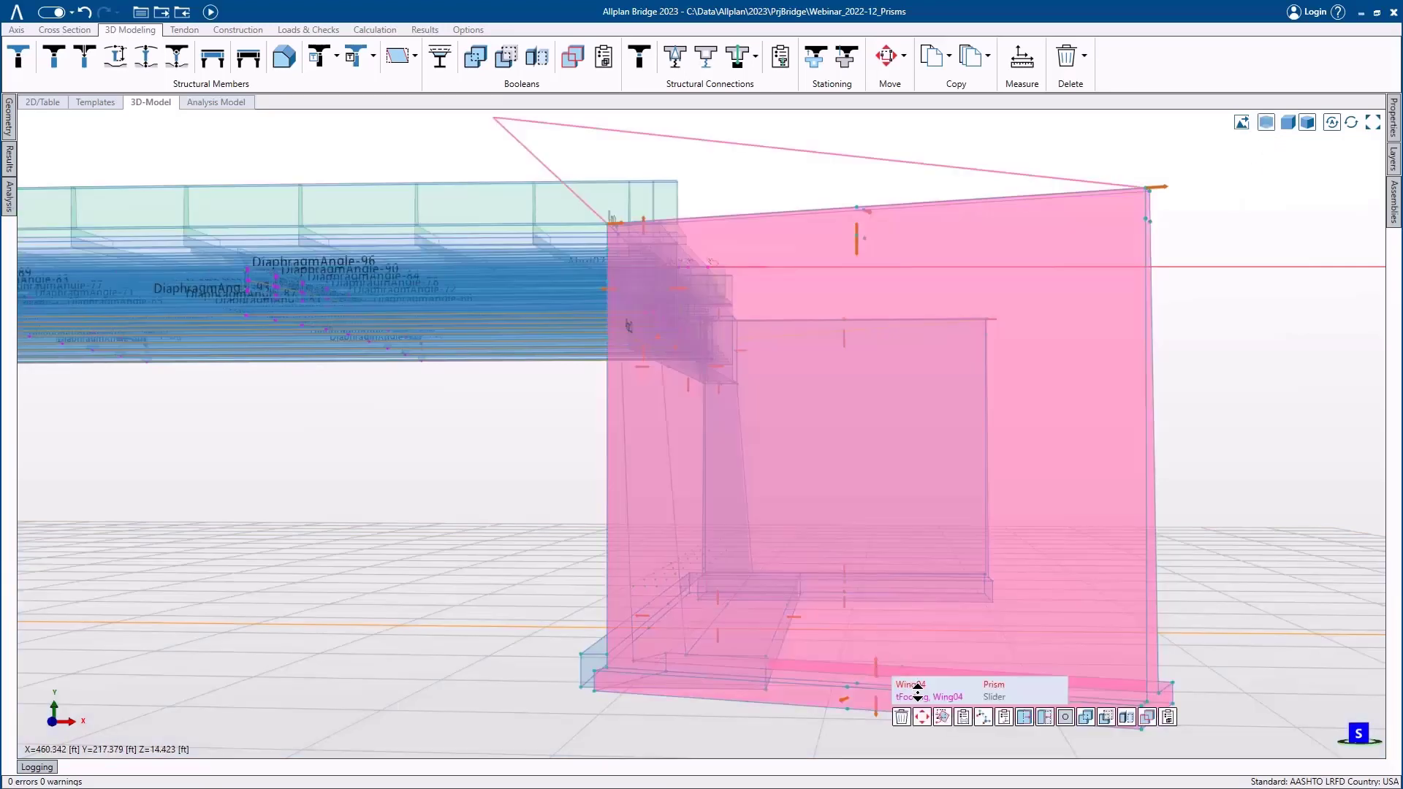
pyautogui.click(921, 697)
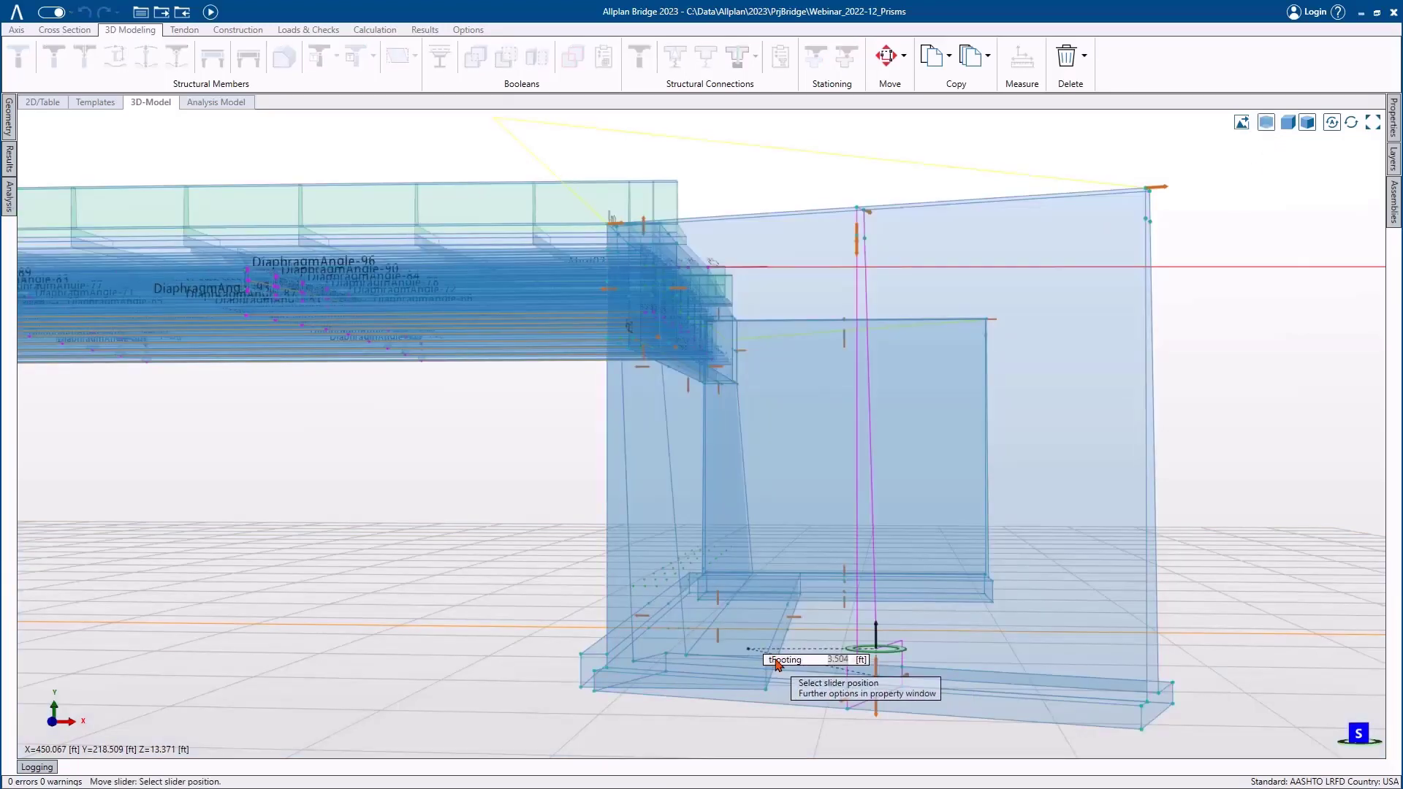
pyautogui.scroll(2, 760, 670)
pyautogui.click(769, 652)
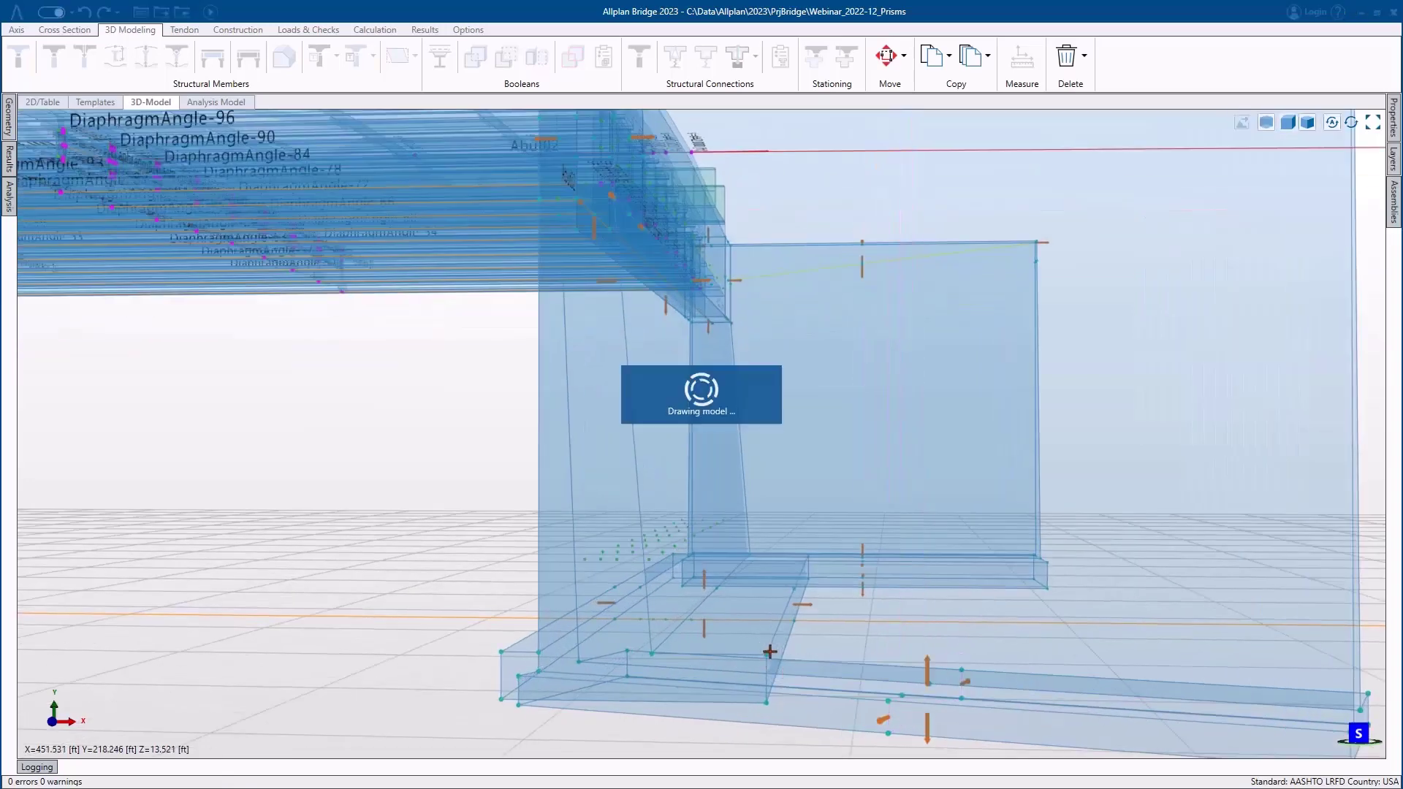
pyautogui.click(1266, 123)
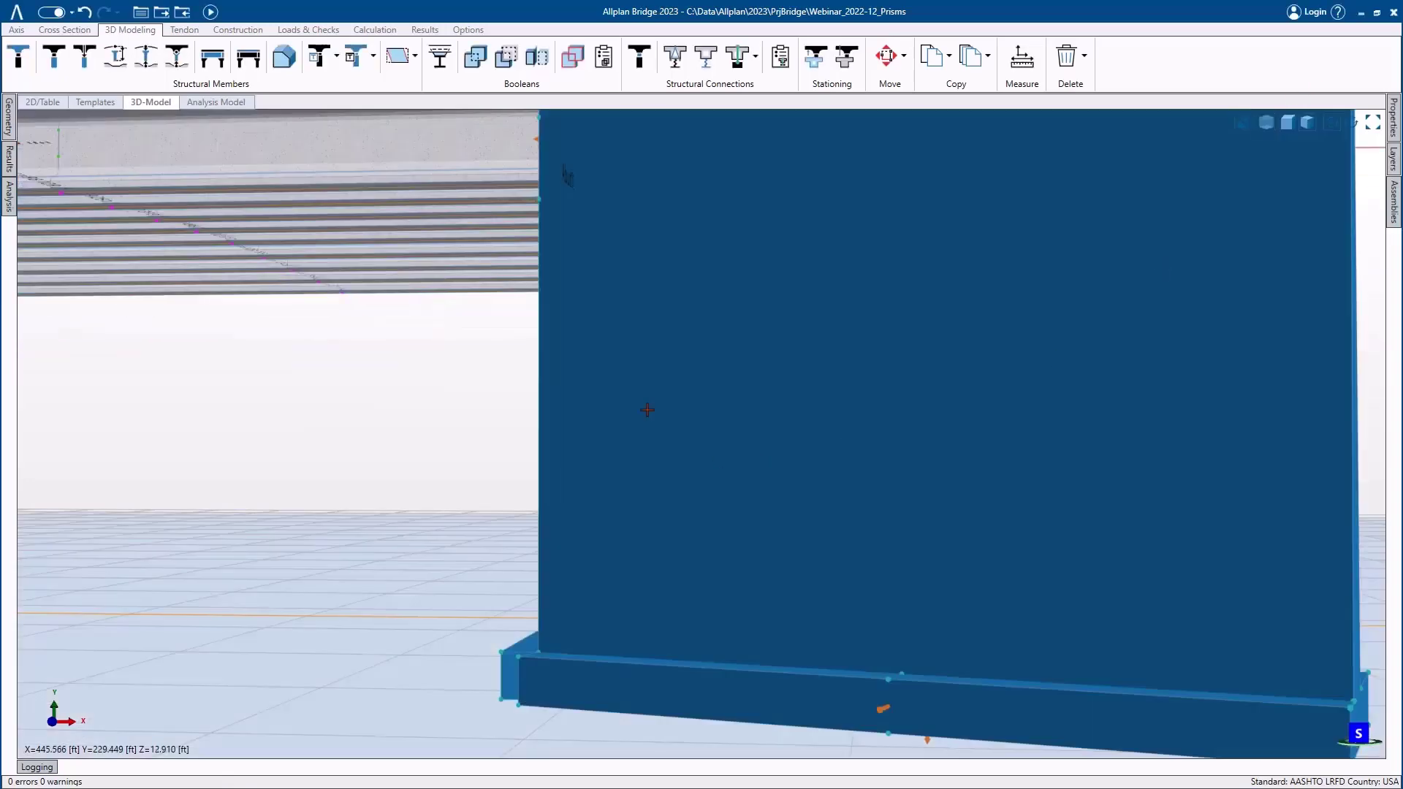
# - Create a new prism body named Abut02_FdnCorner01 for the foundation corner between Abut02 and Wing04
pyautogui.moveTo(646, 407); pyautogui.dragTo(870, 447, button='middle')
pyautogui.middleClick(869, 446)
pyautogui.middleClick(870, 446)
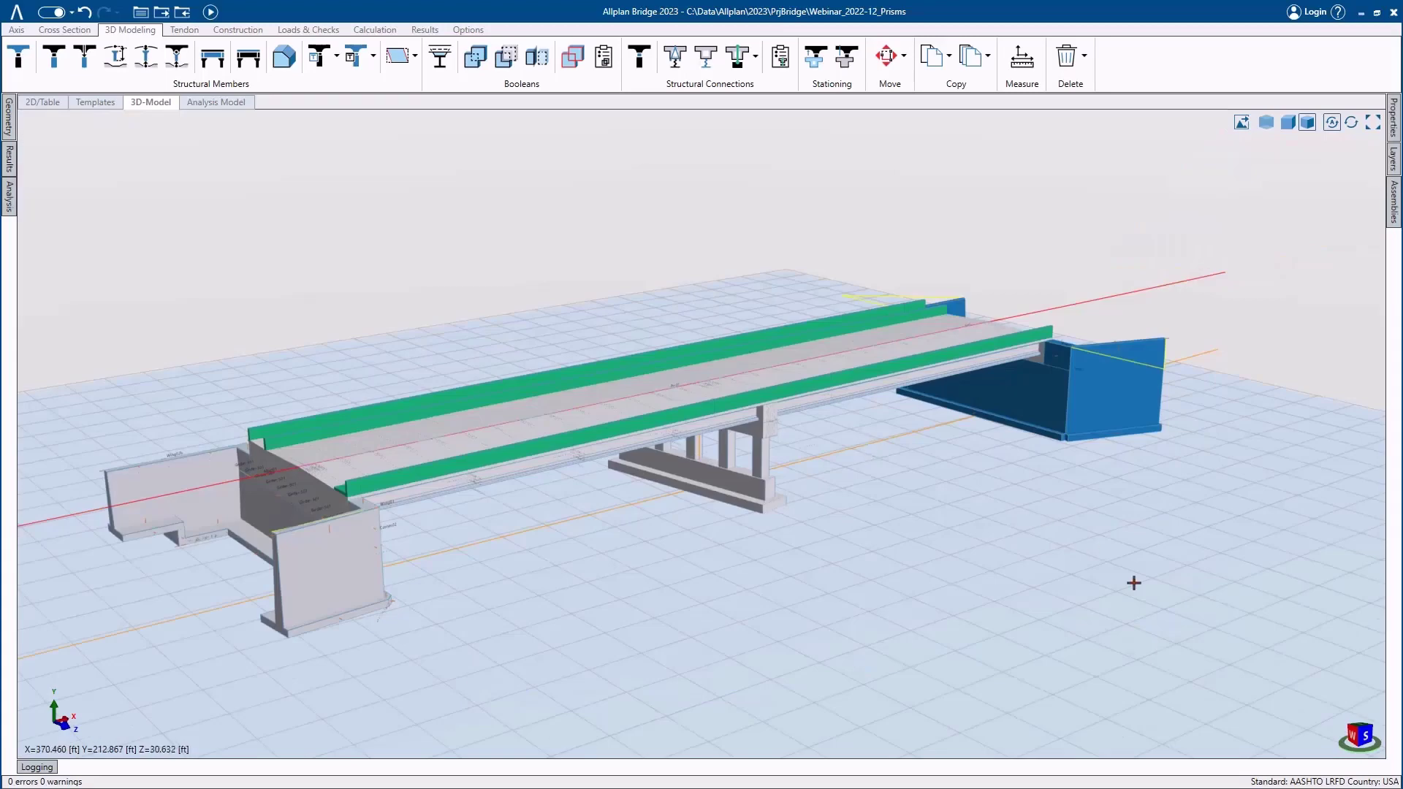
pyautogui.click(1357, 735)
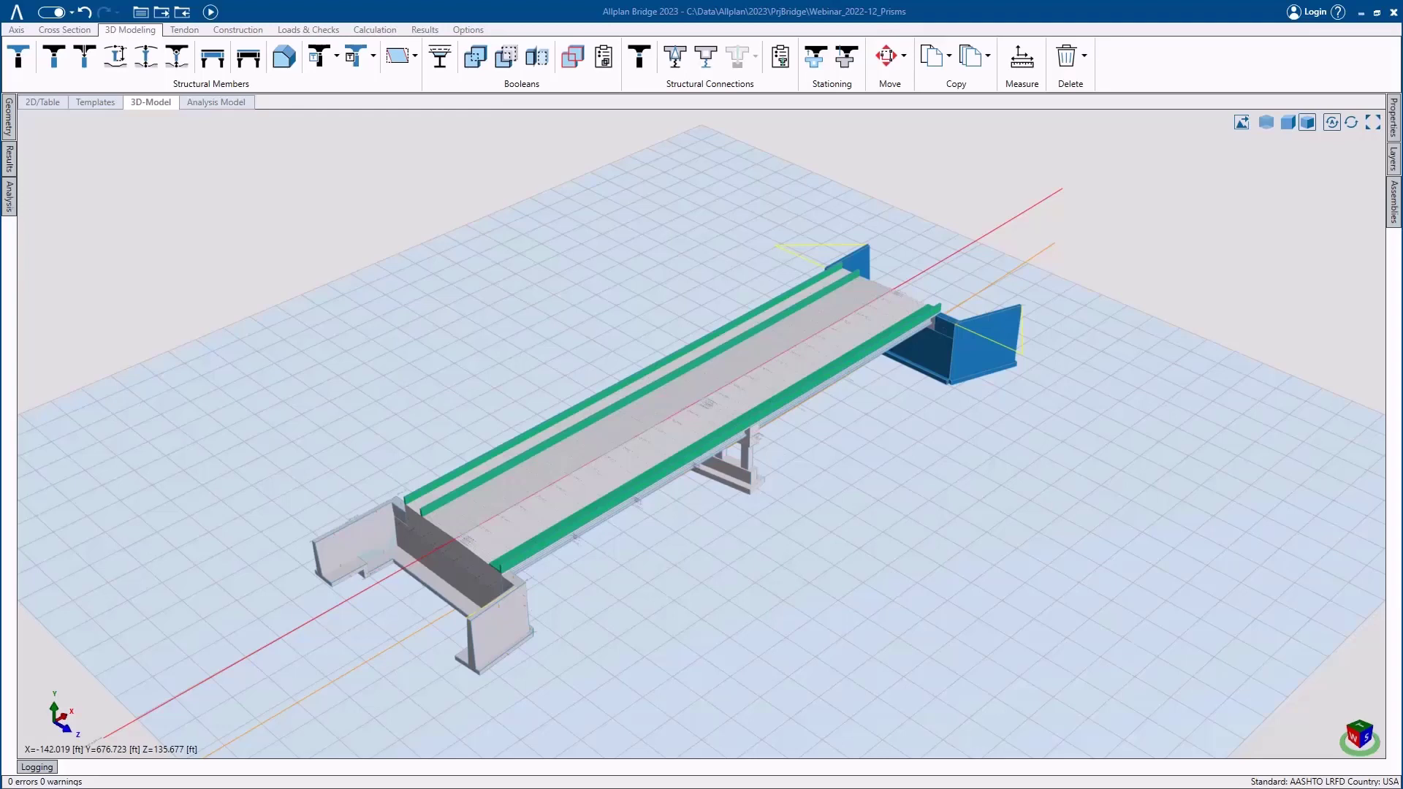
pyautogui.scroll(6, 950, 381)
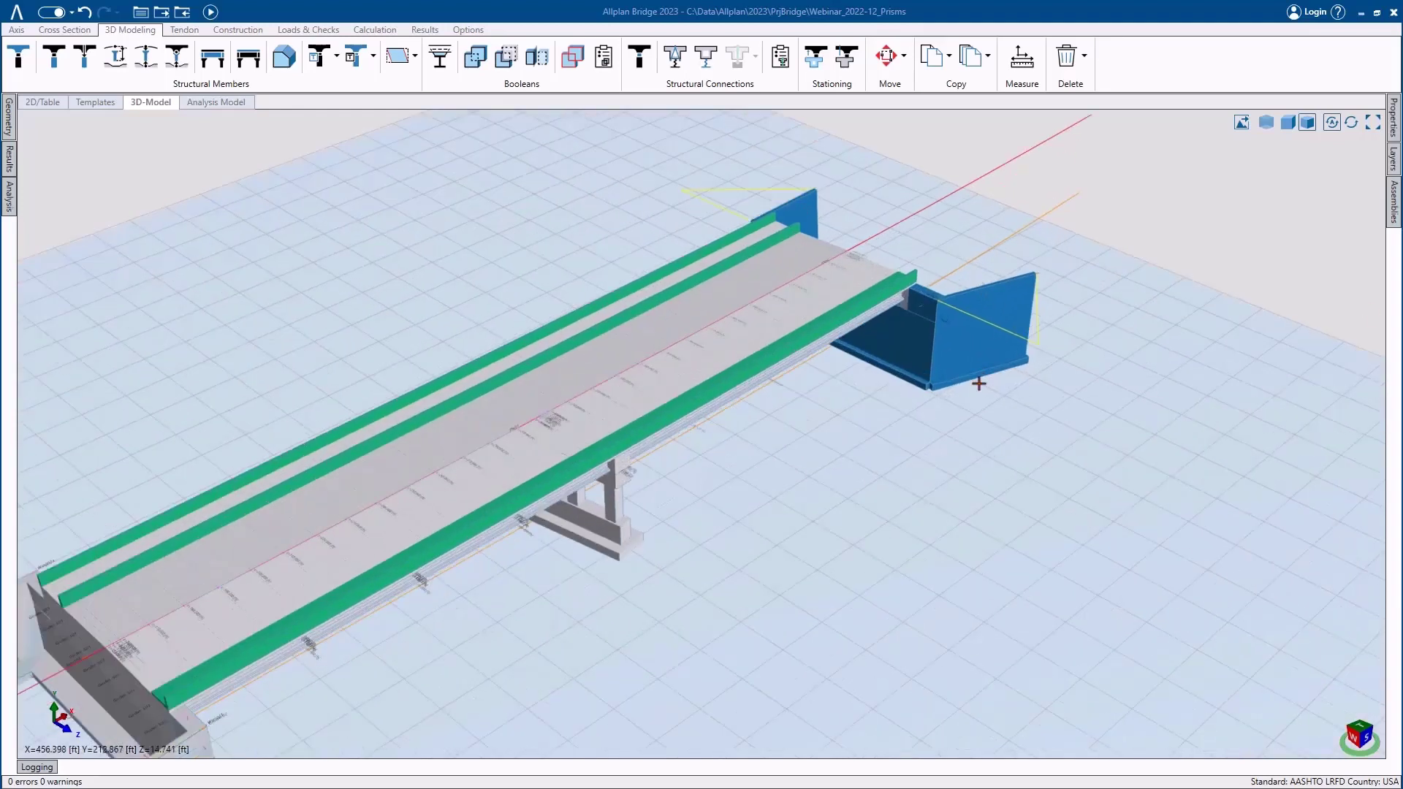
pyautogui.scroll(4, 928, 390)
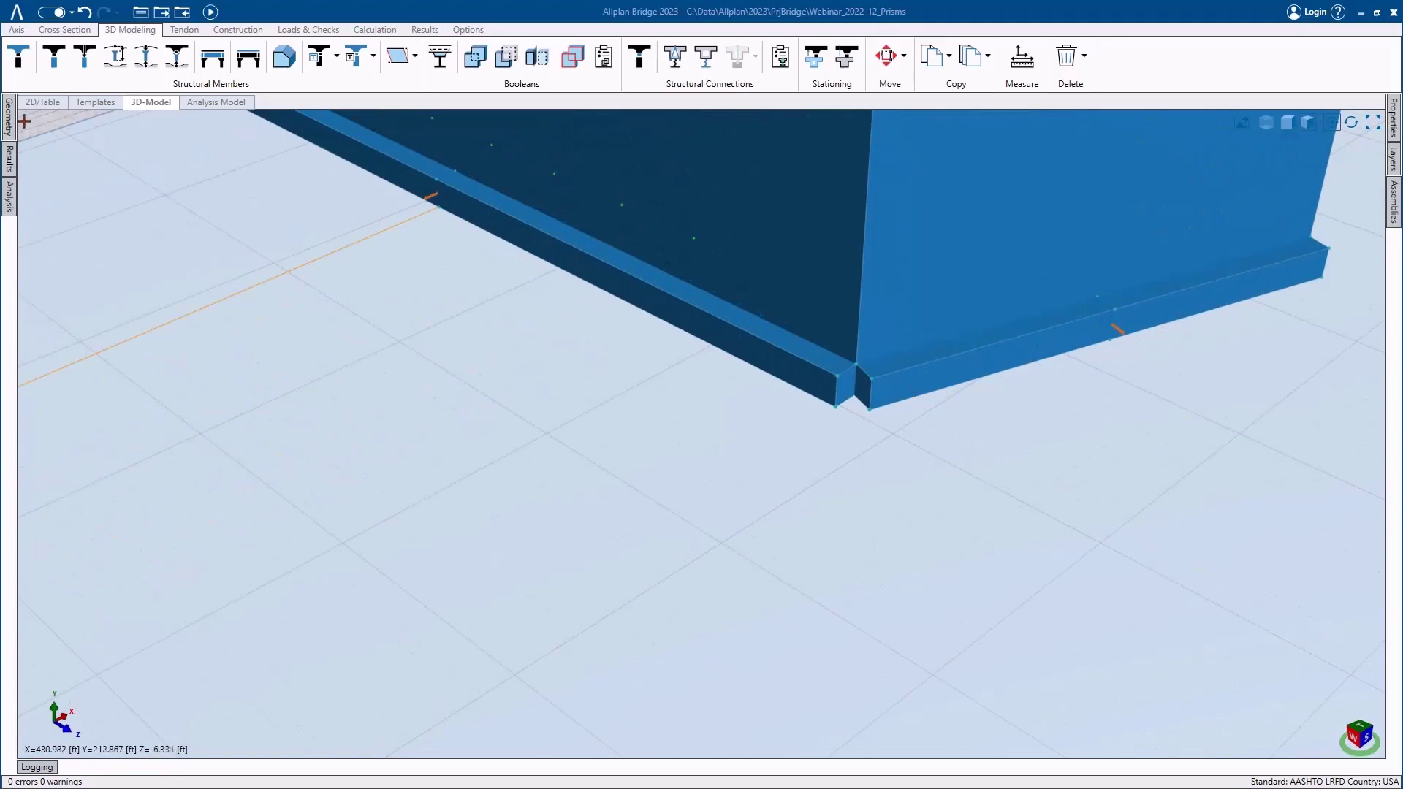
pyautogui.click(8, 117)
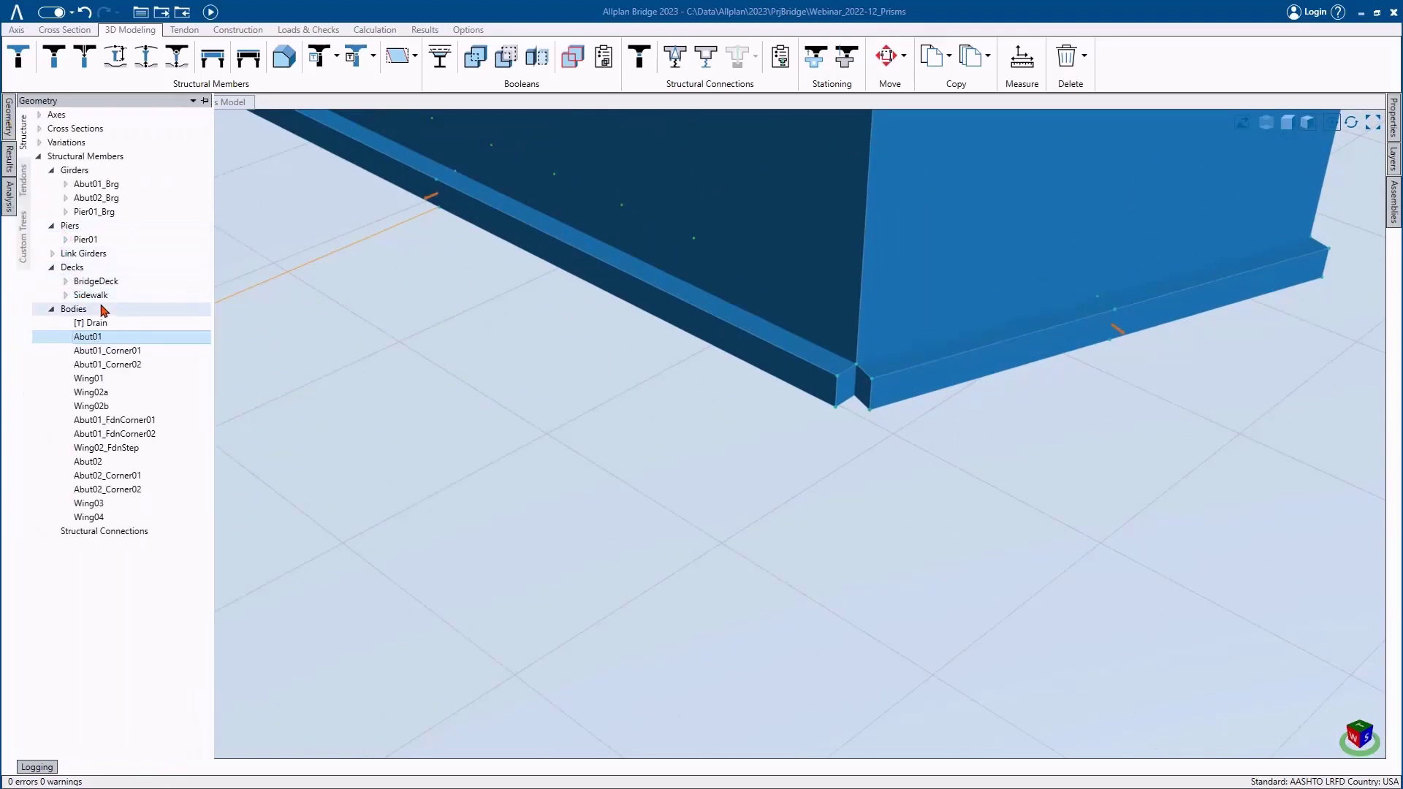
pyautogui.rightClick(101, 308)
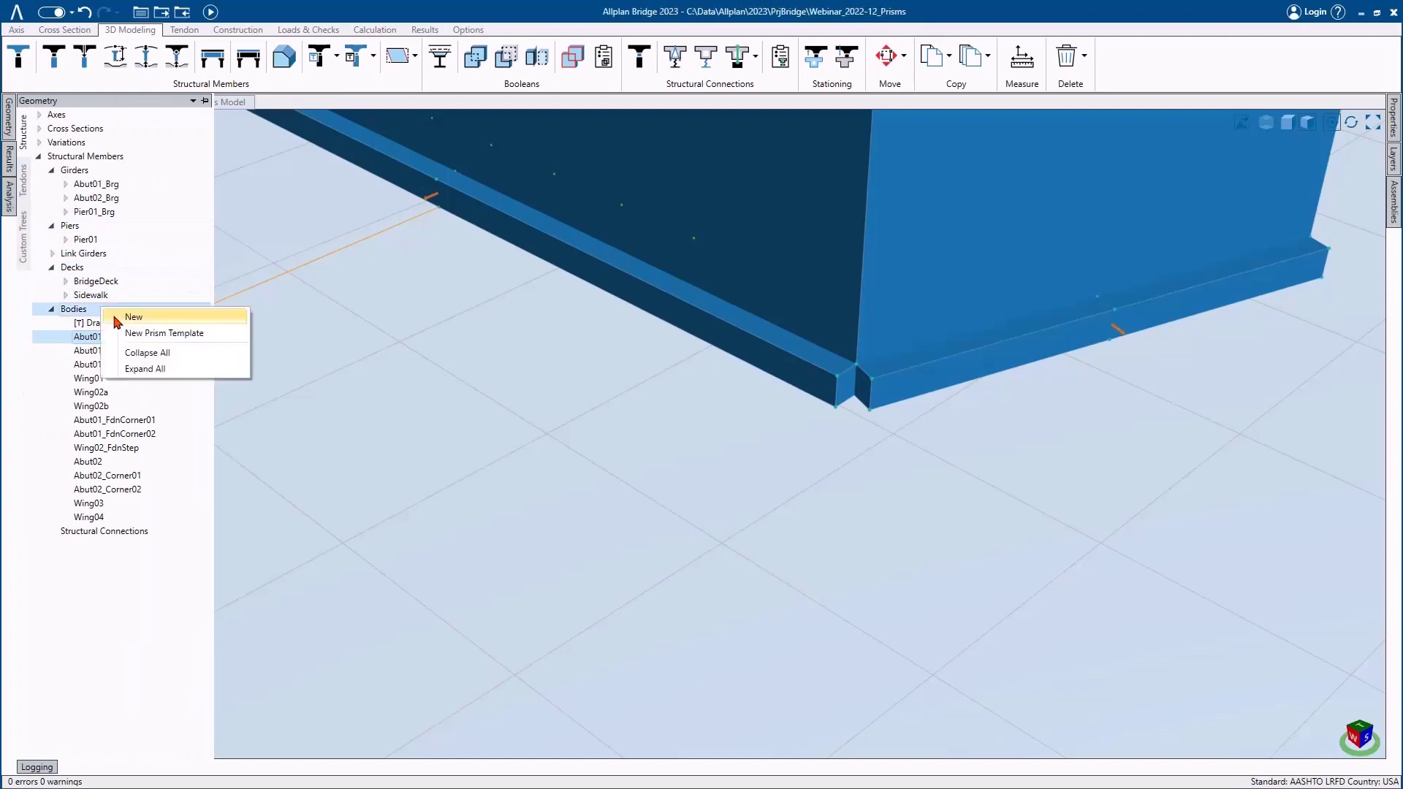
pyautogui.click(114, 317)
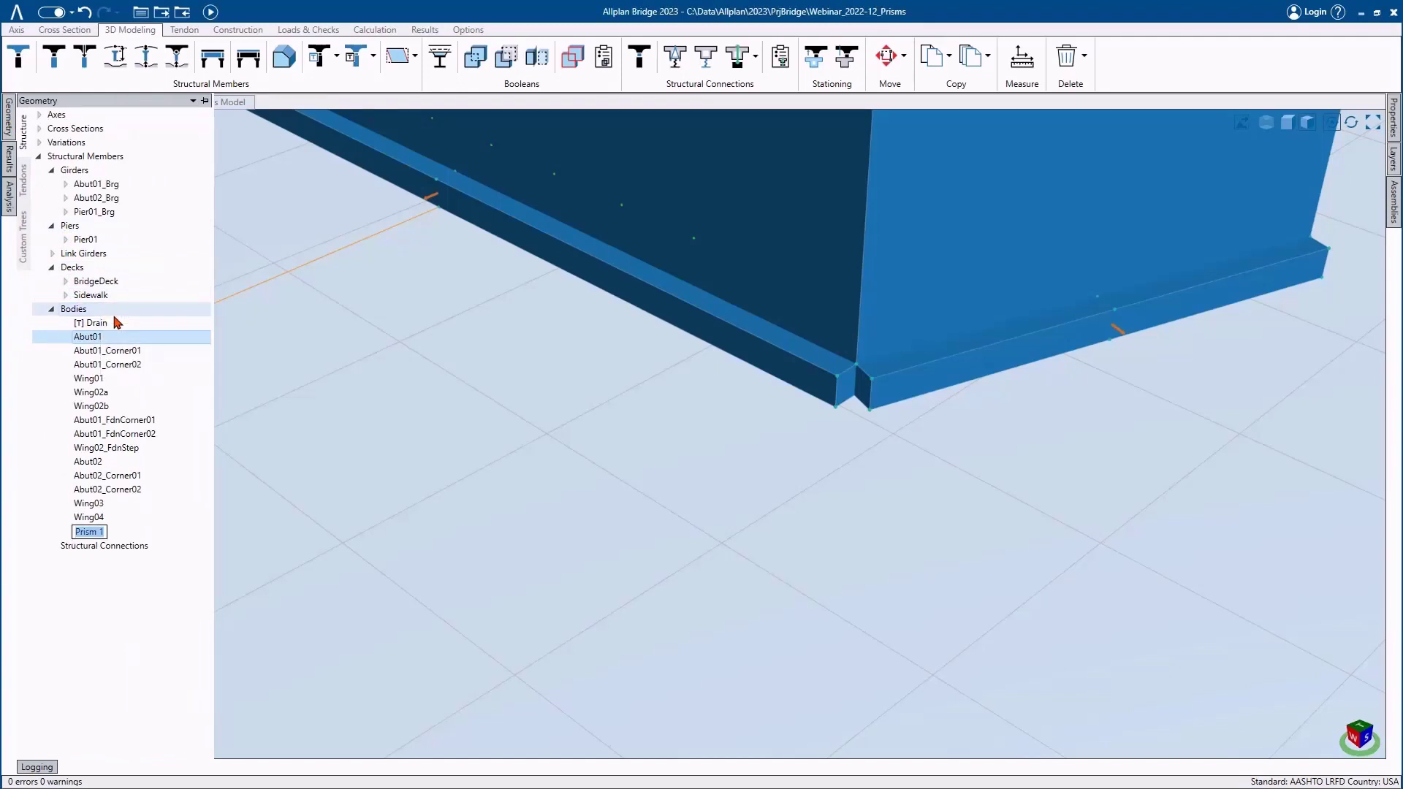
pyautogui.write('Abut02_FdnCorner01')
pyautogui.press('Return')
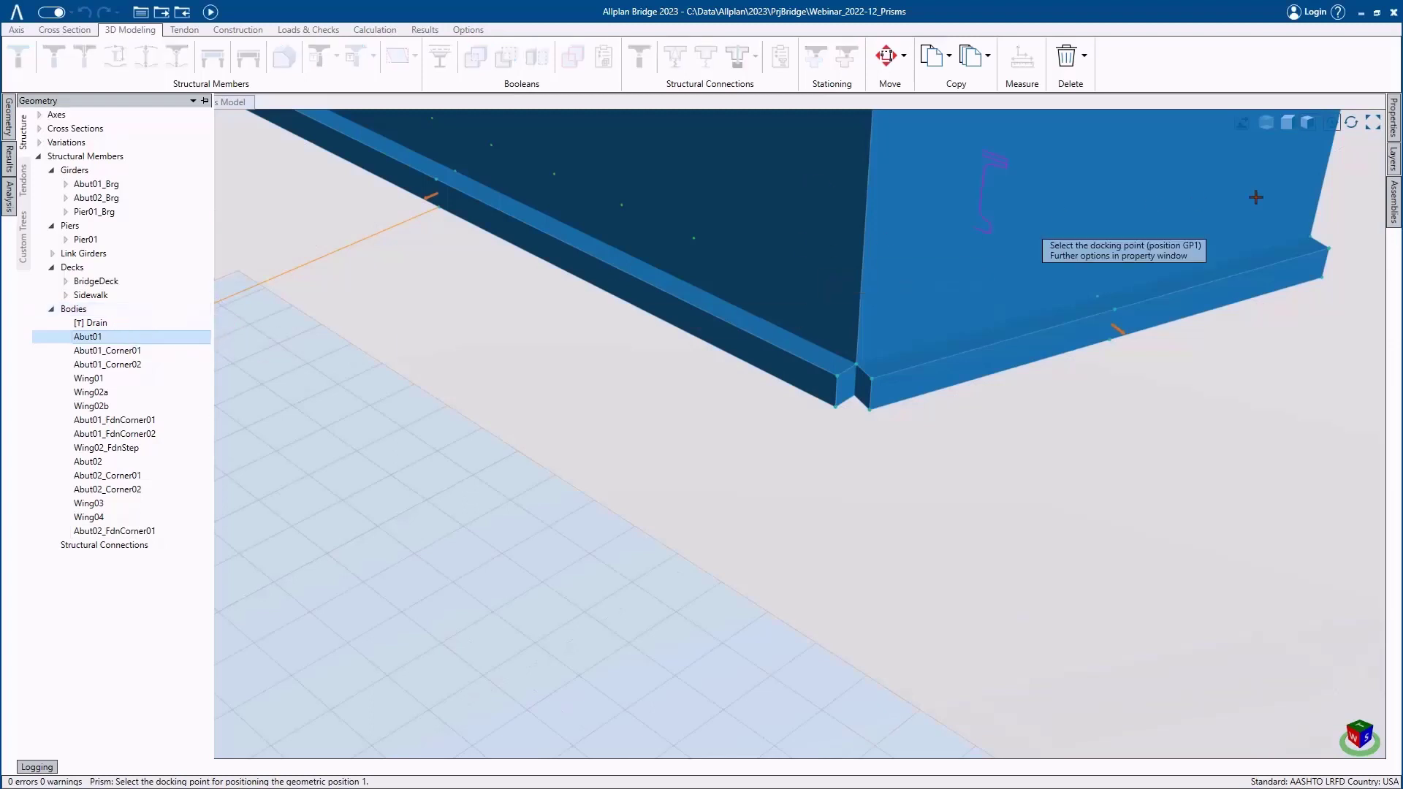
pyautogui.moveTo(1393, 117)
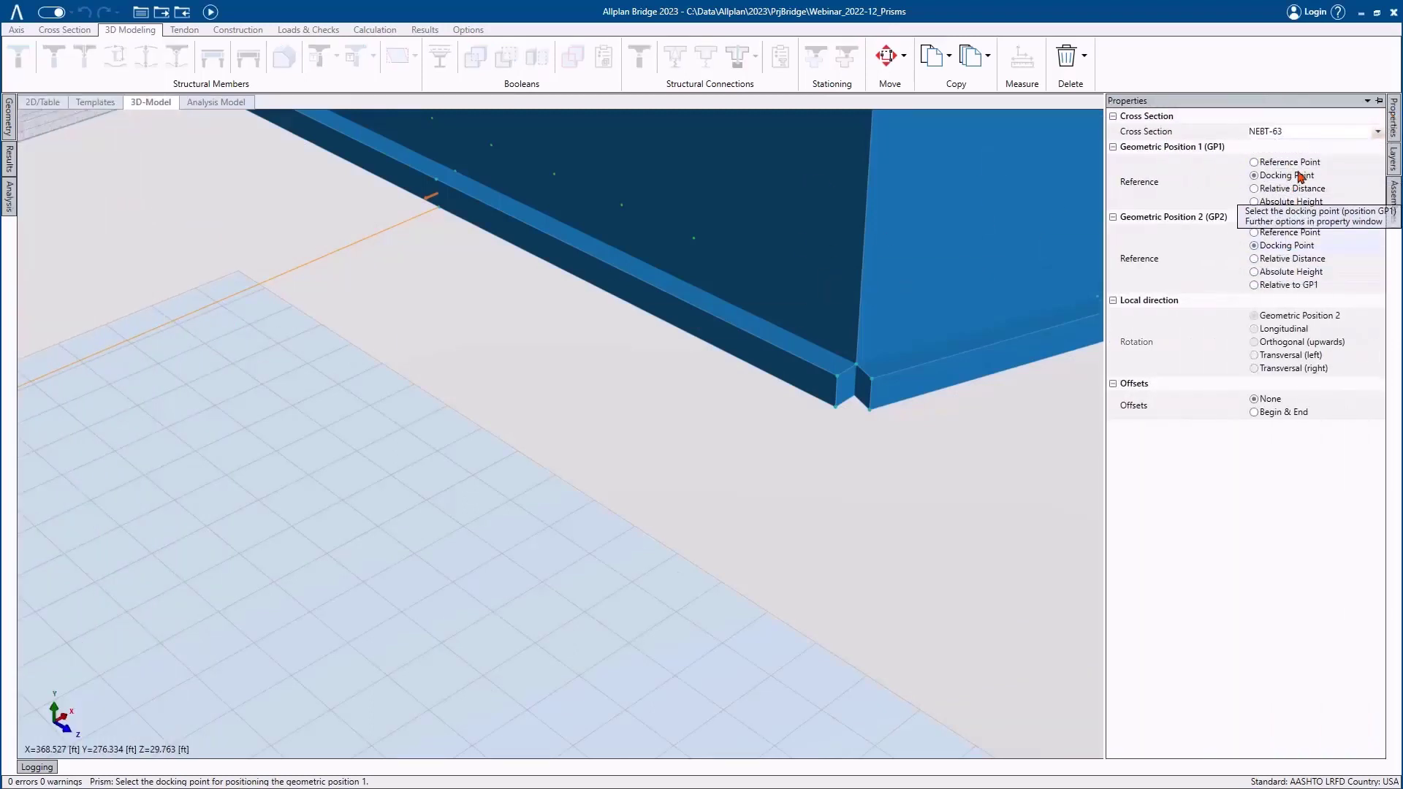
# - Place the Abut02_FdnCorner01 prism with the Rectangle cross section, docked between the two upper footing corners on either side of the notch
pyautogui.click(1293, 132)
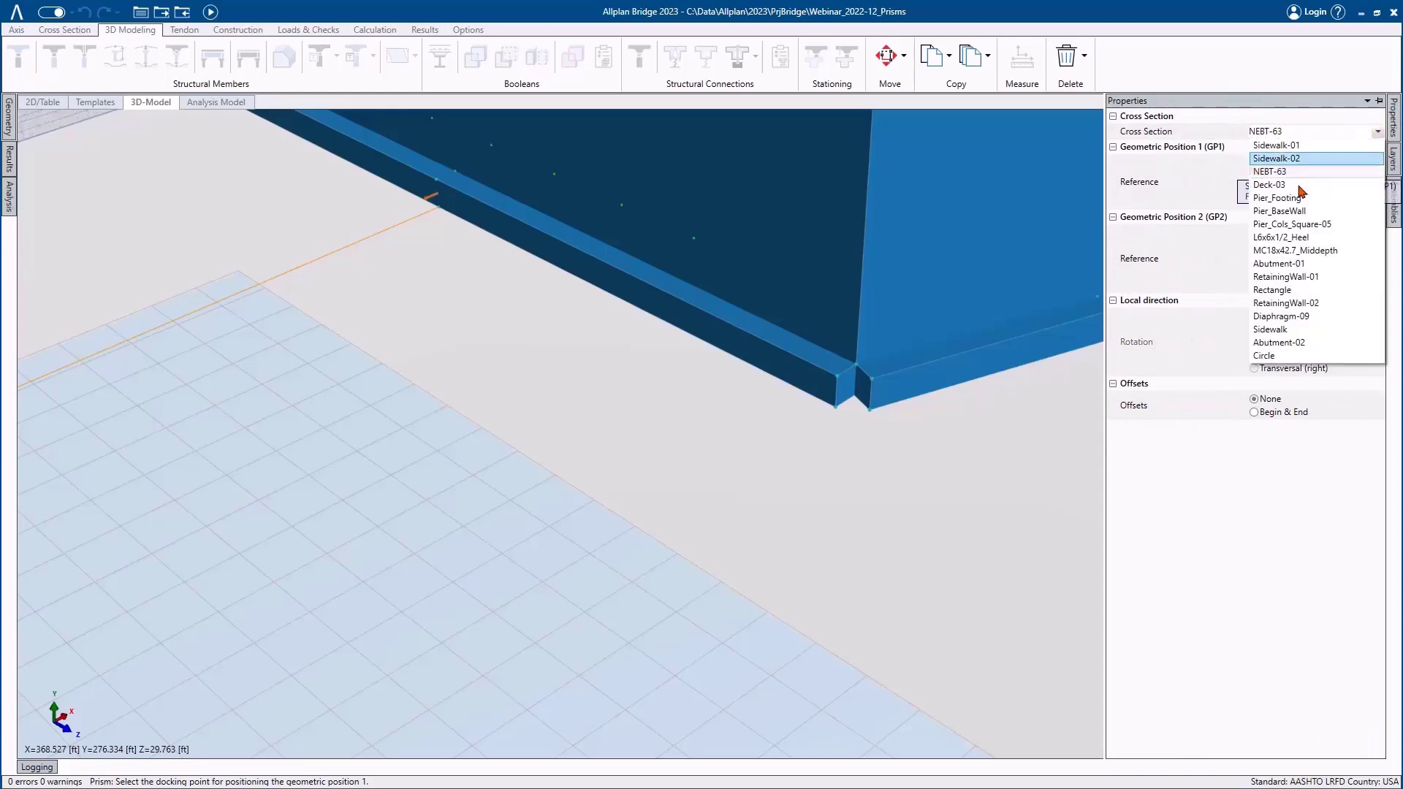
pyautogui.click(1280, 290)
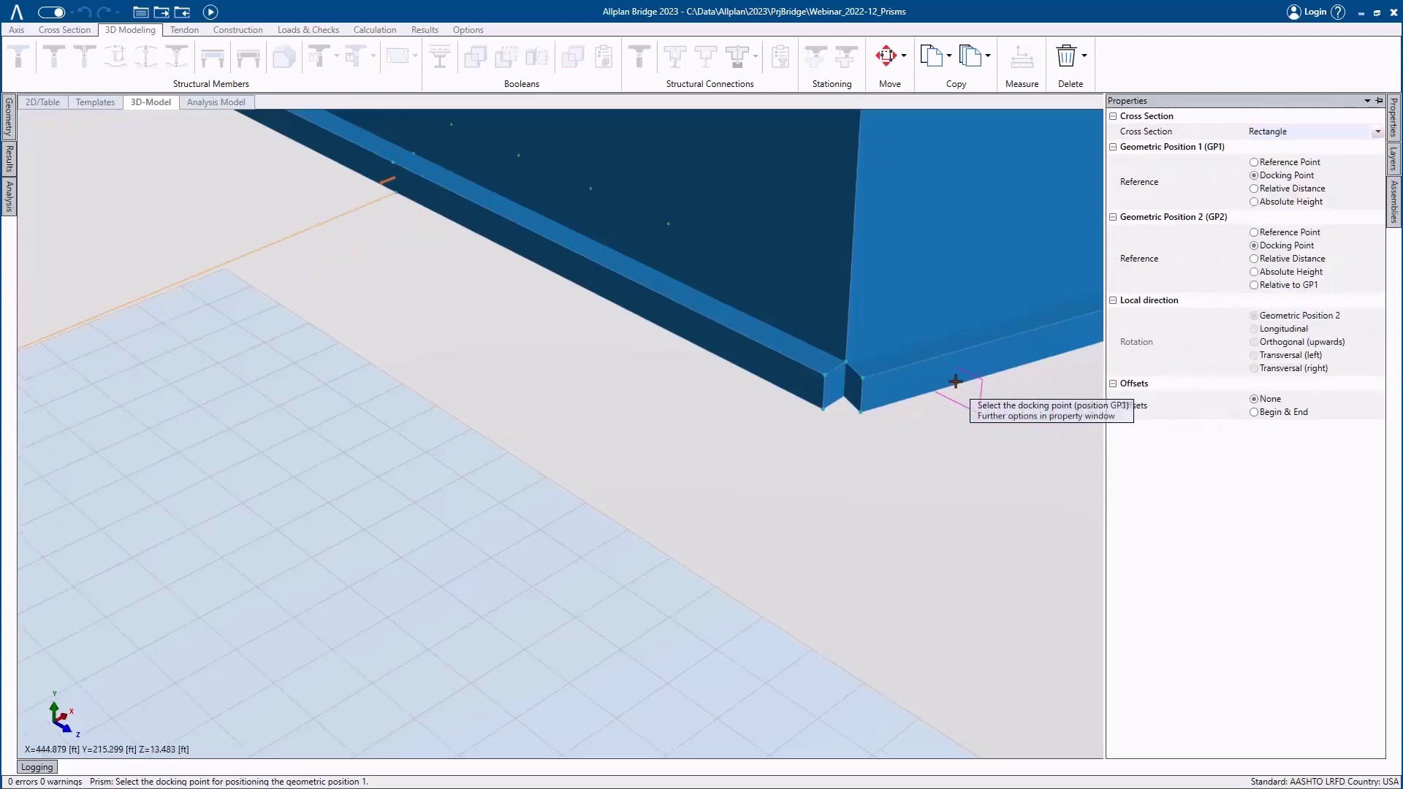
pyautogui.scroll(3, 955, 390)
pyautogui.click(778, 377)
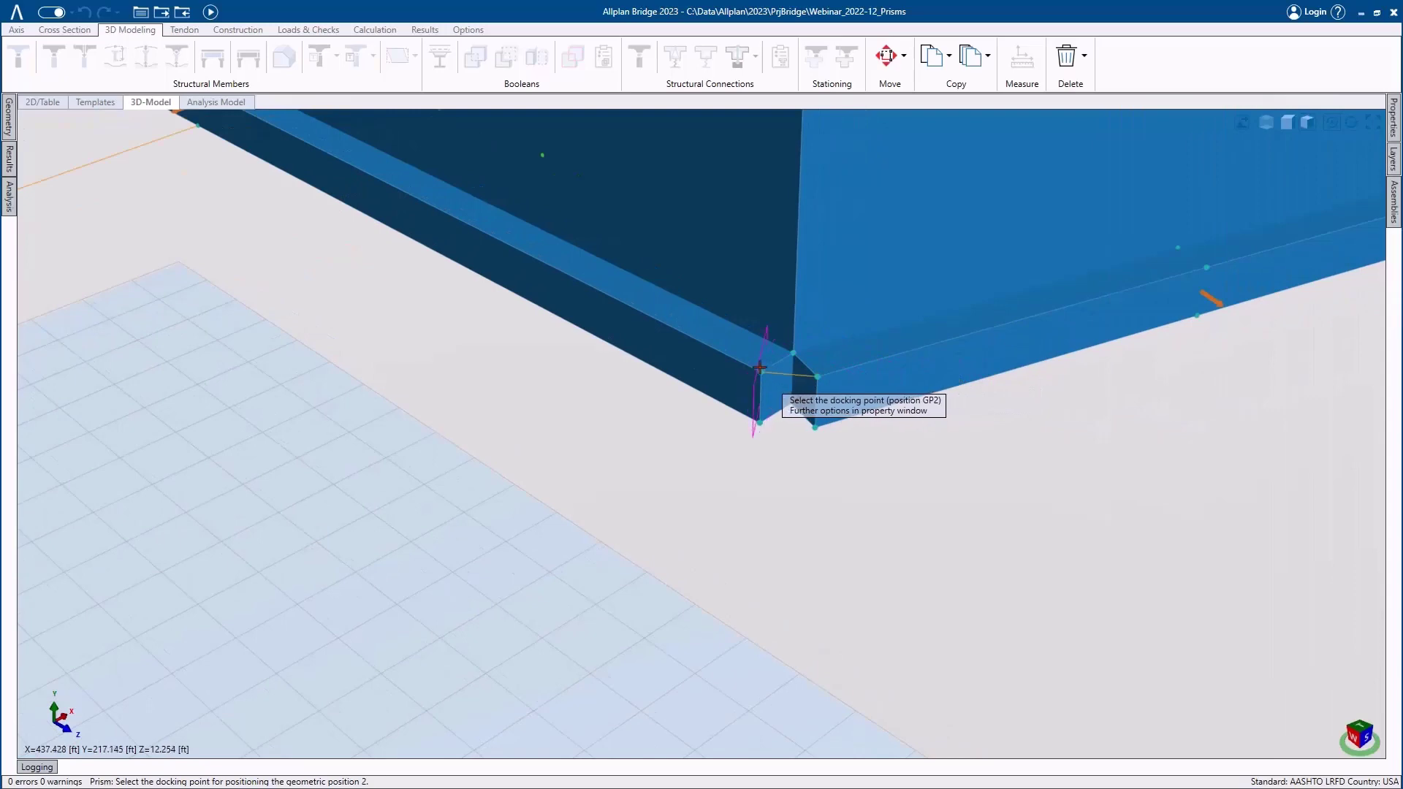
pyautogui.click(758, 367)
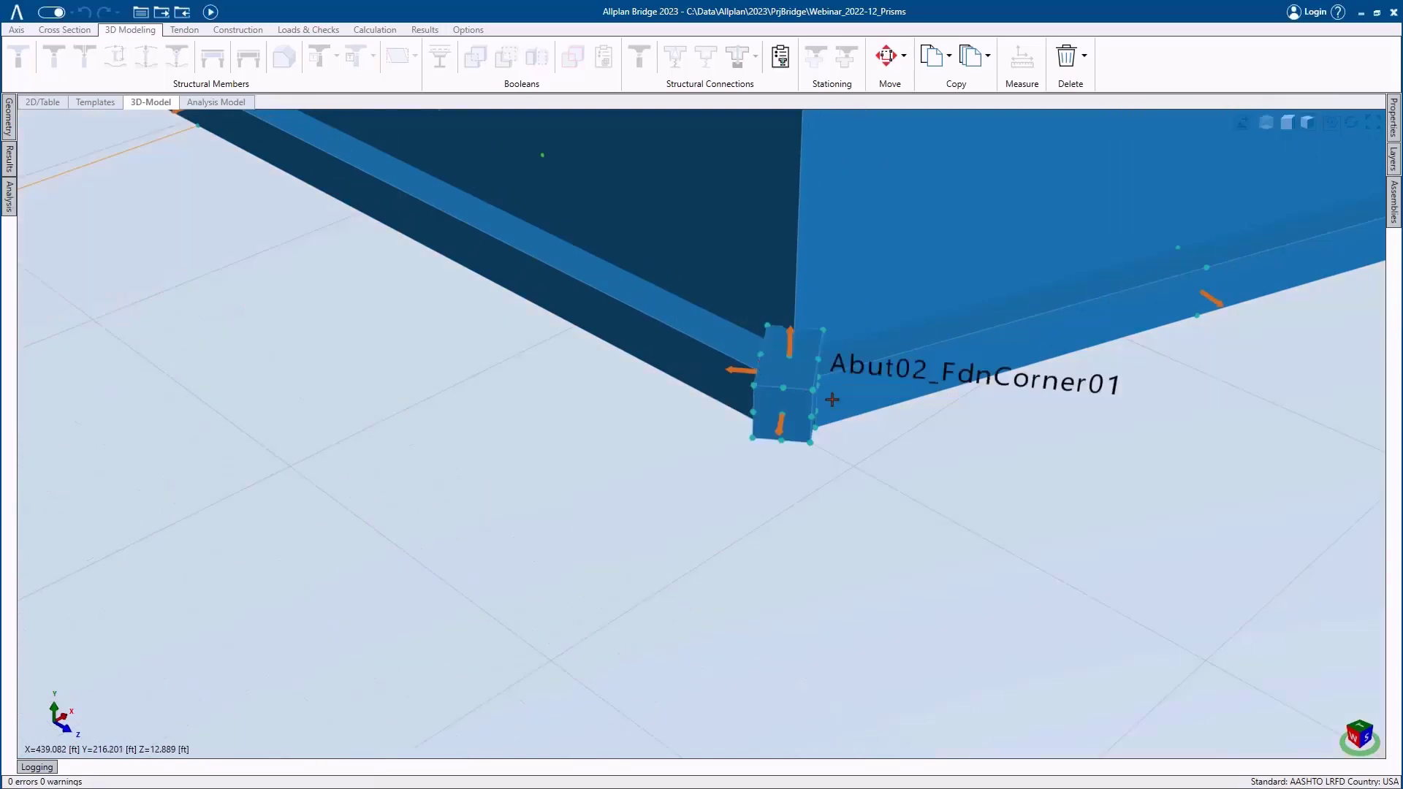
# - Adjust the Abut02_FdnCorner01 prism's height to the footing by snapping yPos to its top corner and yNeg (2.5 ft) to its bottom corner
pyautogui.scroll(5, 826, 394)
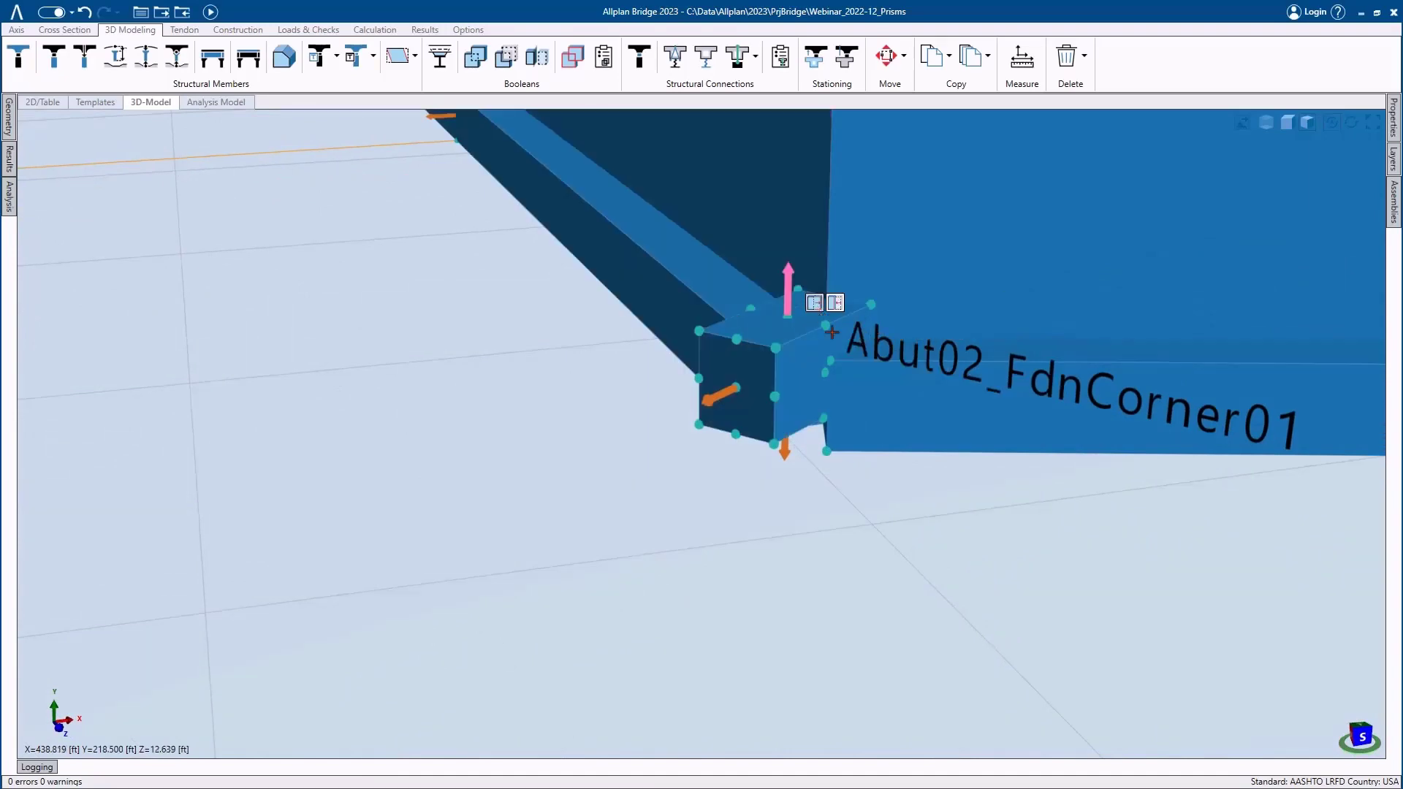
pyautogui.click(830, 361)
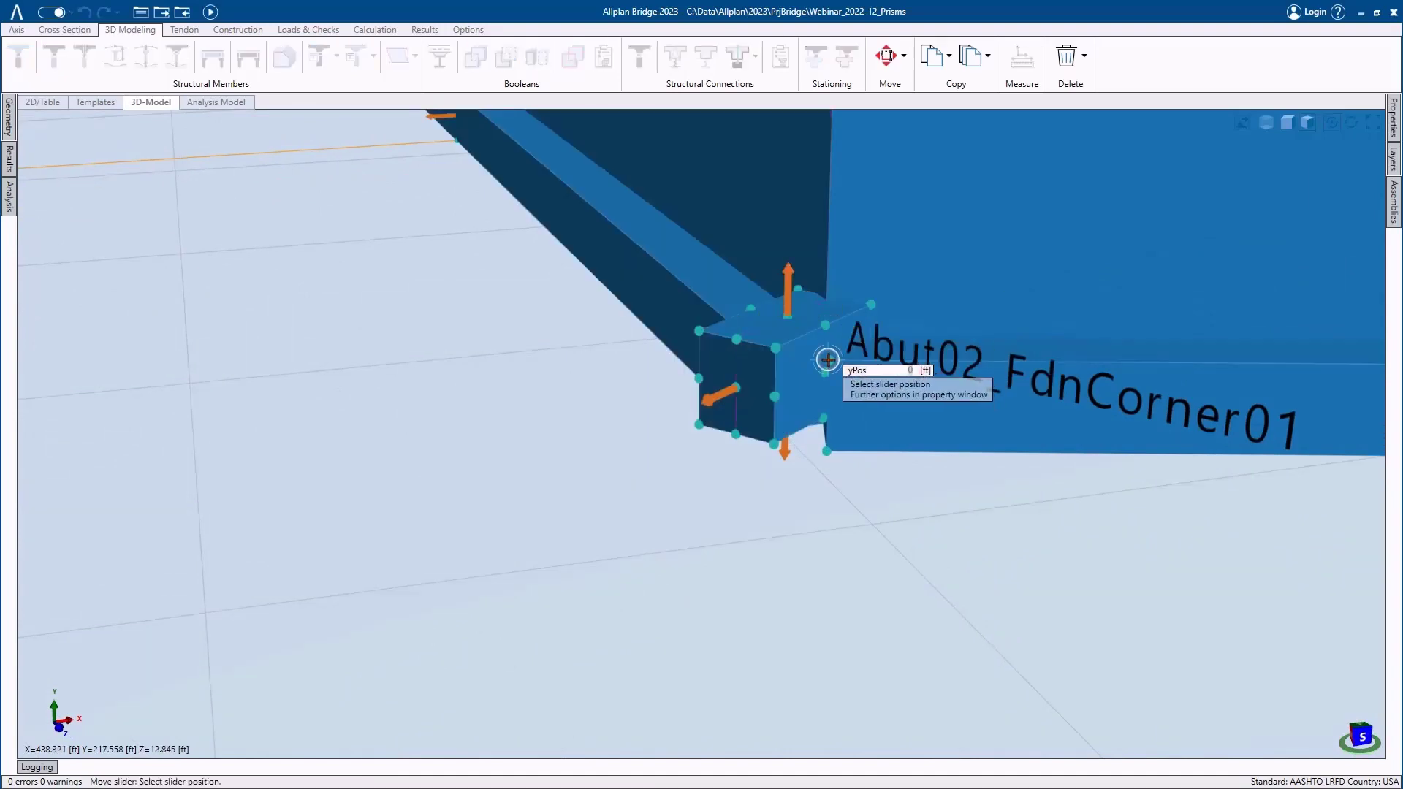
pyautogui.click(809, 475)
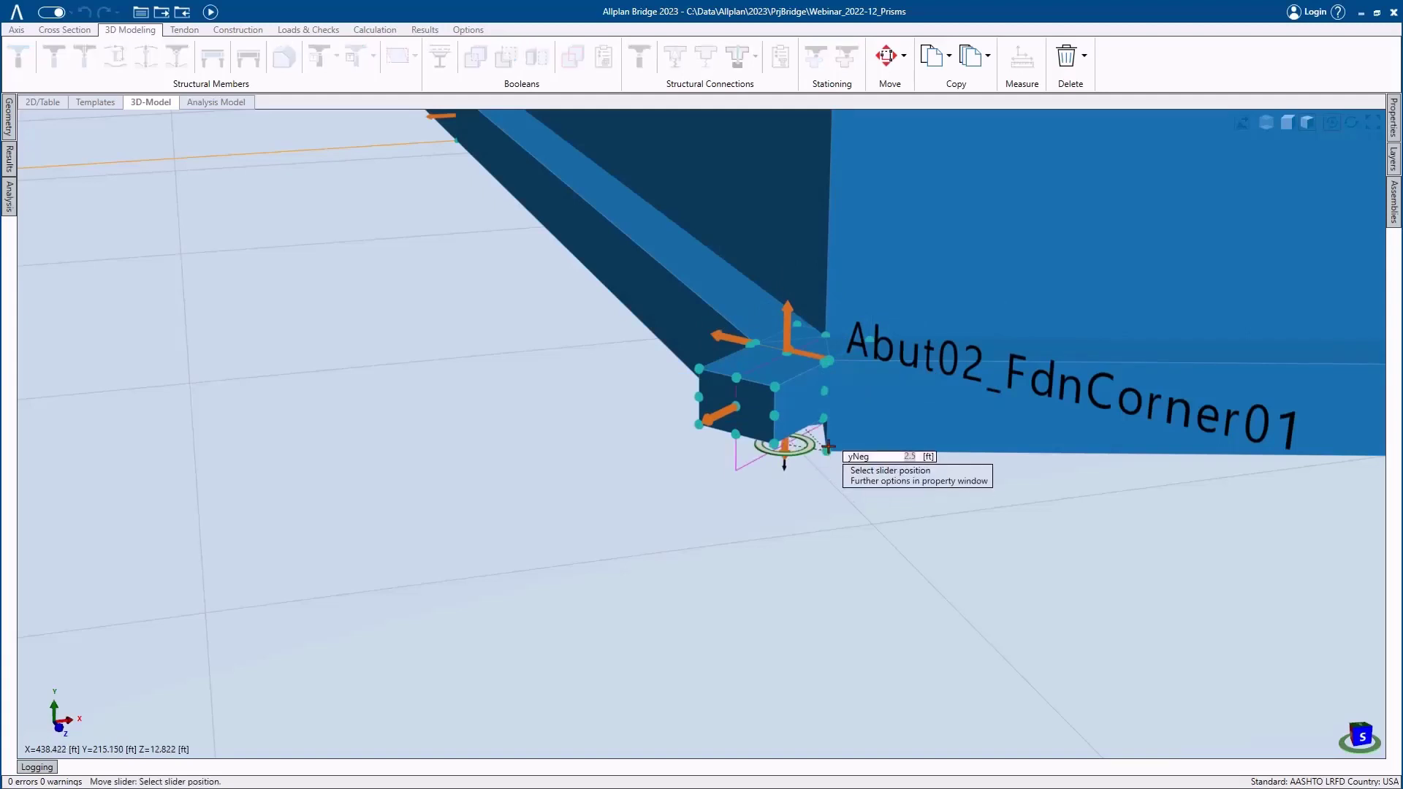
pyautogui.click(827, 451)
# - Pull the outer face (zNeg) of the Abut02_FdnCorner01 prism back to the adjacent footing corner
pyautogui.moveTo(858, 430); pyautogui.dragTo(668, 441, button='middle')
pyautogui.moveTo(822, 404)
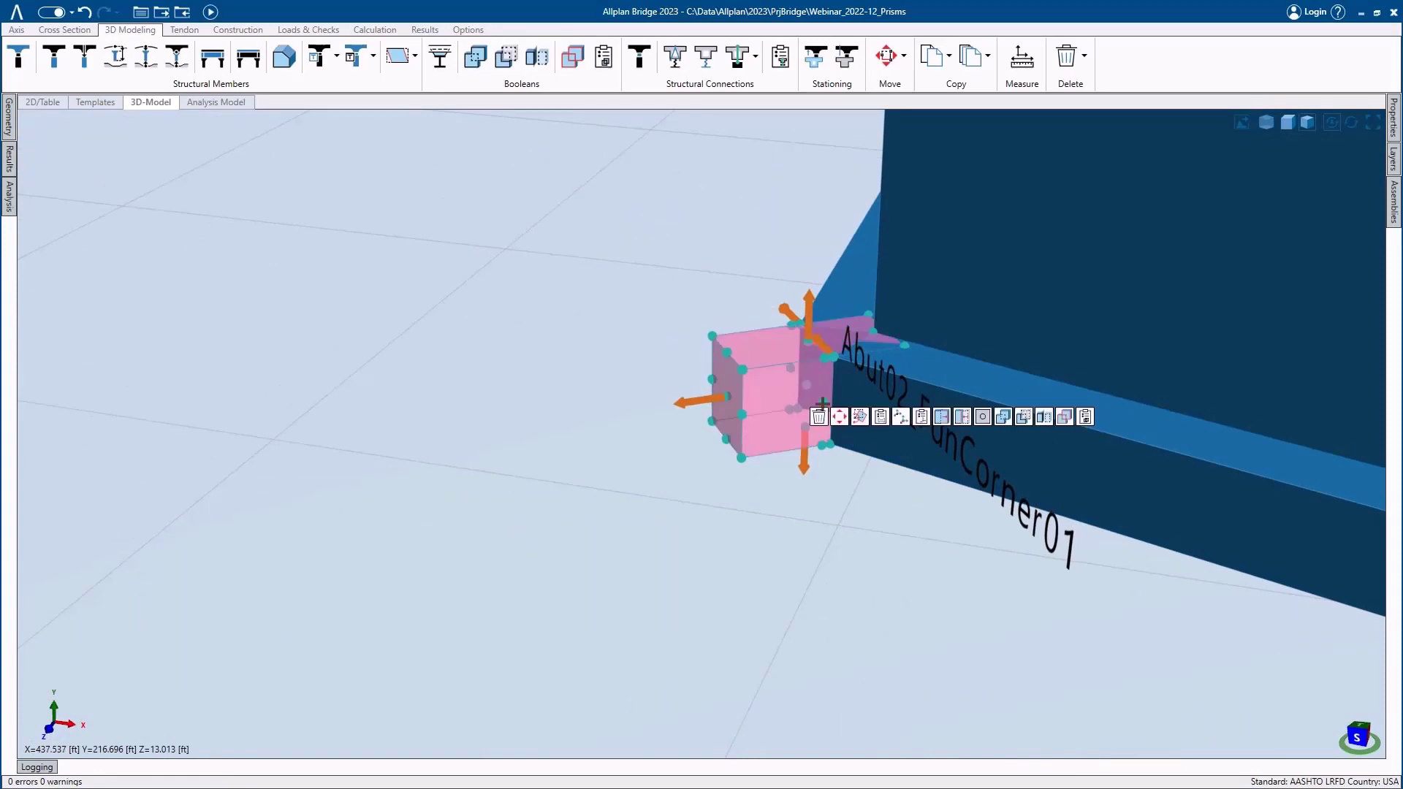
pyautogui.moveTo(697, 404)
pyautogui.click(720, 430)
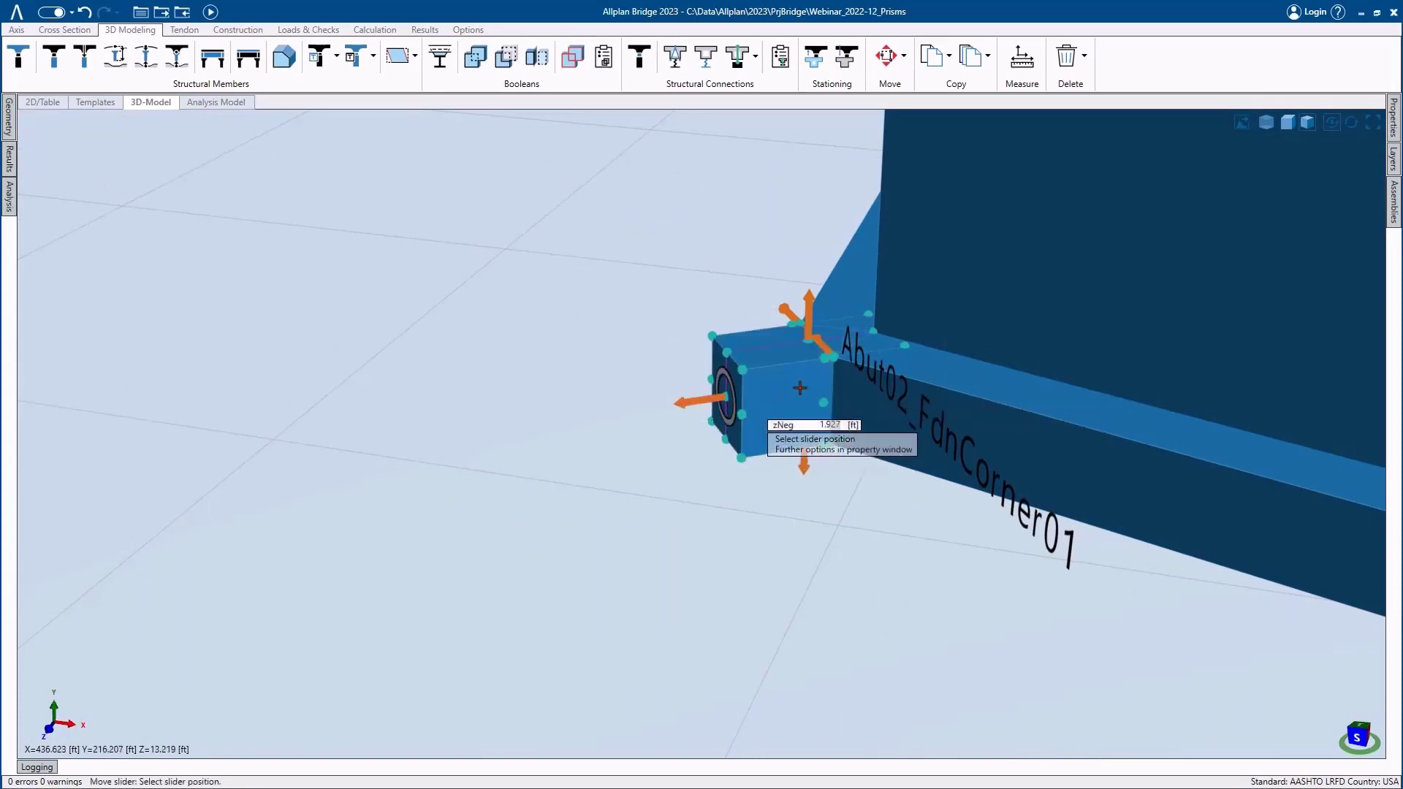
pyautogui.click(834, 358)
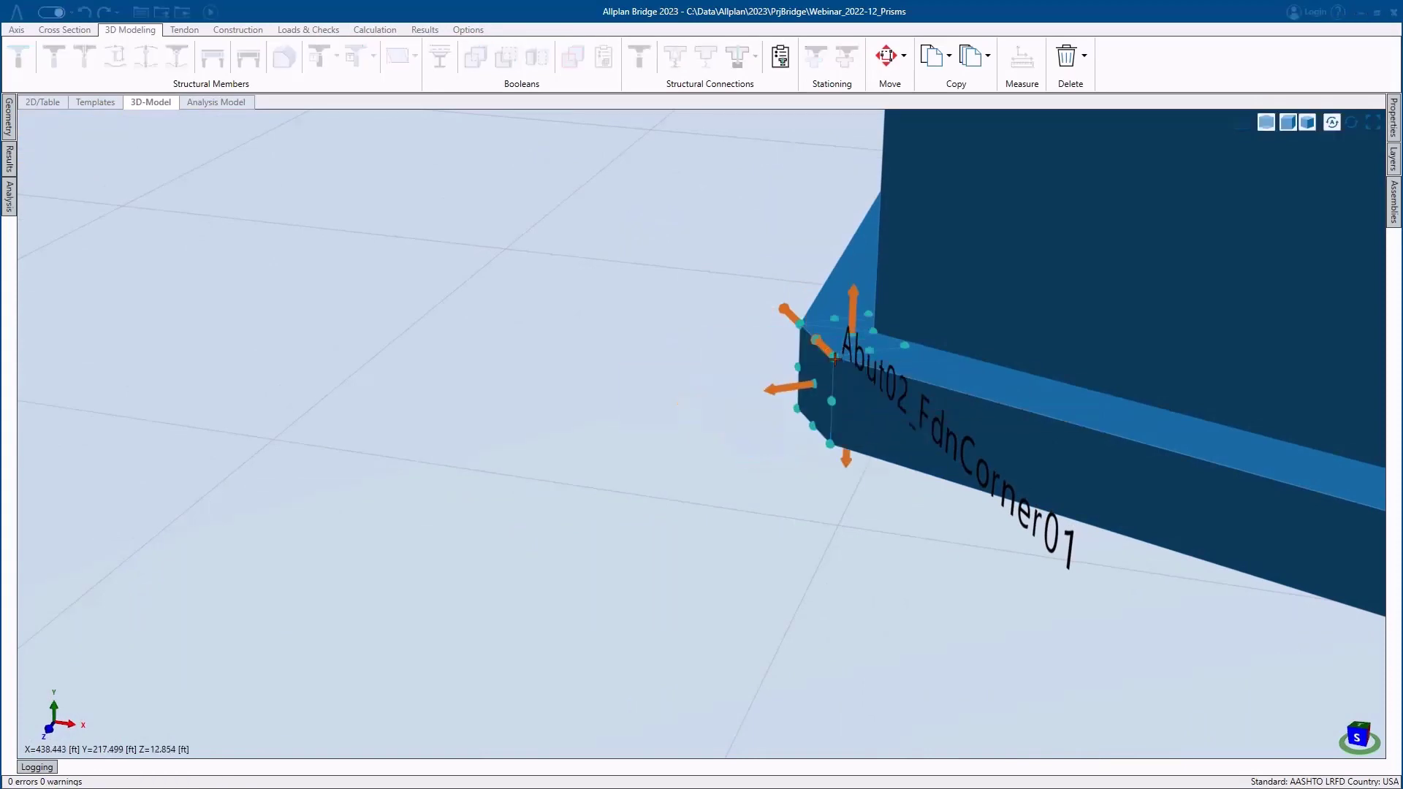
# - Create a new prism body for the notch at the other end of the abutment footing and name it Abut02_FdnCorner02
pyautogui.scroll(2, 783, 376)
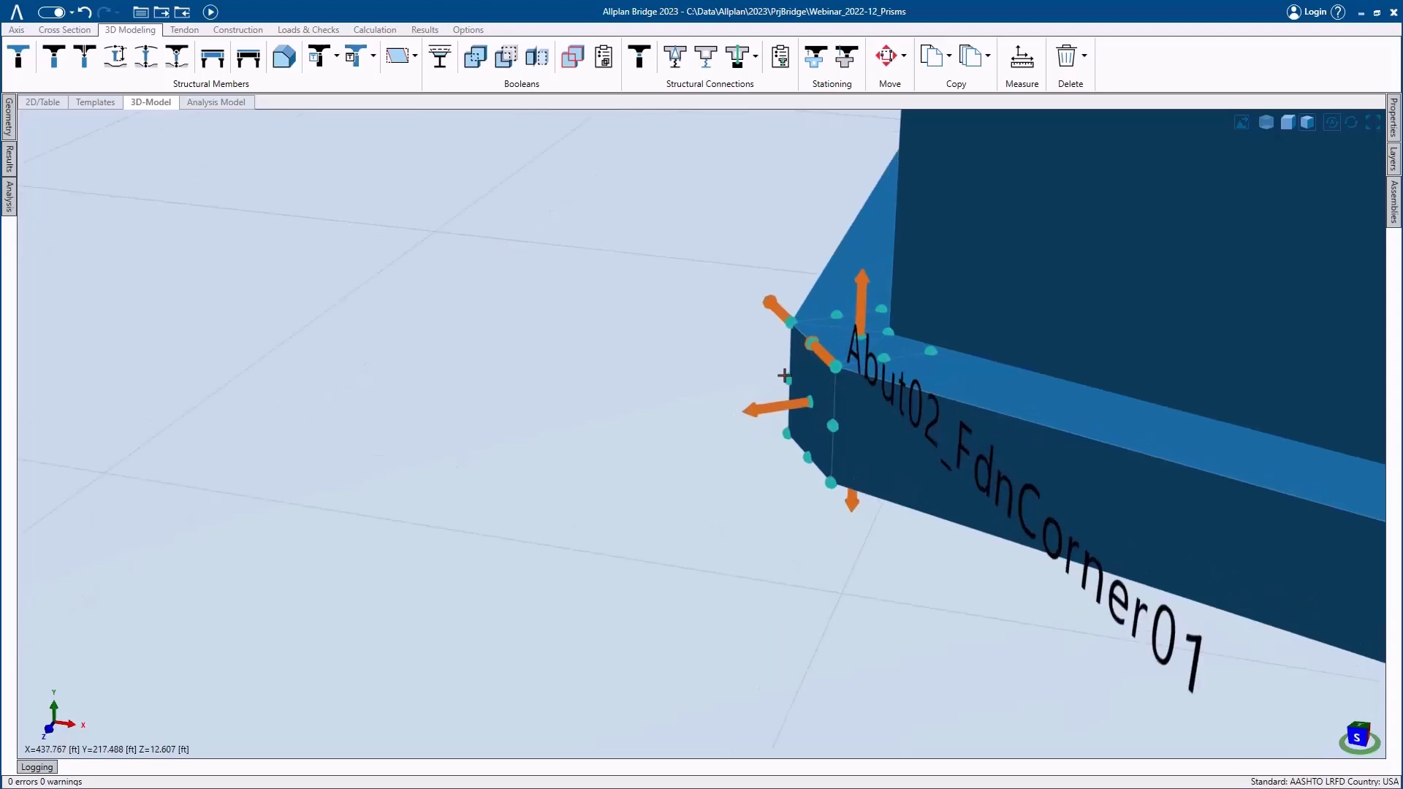
pyautogui.moveTo(791, 380); pyautogui.dragTo(902, 370, button='middle')
pyautogui.moveTo(773, 182); pyautogui.dragTo(876, 416, button='middle')
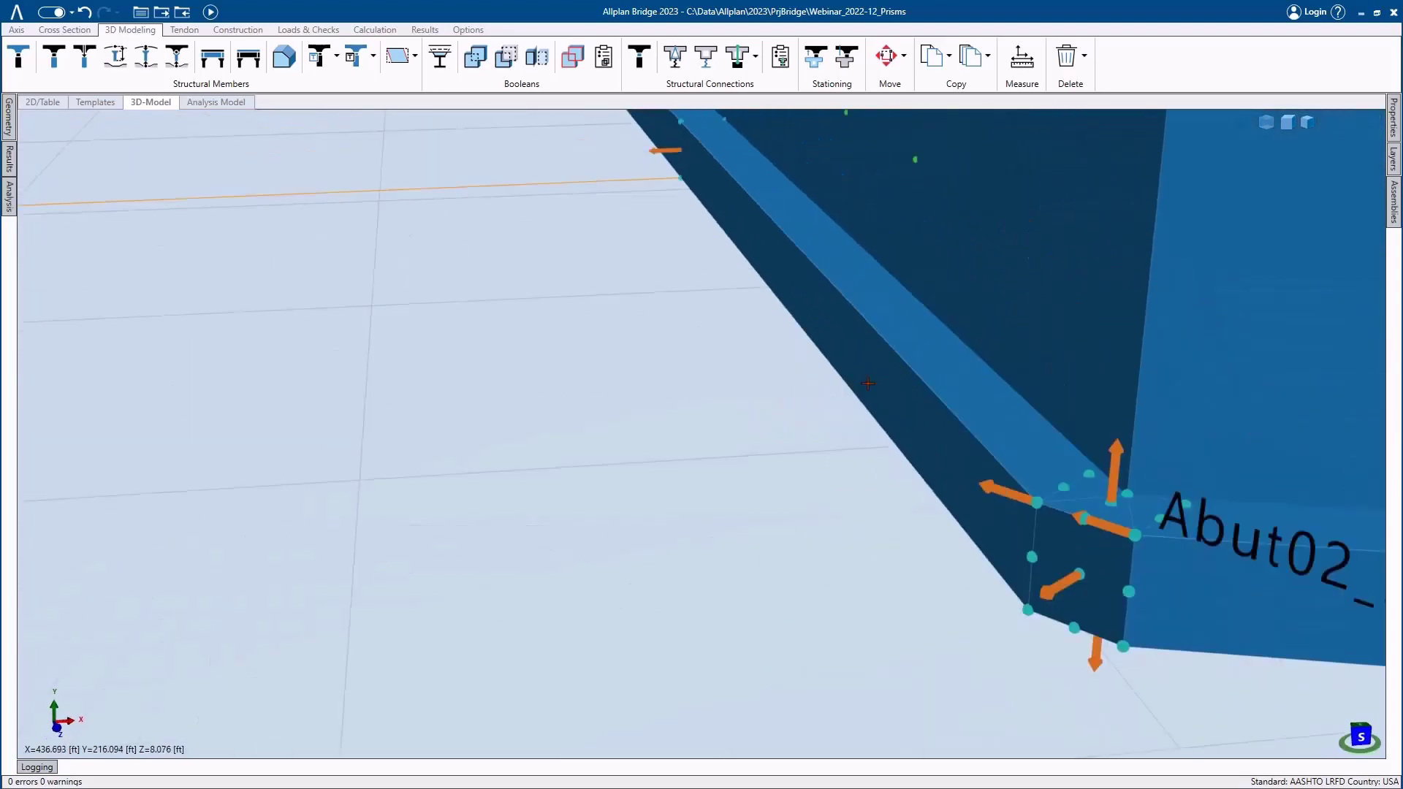
pyautogui.scroll(-2, 876, 417)
pyautogui.scroll(-2, 868, 386)
pyautogui.moveTo(676, 188); pyautogui.dragTo(1009, 232, button='middle')
pyautogui.scroll(2, 708, 138)
pyautogui.moveTo(796, 272); pyautogui.dragTo(777, 467, button='middle')
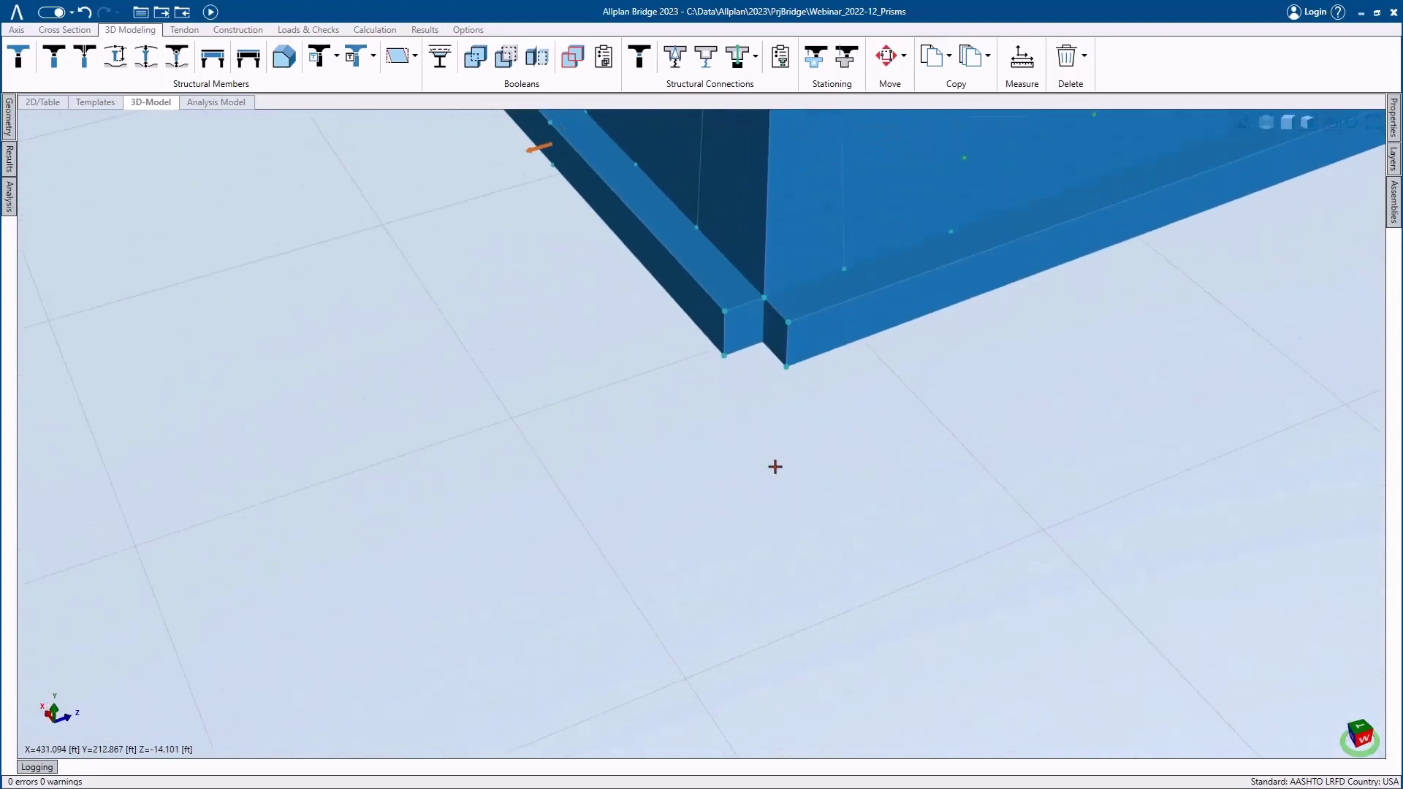
pyautogui.scroll(1, 766, 437)
pyautogui.click(9, 131)
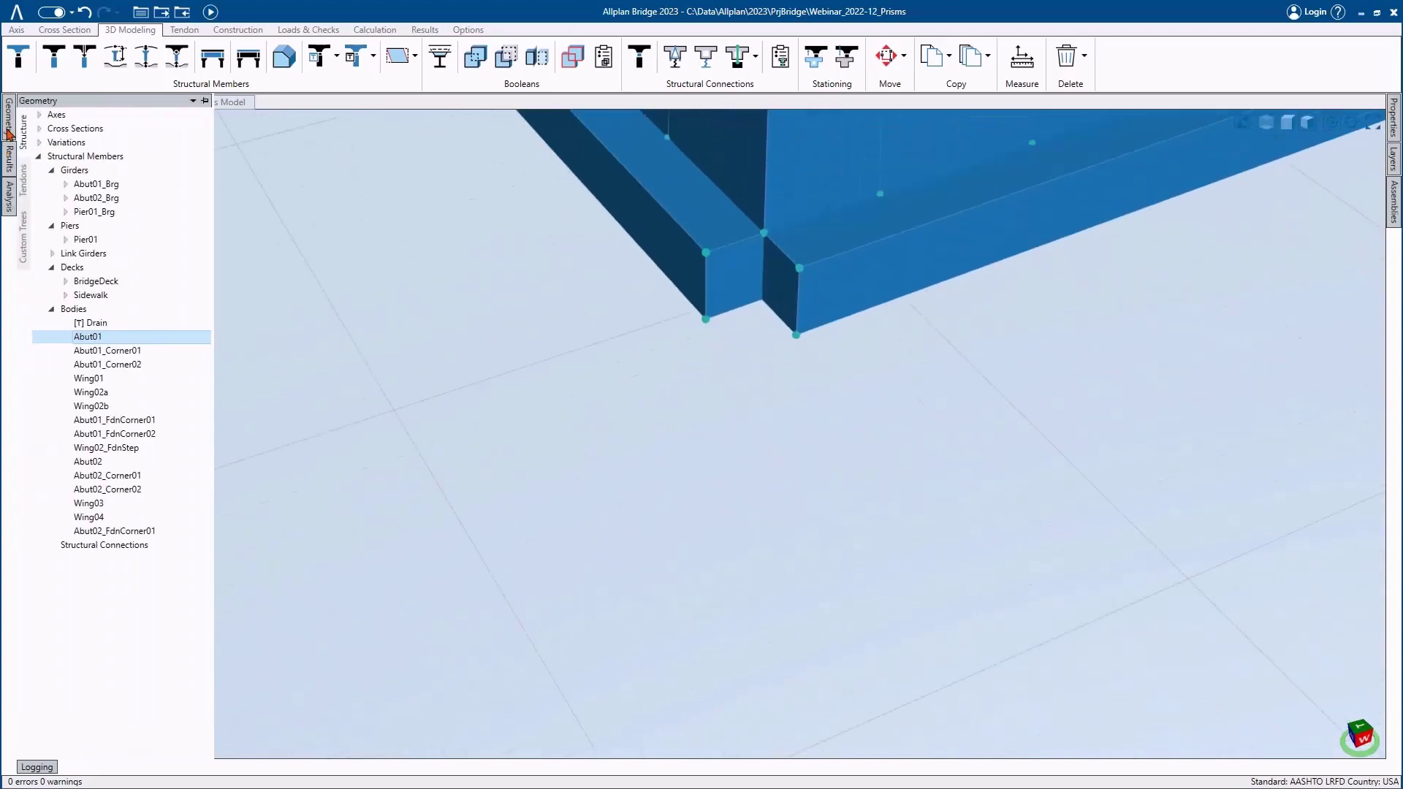
pyautogui.rightClick(89, 309)
pyautogui.click(124, 319)
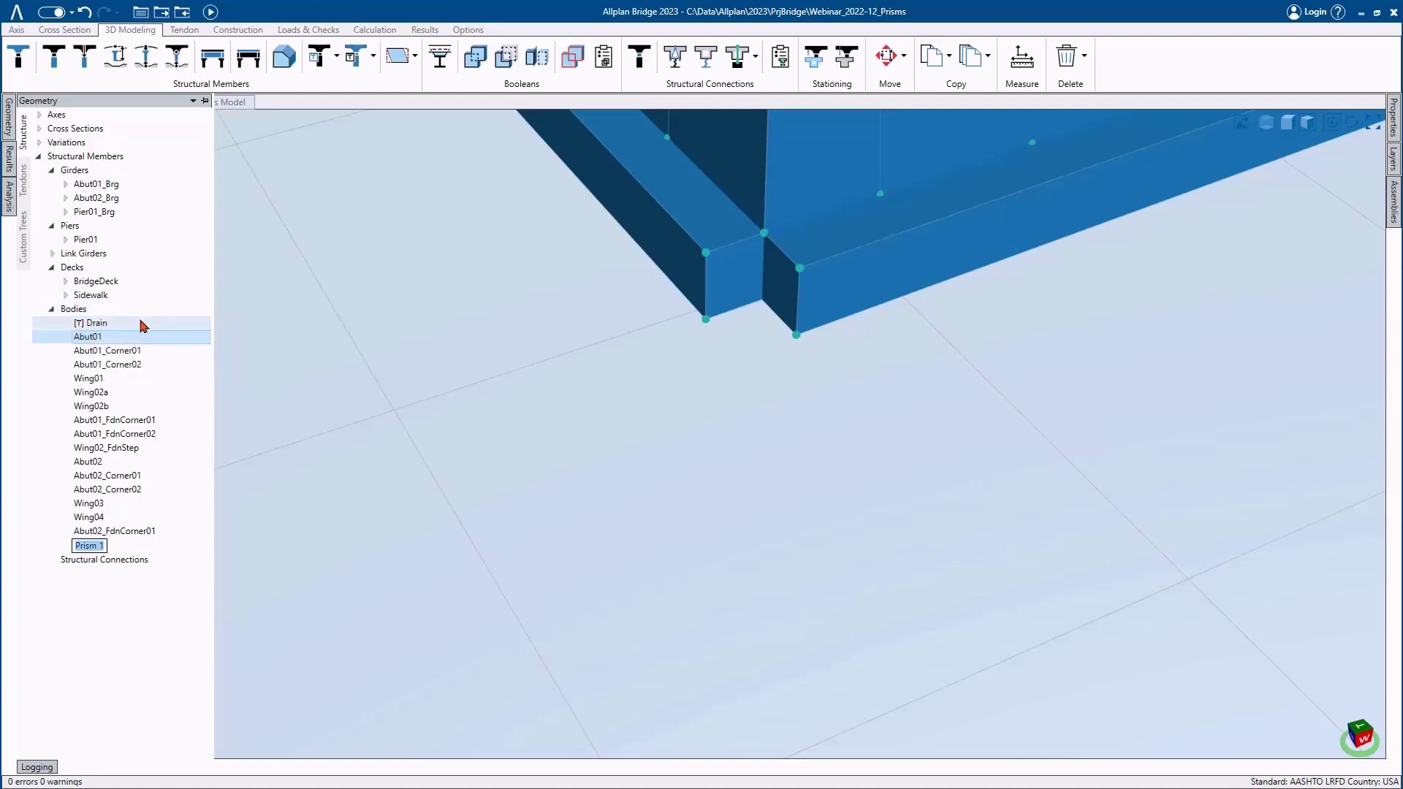
pyautogui.write('Abut02_FdnCorner02')
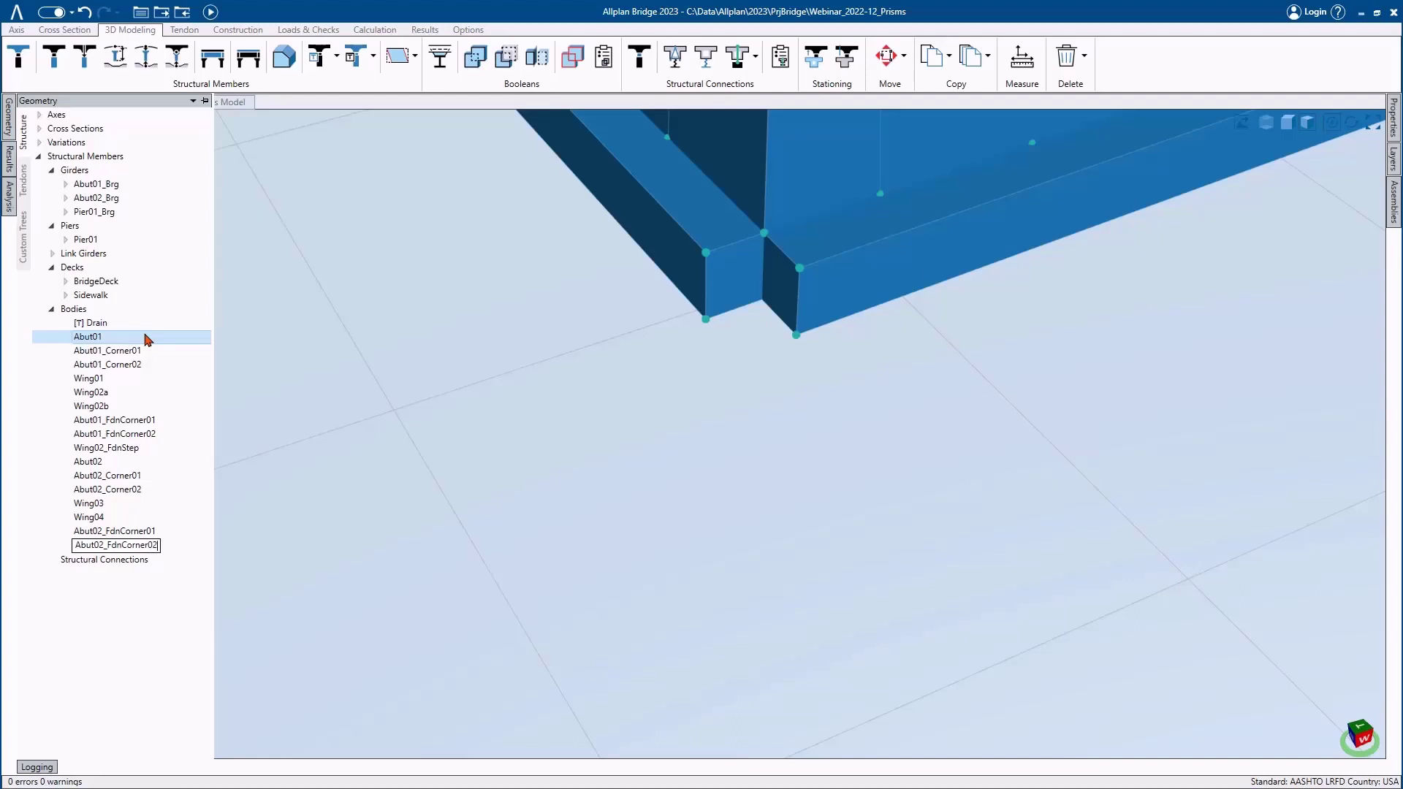
pyautogui.doubleClick(146, 338)
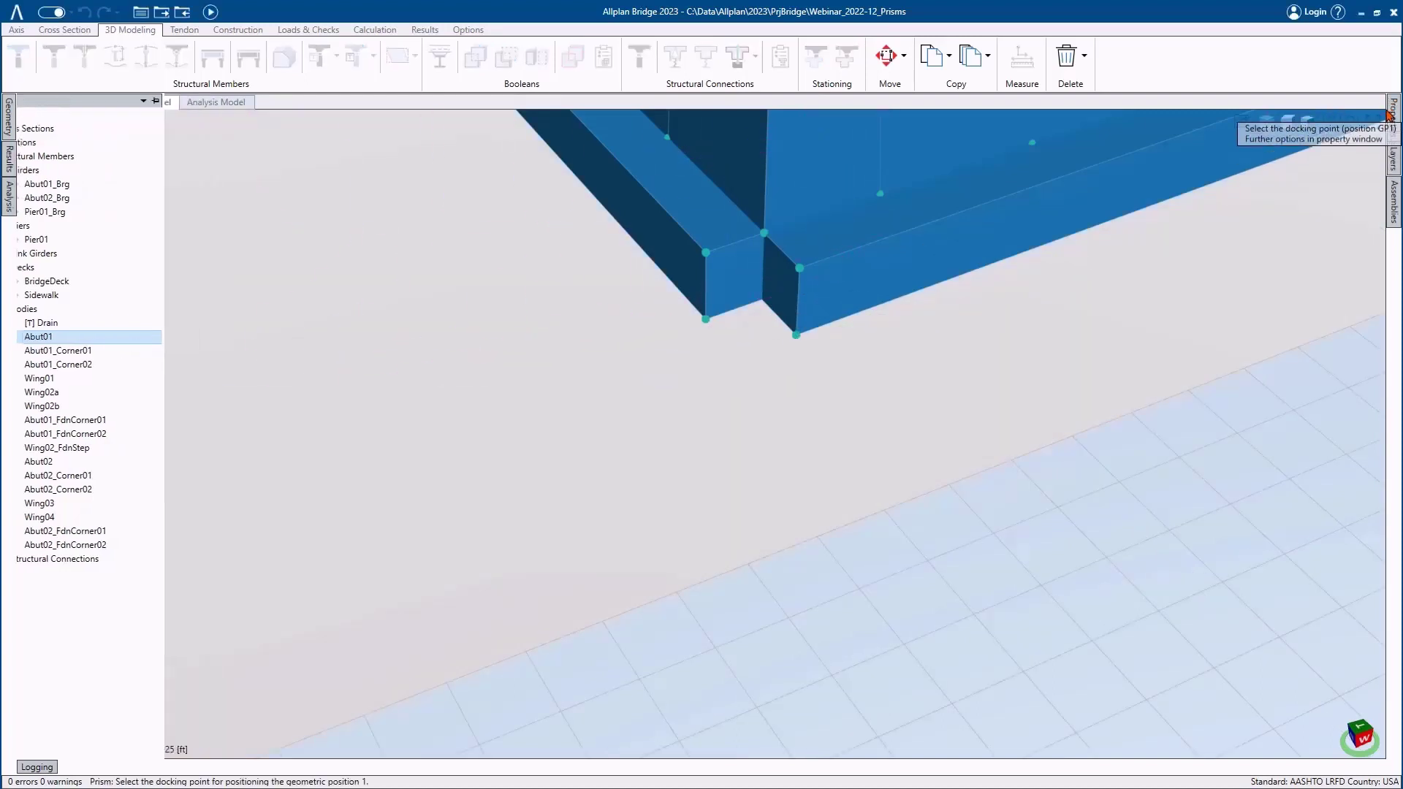
# - Assign the Rectangle cross section to Abut02_FdnCorner02 and dock the prism between the two upper footing corners at its notch
pyautogui.moveTo(1393, 119)
pyautogui.click(1323, 132)
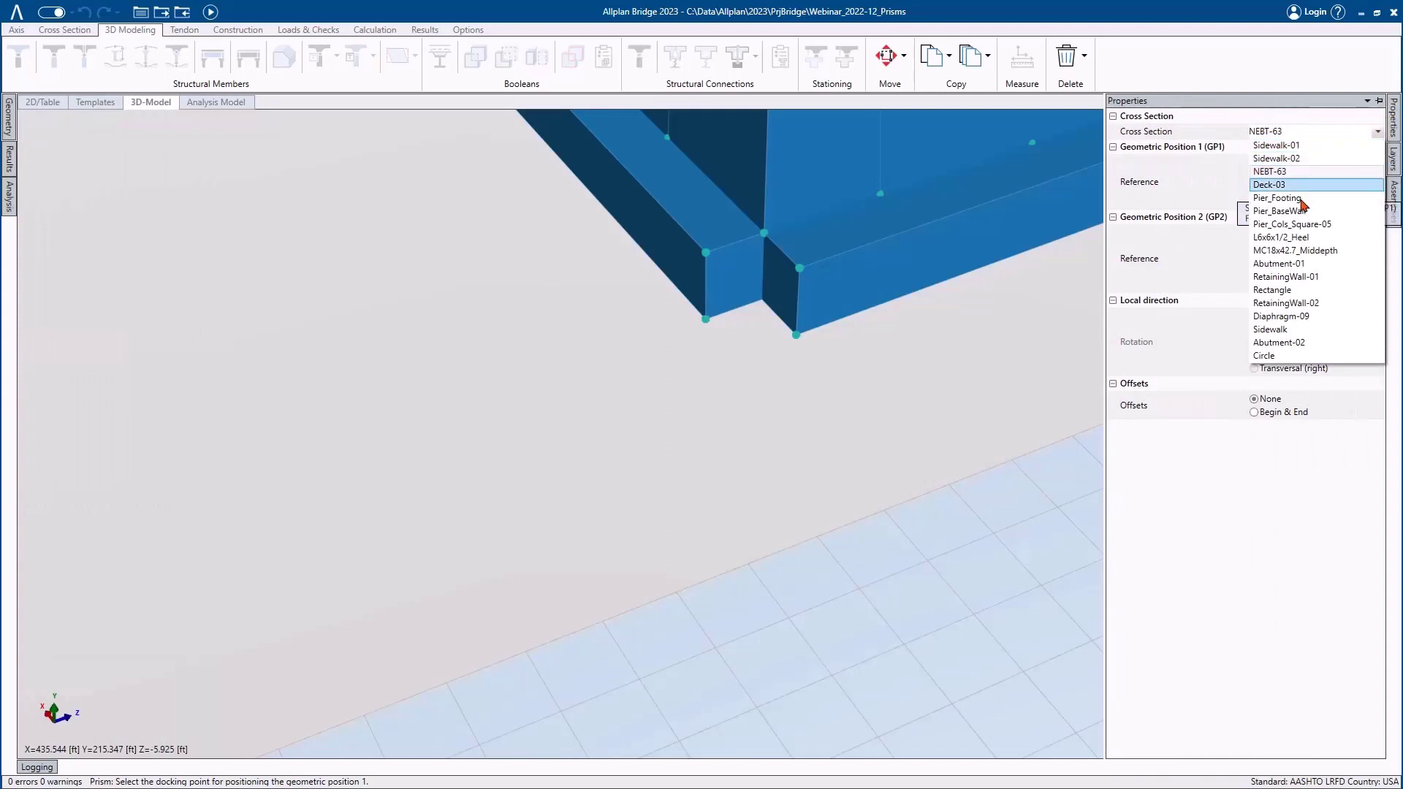
pyautogui.click(1275, 290)
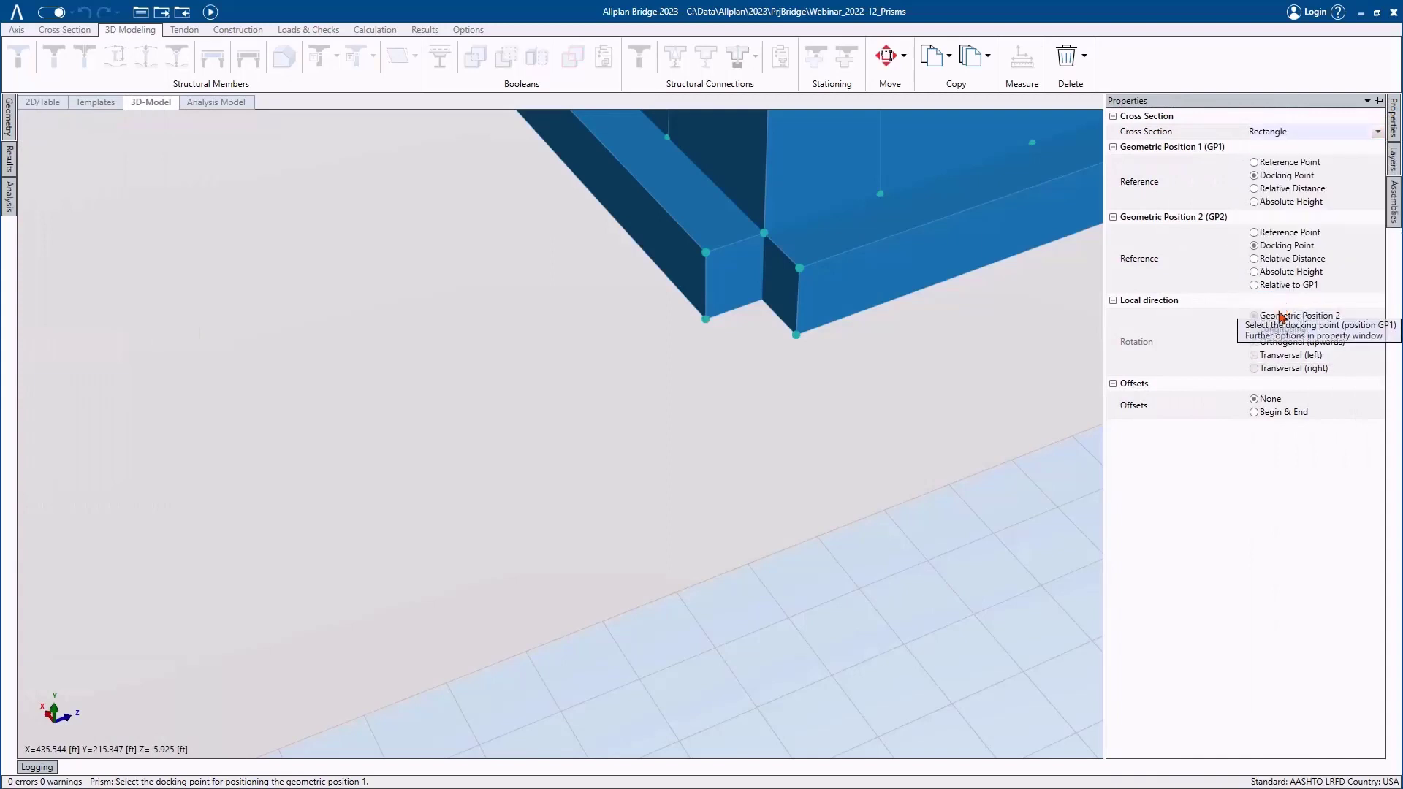
pyautogui.click(799, 268)
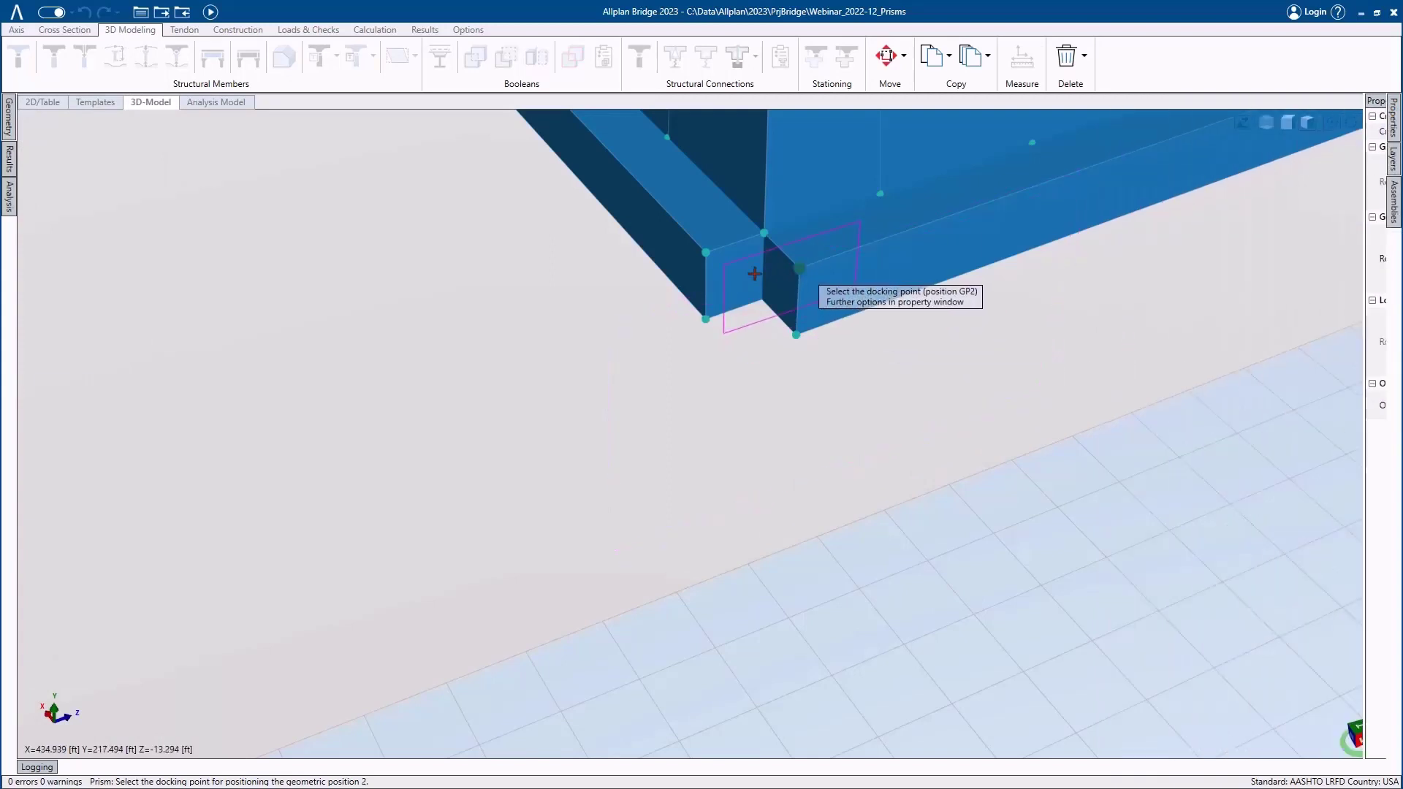
pyautogui.click(710, 254)
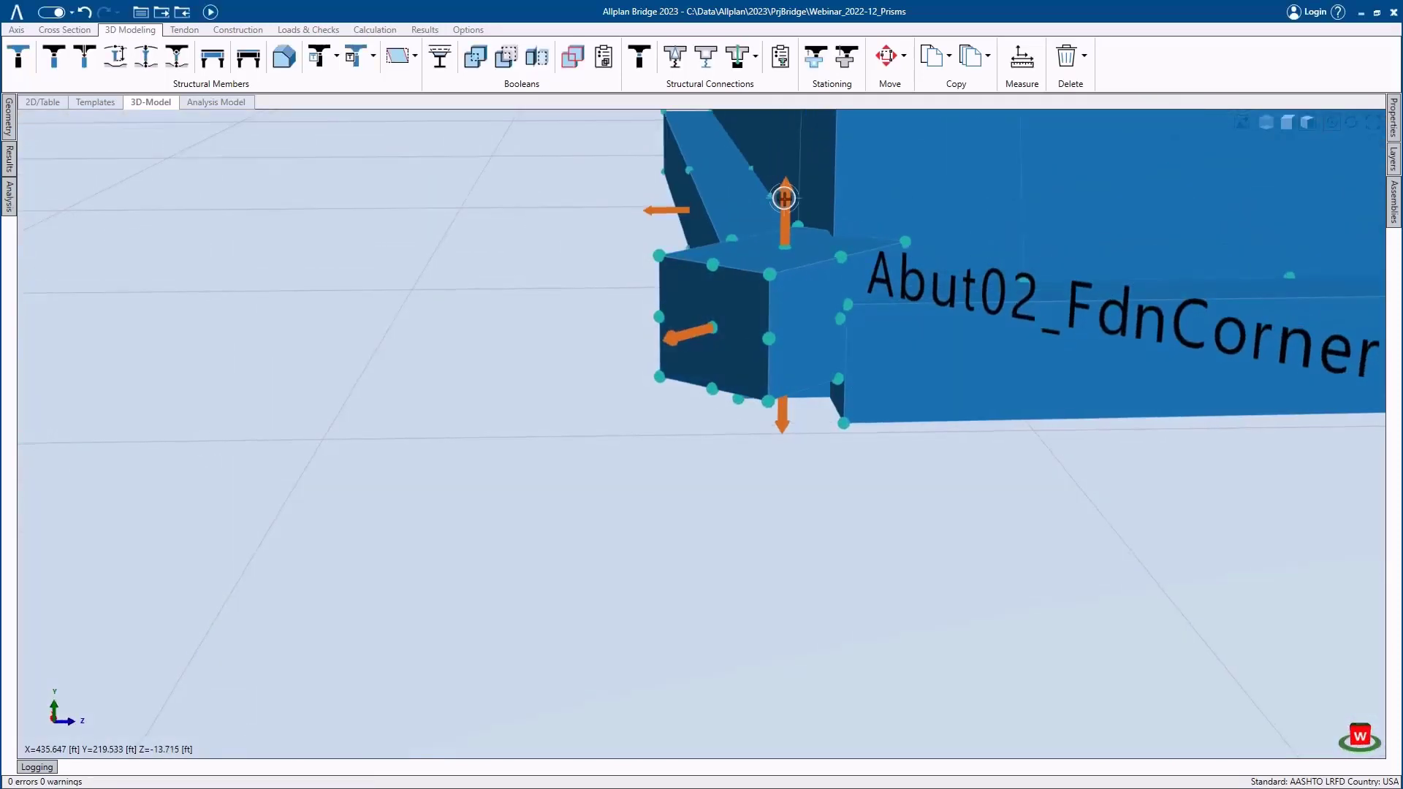
# - Match the Abut02_FdnCorner02 prism's height to the footing by snapping yPos to its top corner and yNeg (2.5 ft) to its bottom corner
pyautogui.click(788, 243)
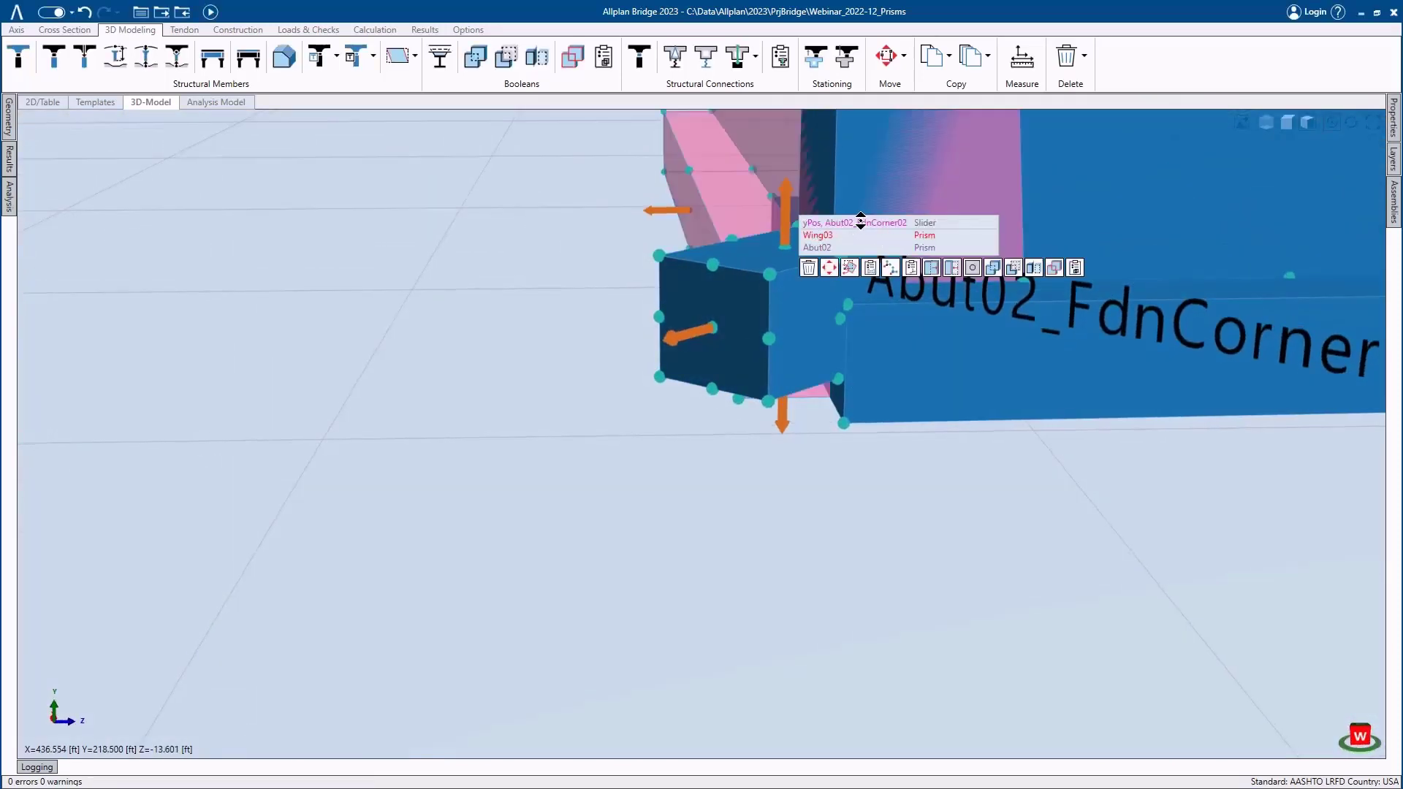
pyautogui.click(825, 248)
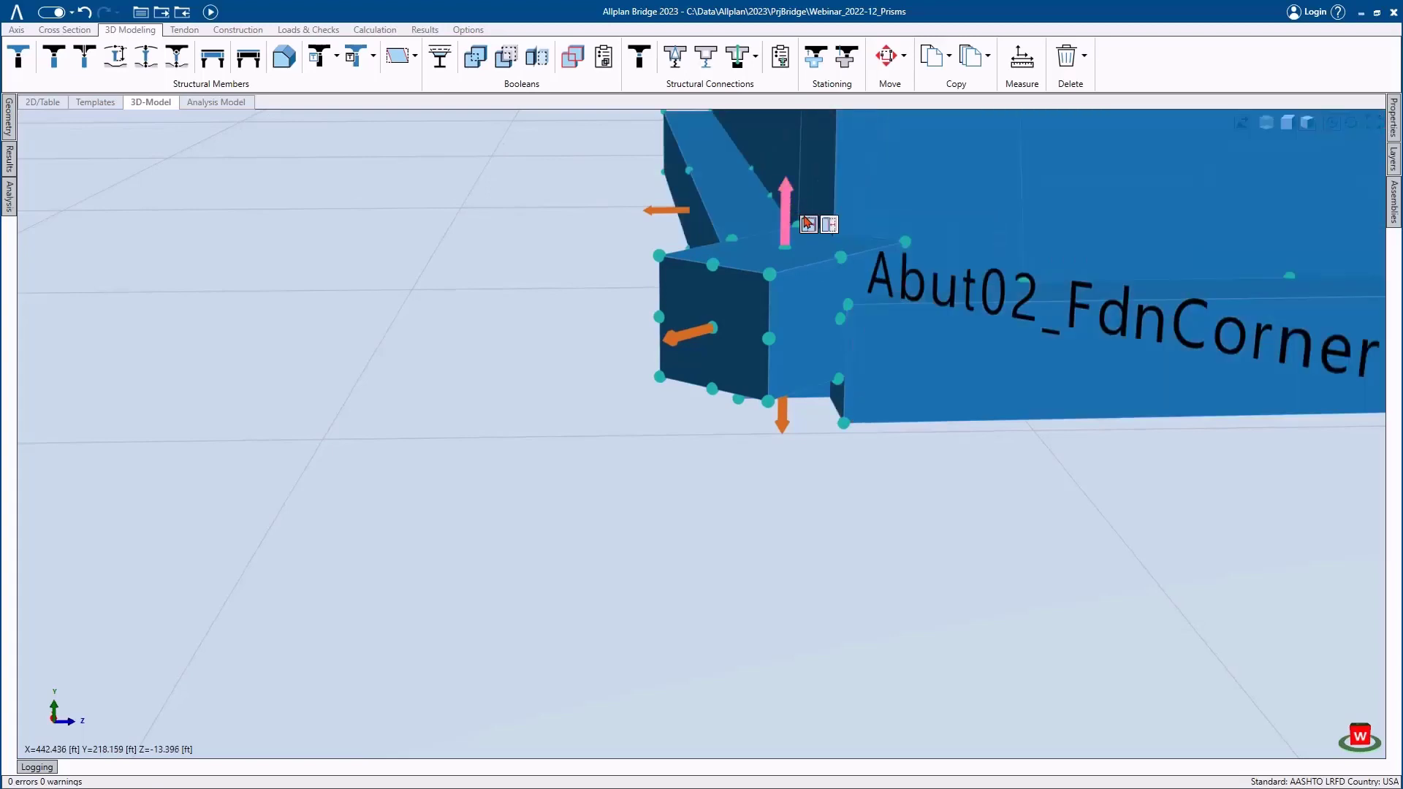
pyautogui.click(846, 303)
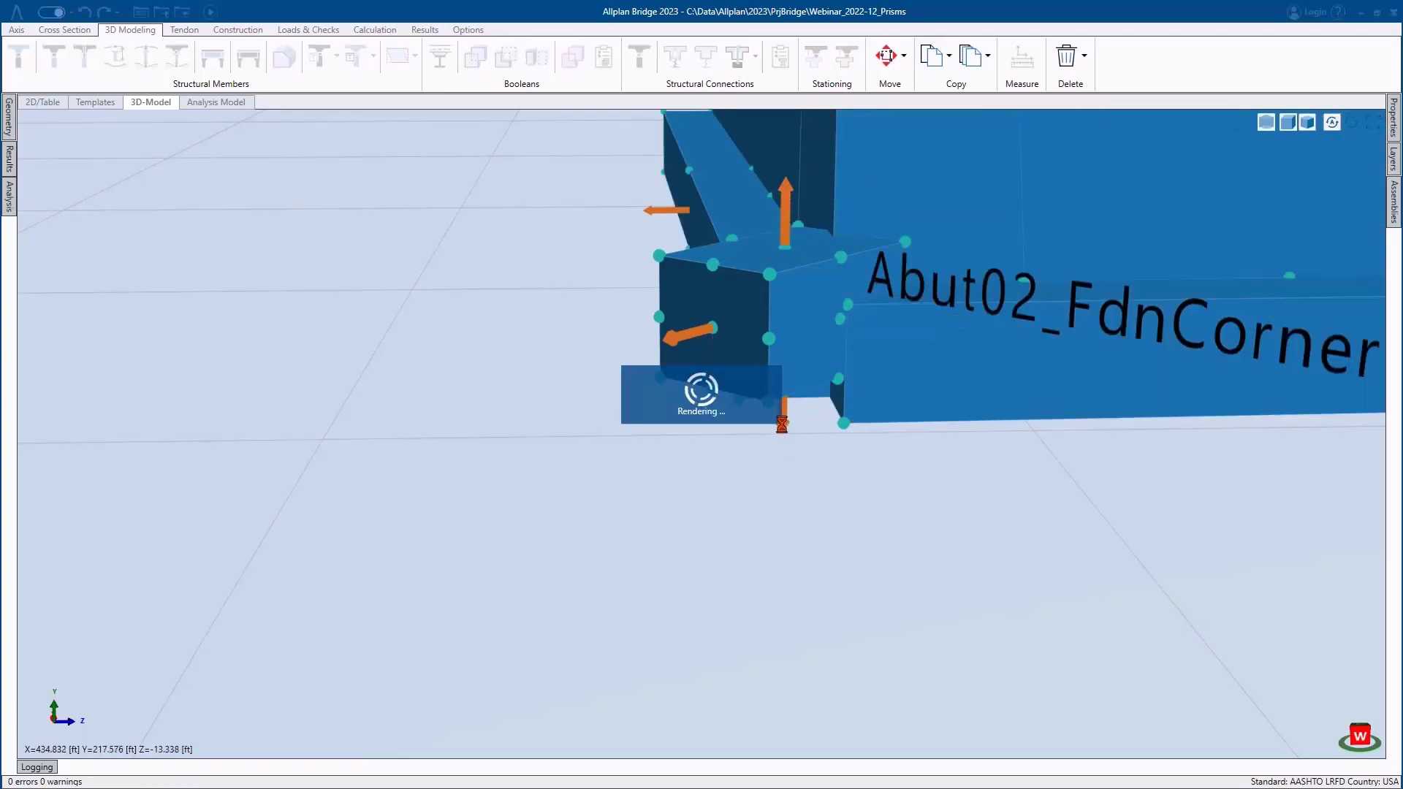
pyautogui.click(782, 415)
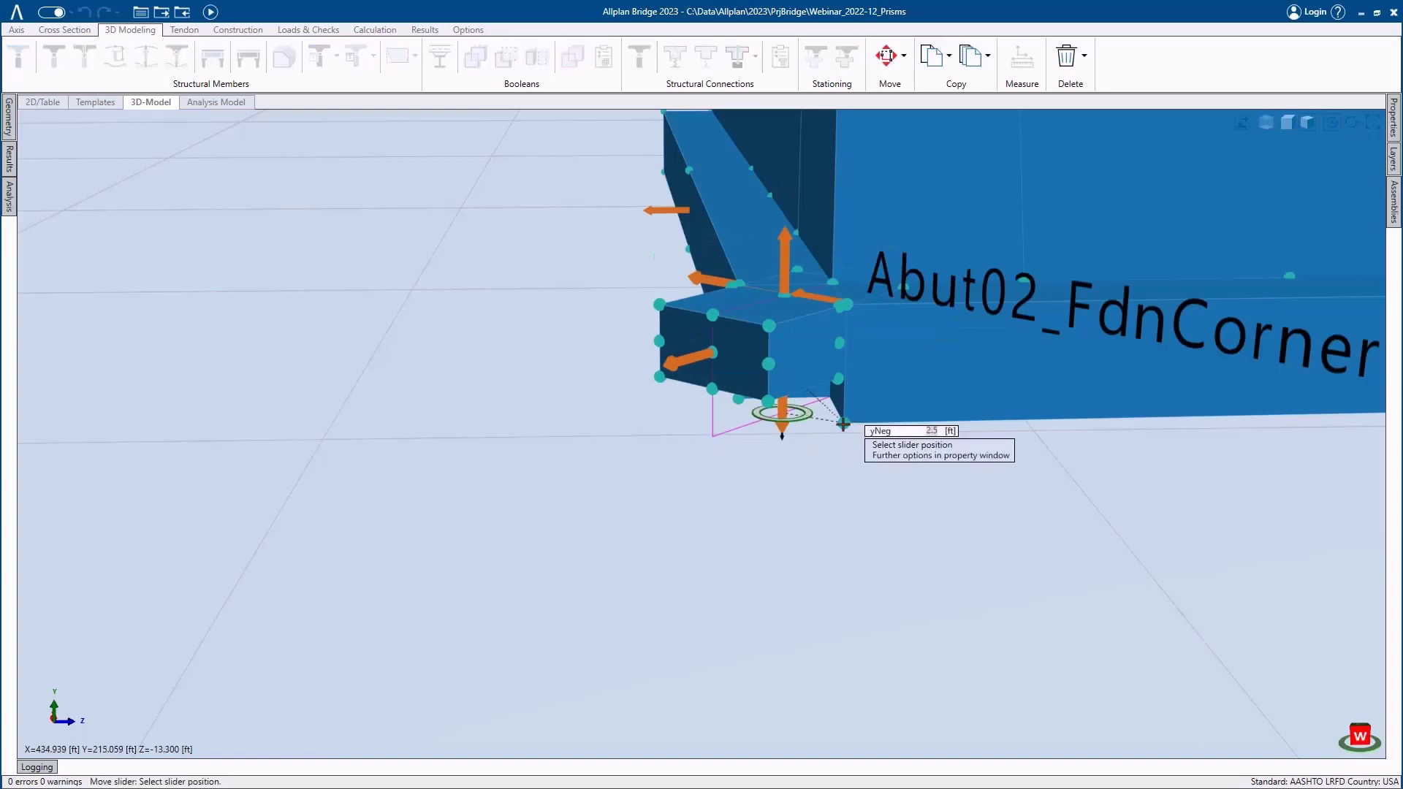
pyautogui.click(840, 426)
# - Pull the outer face (zNeg) of the Abut02_FdnCorner02 prism back to the neighbouring footing corner and show the whole bridge in isometric view
pyautogui.moveTo(846, 374); pyautogui.dragTo(676, 365, button='middle')
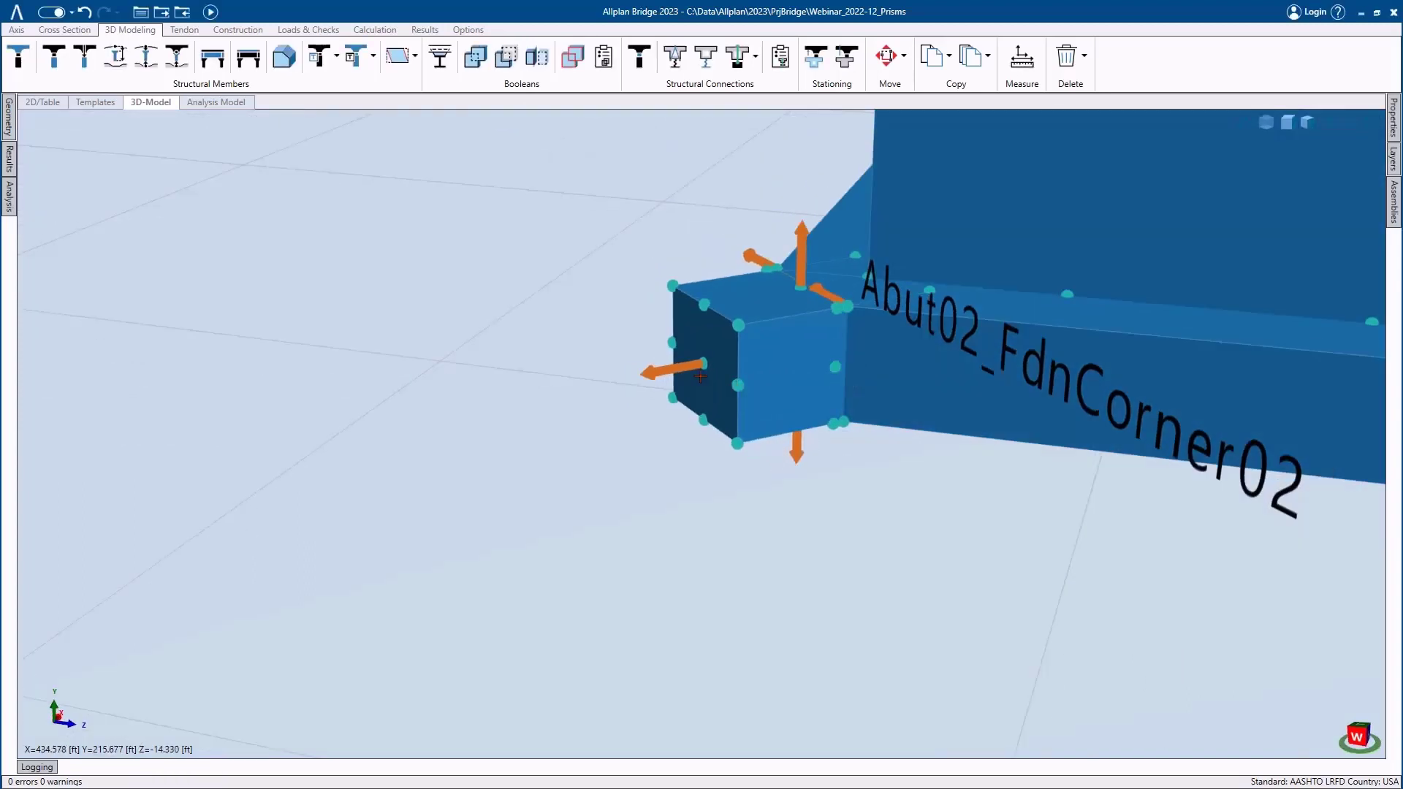
pyautogui.click(673, 361)
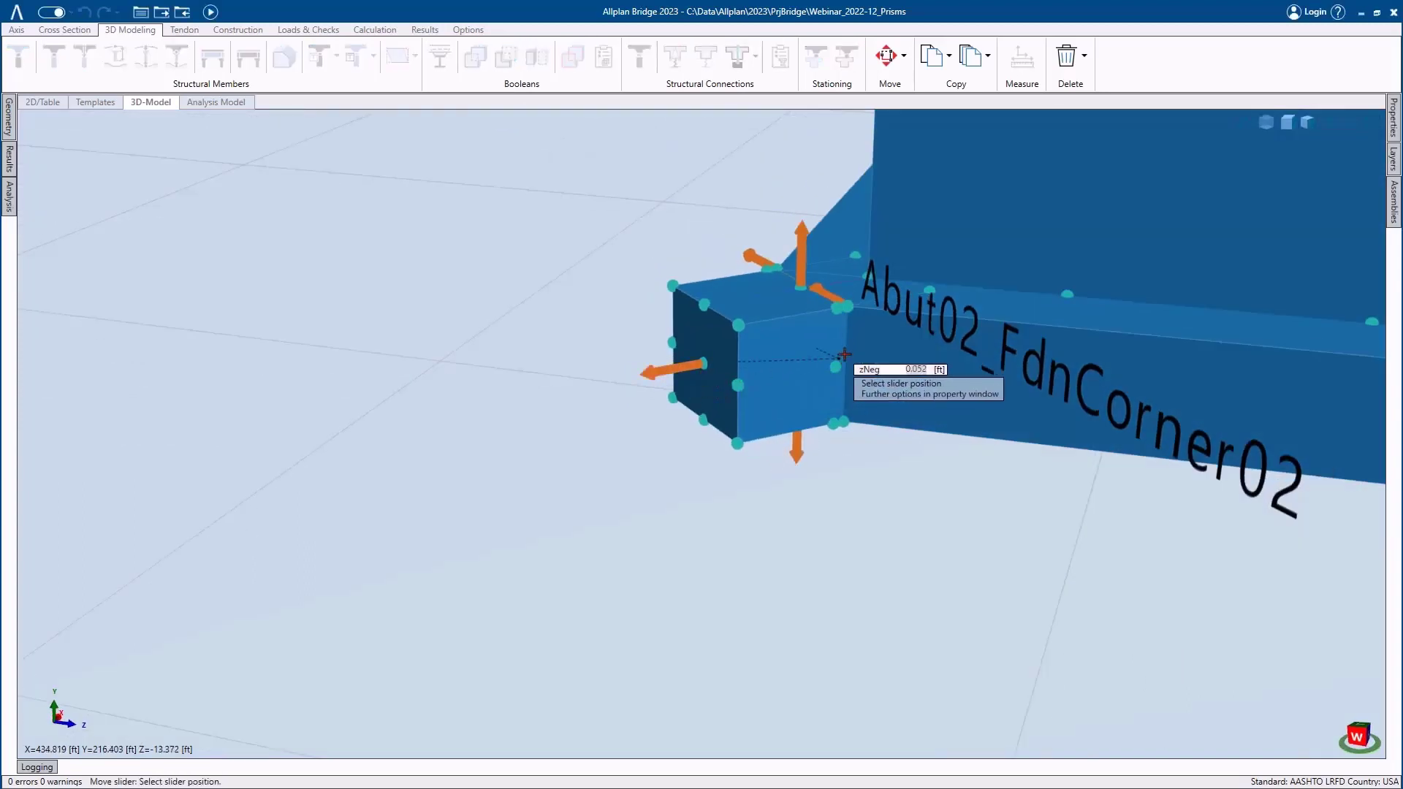
pyautogui.click(852, 305)
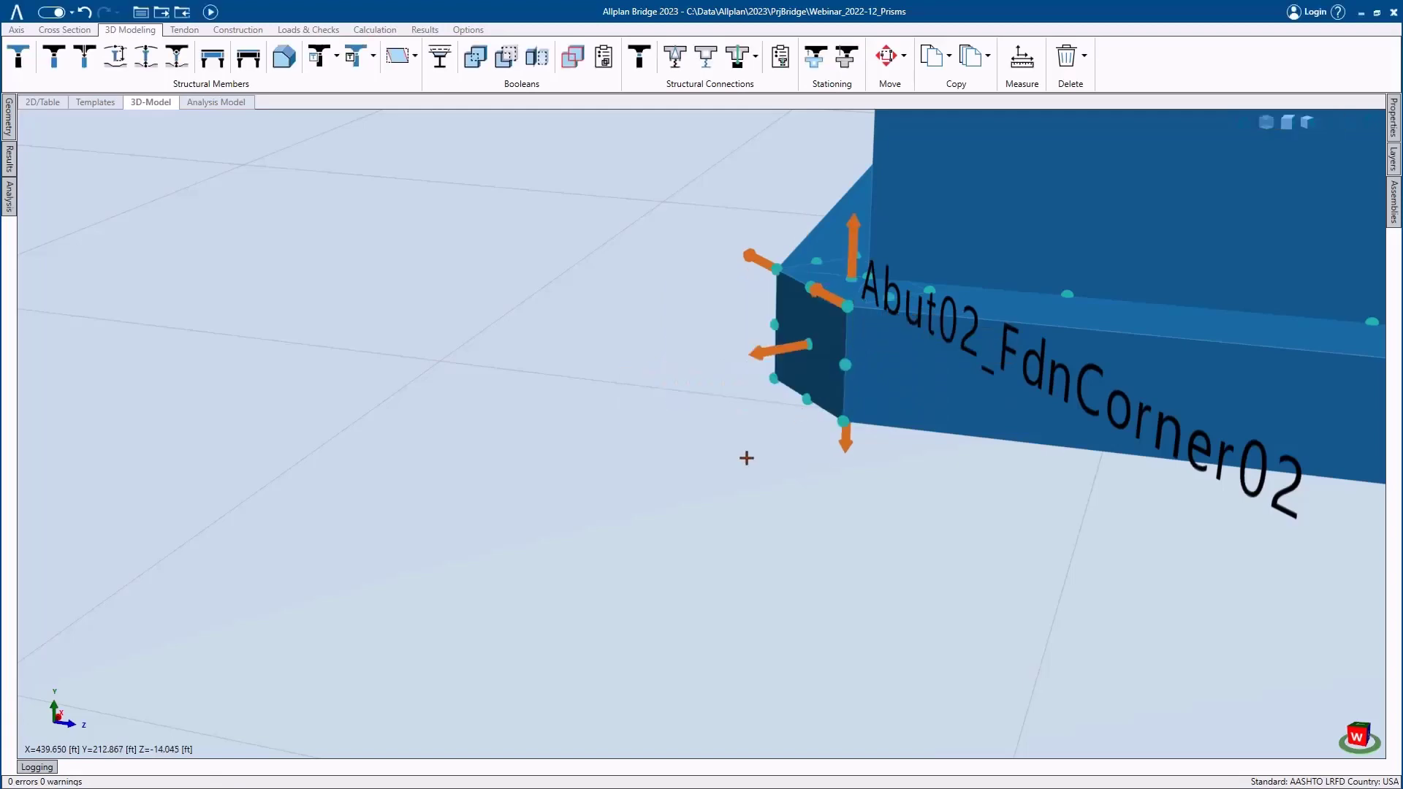
pyautogui.middleClick(940, 379)
pyautogui.middleClick(940, 379)
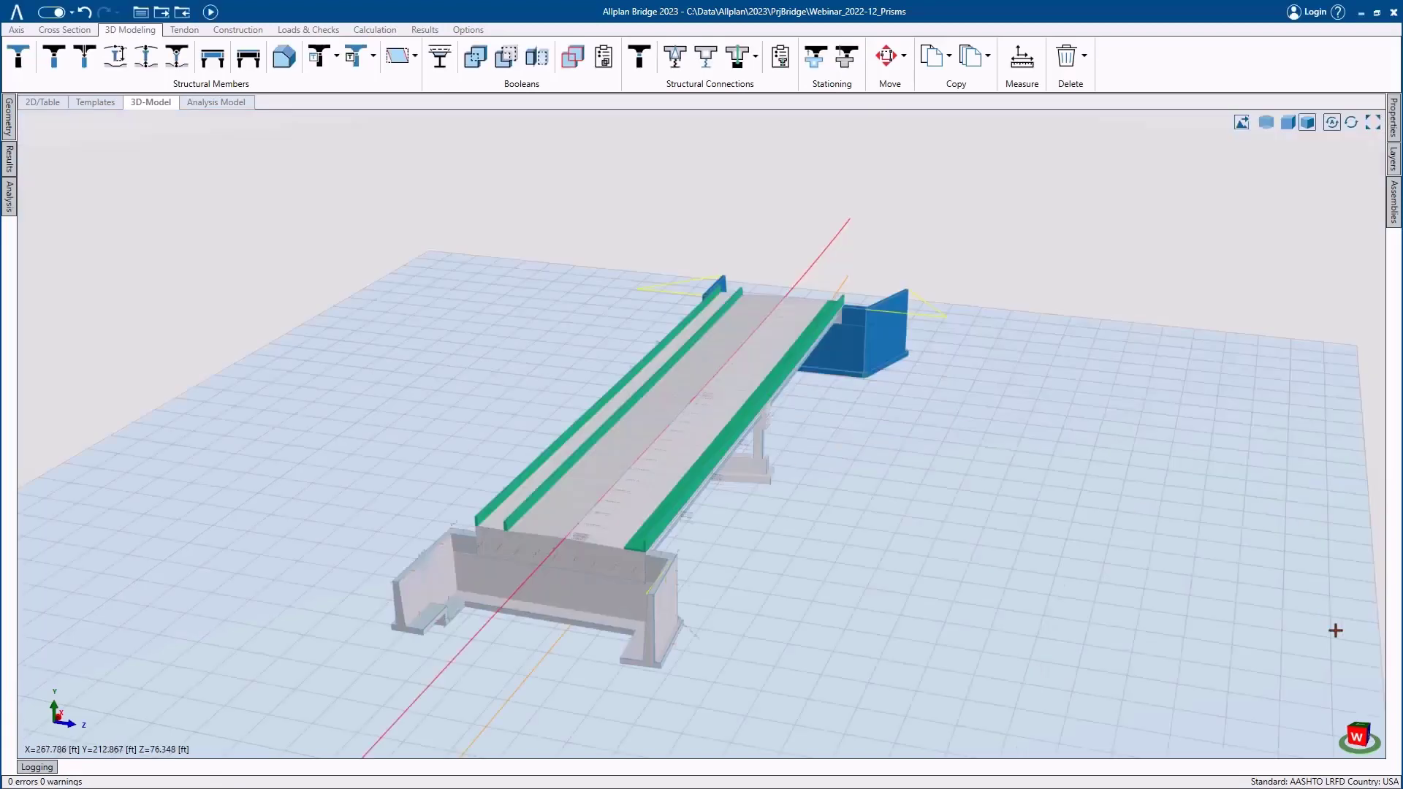
pyautogui.click(1367, 731)
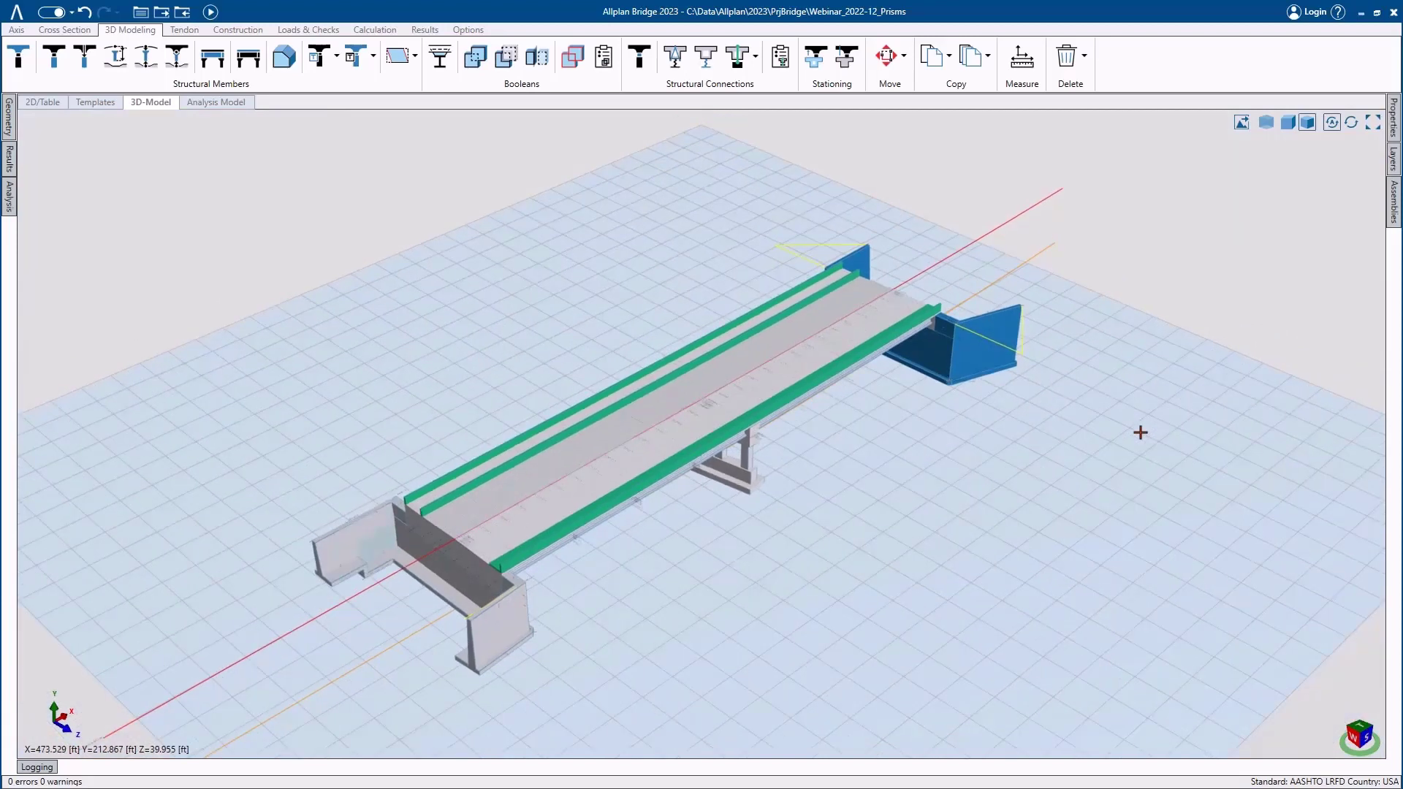
# - Undo the last change, then mark the six bodies from Abut02_Corner01 through Abut02_FdnCorner02 as auxiliary and recalculate the model
pyautogui.hotkey('ctrl', 'z')
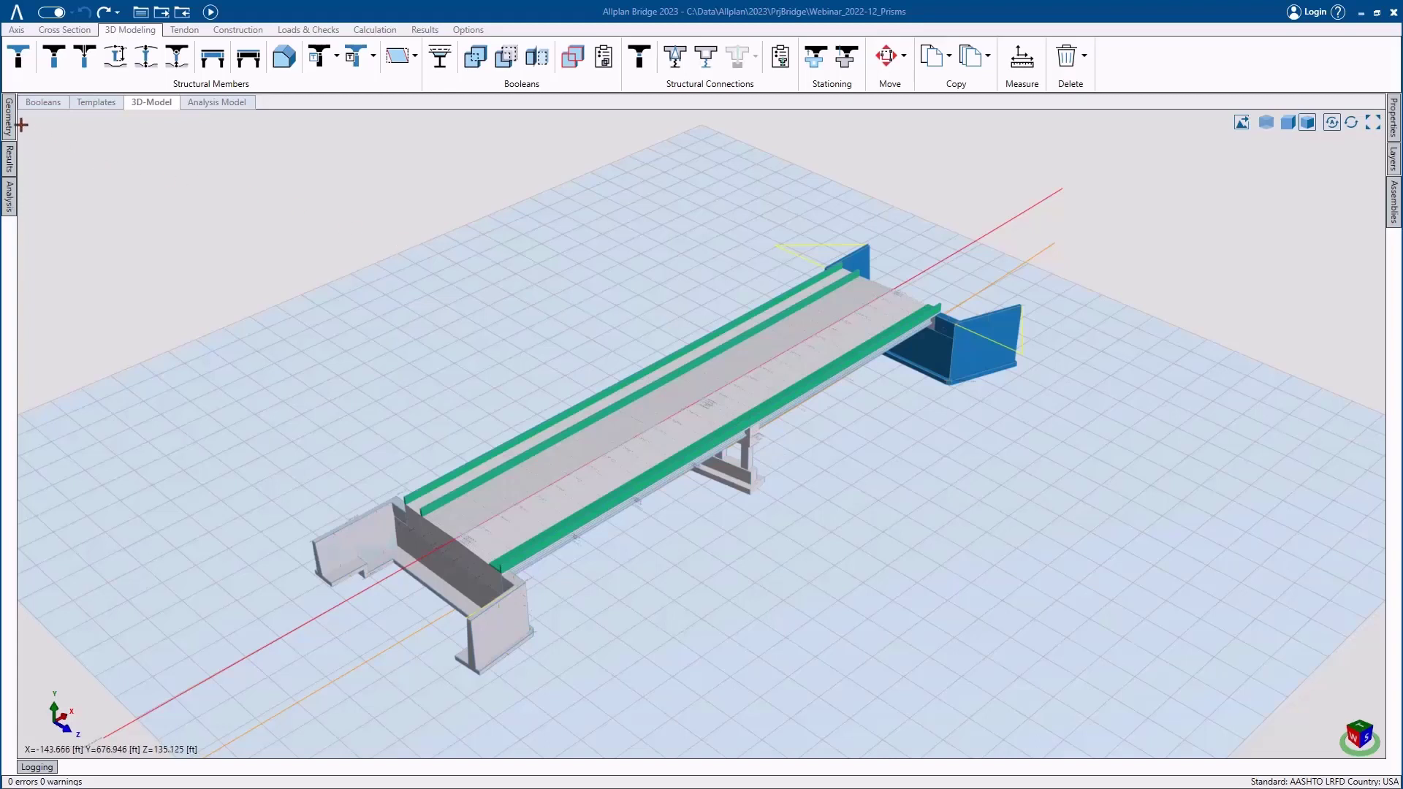
pyautogui.moveTo(16, 125)
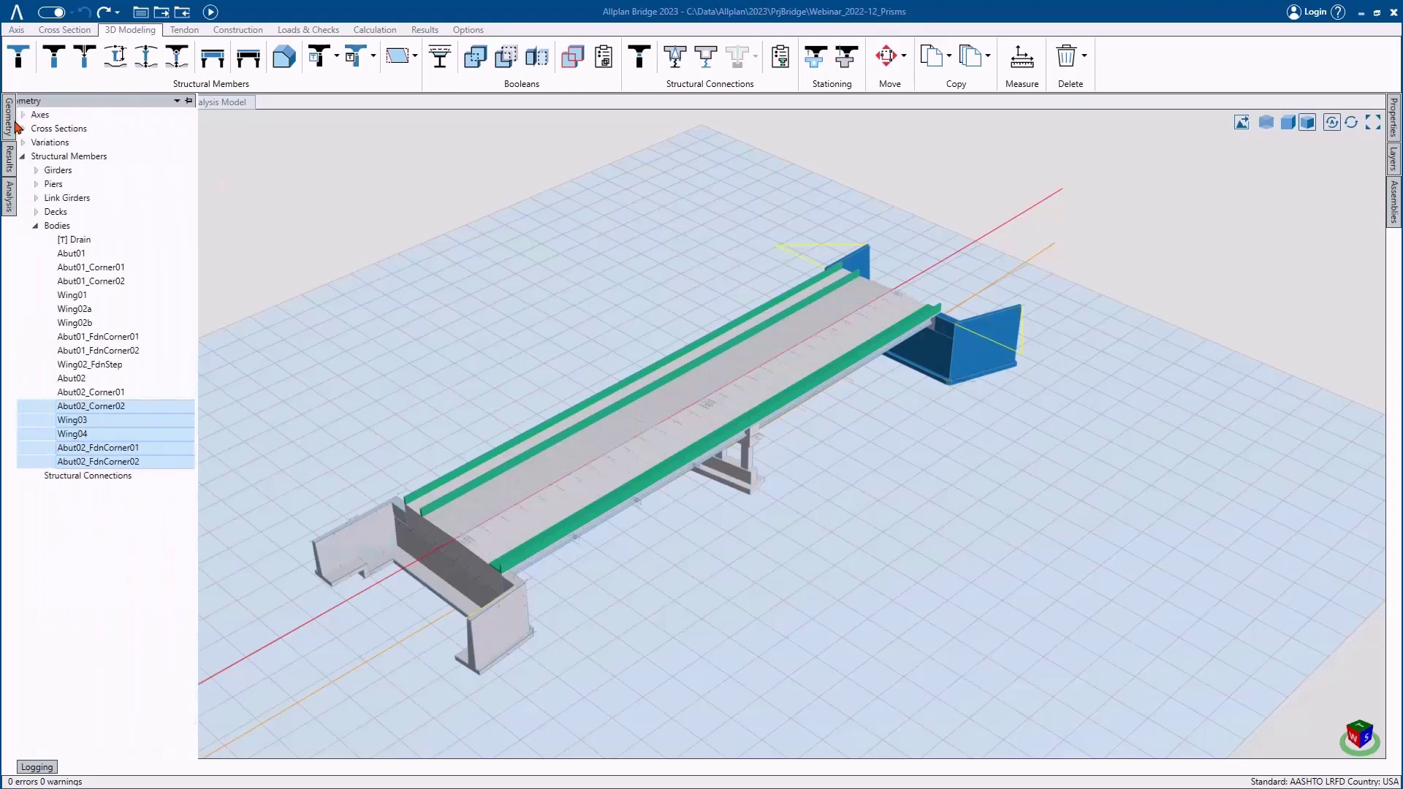
pyautogui.click(103, 379)
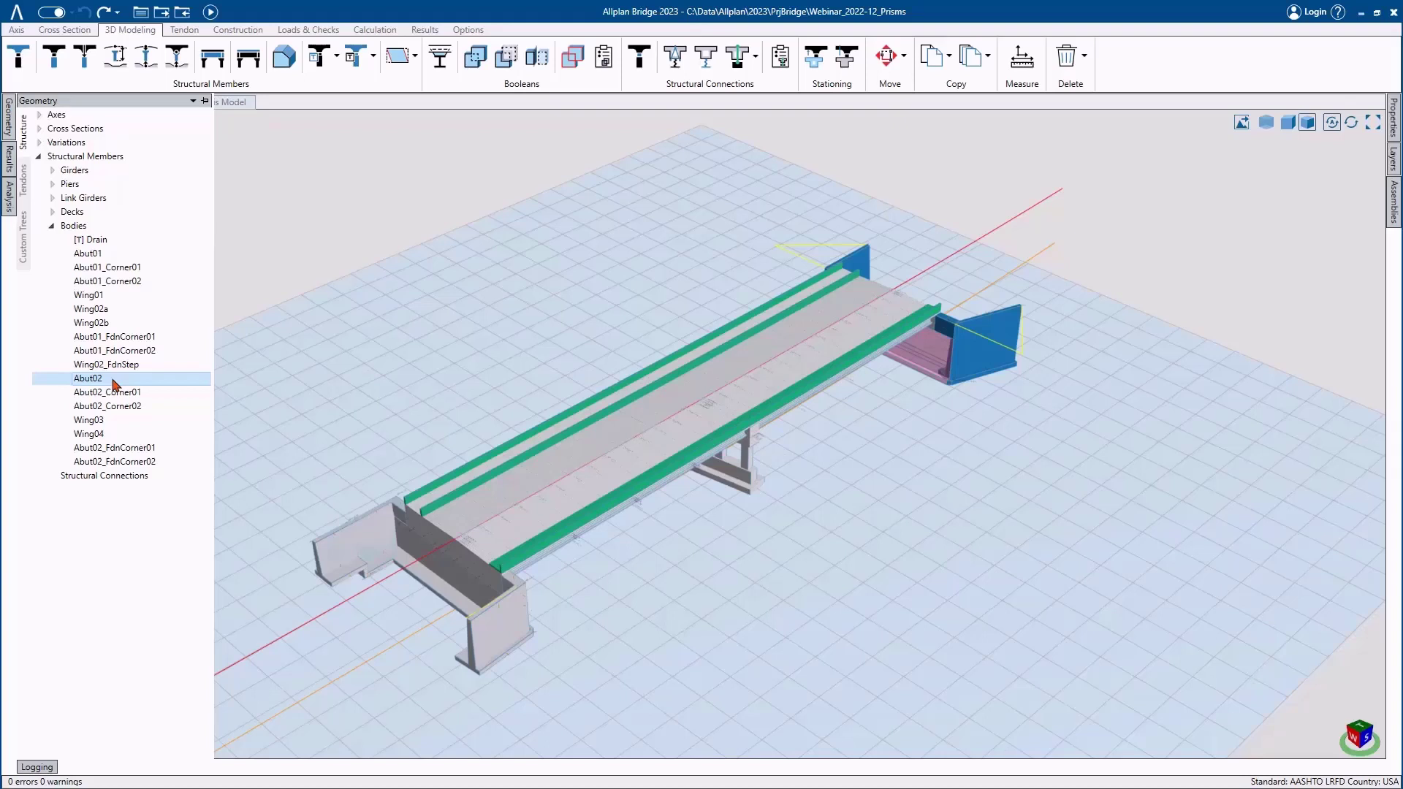
pyautogui.click(121, 463)
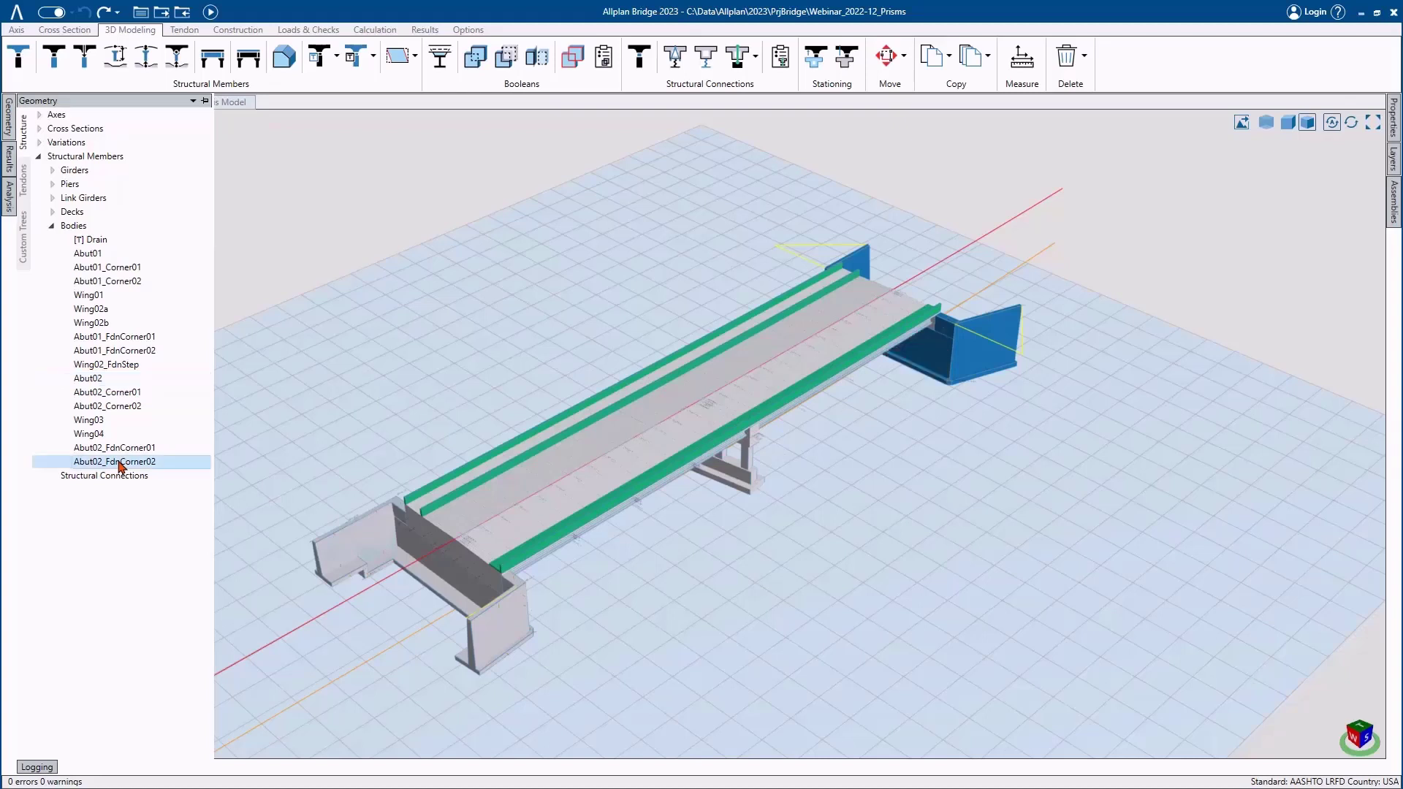
pyautogui.keyDown('shift'); pyautogui.click(109, 394); pyautogui.keyUp('shift')
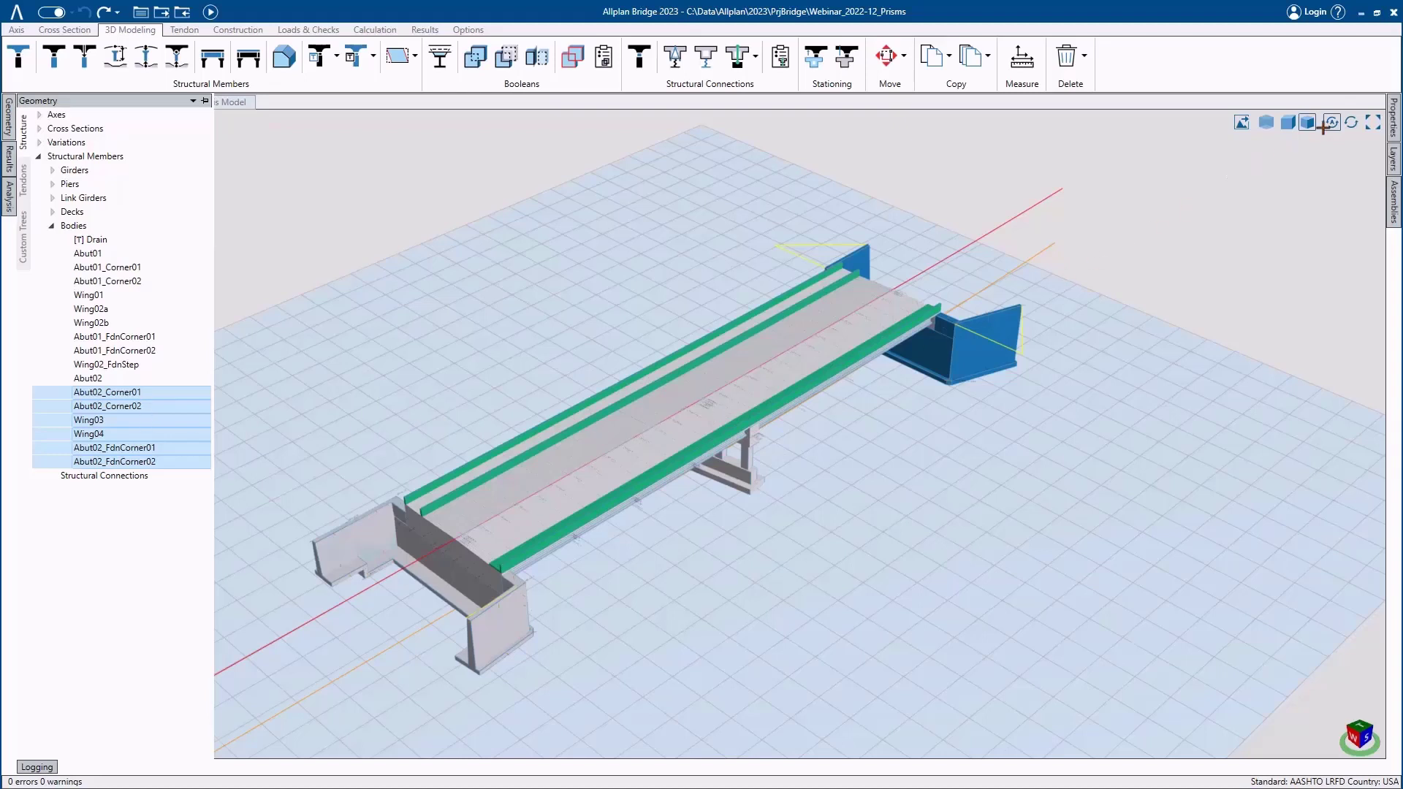
pyautogui.click(1395, 117)
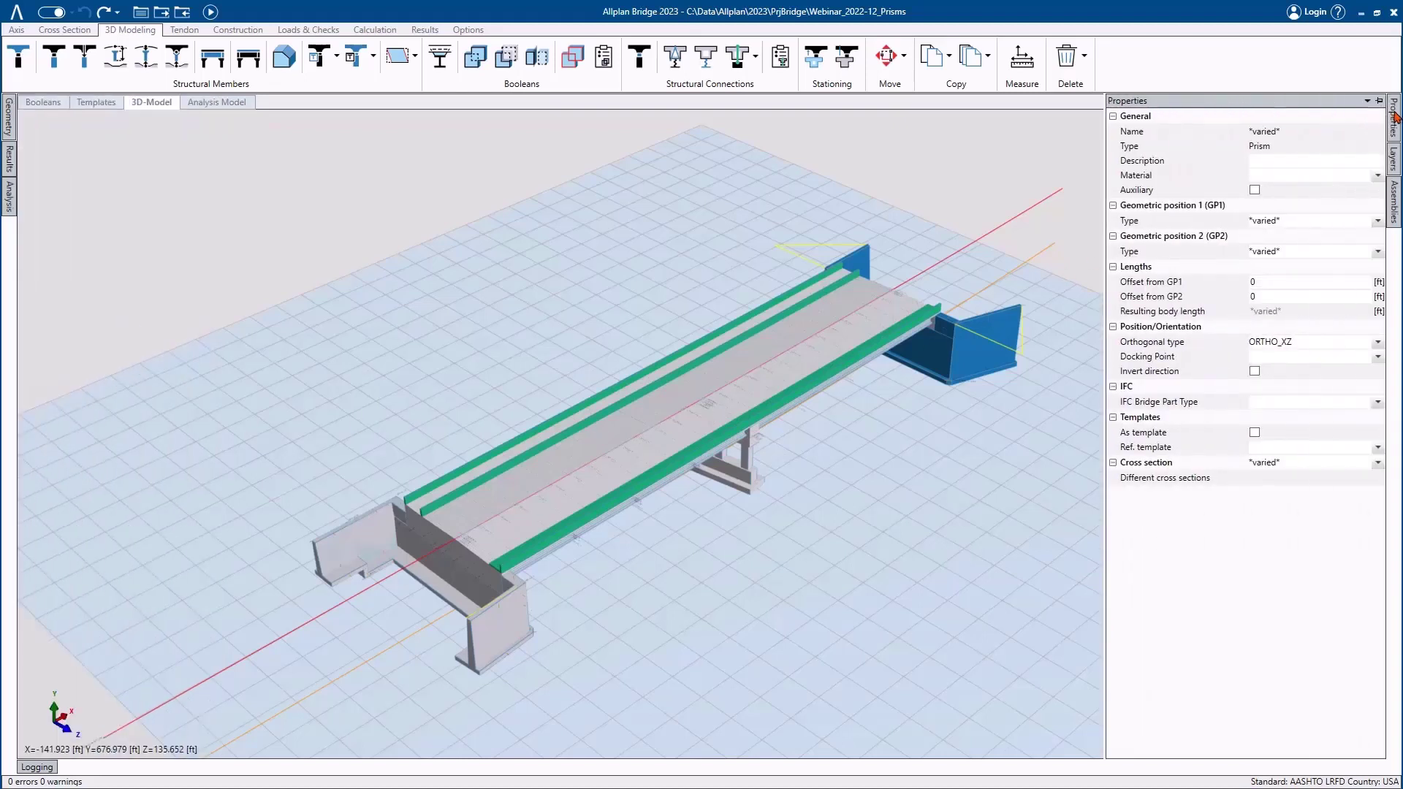
pyautogui.click(1255, 190)
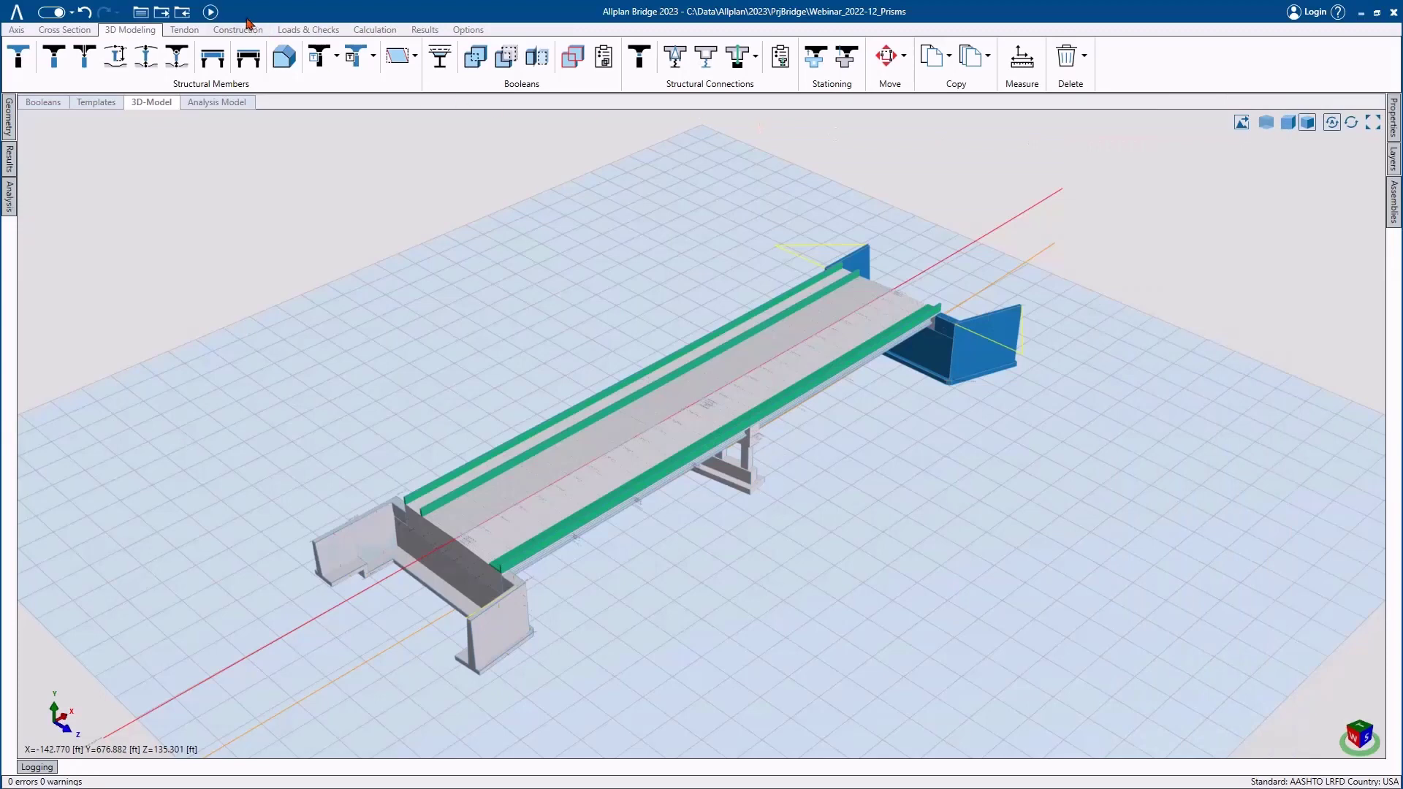
pyautogui.click(212, 13)
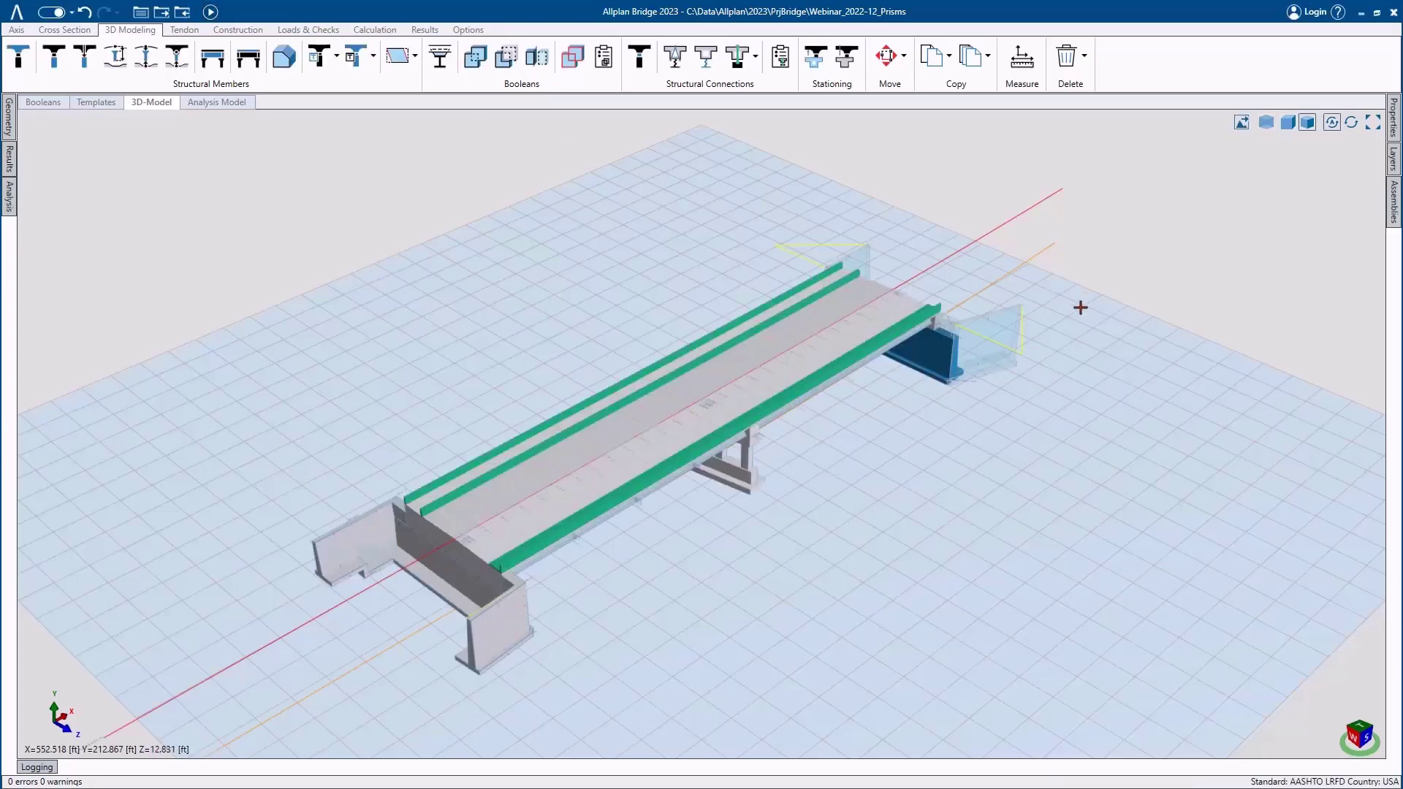
# - Unite the main abutment body Abut02 with the Abut02_FdnCorner01 prism at its footing notch
pyautogui.scroll(5, 1080, 308)
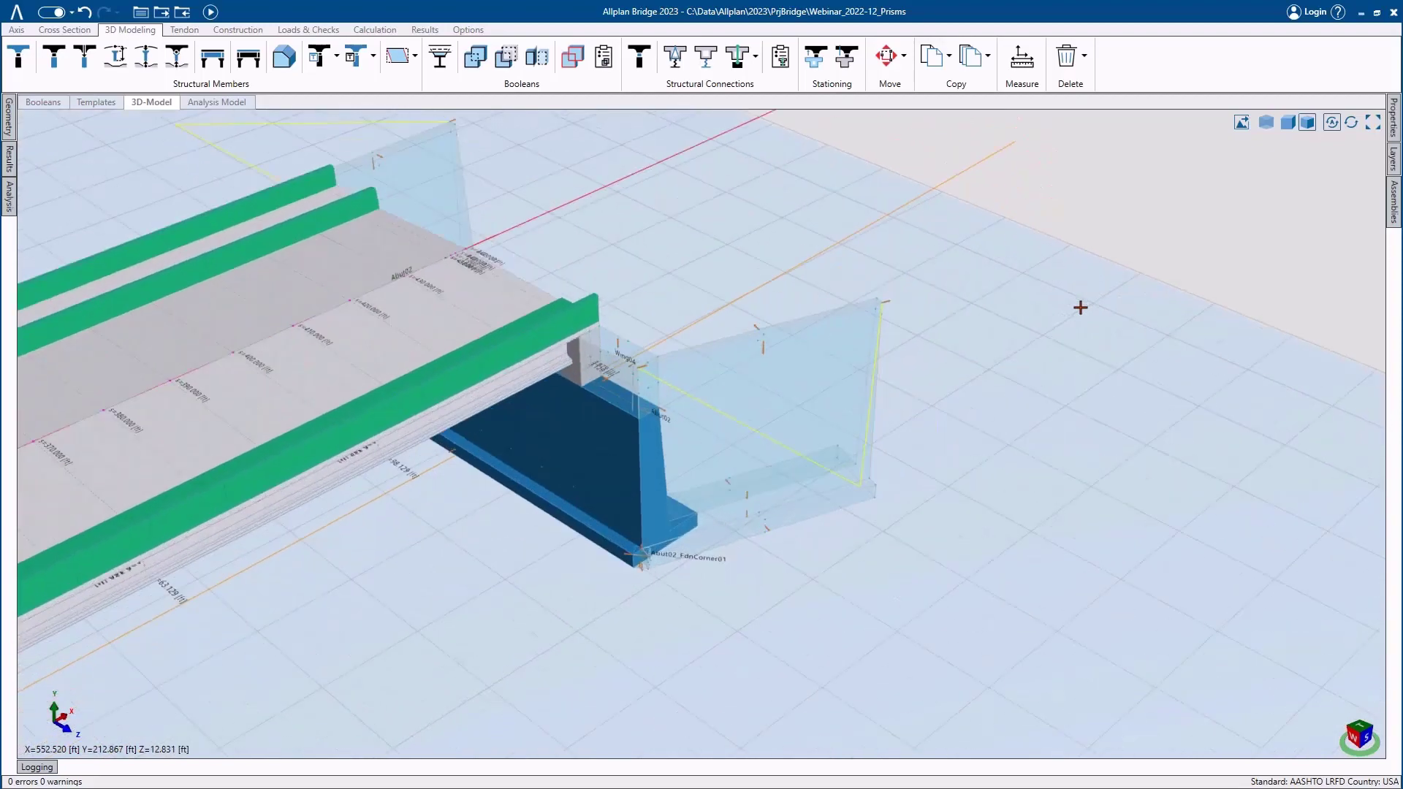
pyautogui.scroll(-6, 593, 386)
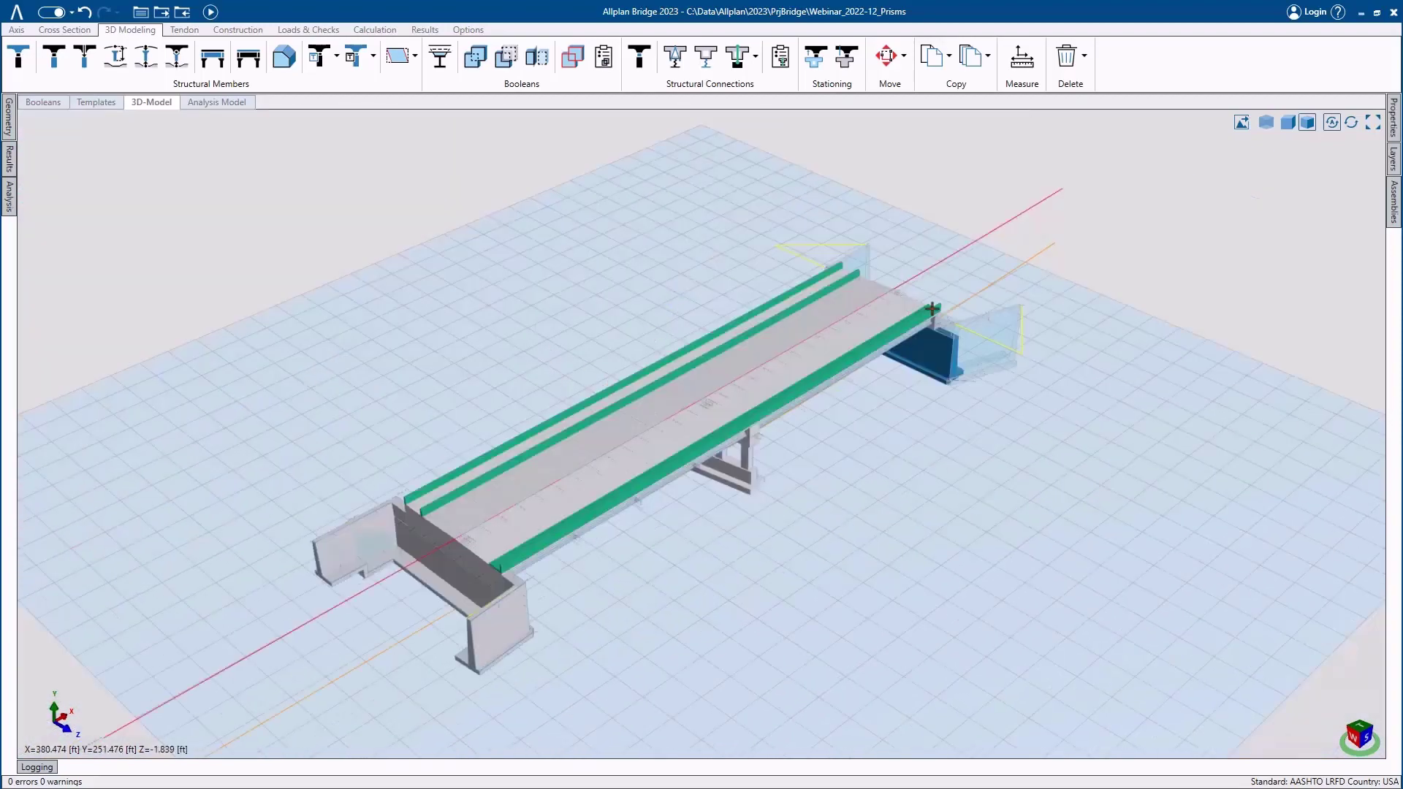
pyautogui.scroll(3, 940, 342)
pyautogui.scroll(4, 940, 343)
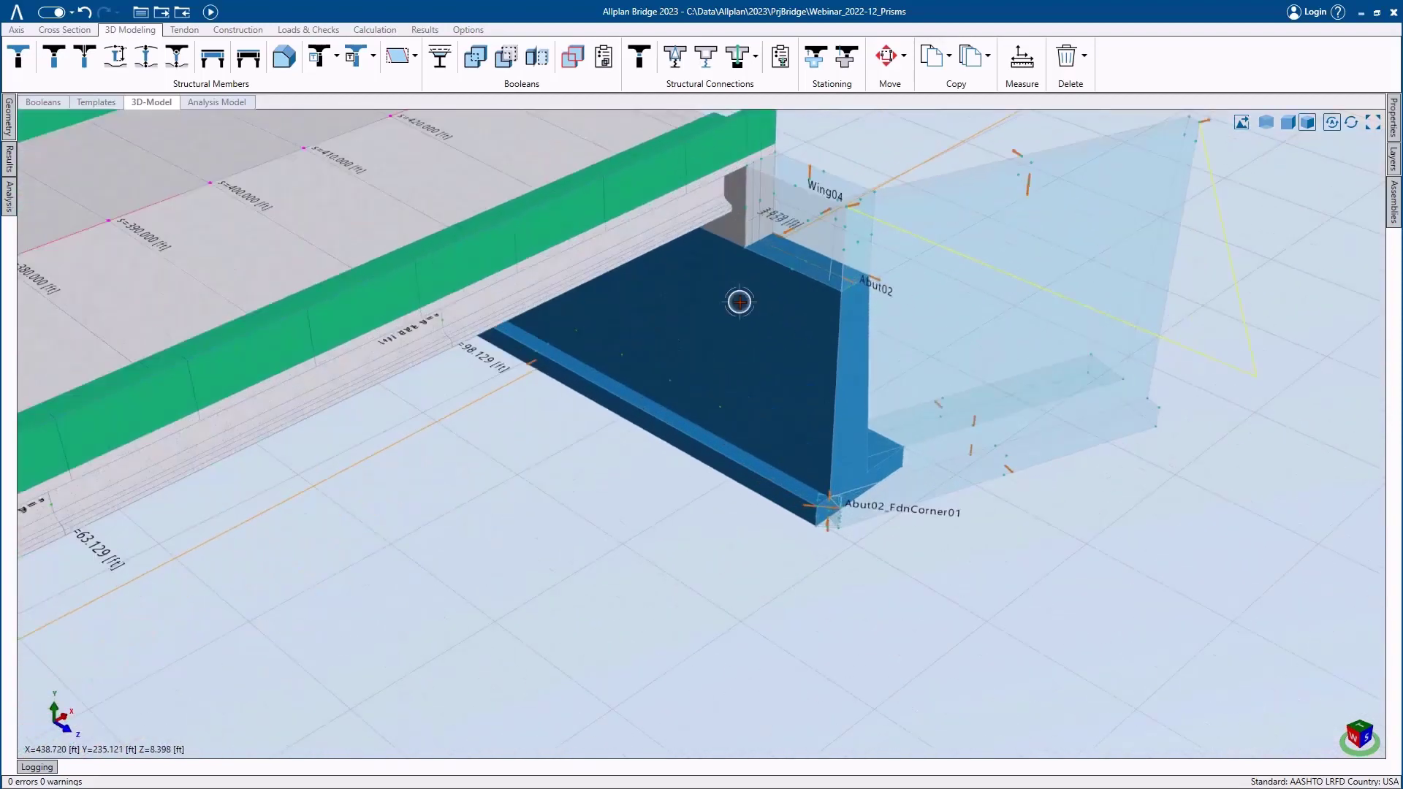
pyautogui.click(740, 302)
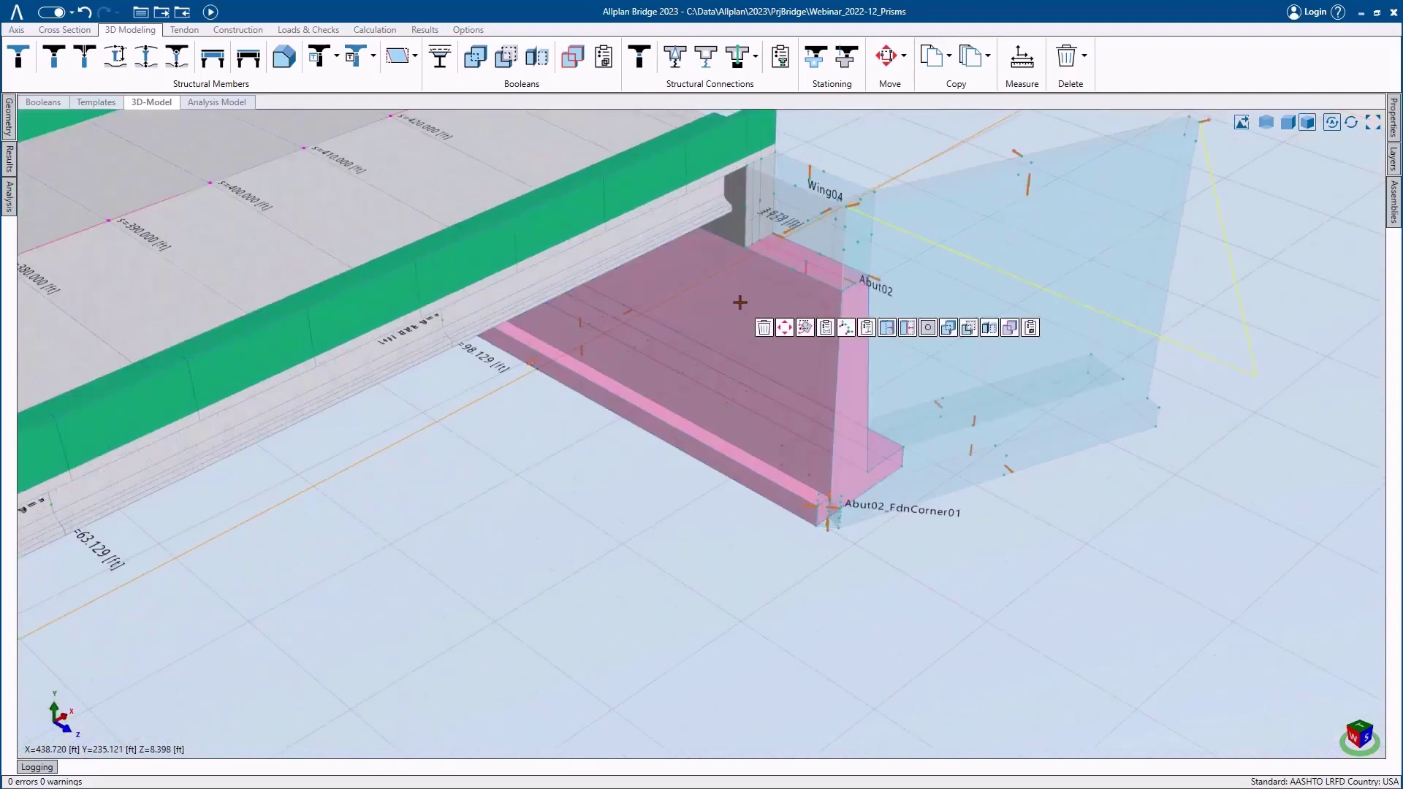
pyautogui.click(949, 326)
pyautogui.scroll(5, 829, 523)
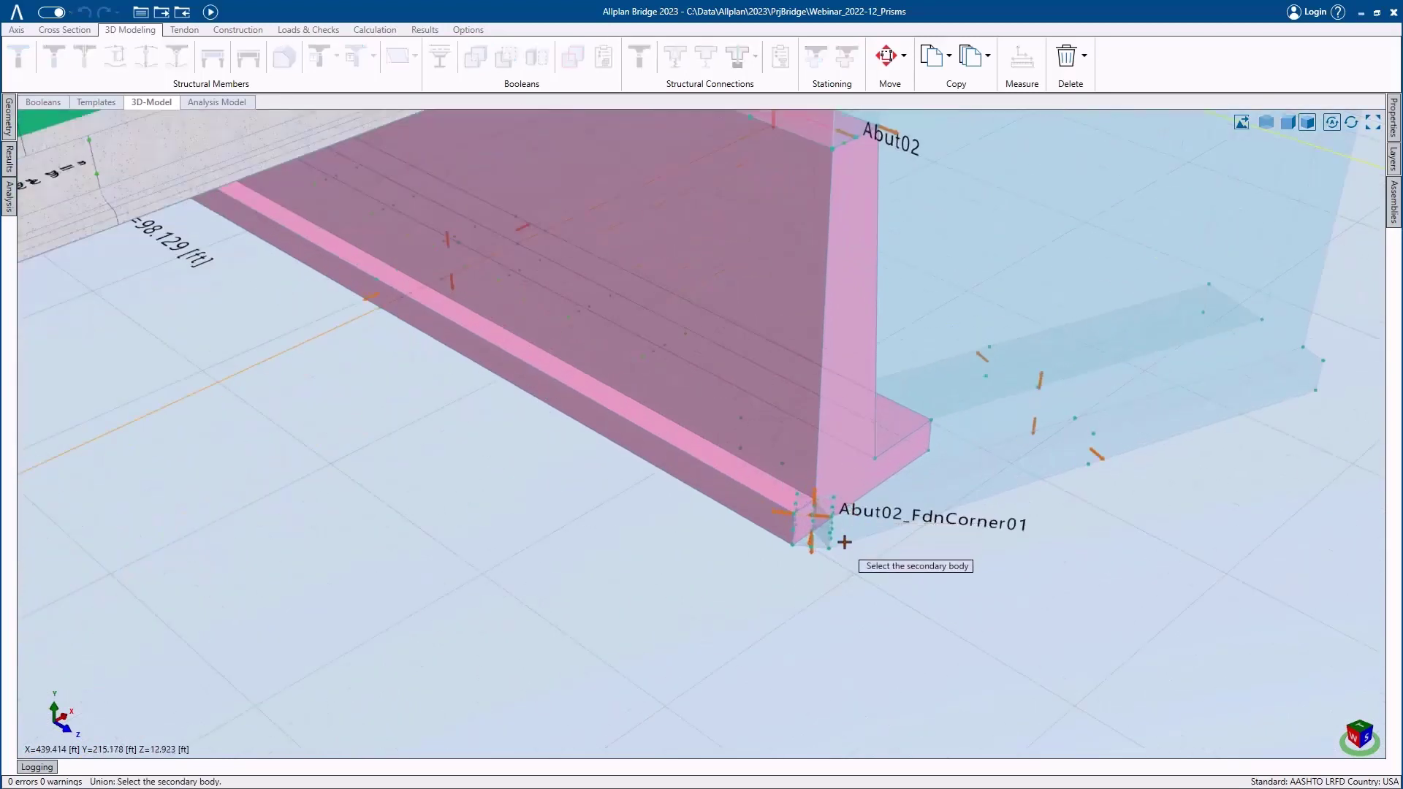
pyautogui.click(807, 548)
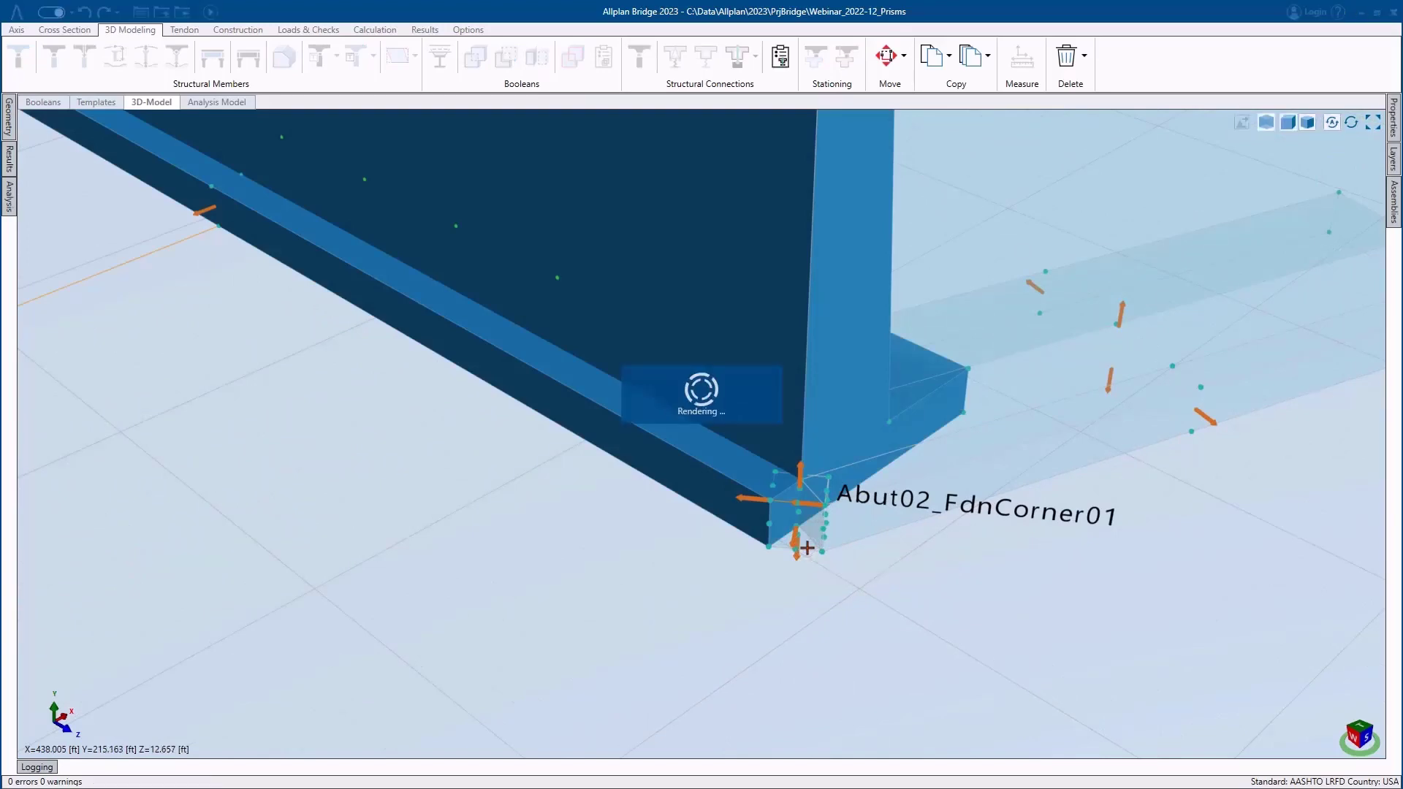
# - Unite Abut02 with the adjoining wing wall at the same end and with the upper corner body between them
pyautogui.scroll(-5, 807, 549)
pyautogui.click(730, 362)
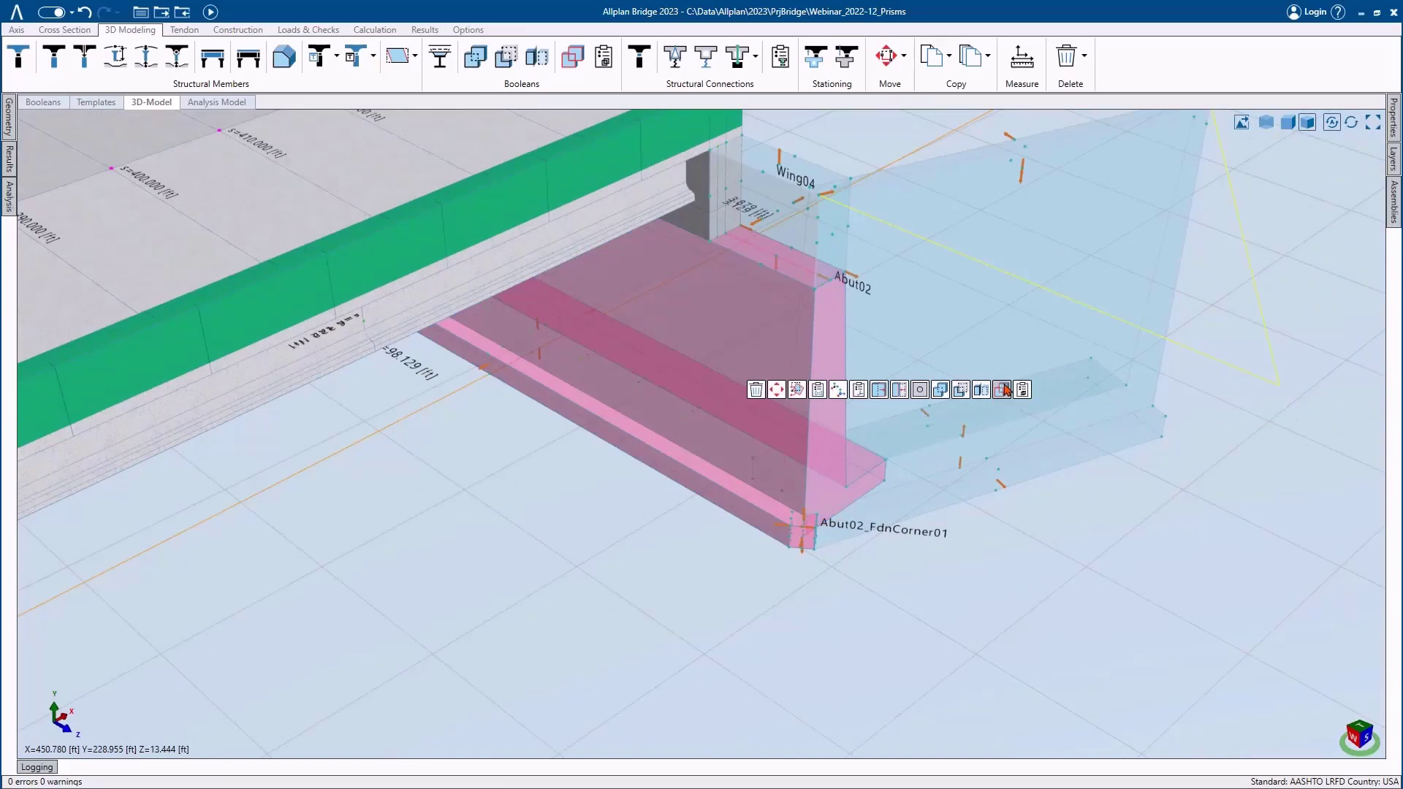
pyautogui.click(939, 393)
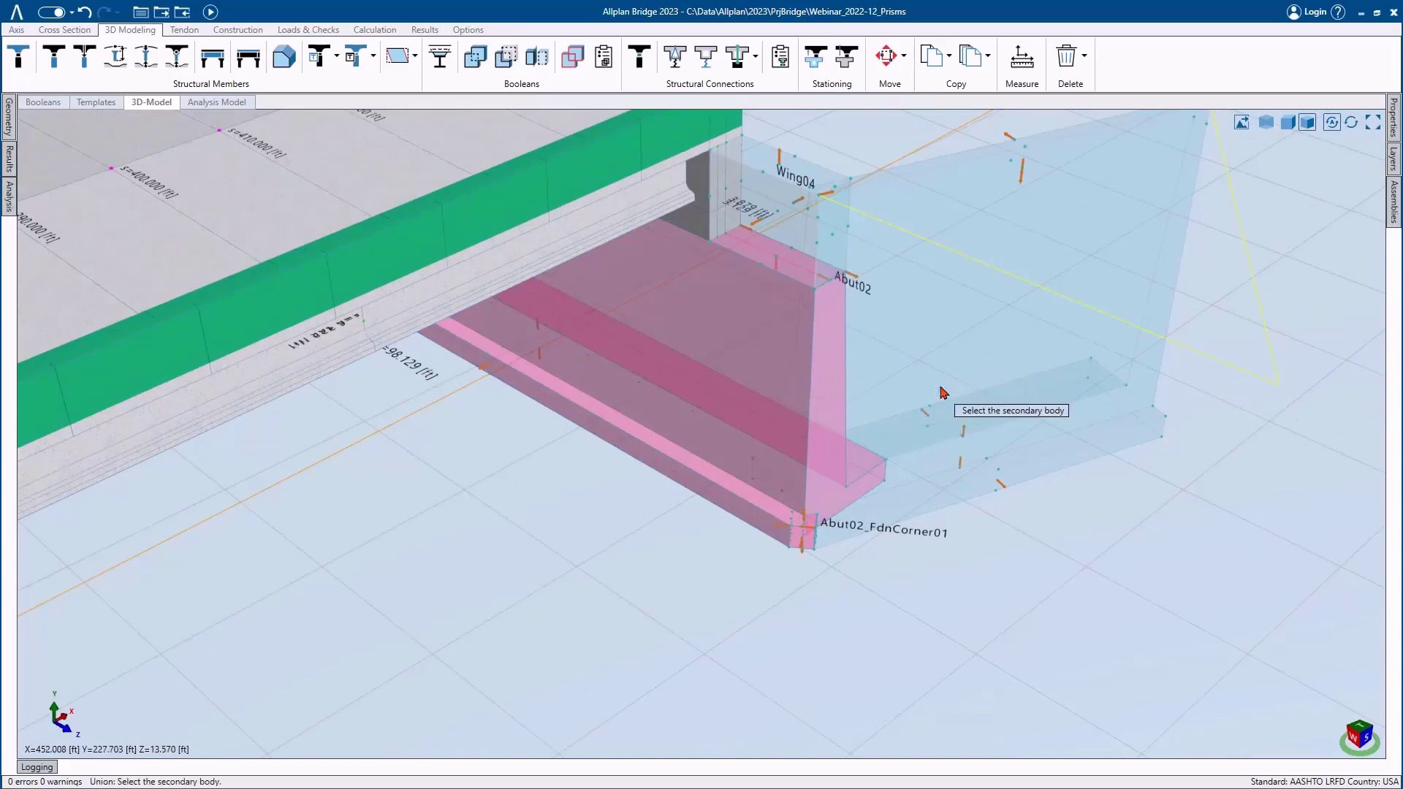
pyautogui.click(974, 292)
pyautogui.click(753, 350)
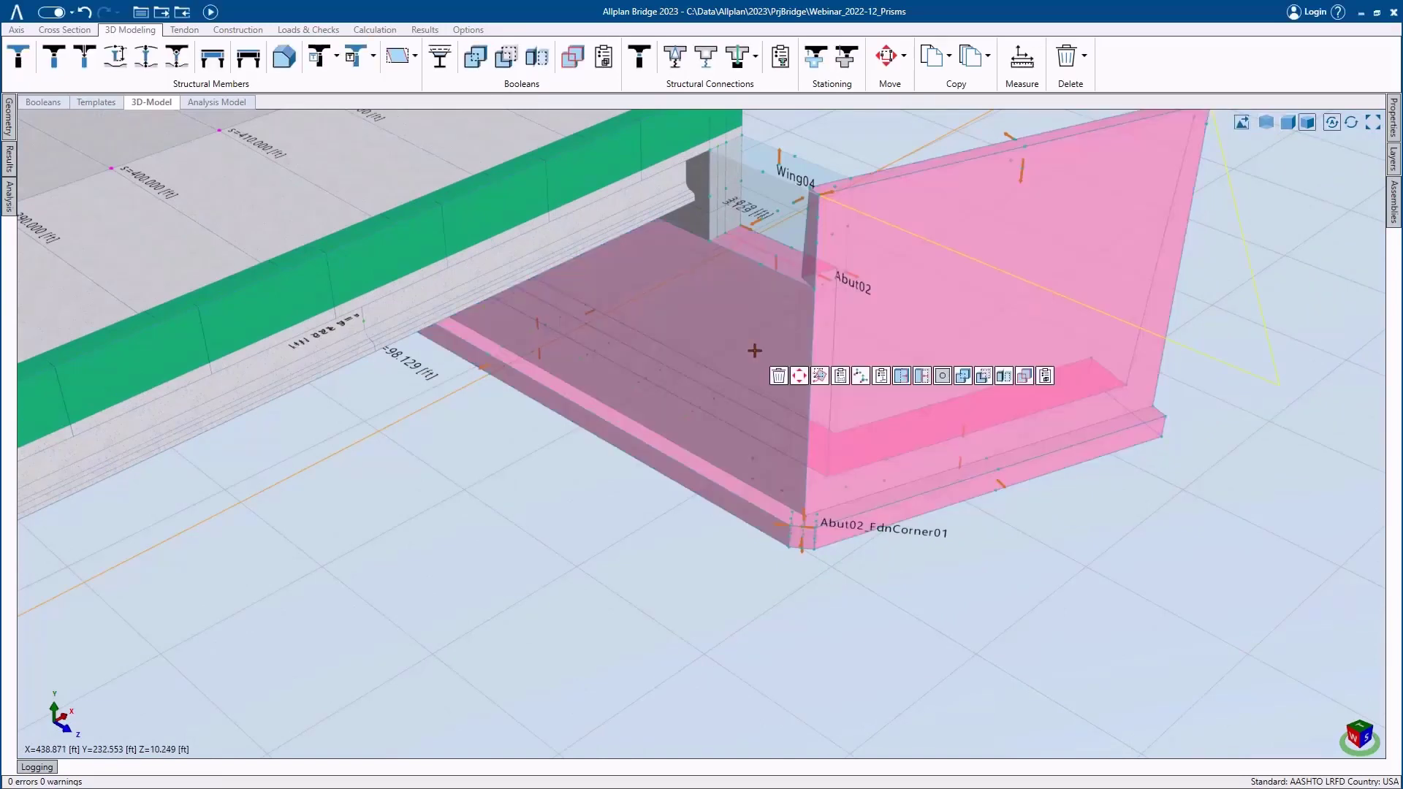
pyautogui.click(963, 375)
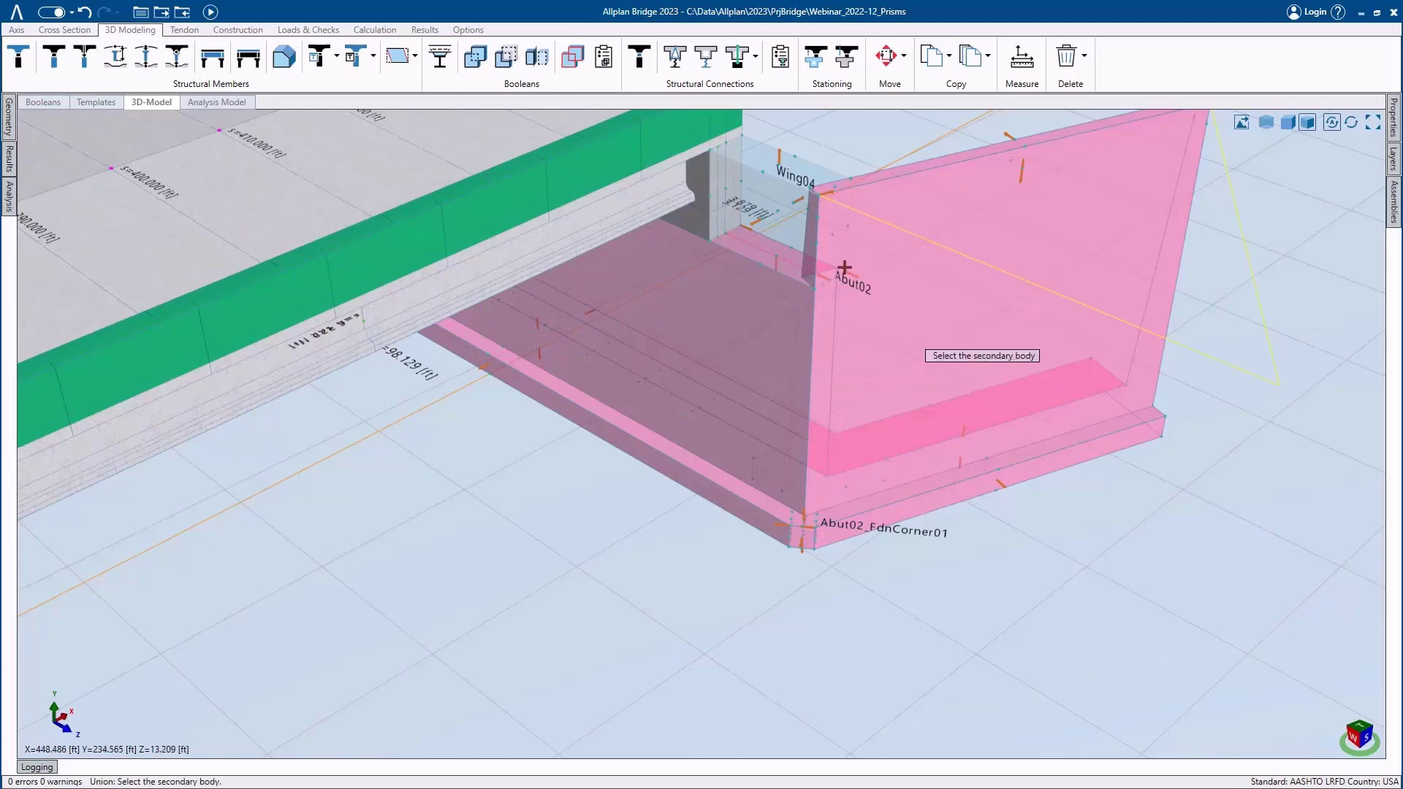
pyautogui.click(799, 238)
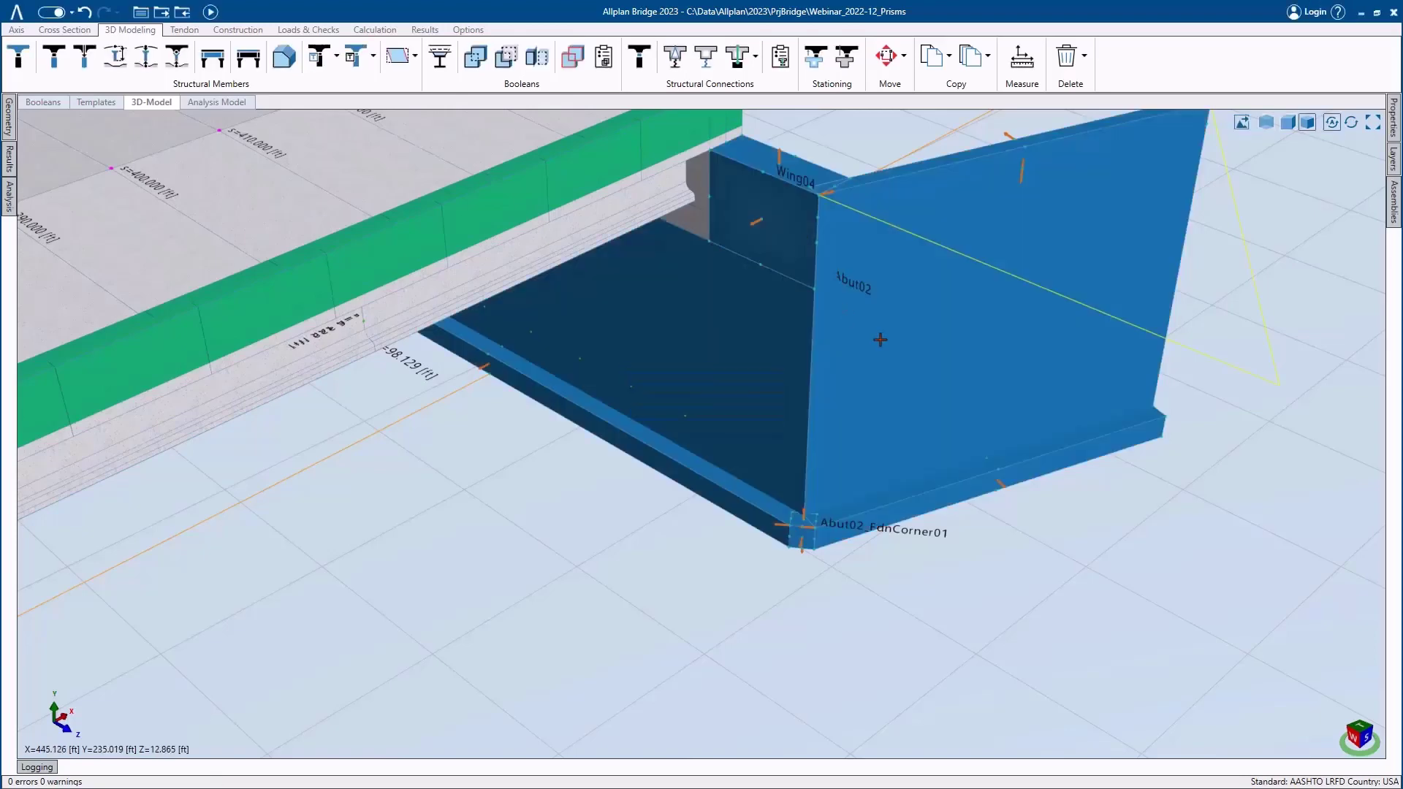
# - Assign the material Concrete 5.0 ksi (NW) to Abut02 and recalculate the model, with the abutment's other end in view
pyautogui.scroll(-1, 882, 353)
pyautogui.scroll(-3, 881, 353)
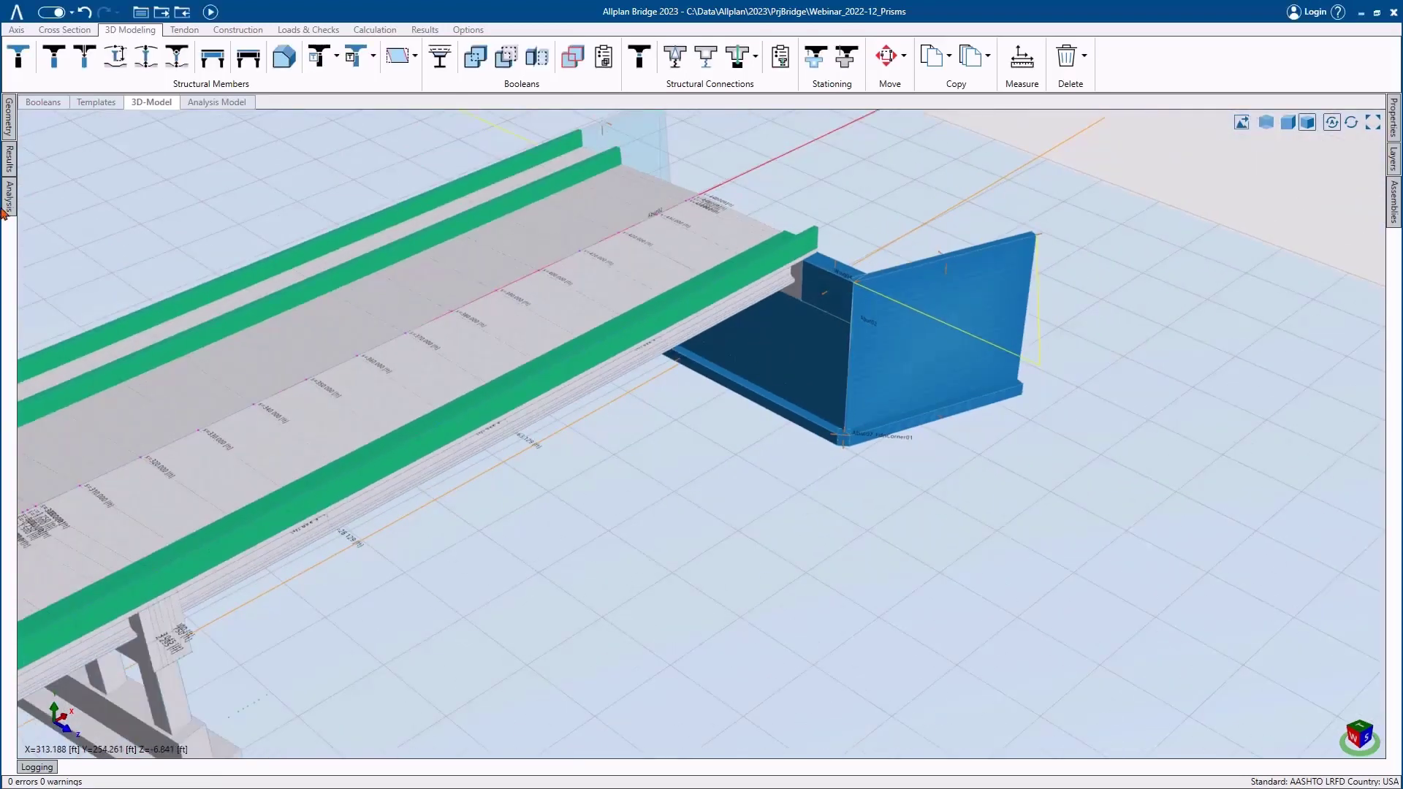
pyautogui.click(11, 110)
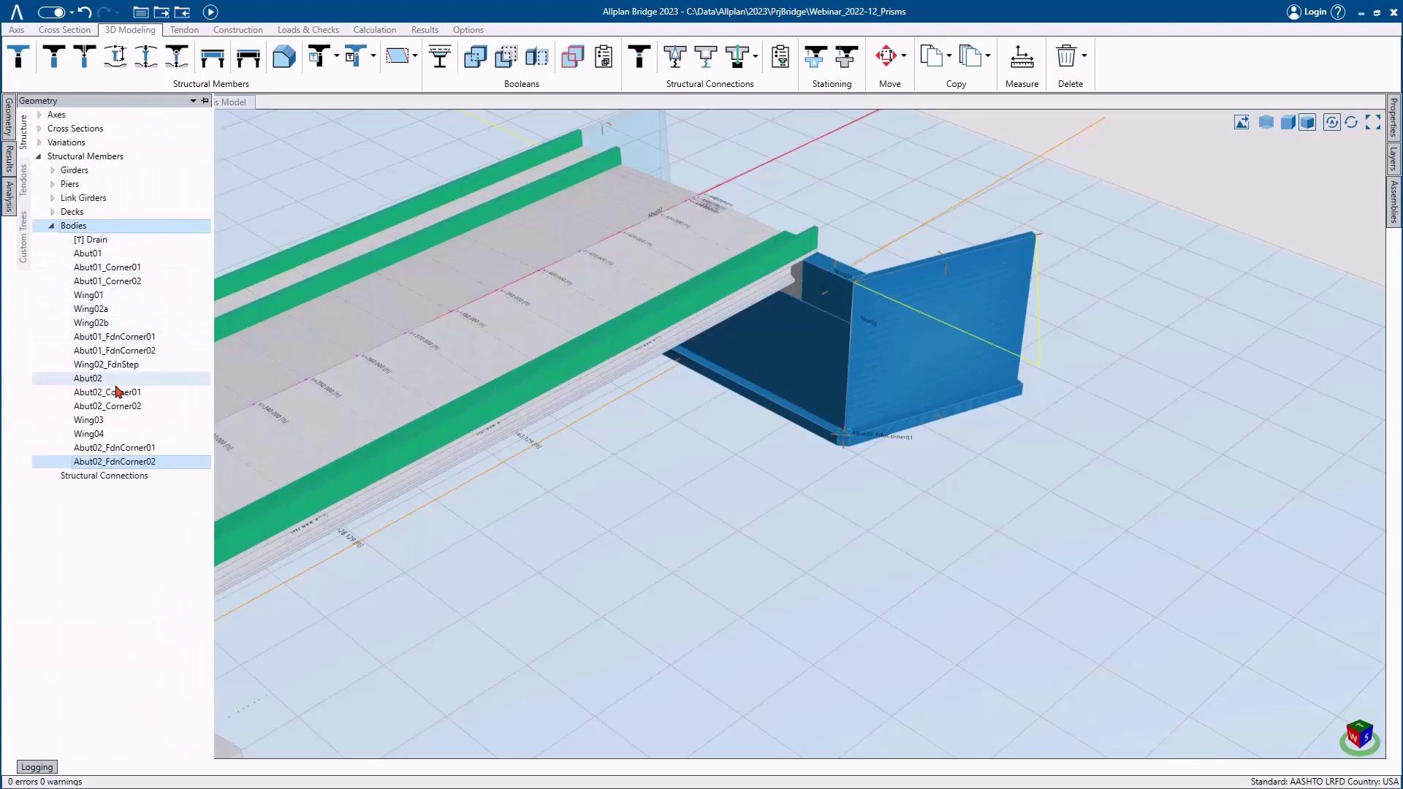
pyautogui.click(88, 379)
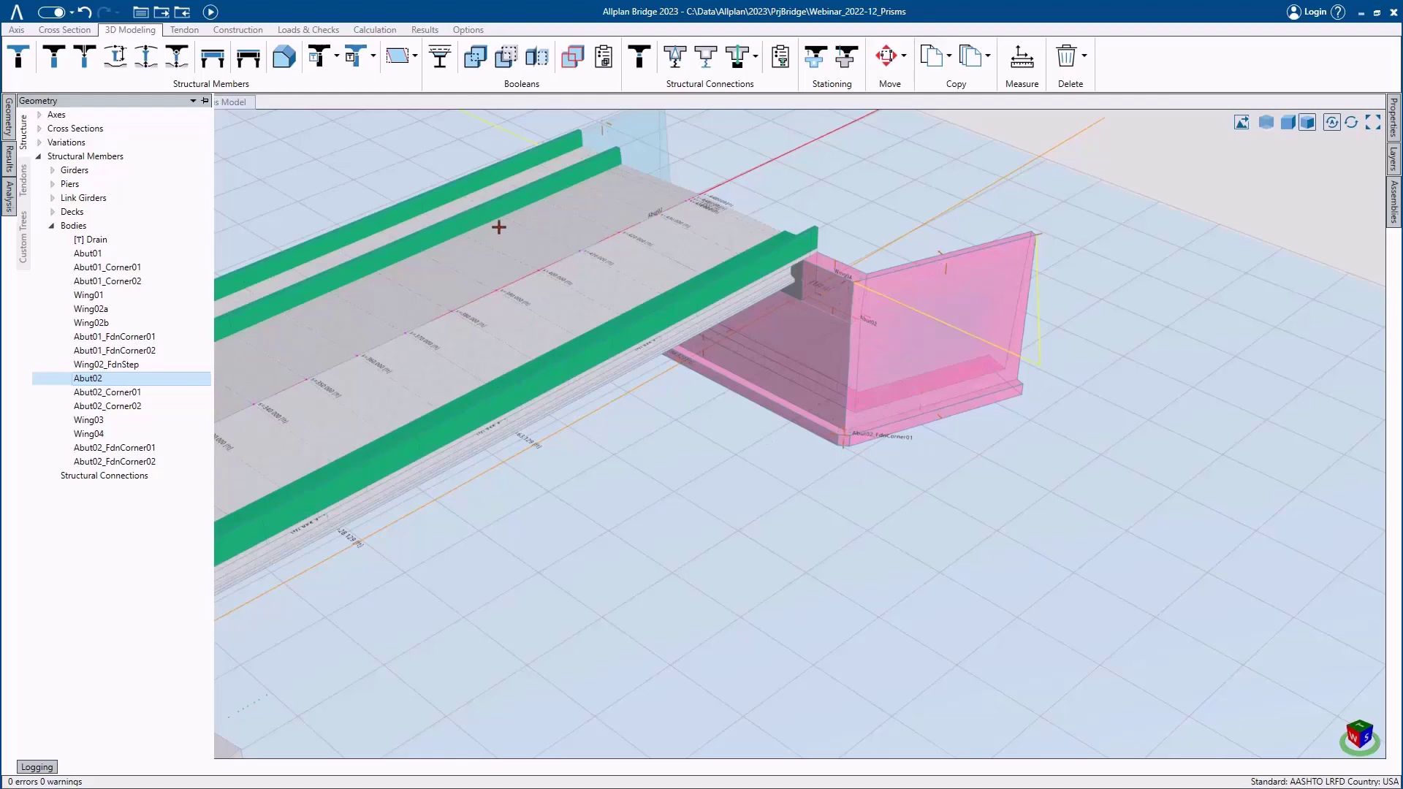
pyautogui.moveTo(499, 227); pyautogui.dragTo(679, 554, button='middle')
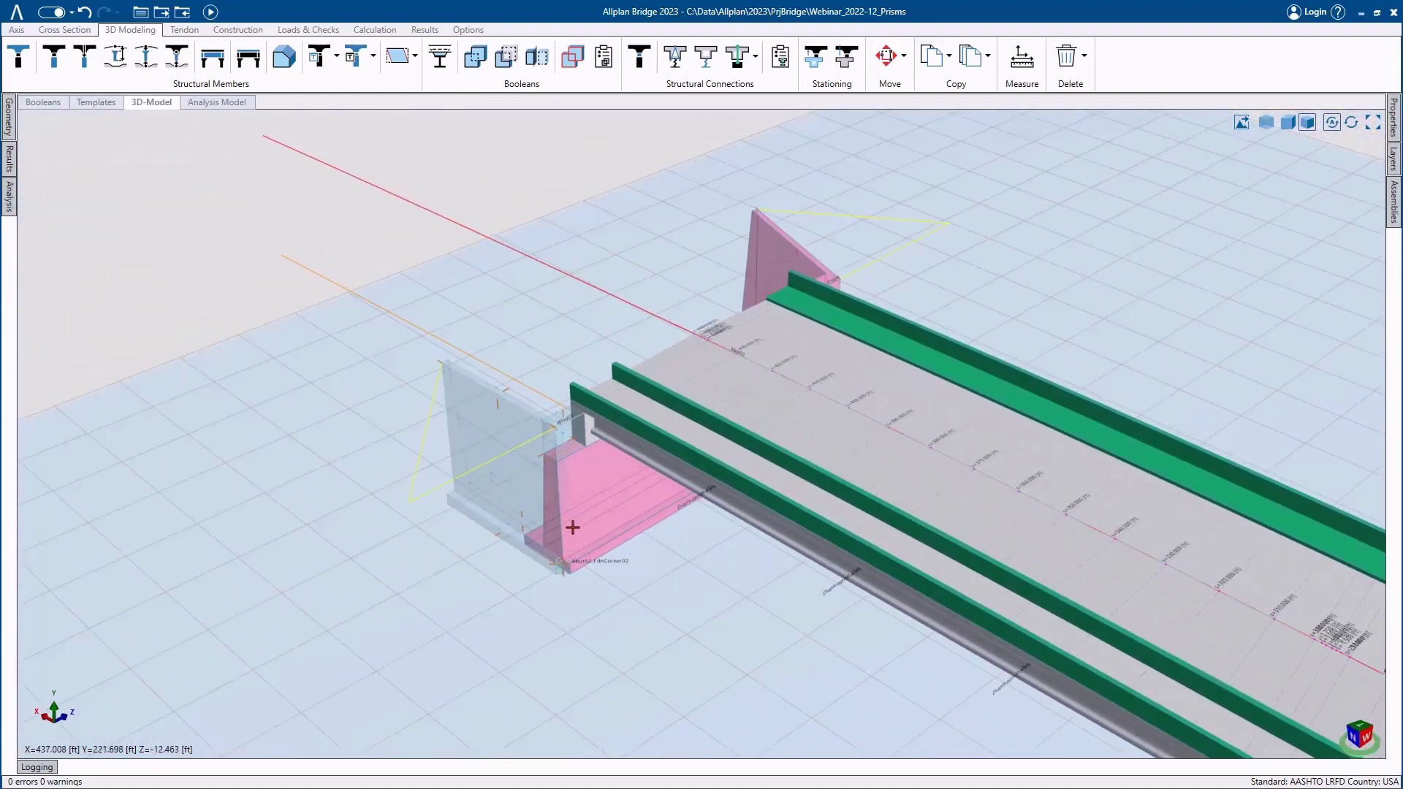
pyautogui.moveTo(572, 527); pyautogui.dragTo(651, 580, button='middle')
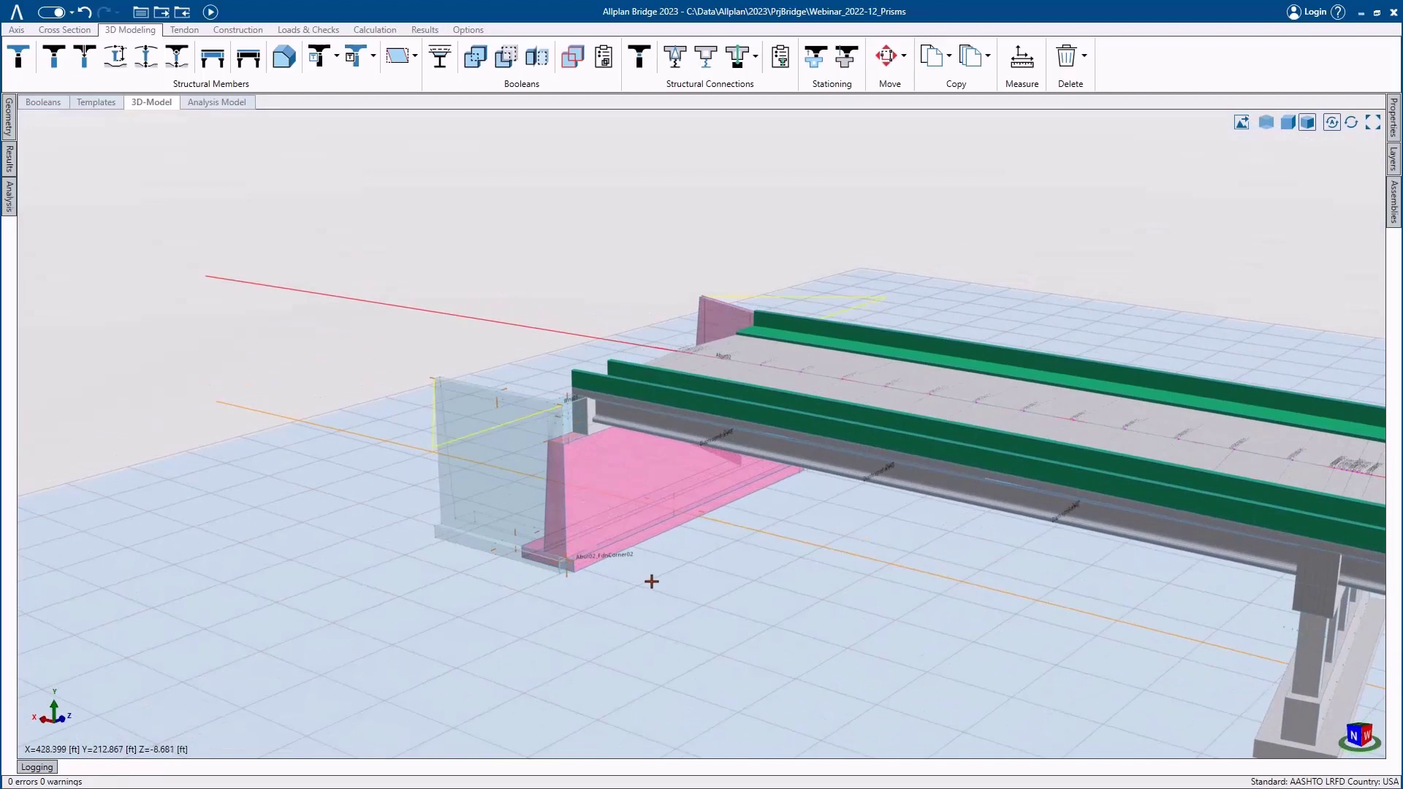
pyautogui.click(627, 488)
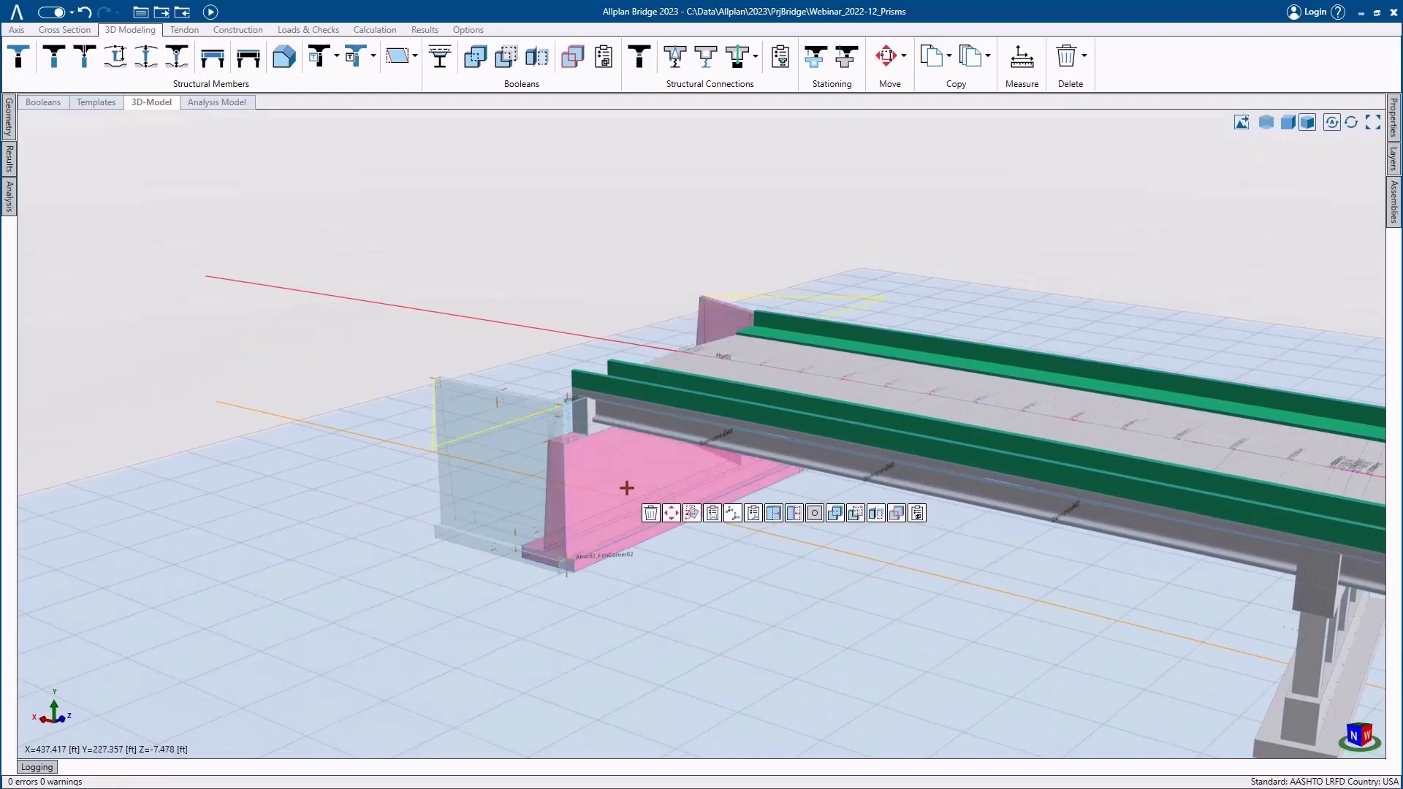
pyautogui.click(1393, 128)
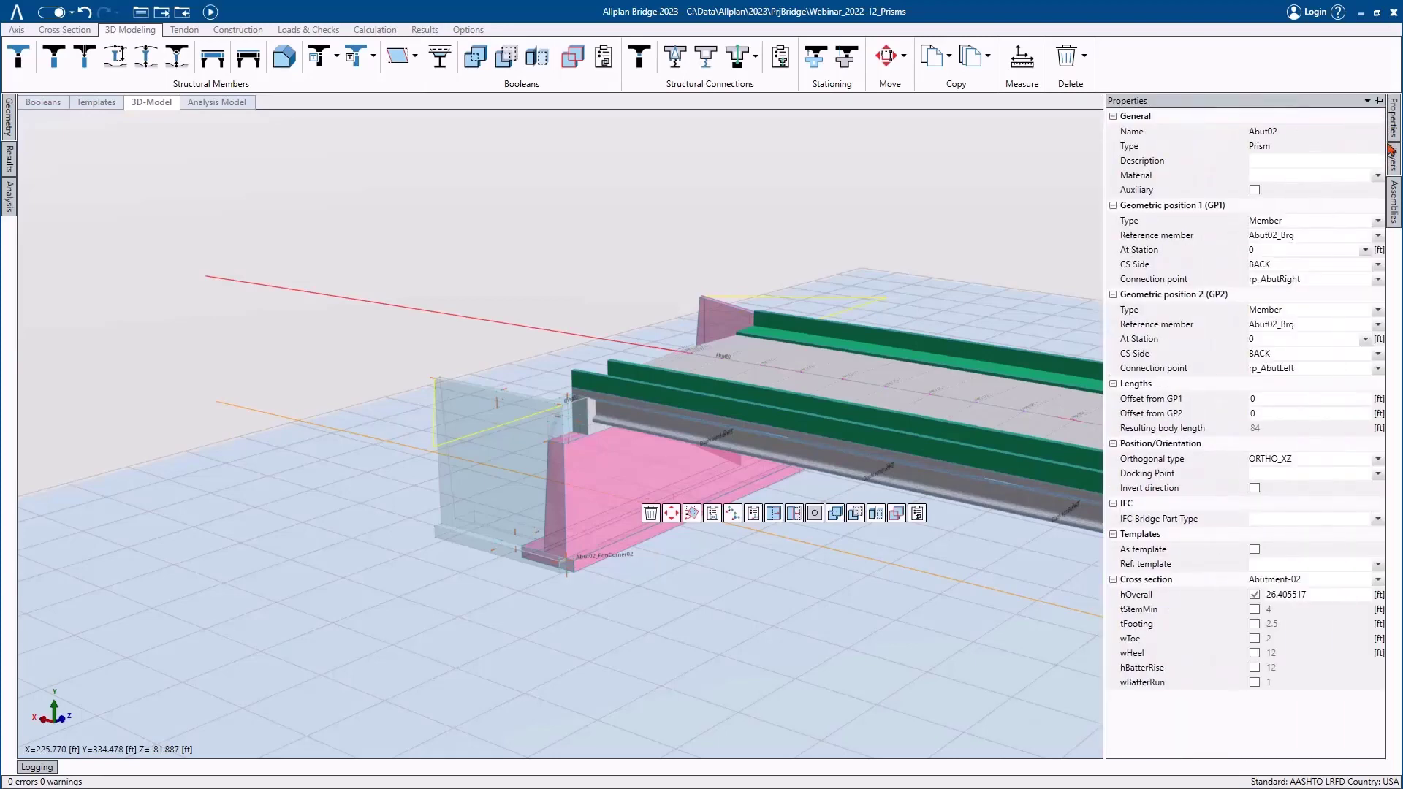
pyautogui.moveTo(1393, 127)
pyautogui.click(1378, 177)
pyautogui.moveTo(1369, 190)
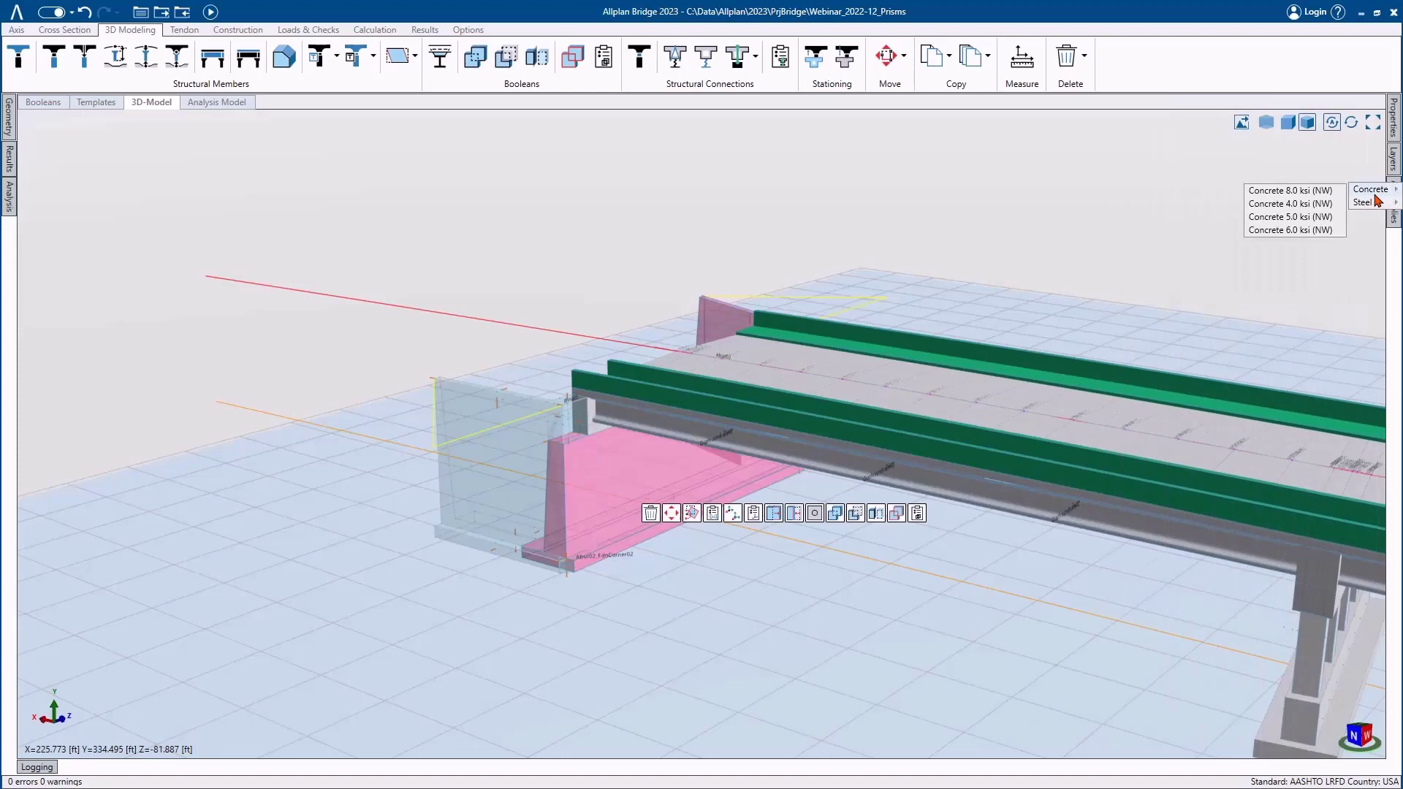
pyautogui.click(1304, 217)
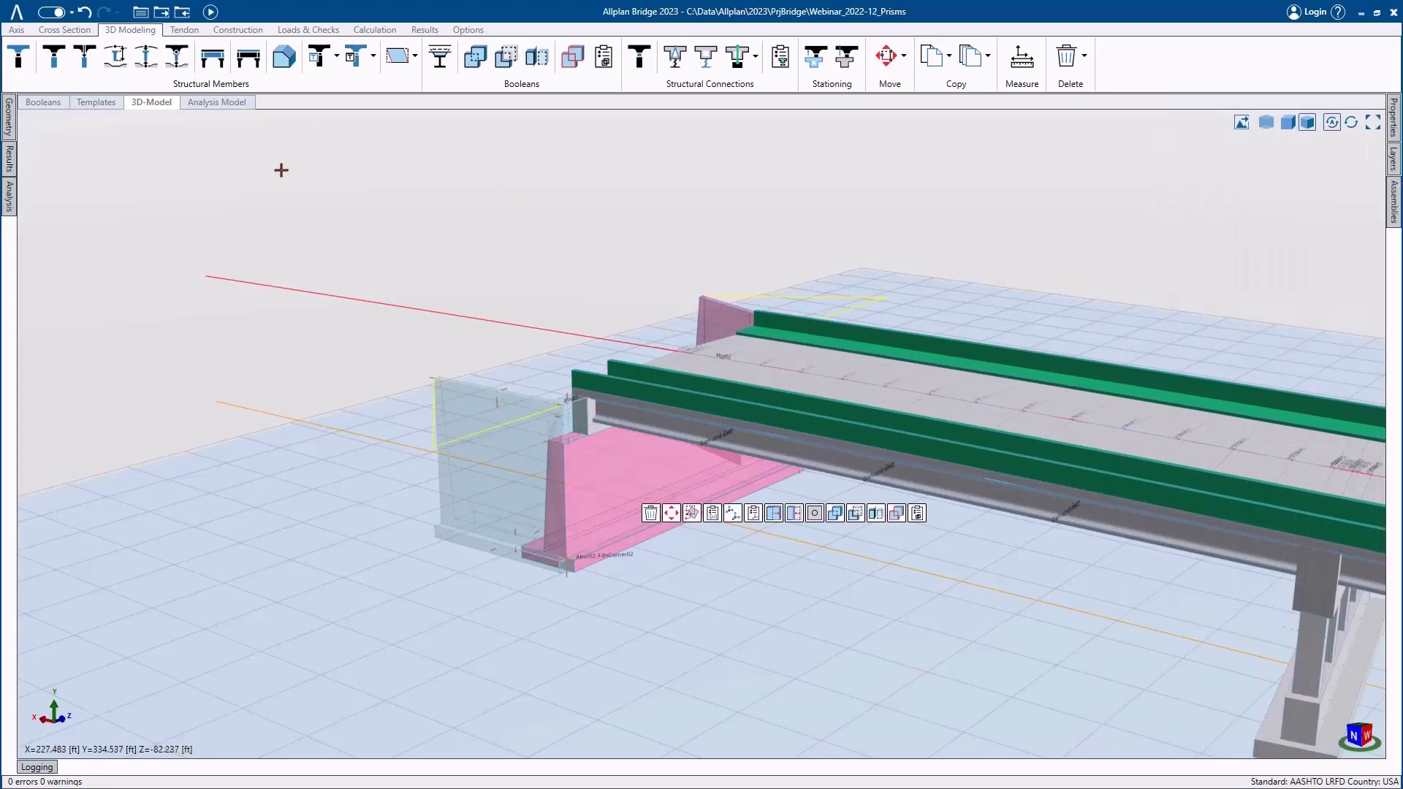
pyautogui.click(329, 206)
pyautogui.click(210, 11)
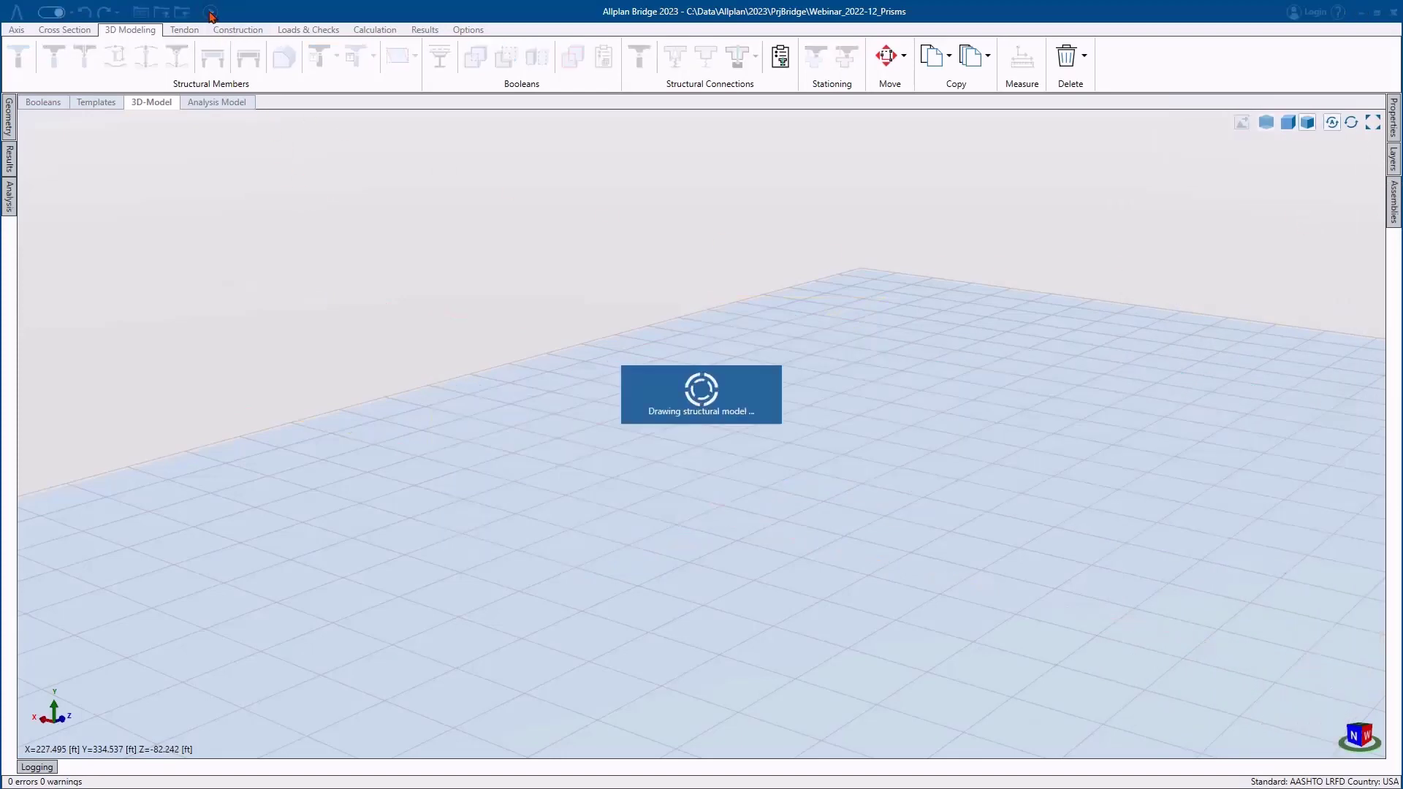
# - Unite Abut02 with the upper corner body at its other end, beside the remaining wing wall
pyautogui.scroll(2, 491, 506)
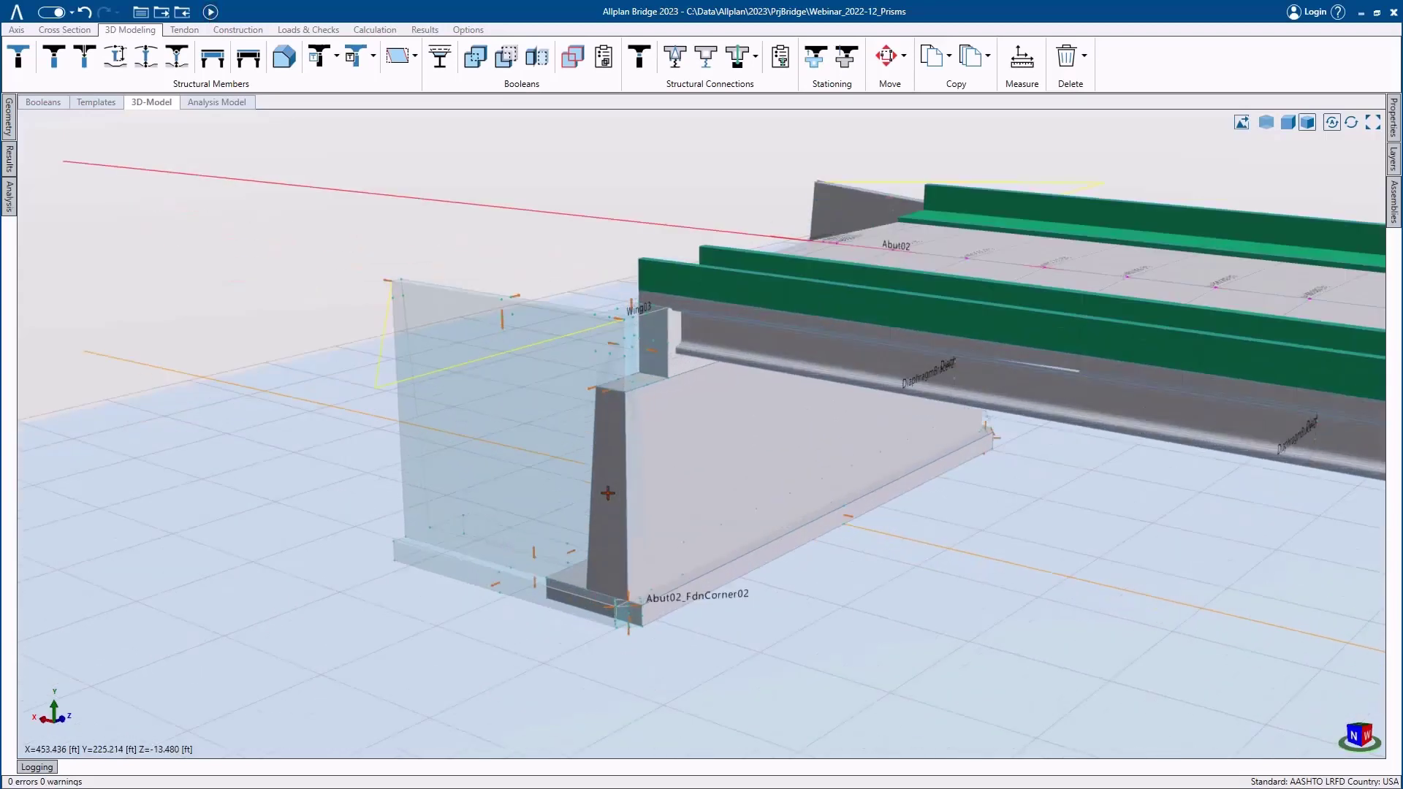
pyautogui.click(674, 437)
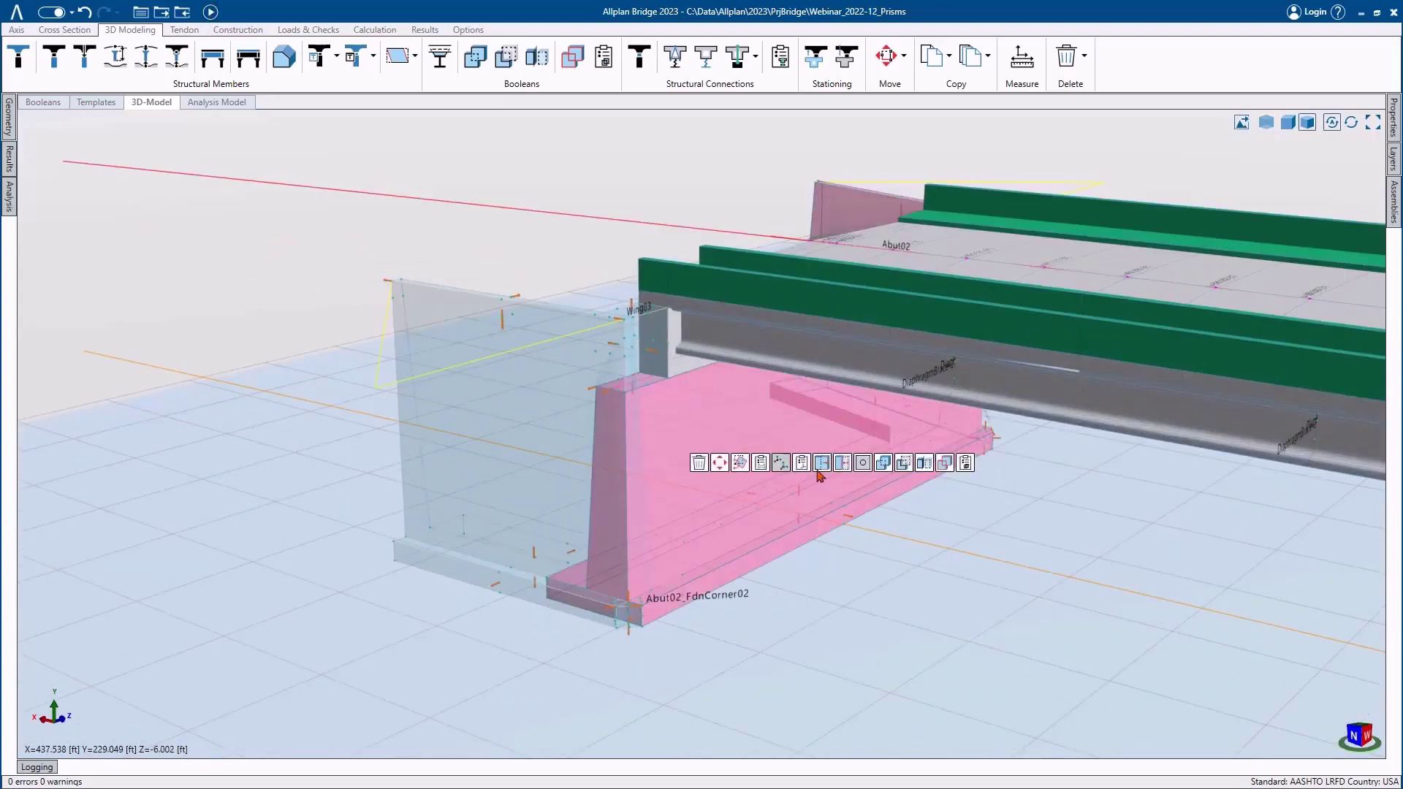
pyautogui.click(884, 462)
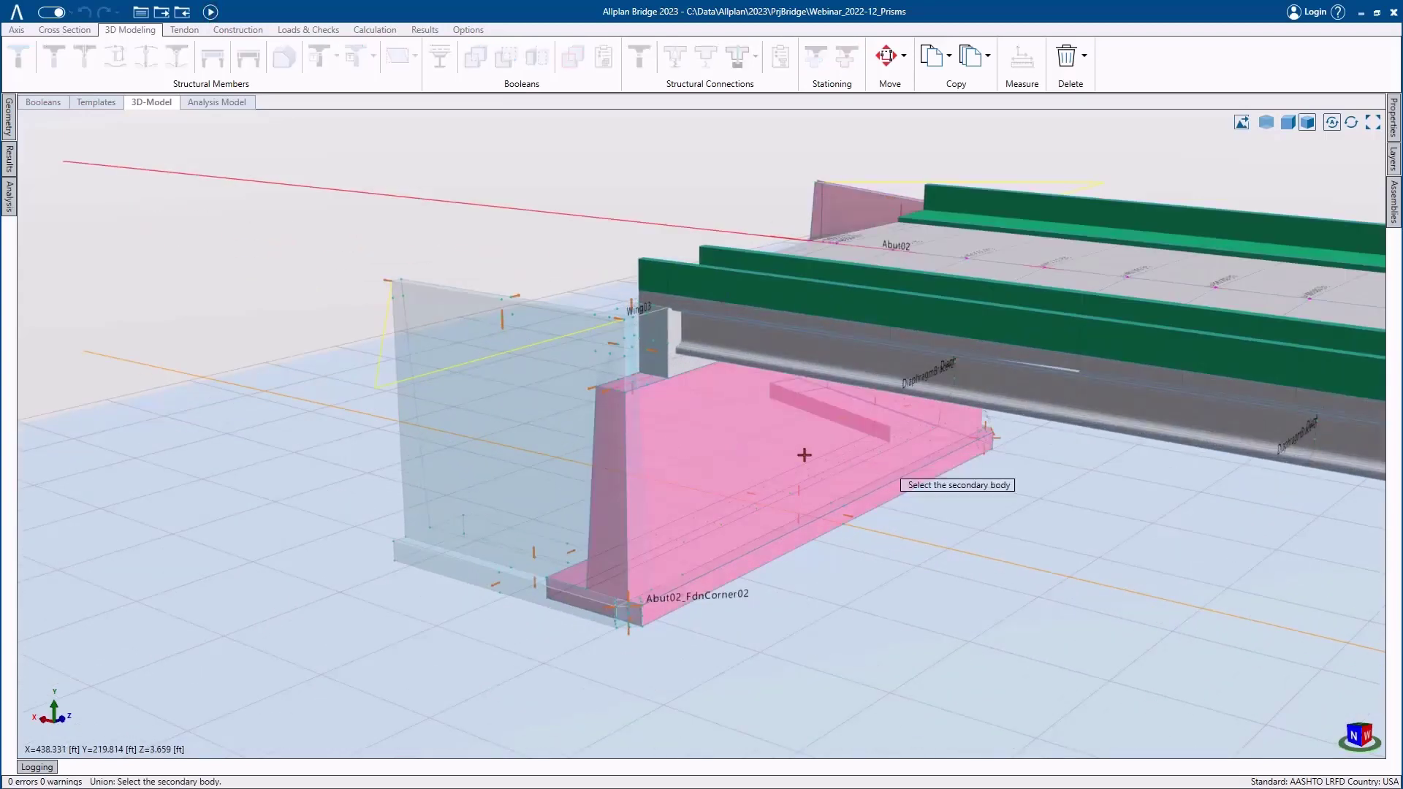
pyautogui.click(645, 326)
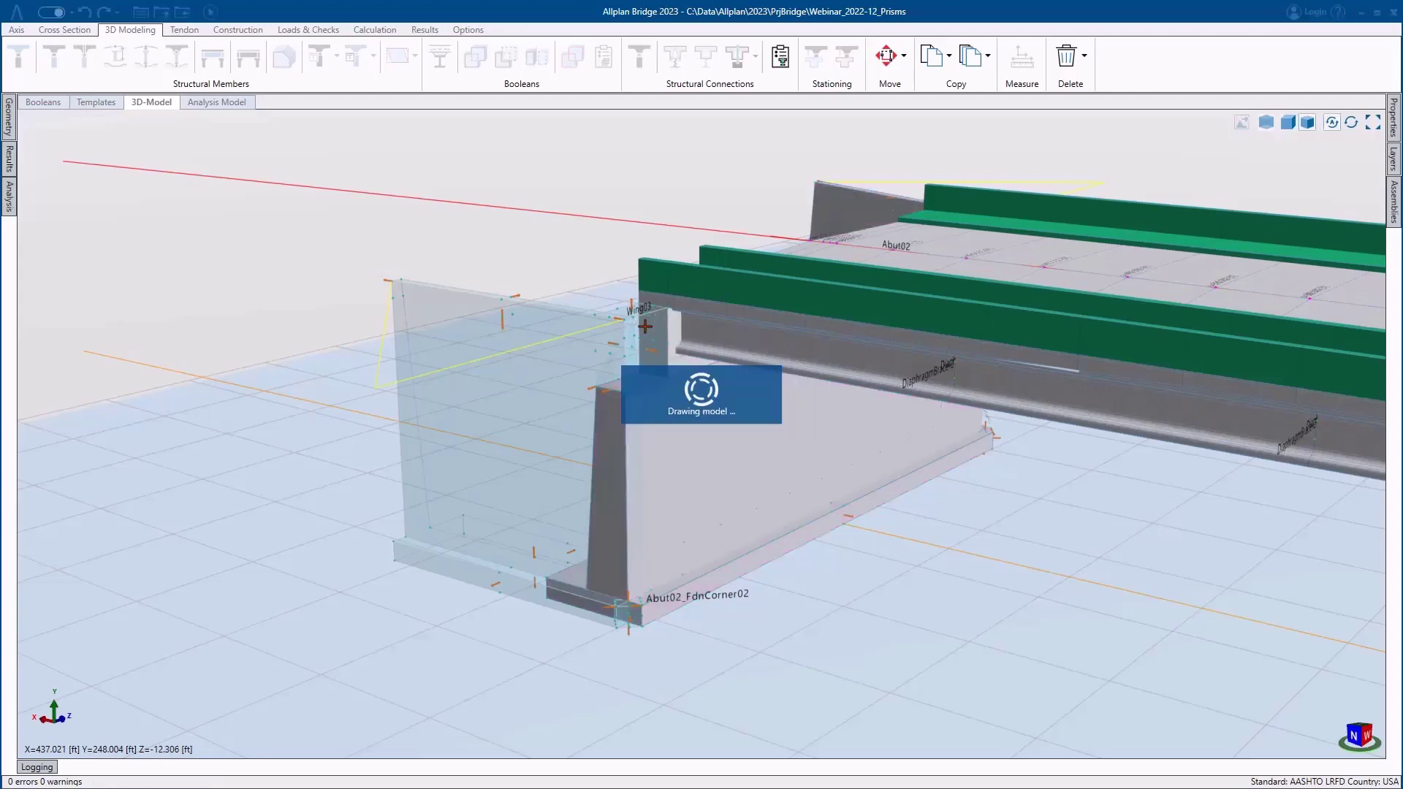
# - Unite Abut02 with the Abut02_FdnCorner02 foundation corner prism
pyautogui.click(712, 503)
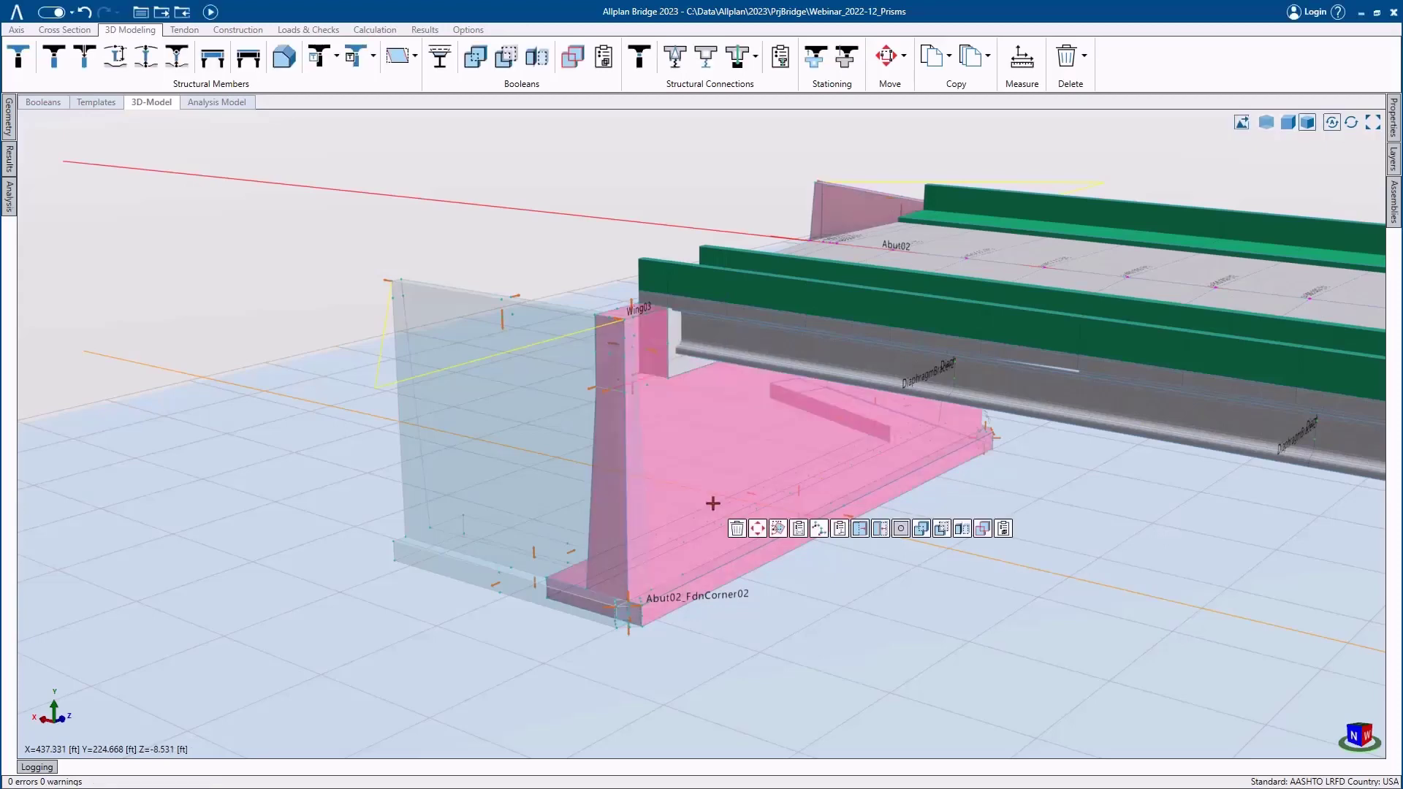
pyautogui.click(925, 535)
pyautogui.scroll(5, 621, 642)
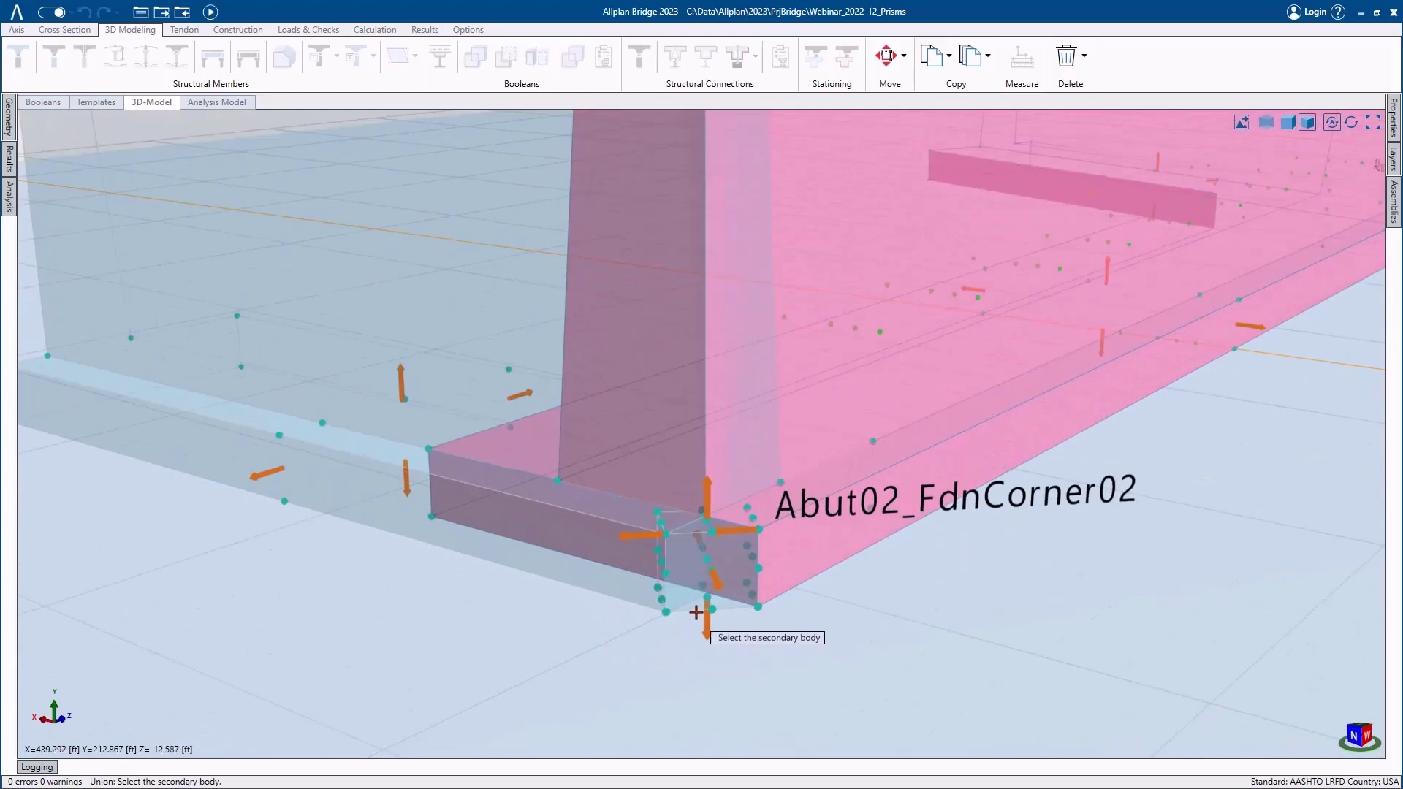
pyautogui.click(697, 608)
pyautogui.scroll(-5, 696, 611)
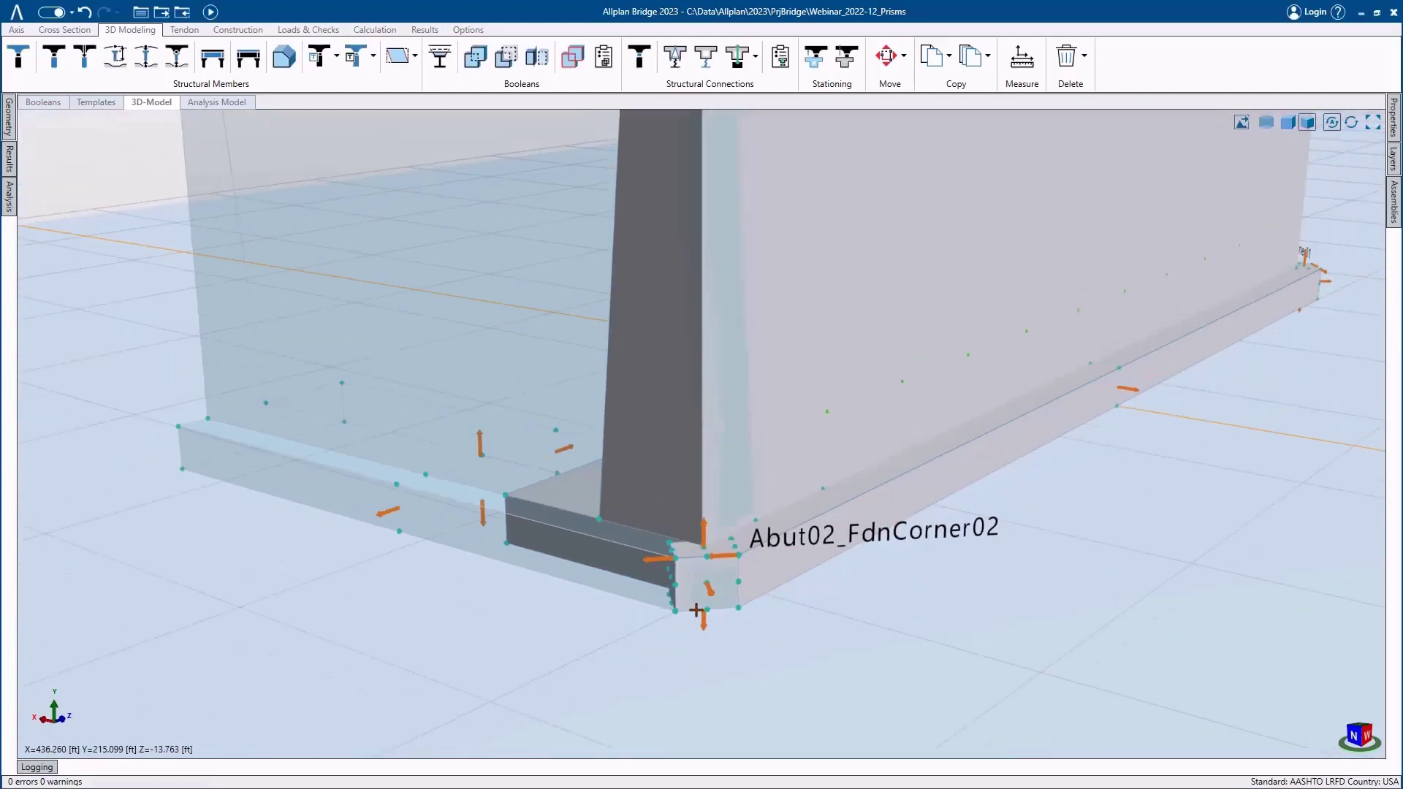
# - Unite Abut02 with the remaining wing wall beside Abut02_FdnCorner02
pyautogui.click(807, 392)
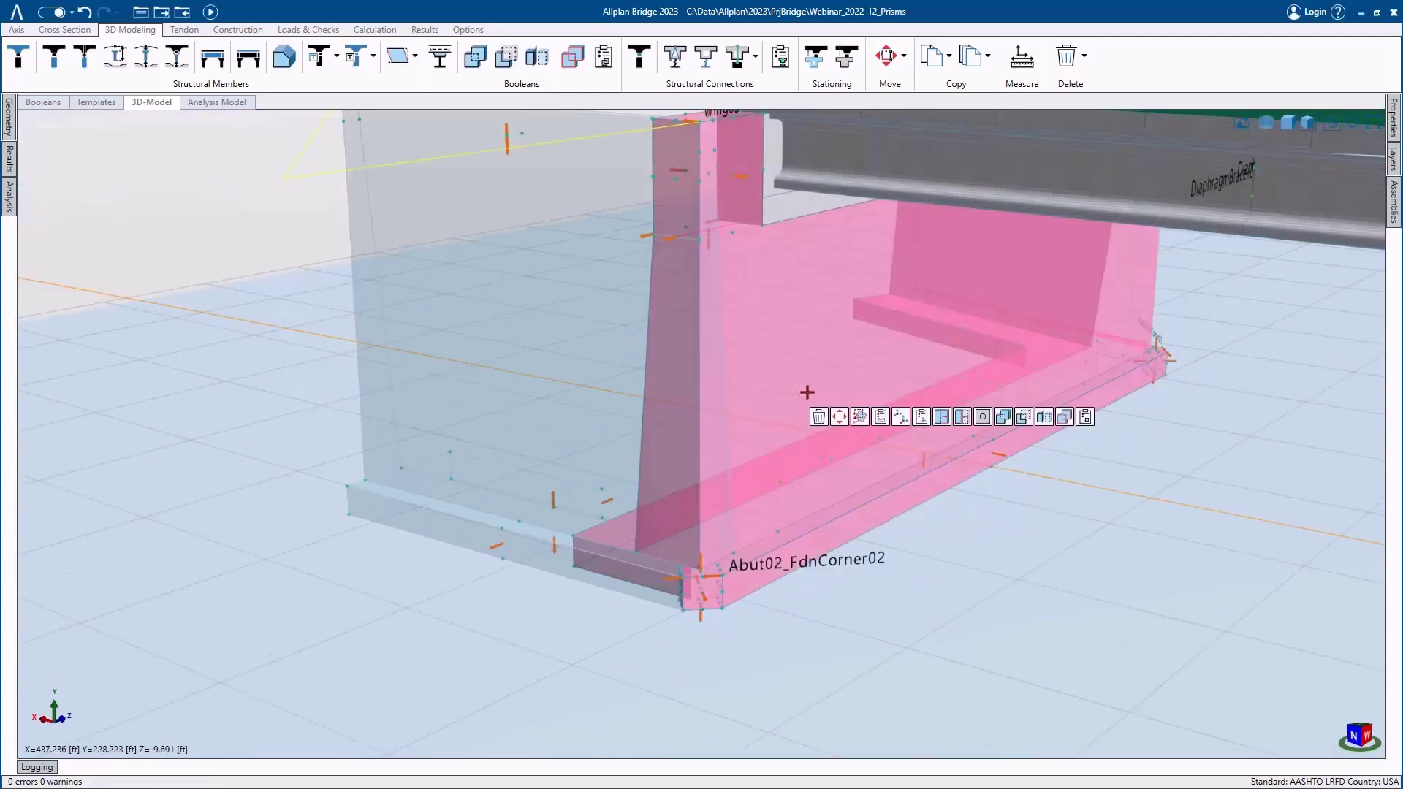
pyautogui.click(1007, 424)
pyautogui.click(584, 296)
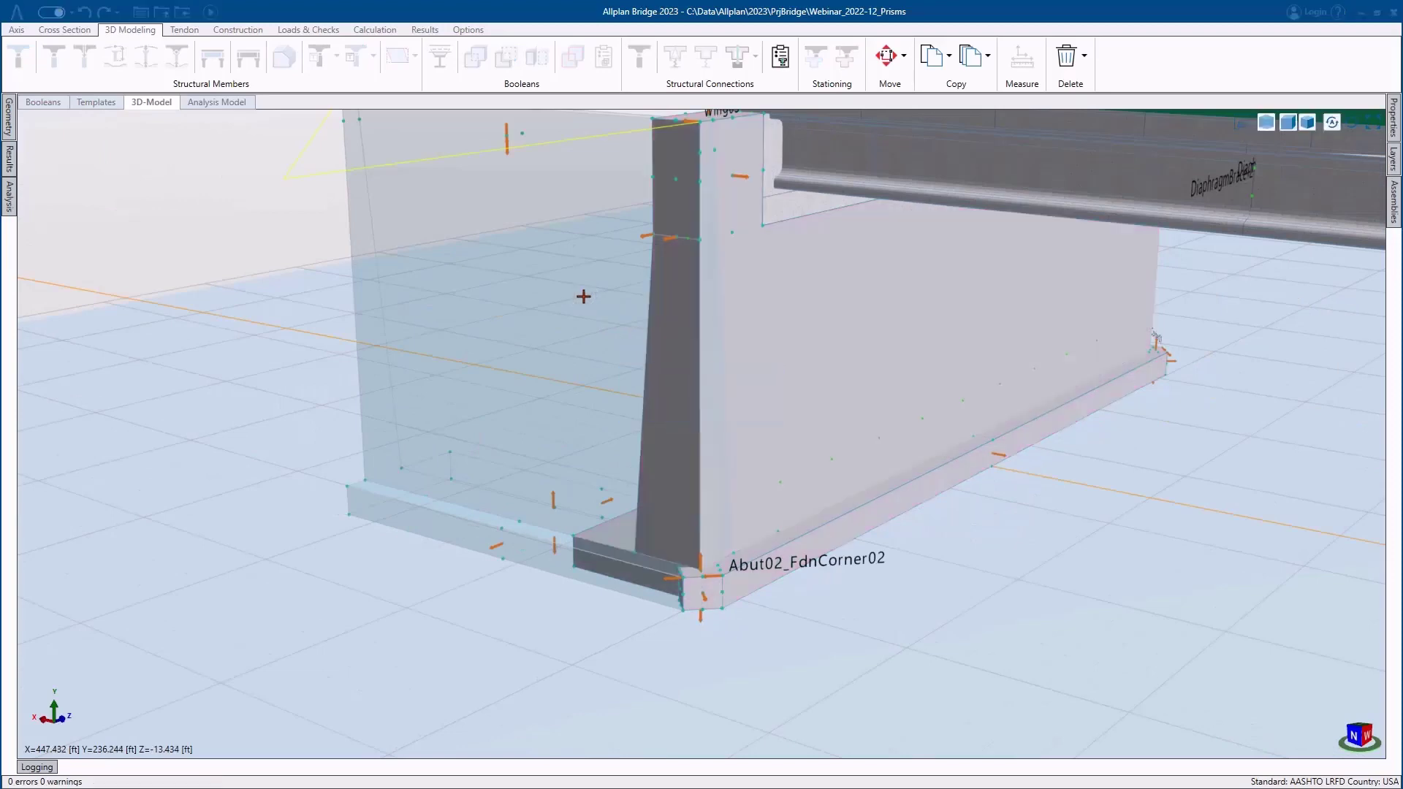
pyautogui.scroll(-5, 583, 296)
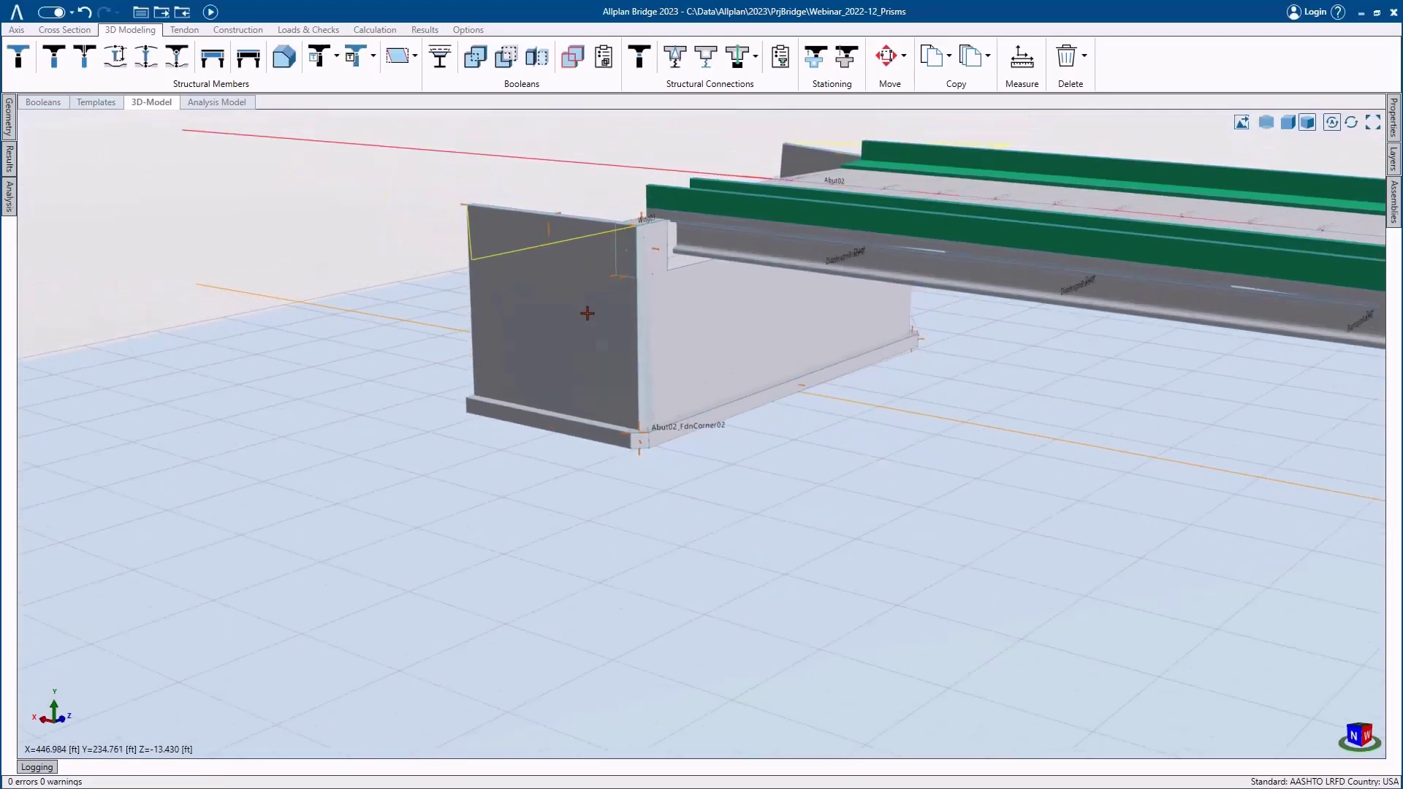
# - Check the Abut02 bodies in the model structure and view the united abutment within the complete bridge from several directions
pyautogui.click(9, 126)
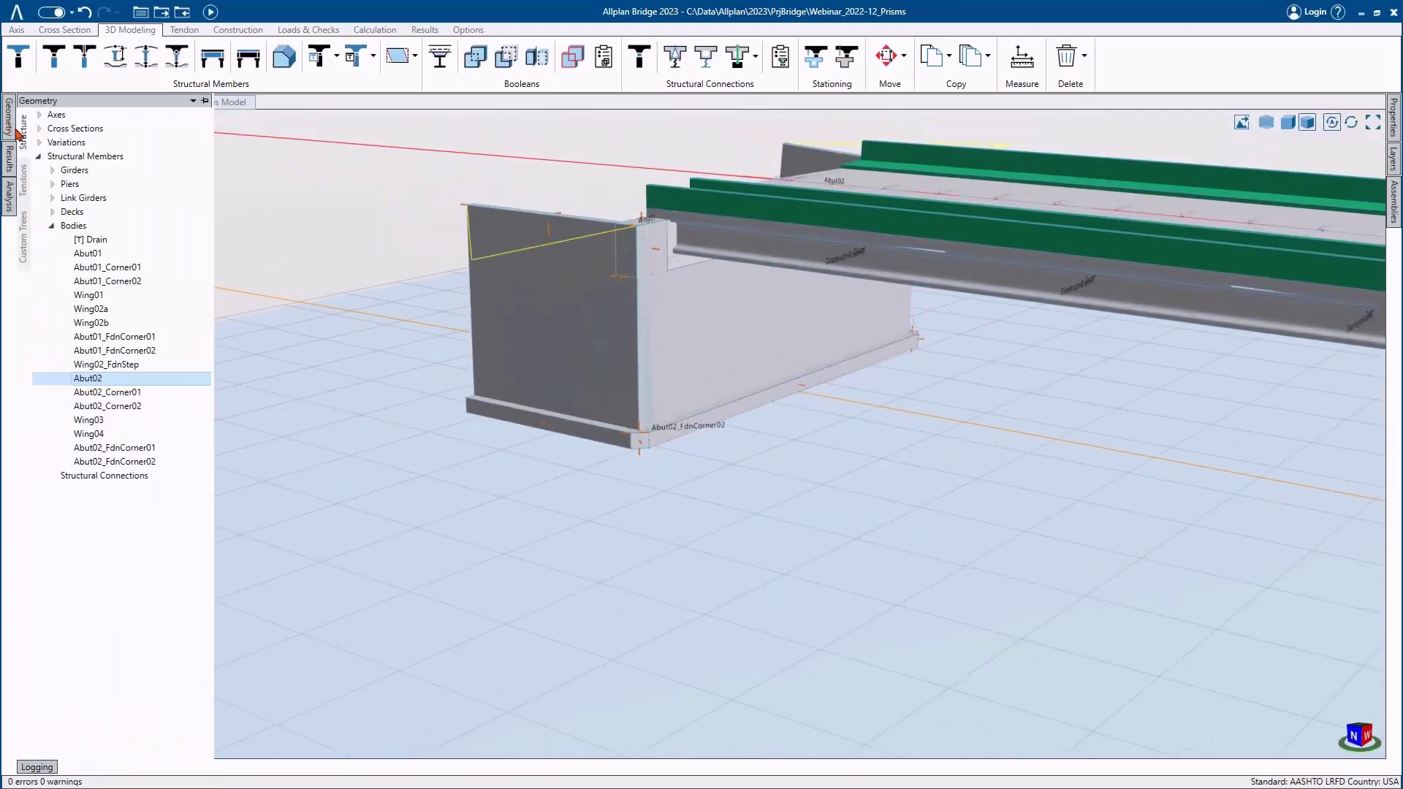
pyautogui.keyDown('ctrl'); pyautogui.click(108, 393); pyautogui.keyUp('ctrl')
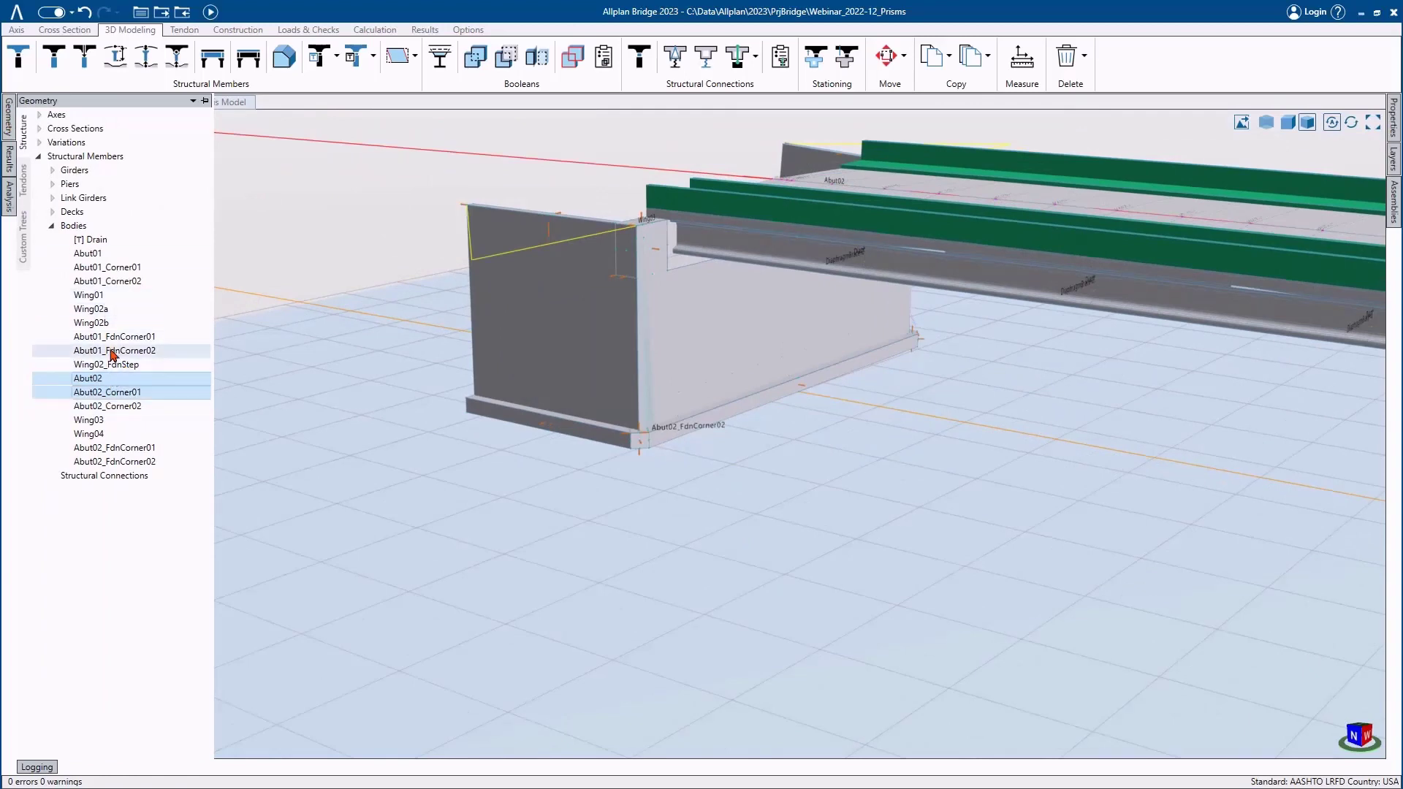
pyautogui.click(109, 352)
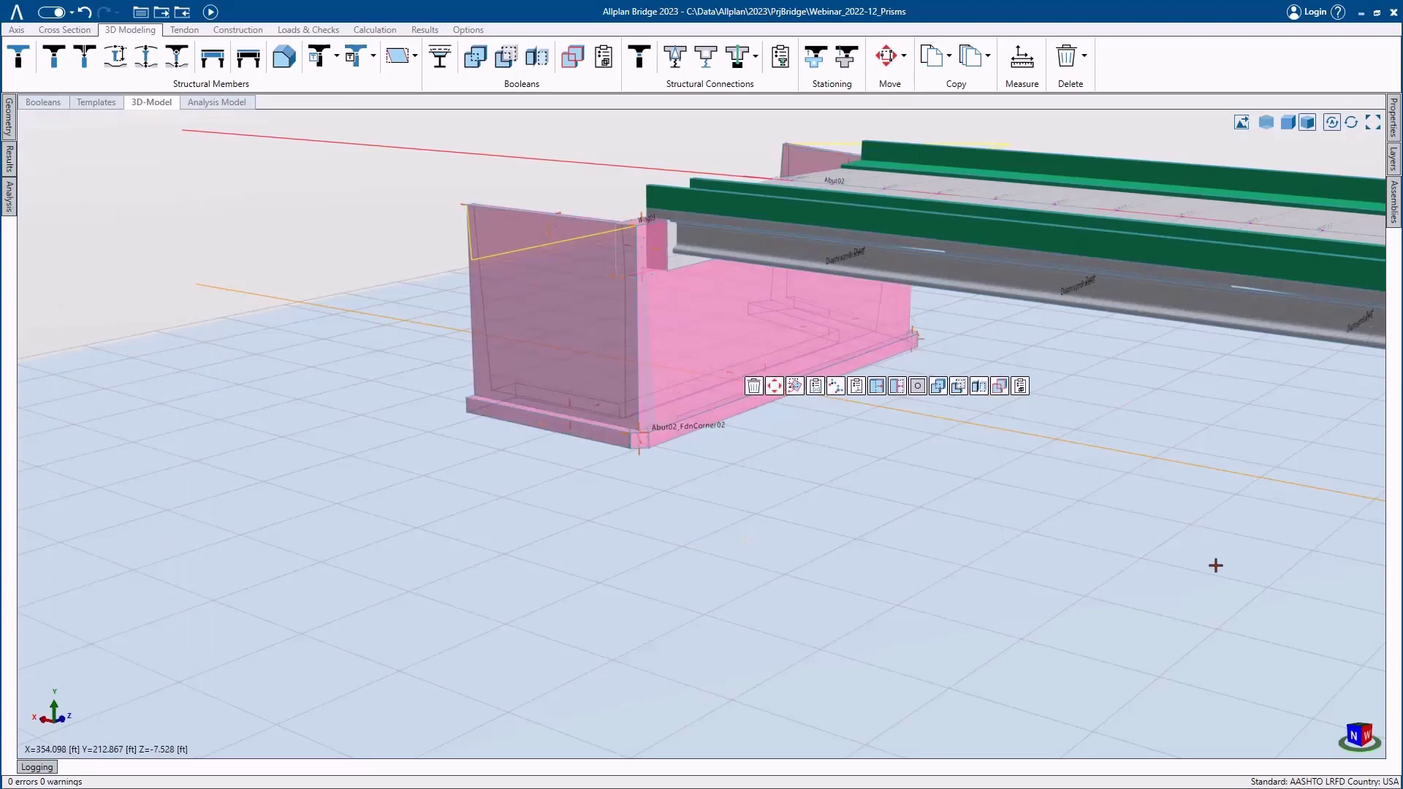
pyautogui.moveTo(1230, 618); pyautogui.dragTo(818, 549, button='middle')
pyautogui.middleClick(846, 564)
pyautogui.middleClick(846, 564)
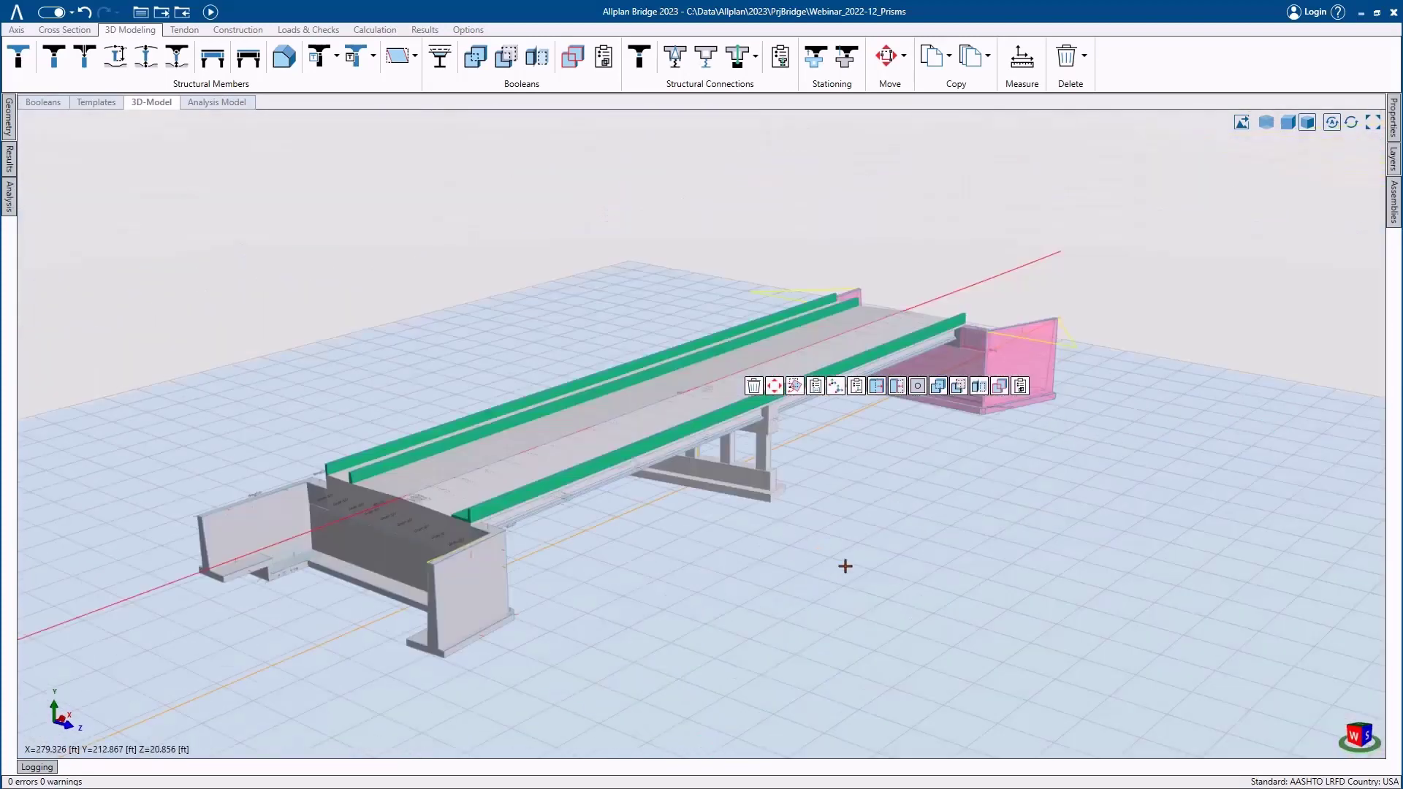
pyautogui.click(1363, 735)
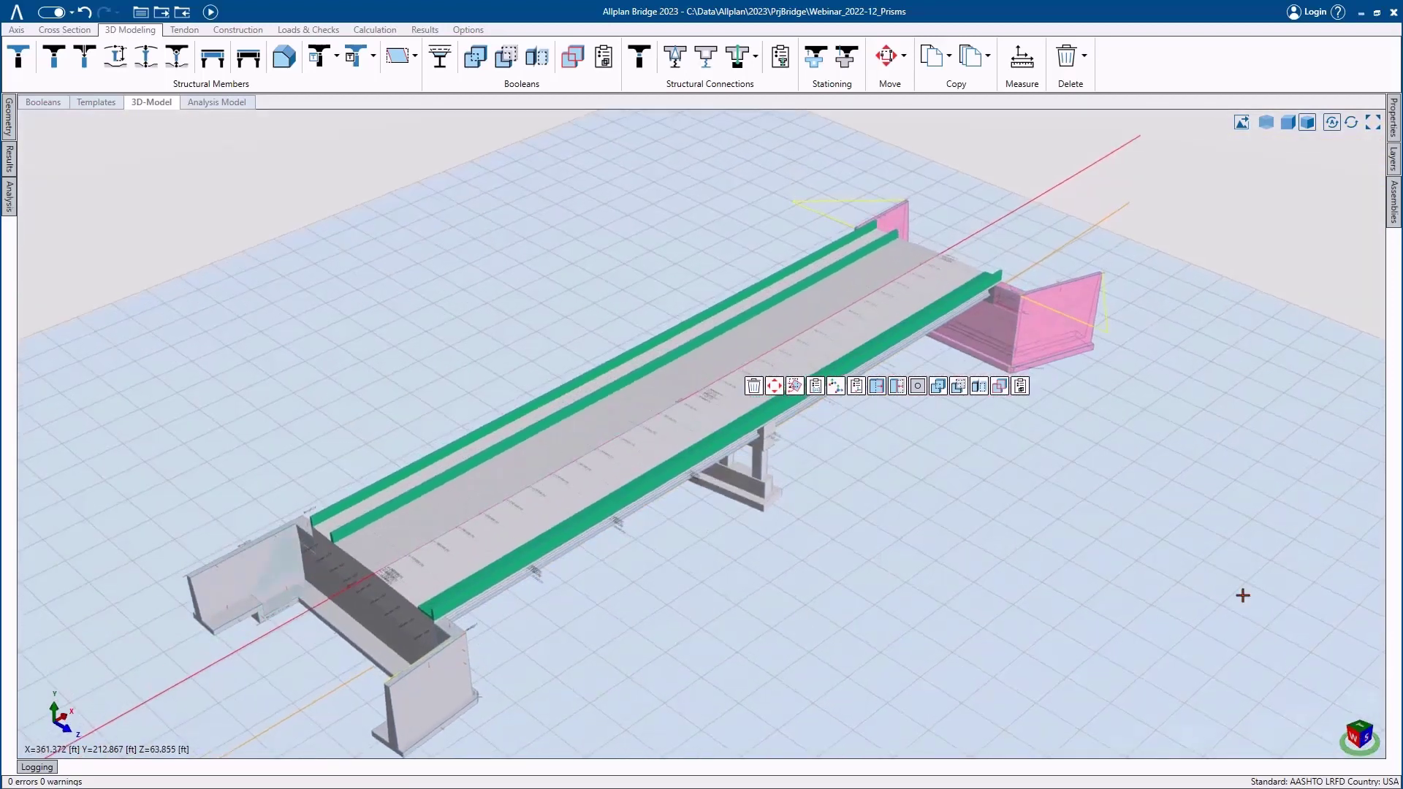
pyautogui.click(1194, 426)
pyautogui.scroll(-2, 1199, 409)
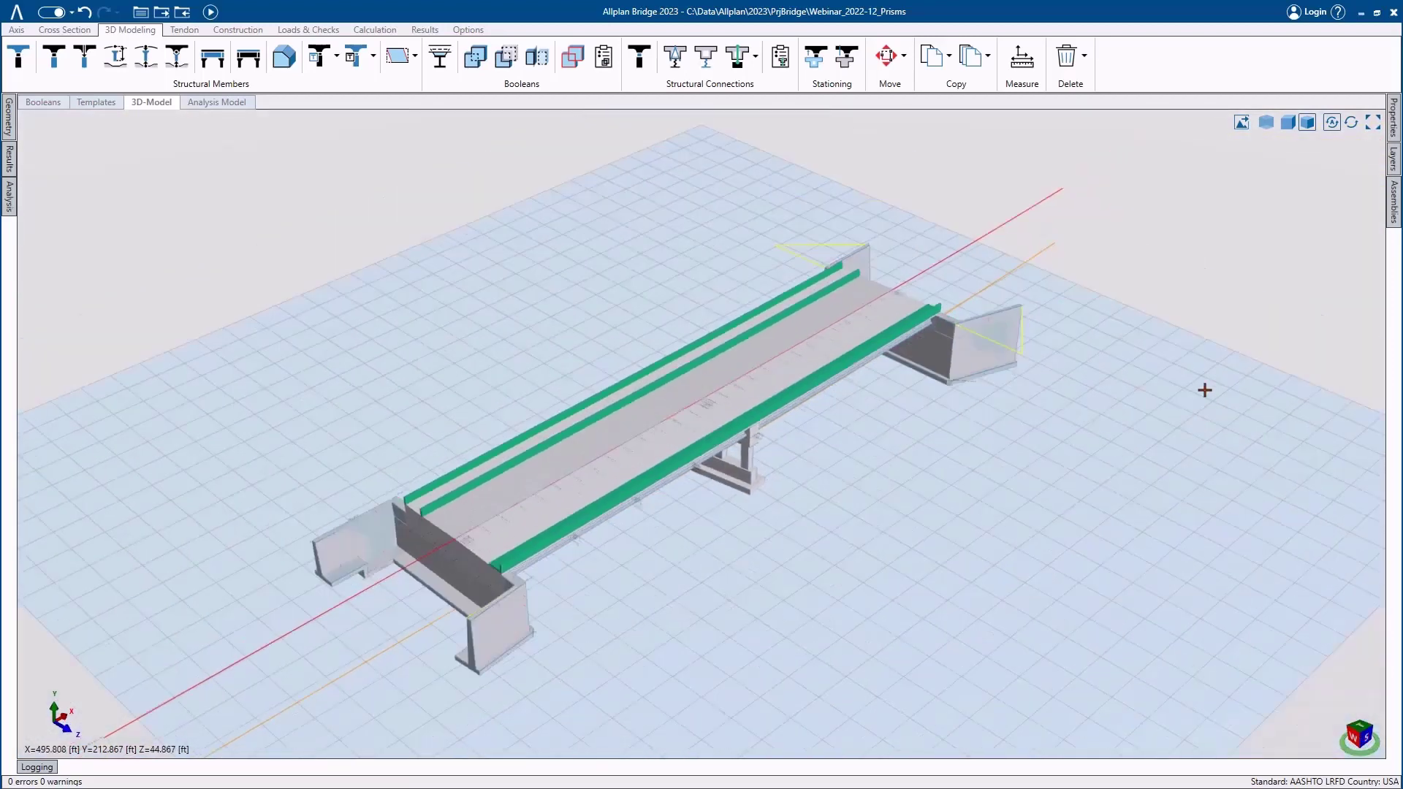
# - Turn off the display of auxiliary elements for the structural members in the 3D view
pyautogui.click(1394, 119)
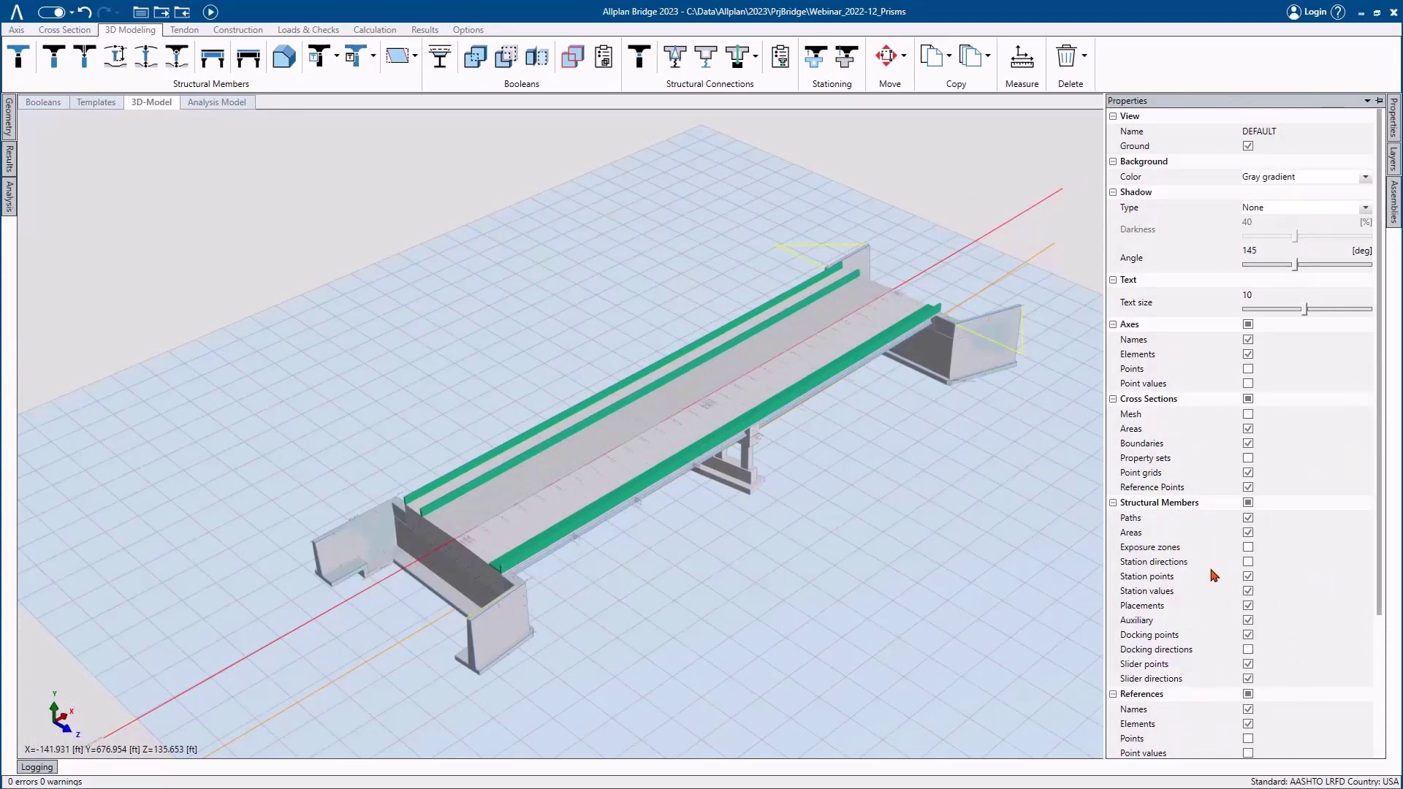
pyautogui.scroll(-2, 1230, 553)
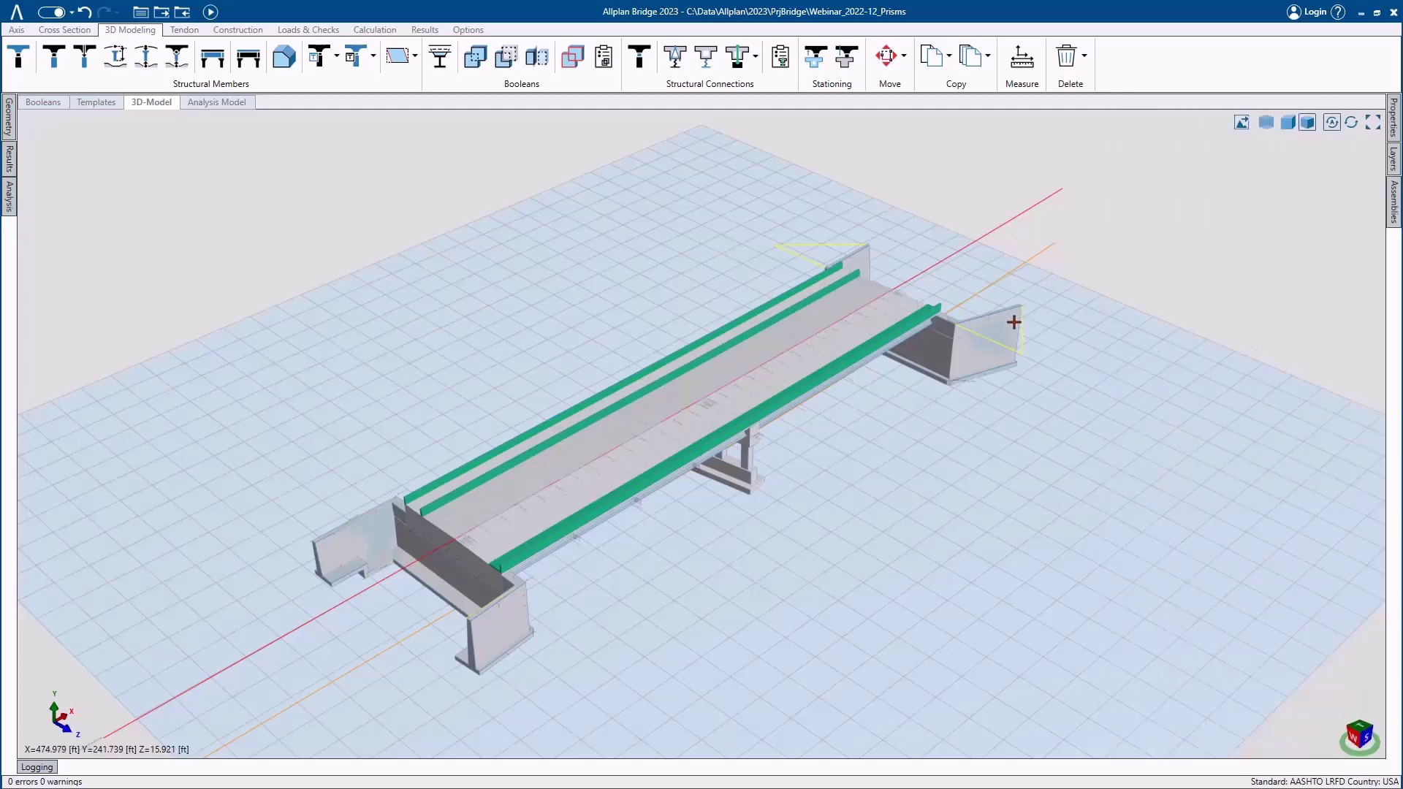
pyautogui.scroll(6, 1012, 319)
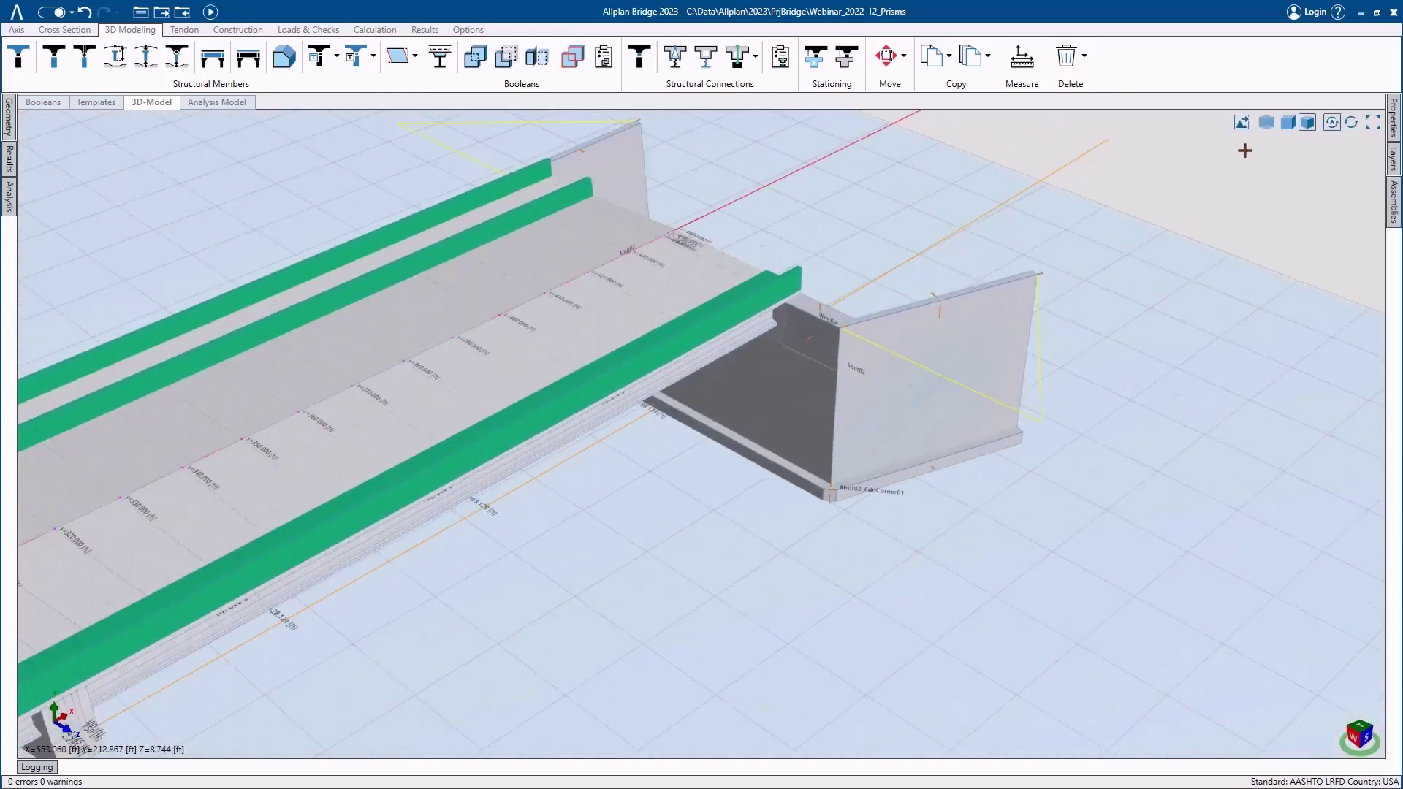
pyautogui.moveTo(1394, 128)
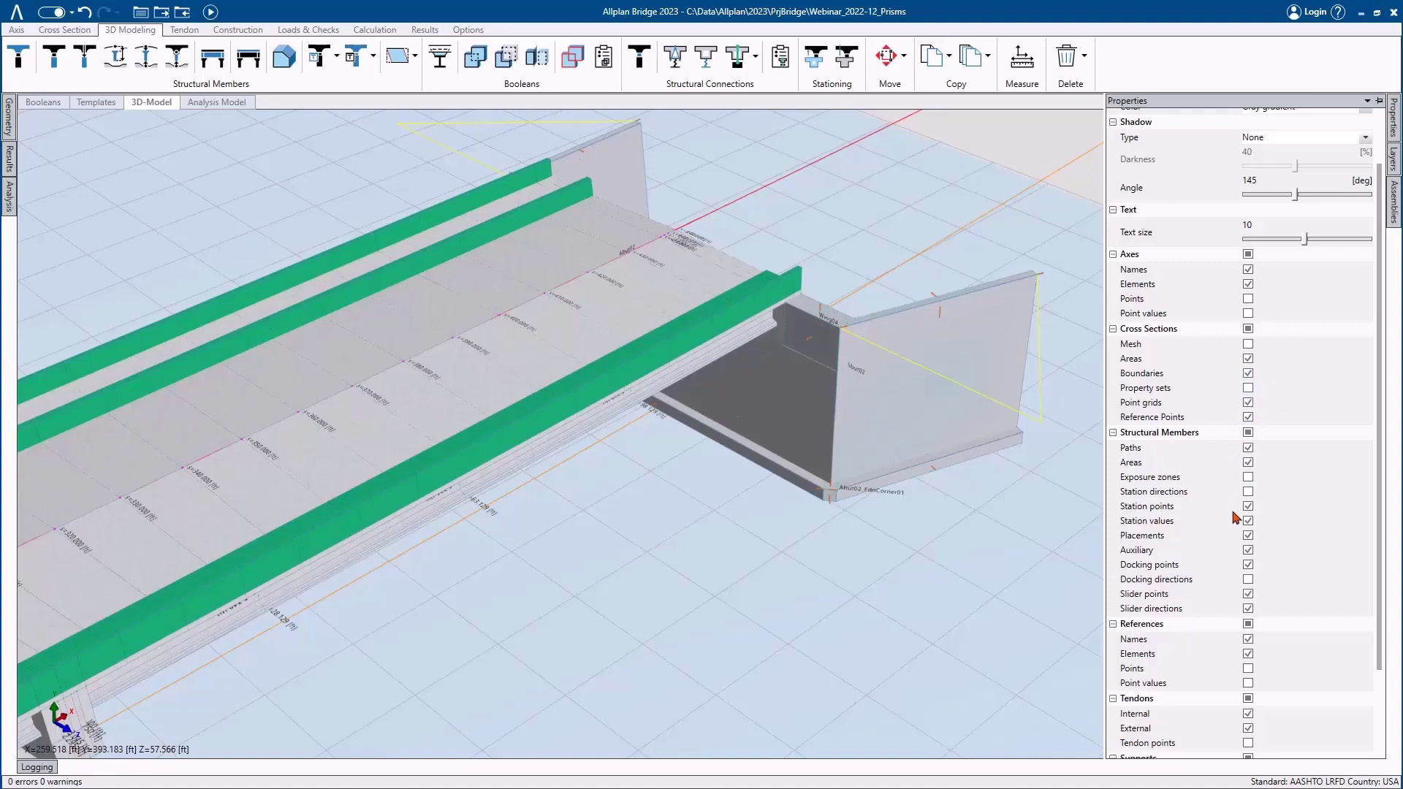
pyautogui.click(1248, 550)
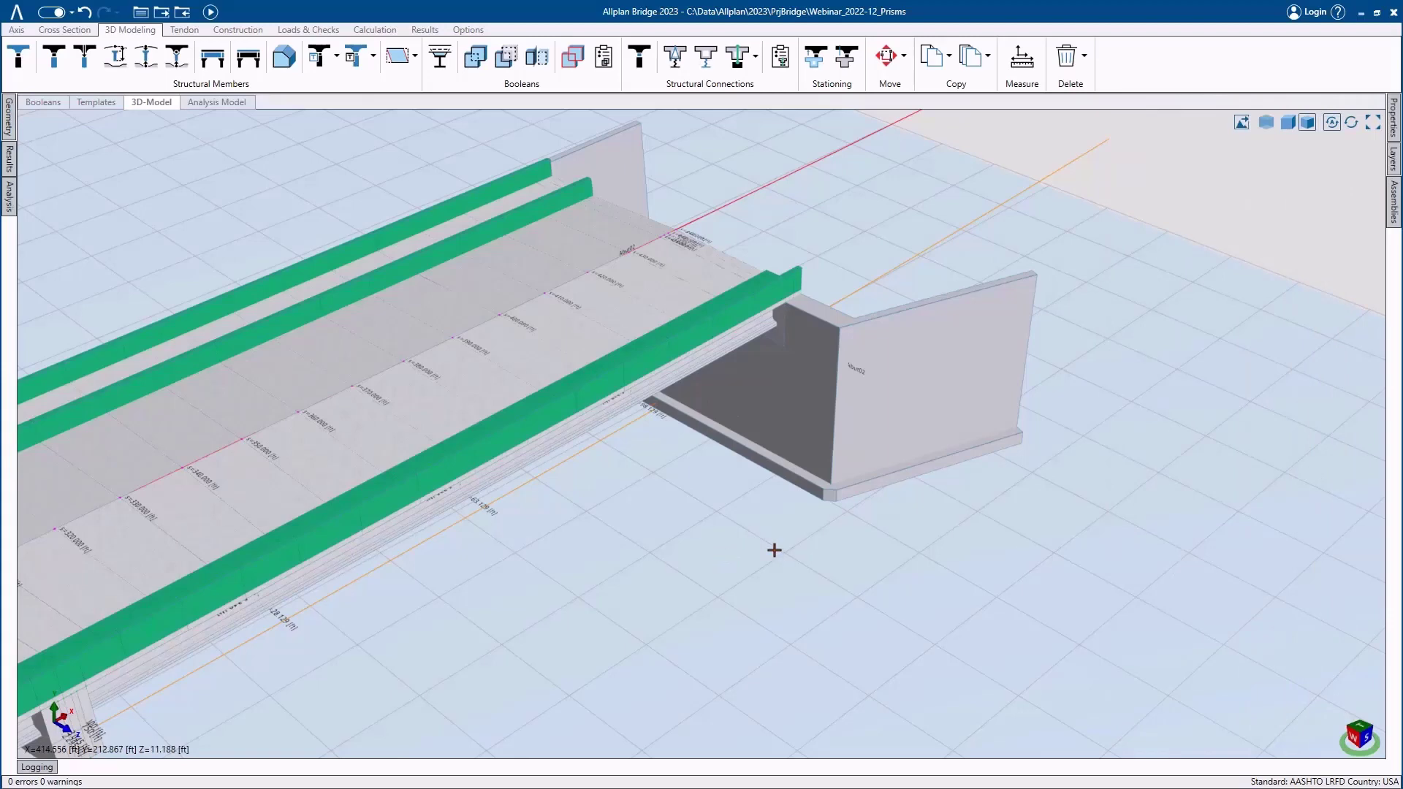
# - Examine the united abutment Abut02 from its rear and side, and the complete bridge in an overall view
pyautogui.moveTo(961, 376); pyautogui.dragTo(273, 354, button='middle')
pyautogui.moveTo(1040, 335); pyautogui.dragTo(682, 340, button='middle')
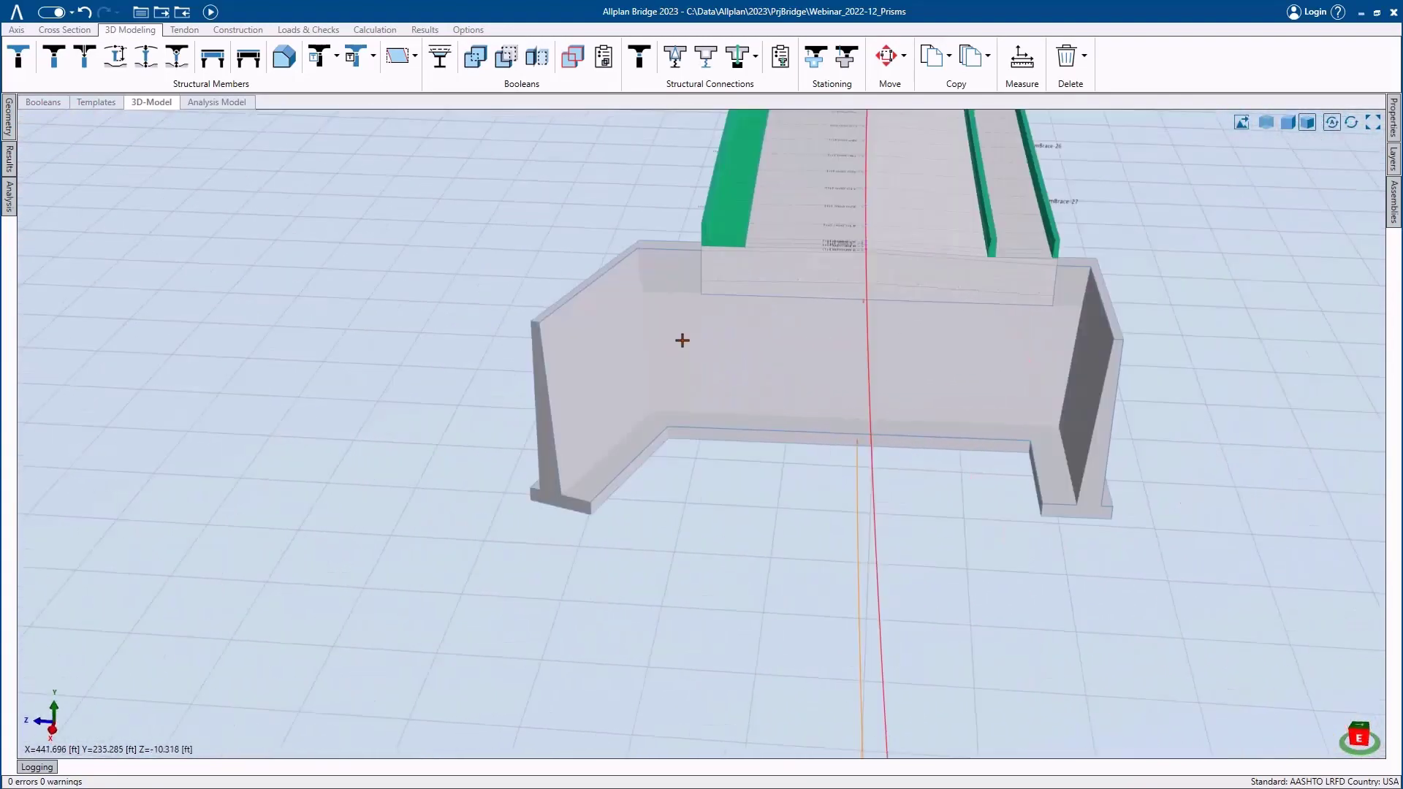
pyautogui.scroll(2, 1052, 371)
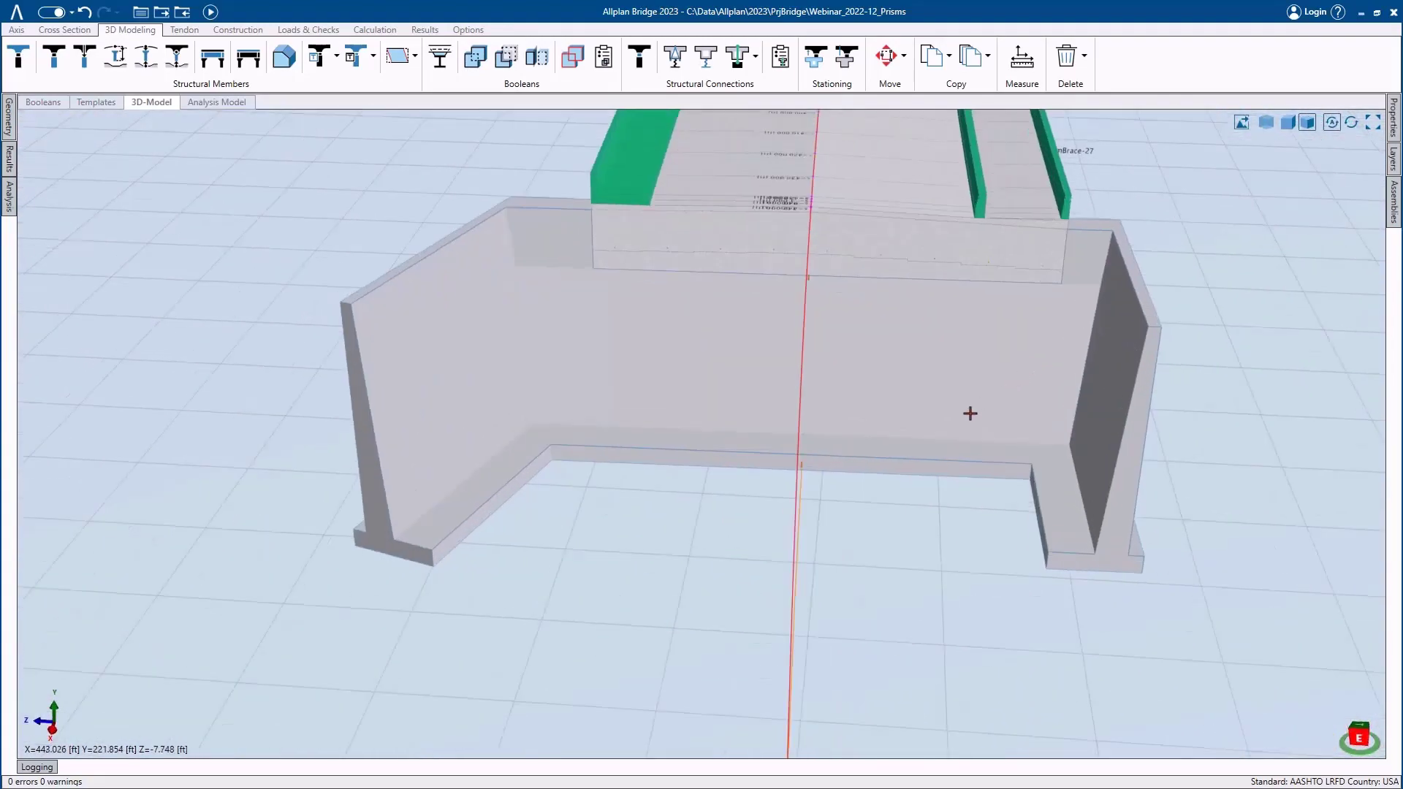
pyautogui.moveTo(969, 414); pyautogui.dragTo(1137, 366, button='middle')
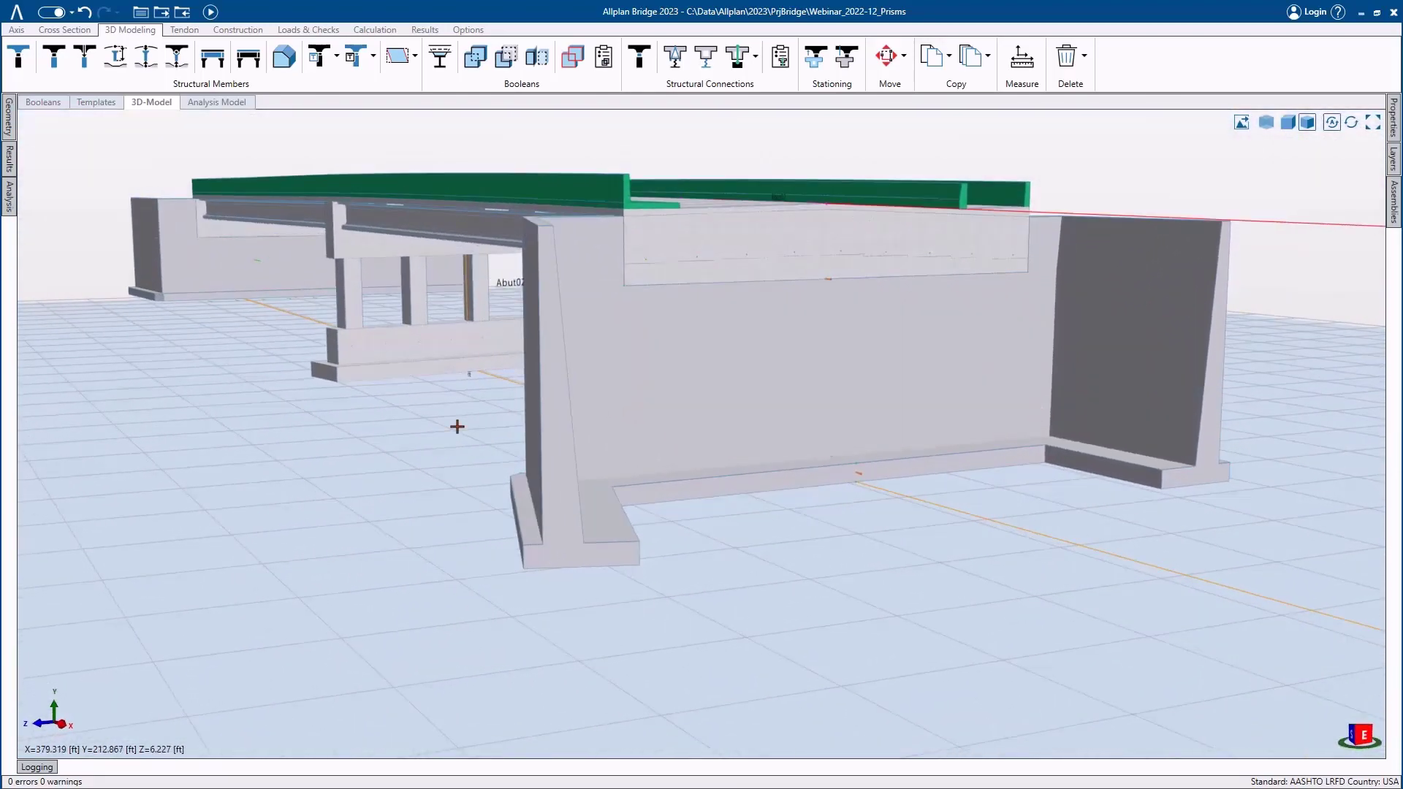
pyautogui.moveTo(457, 426); pyautogui.dragTo(1078, 423, button='middle')
pyautogui.middleClick(1078, 423)
pyautogui.middleClick(1078, 423)
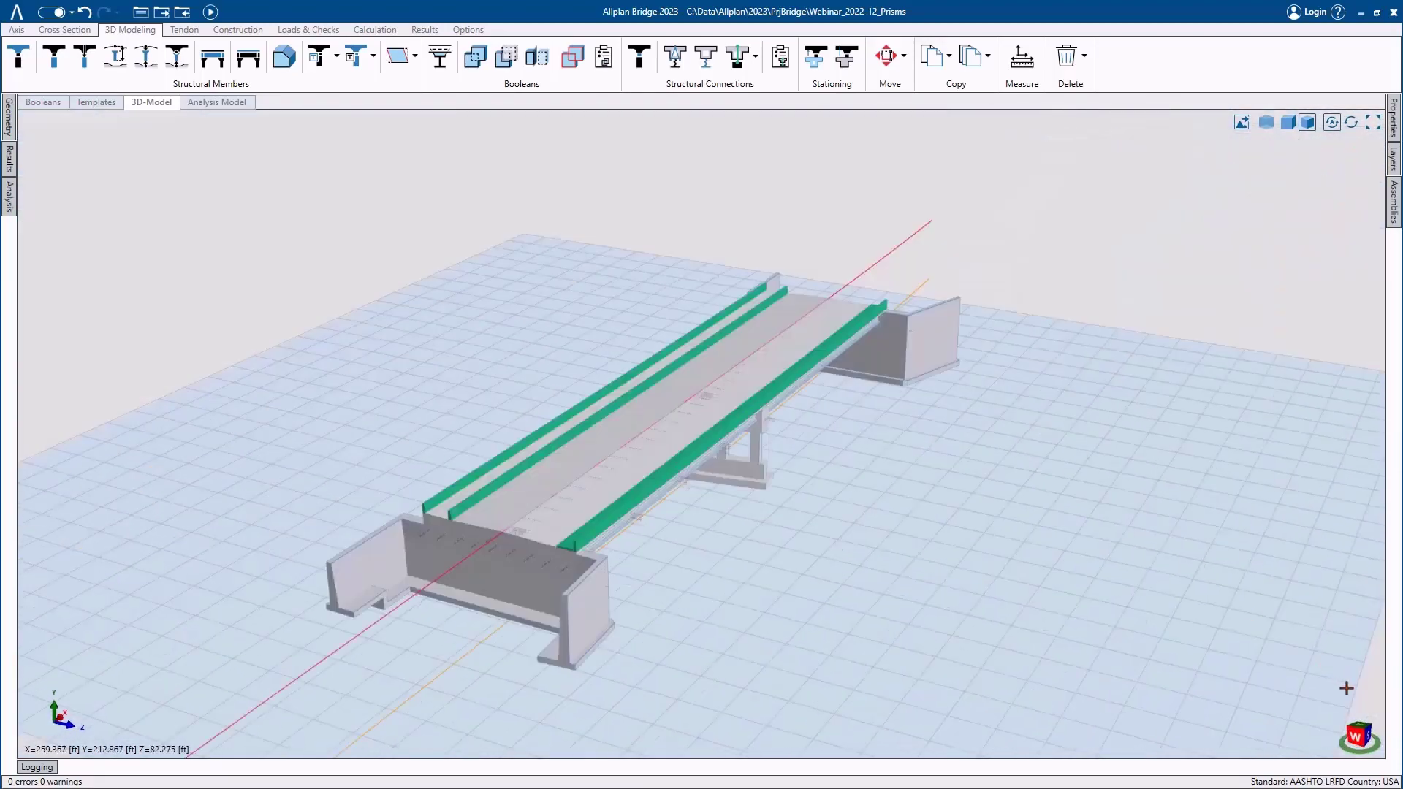
pyautogui.click(1364, 734)
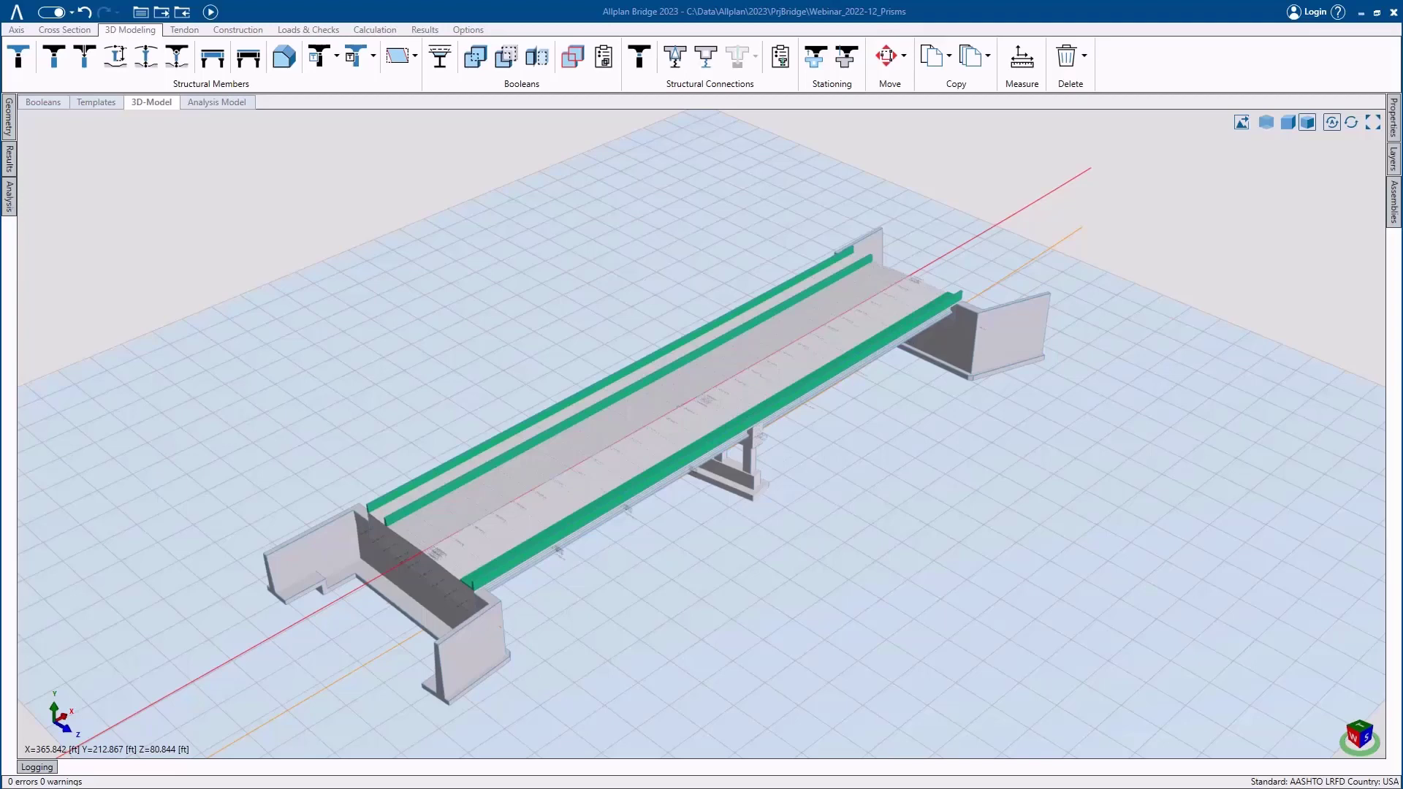
# - Switch the 3D view to wireframe display with the foundation corner of Abut02 in close view
pyautogui.scroll(6, 946, 329)
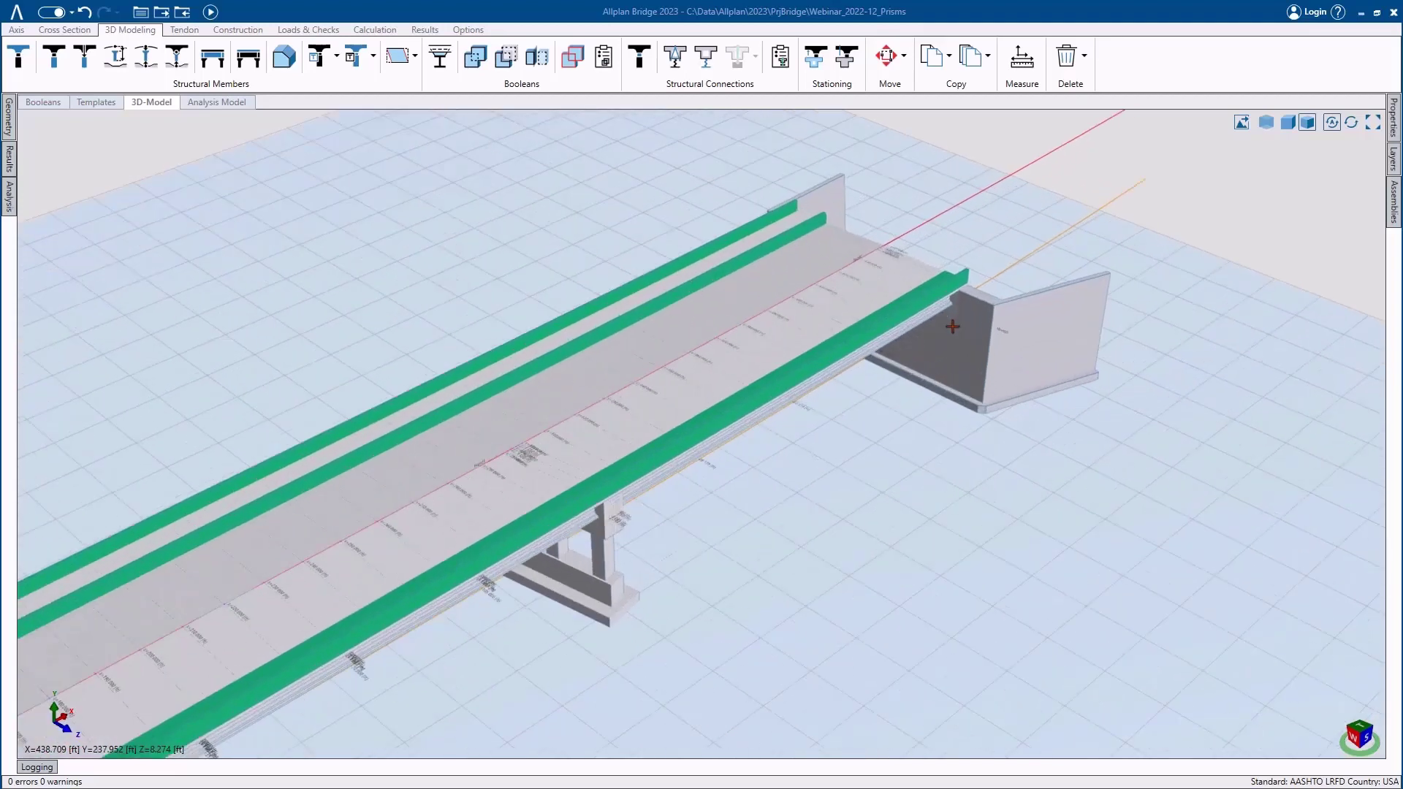
pyautogui.scroll(8, 893, 349)
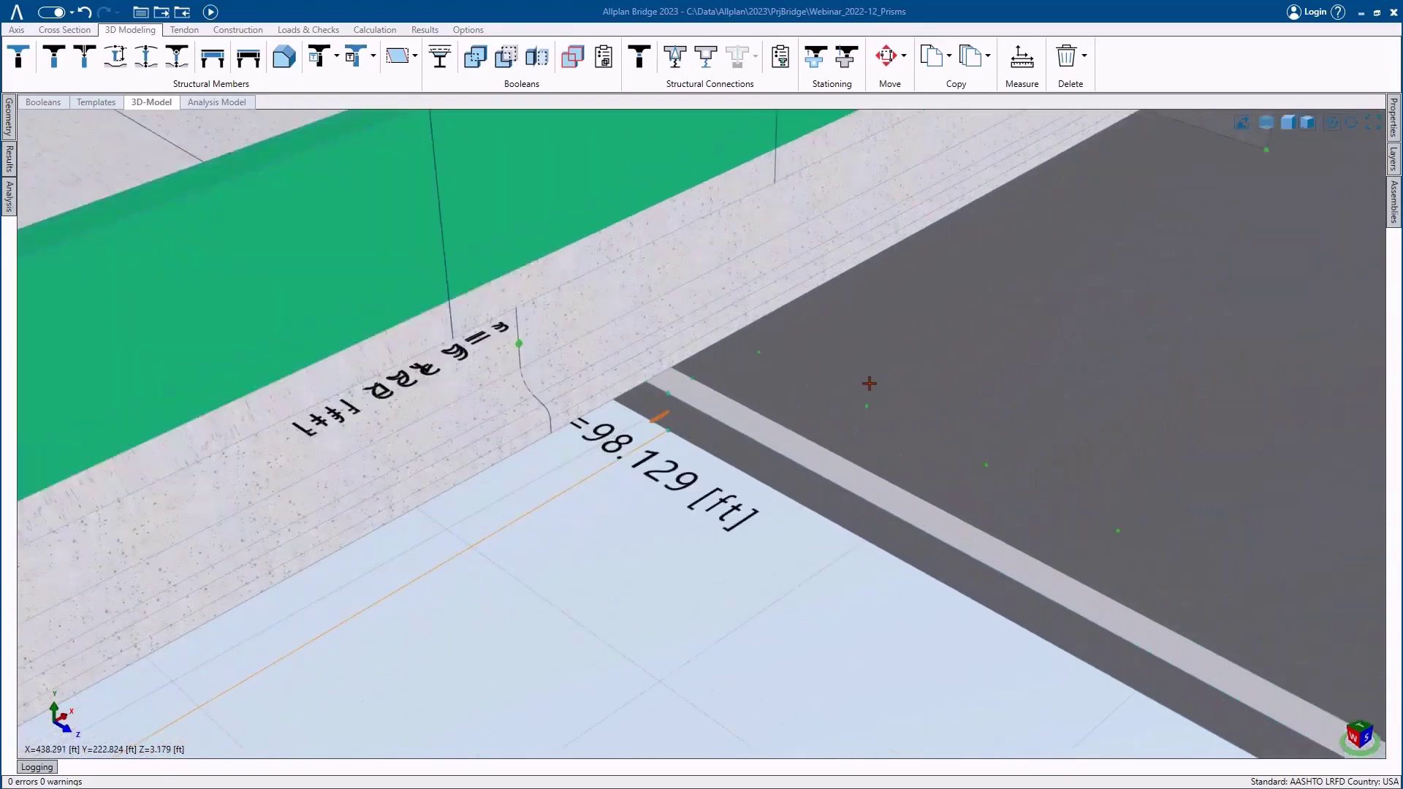
pyautogui.click(1267, 122)
pyautogui.moveTo(443, 242); pyautogui.dragTo(694, 325, button='middle')
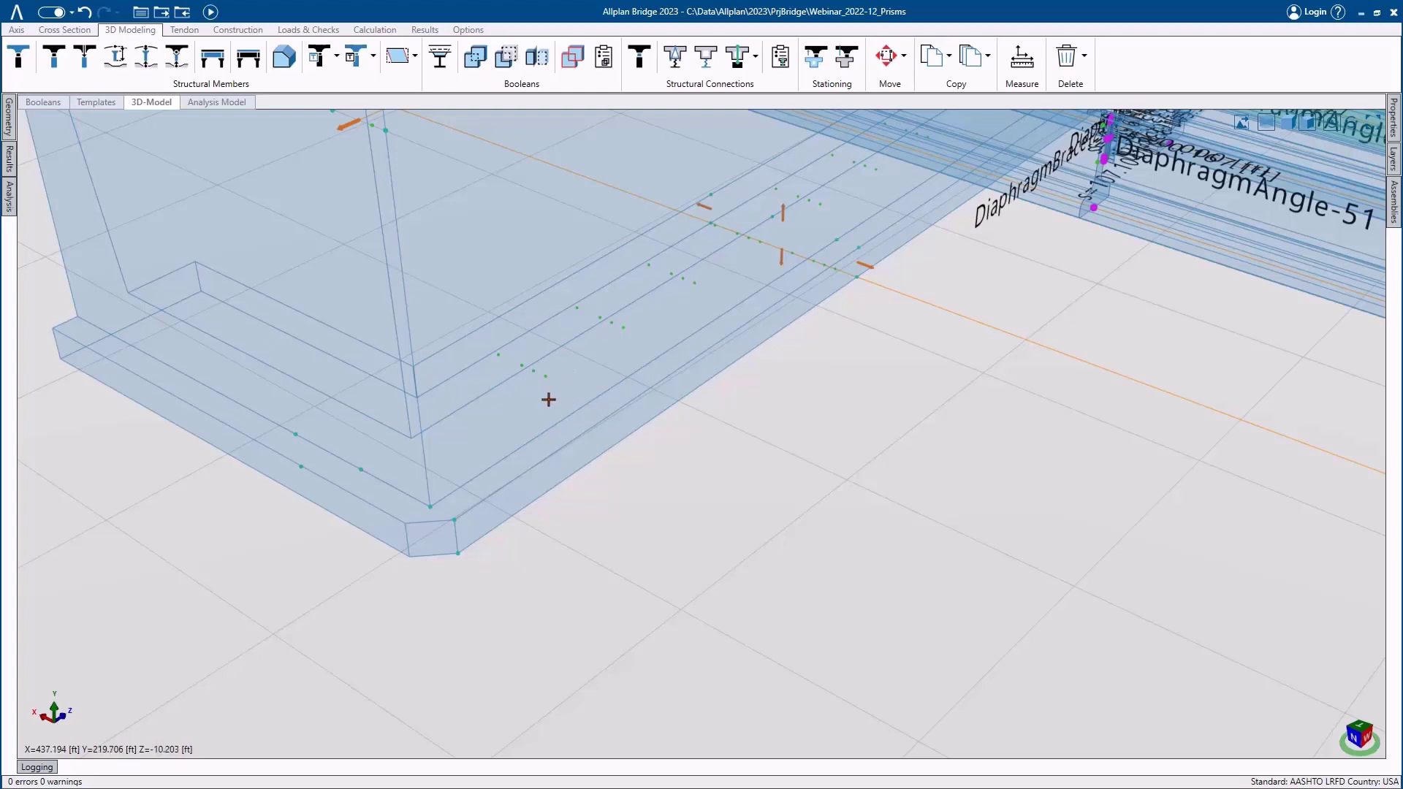
# - Create a new prism named Drain01 from the Drain prism template
pyautogui.moveTo(9, 125)
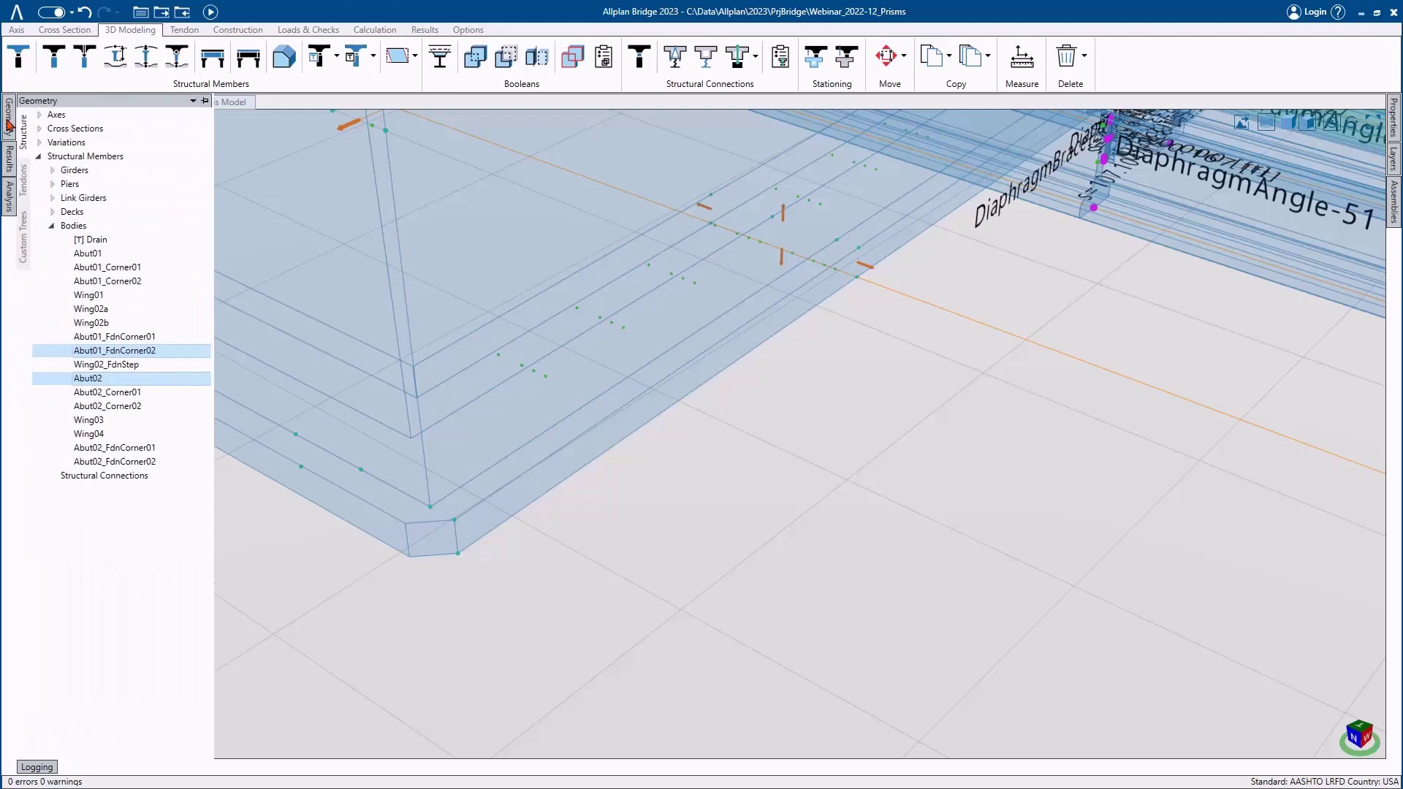
pyautogui.rightClick(107, 245)
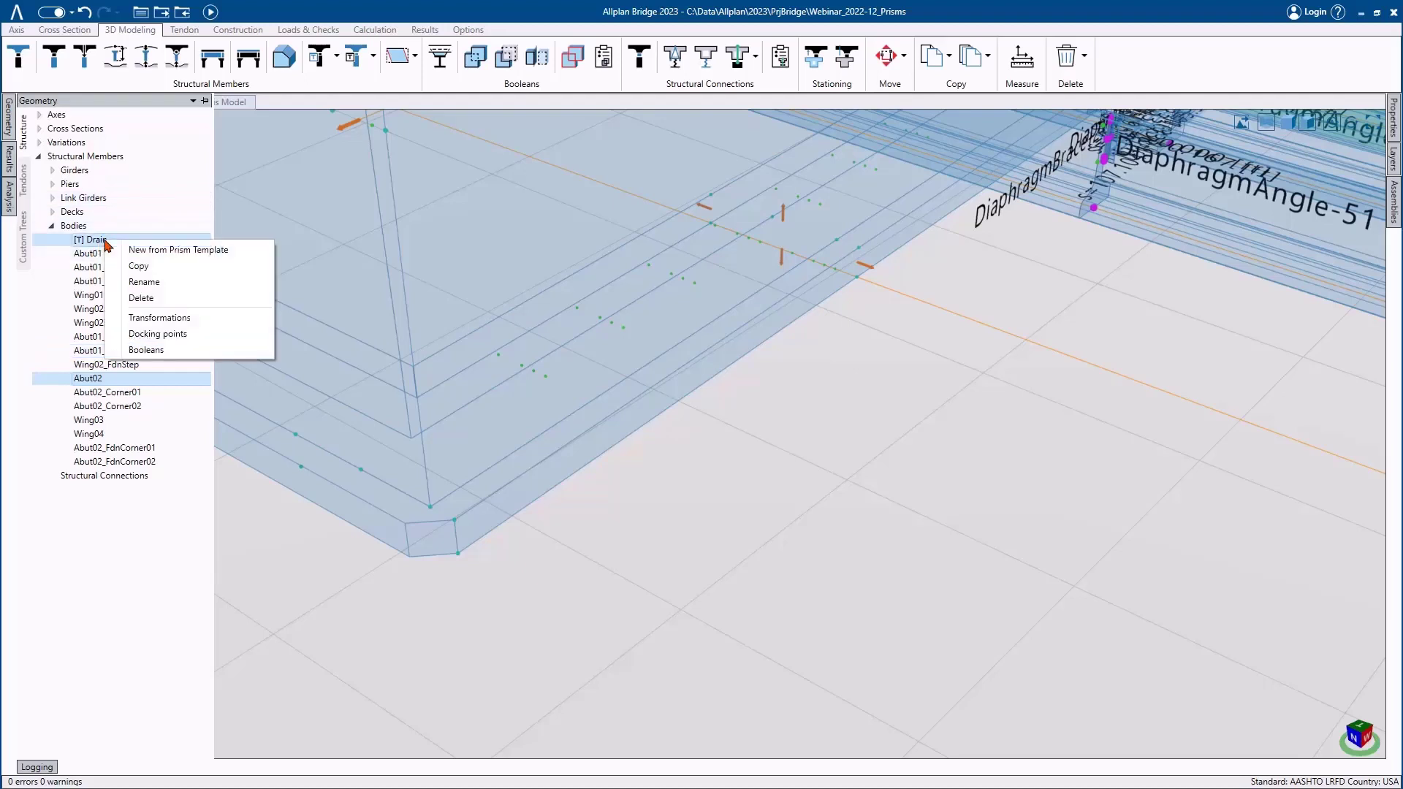
pyautogui.click(204, 252)
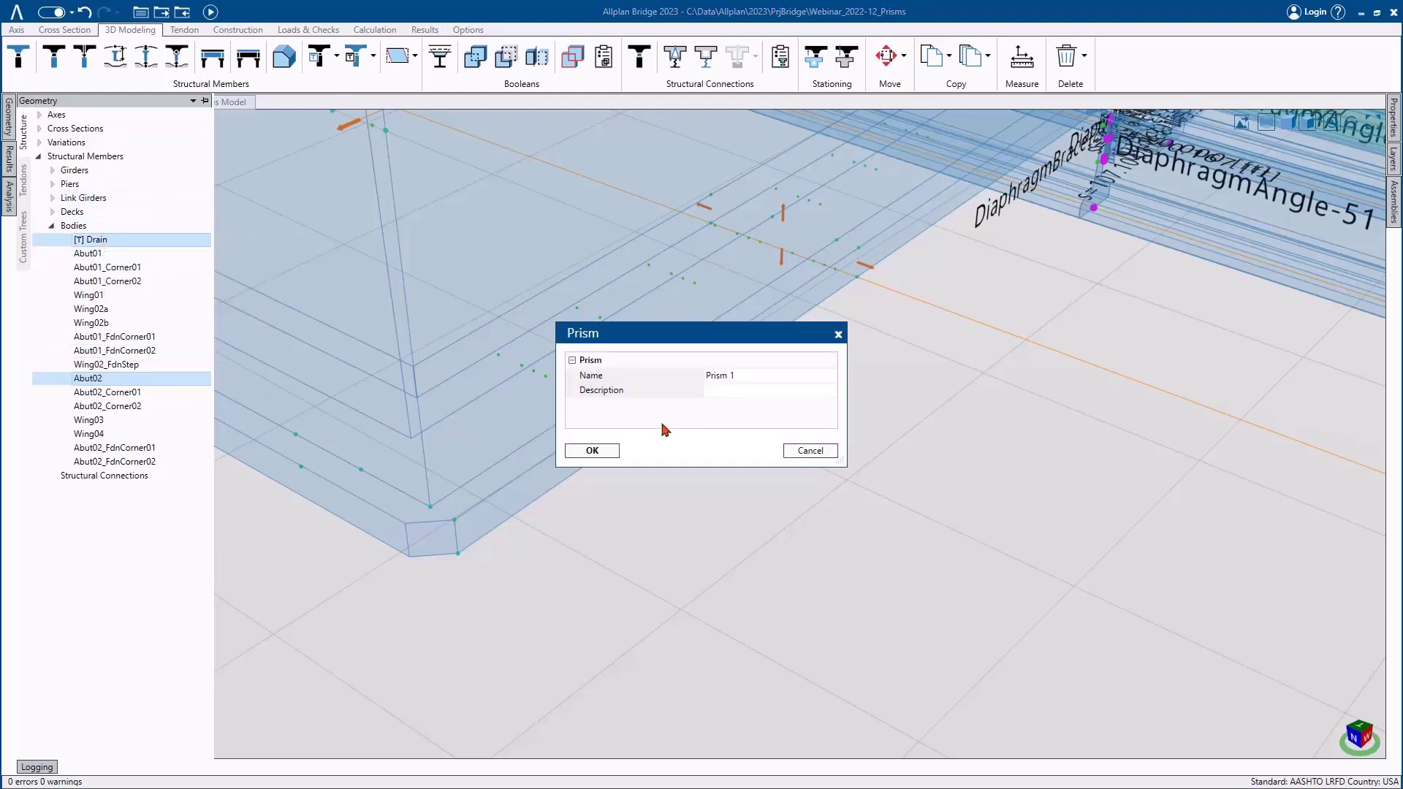
pyautogui.click(761, 375)
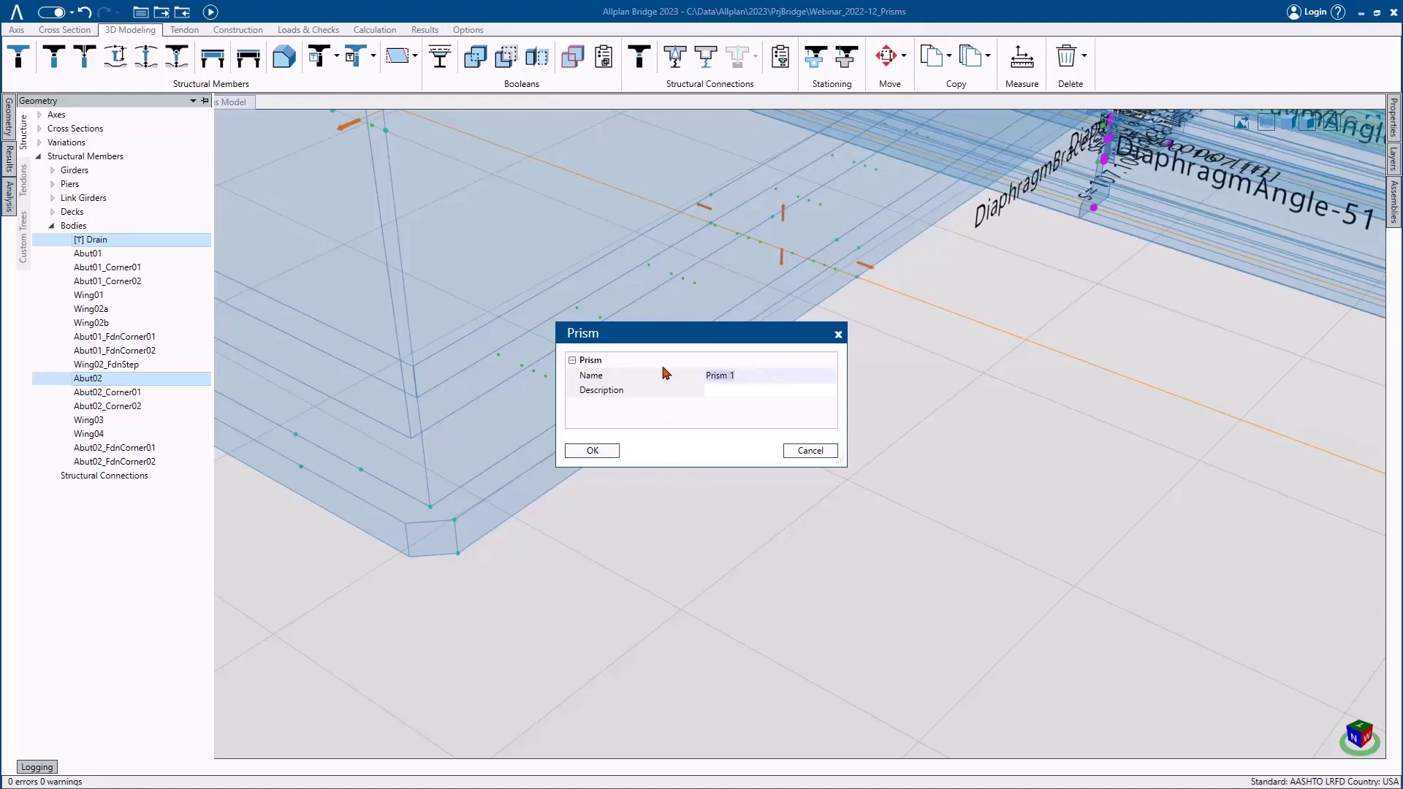
pyautogui.write('Drain01')
pyautogui.click(596, 450)
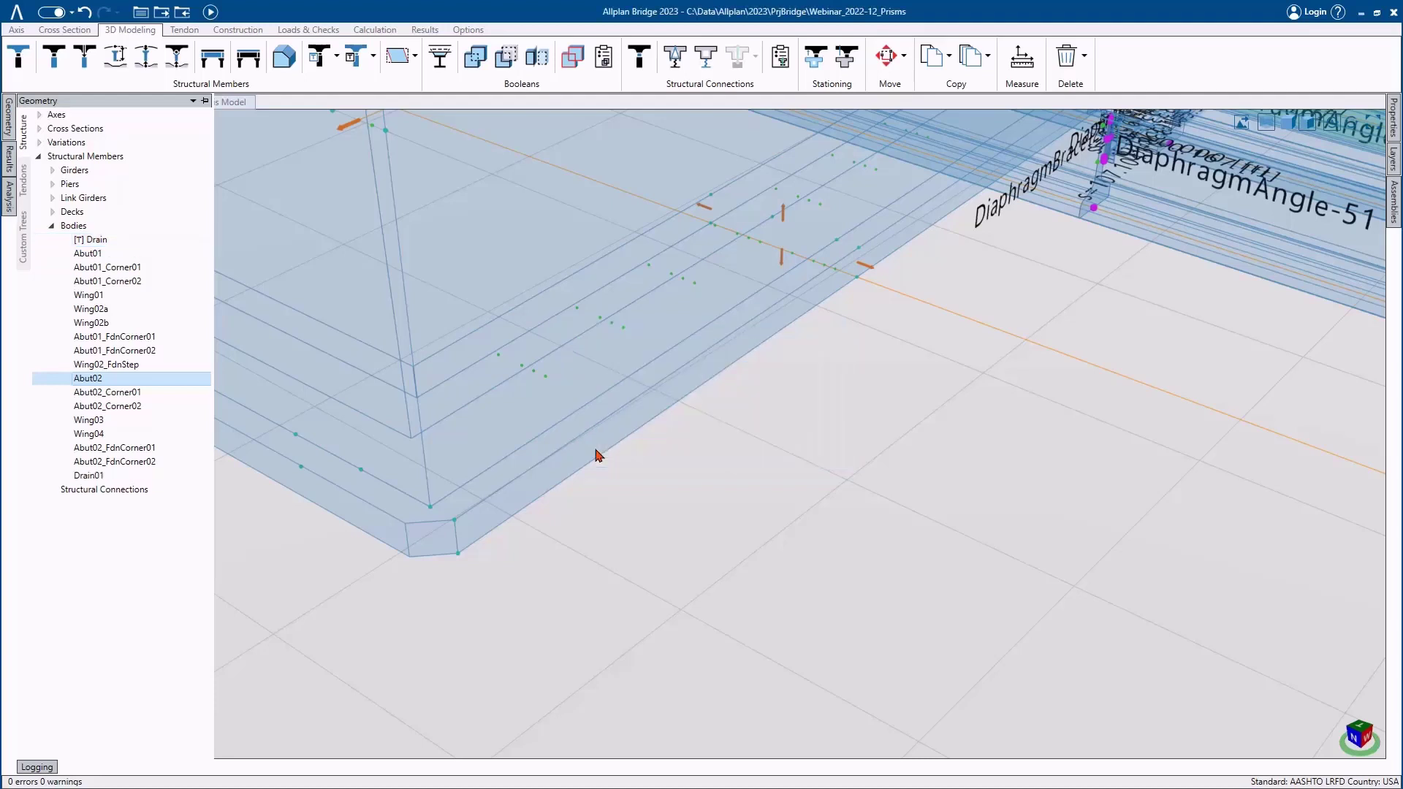
# - Position Drain01 through the wall thickness of Abut02 using the pair of reference points nearest the foundation corner
pyautogui.click(1393, 120)
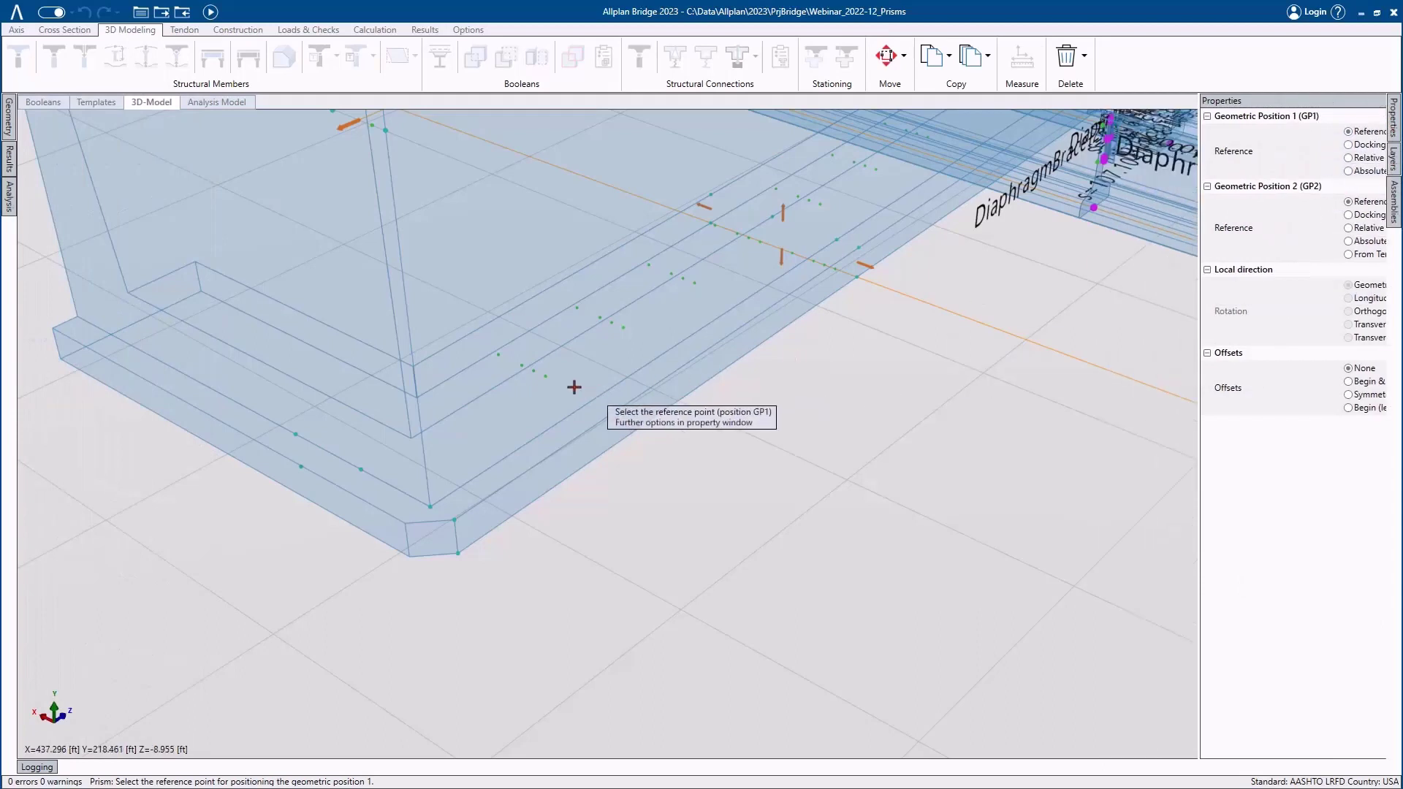
pyautogui.scroll(3, 573, 385)
pyautogui.click(479, 342)
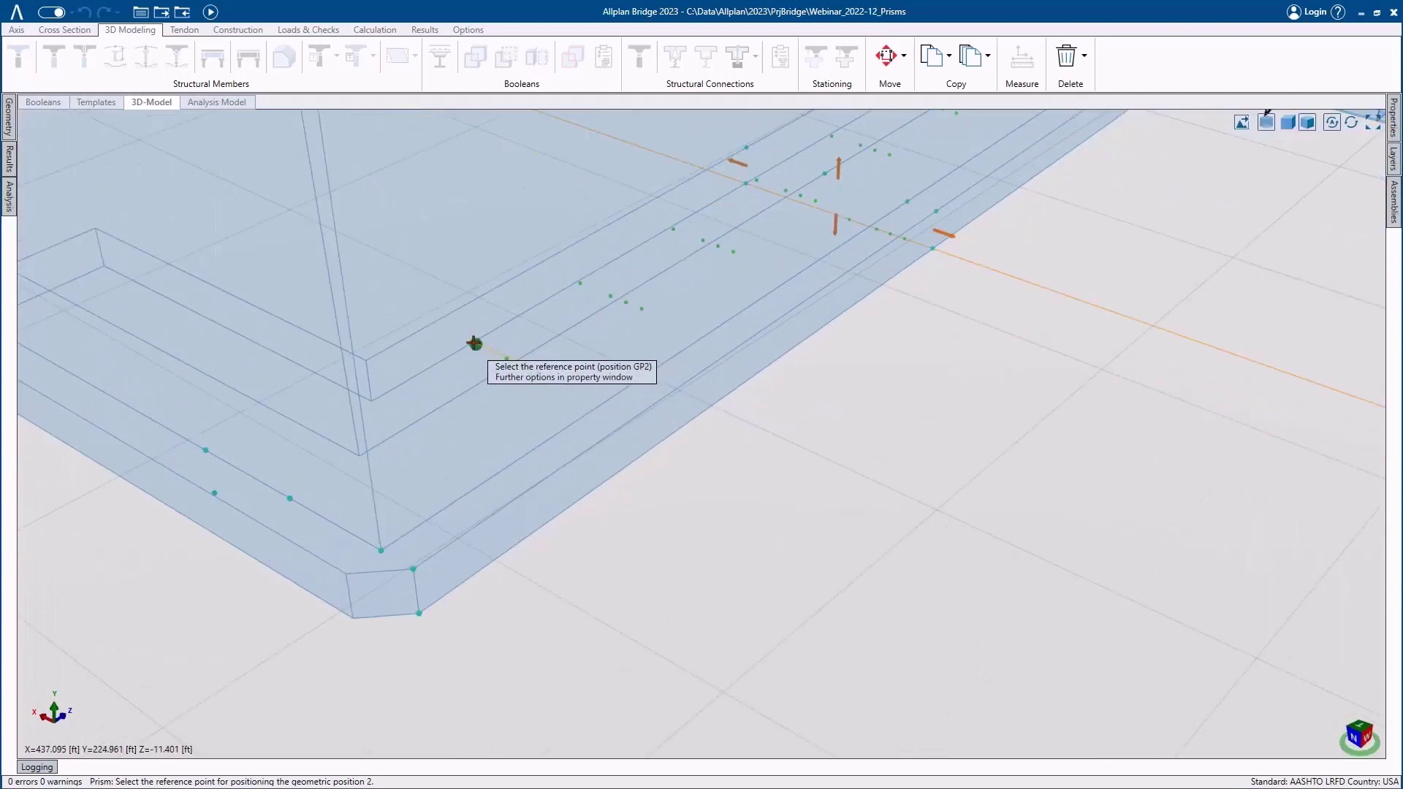
pyautogui.click(473, 344)
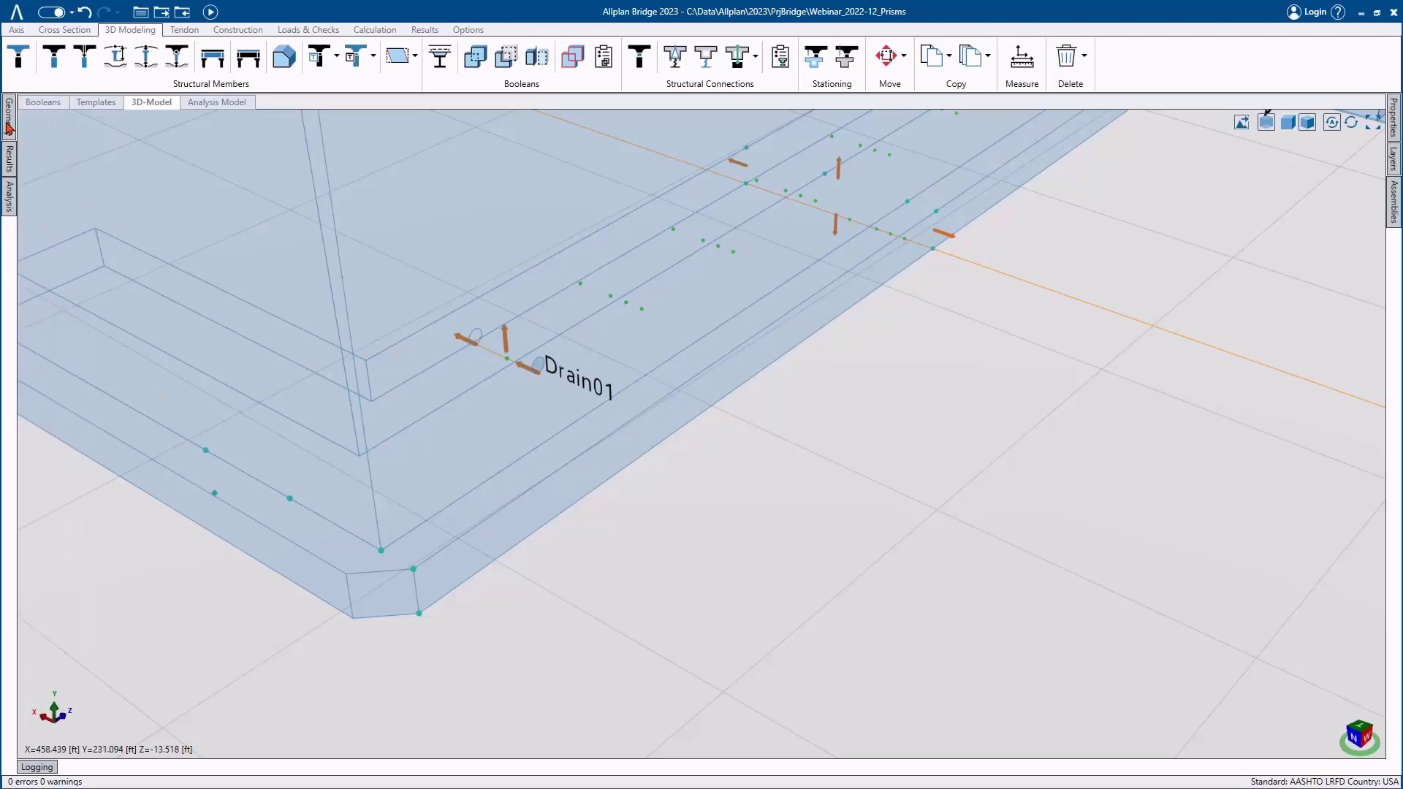
pyautogui.moveTo(9, 158)
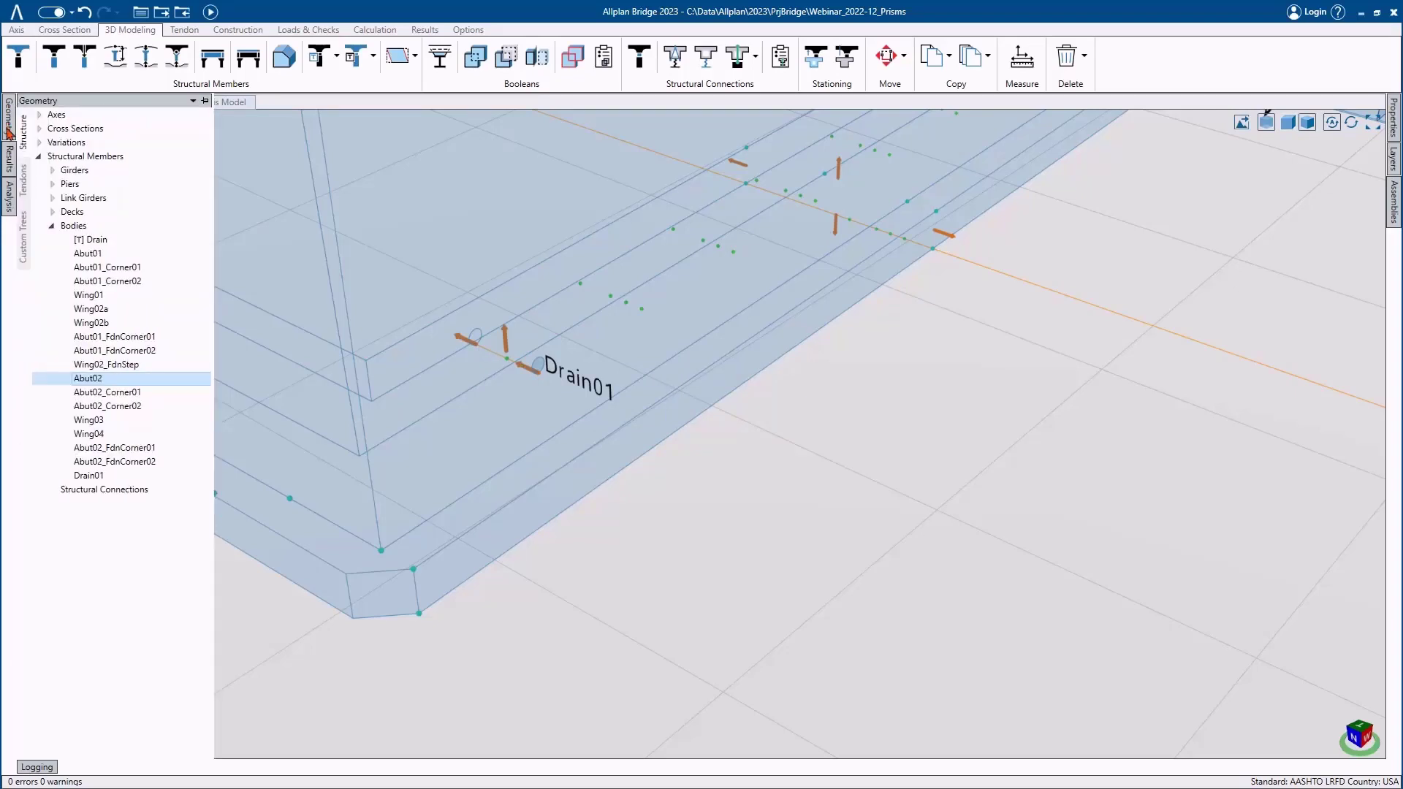
pyautogui.moveTo(10, 117)
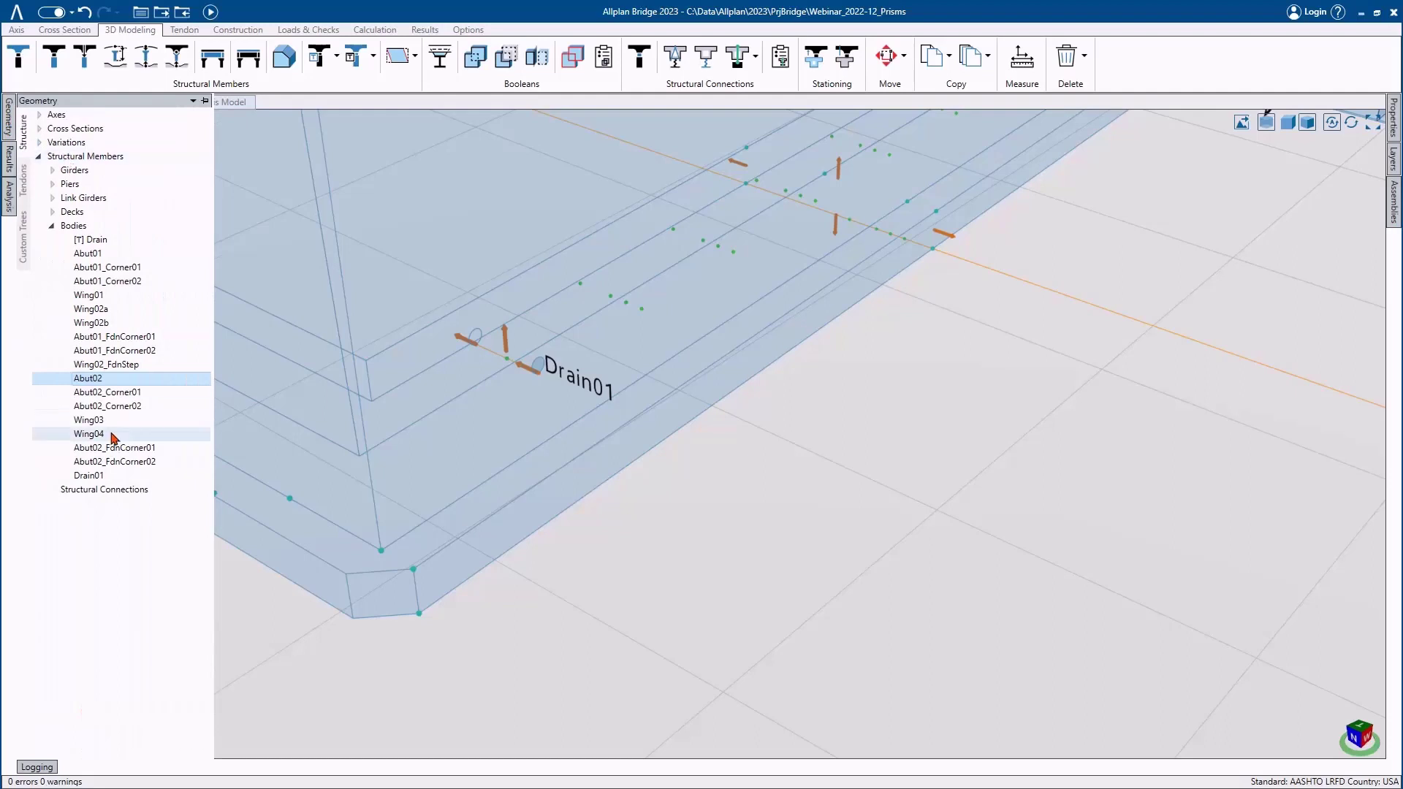
# - Create multiple copies of Drain01, placing Drain02, Drain03 and Drain04 through the wall at the next successive pairs of reference points
pyautogui.rightClick(114, 477)
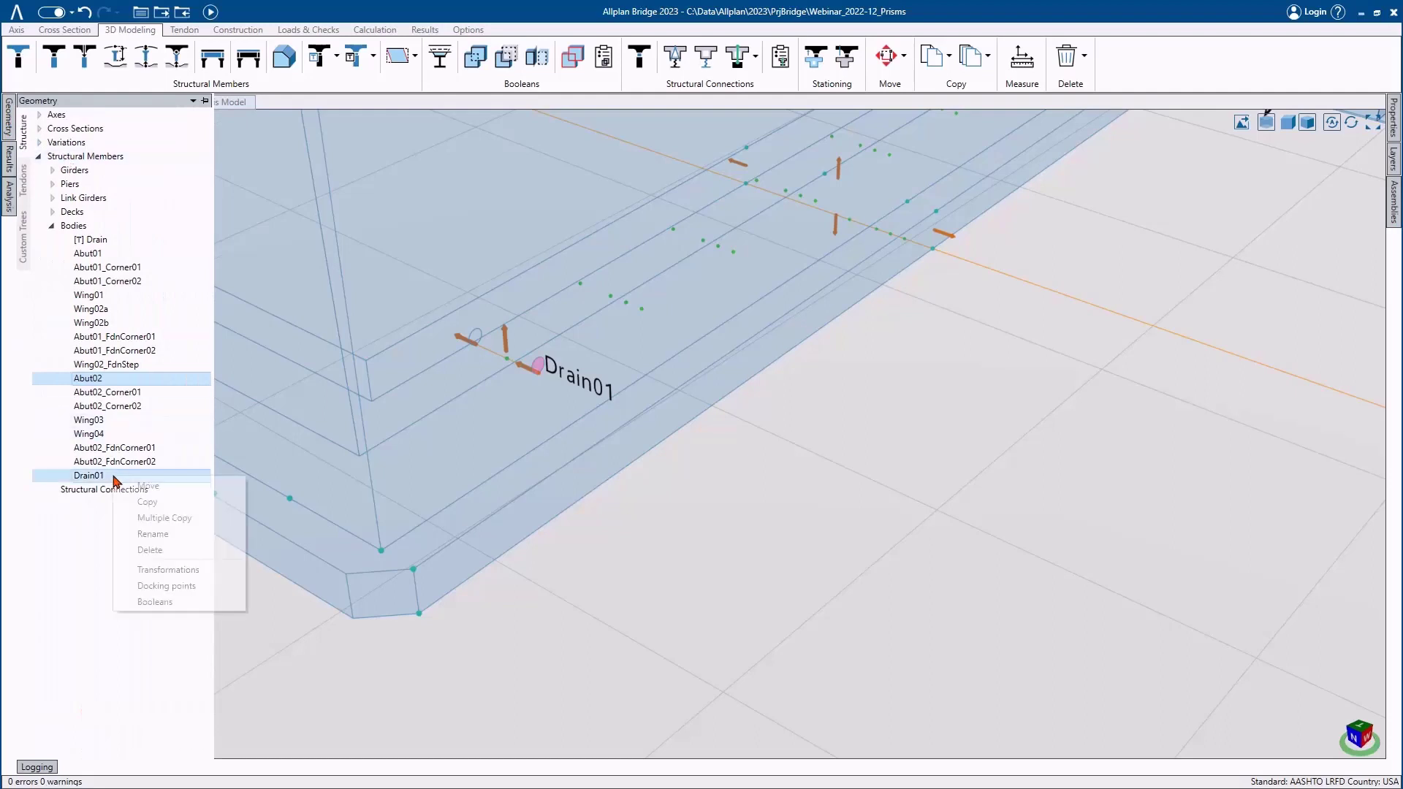
pyautogui.click(164, 517)
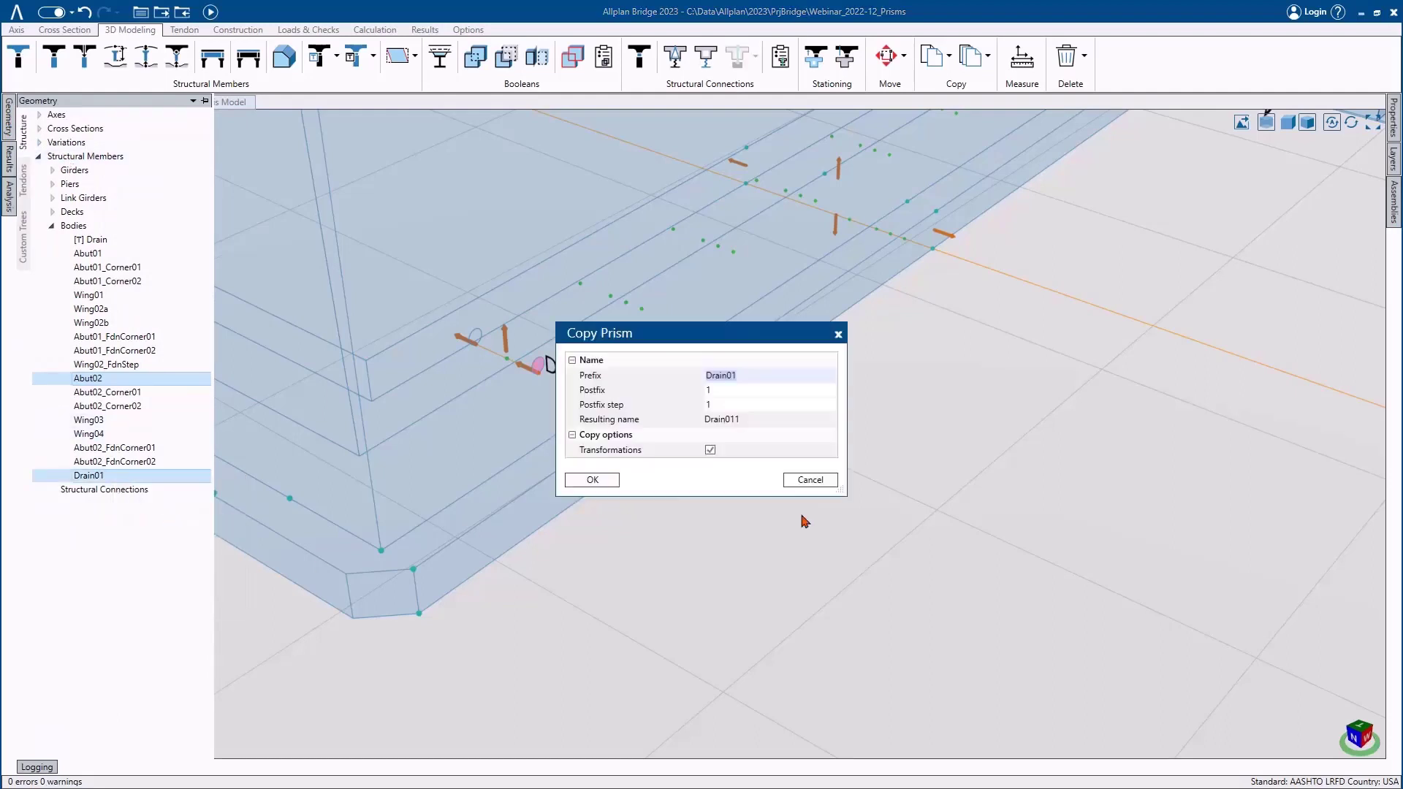
pyautogui.click(768, 376)
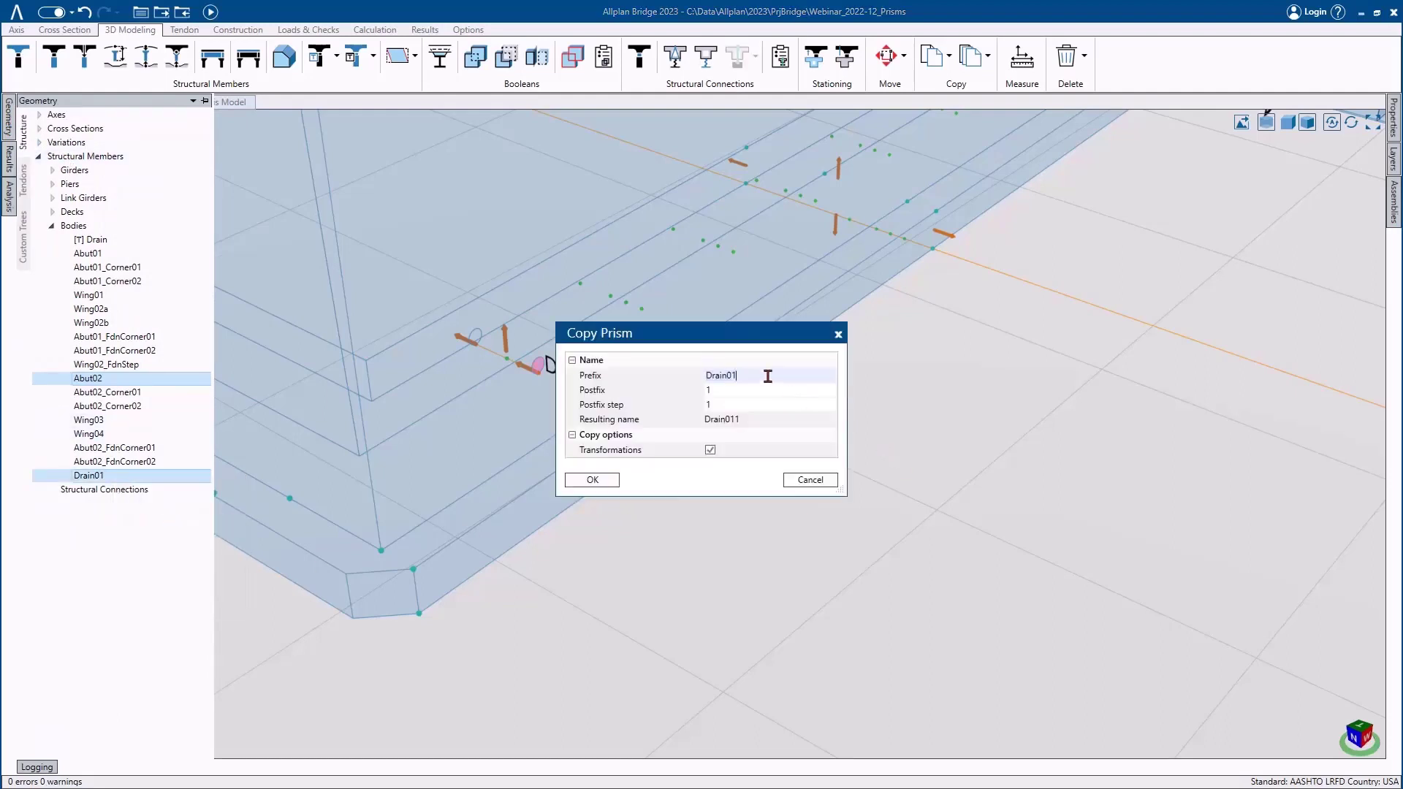
pyautogui.click(593, 480)
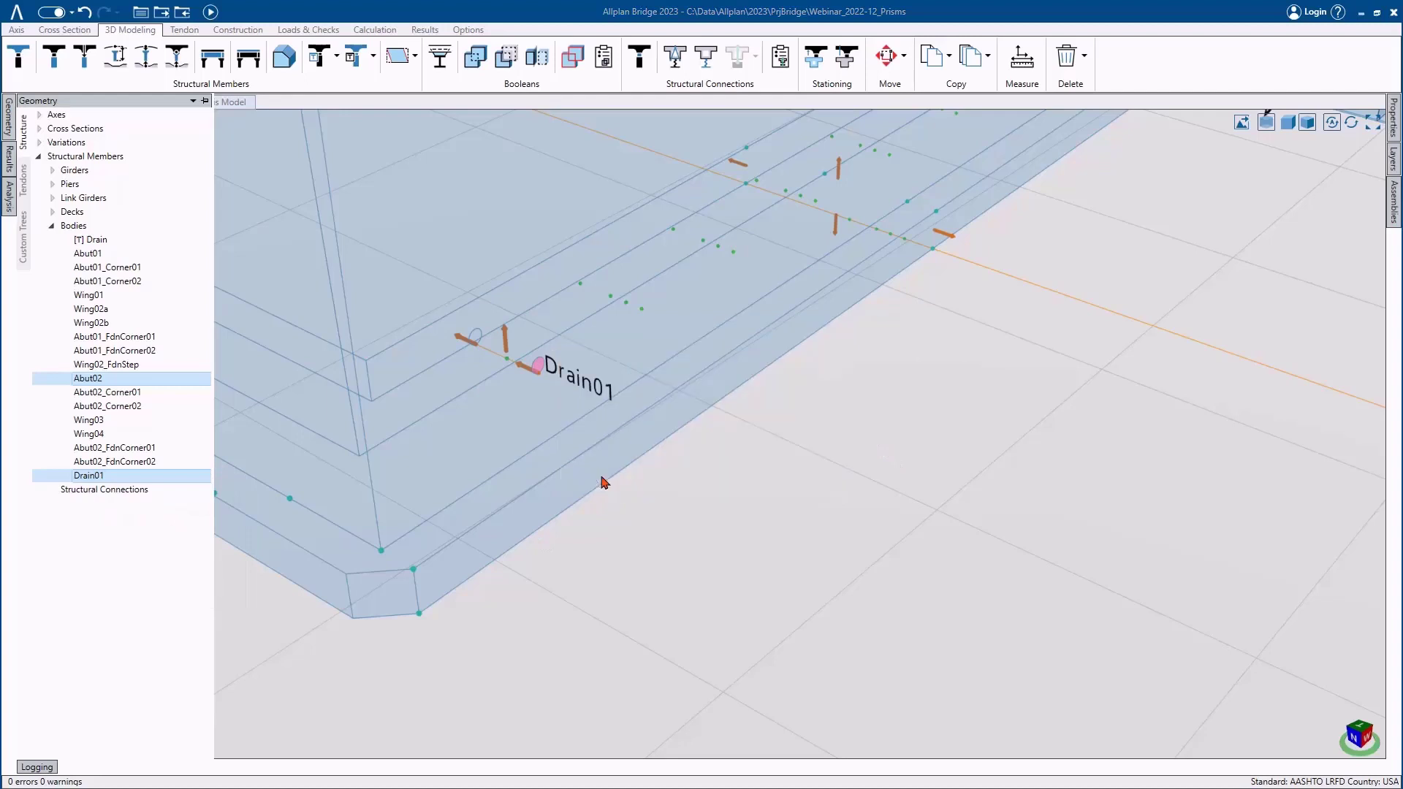
pyautogui.click(580, 280)
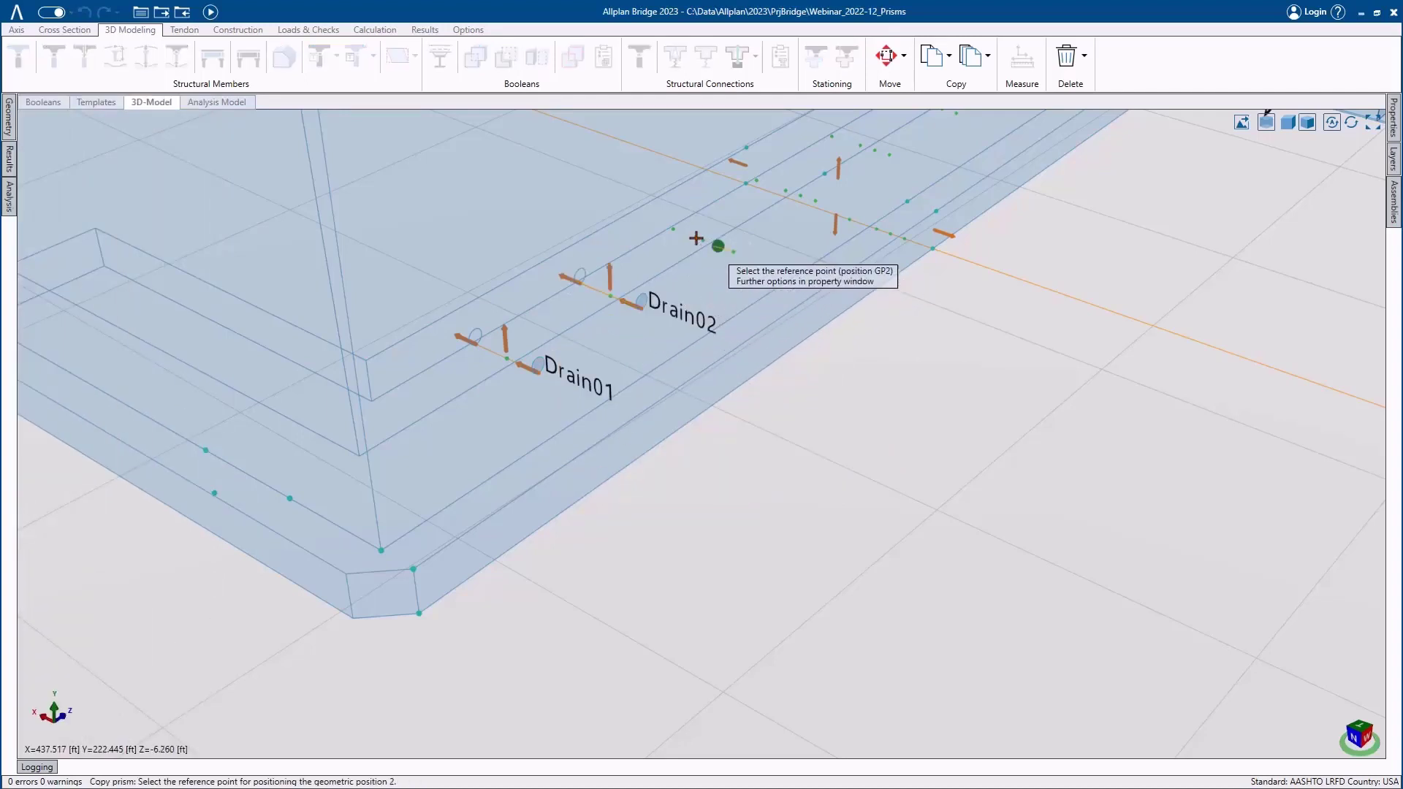
pyautogui.click(673, 229)
pyautogui.moveTo(808, 255); pyautogui.dragTo(802, 223, button='middle')
pyautogui.click(856, 191)
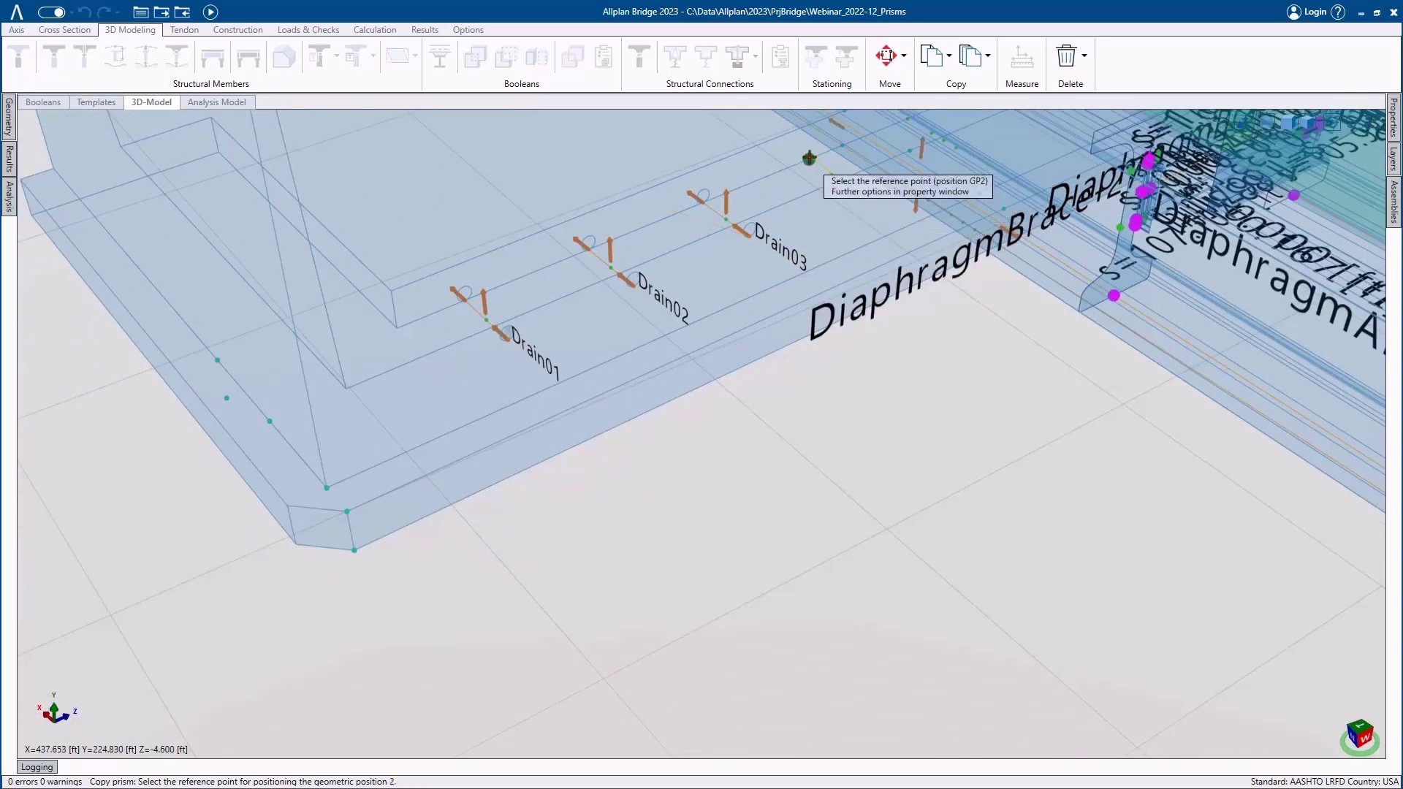
pyautogui.click(757, 319)
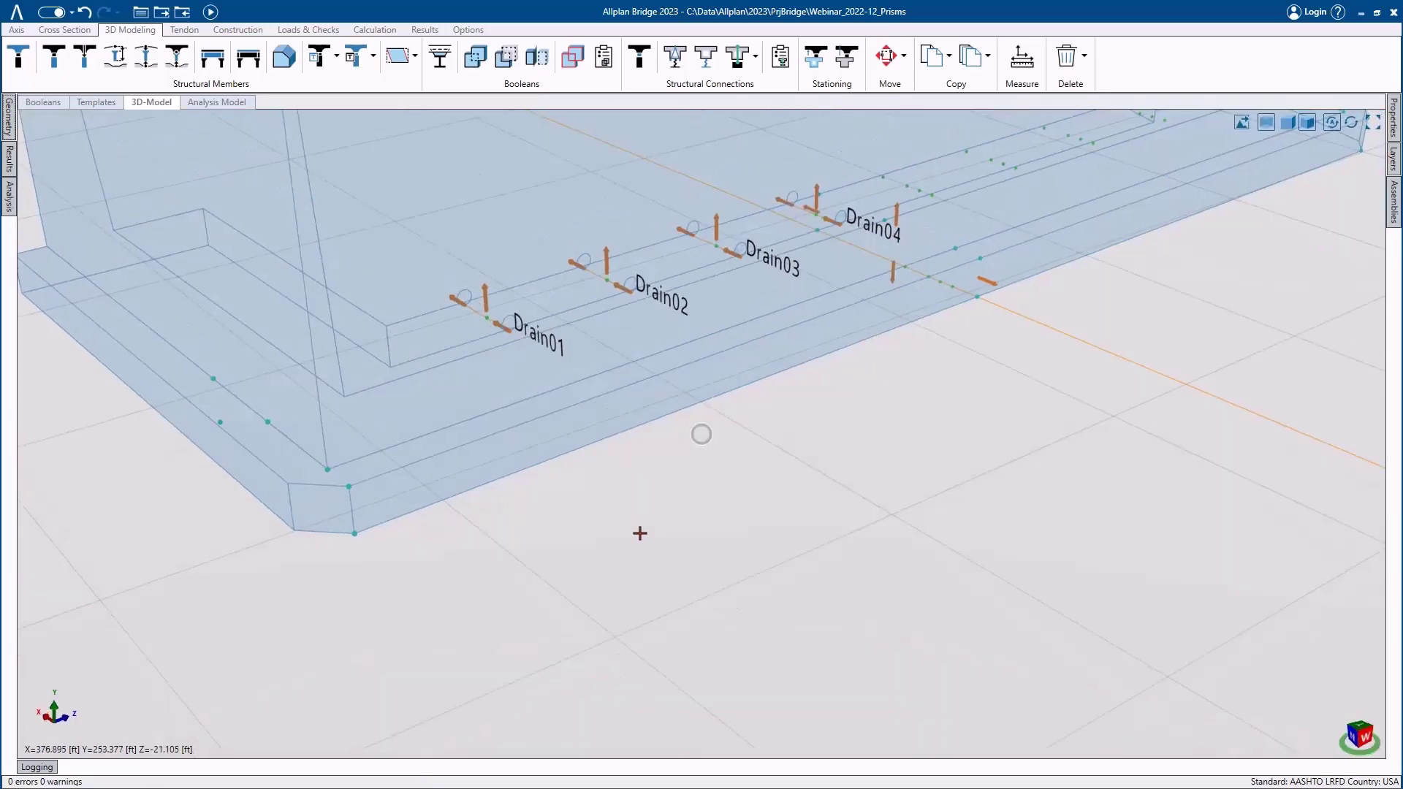
# - Switch the 3D view to shaded display and examine the four drains from the side of Abut02
pyautogui.click(1266, 123)
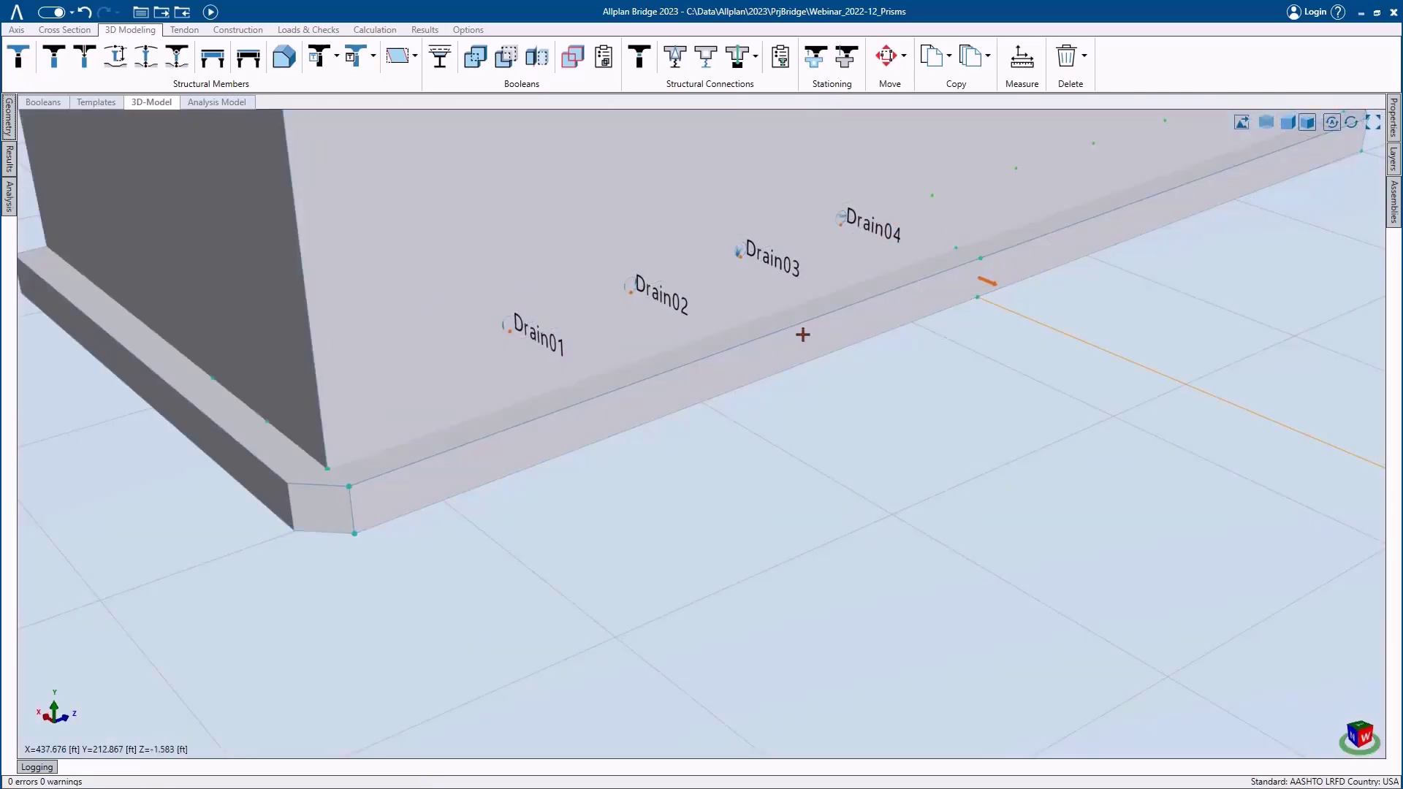
pyautogui.moveTo(405, 355); pyautogui.dragTo(890, 335, button='middle')
pyautogui.scroll(-3, 639, 402)
pyautogui.moveTo(313, 426); pyautogui.dragTo(4, 478, button='middle')
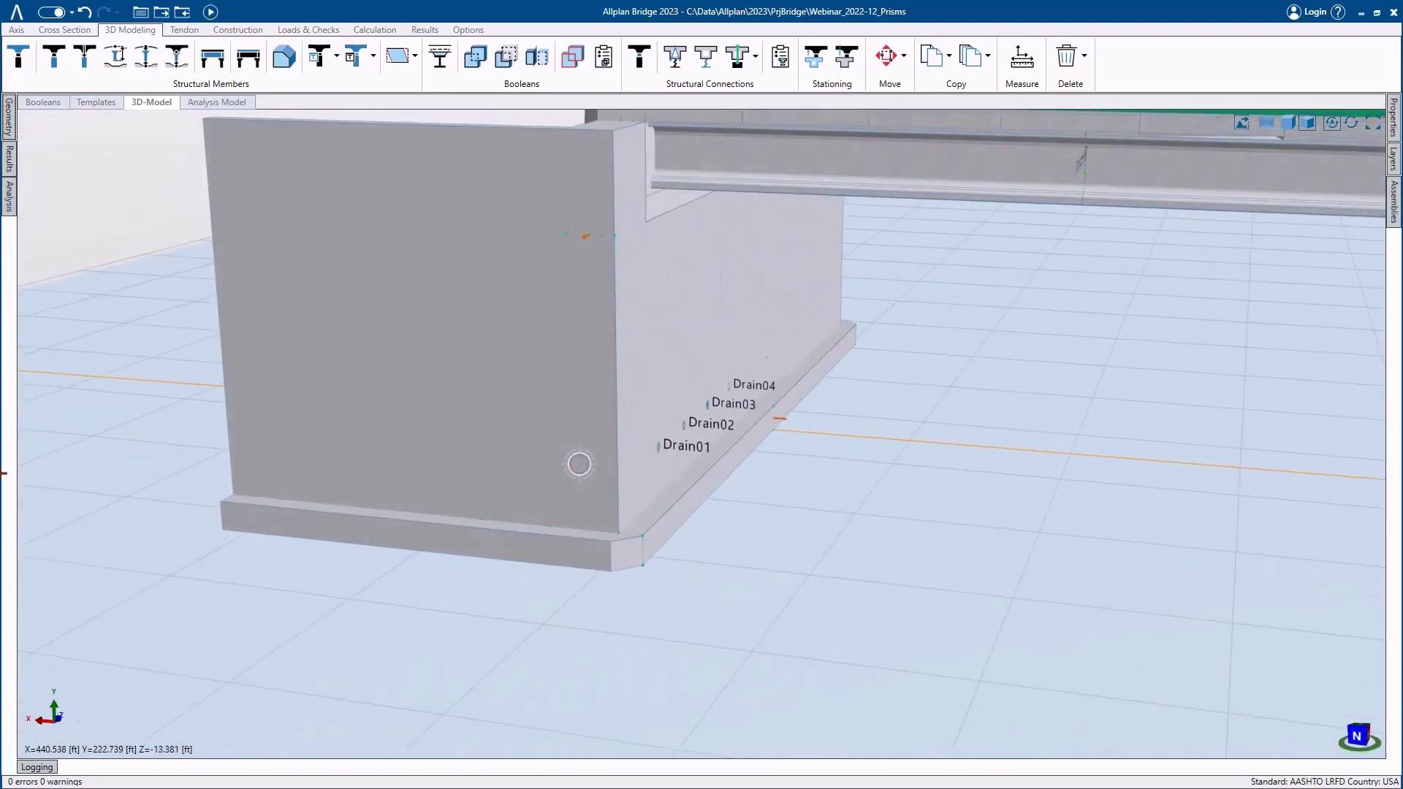
# - Set the lengths of Drain01 to Drain04 to offsets of -1 ft from GP1 and 2 ft from GP2, and recalculate the model
pyautogui.click(11, 129)
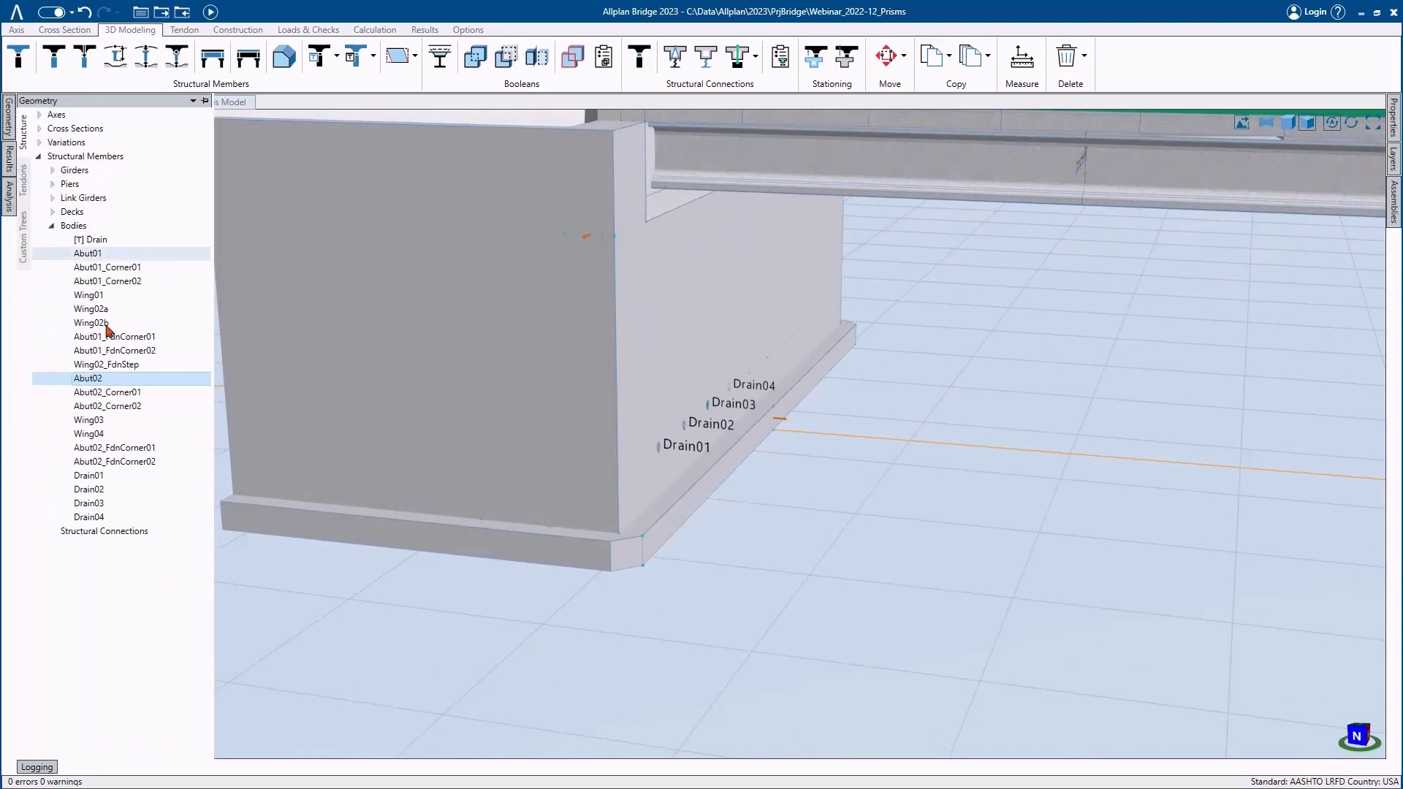
pyautogui.keyDown('ctrl'); pyautogui.click(120, 477); pyautogui.keyUp('ctrl')
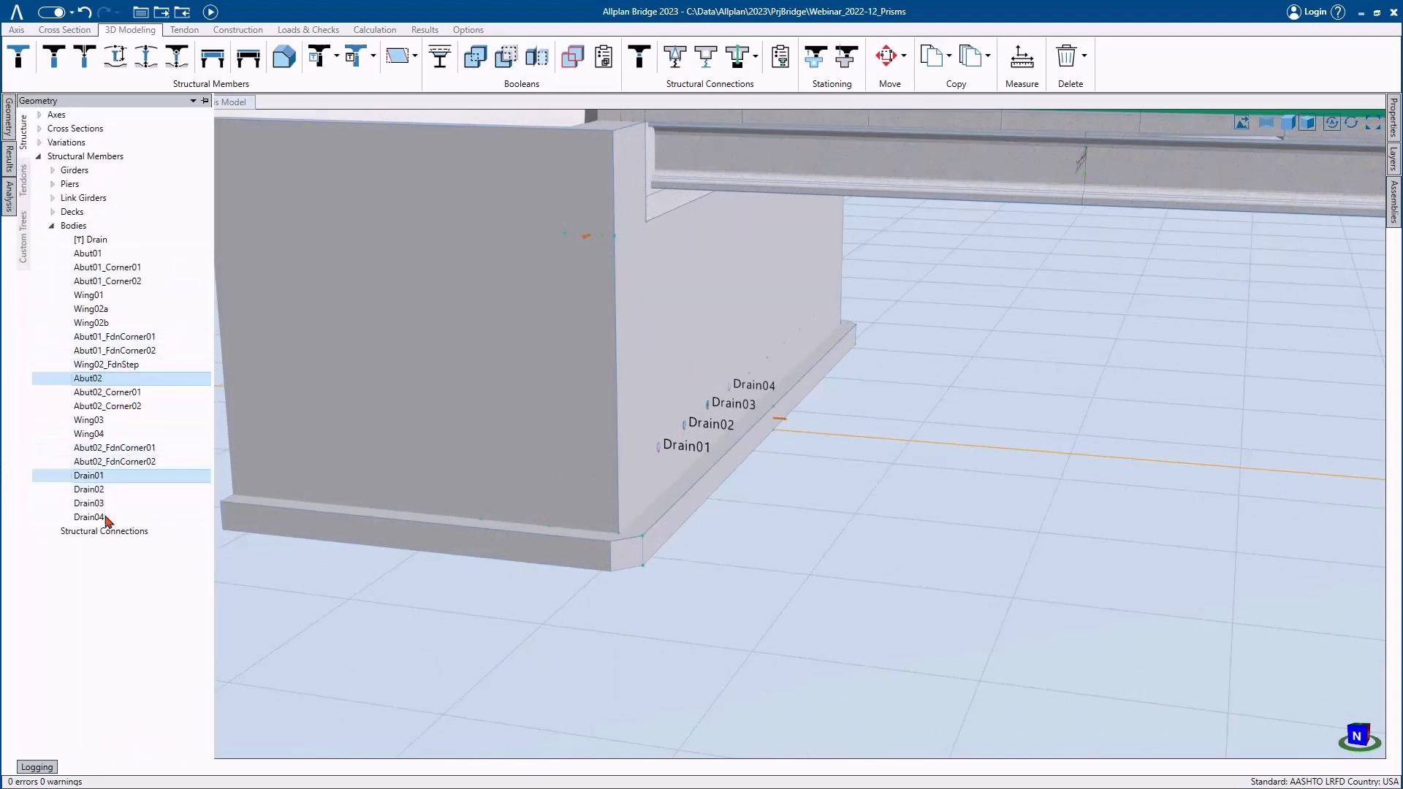
pyautogui.keyDown('ctrl'); pyautogui.keyDown('shift'); pyautogui.click(102, 517); pyautogui.keyUp('shift'); pyautogui.keyUp('ctrl')
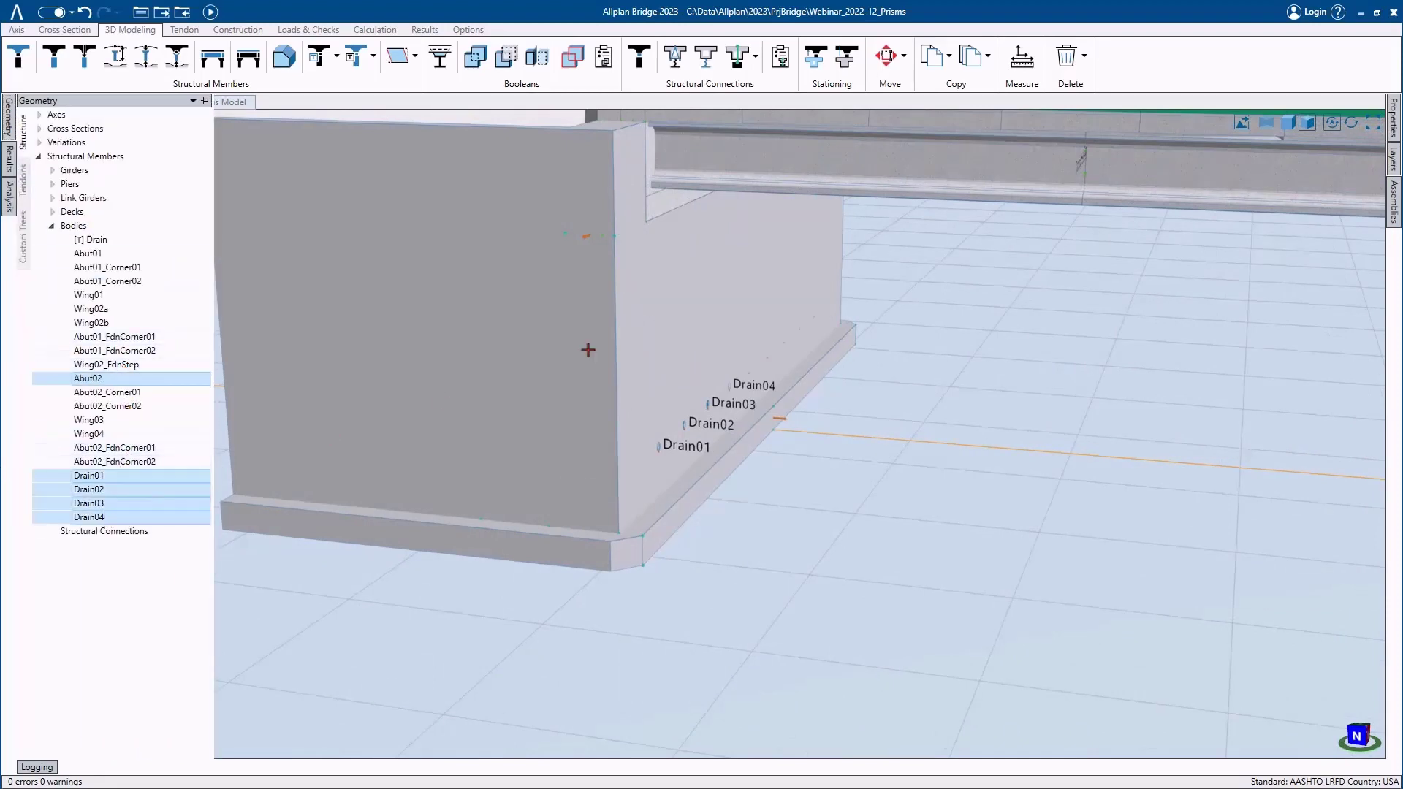
pyautogui.click(1393, 111)
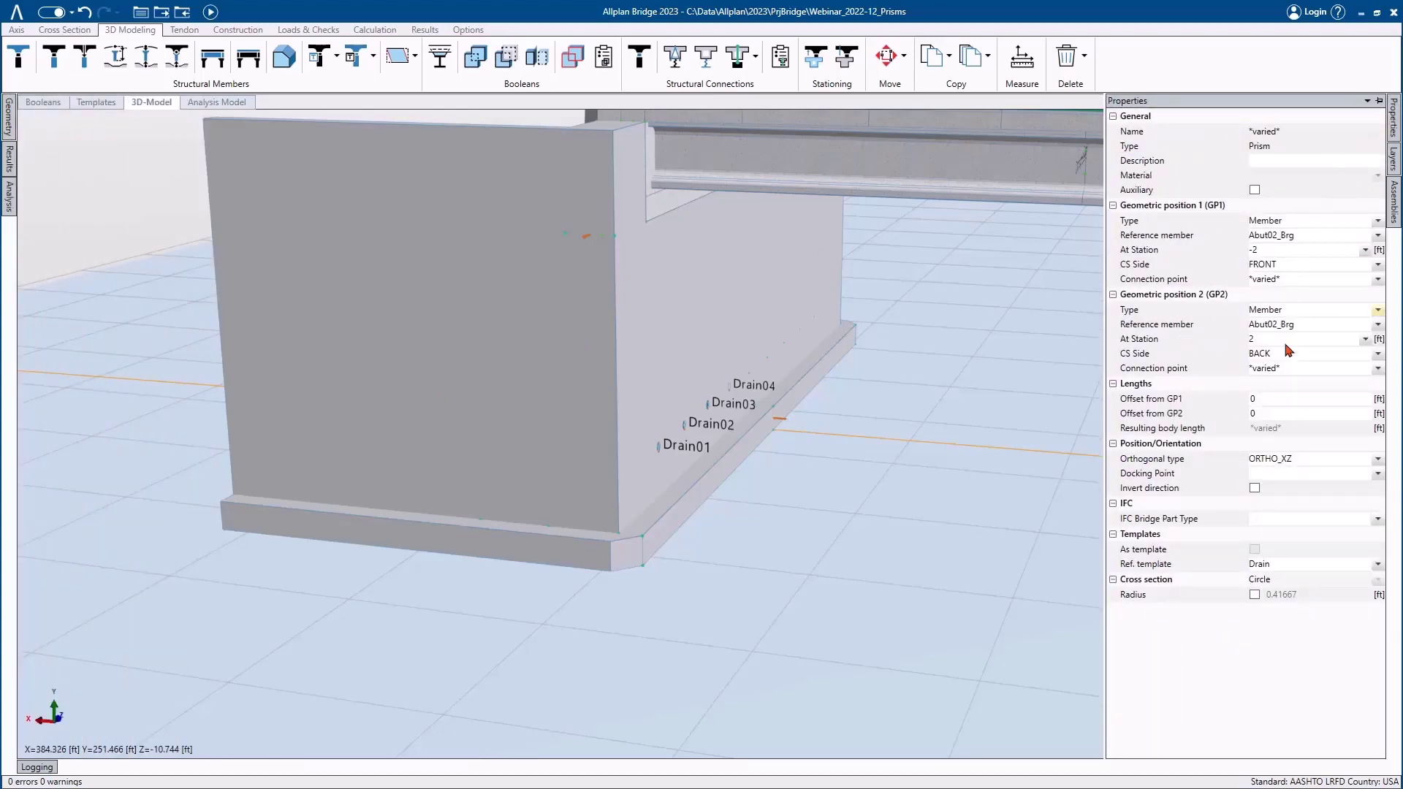
pyautogui.click(1298, 401)
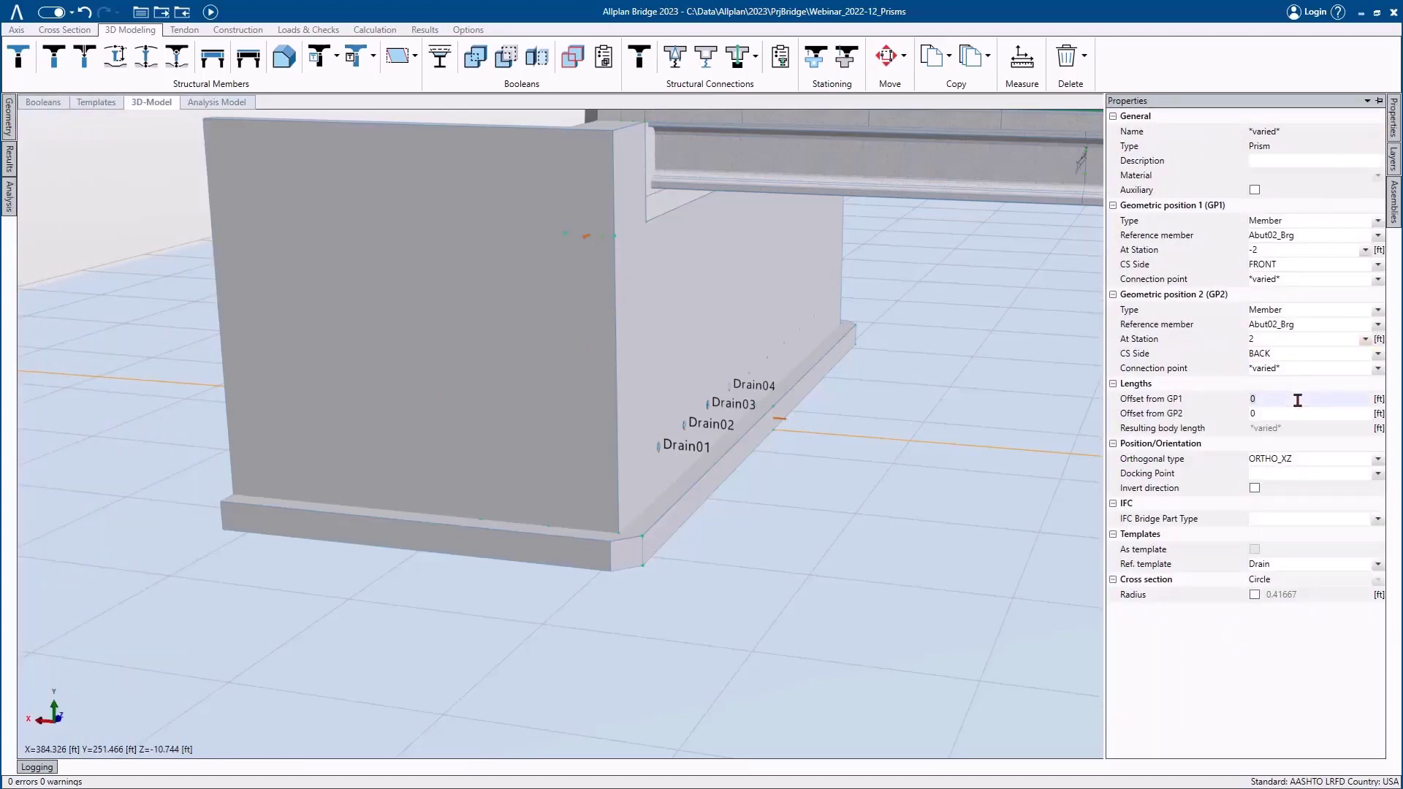
pyautogui.press('Tab')
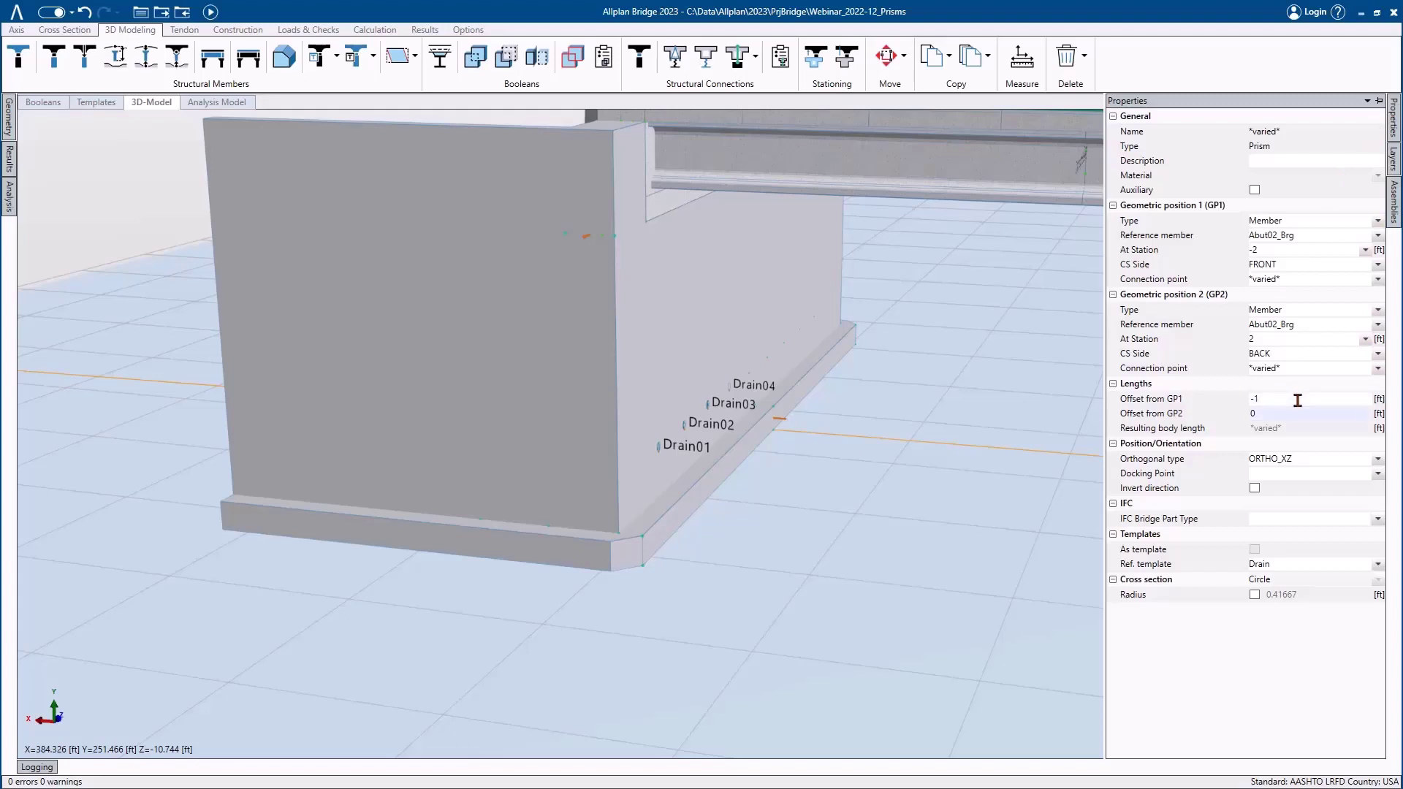
pyautogui.press('Tab')
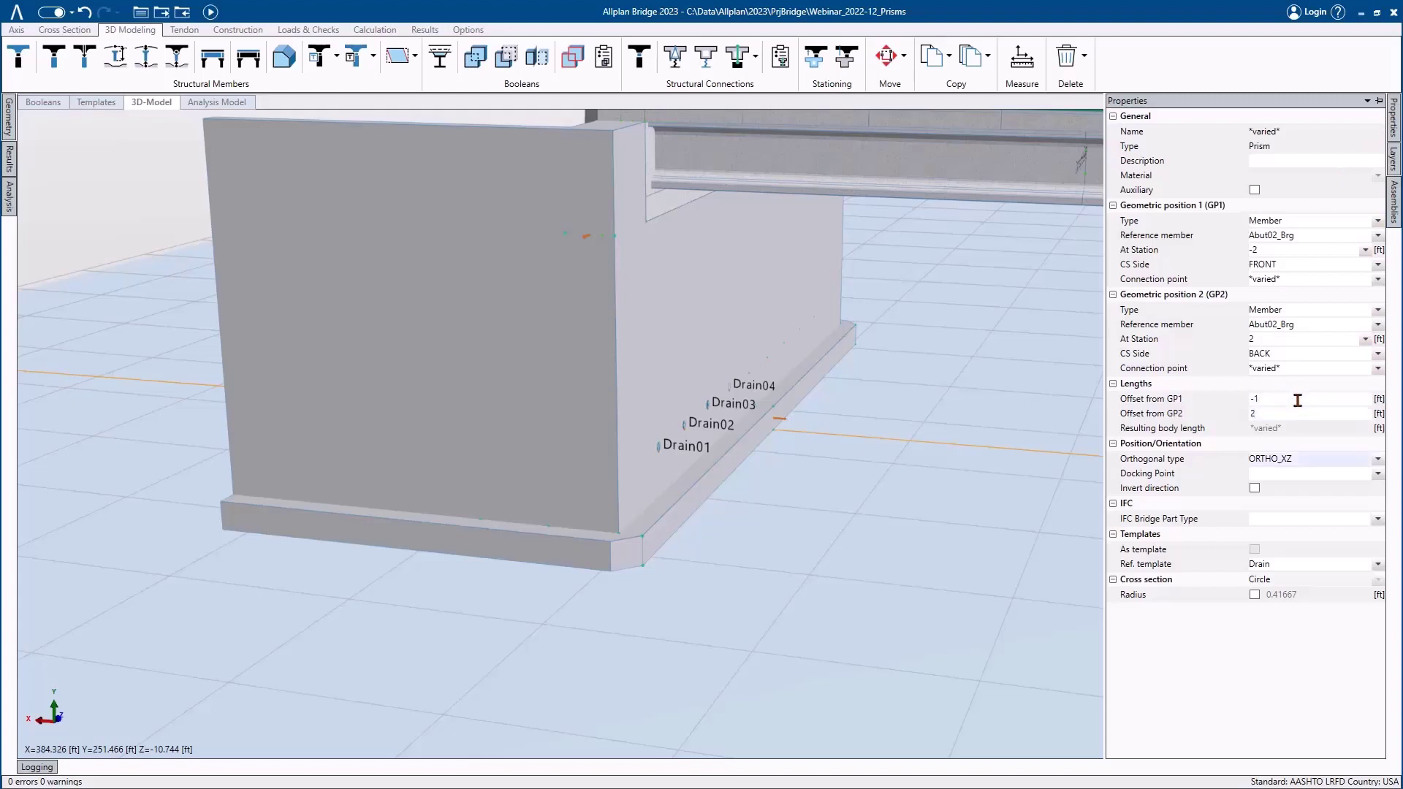
pyautogui.click(210, 11)
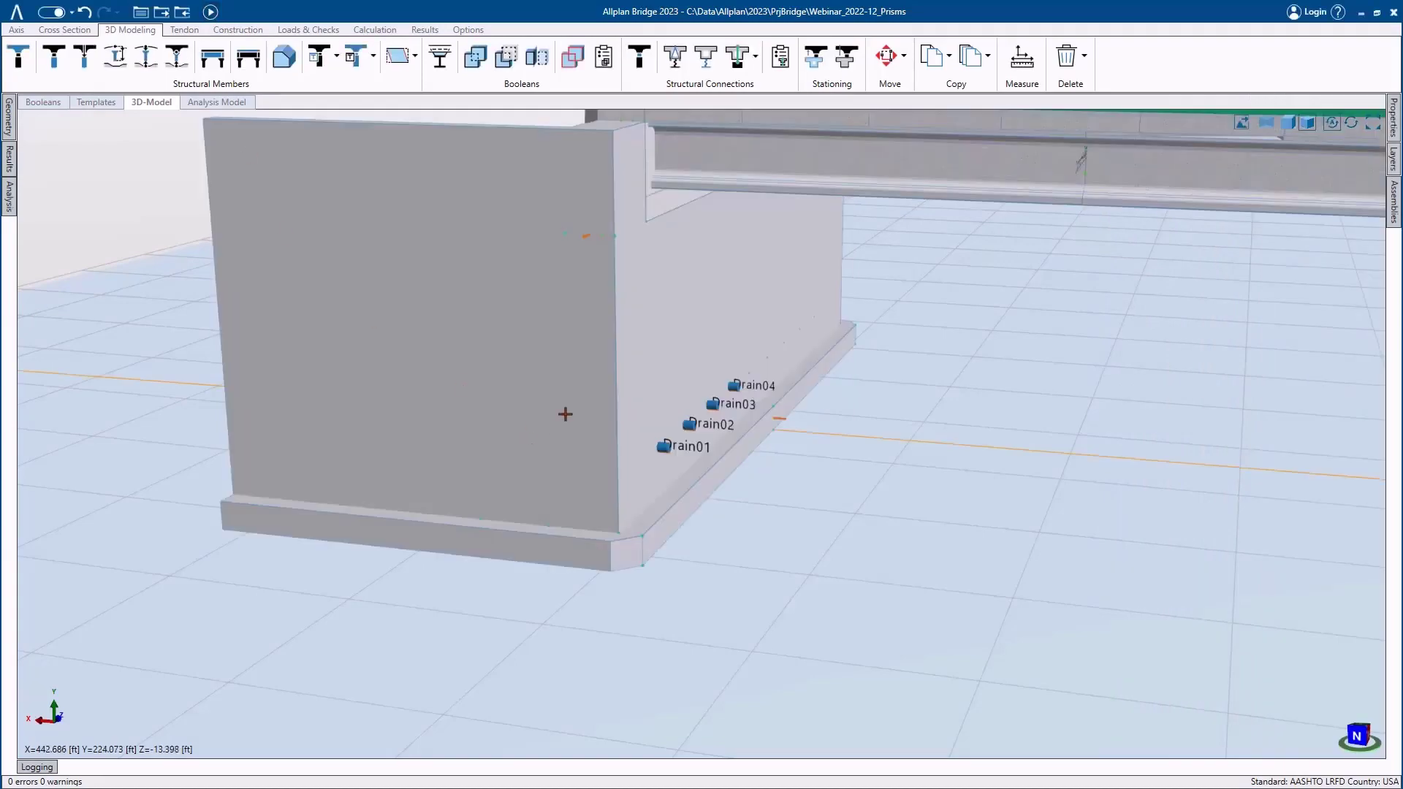
# - Subtract Drain01 from the abutment body Abut02
pyautogui.moveTo(577, 392); pyautogui.dragTo(453, 421, button='middle')
pyautogui.click(732, 324)
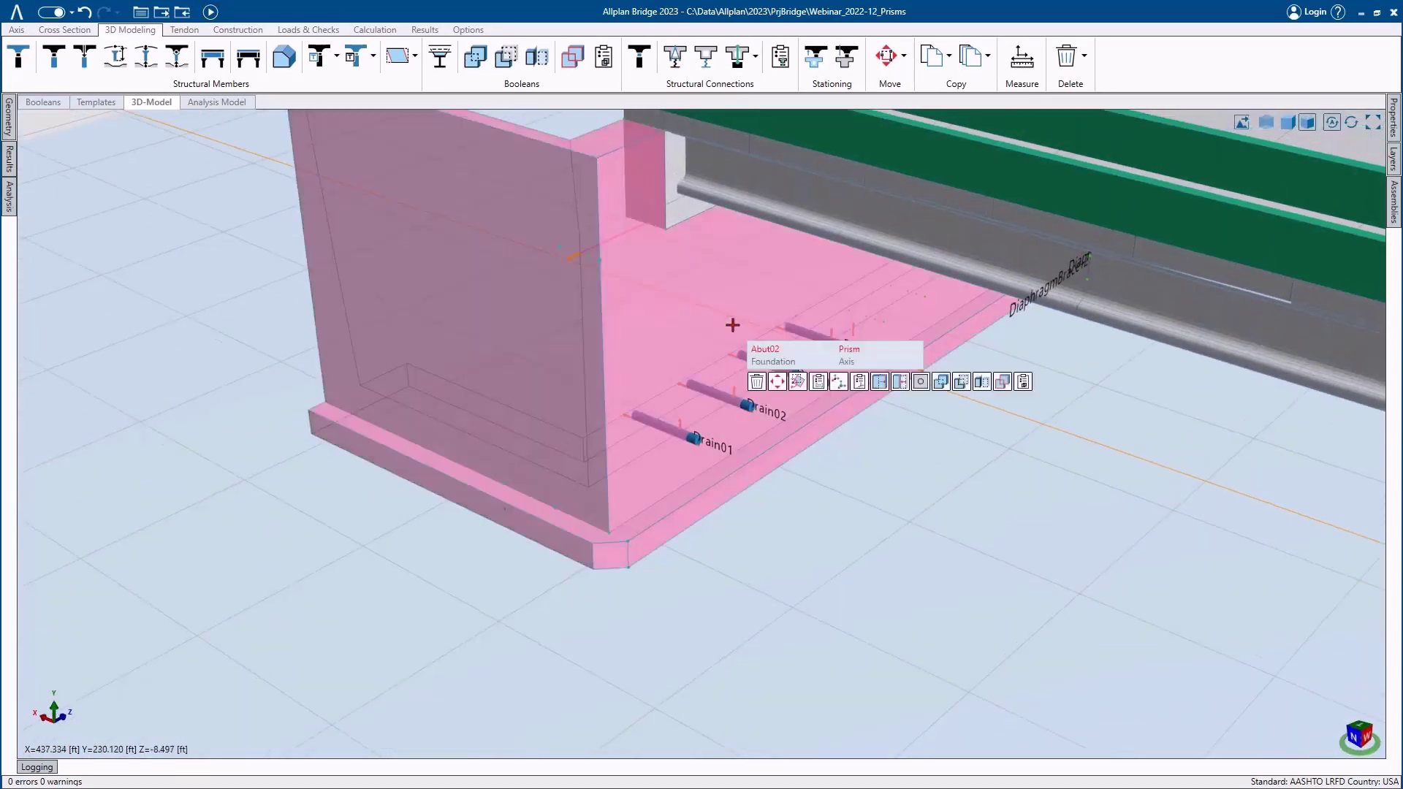
pyautogui.click(961, 383)
pyautogui.scroll(4, 812, 420)
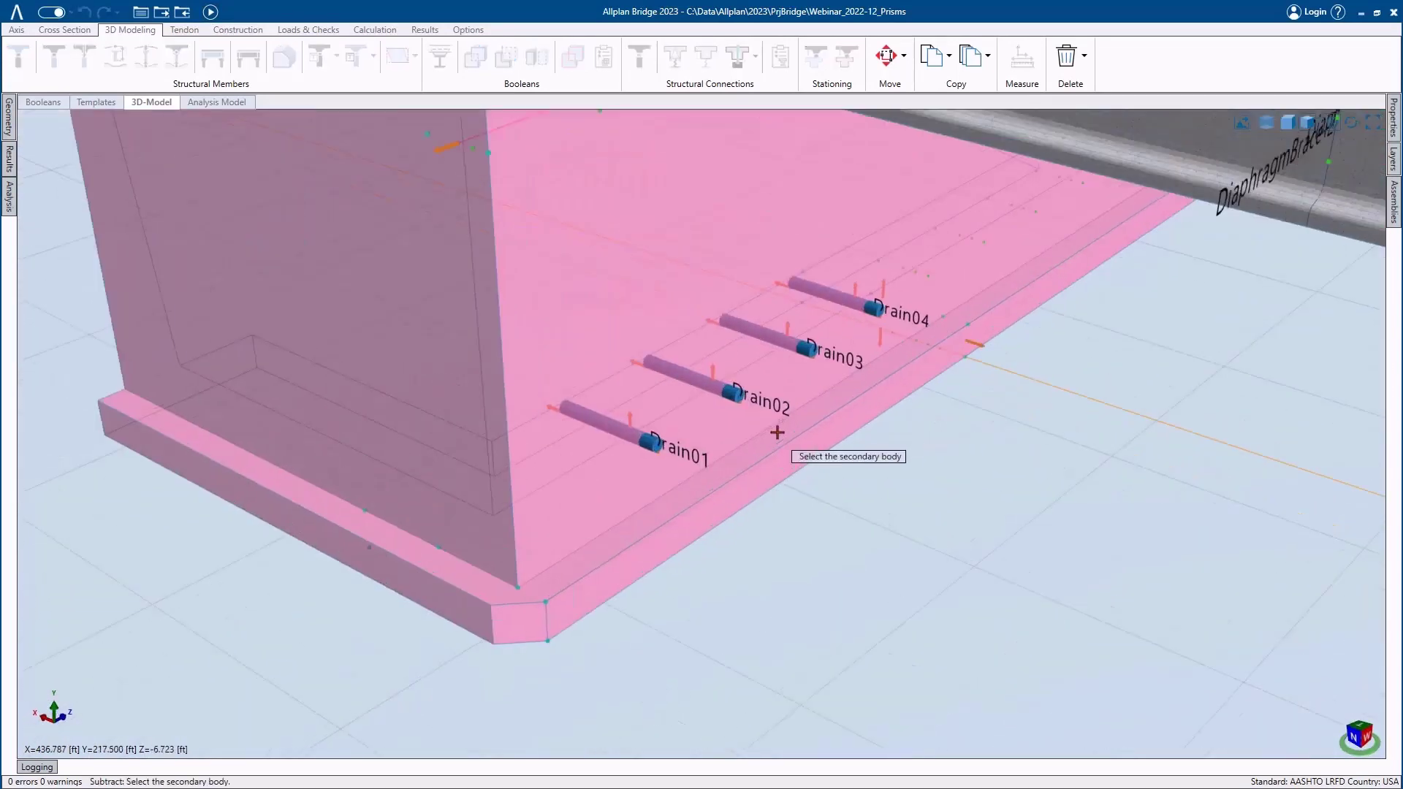
pyautogui.click(578, 434)
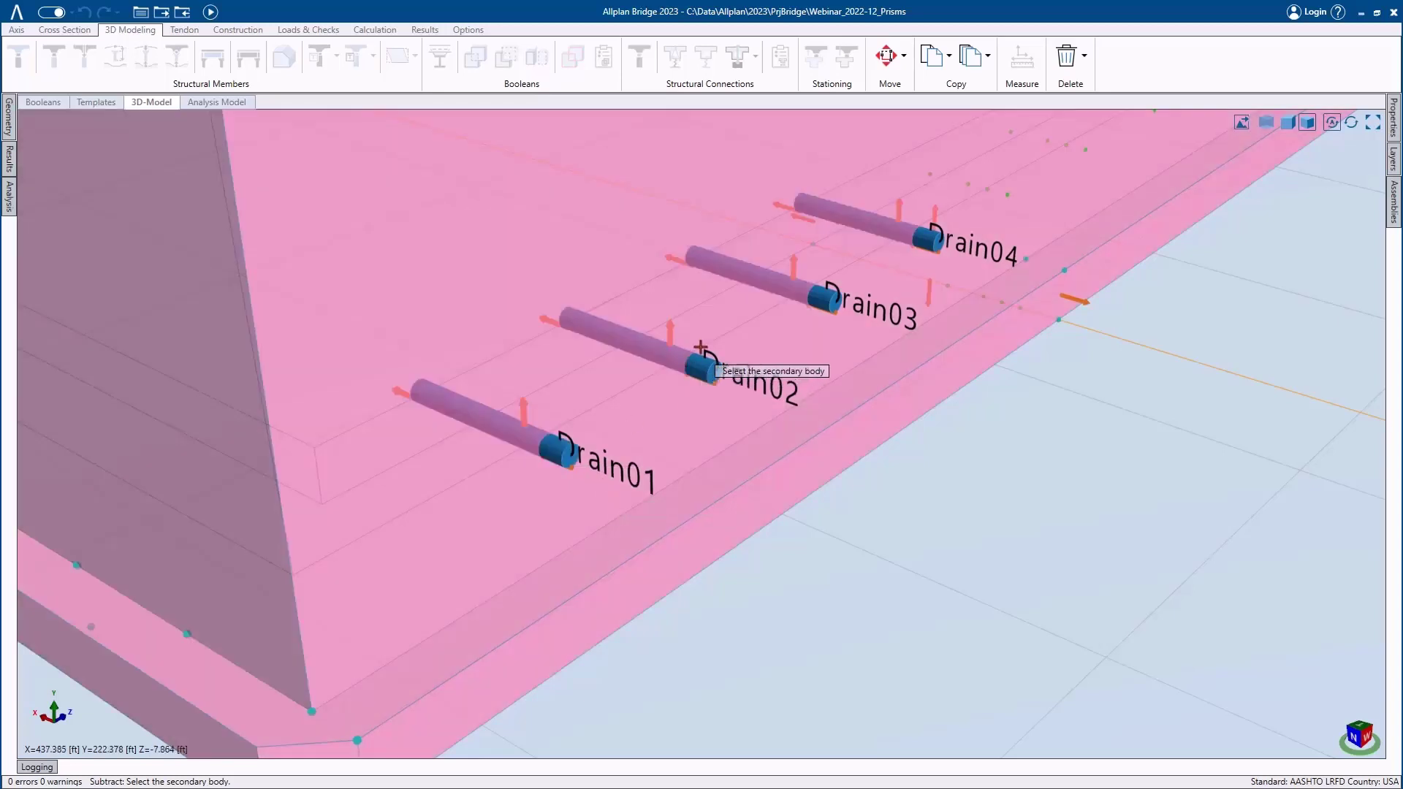
pyautogui.moveTo(579, 456)
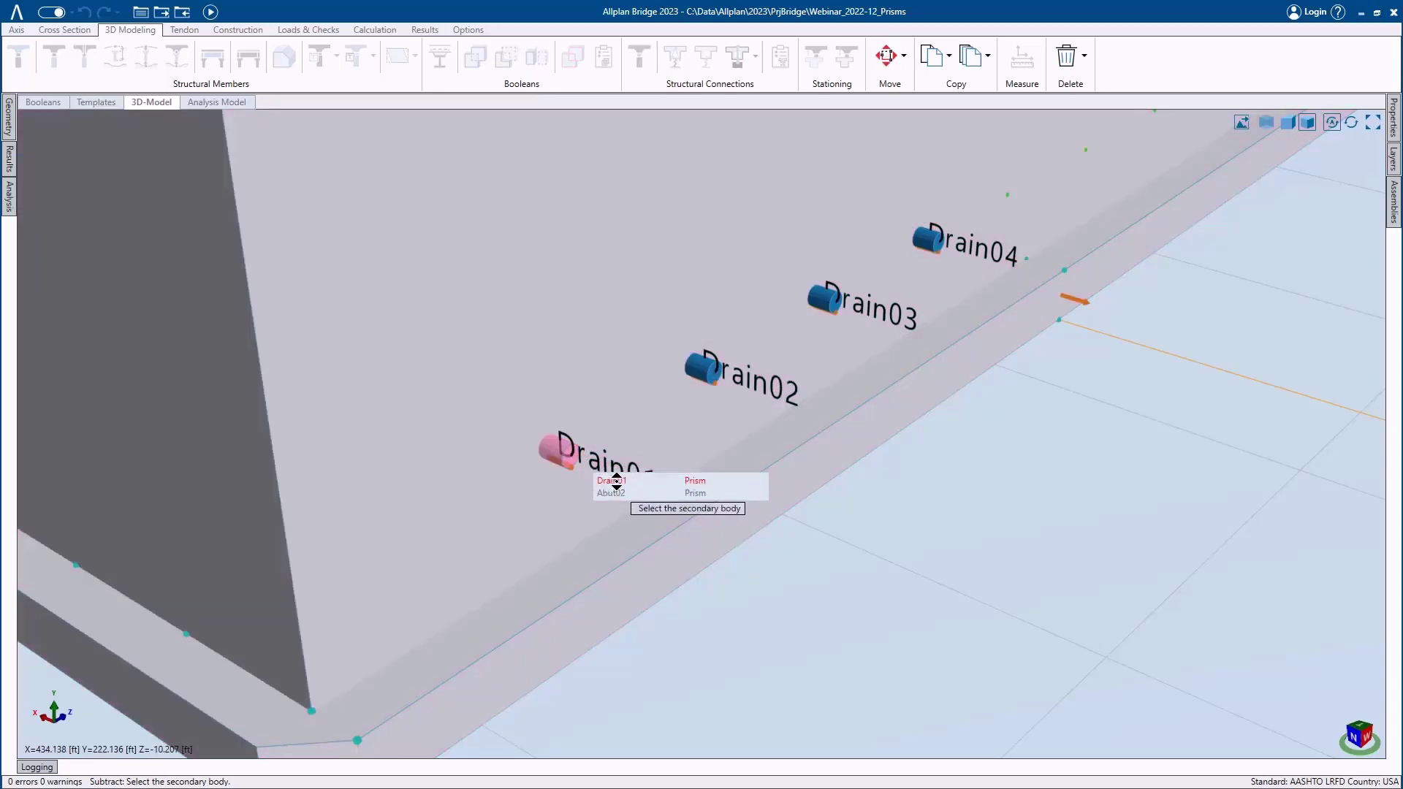
pyautogui.click(616, 482)
# - Subtract Drain02 from the abutment body Abut02
pyautogui.moveTo(567, 480); pyautogui.dragTo(577, 487, button='middle')
pyautogui.click(710, 307)
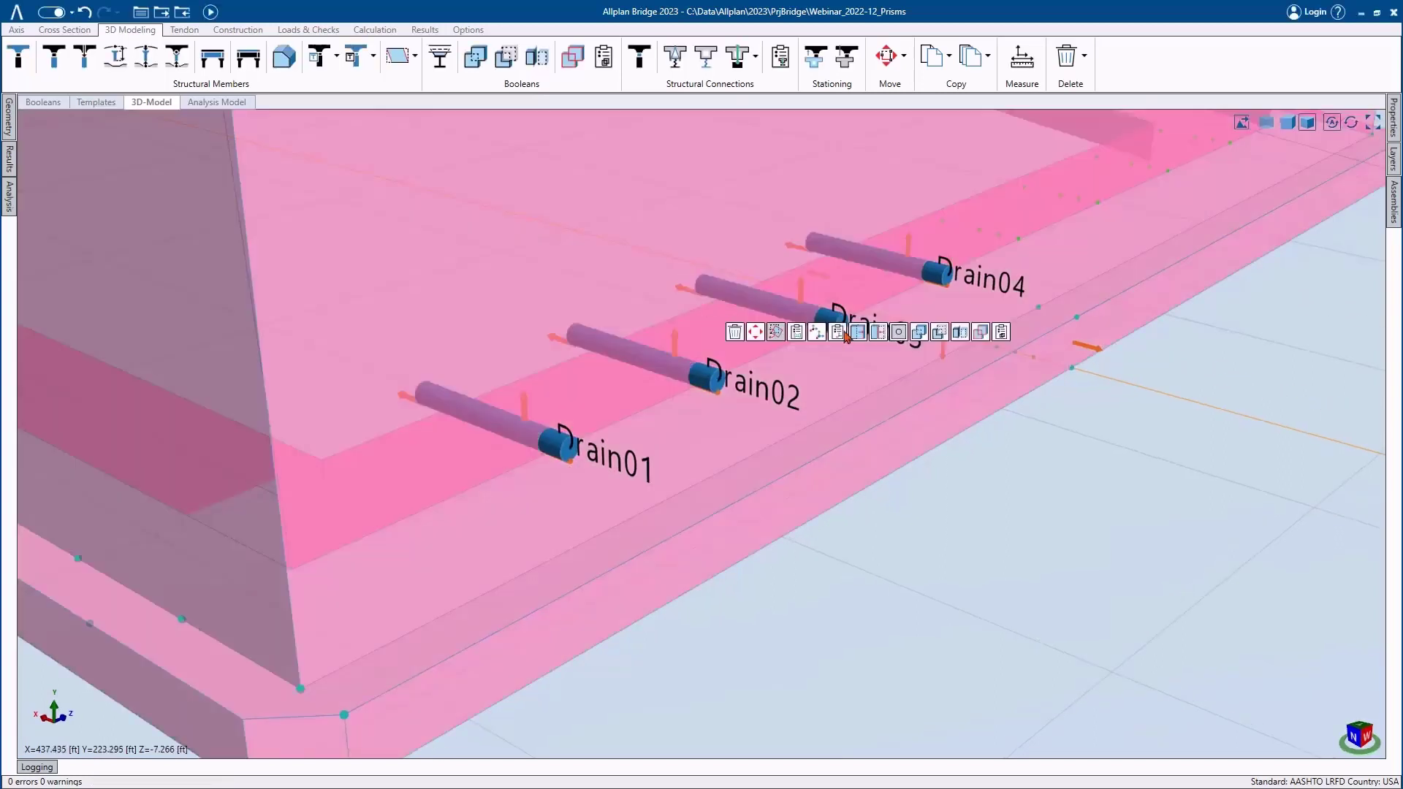
pyautogui.click(940, 333)
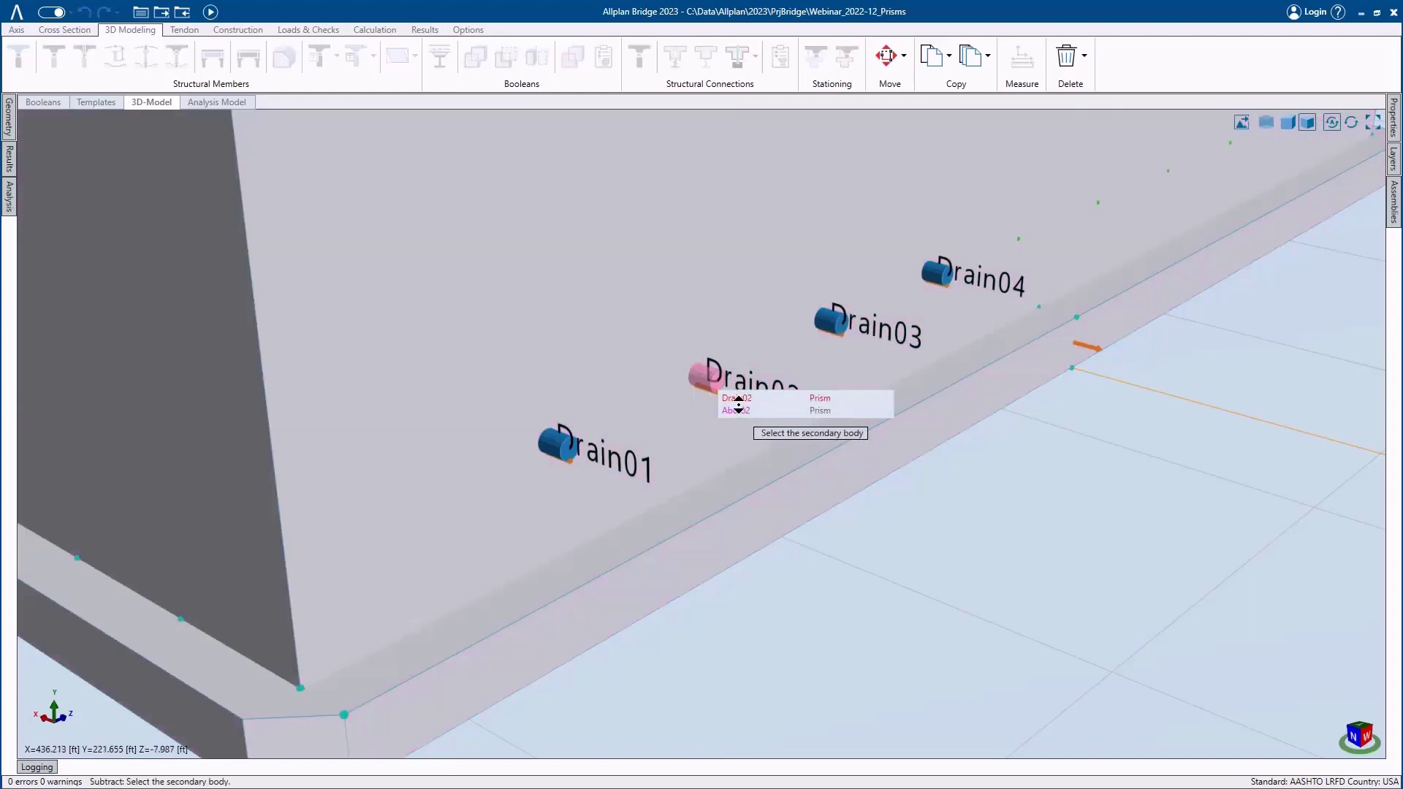
pyautogui.click(735, 391)
# - Open the table of Boolean operations belonging to Abut02
pyautogui.scroll(-3, 752, 366)
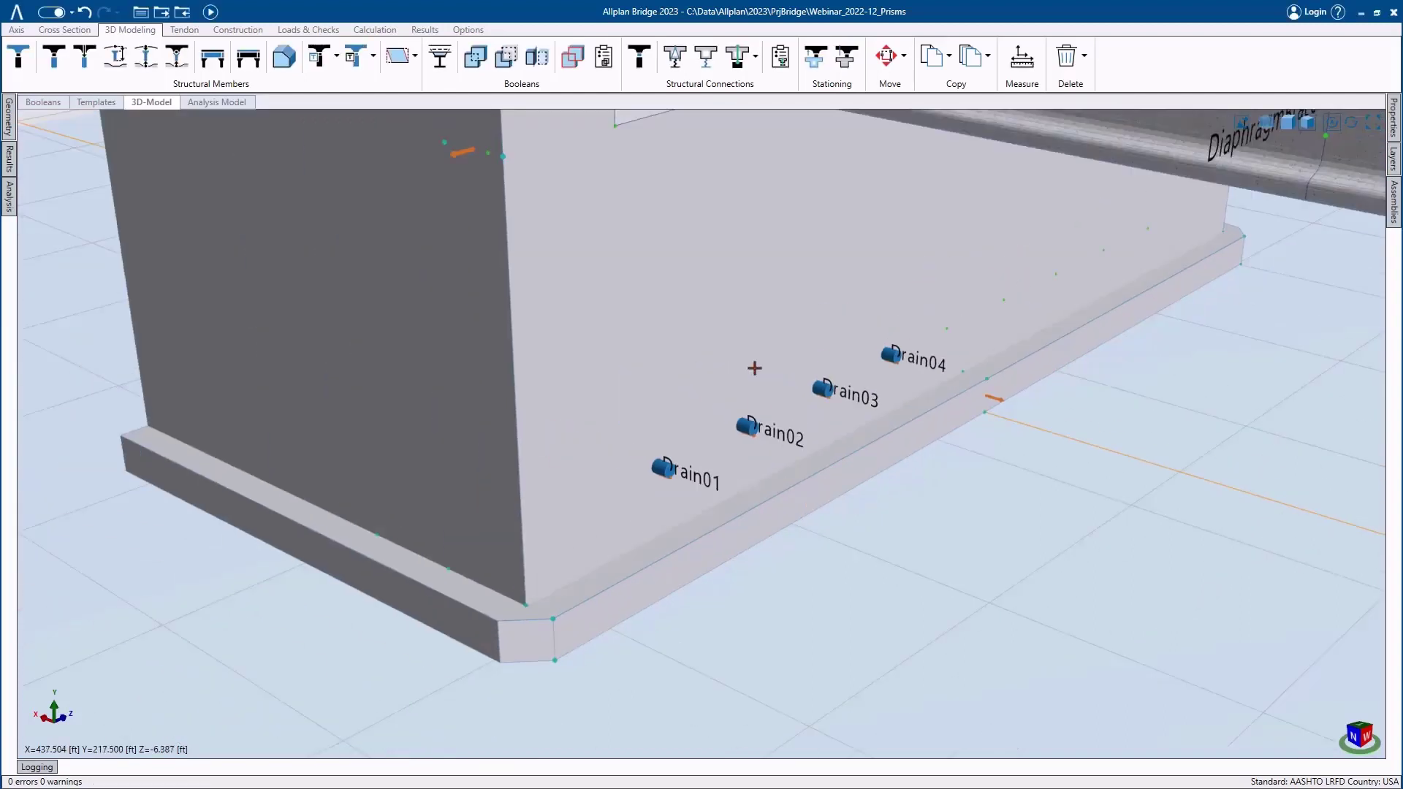
pyautogui.keyDown('shift'); pyautogui.moveTo(767, 326); pyautogui.dragTo(707, 328, button='middle'); pyautogui.keyUp('shift')
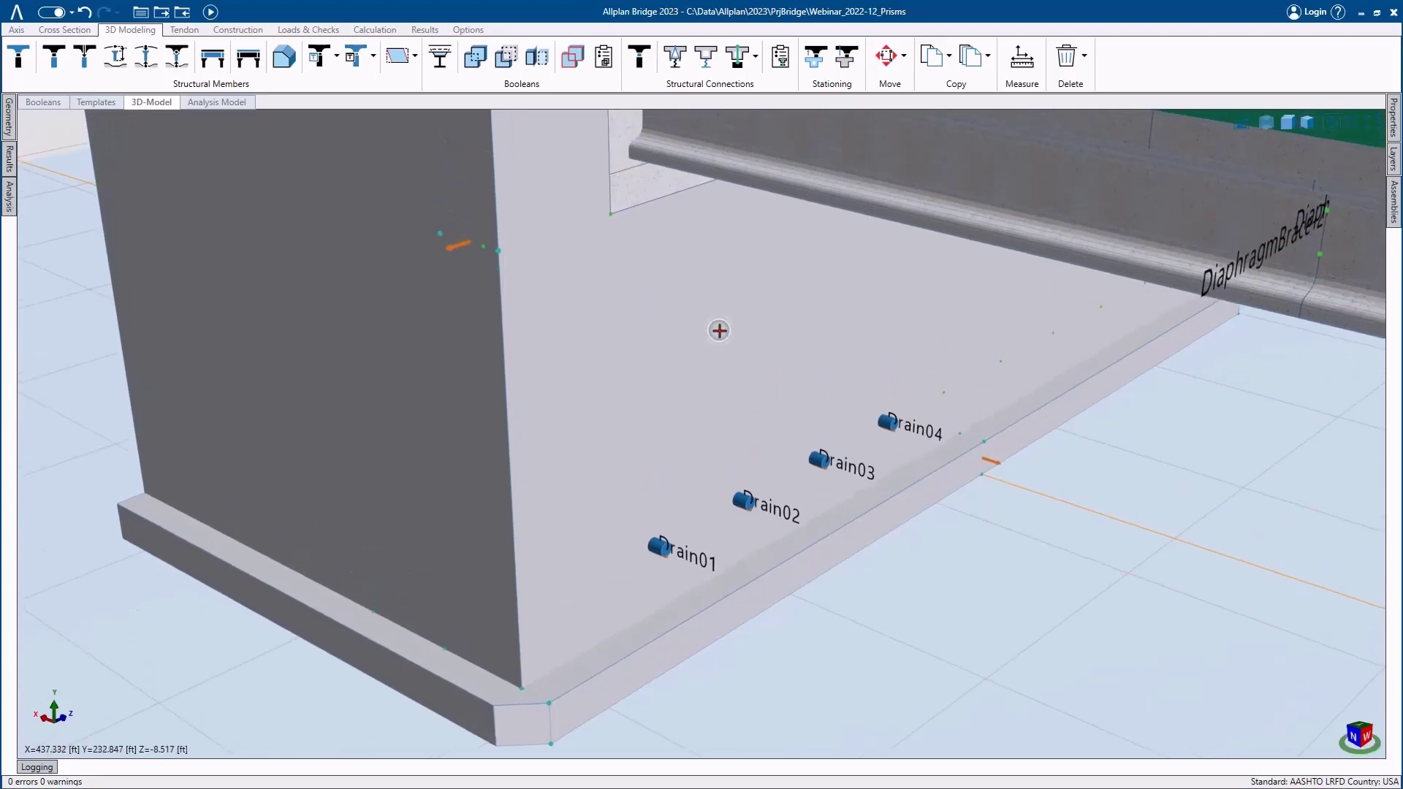
pyautogui.click(719, 331)
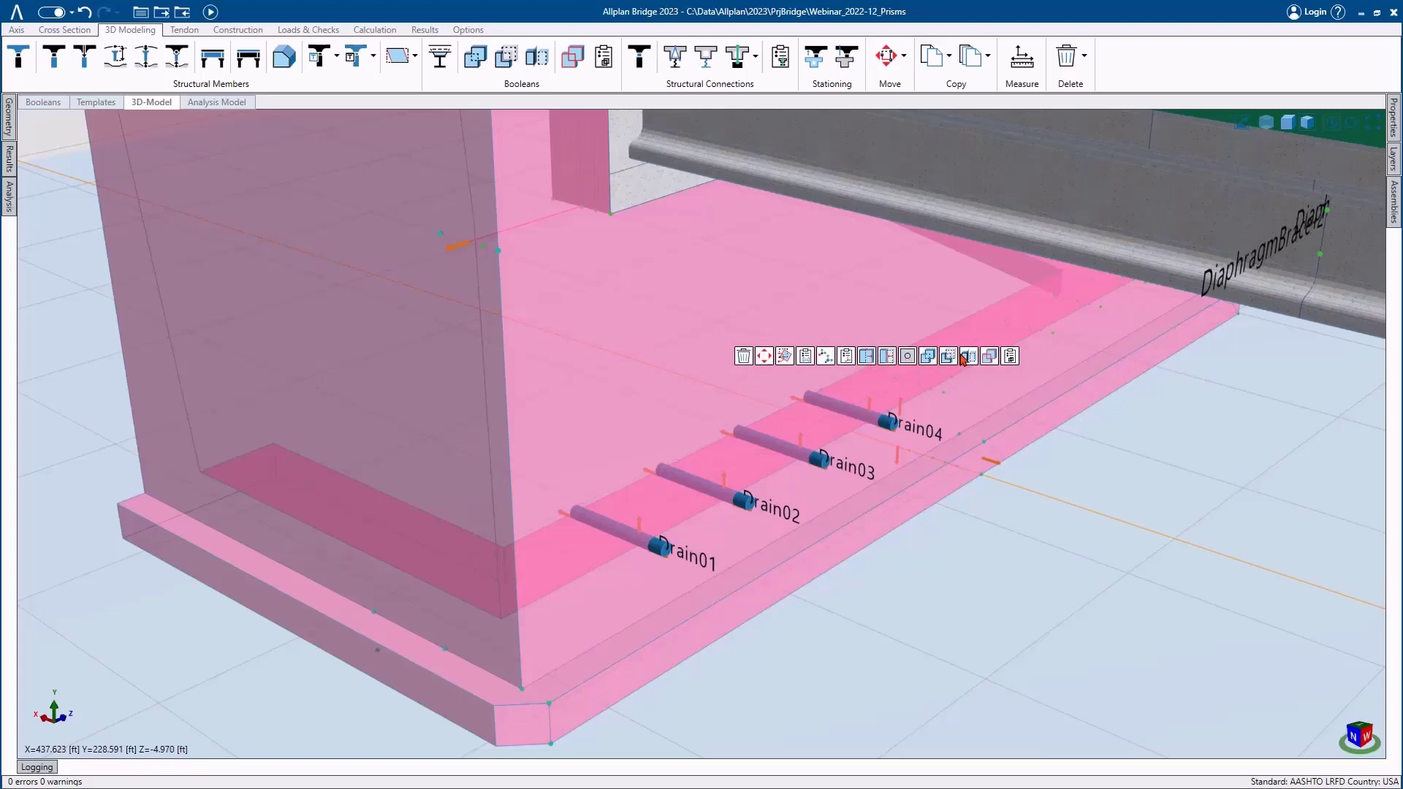
pyautogui.click(1005, 360)
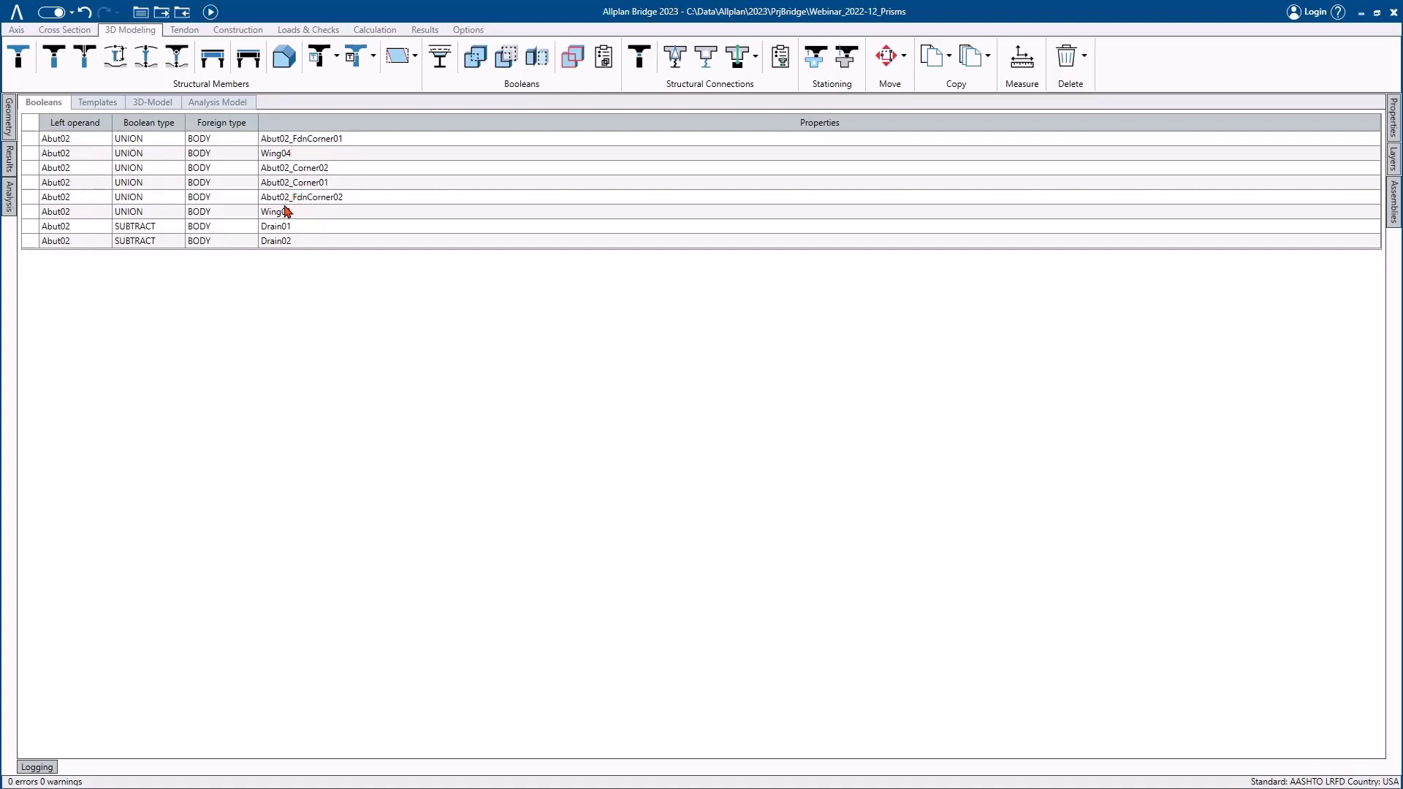
# - Insert two further Subtract operations below the Drain02 subtraction in the Boolean table of Abut02
pyautogui.rightClick(299, 246)
pyautogui.moveTo(332, 255)
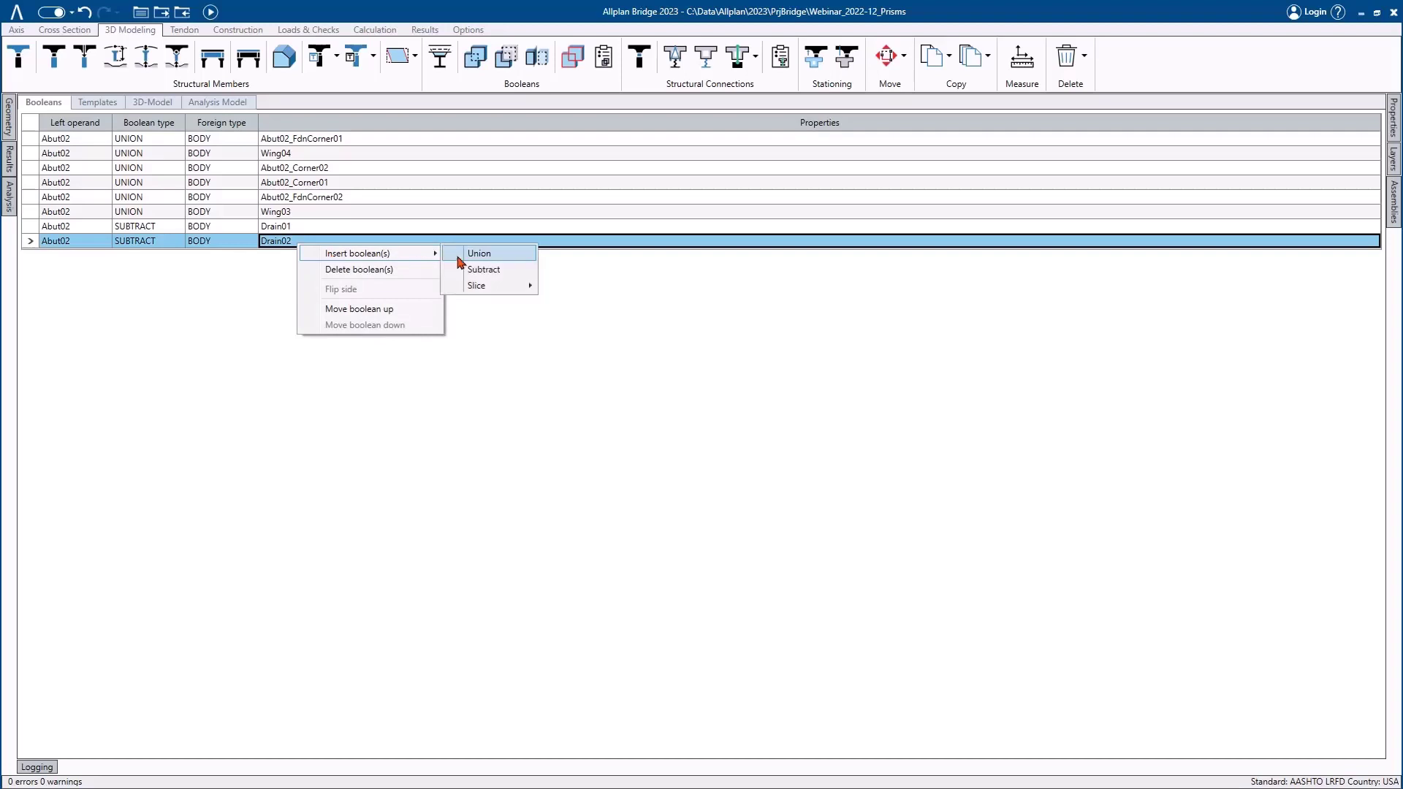
pyautogui.click(479, 268)
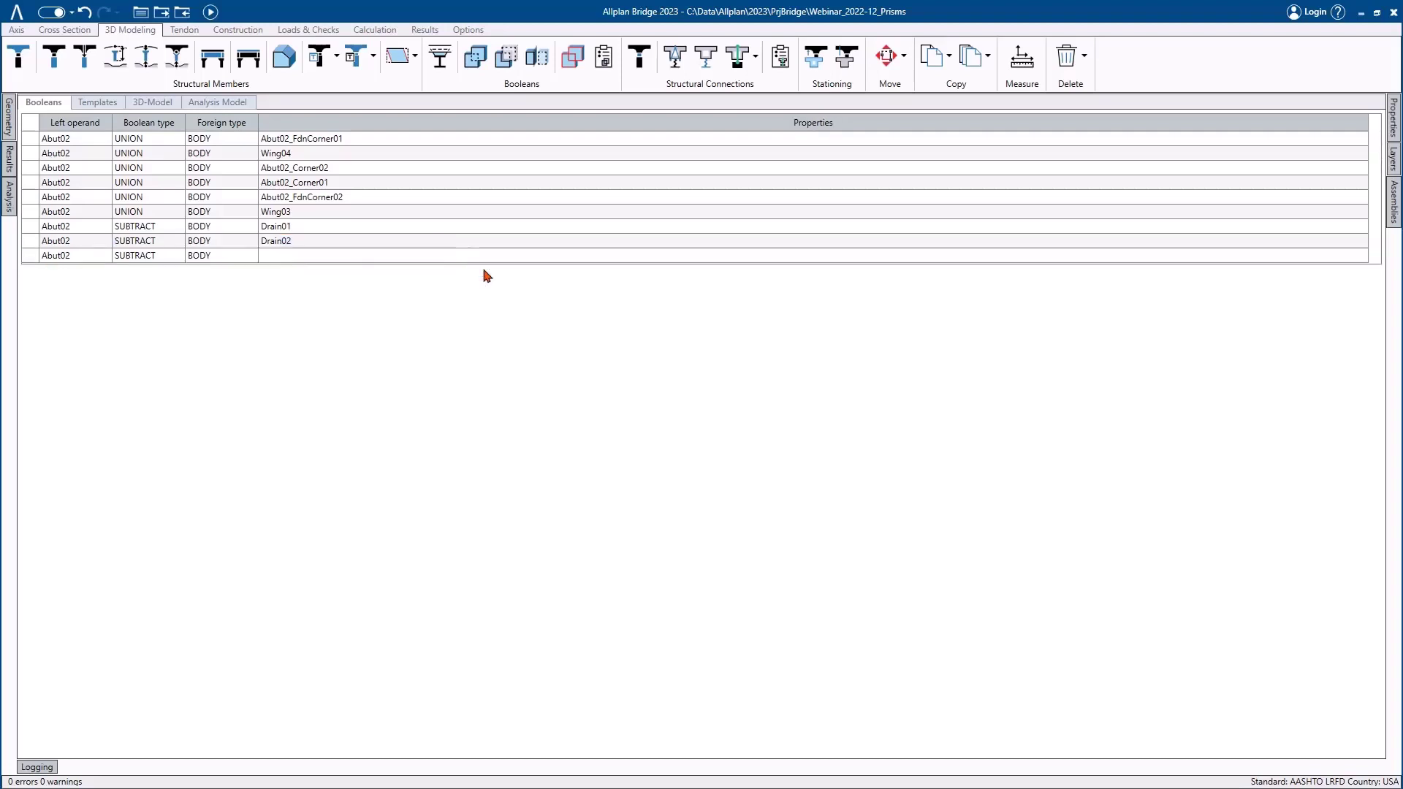
pyautogui.rightClick(326, 259)
pyautogui.moveTo(403, 270)
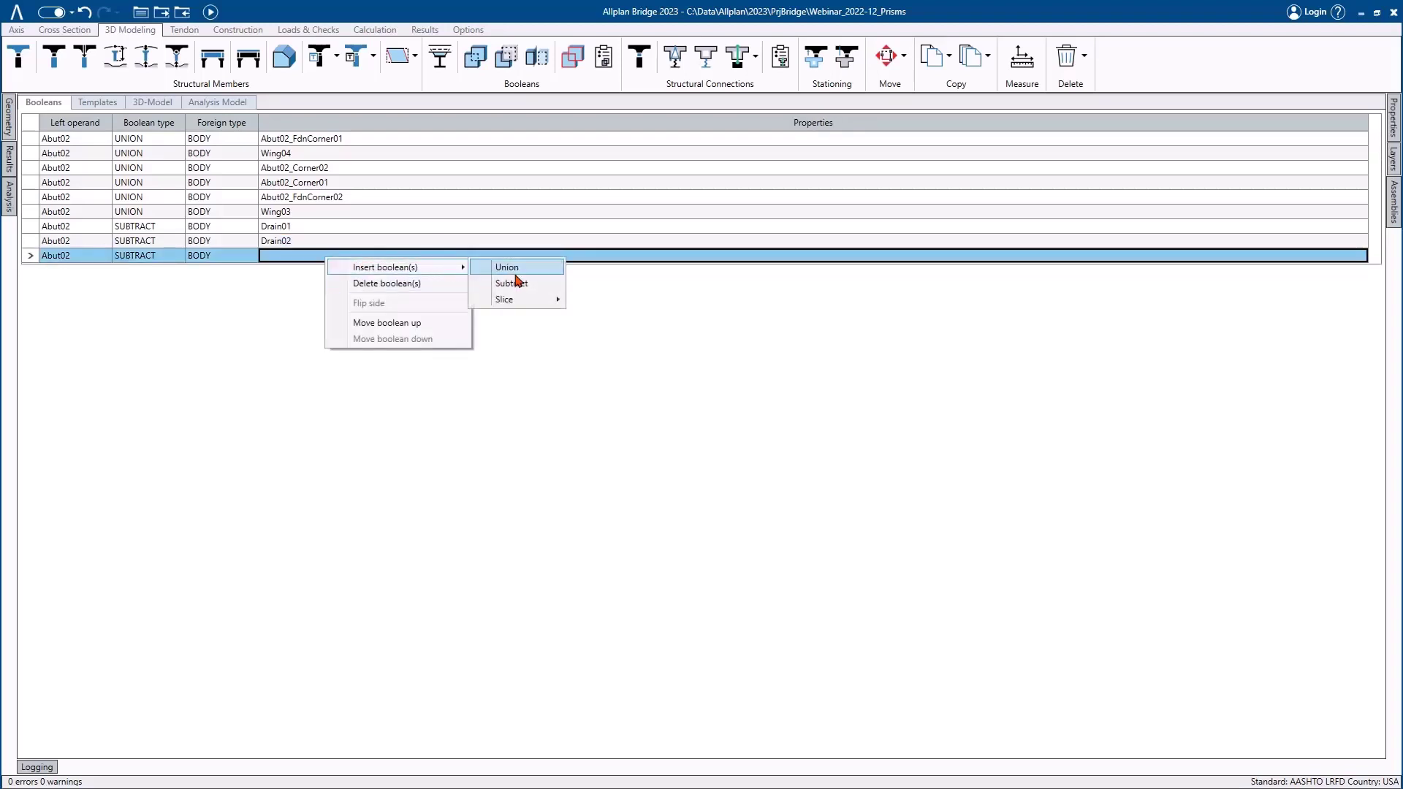
pyautogui.click(518, 285)
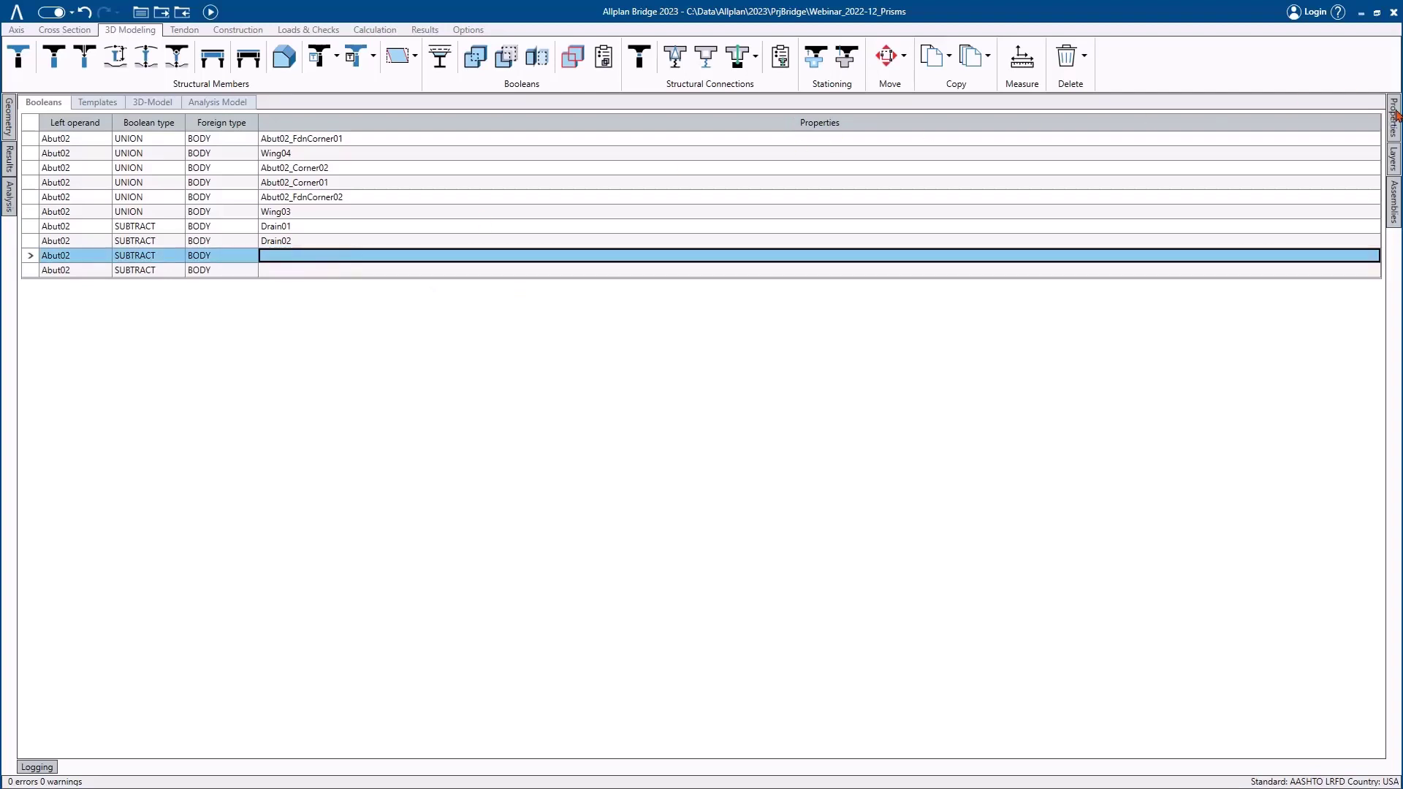
# - Assign Drain03 and Drain04 as the bodies of the two remaining Subtract operations in the Boolean table of Abut02
pyautogui.moveTo(1394, 114)
pyautogui.click(1363, 221)
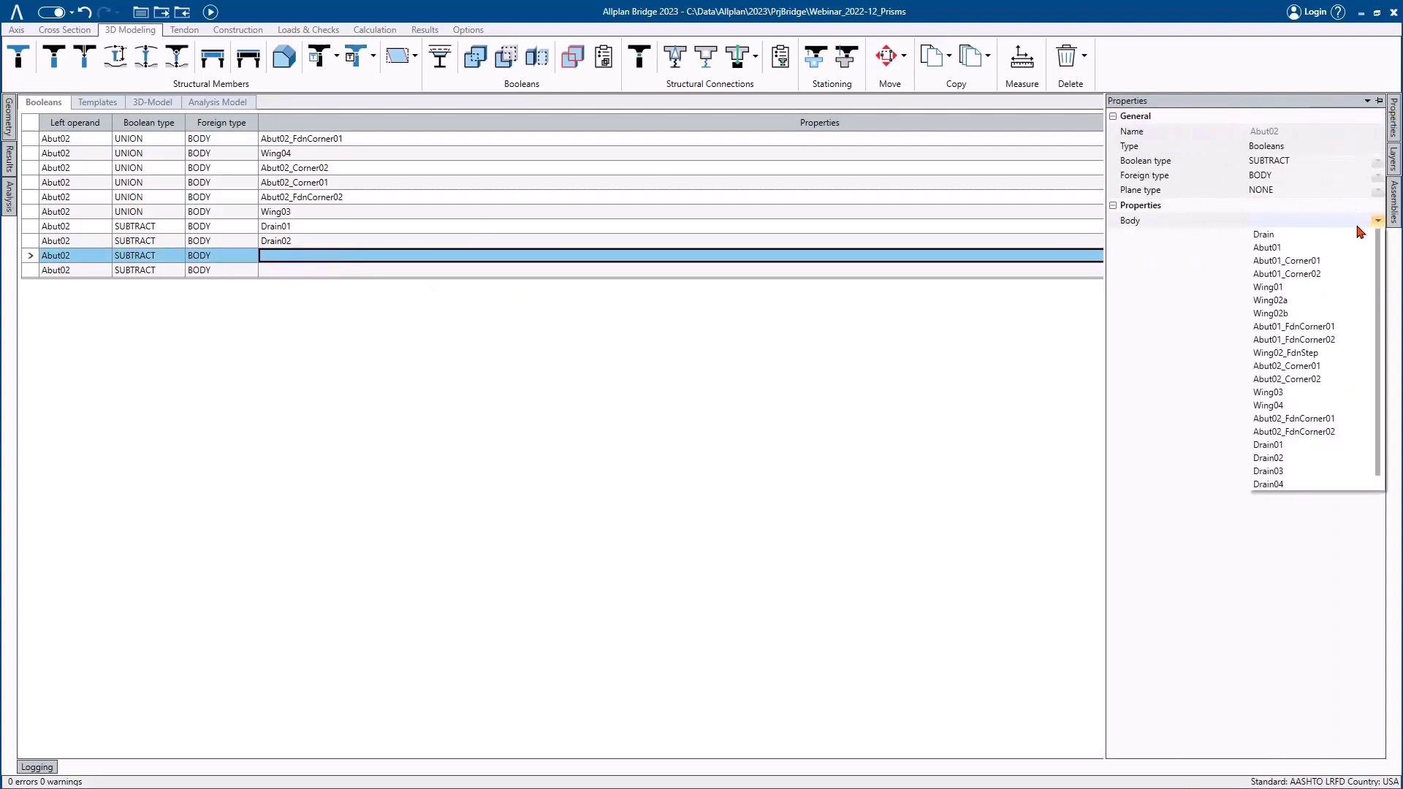
pyautogui.click(1314, 463)
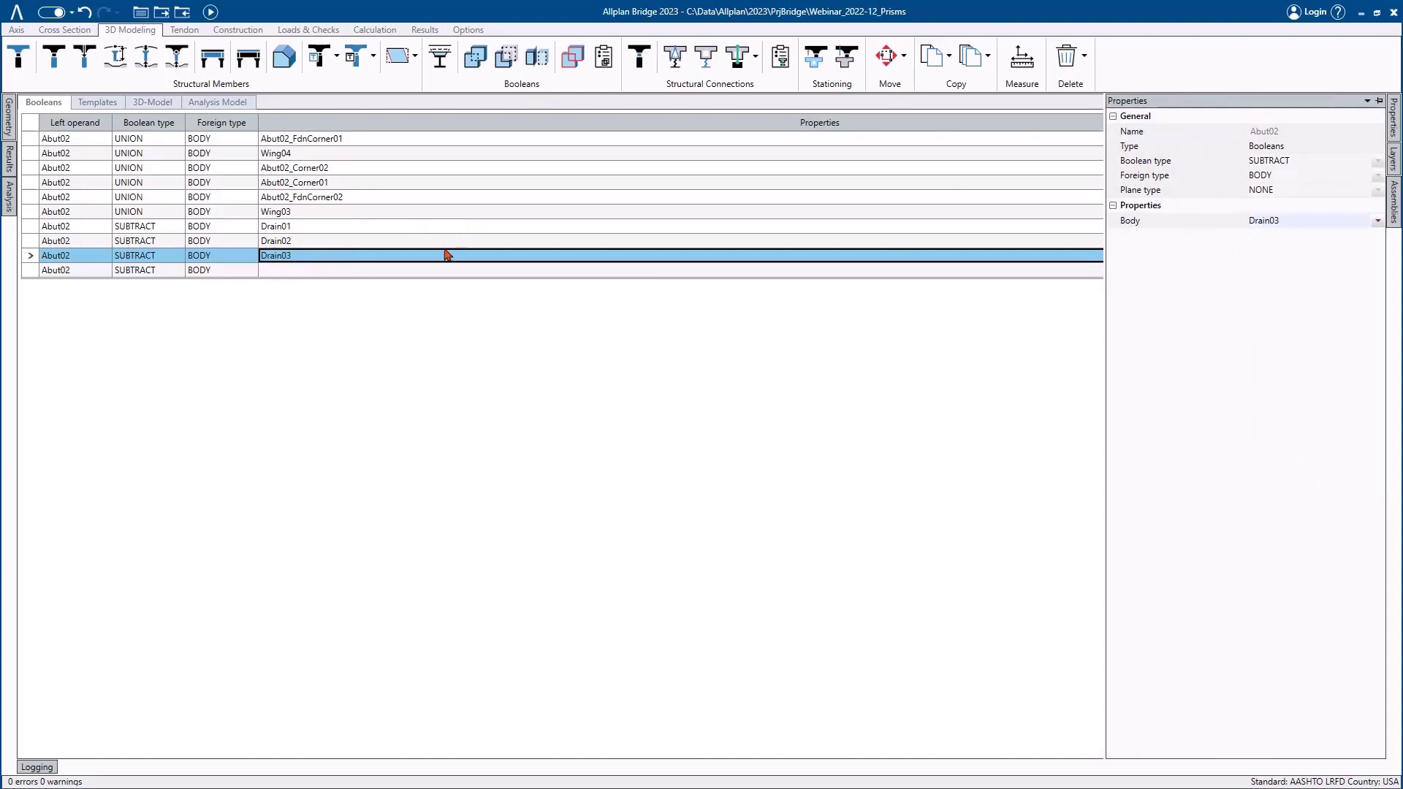
pyautogui.click(441, 275)
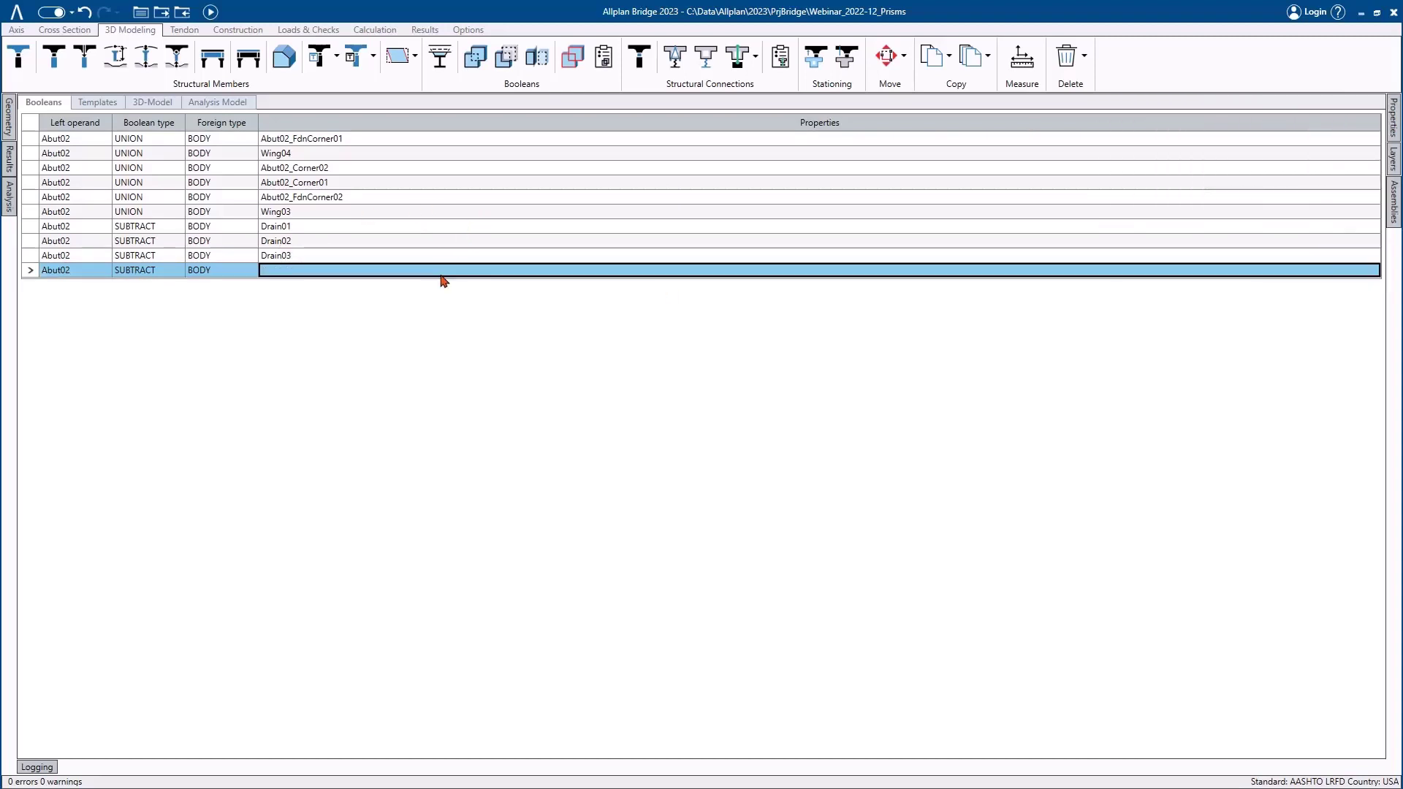
pyautogui.click(1394, 112)
pyautogui.click(1350, 222)
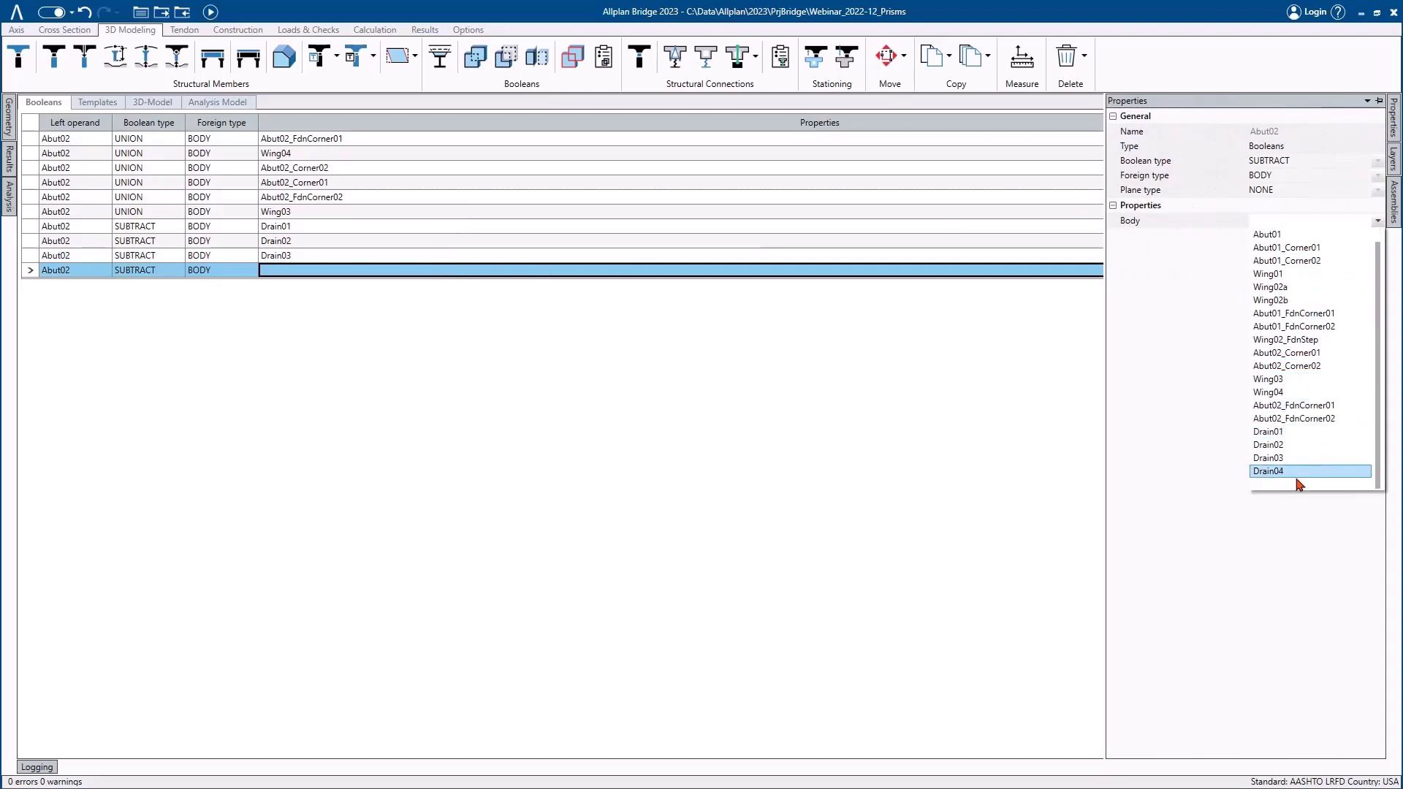
pyautogui.click(1298, 472)
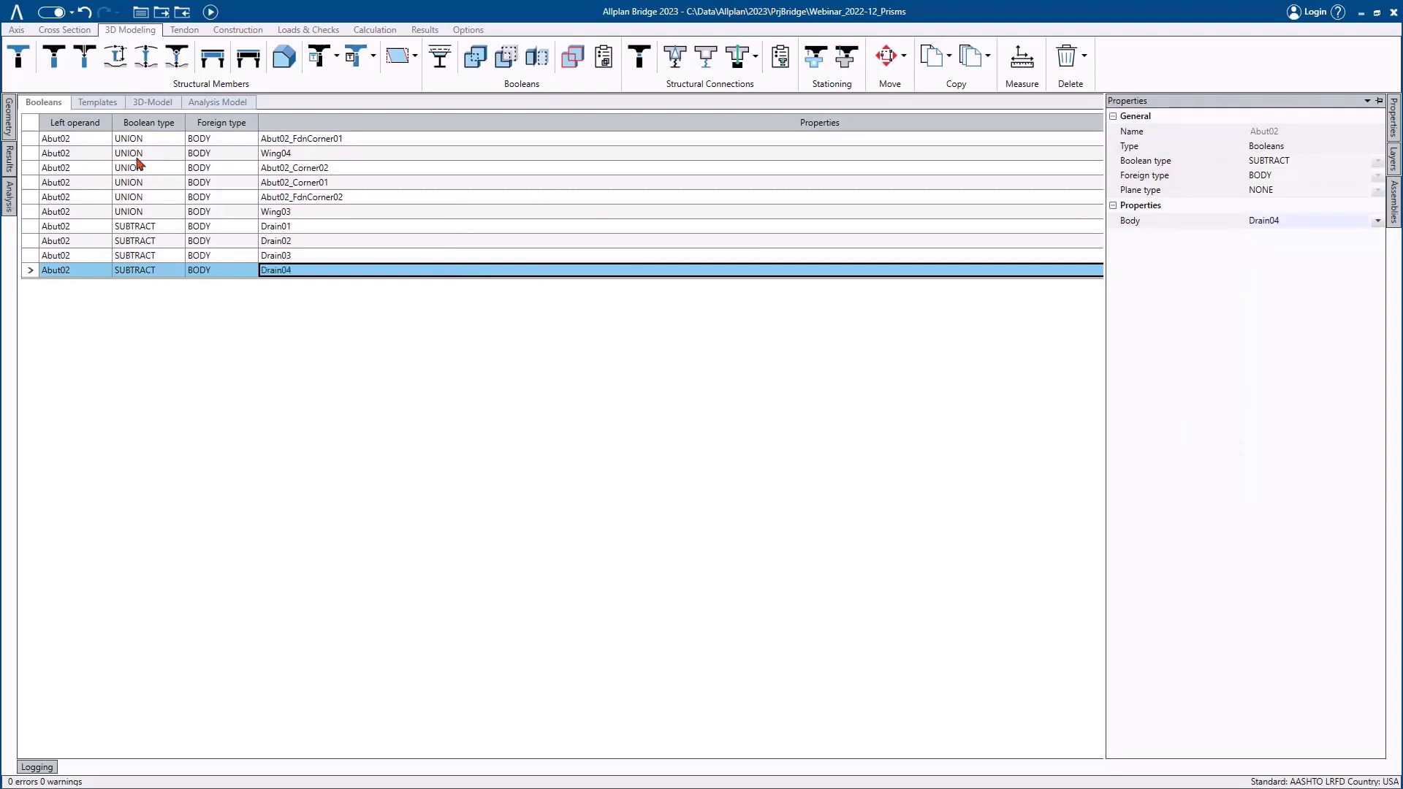
# - Mark the four prisms Drain01 to Drain04 together as auxiliary in the 3D model
pyautogui.click(146, 104)
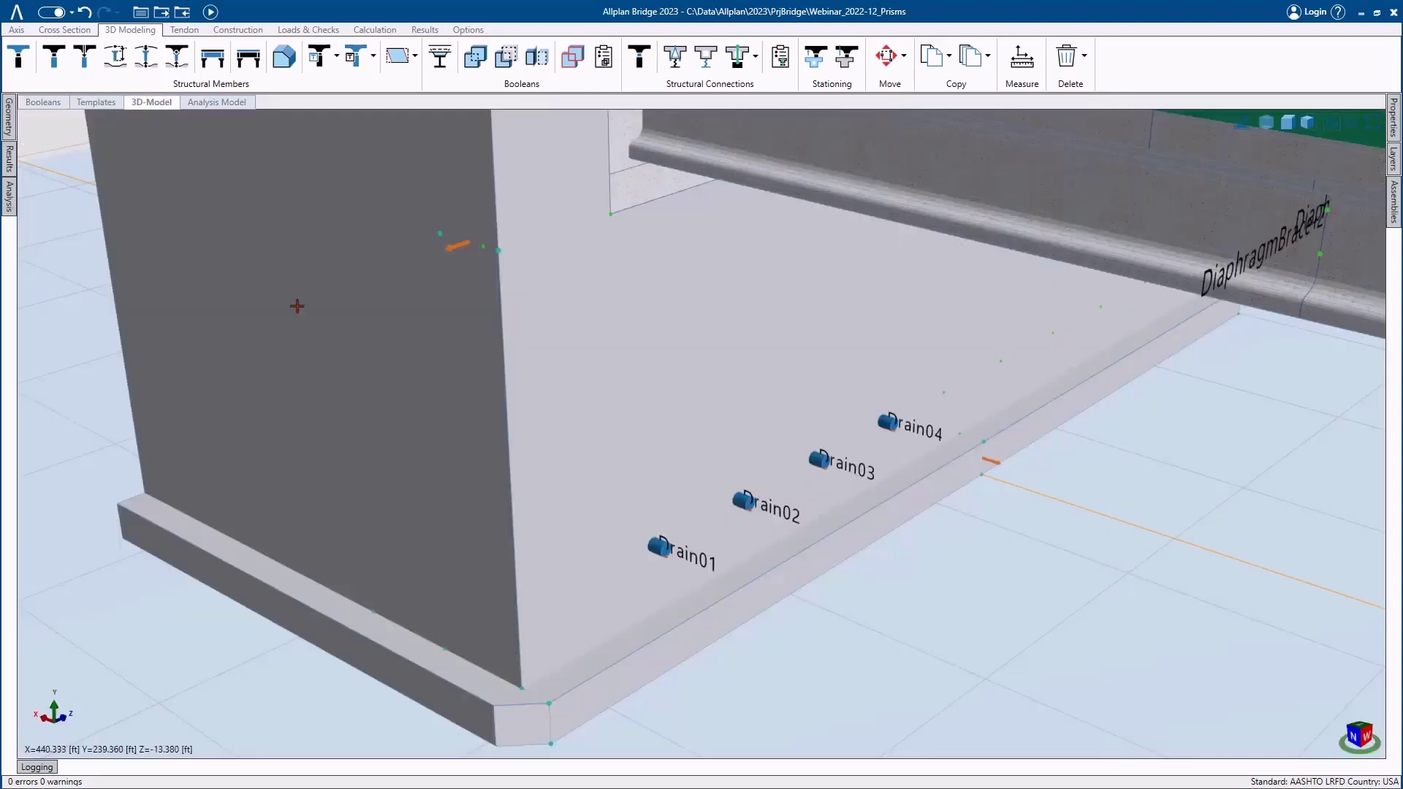
pyautogui.moveTo(13, 127)
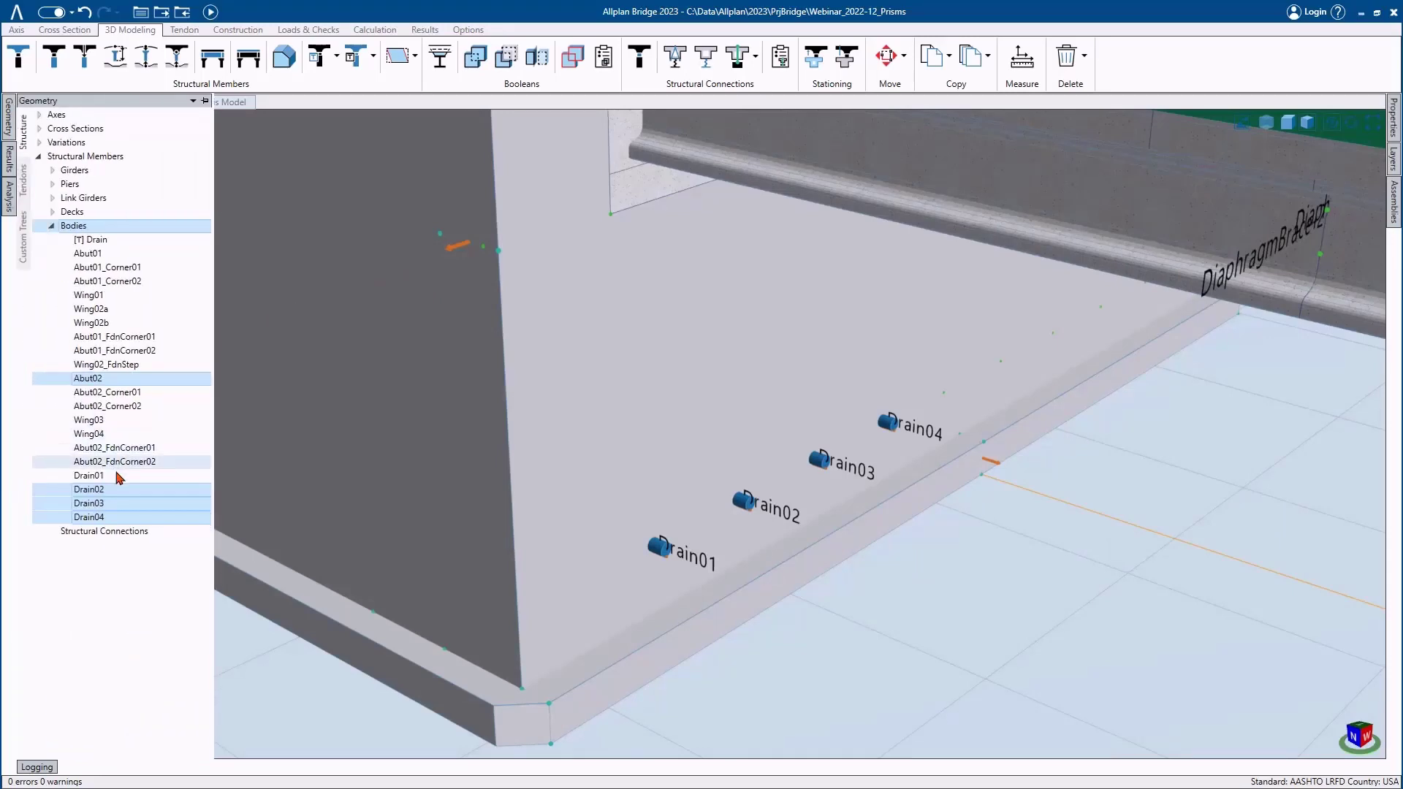
pyautogui.click(90, 476)
pyautogui.keyDown('shift'); pyautogui.click(121, 518); pyautogui.keyUp('shift')
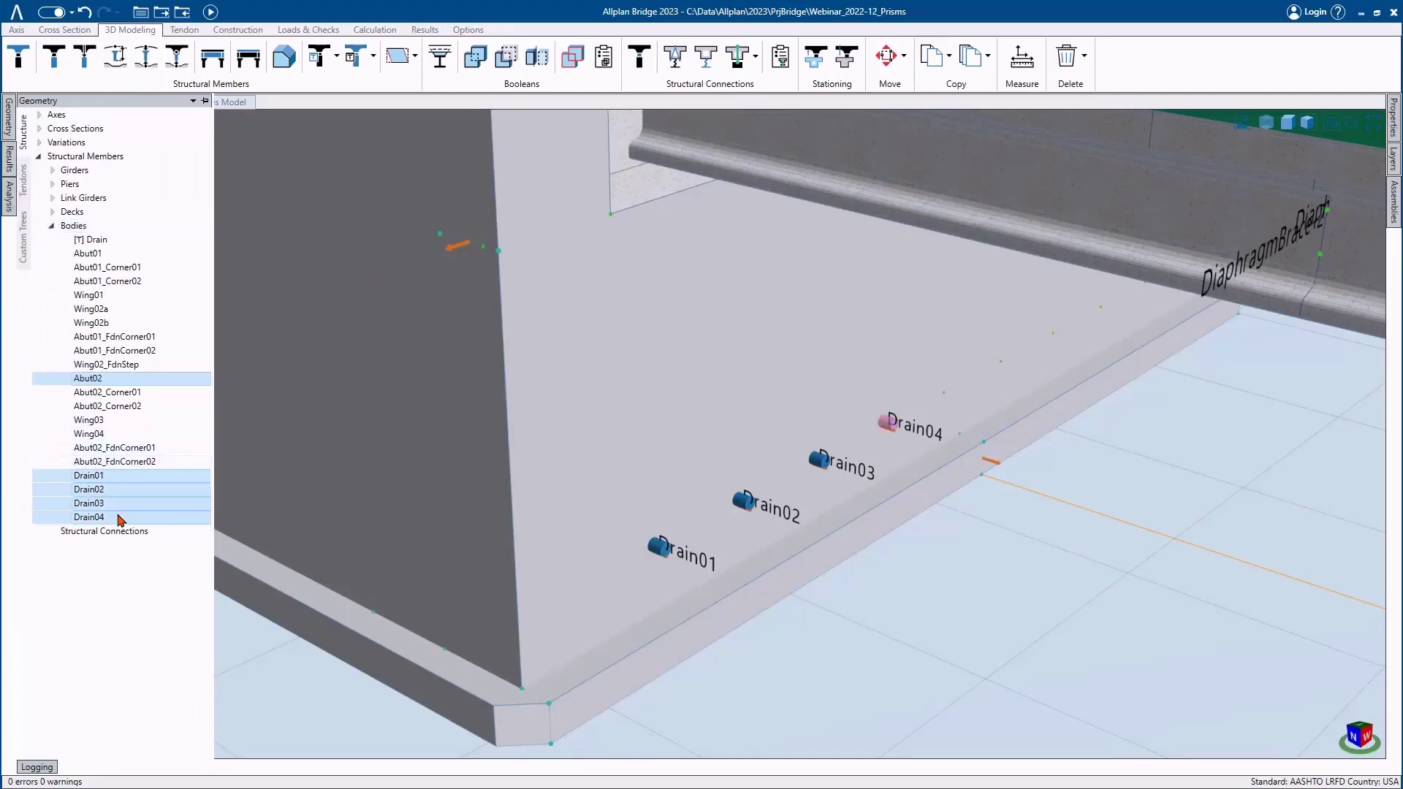
pyautogui.moveTo(1395, 130)
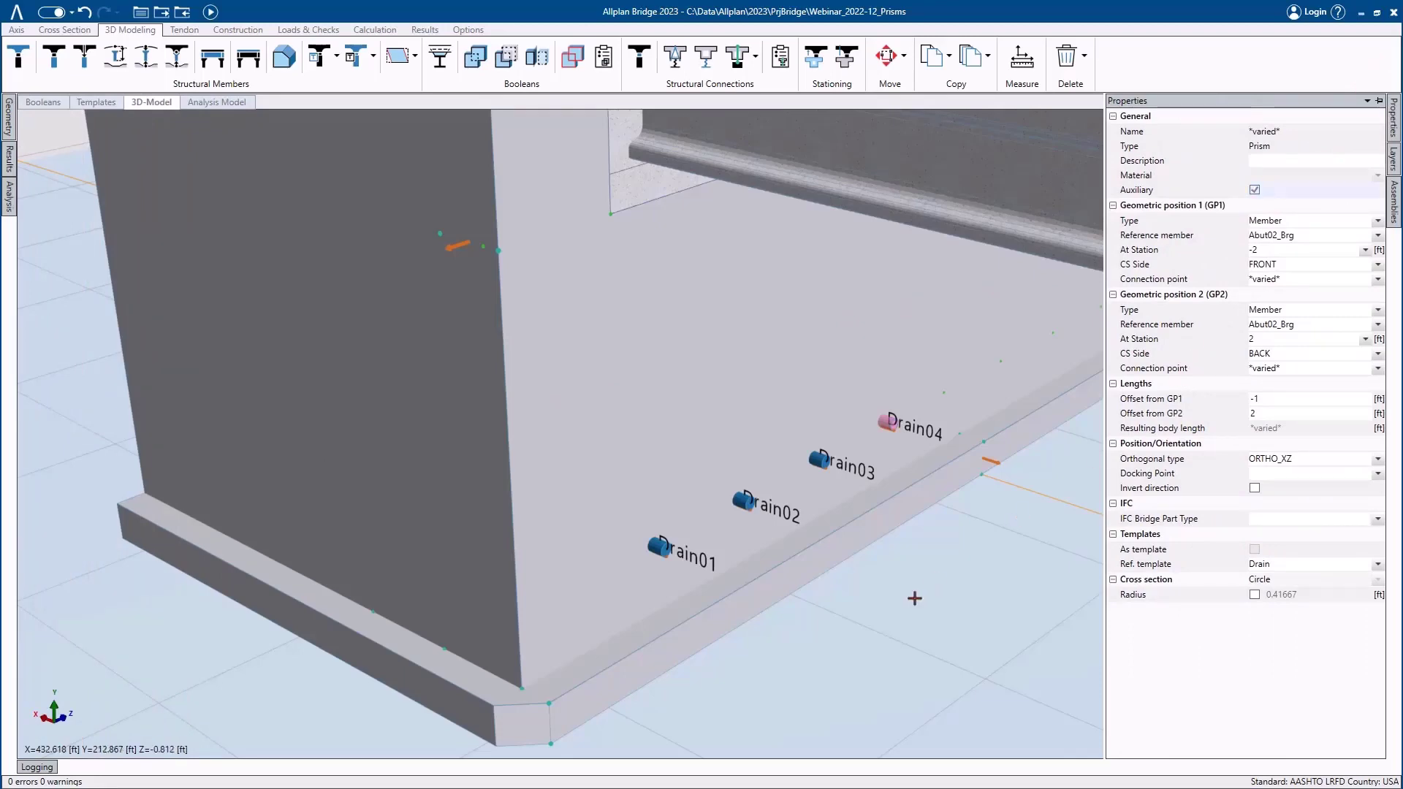
# - Recalculate the model and inspect the drain openings through the wall of Abut02
pyautogui.scroll(-3, 949, 567)
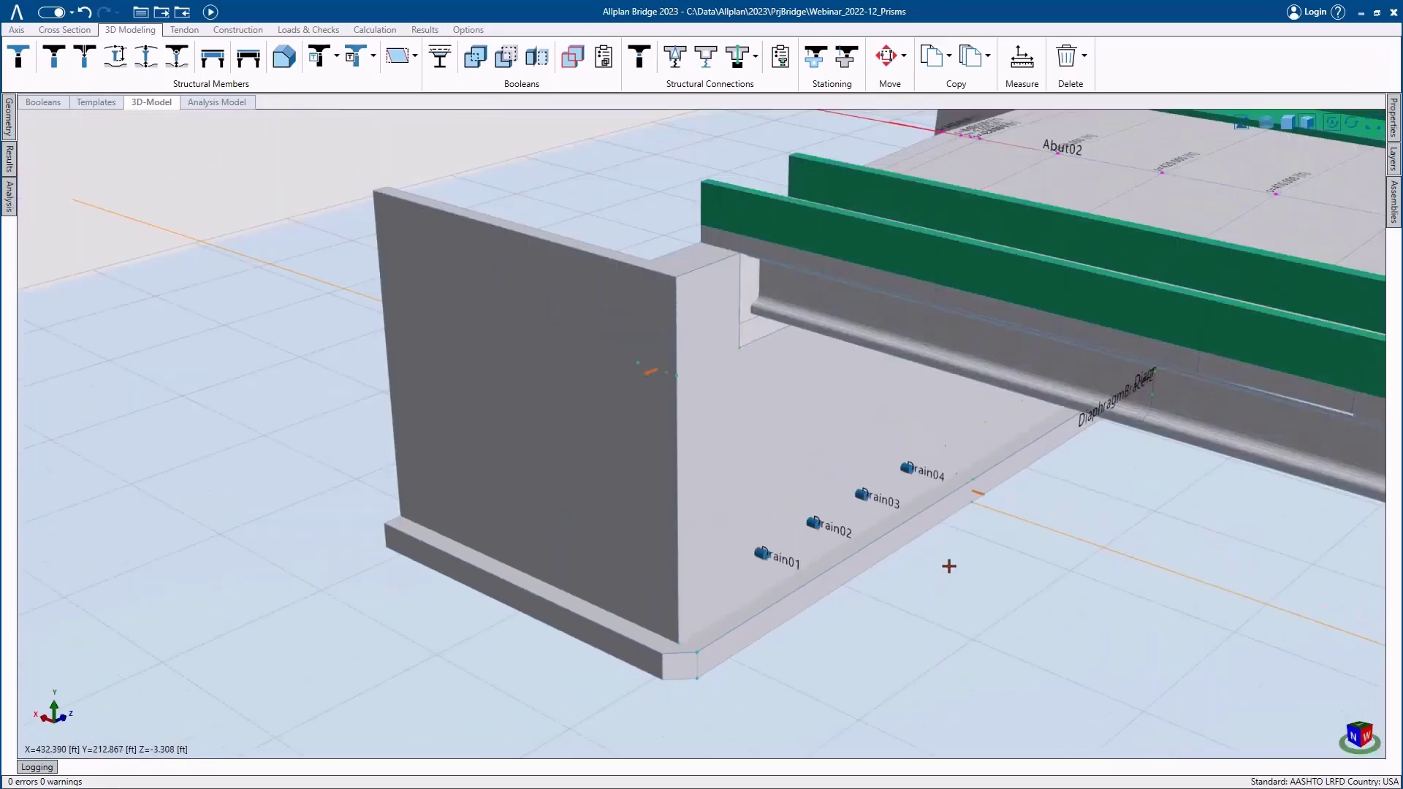
pyautogui.click(210, 13)
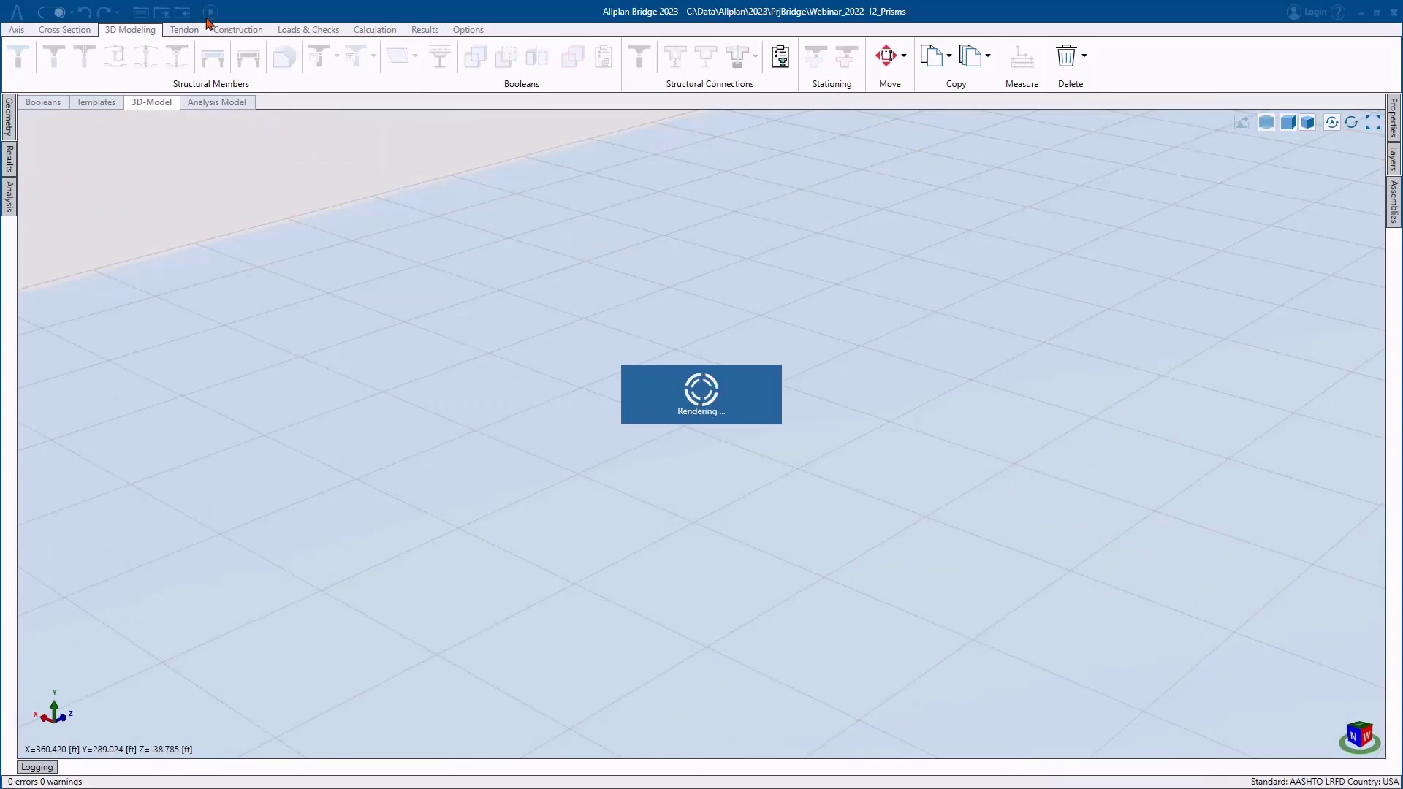
pyautogui.scroll(5, 879, 534)
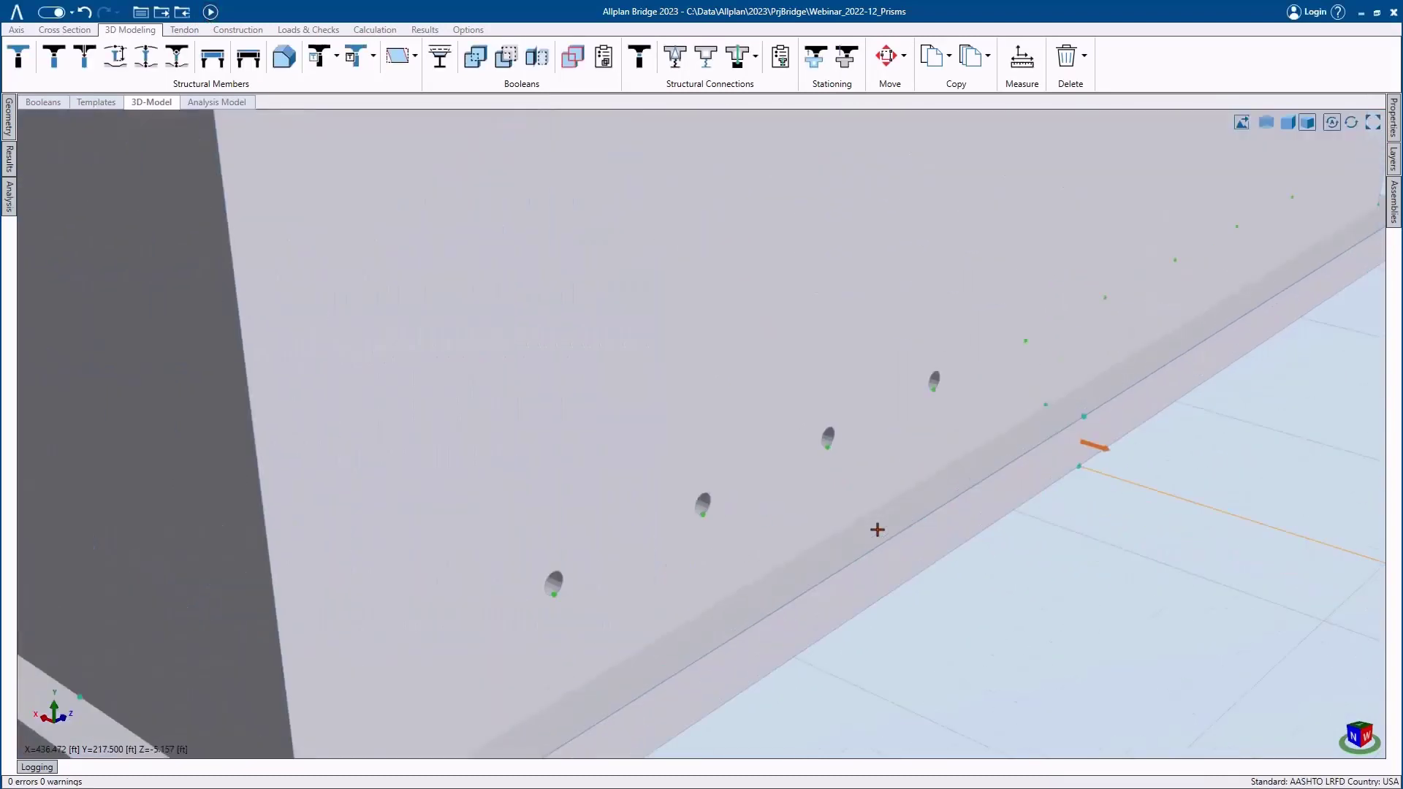
pyautogui.moveTo(852, 495); pyautogui.dragTo(728, 475, button='middle')
pyautogui.middleClick(727, 475)
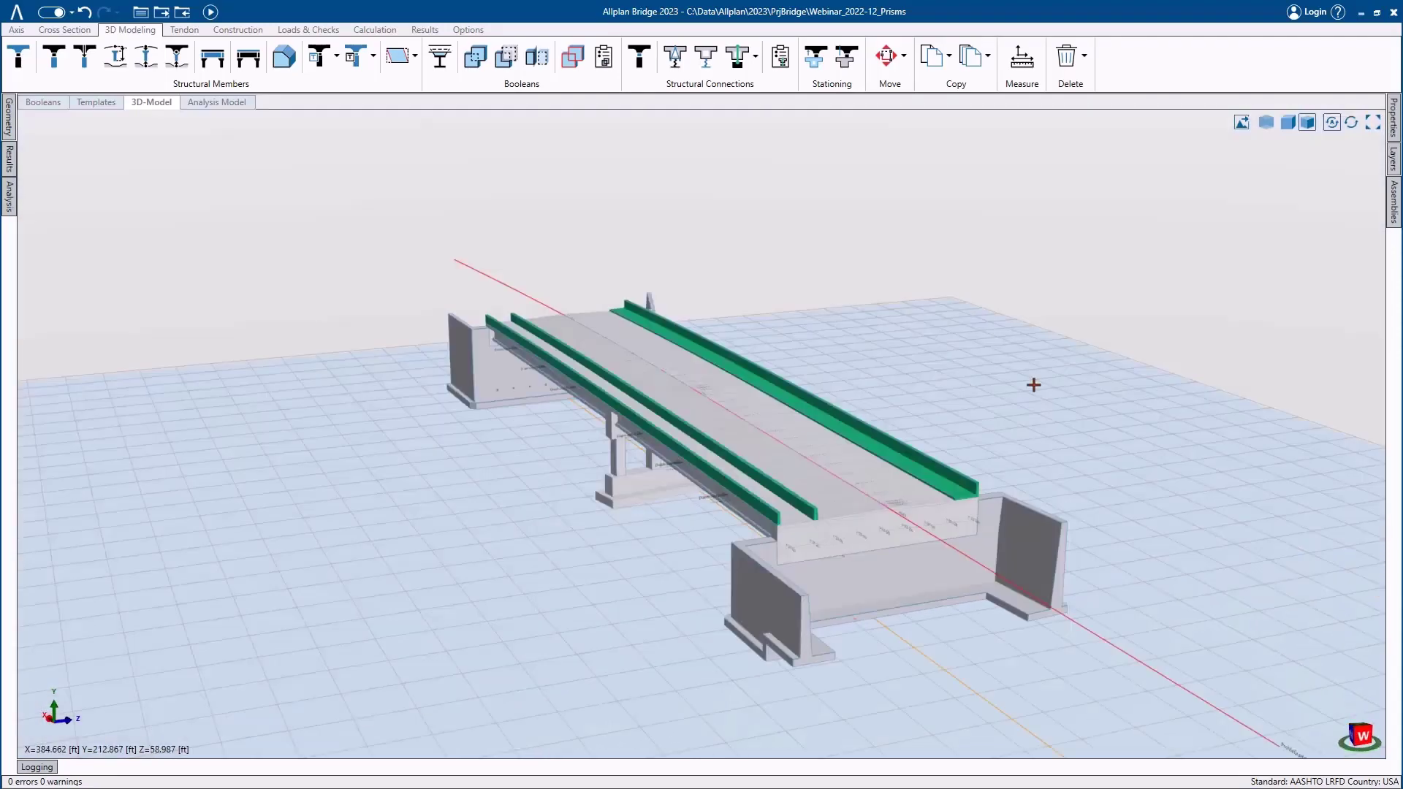
# - Turn on the display of auxiliary structural members in the 3D view
pyautogui.moveTo(1034, 385)
pyautogui.mouseDown(button='middle')
pyautogui.moveTo(808, 407)
pyautogui.moveTo(833, 216)
pyautogui.mouseUp(button='middle')
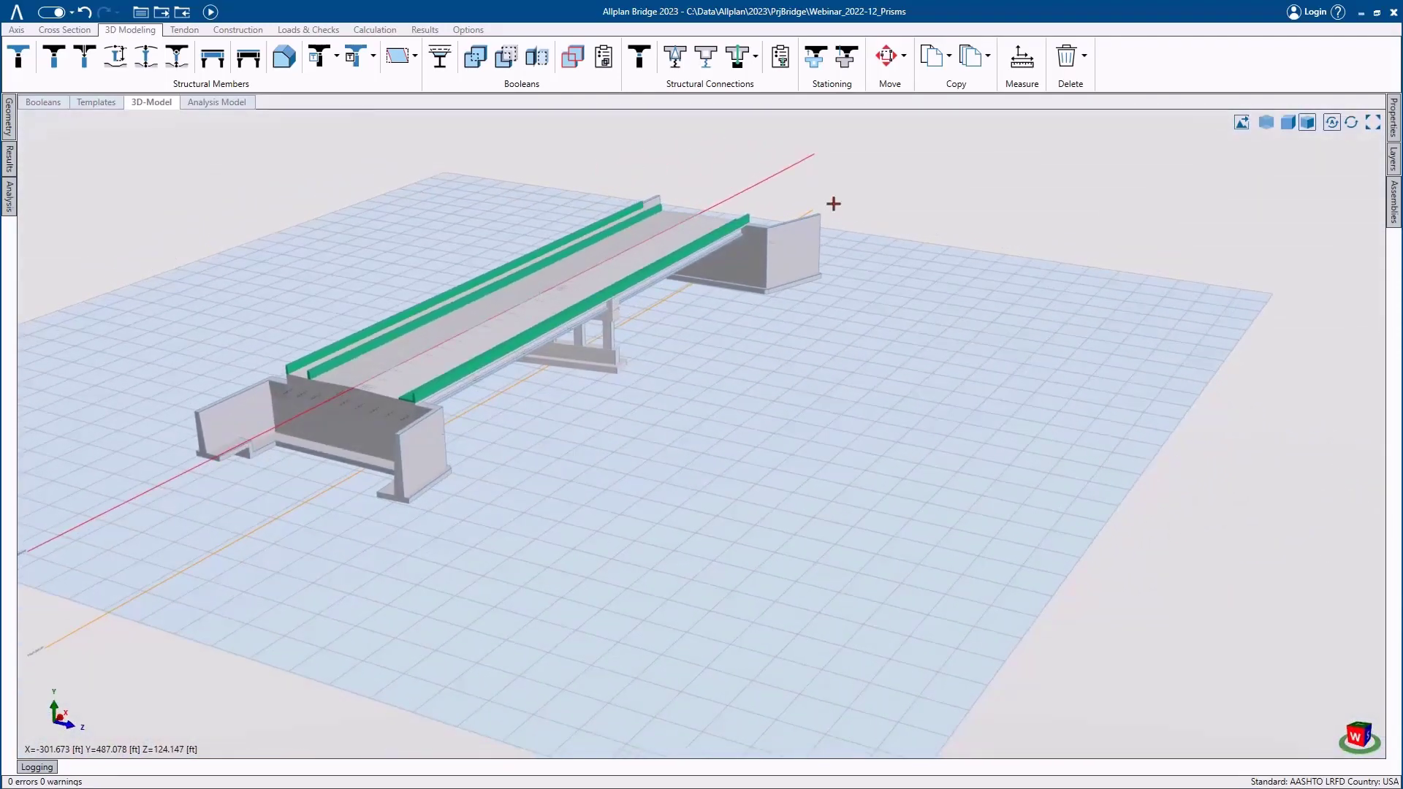
pyautogui.scroll(5, 767, 222)
pyautogui.scroll(1, 766, 221)
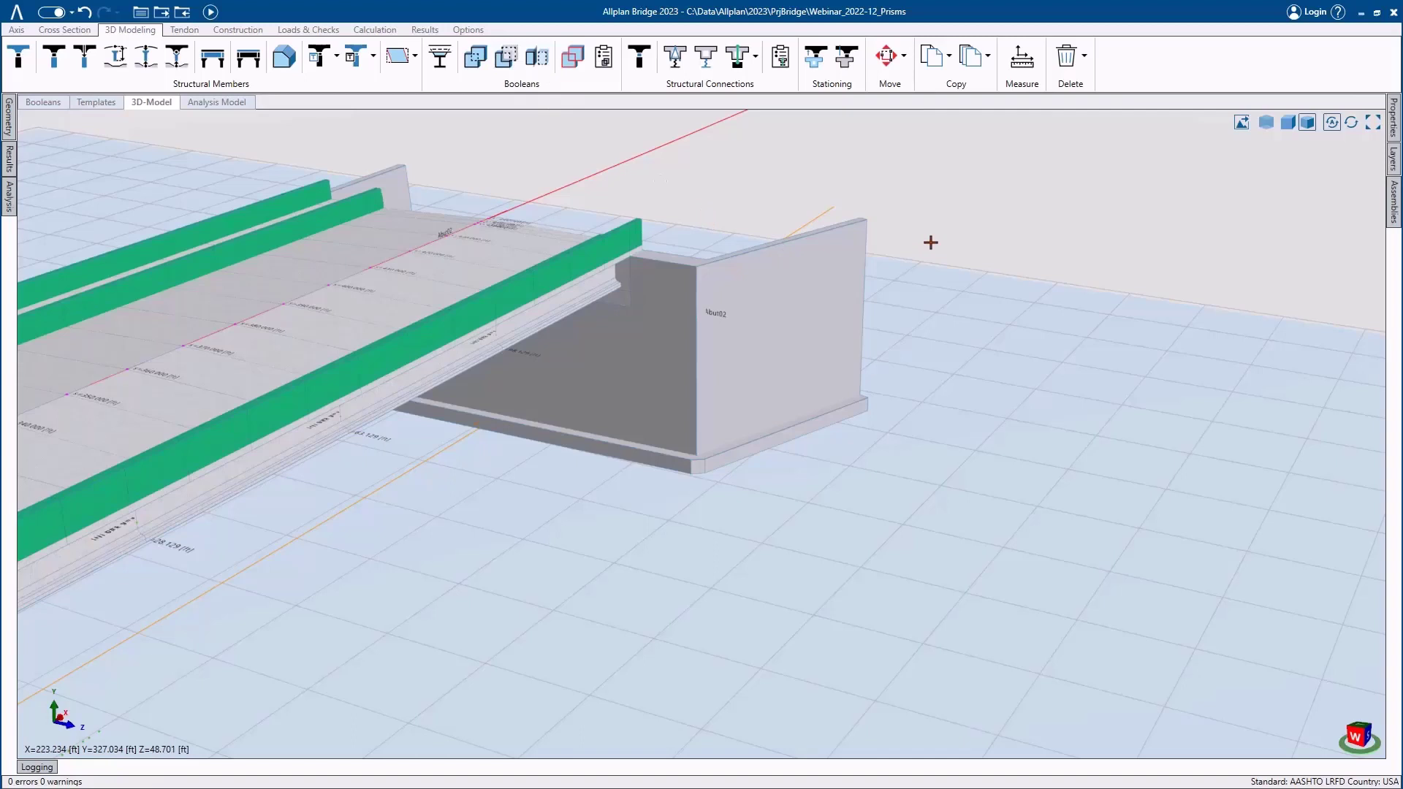
pyautogui.click(1395, 121)
pyautogui.click(1394, 130)
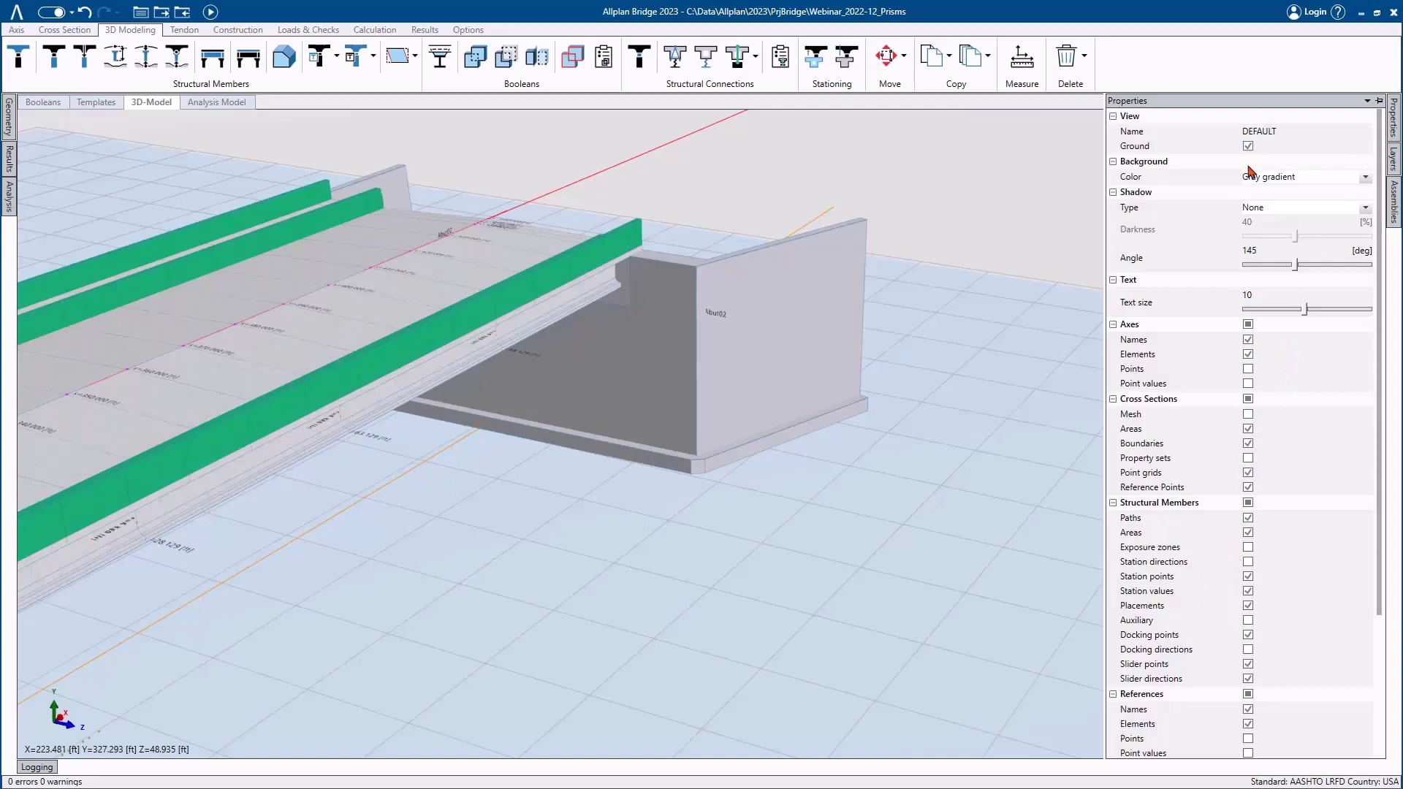
pyautogui.scroll(-2, 1251, 387)
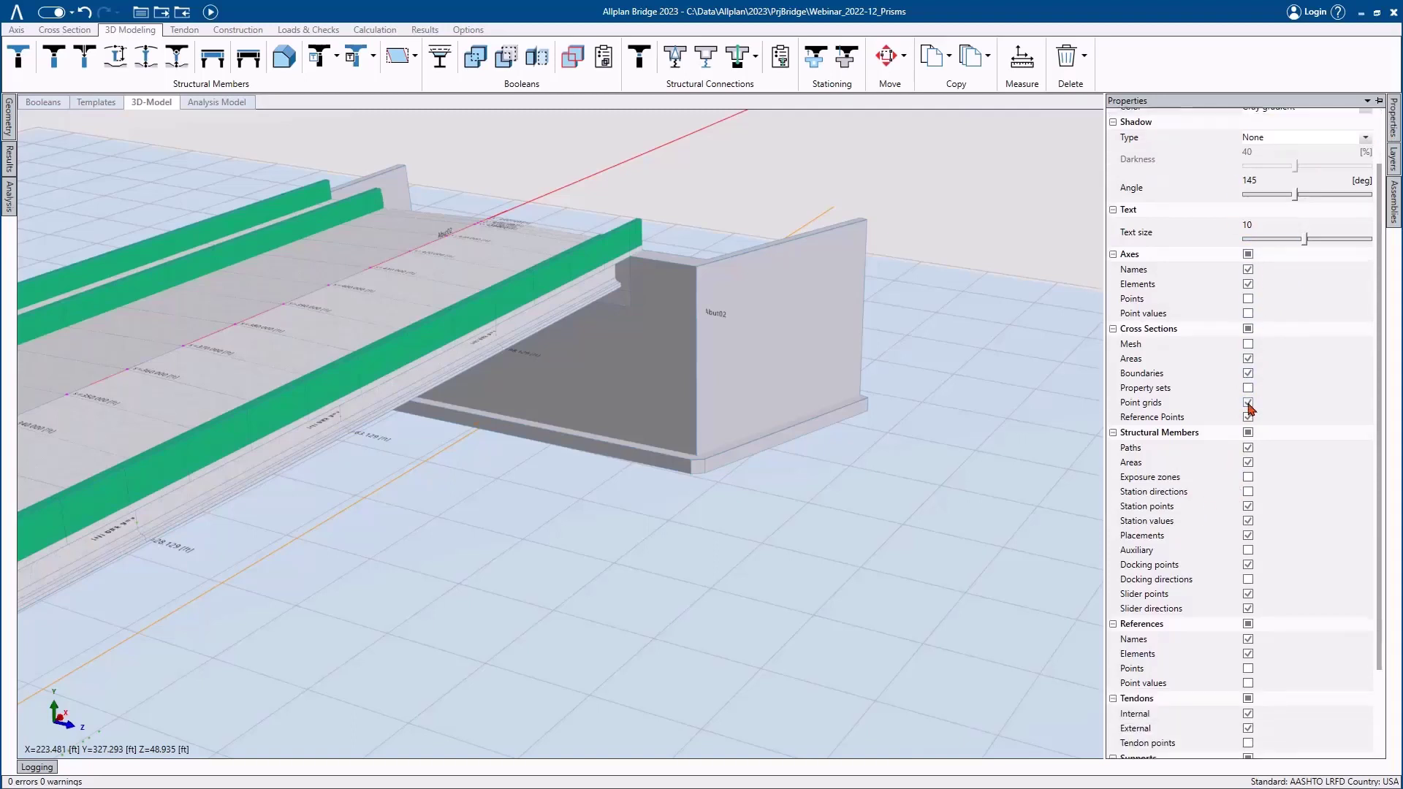
pyautogui.click(1248, 550)
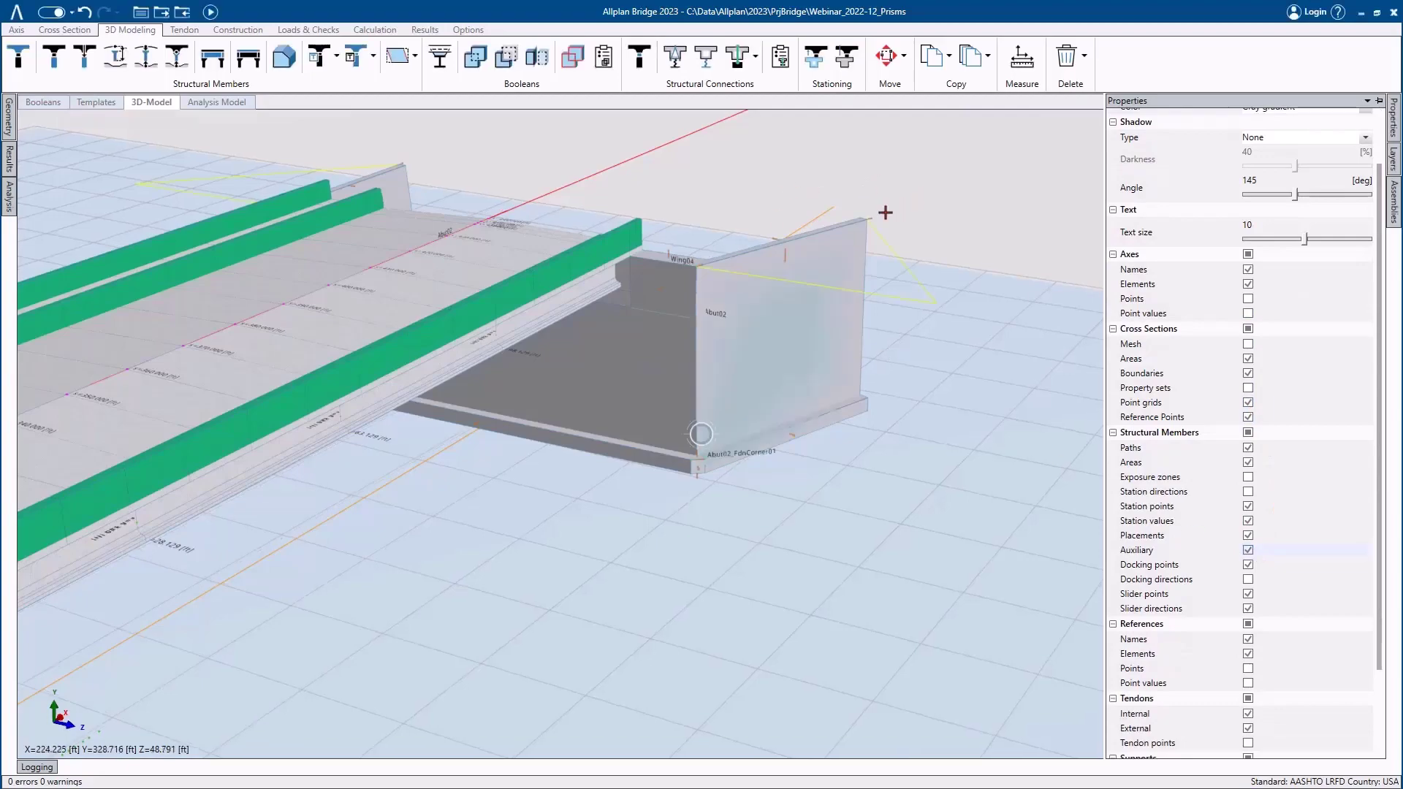
# - Show the model transparently, with the wing walls of Abut02 in view
pyautogui.moveTo(885, 213); pyautogui.dragTo(738, 222, button='middle')
pyautogui.moveTo(953, 216); pyautogui.dragTo(574, 423, button='middle')
pyautogui.scroll(2, 1003, 380)
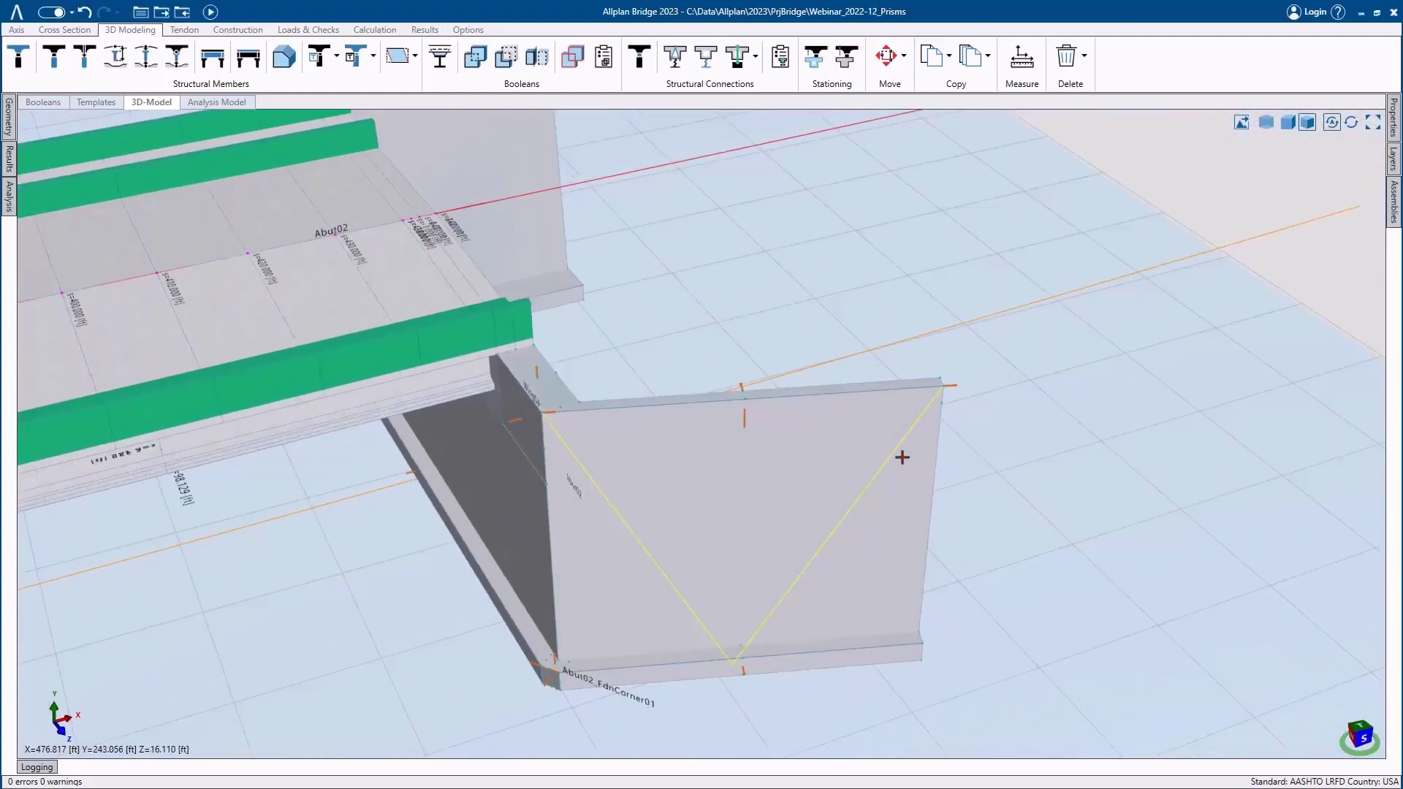
pyautogui.scroll(1, 902, 457)
pyautogui.click(1266, 122)
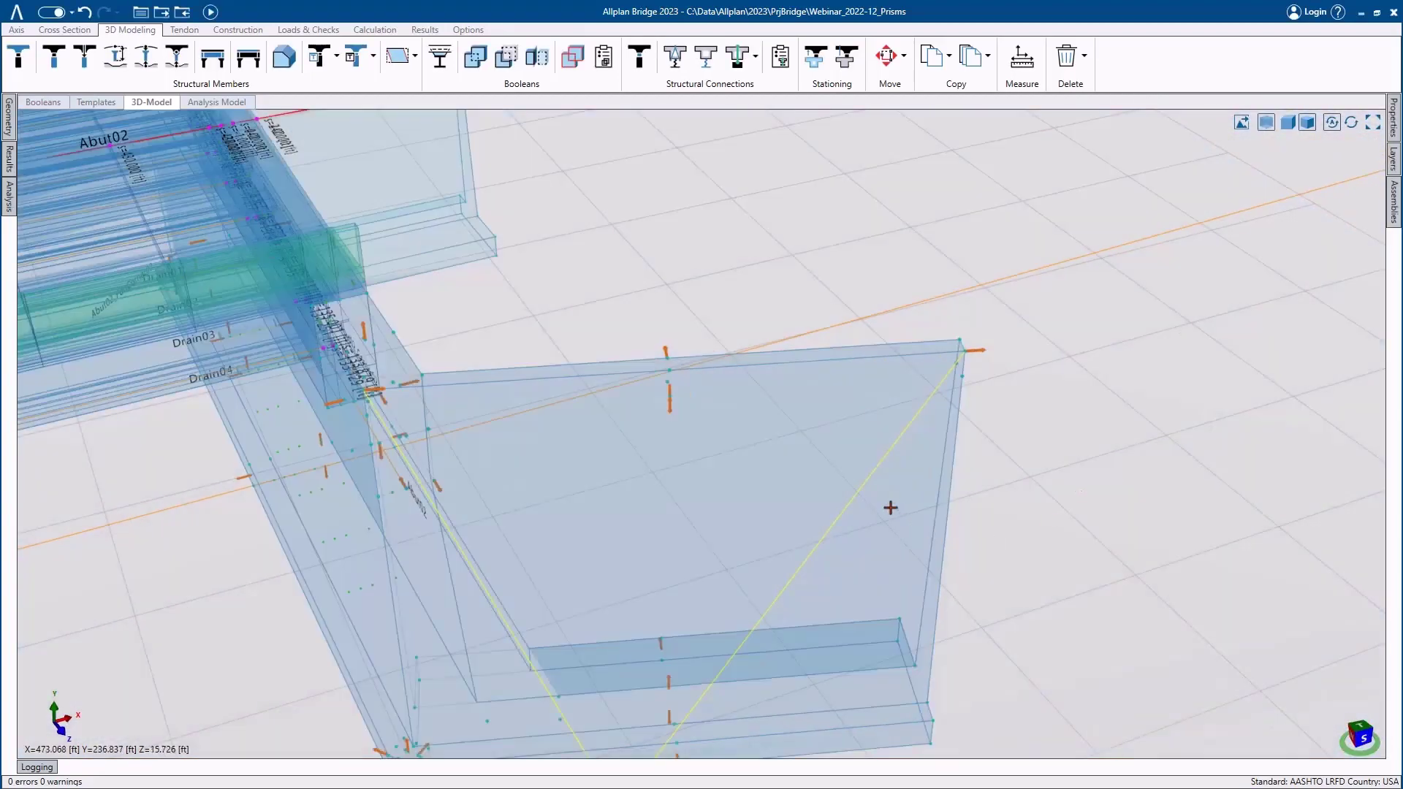
pyautogui.moveTo(755, 439); pyautogui.dragTo(739, 410, button='middle')
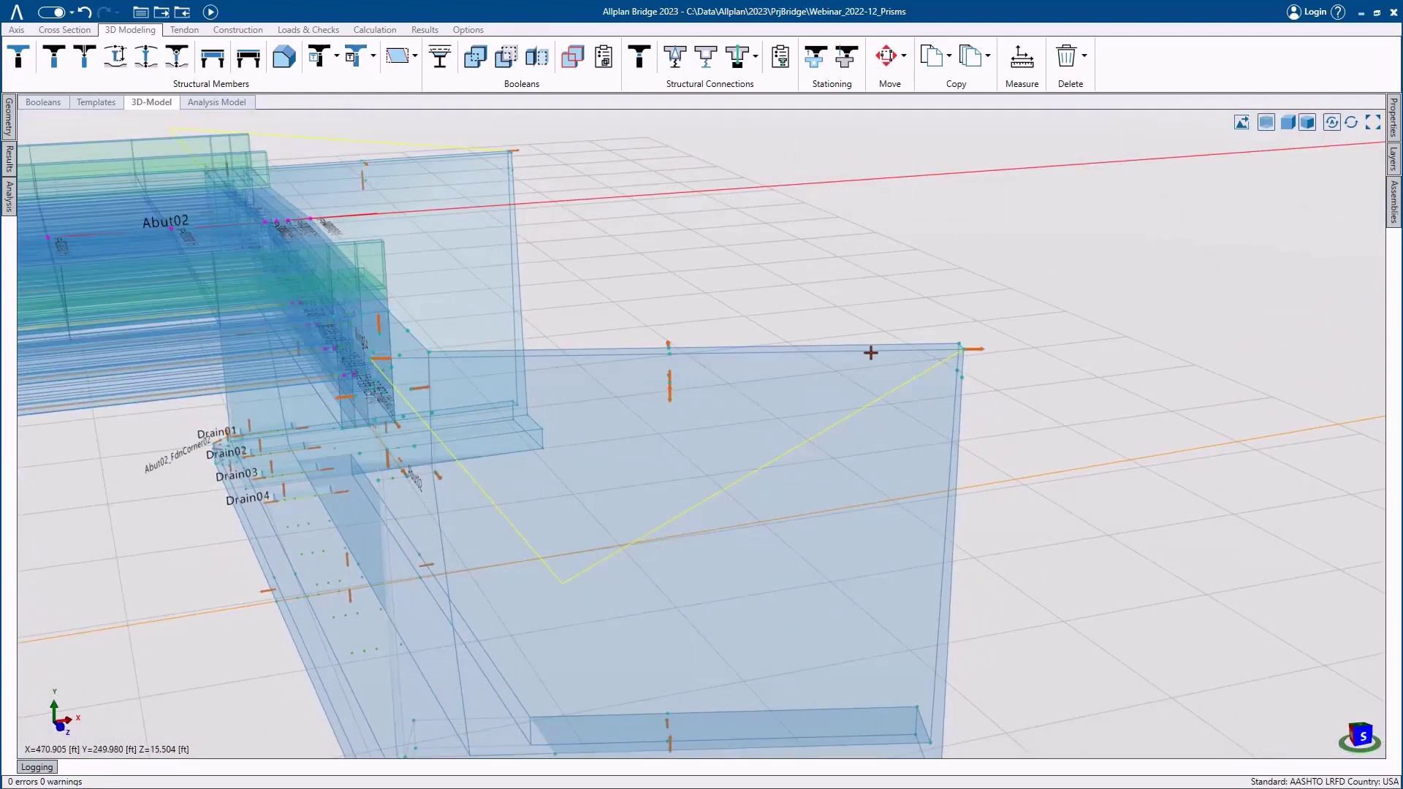
# - Slice Wing04 with a plane through three docking points near its top edge, picking the side above the wall
pyautogui.click(535, 57)
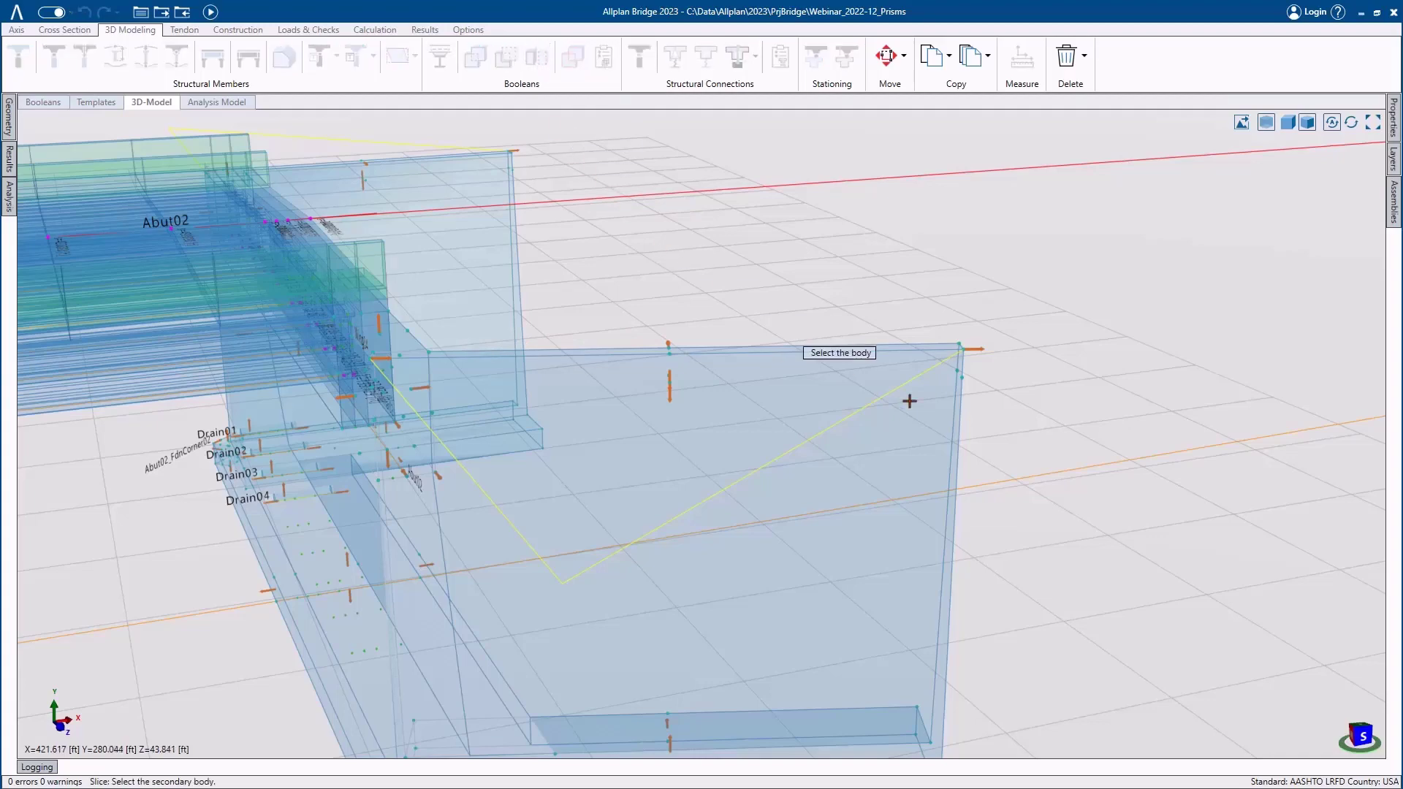
pyautogui.moveTo(952, 414); pyautogui.dragTo(602, 464, button='middle')
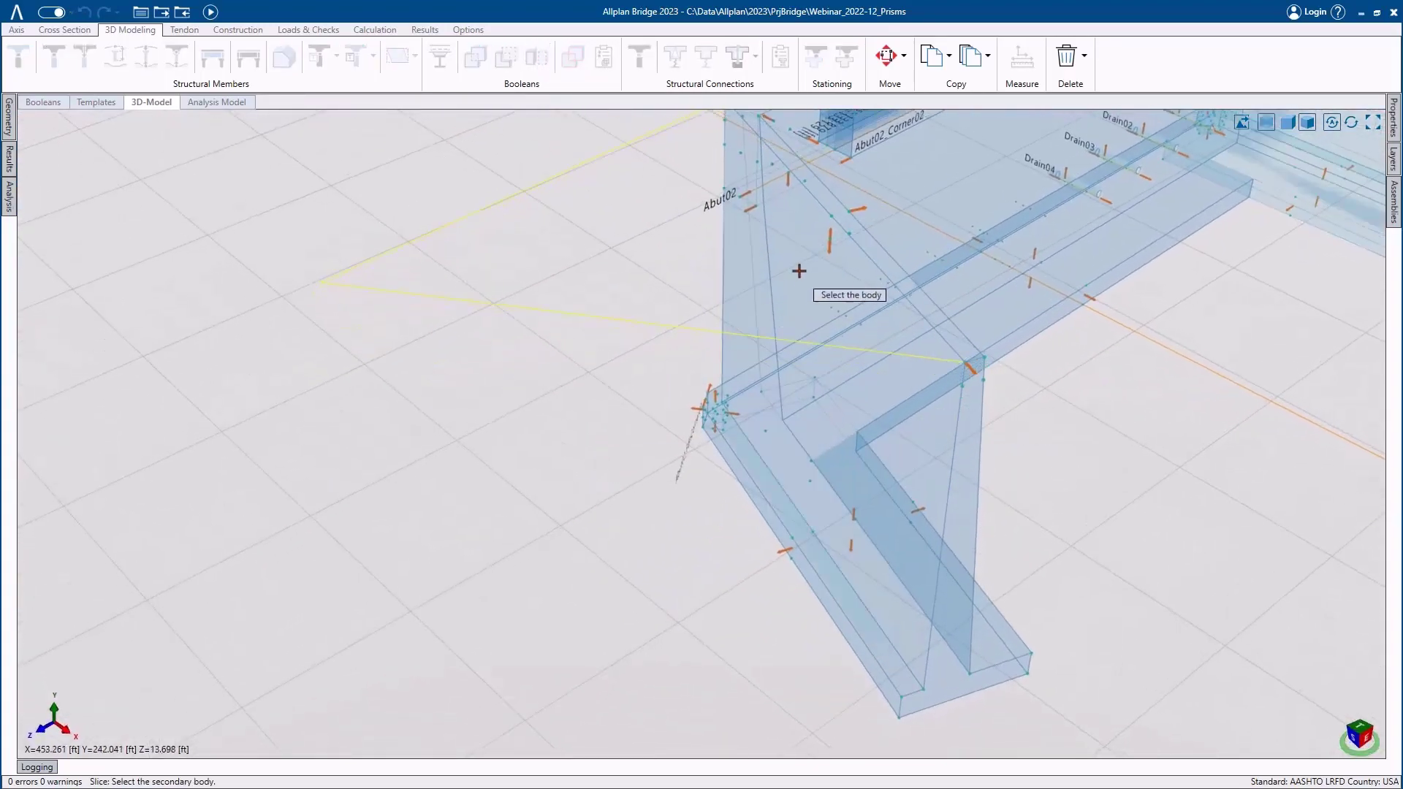
pyautogui.moveTo(797, 270); pyautogui.dragTo(780, 459, button='middle')
pyautogui.scroll(2, 973, 591)
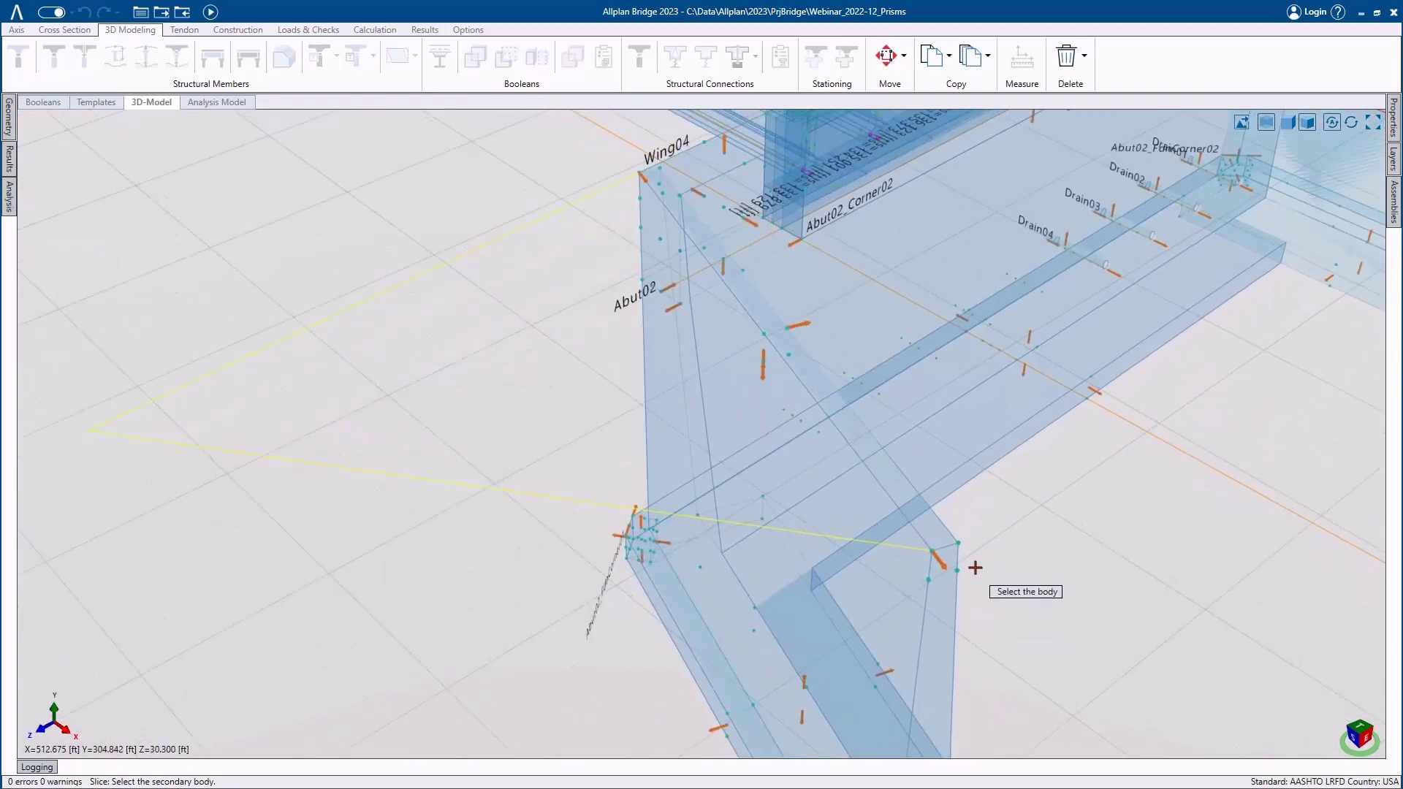
pyautogui.moveTo(755, 239); pyautogui.dragTo(592, 220, button='middle')
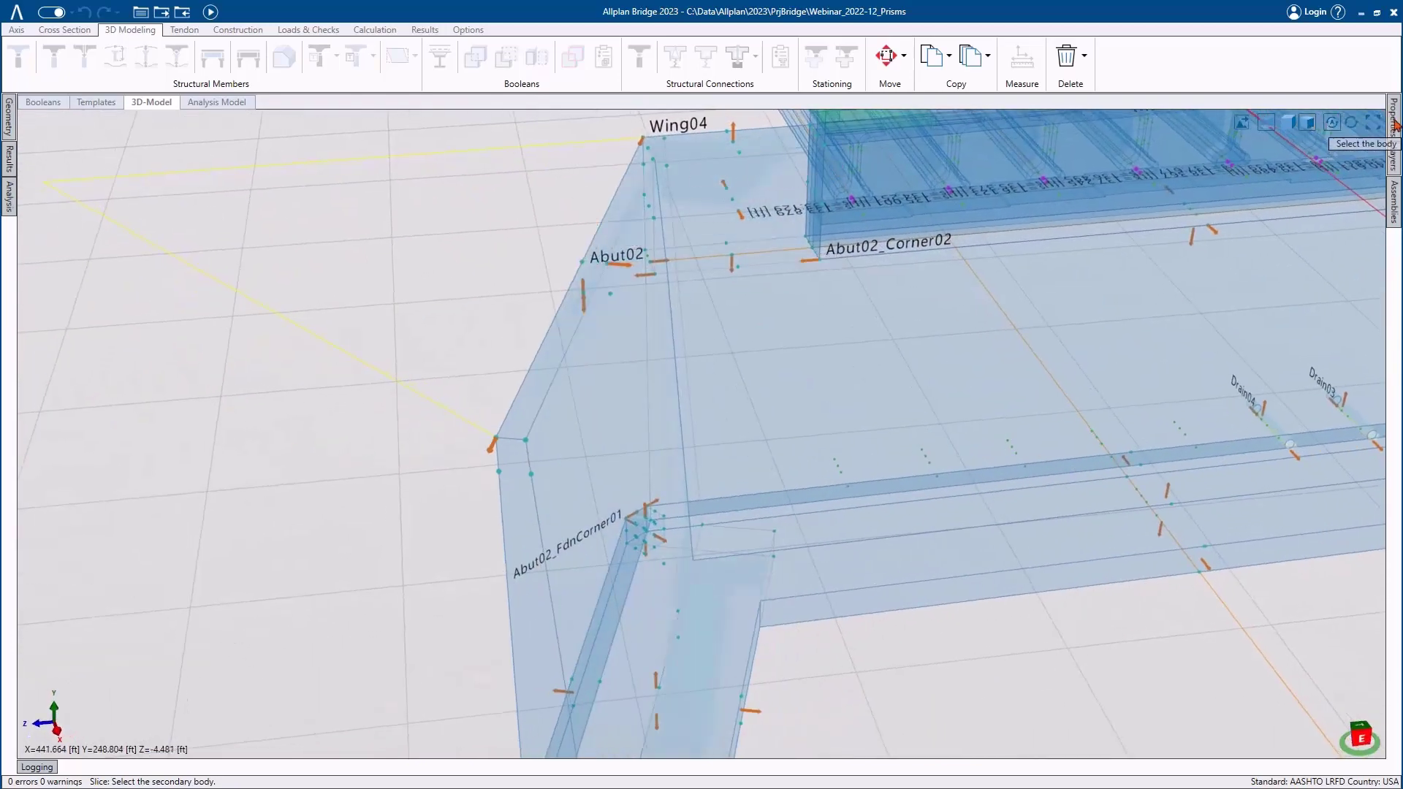
pyautogui.moveTo(1394, 125)
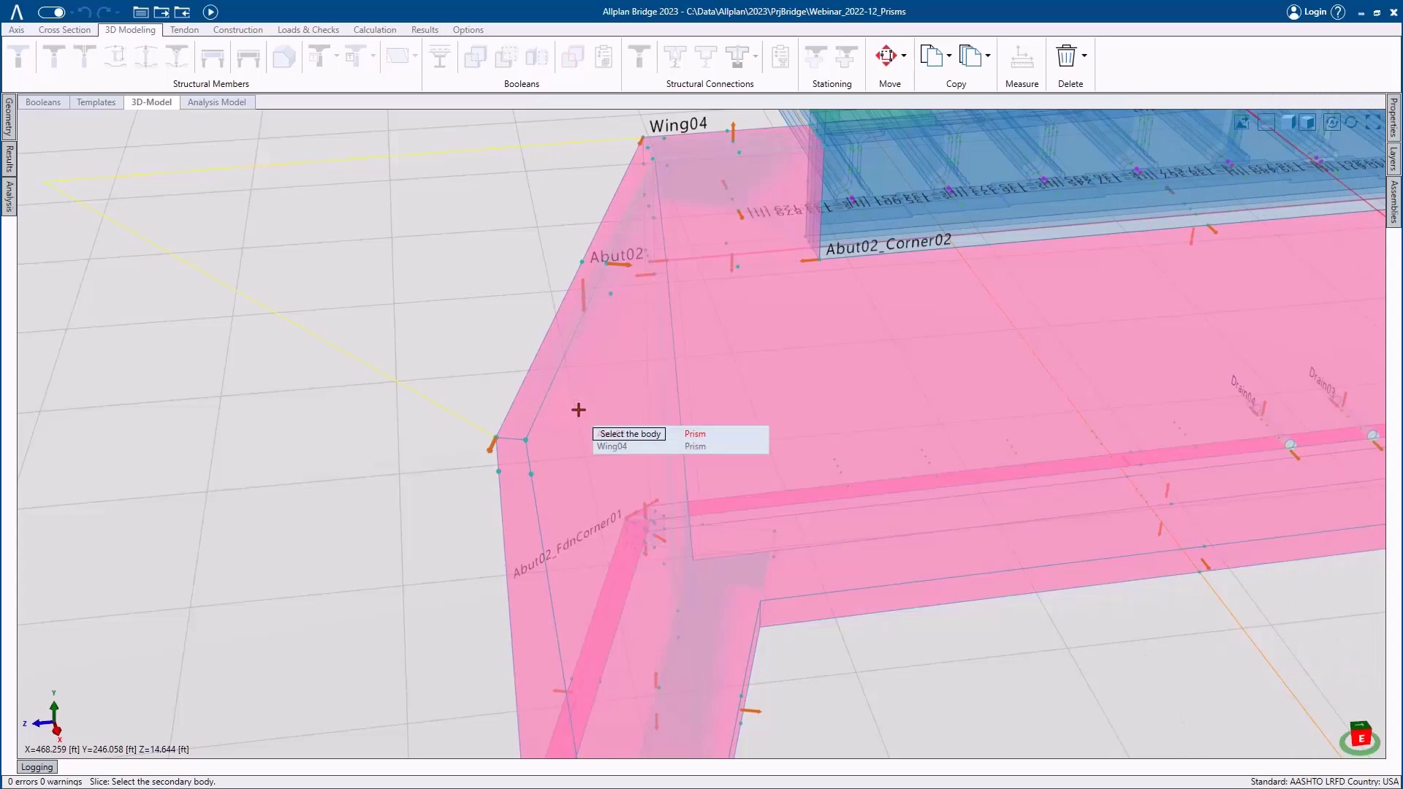
pyautogui.click(620, 446)
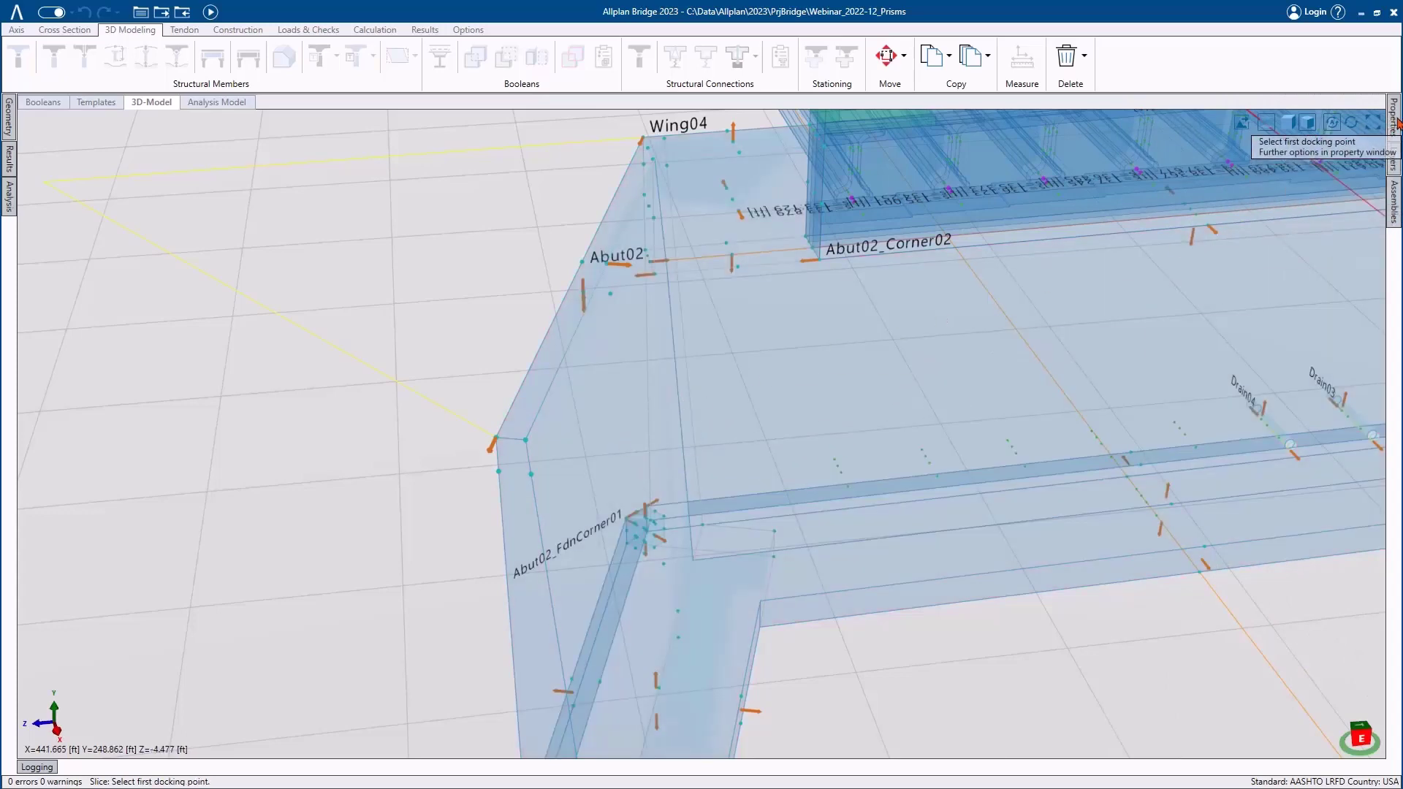
pyautogui.moveTo(1396, 123)
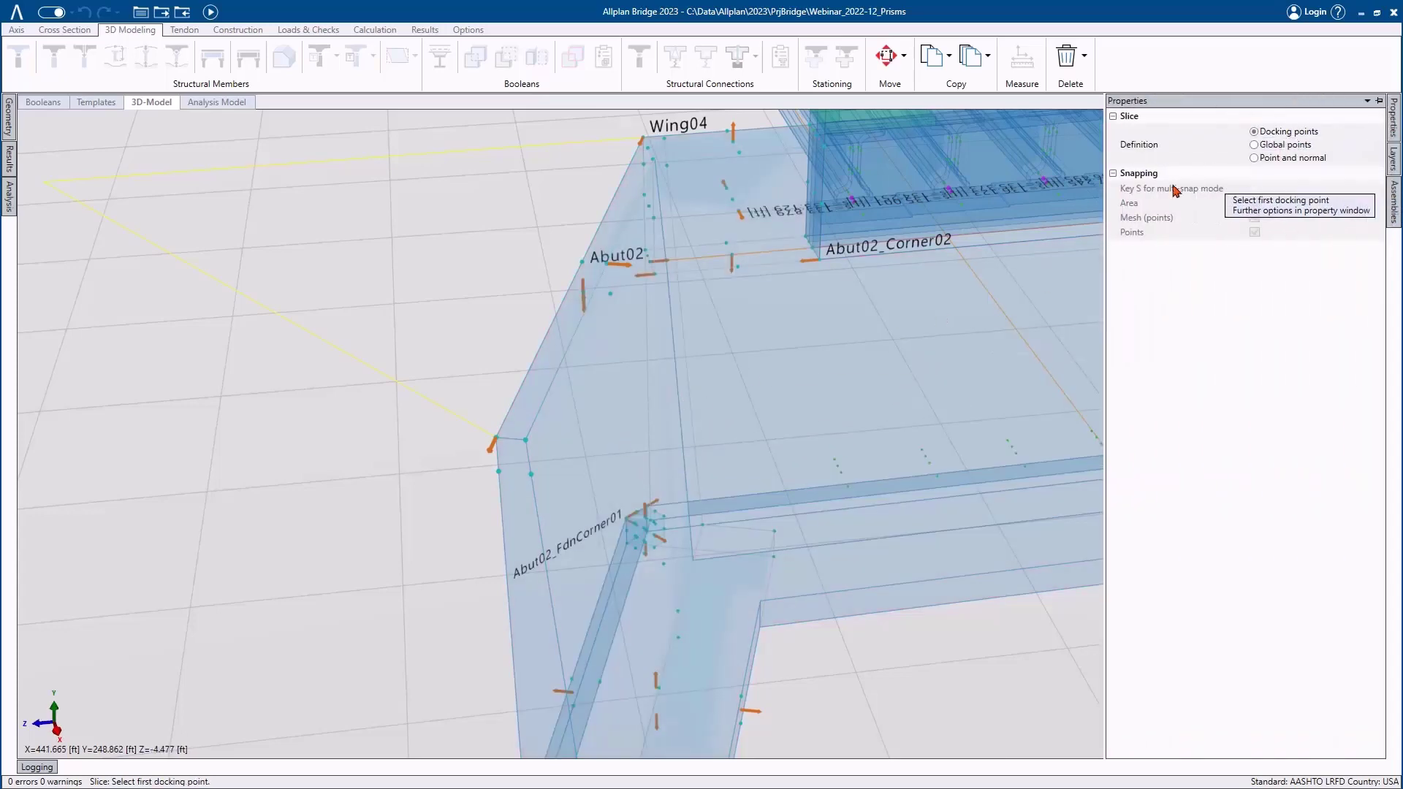
pyautogui.moveTo(753, 189); pyautogui.dragTo(699, 212, button='middle')
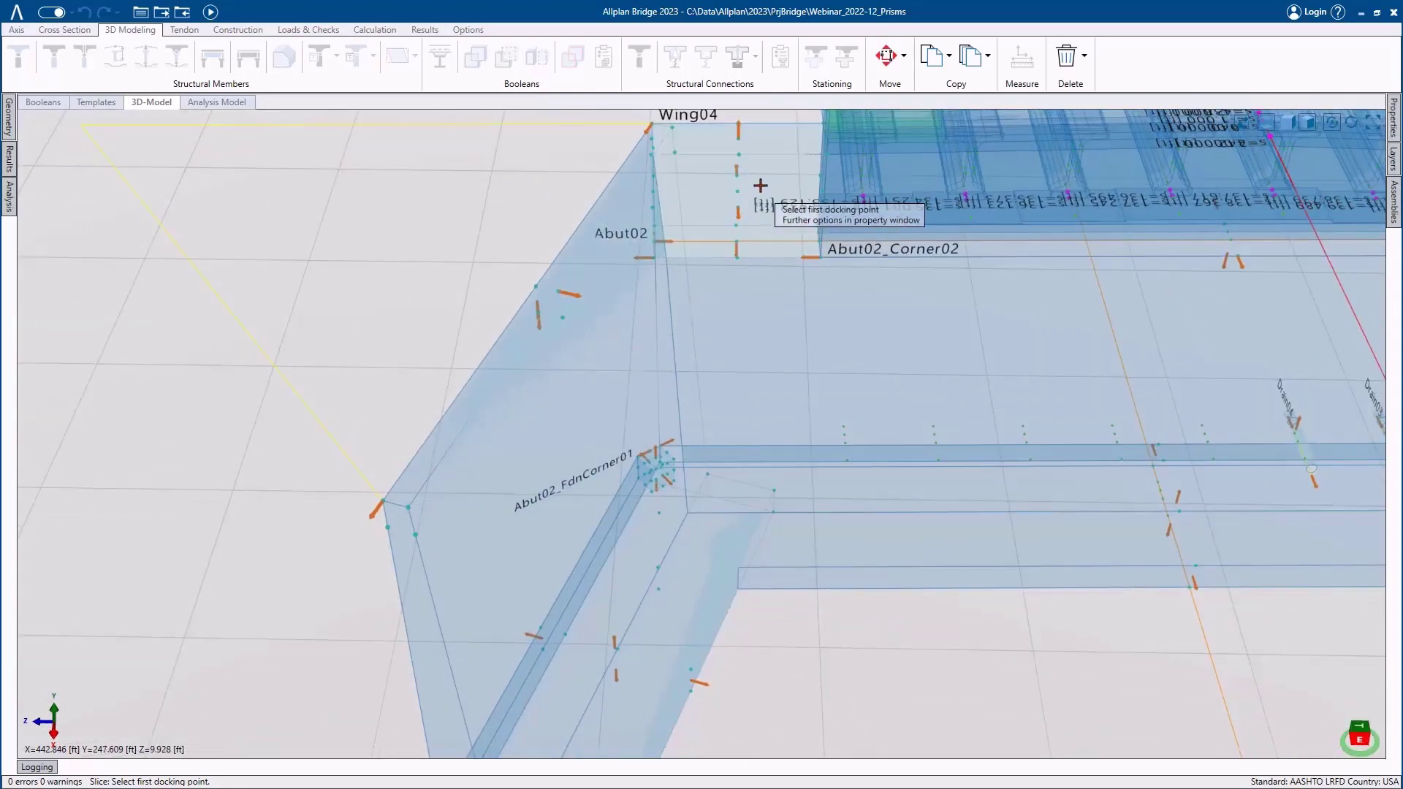
pyautogui.moveTo(740, 153); pyautogui.dragTo(689, 173, button='middle')
pyautogui.click(740, 158)
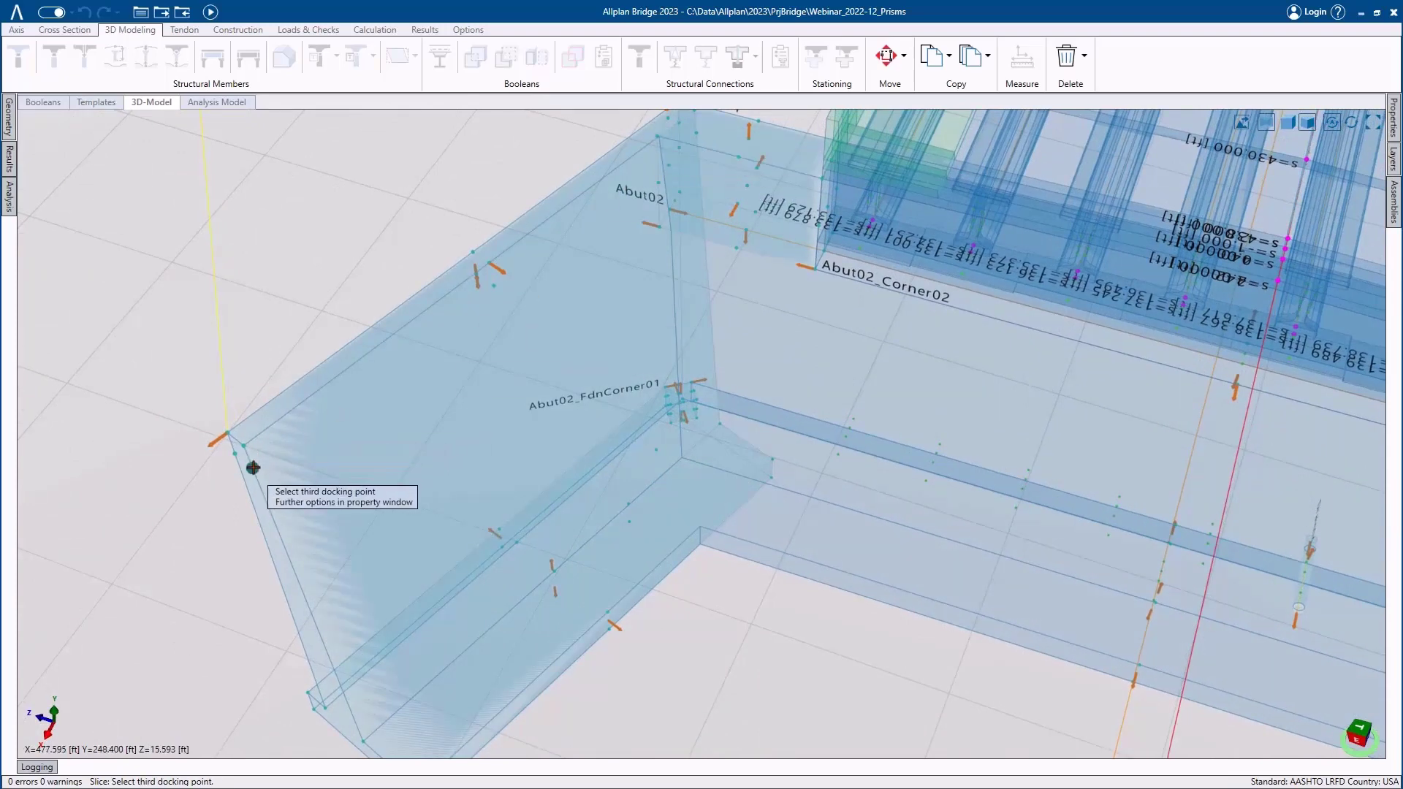
pyautogui.click(252, 467)
pyautogui.click(522, 207)
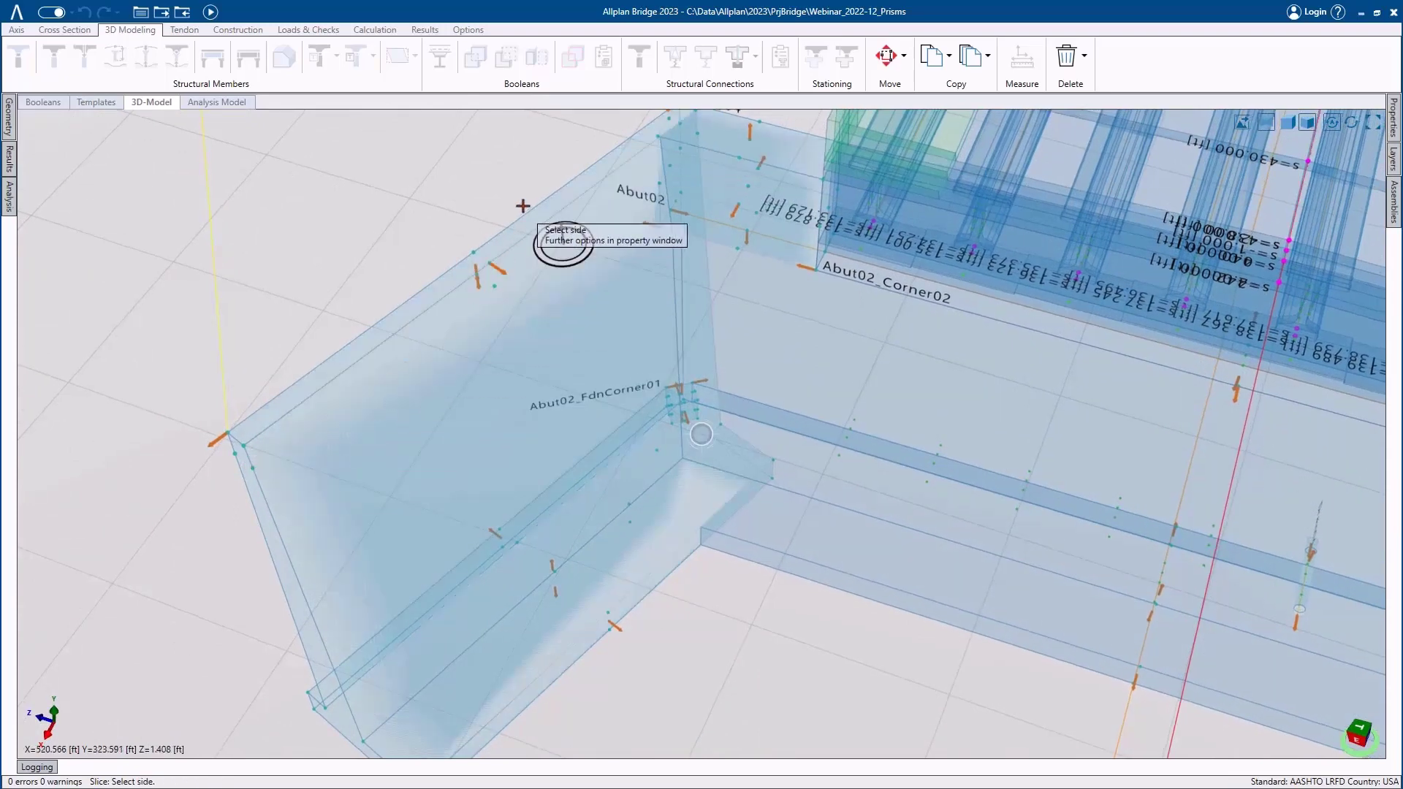
# - Slice Wing03 with a plane through three docking points near its top edge, picking the side above the wall
pyautogui.moveTo(496, 372)
pyautogui.mouseDown(button='middle')
pyautogui.moveTo(602, 269)
pyautogui.moveTo(739, 257)
pyautogui.moveTo(595, 314)
pyautogui.moveTo(1065, 335)
pyautogui.moveTo(978, 351)
pyautogui.mouseUp(button='middle')
pyautogui.scroll(5, 752, 370)
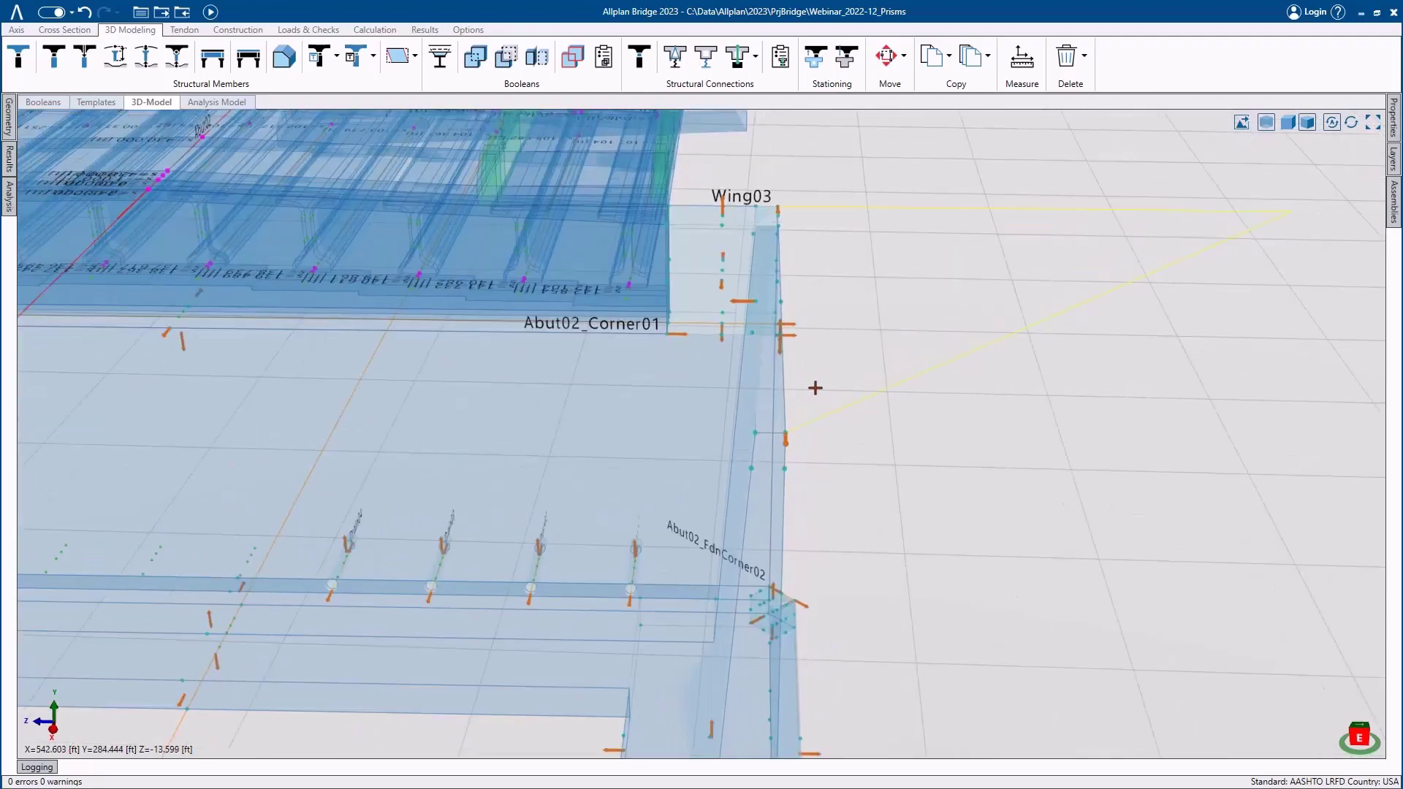
pyautogui.click(537, 56)
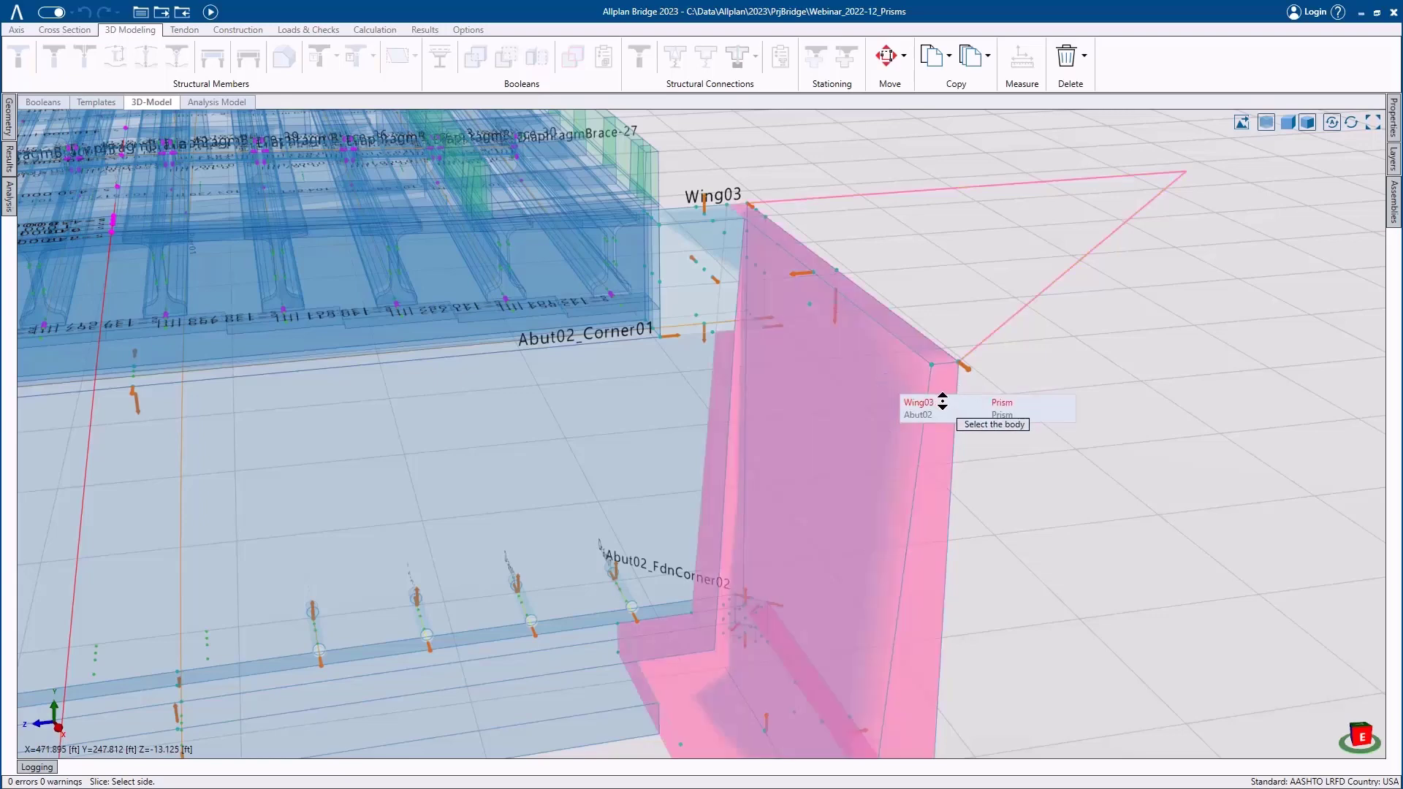
pyautogui.click(939, 400)
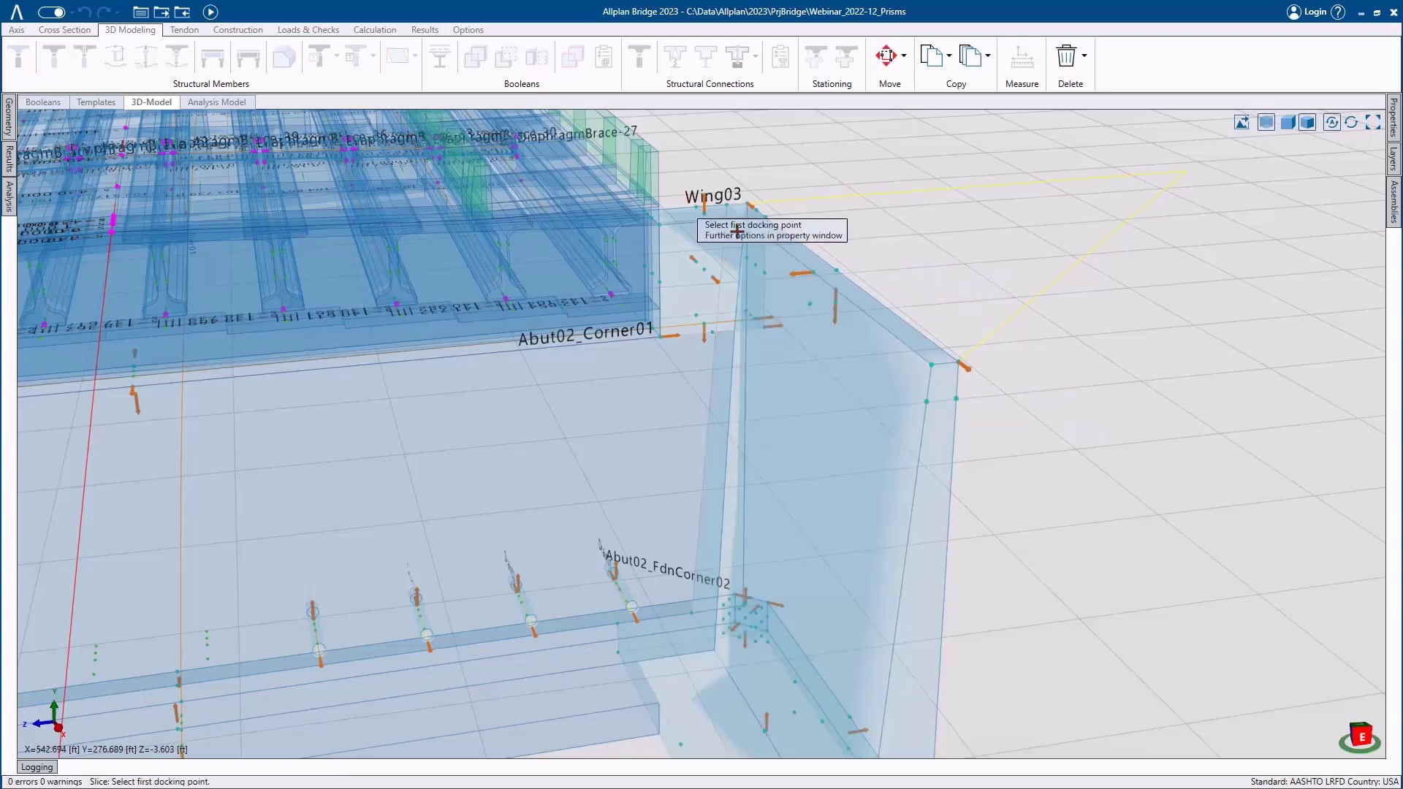
pyautogui.scroll(3, 710, 223)
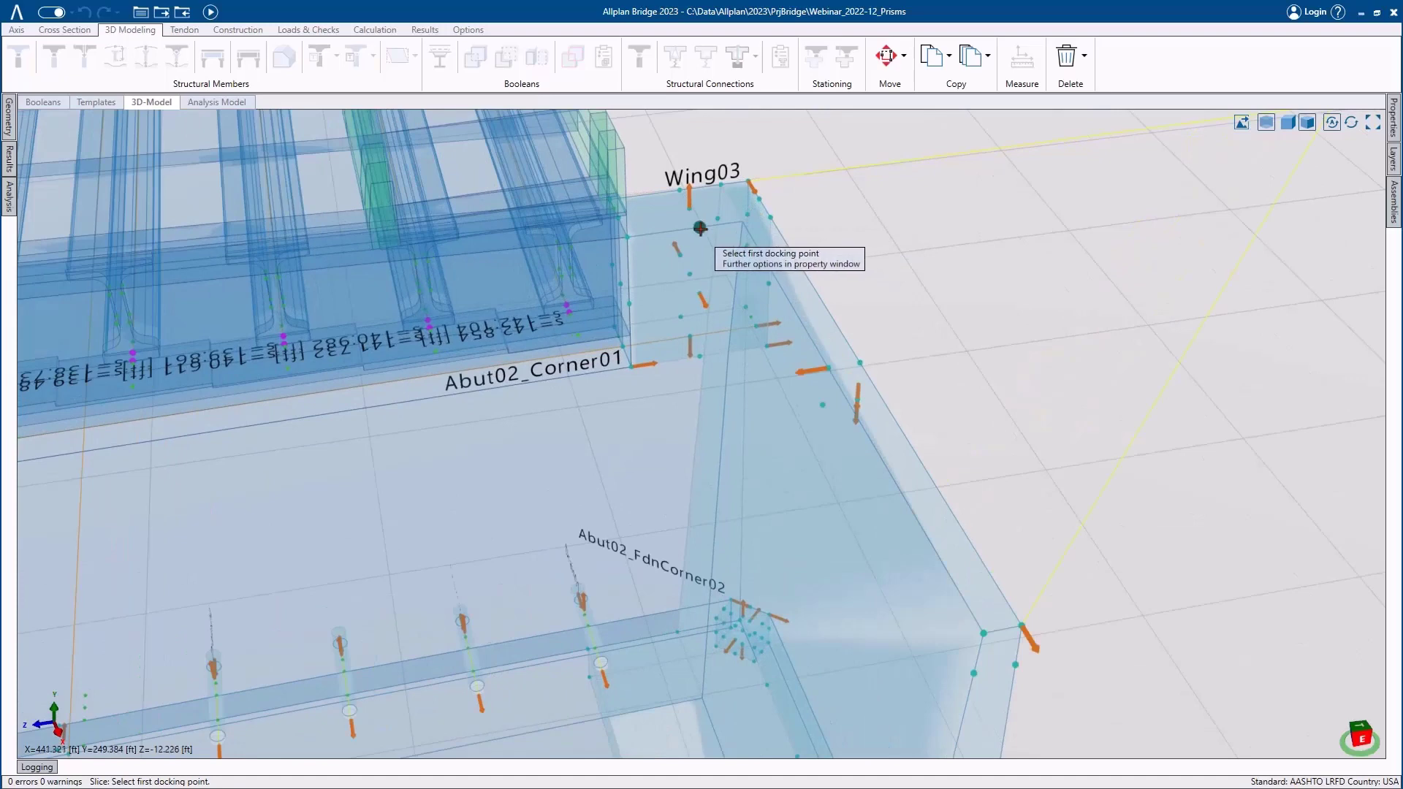
pyautogui.click(699, 227)
pyautogui.click(771, 218)
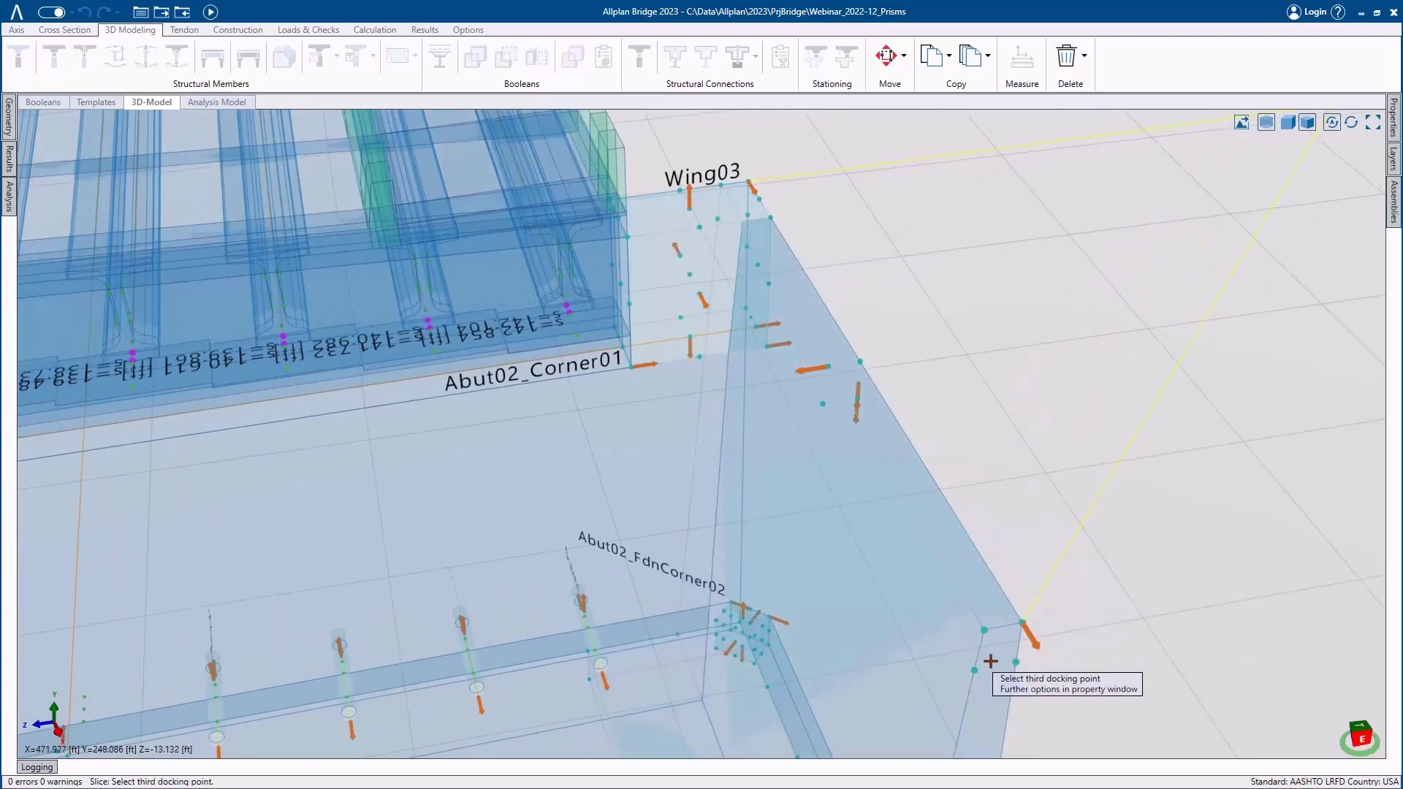
pyautogui.click(1016, 662)
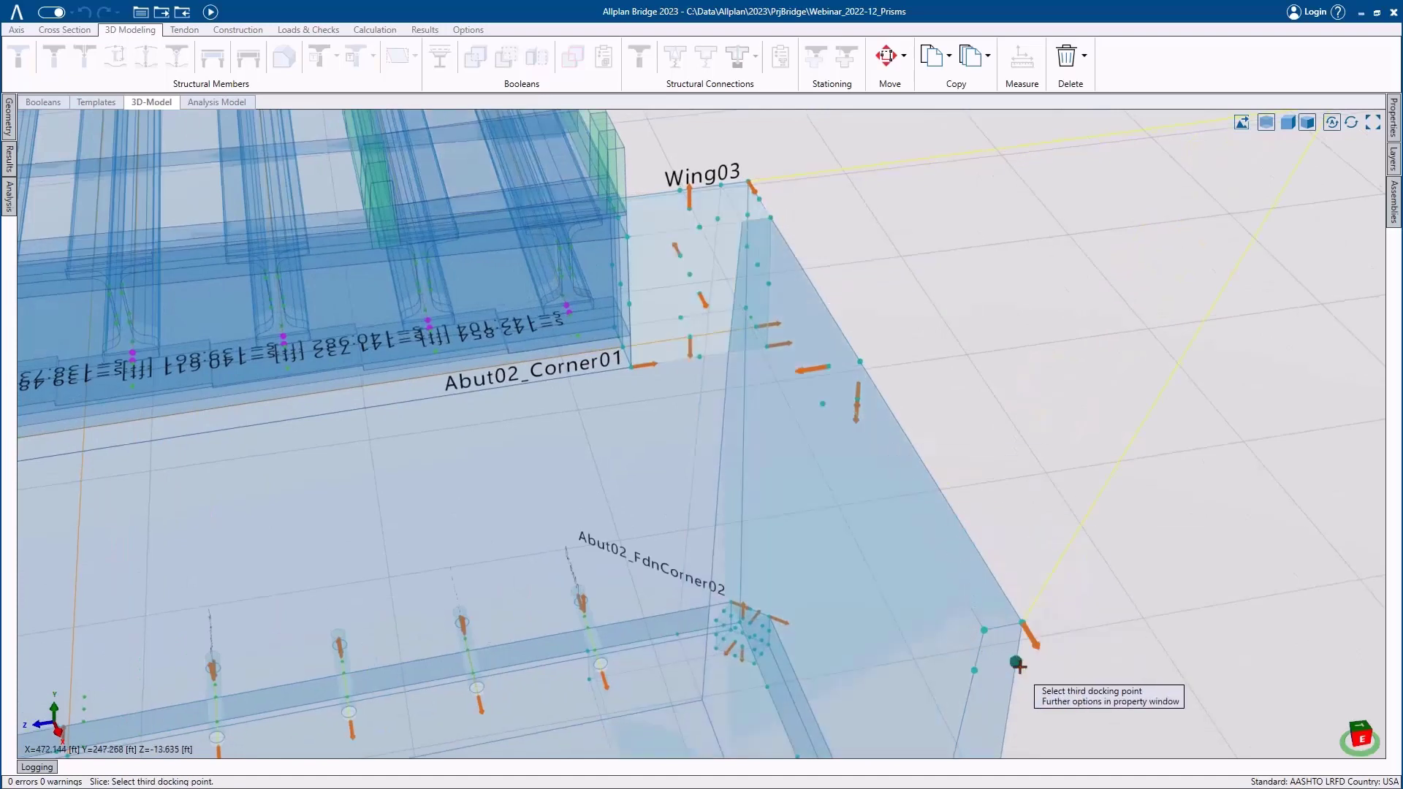
pyautogui.click(943, 296)
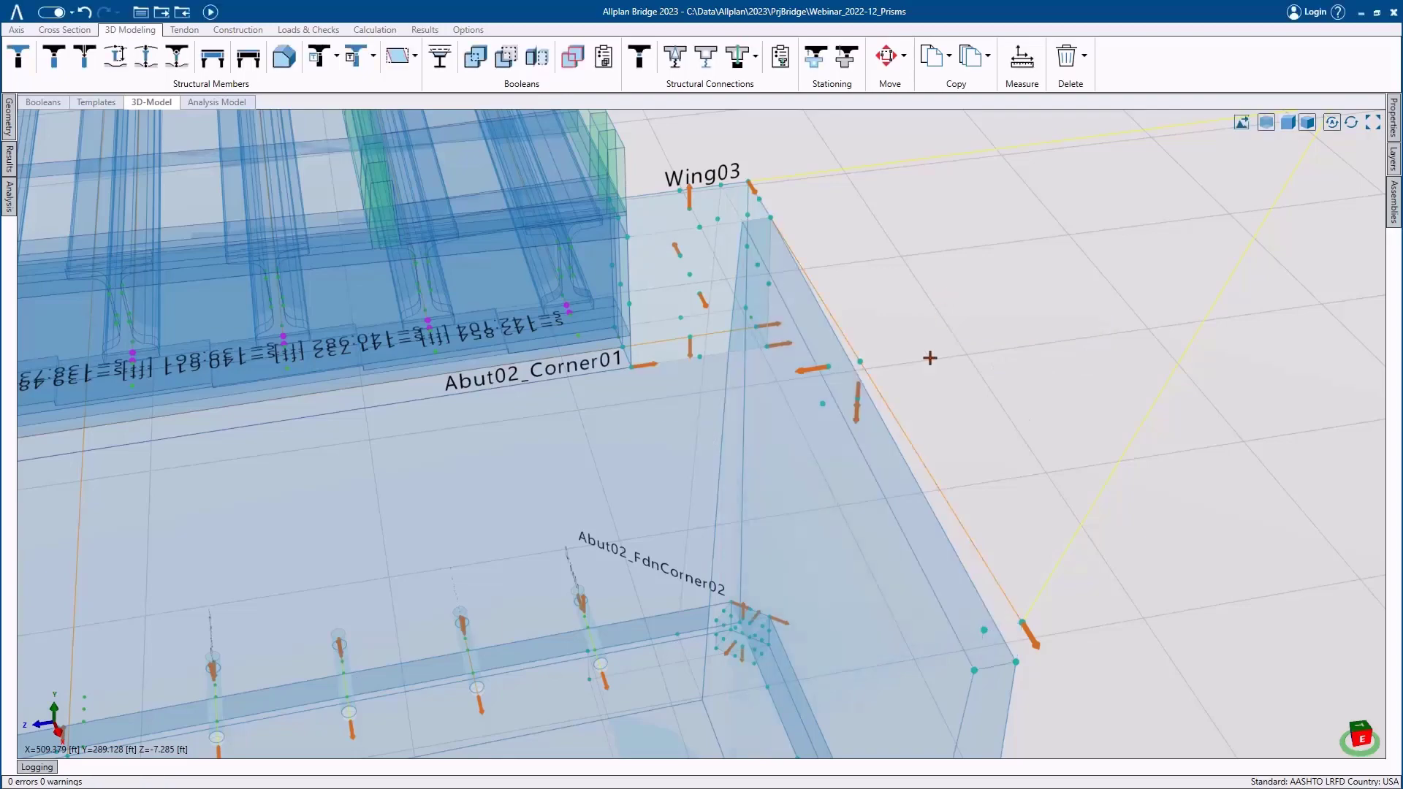
# - Turn off the transparent display and inspect the sliced top of Wing03 and the whole bridge
pyautogui.moveTo(918, 435); pyautogui.dragTo(679, 388, button='middle')
pyautogui.click(1265, 124)
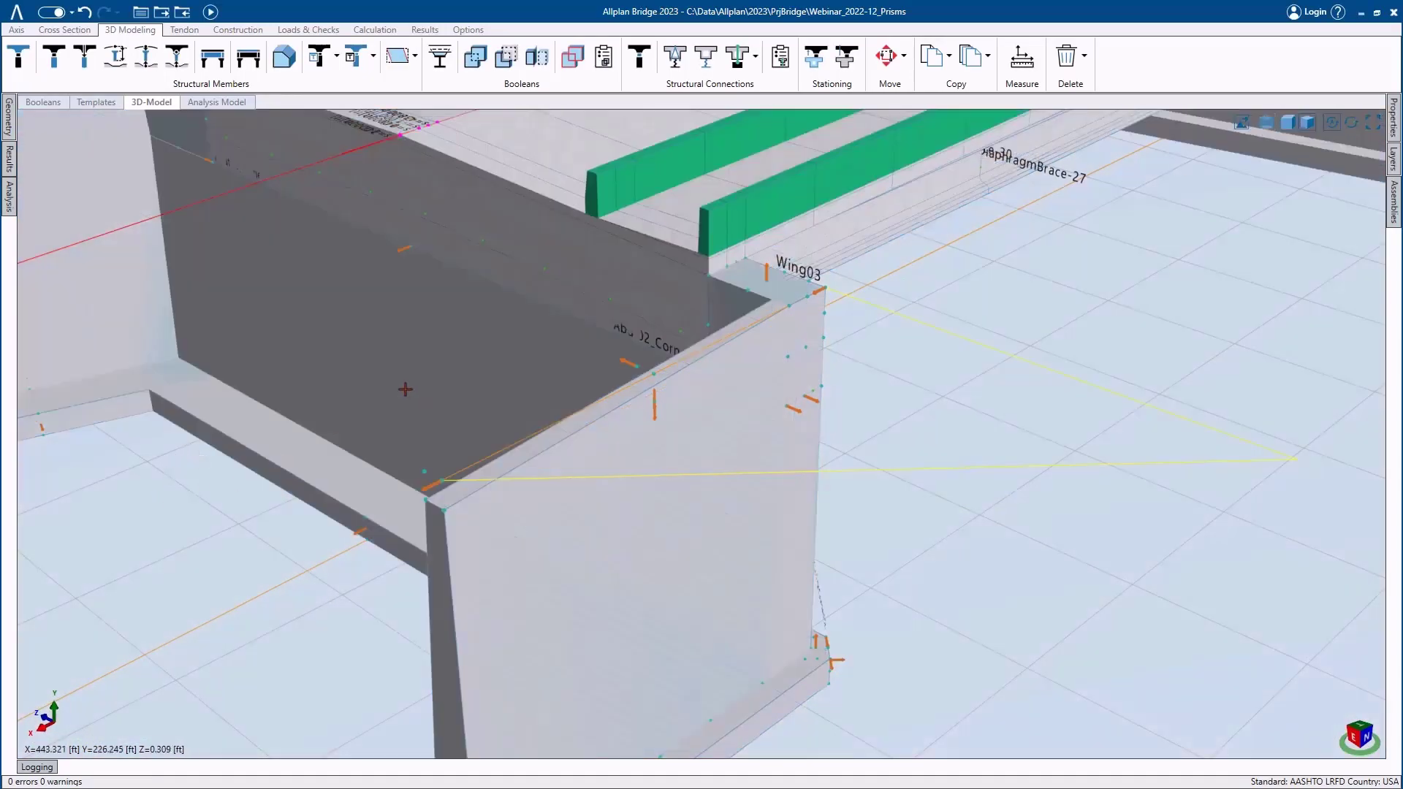
pyautogui.moveTo(406, 387); pyautogui.dragTo(312, 335, button='middle')
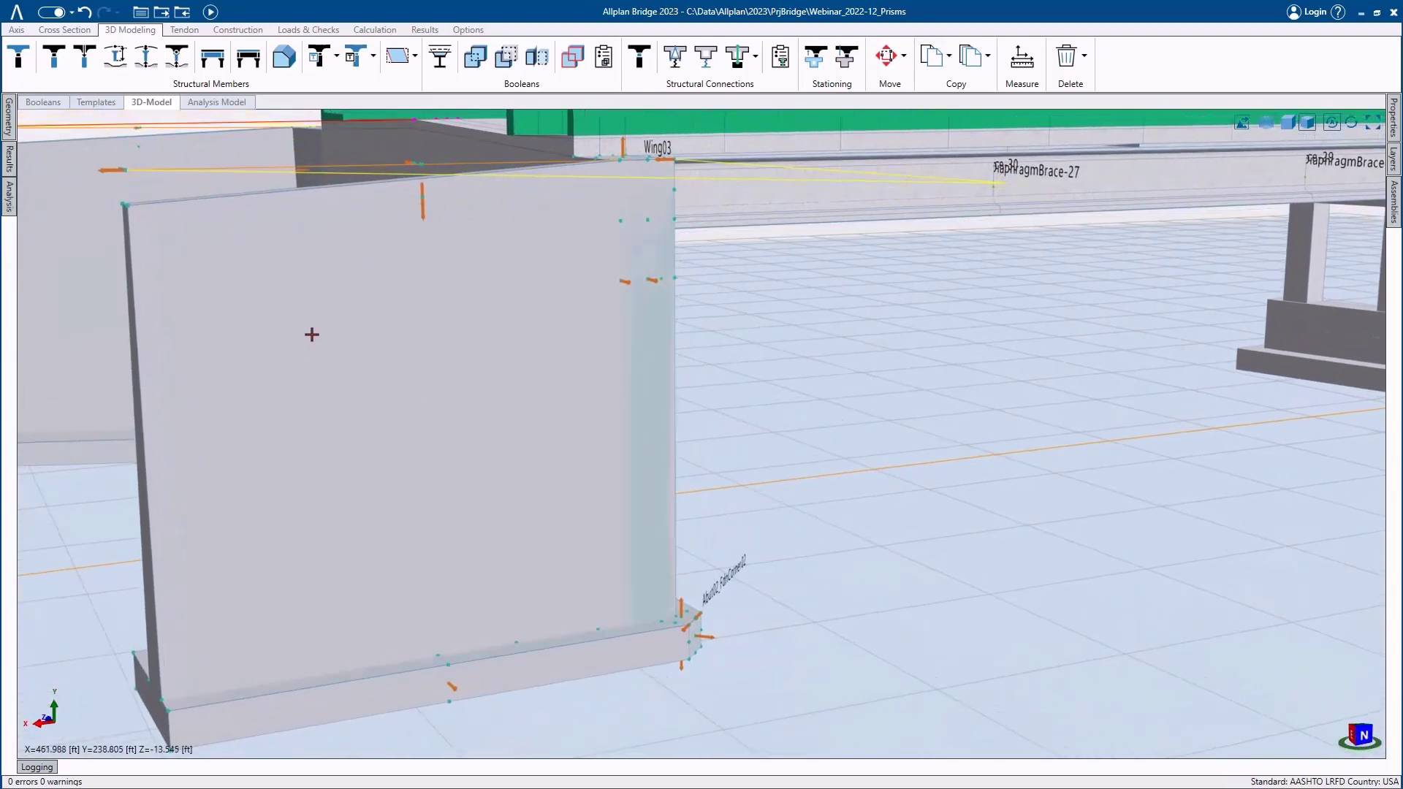
pyautogui.moveTo(483, 340); pyautogui.dragTo(673, 404, button='middle')
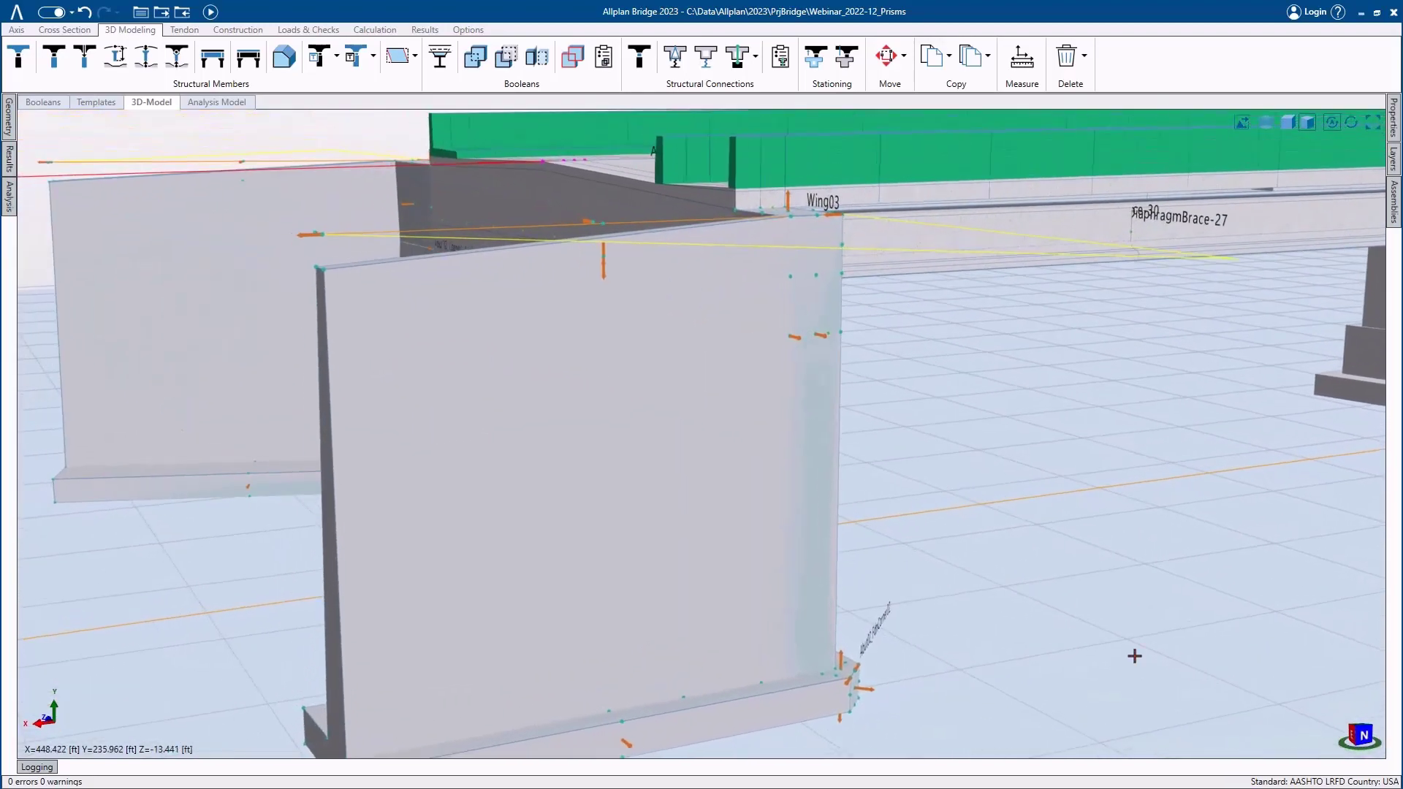
pyautogui.click(1364, 736)
pyautogui.moveTo(578, 426); pyautogui.dragTo(723, 567, button='middle')
pyautogui.moveTo(432, 402)
pyautogui.mouseDown(button='middle')
pyautogui.moveTo(475, 439)
pyautogui.moveTo(444, 417)
pyautogui.mouseUp(button='middle')
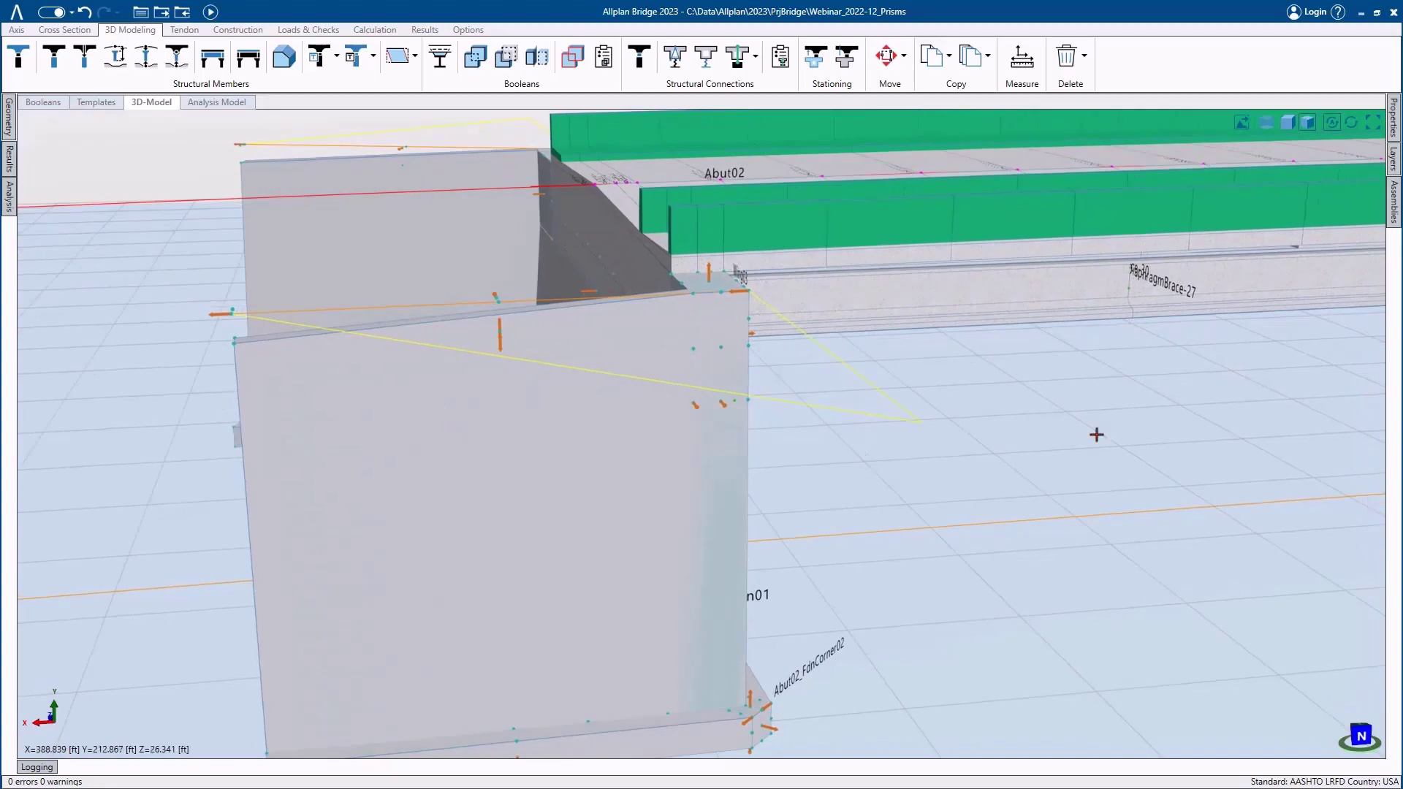
pyautogui.scroll(-5, 1096, 464)
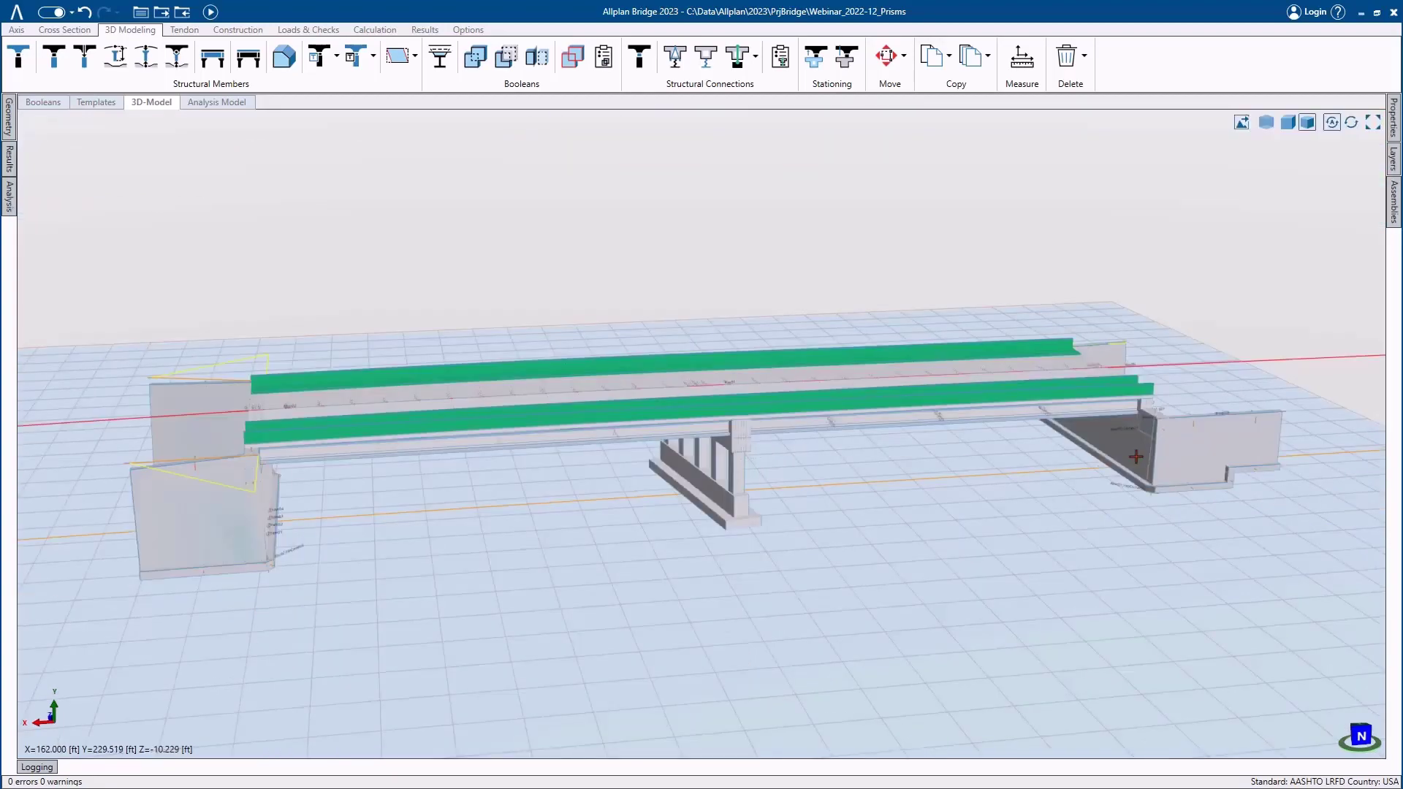
pyautogui.moveTo(1111, 470); pyautogui.dragTo(1218, 630, button='middle')
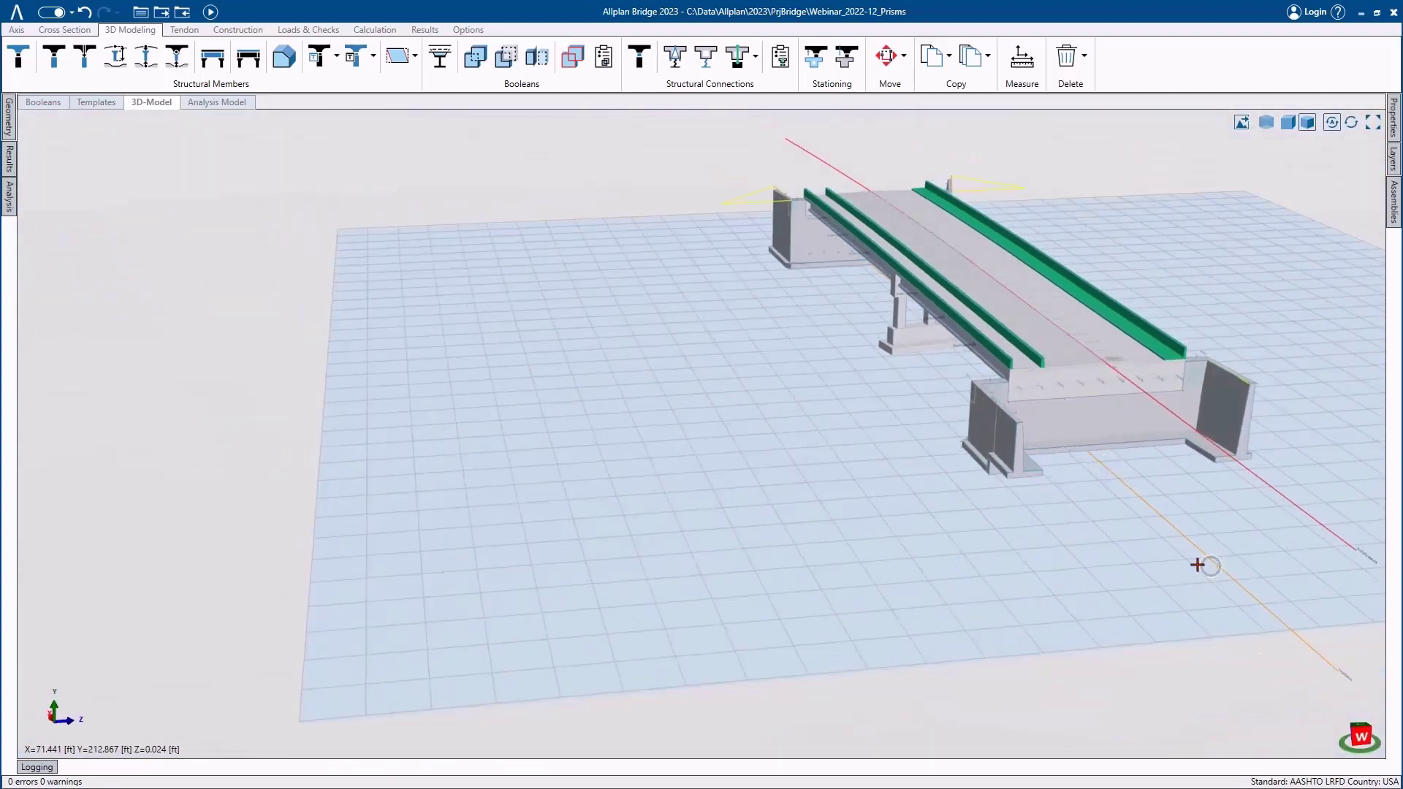
pyautogui.moveTo(1210, 567); pyautogui.dragTo(1154, 676, button='middle')
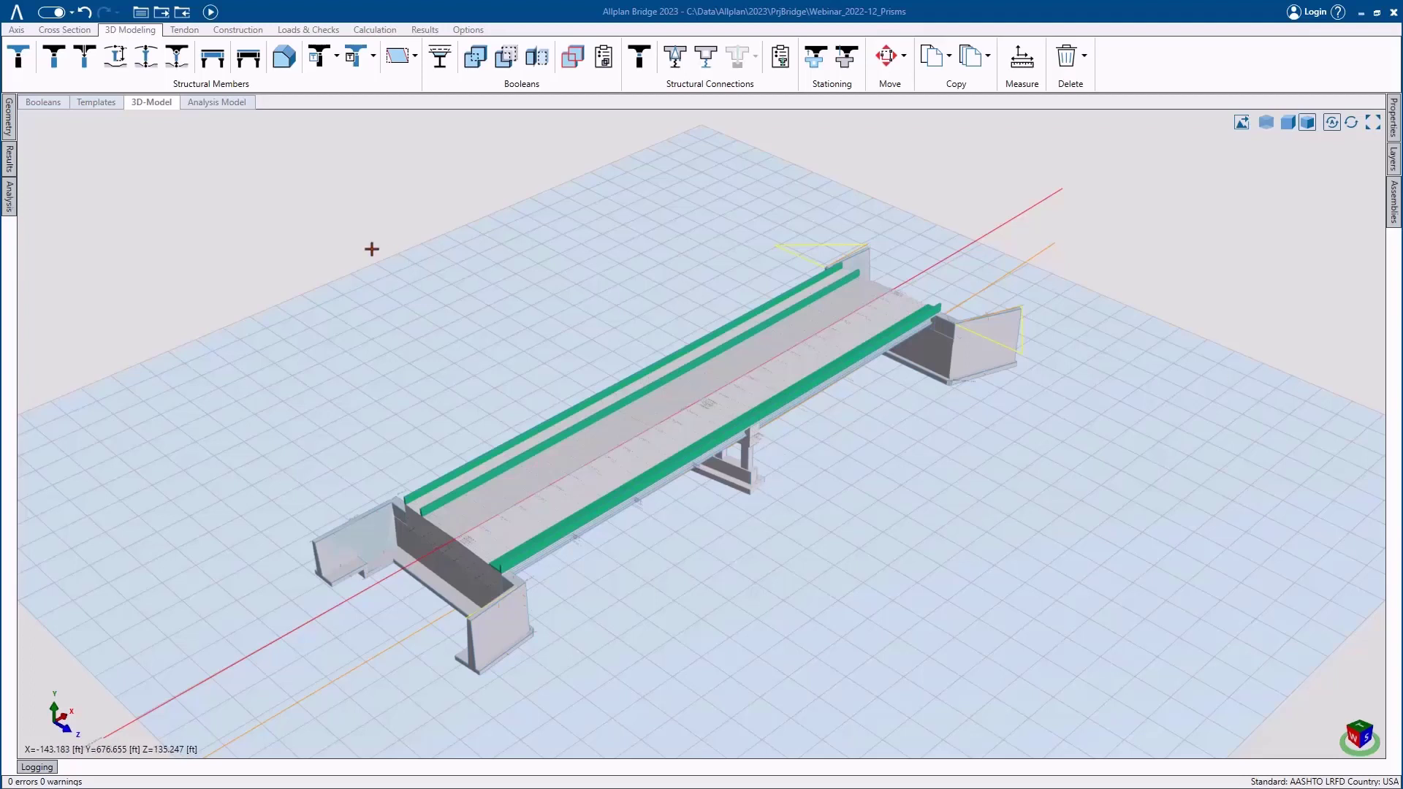
# - Set the expression of the variation Deck_wSidewalkLeft to 14
pyautogui.click(15, 135)
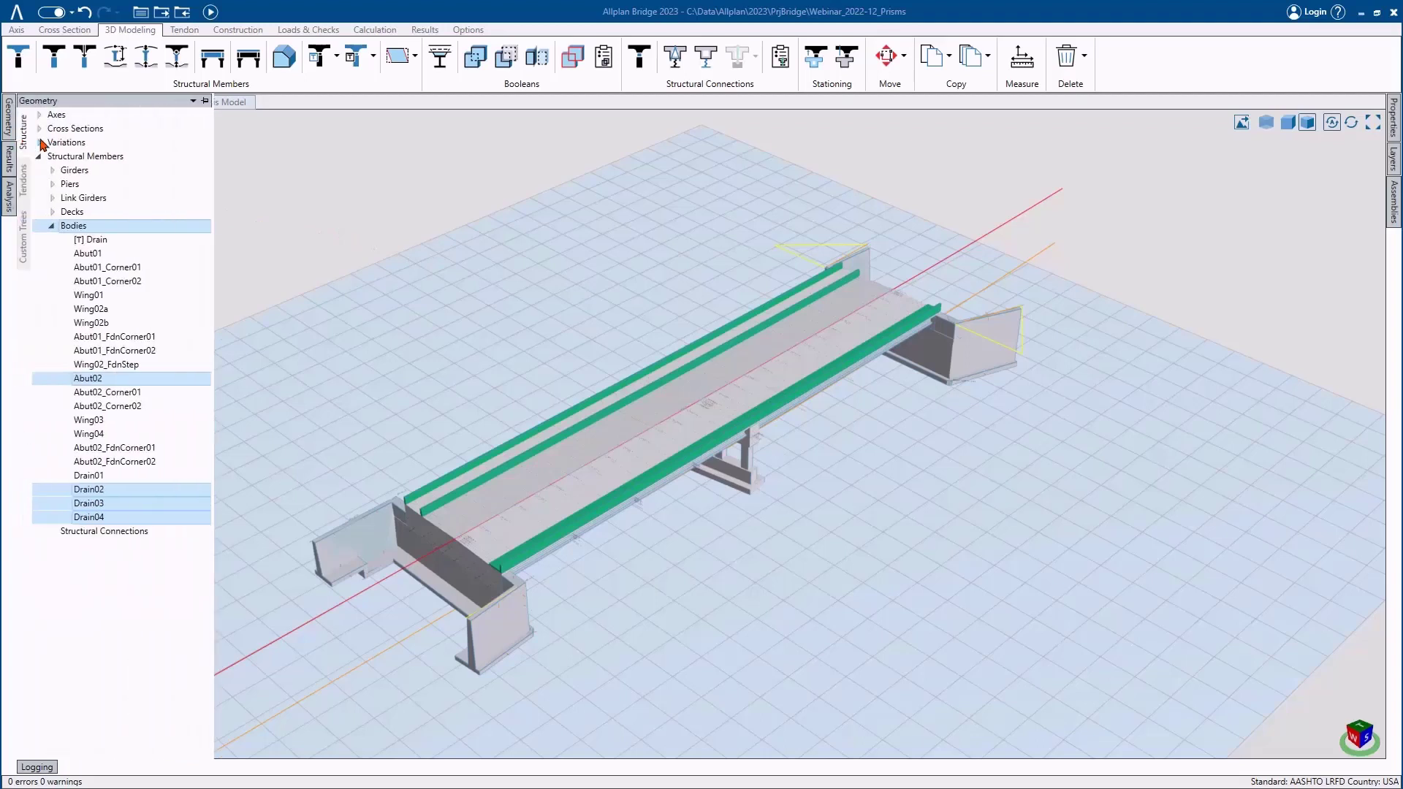
pyautogui.click(40, 143)
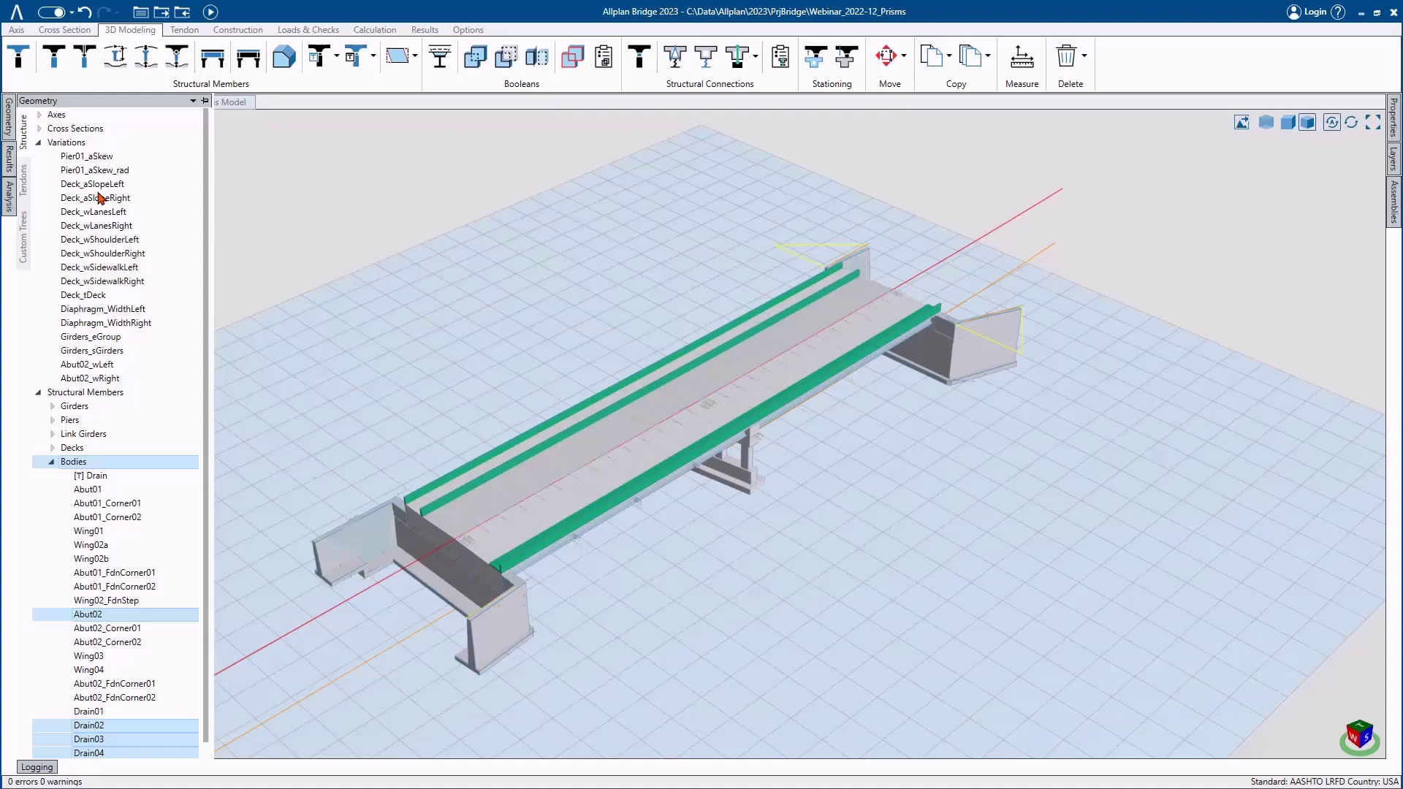
pyautogui.click(115, 241)
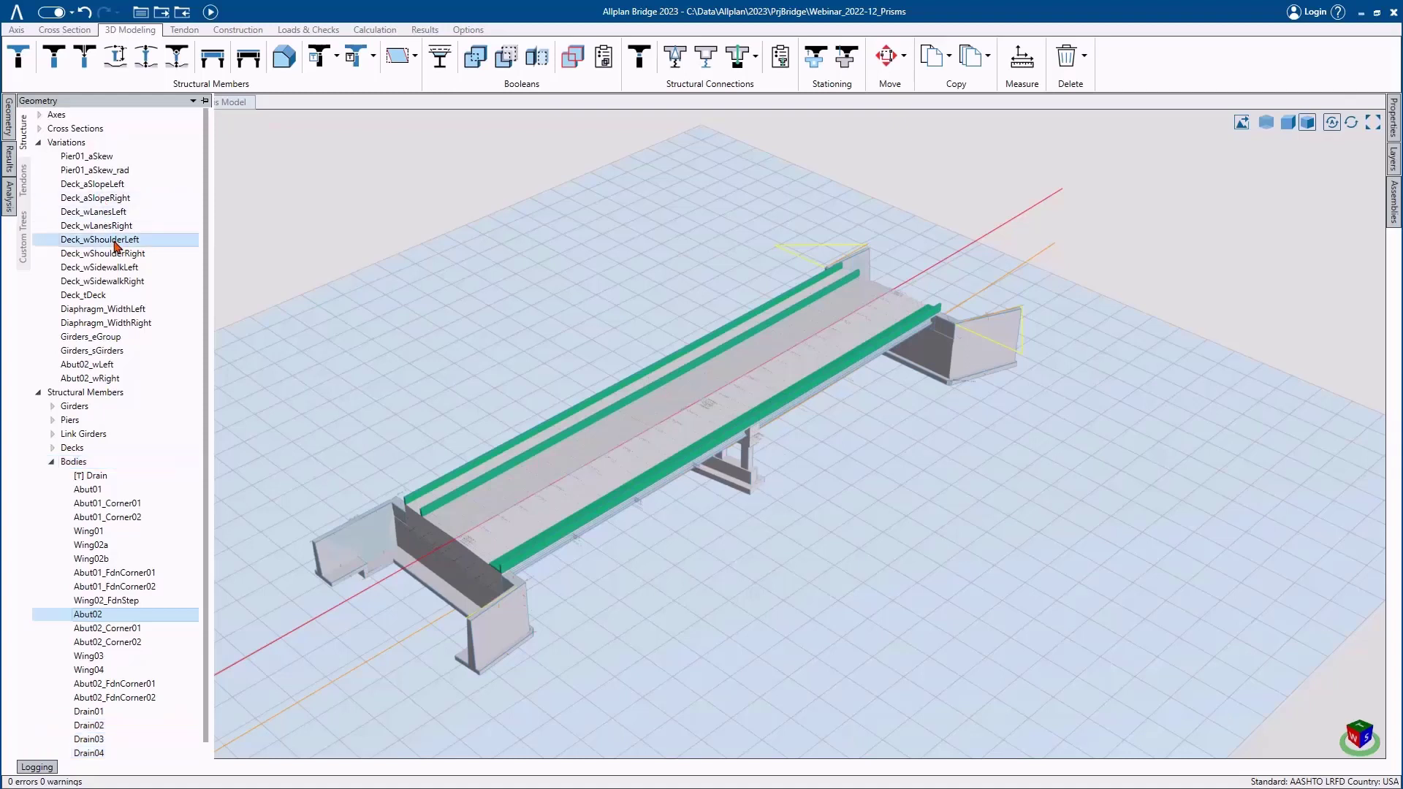
pyautogui.click(139, 269)
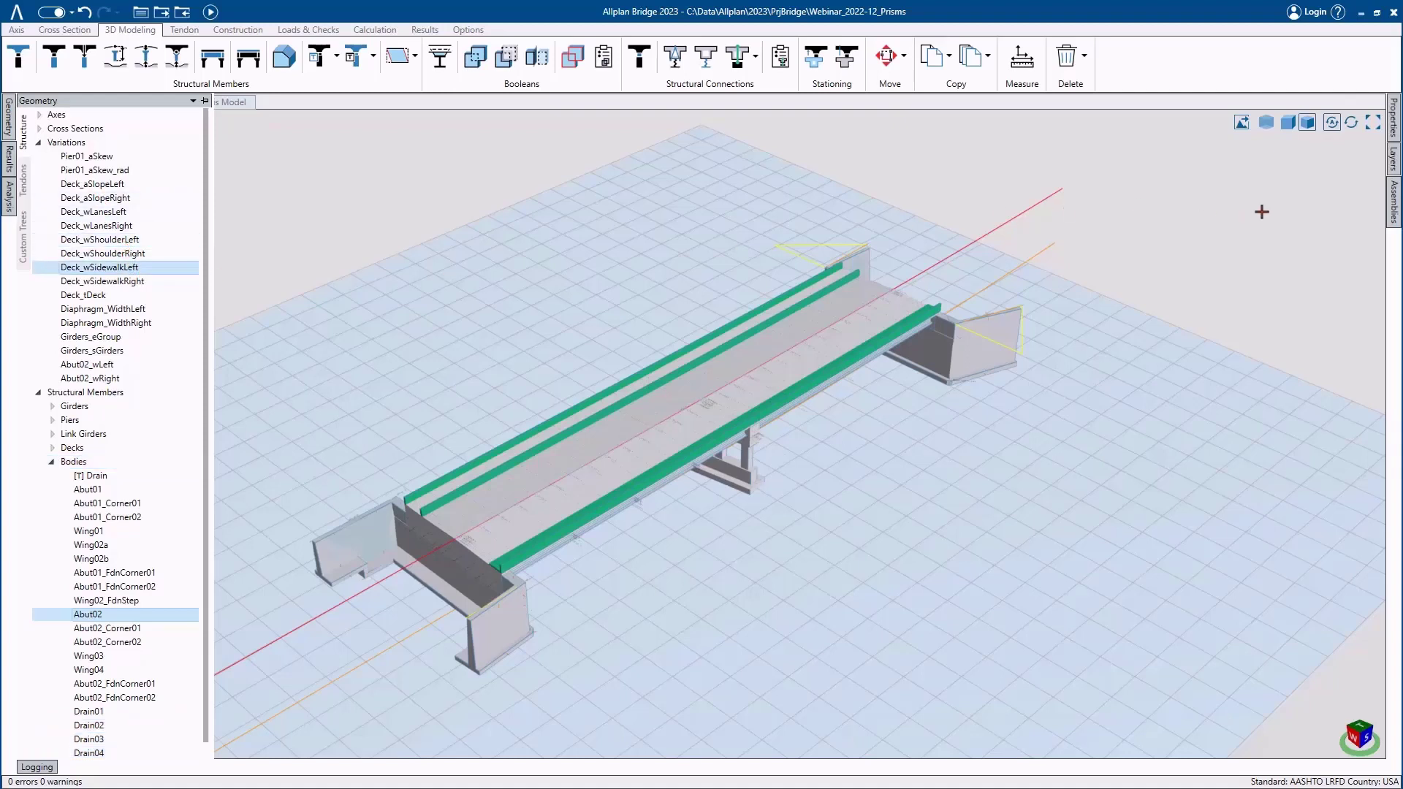
pyautogui.click(1393, 117)
pyautogui.click(1308, 192)
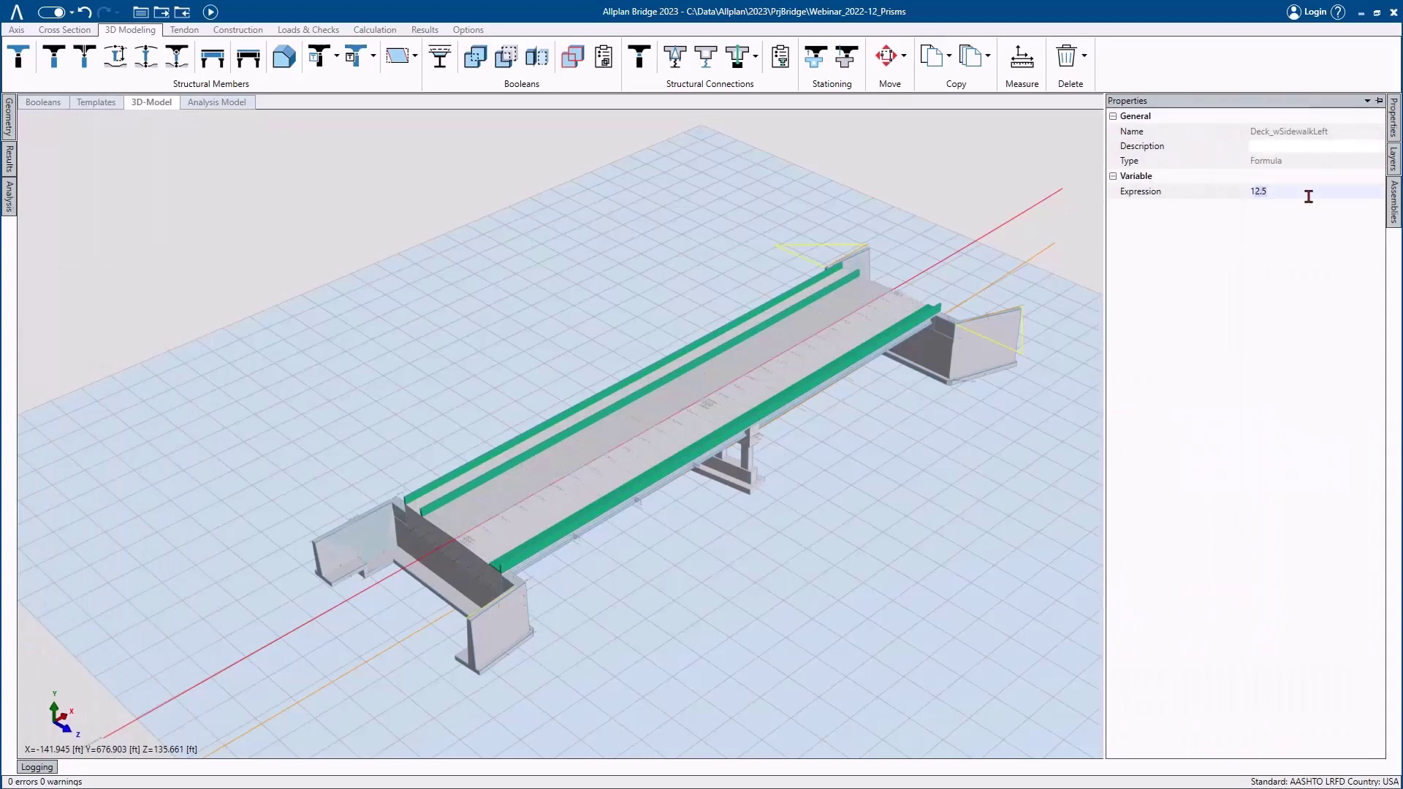
pyautogui.write('14')
pyautogui.press('Return')
# - Set the expression of the variation Abut02_wLeft to 45
pyautogui.click(10, 119)
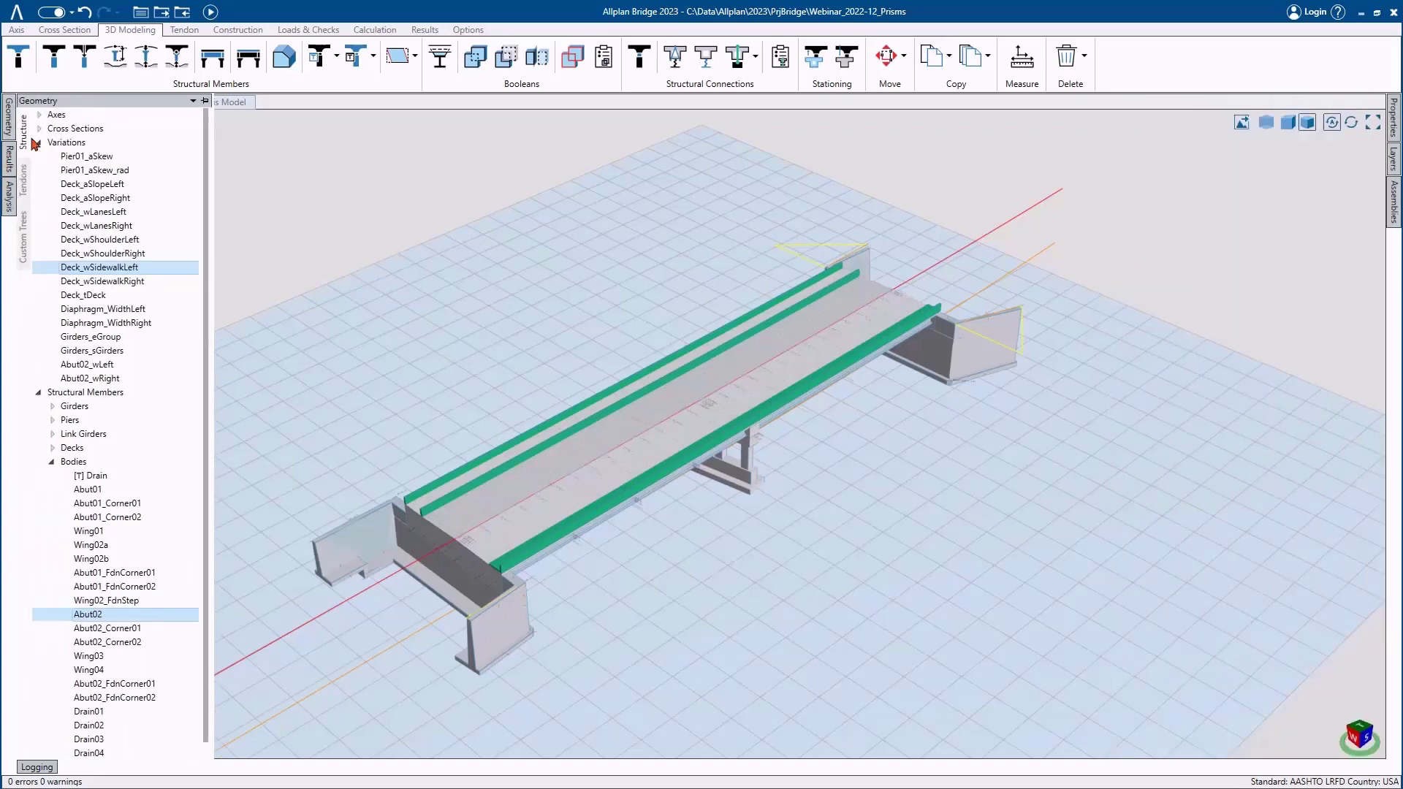
pyautogui.click(137, 367)
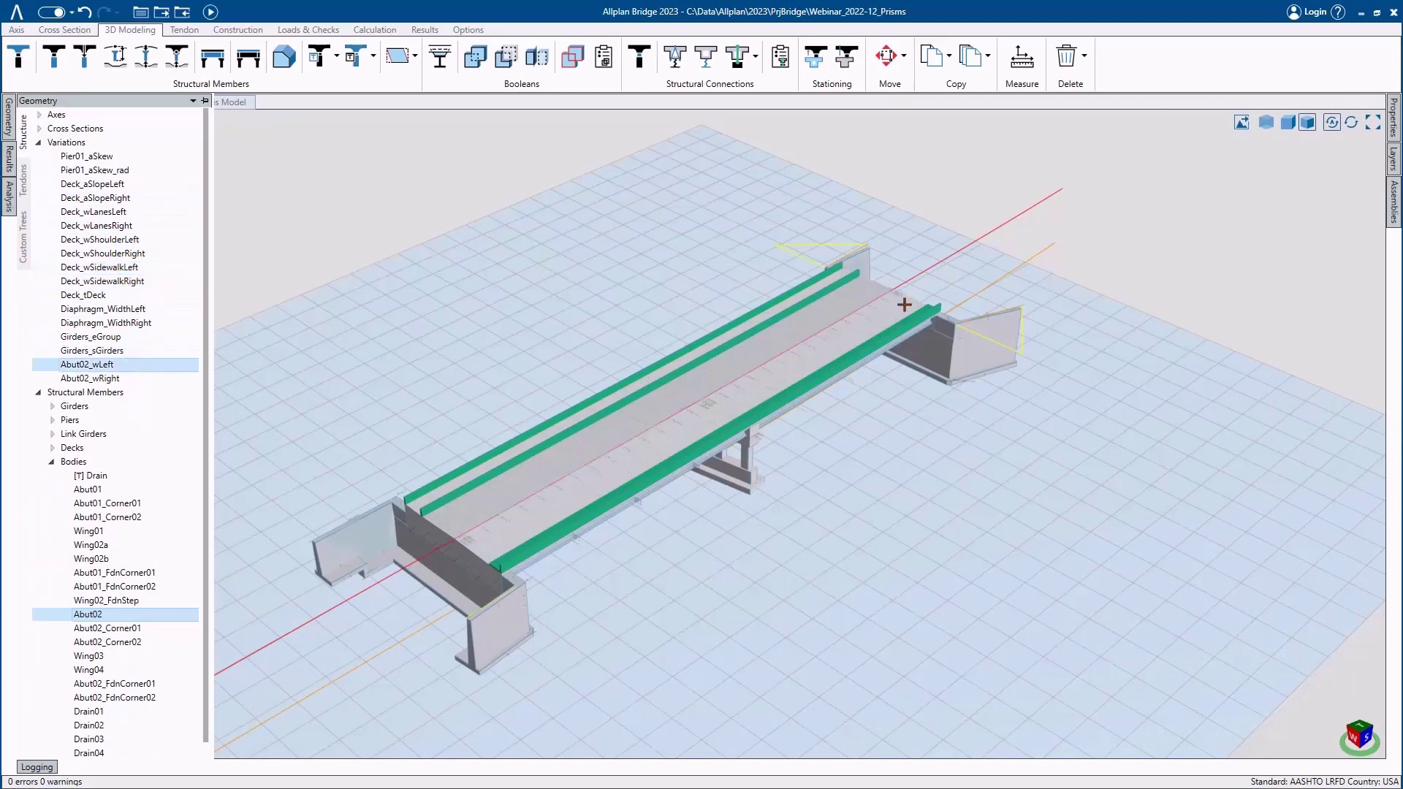
pyautogui.click(1394, 123)
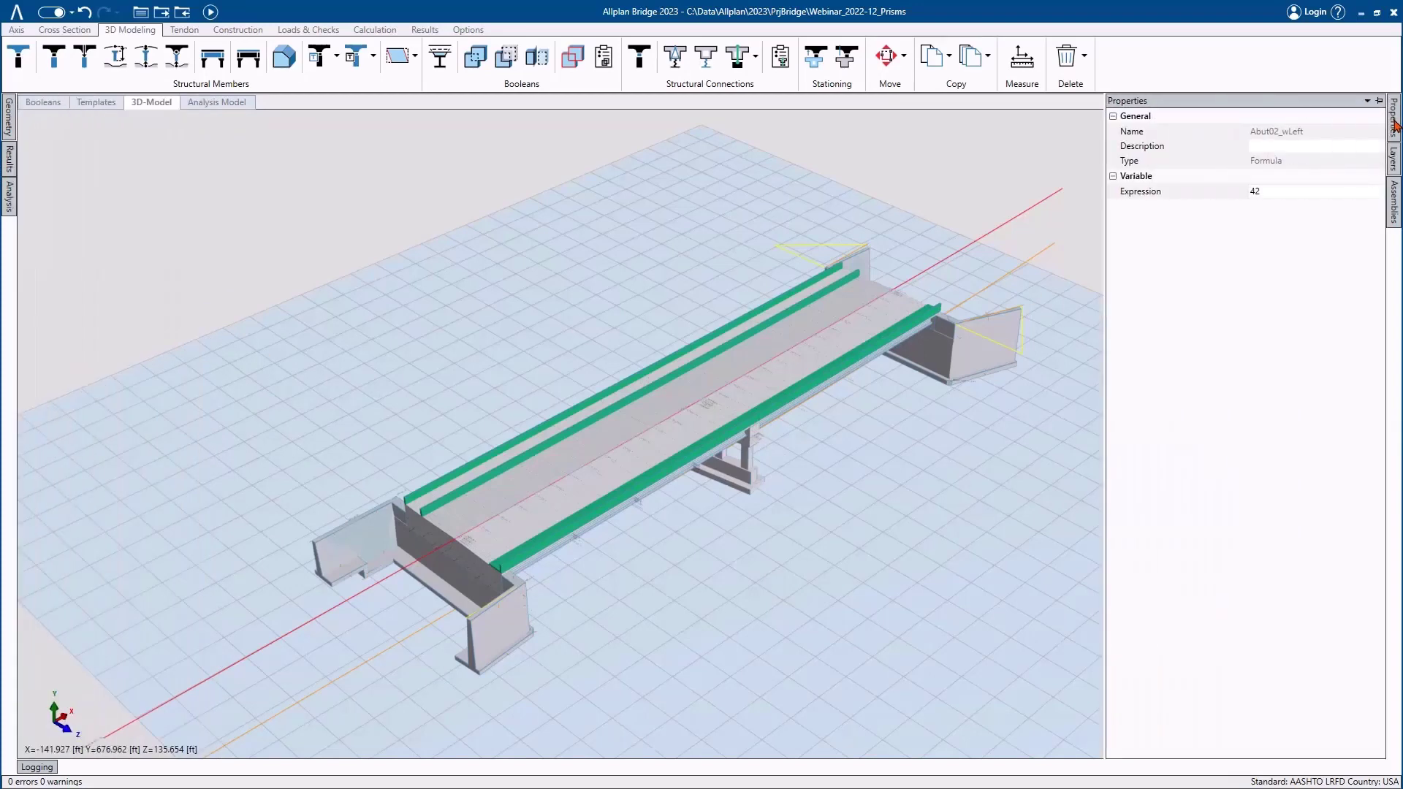
pyautogui.click(1319, 190)
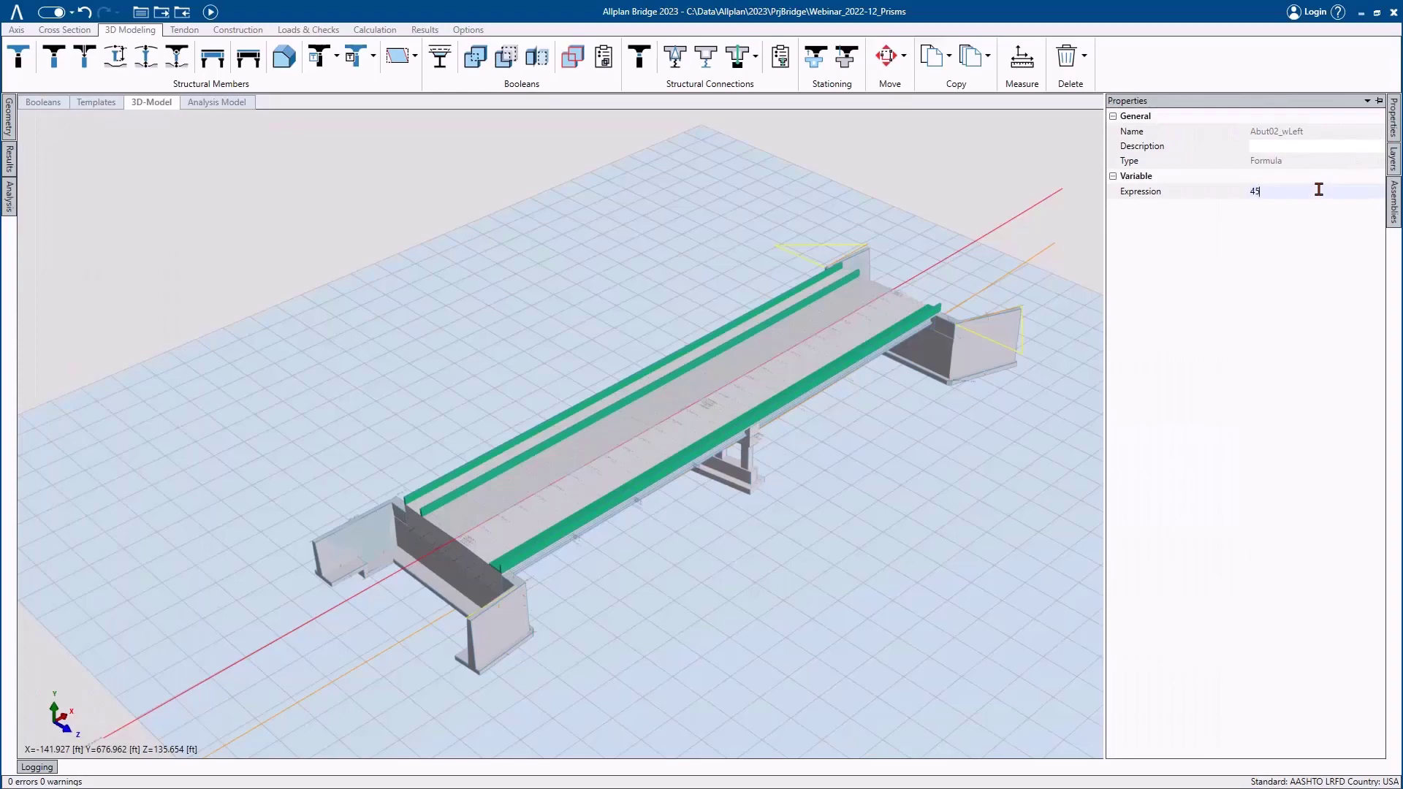
pyautogui.press('Return')
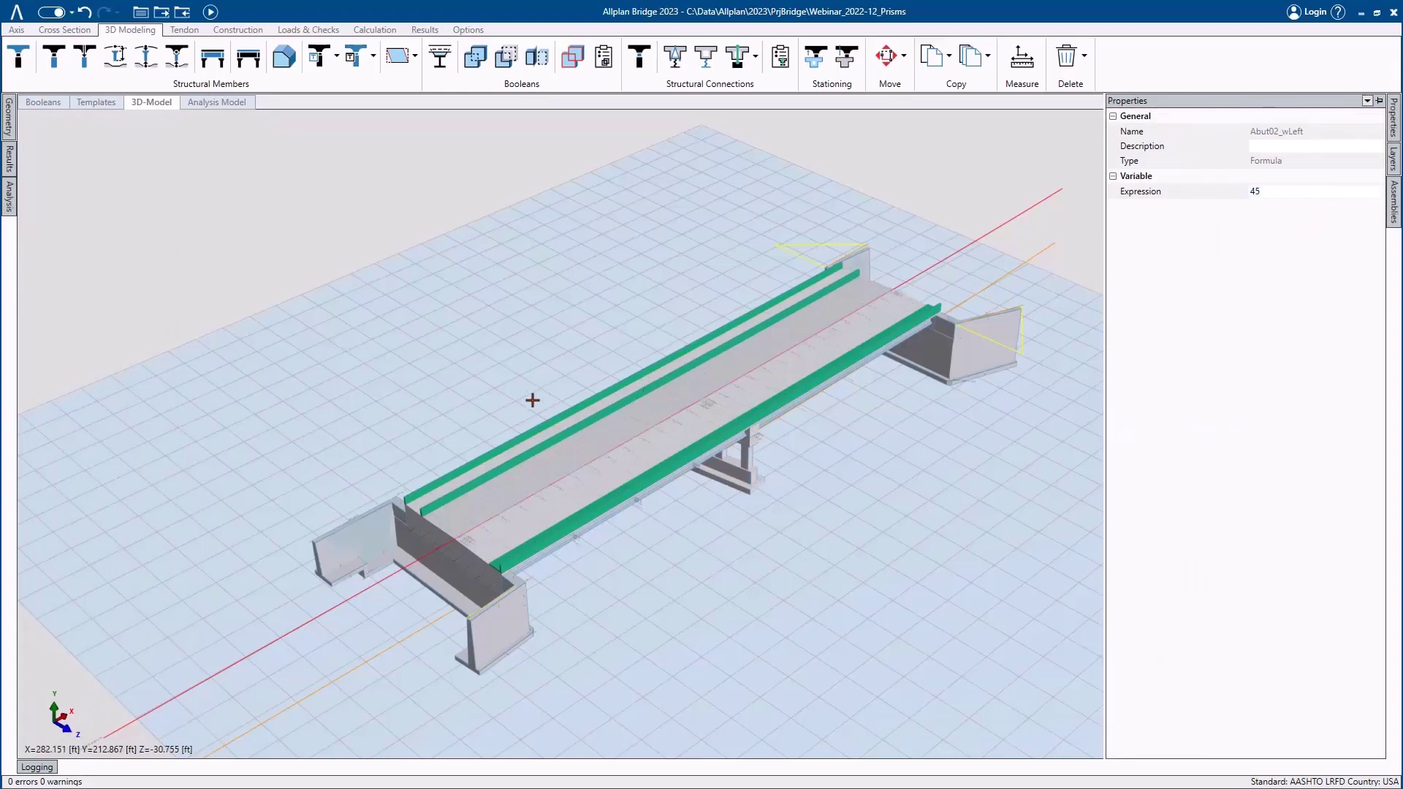
# - Recalculate the model and inspect how abutment Abut02 and its wing walls adapt to the new widths
pyautogui.moveTo(926, 335); pyautogui.dragTo(334, 307, button='middle')
pyautogui.scroll(5, 1081, 313)
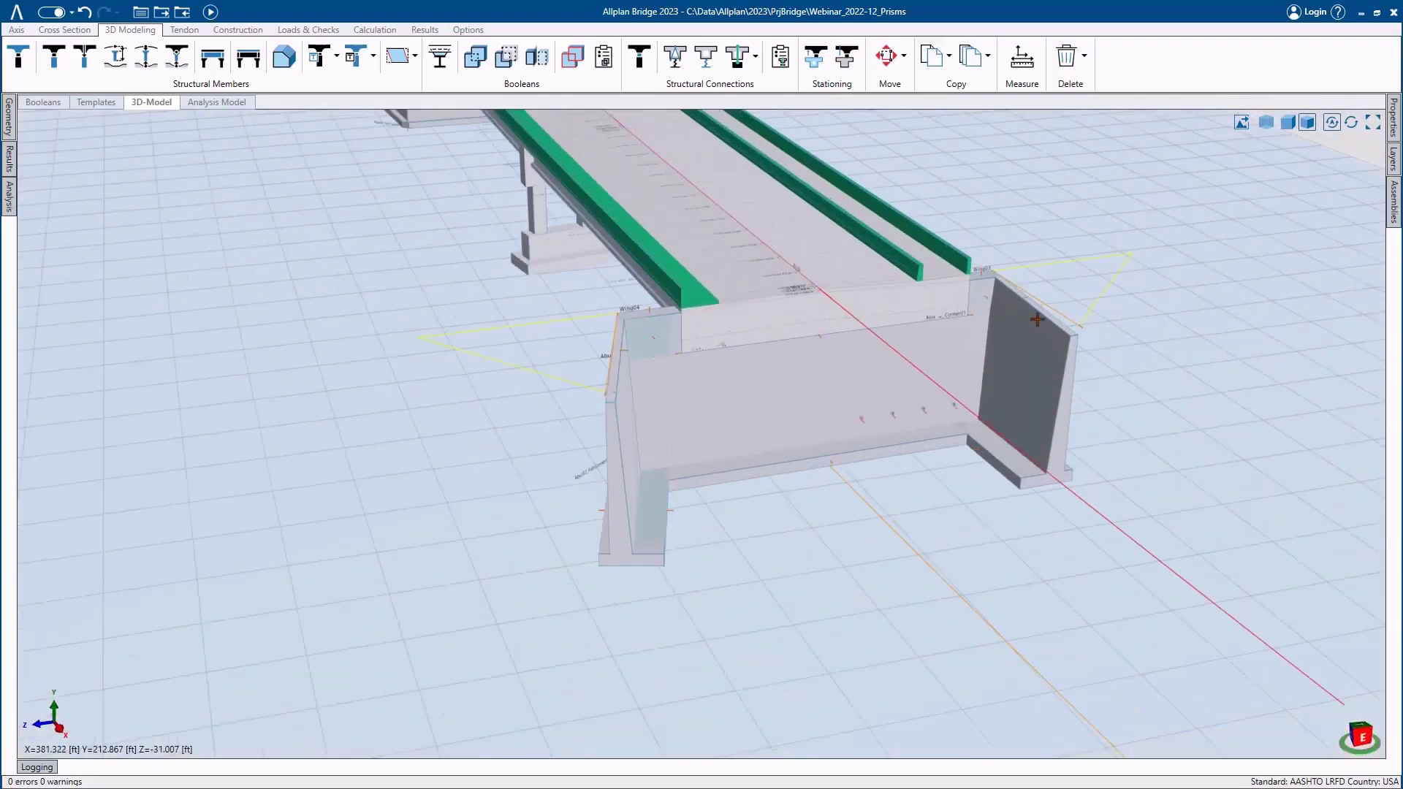
pyautogui.scroll(3, 1037, 319)
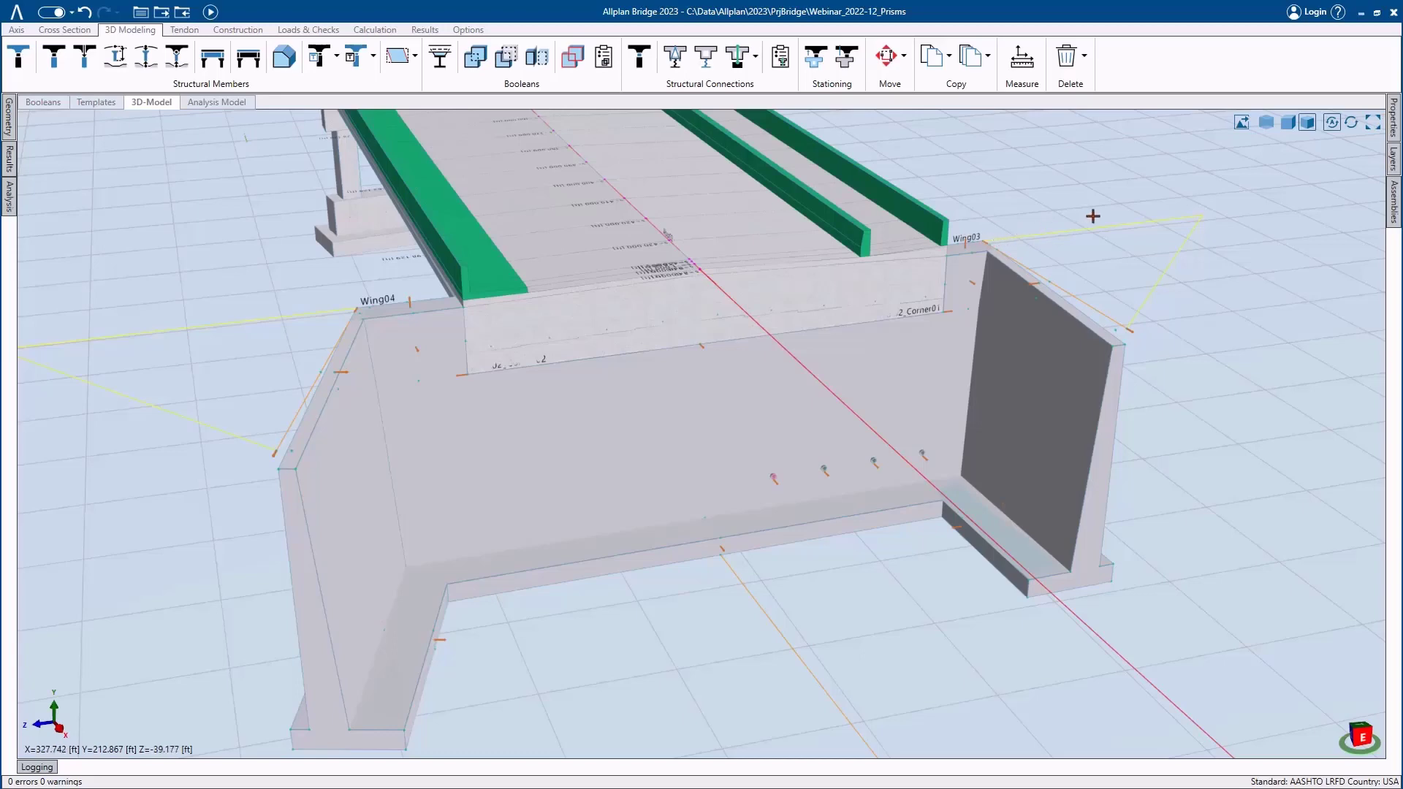
pyautogui.click(210, 11)
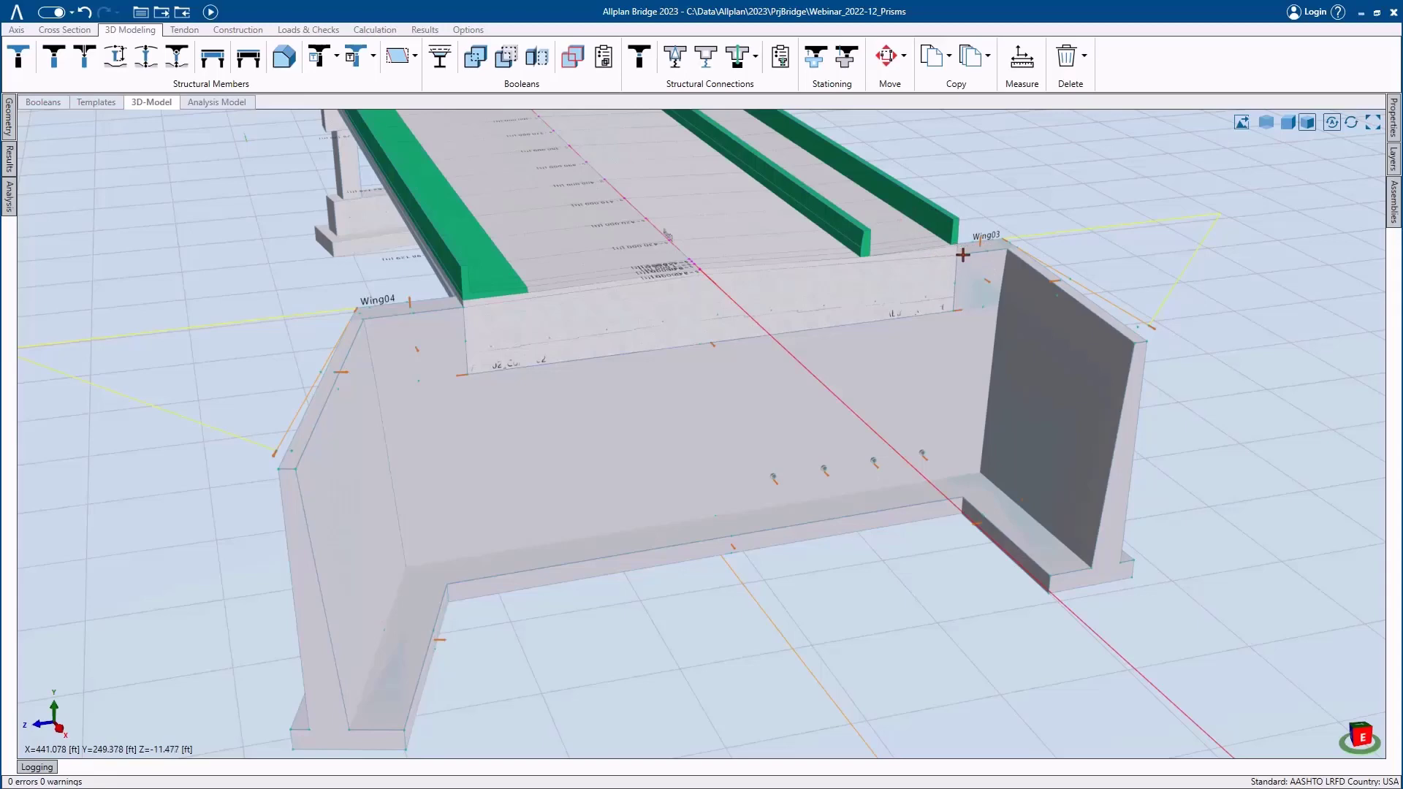
pyautogui.moveTo(962, 254); pyautogui.dragTo(871, 264, button='middle')
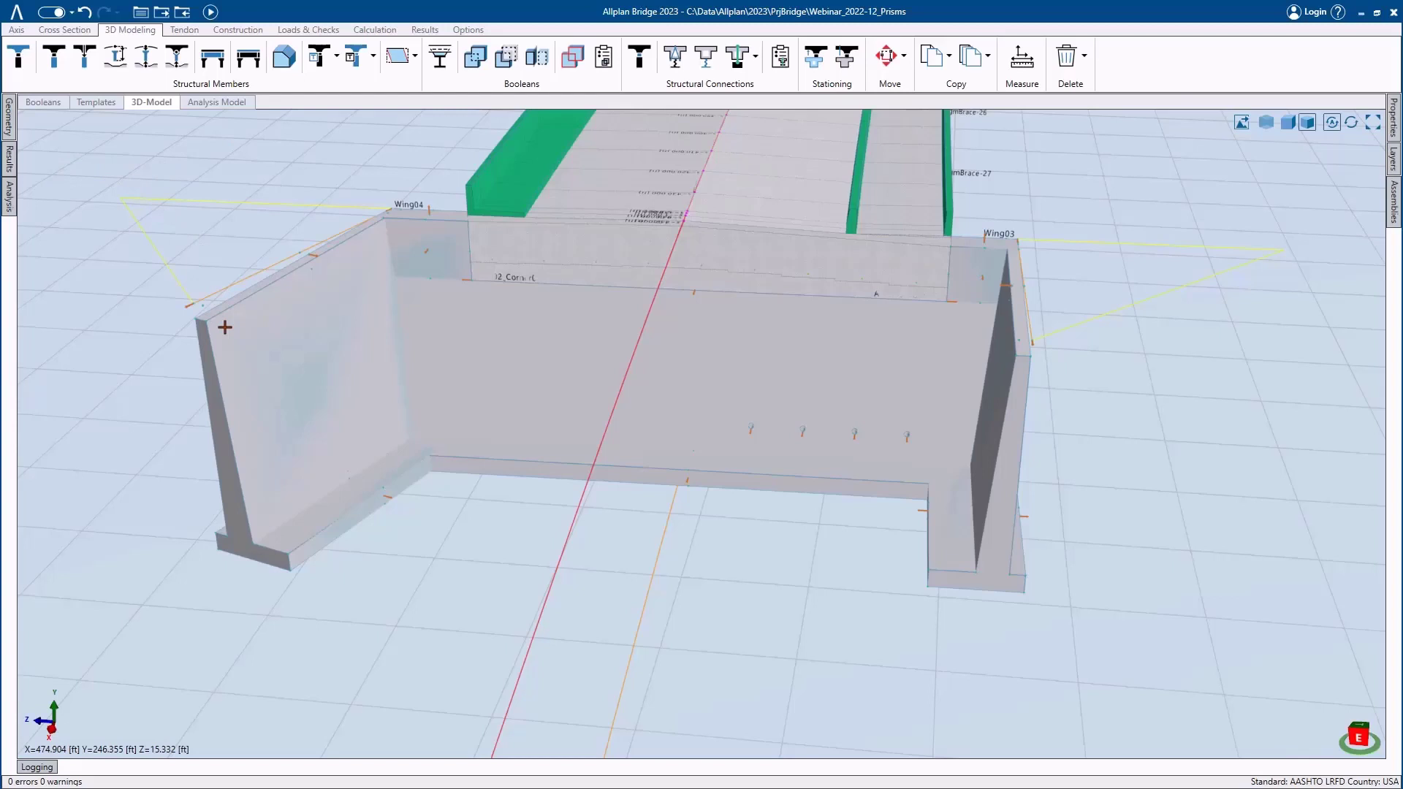
# - Select wing wall Wing04 at abutment Abut02 and open its transformations for editing
pyautogui.click(11, 122)
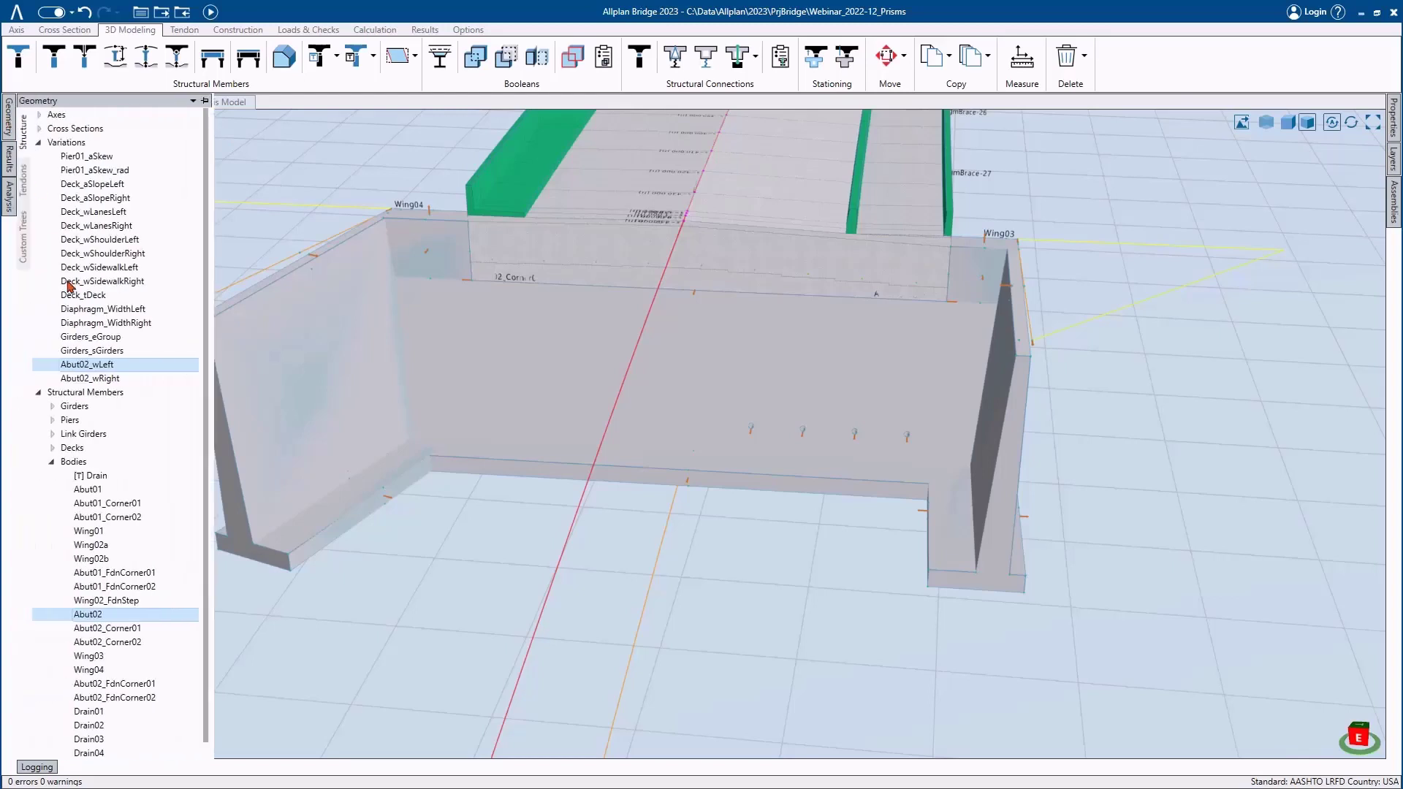
pyautogui.scroll(-1, 88, 713)
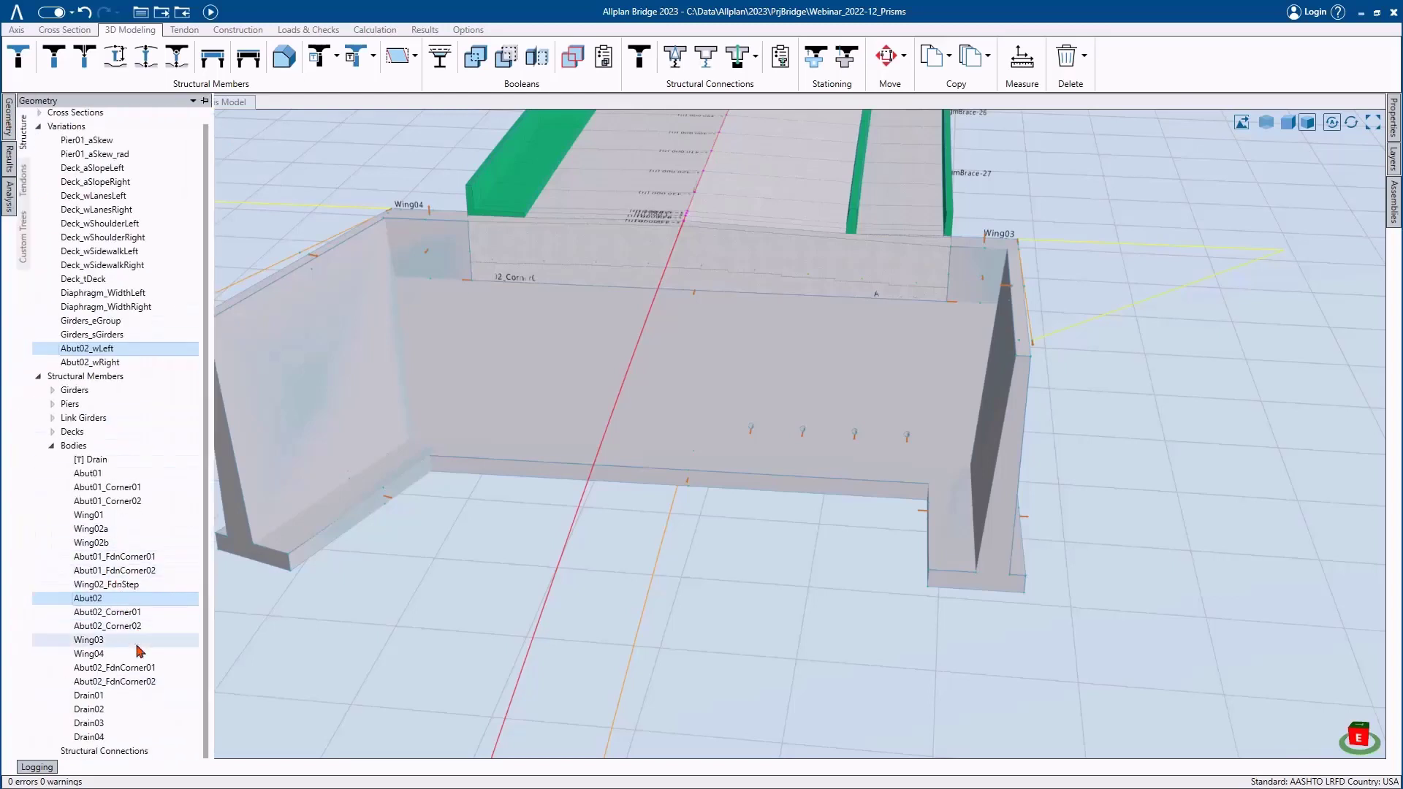
pyautogui.click(98, 641)
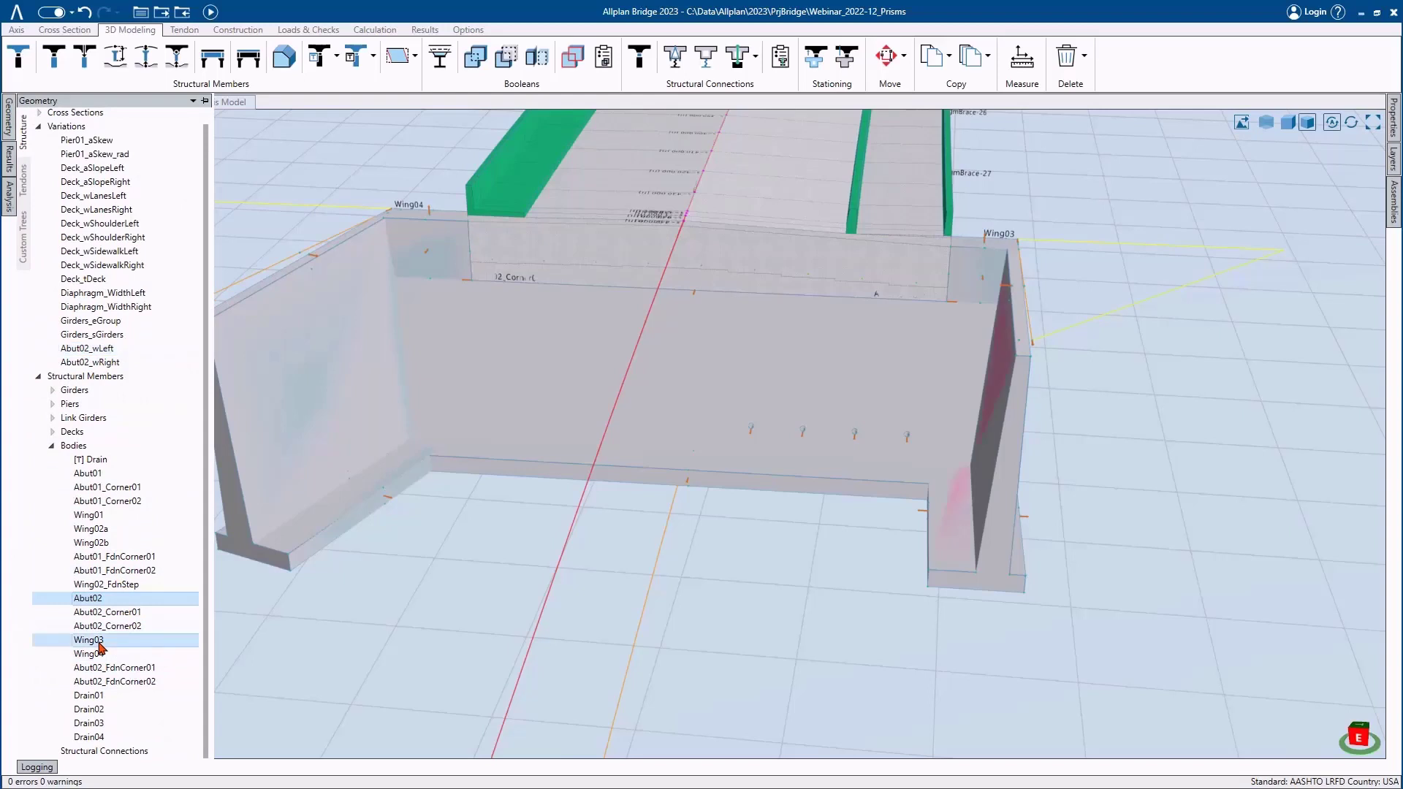
pyautogui.click(101, 658)
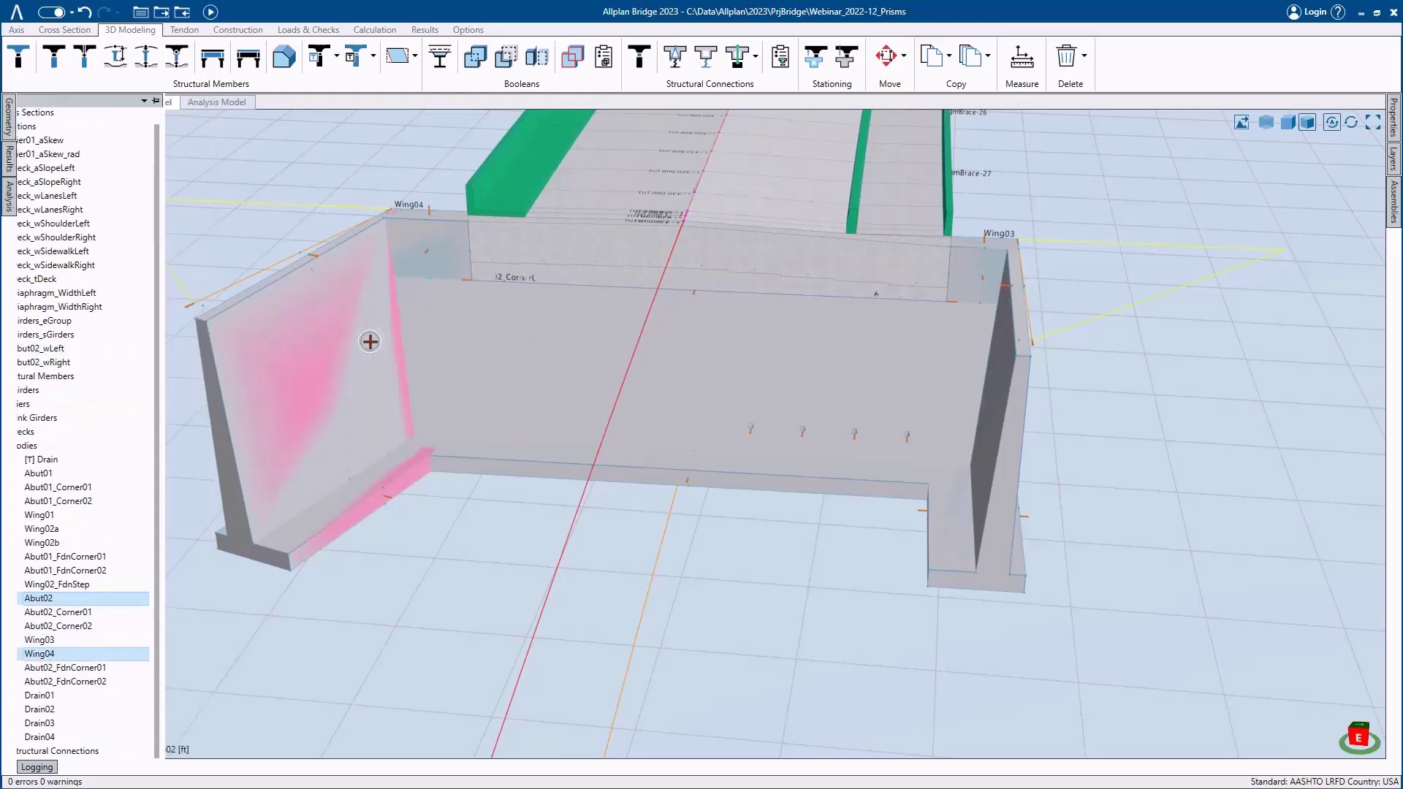
pyautogui.moveTo(370, 341); pyautogui.dragTo(557, 335, button='middle')
pyautogui.scroll(3, 360, 397)
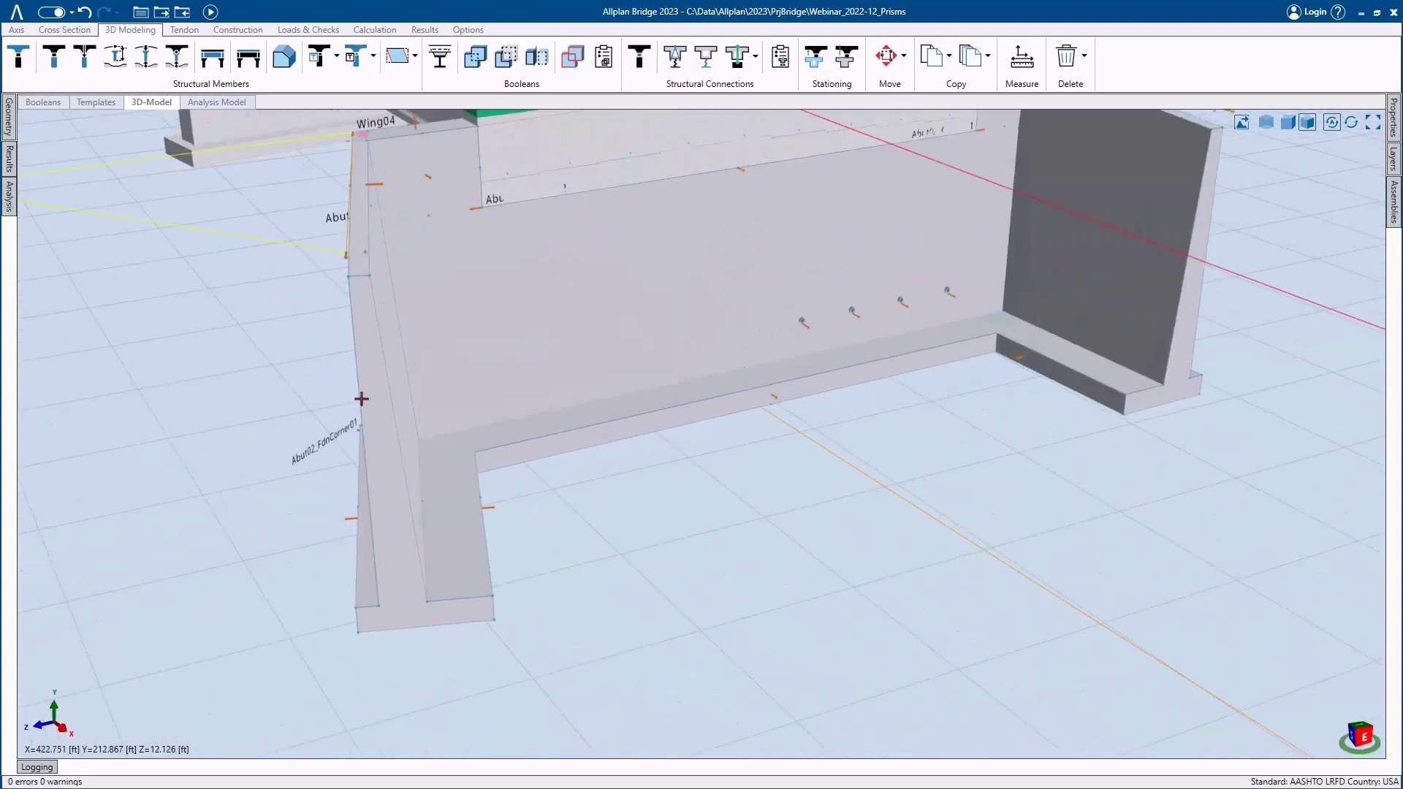
pyautogui.moveTo(398, 432); pyautogui.dragTo(353, 397, button='middle')
pyautogui.click(341, 387)
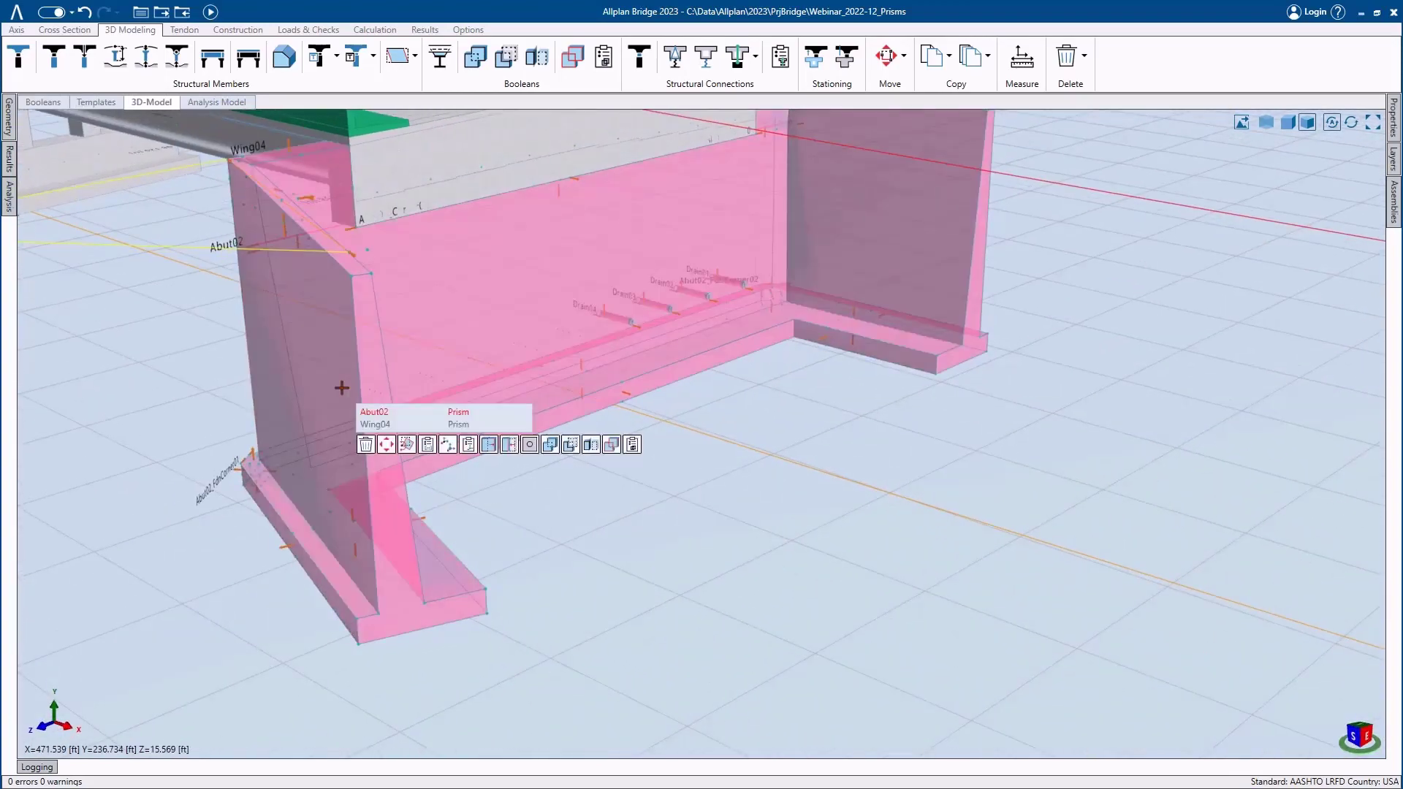
pyautogui.click(392, 424)
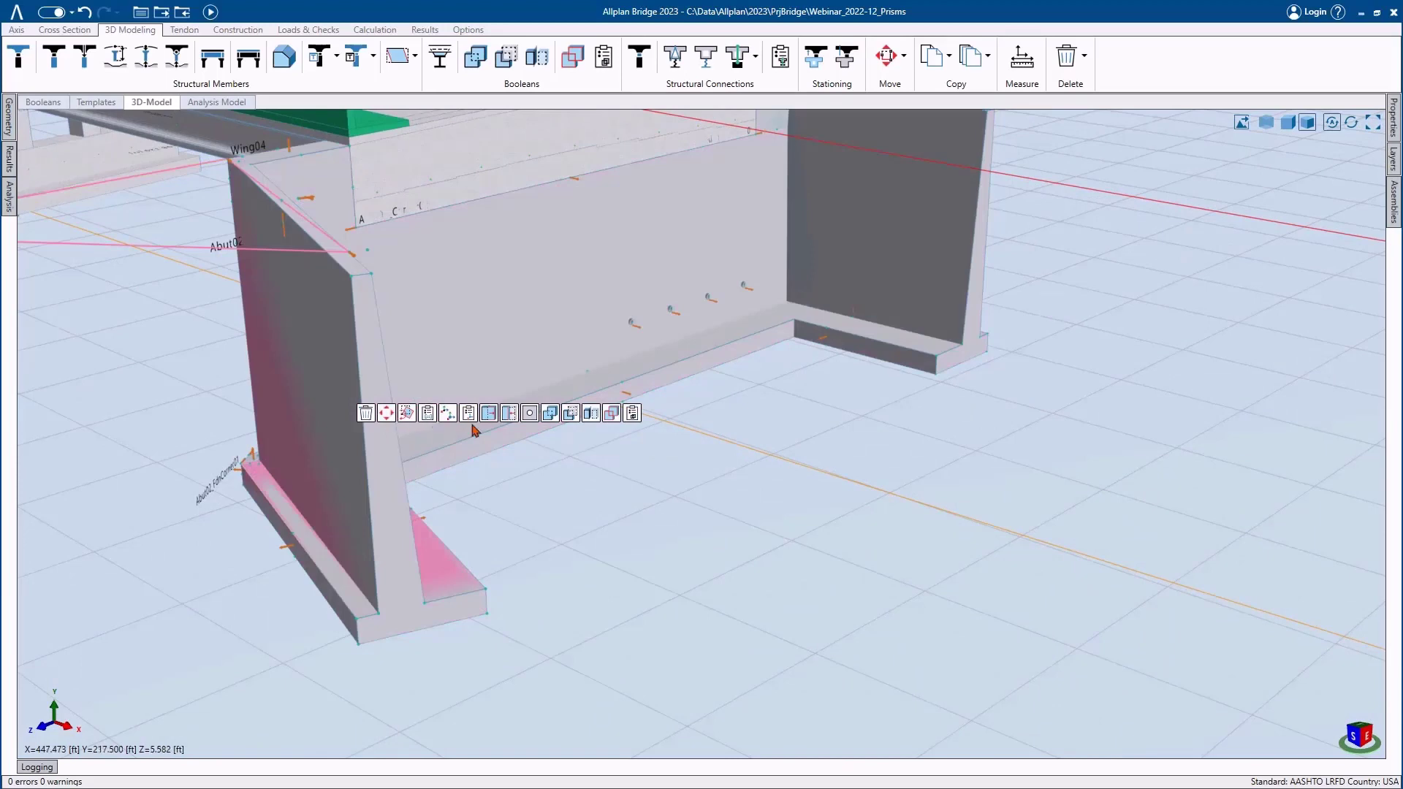
pyautogui.click(427, 413)
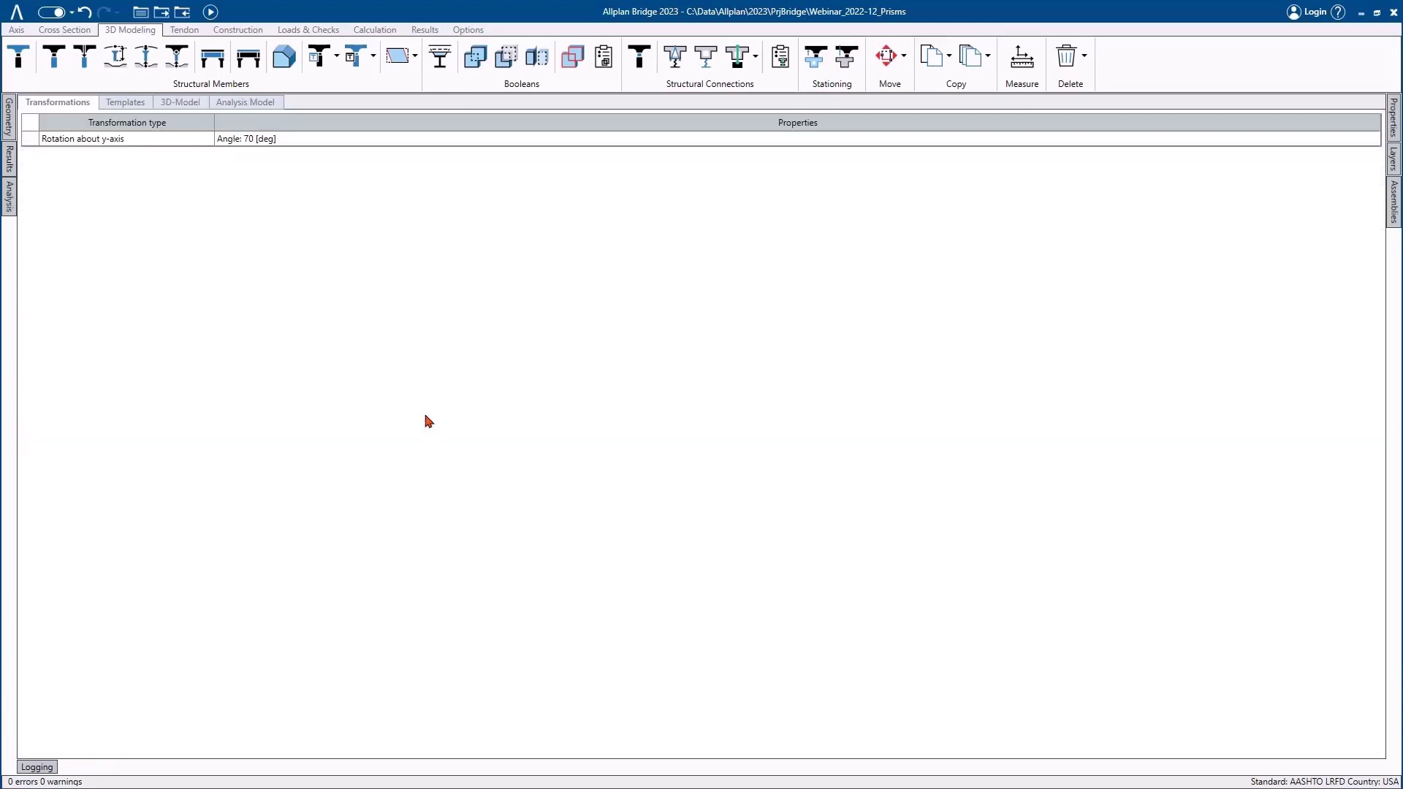
# - Set the angle of Wing04's rotation about the y-axis to 80 degrees
pyautogui.click(275, 143)
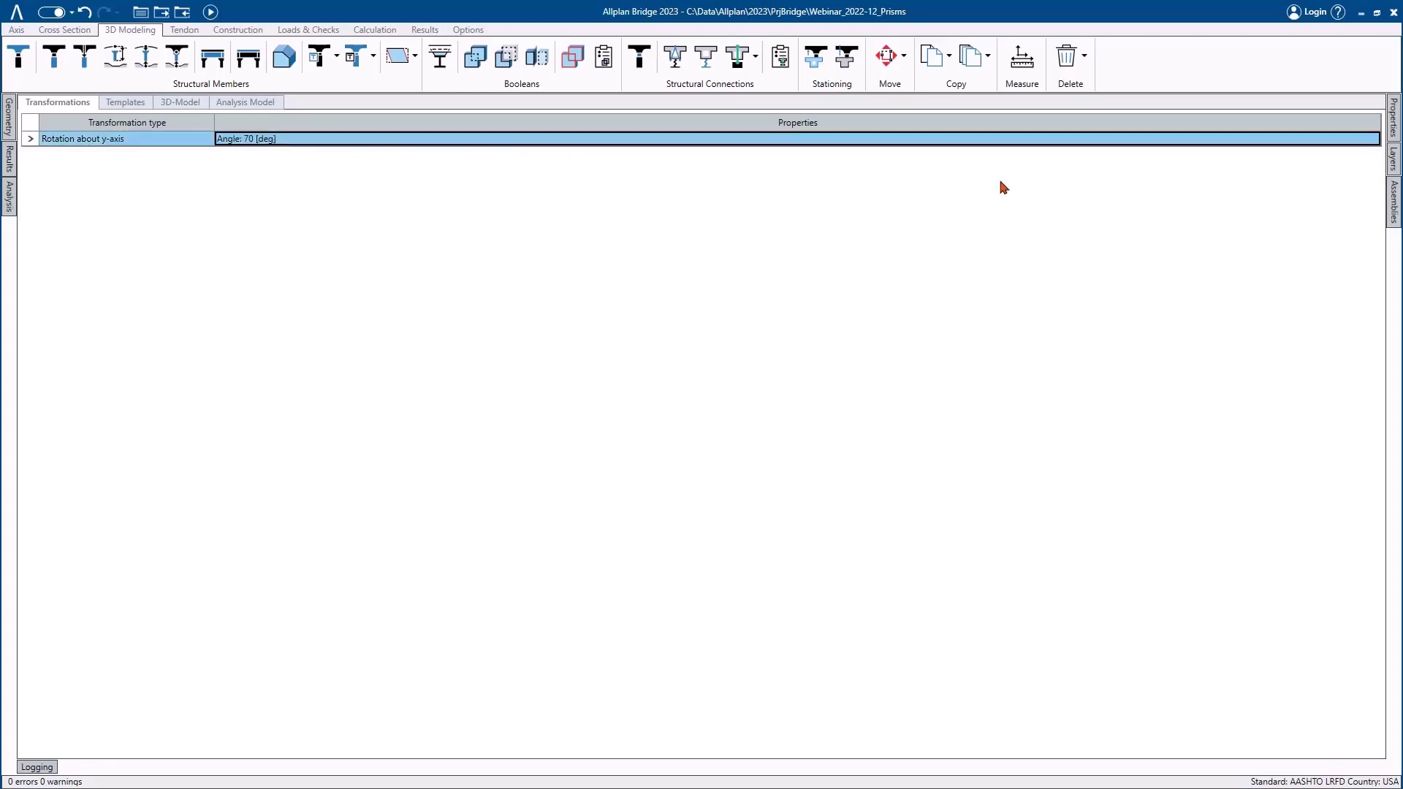
pyautogui.moveTo(1396, 154)
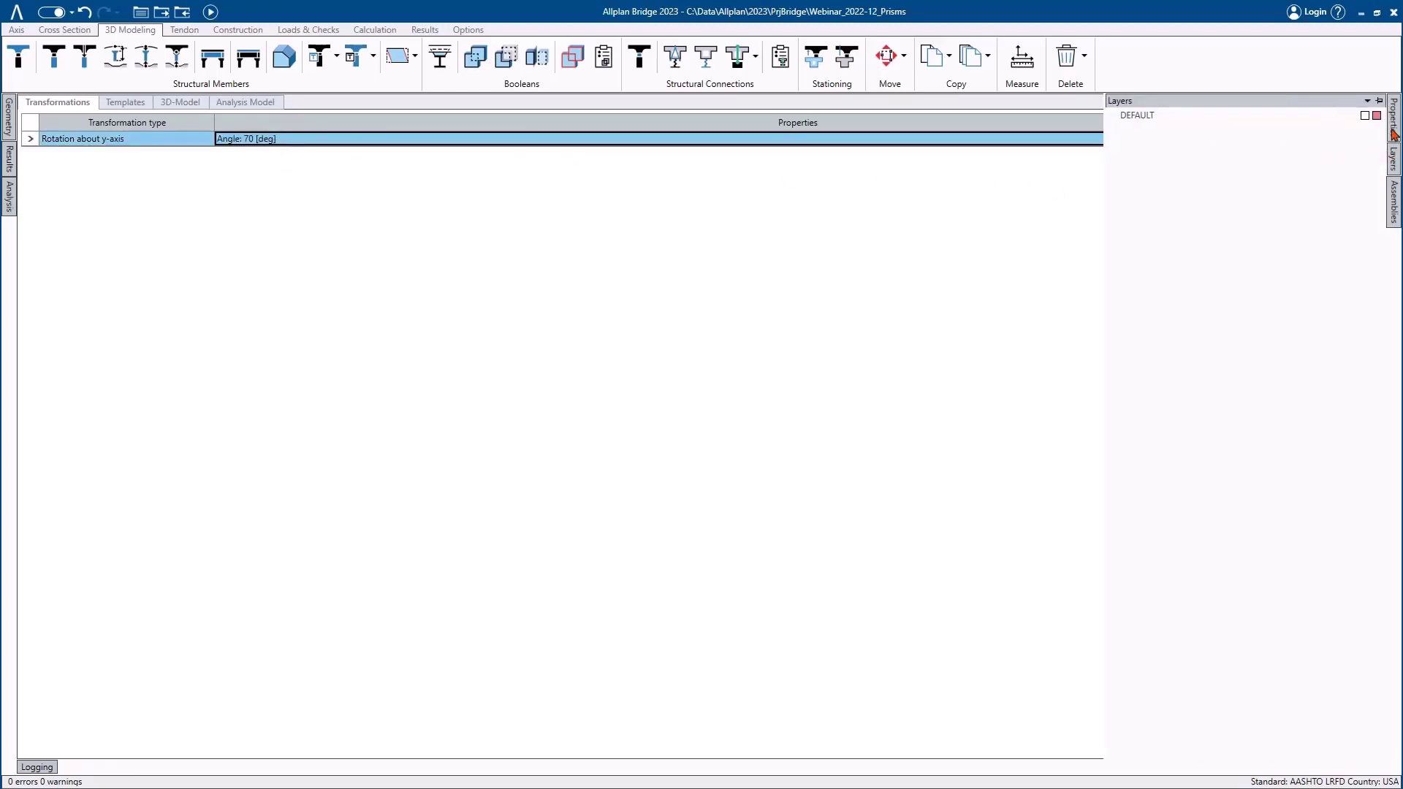
pyautogui.moveTo(1394, 128)
pyautogui.click(1301, 209)
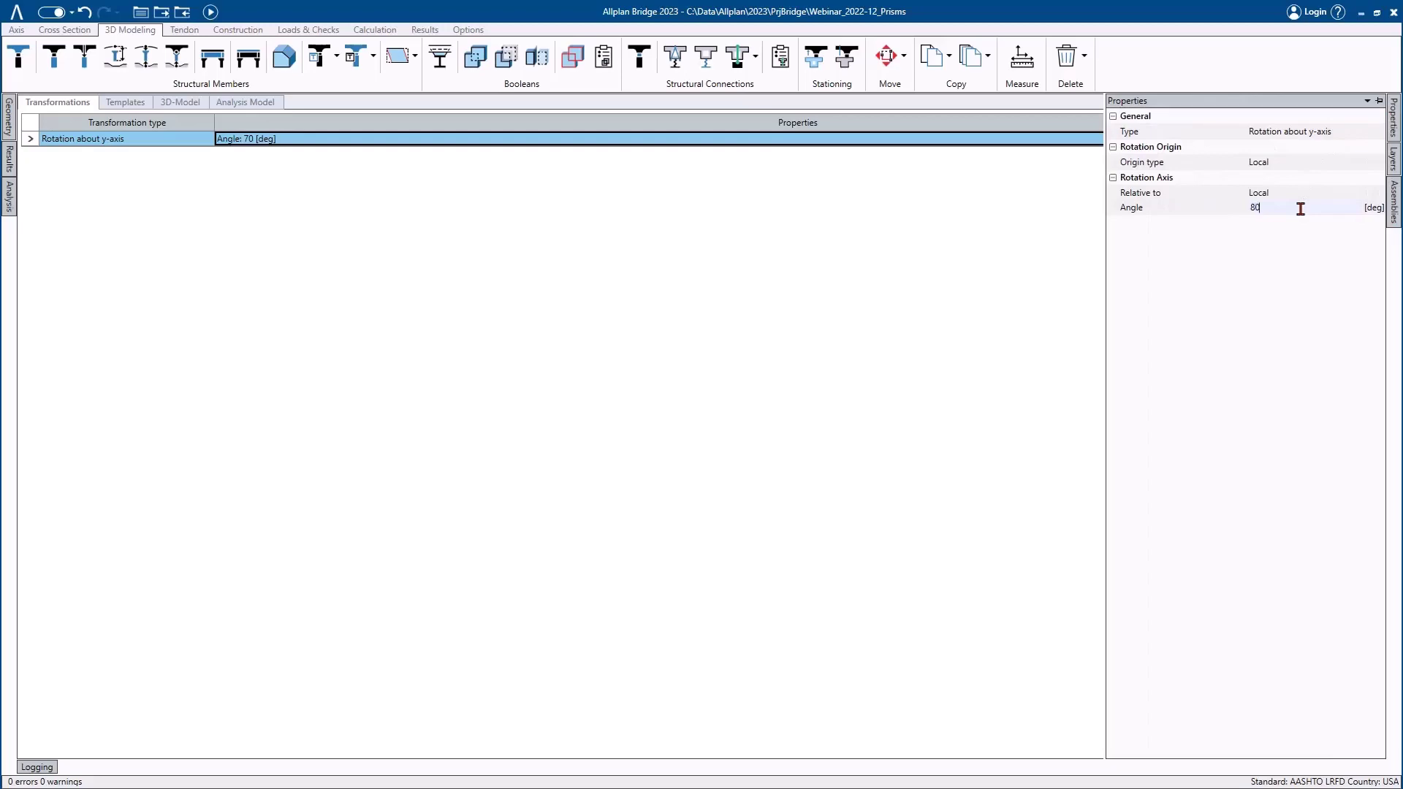
pyautogui.press('Return')
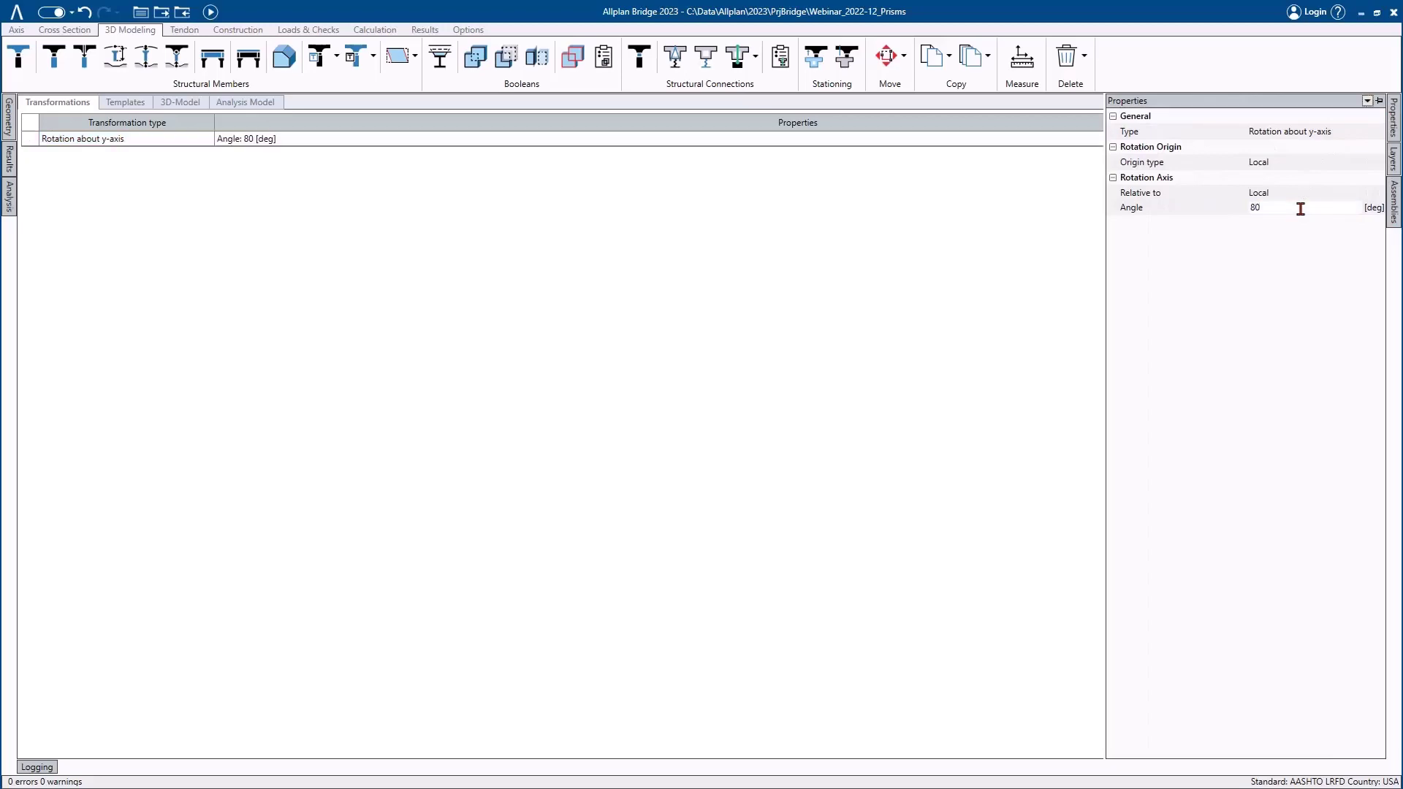
# - Recalculate the 3D model and inspect the rotated Wing04 with its foundation corner, including from above
pyautogui.click(181, 102)
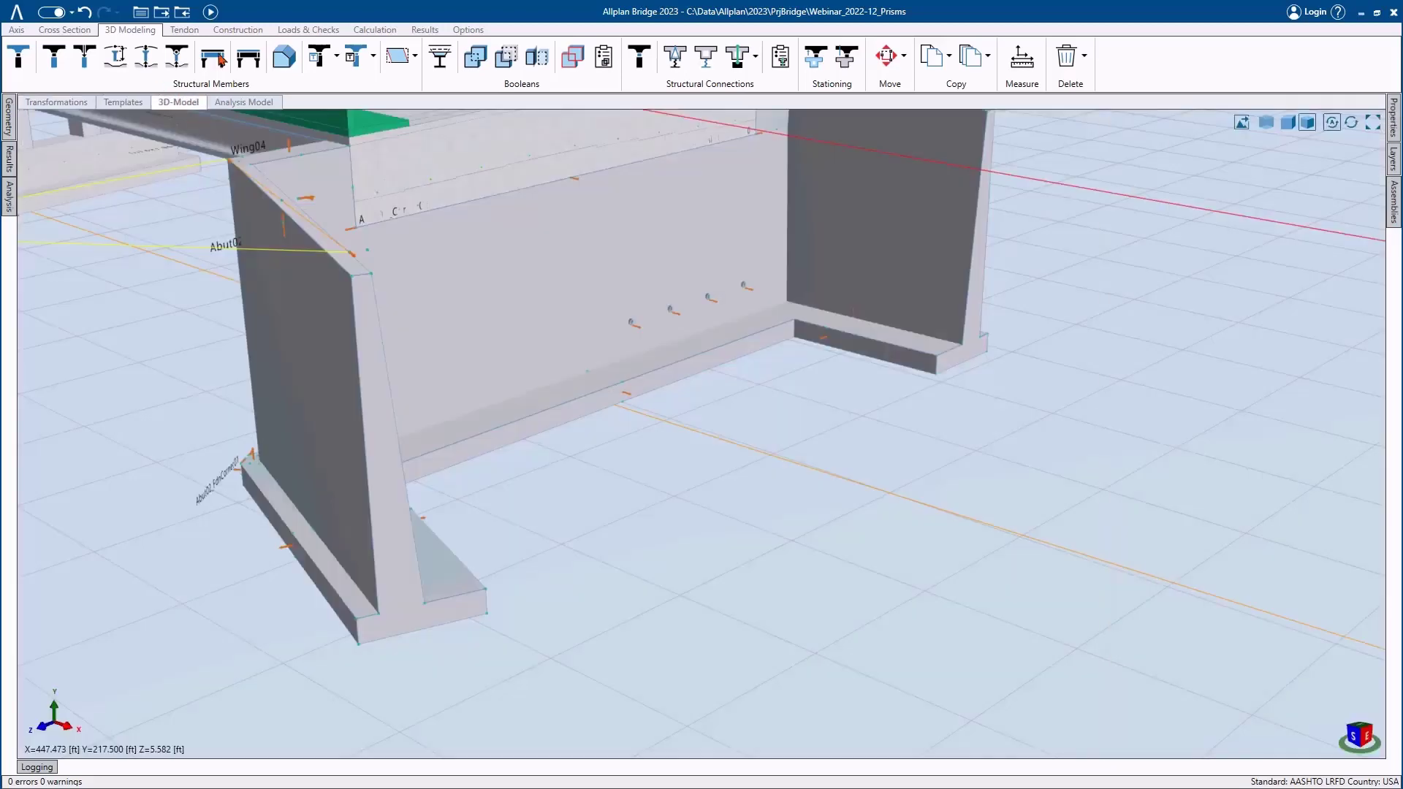
pyautogui.click(212, 12)
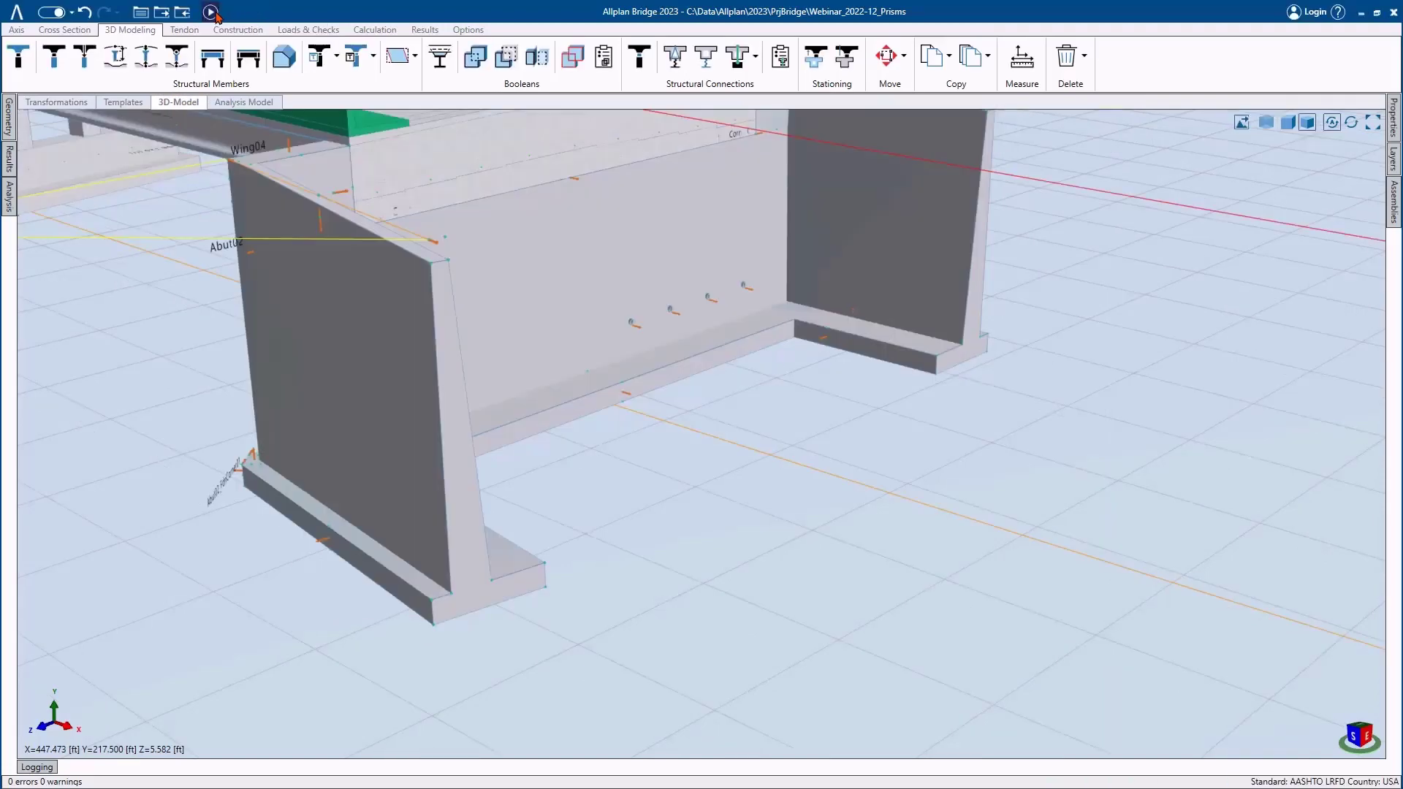
pyautogui.scroll(2, 342, 286)
pyautogui.moveTo(284, 273); pyautogui.dragTo(716, 573, button='middle')
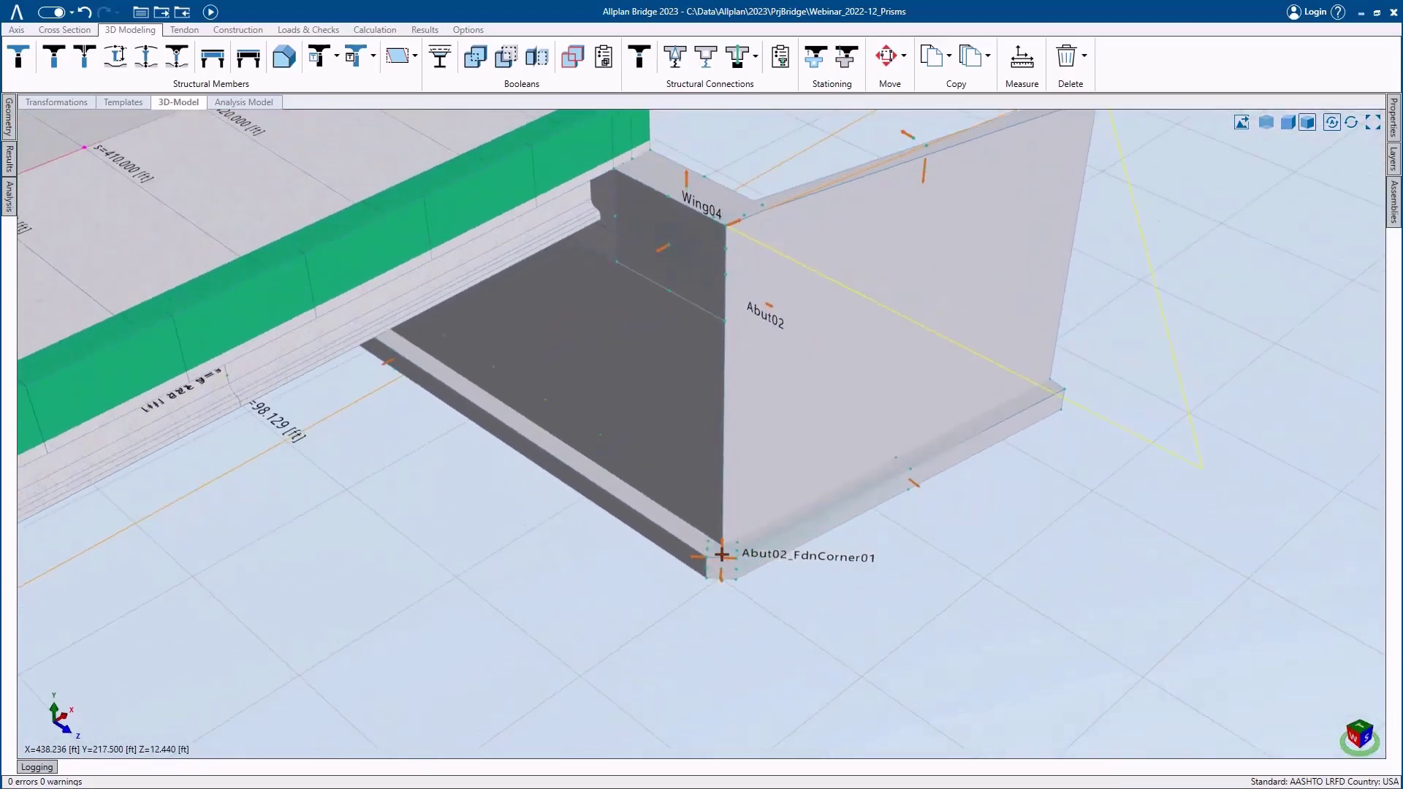
pyautogui.moveTo(767, 414); pyautogui.dragTo(814, 407, button='middle')
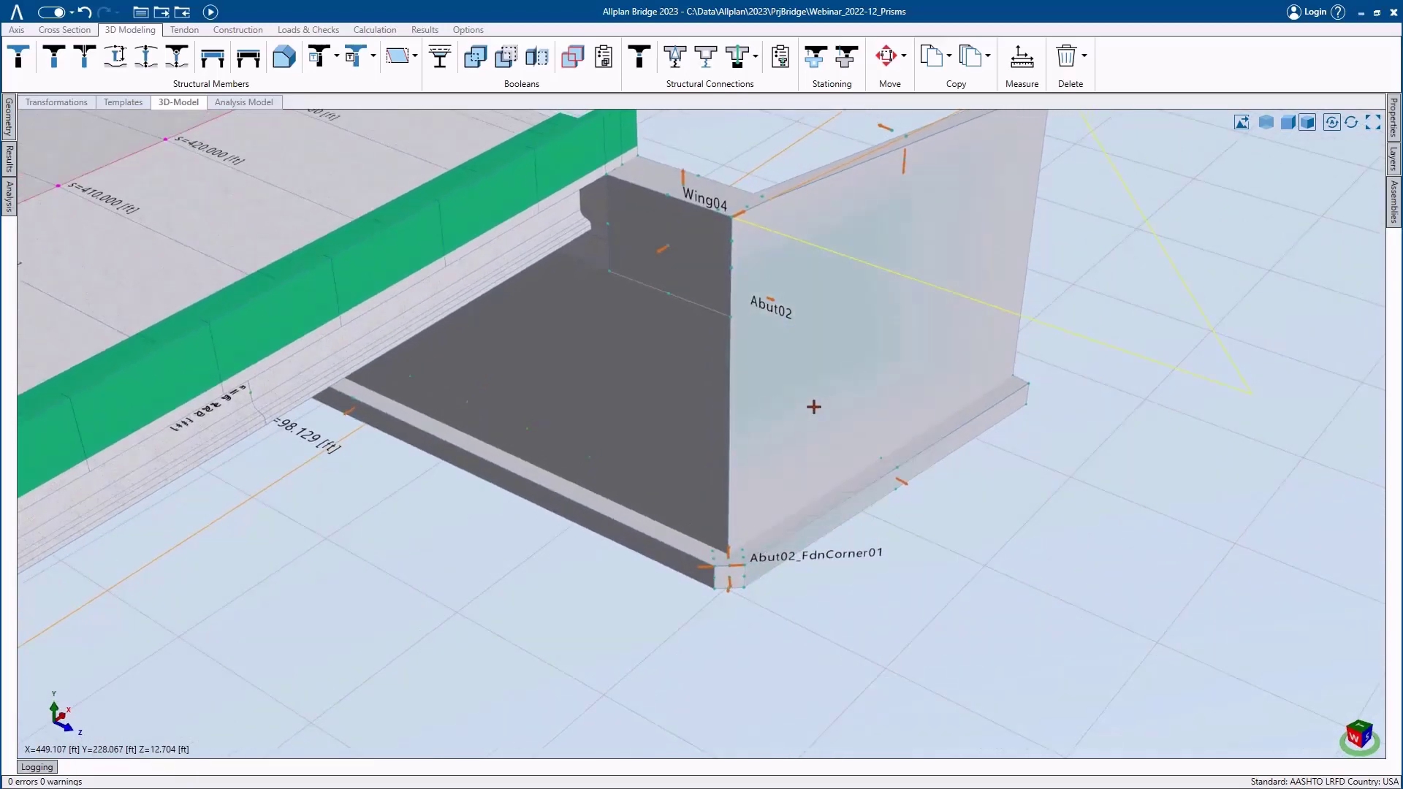
pyautogui.scroll(-5, 760, 442)
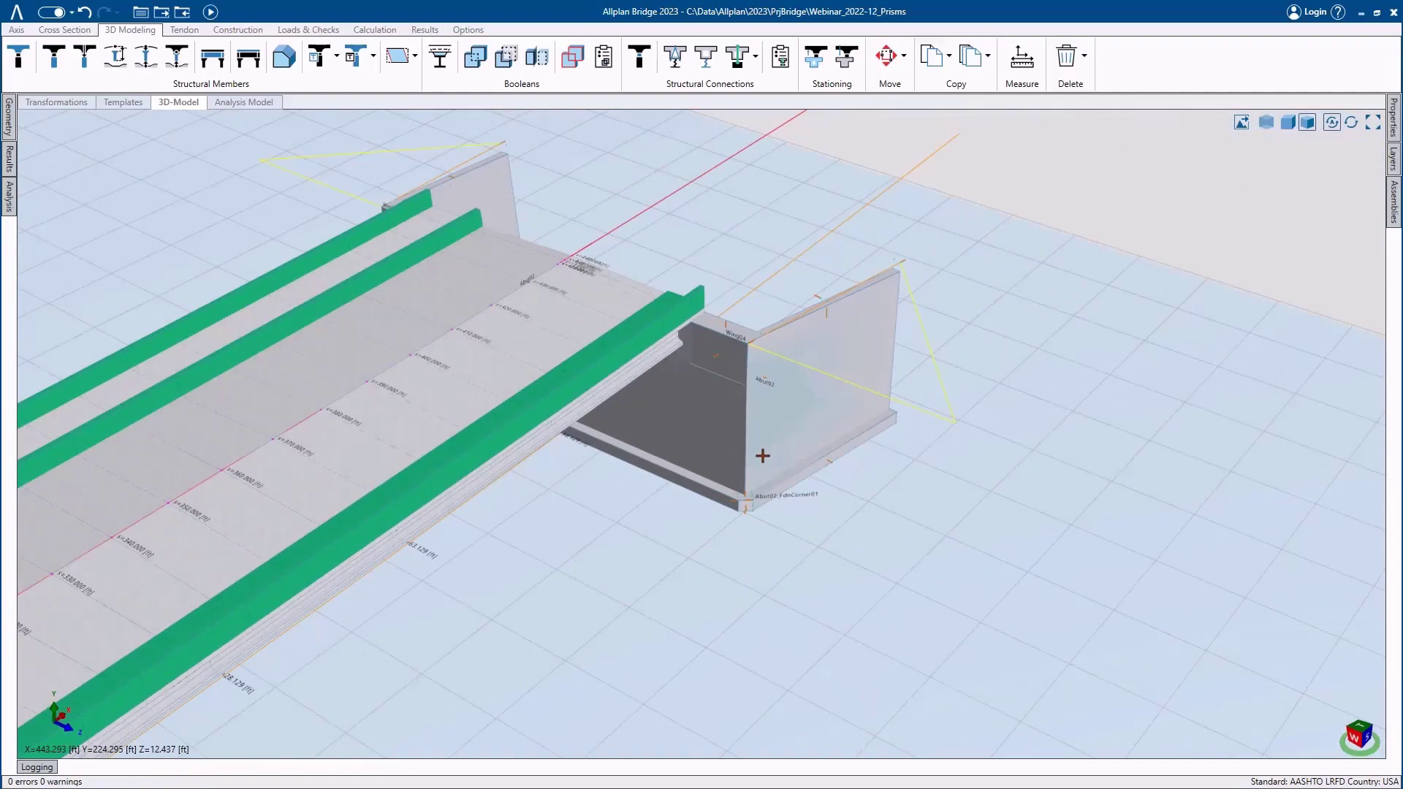
pyautogui.click(1362, 729)
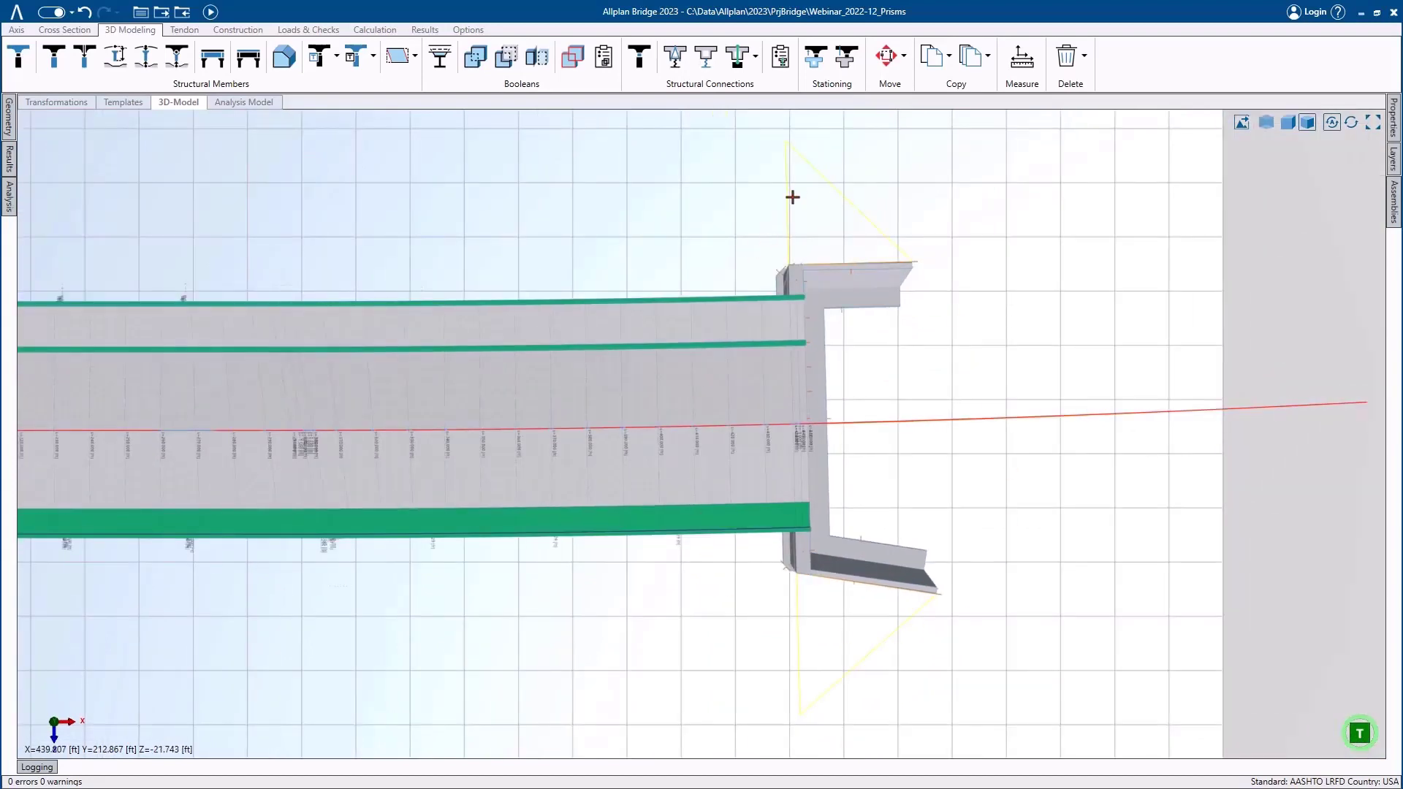
# - In the axis plan of ProfileGradeLine, give the last circular segment a negative radius to reverse its curvature
pyautogui.click(11, 119)
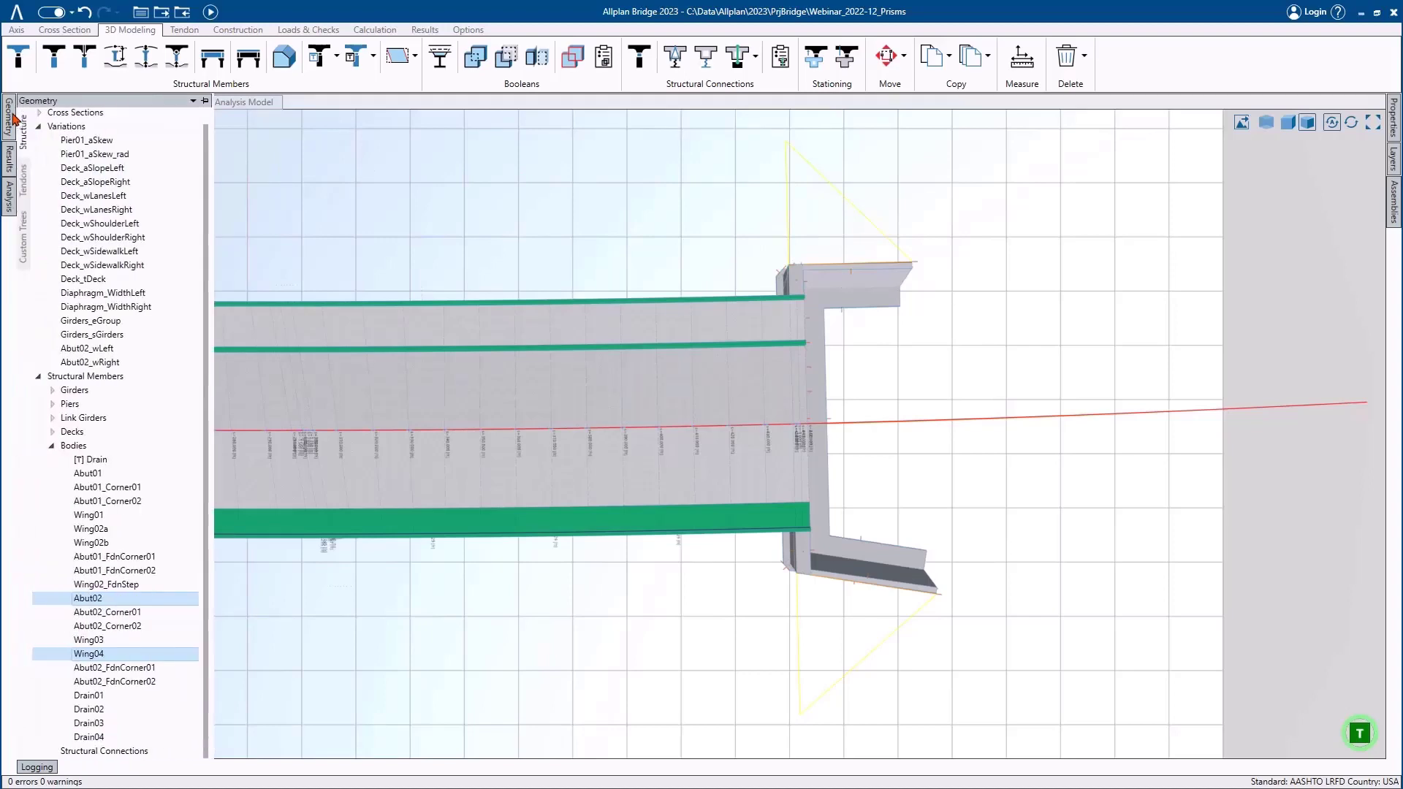
pyautogui.scroll(1, 124, 152)
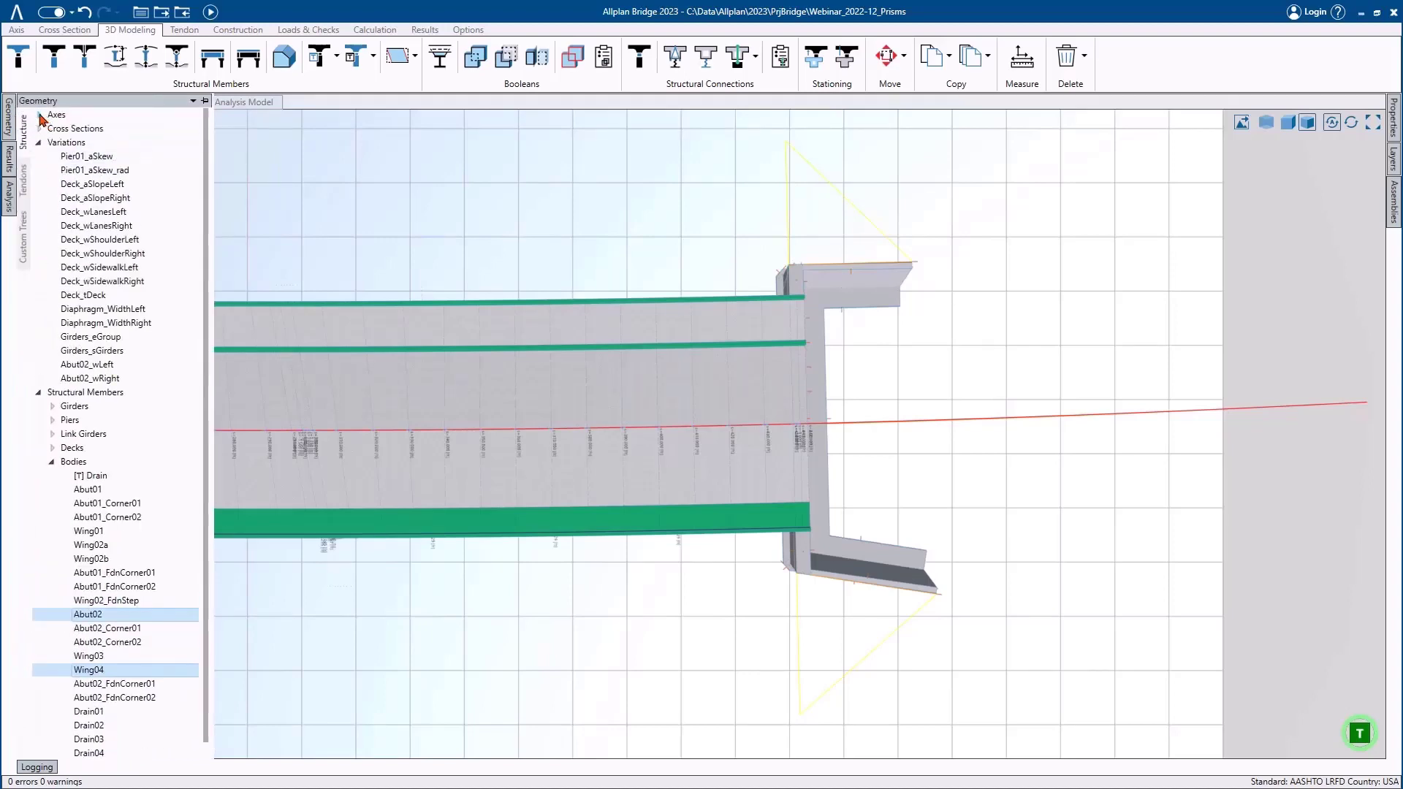
pyautogui.click(39, 115)
pyautogui.click(52, 128)
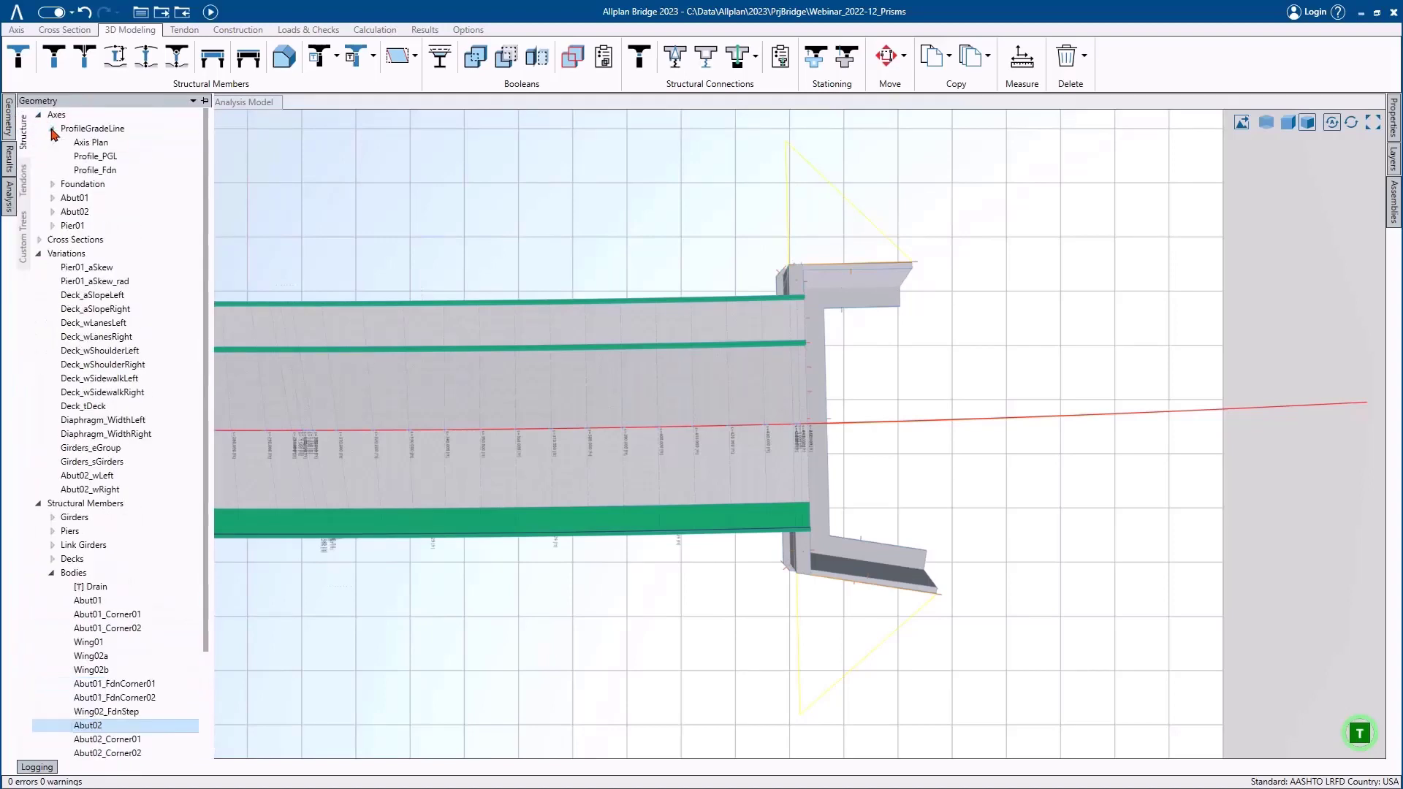
pyautogui.doubleClick(90, 149)
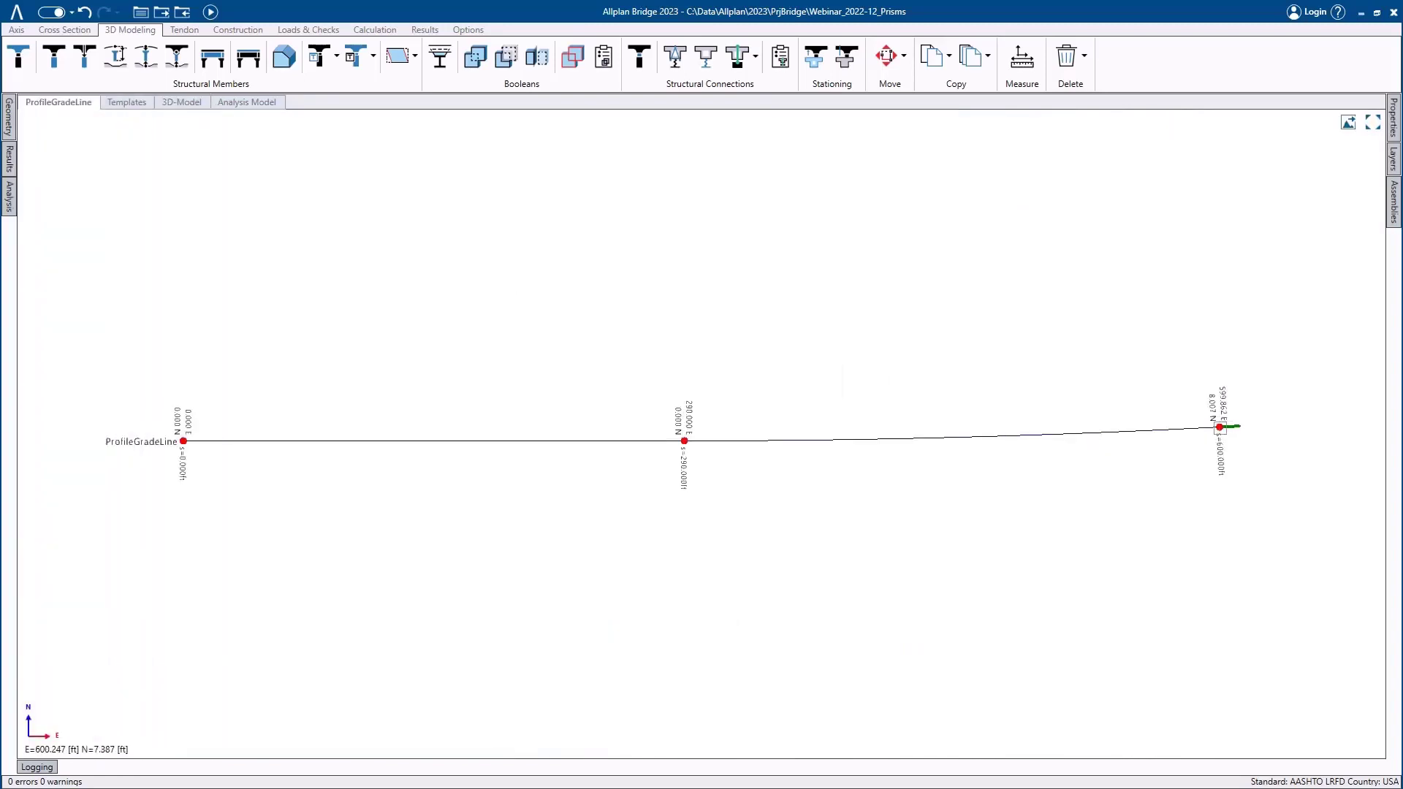
pyautogui.click(1219, 427)
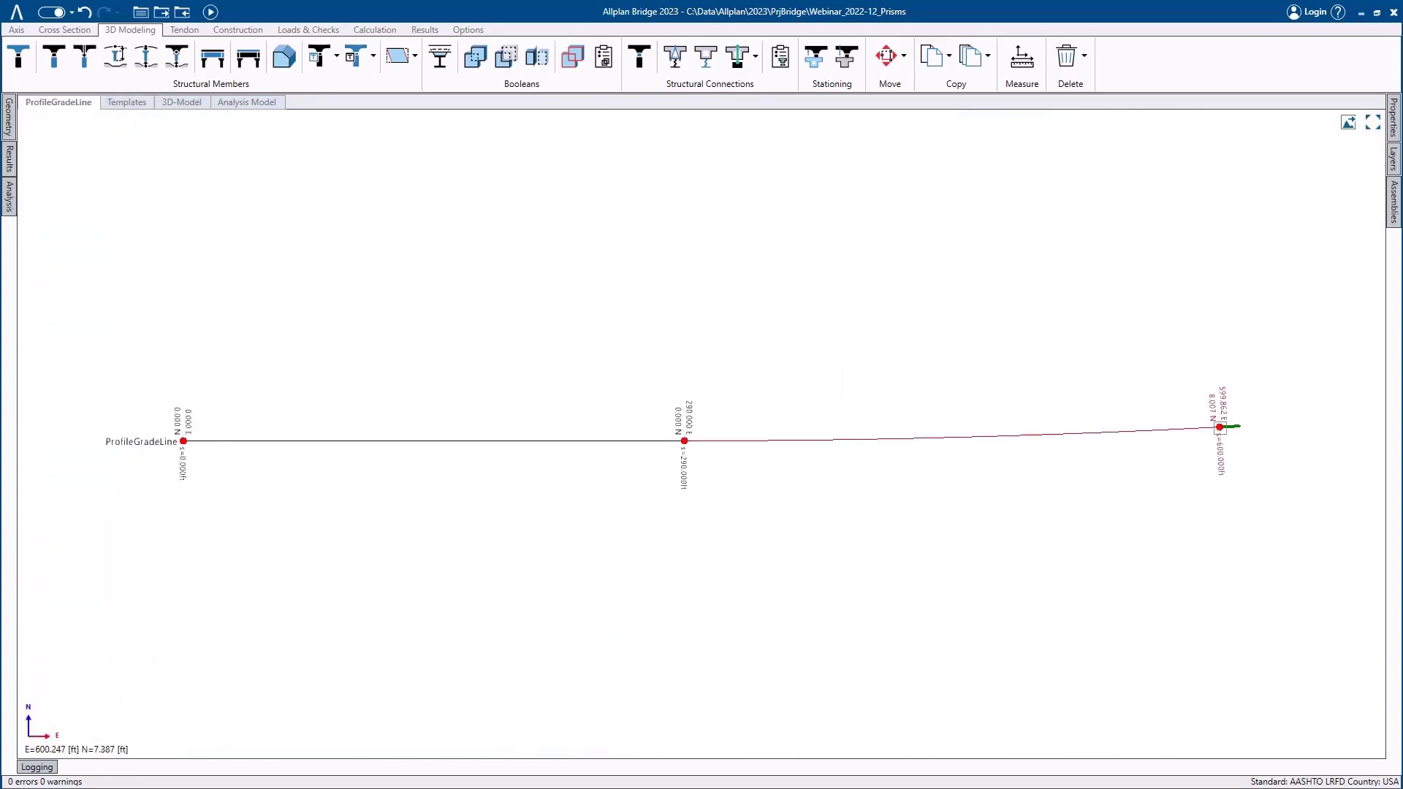
pyautogui.click(1394, 123)
pyautogui.click(1315, 174)
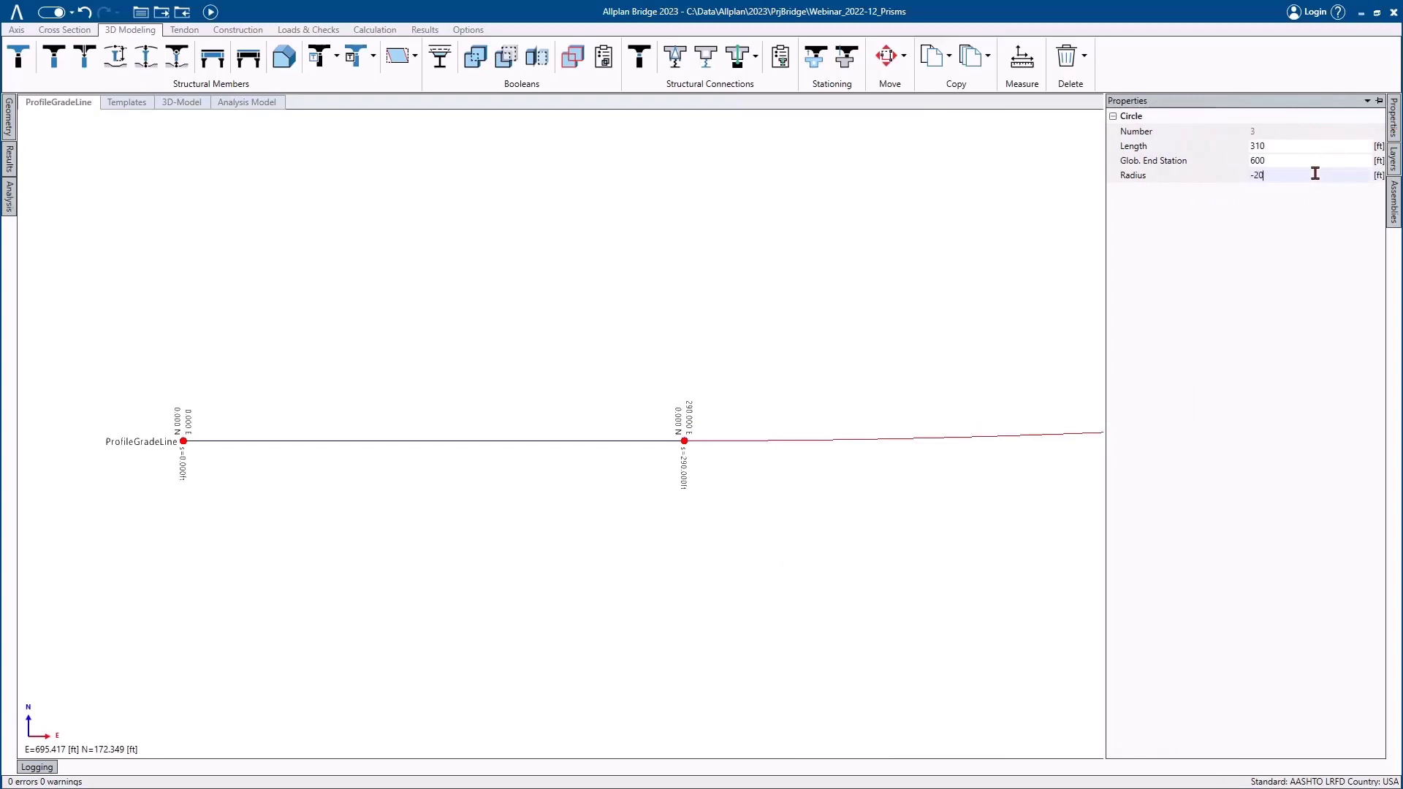
pyautogui.press('Return')
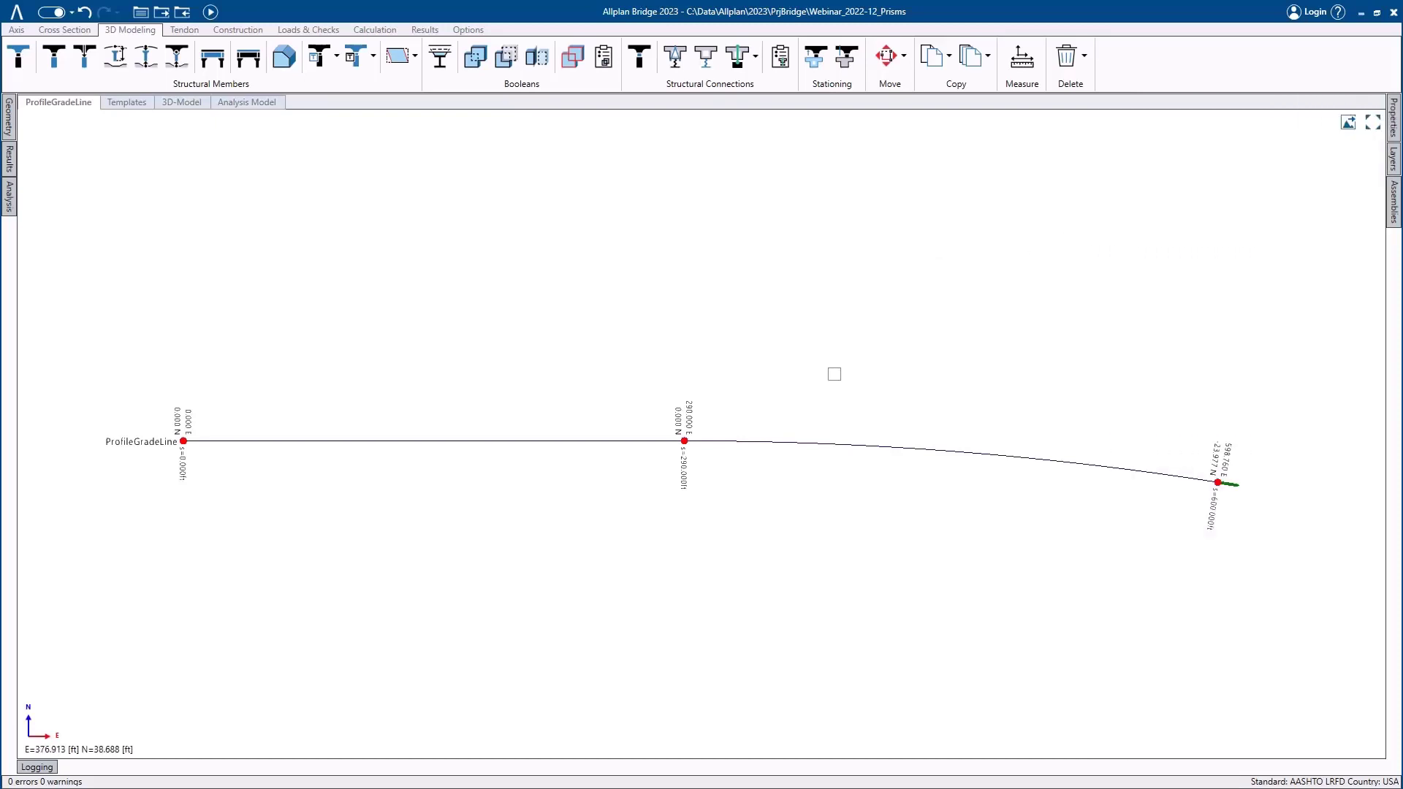
# - Recalculate the 3D model and inspect how the deck, Abut02 and its wing walls follow the changed alignment
pyautogui.click(169, 103)
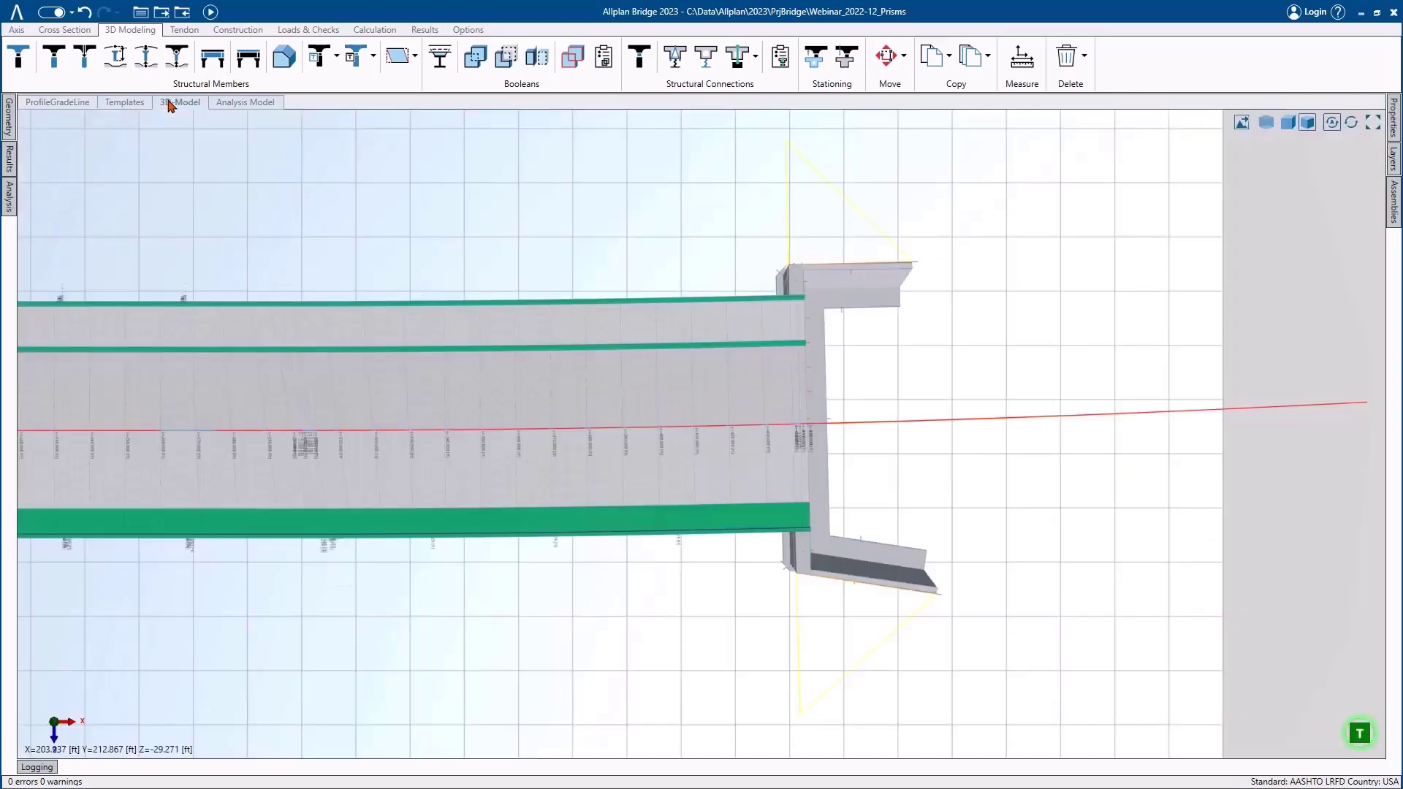
pyautogui.click(211, 13)
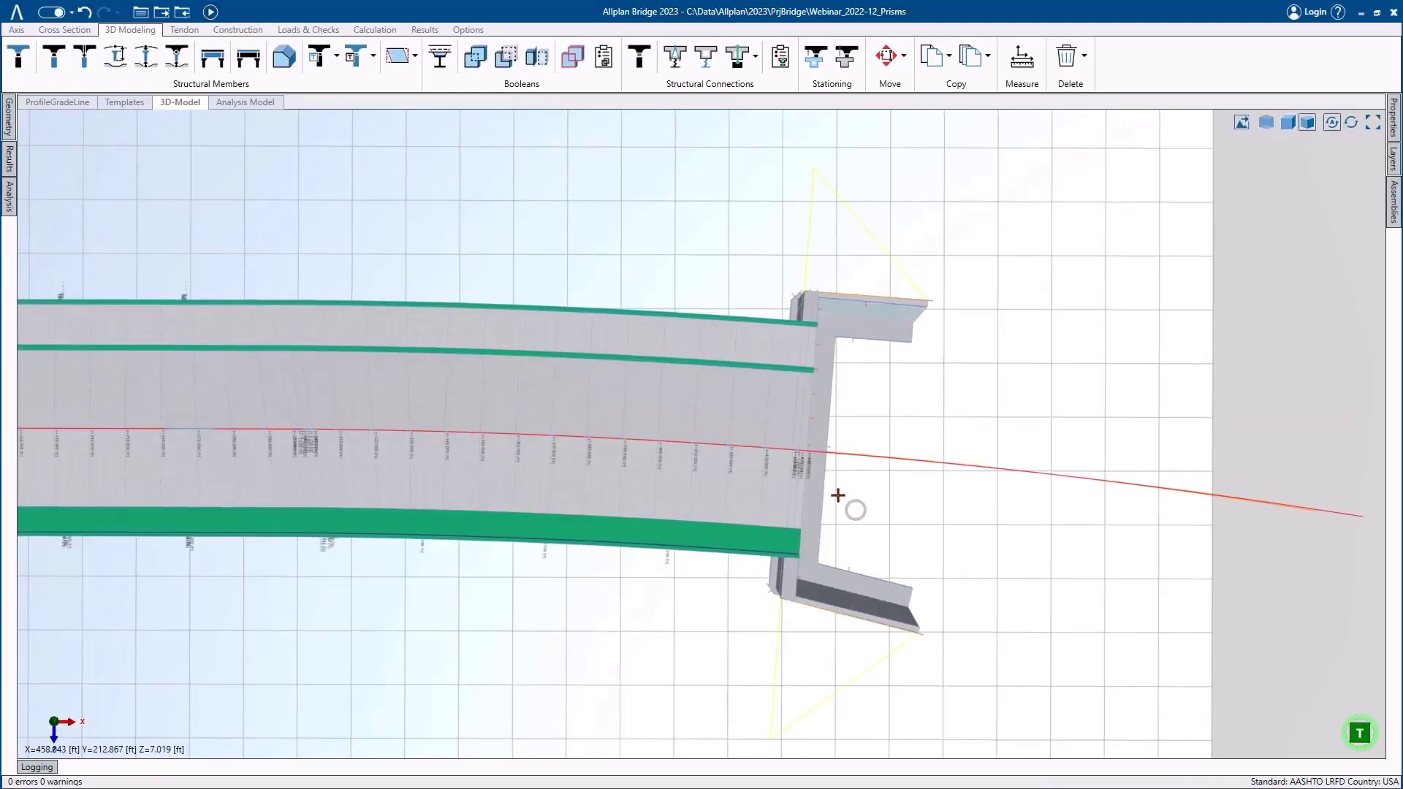
pyautogui.moveTo(837, 495); pyautogui.dragTo(526, 348, button='middle')
pyautogui.scroll(3, 930, 408)
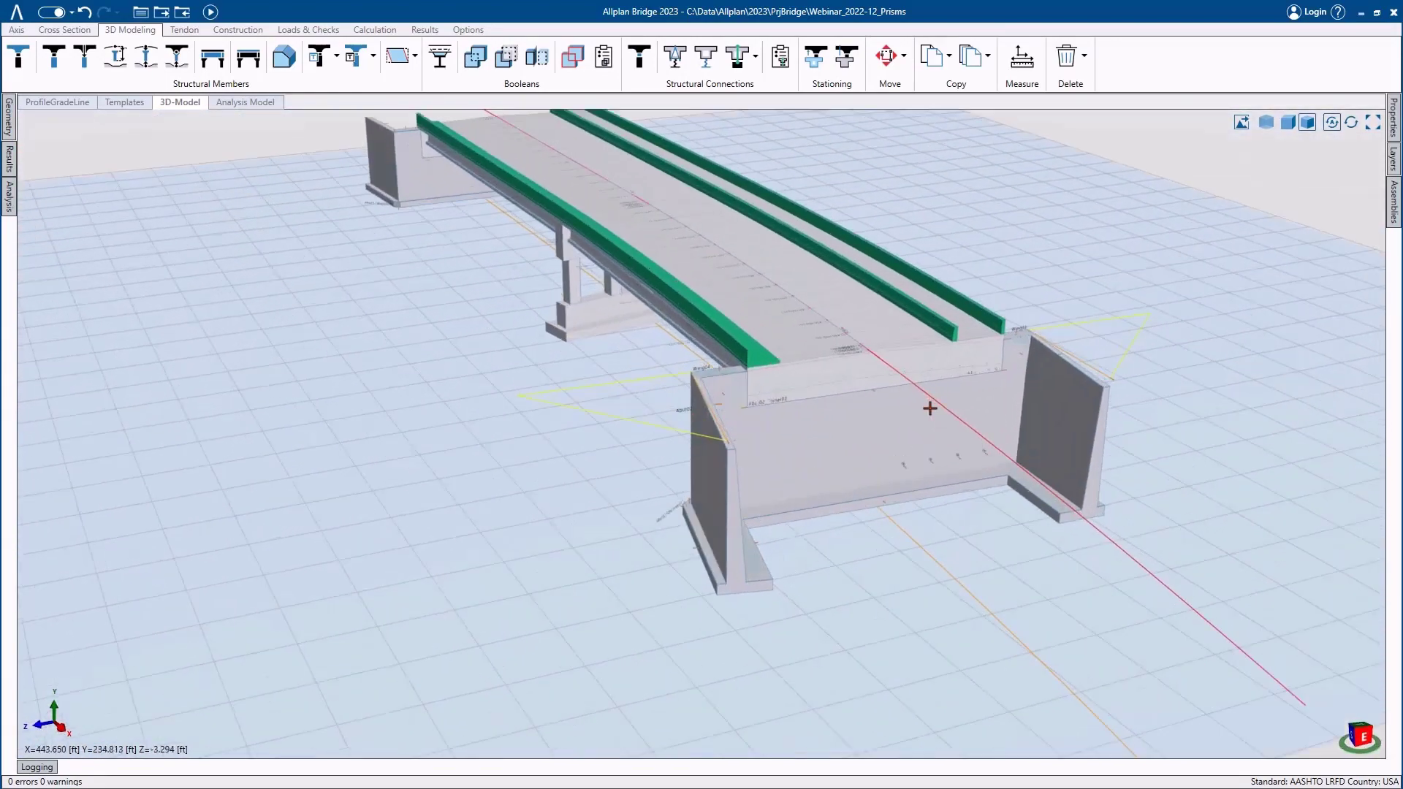
pyautogui.scroll(2, 929, 407)
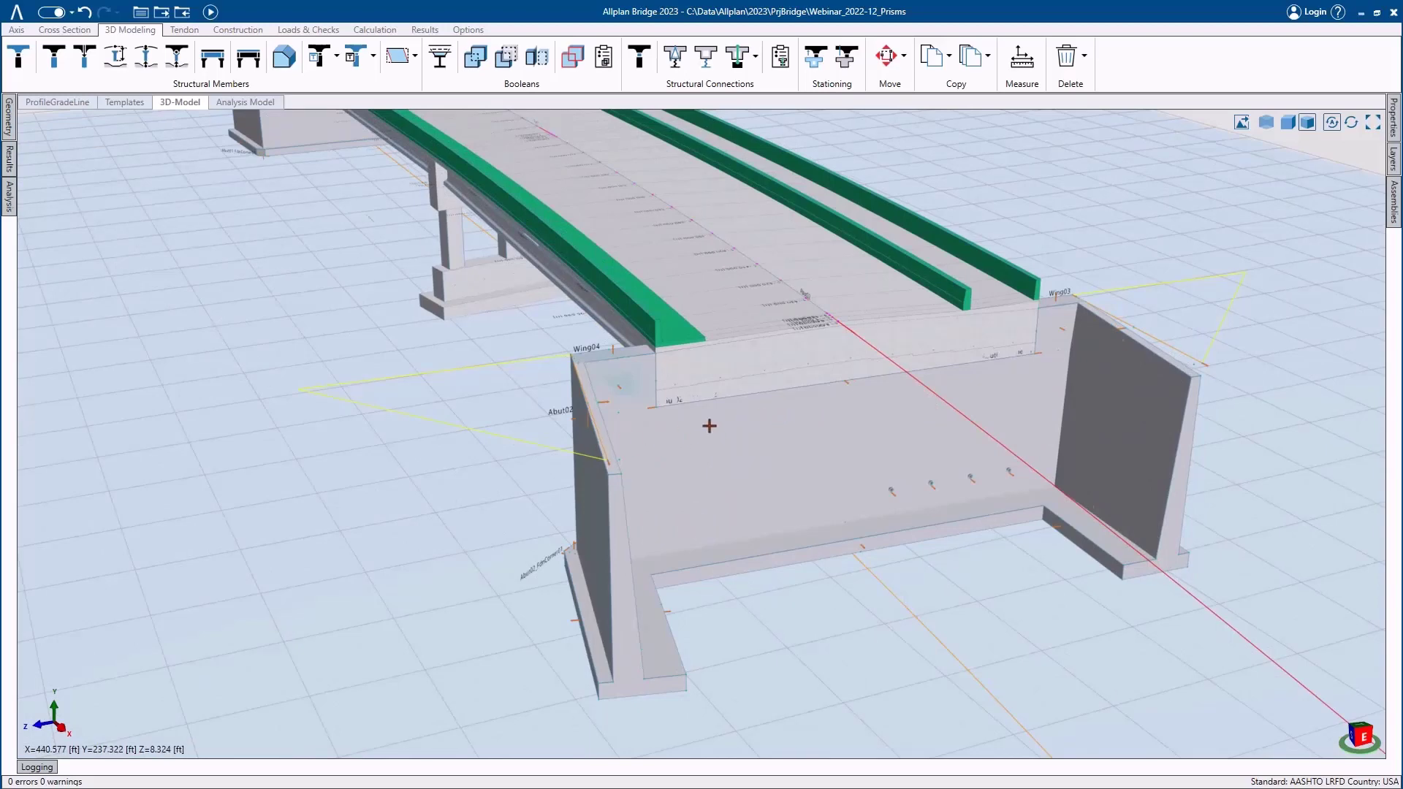
pyautogui.scroll(-5, 709, 426)
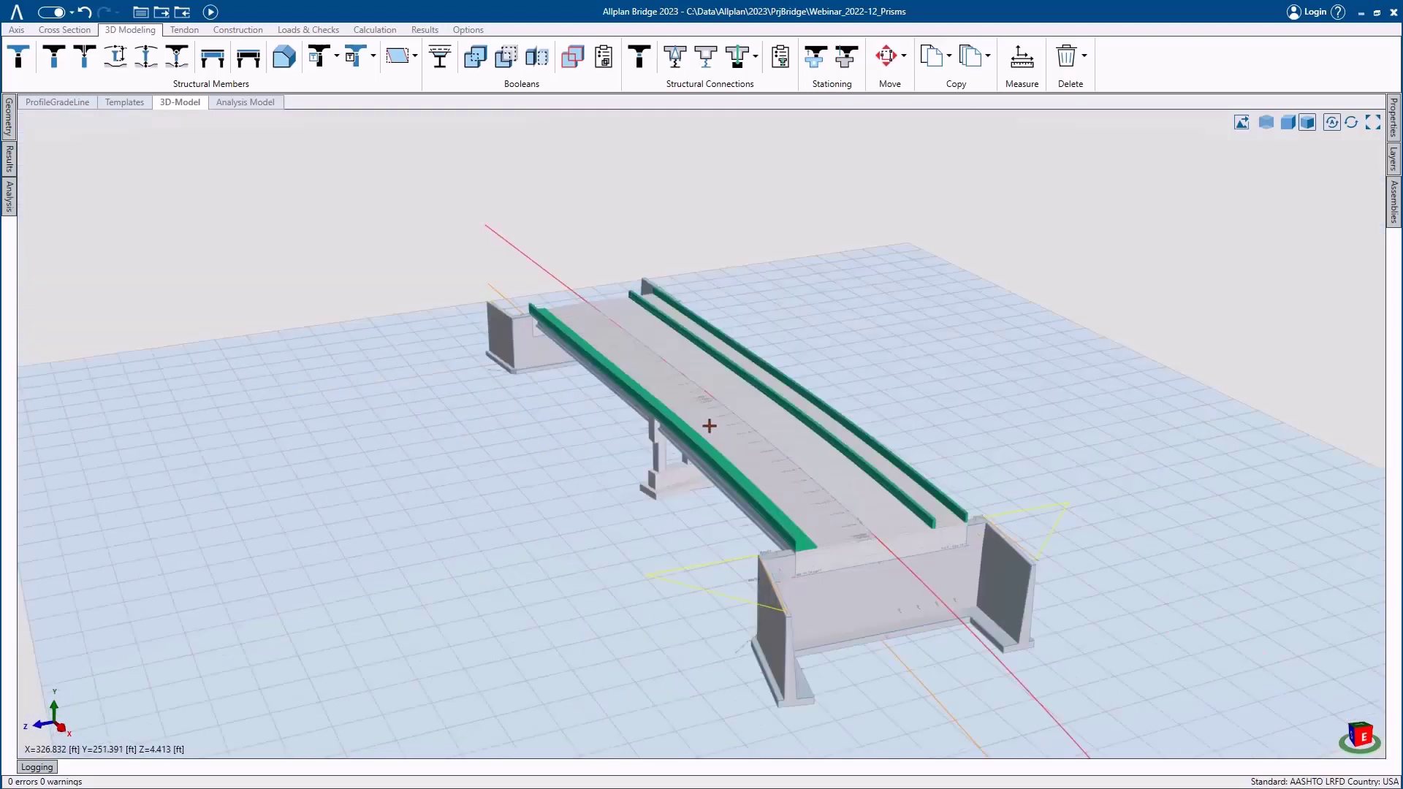